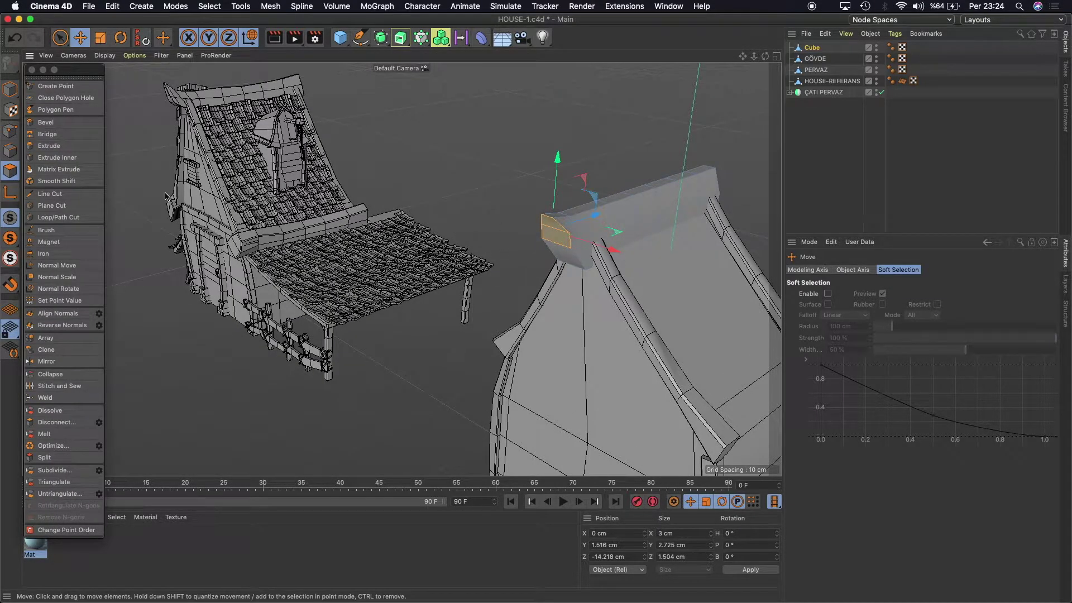
Slide the ridge cap's end edges along the axis so its end face slants toward the roof.
left_click(10, 151)
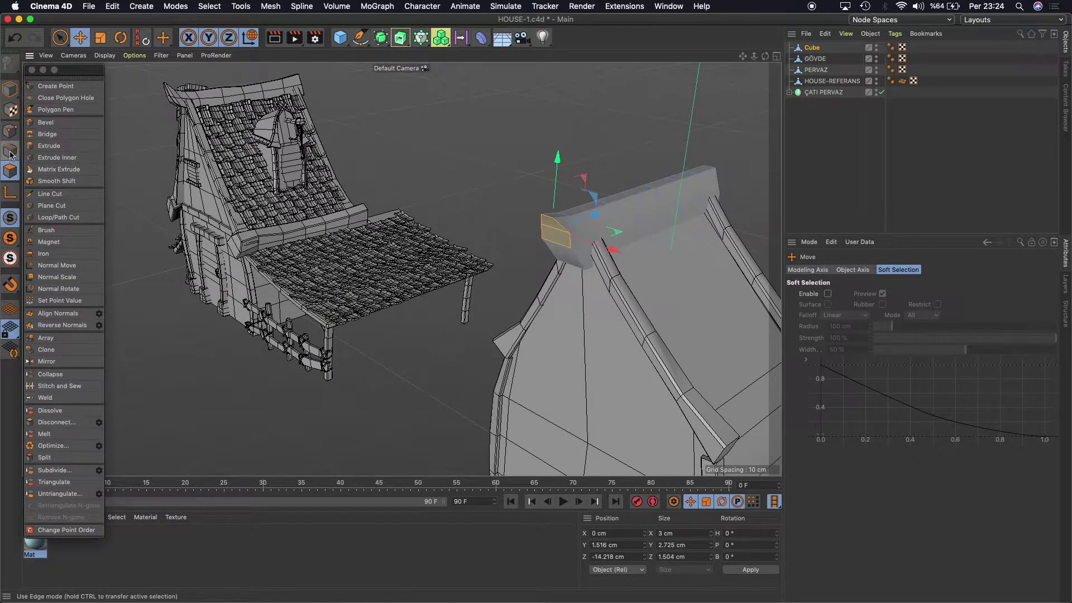
left_click_drag(598, 216, 401, 269)
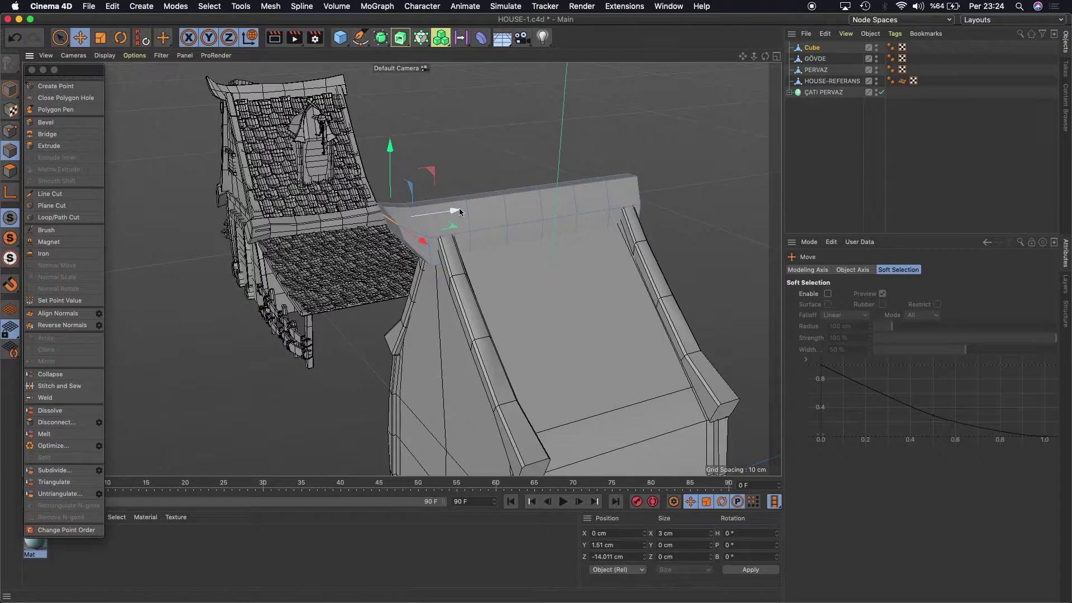
left_click_drag(455, 211, 453, 211)
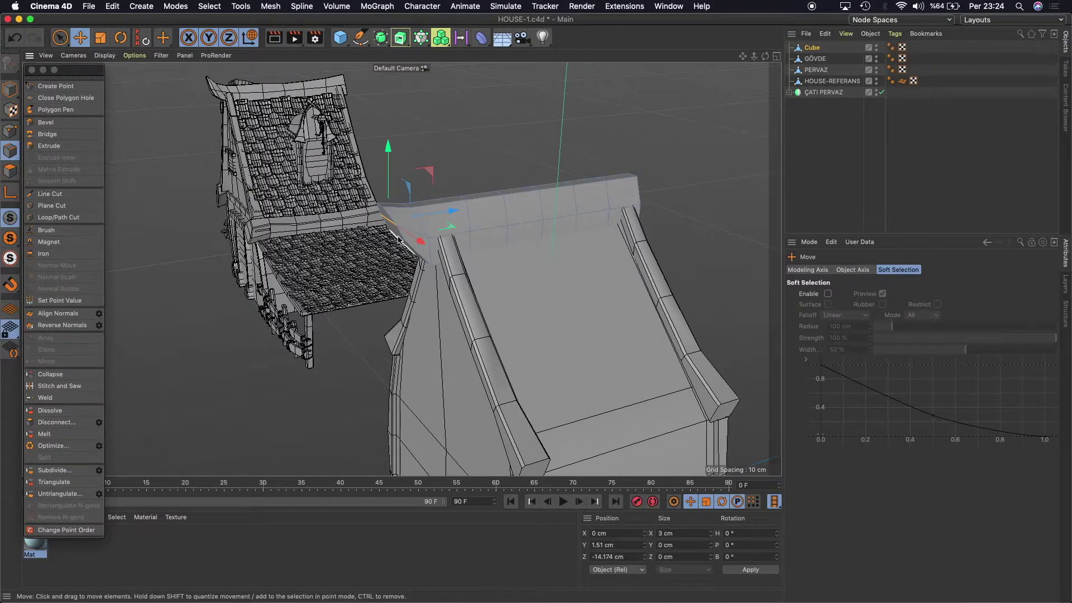
left_click(397, 239)
scroll(395, 241, "up", 3)
mouse_move(420, 228)
left_mouse_down()
mouse_move(469, 224)
mouse_move(419, 210)
left_mouse_up()
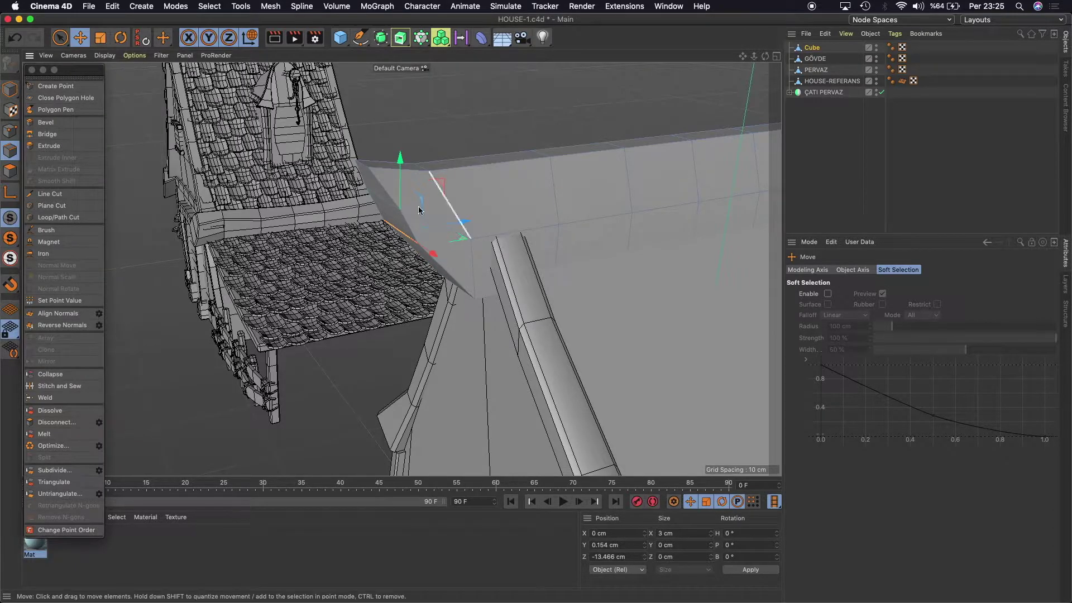
Select the ridge cap's slanted end face and scale it down slightly.
left_click(10, 170)
left_click_drag(402, 195, 442, 192)
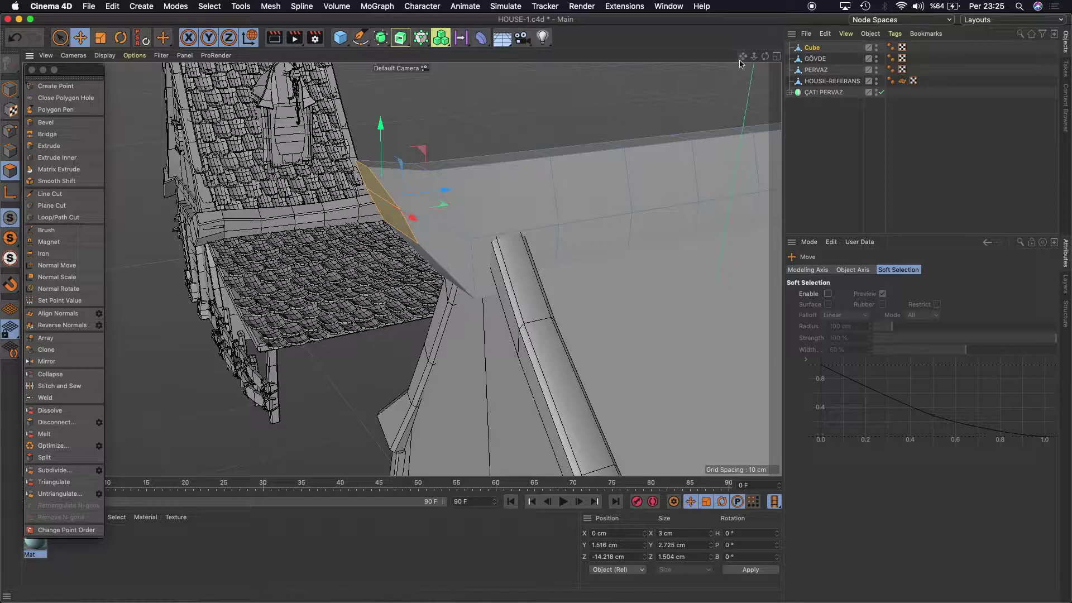
left_click_drag(754, 55, 737, 62)
left_click(101, 38)
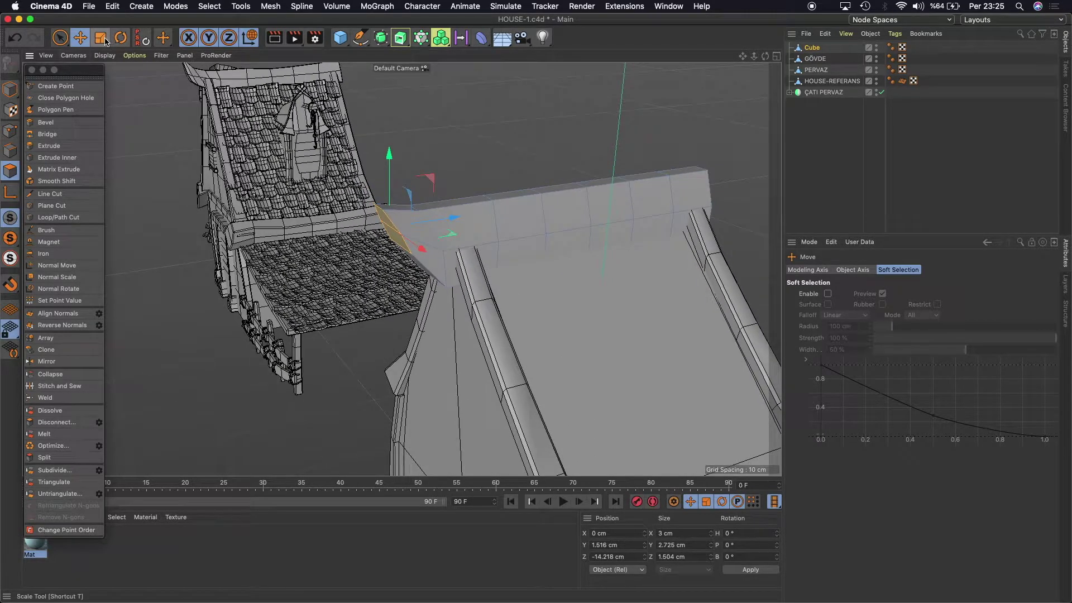
left_click_drag(428, 217, 456, 221)
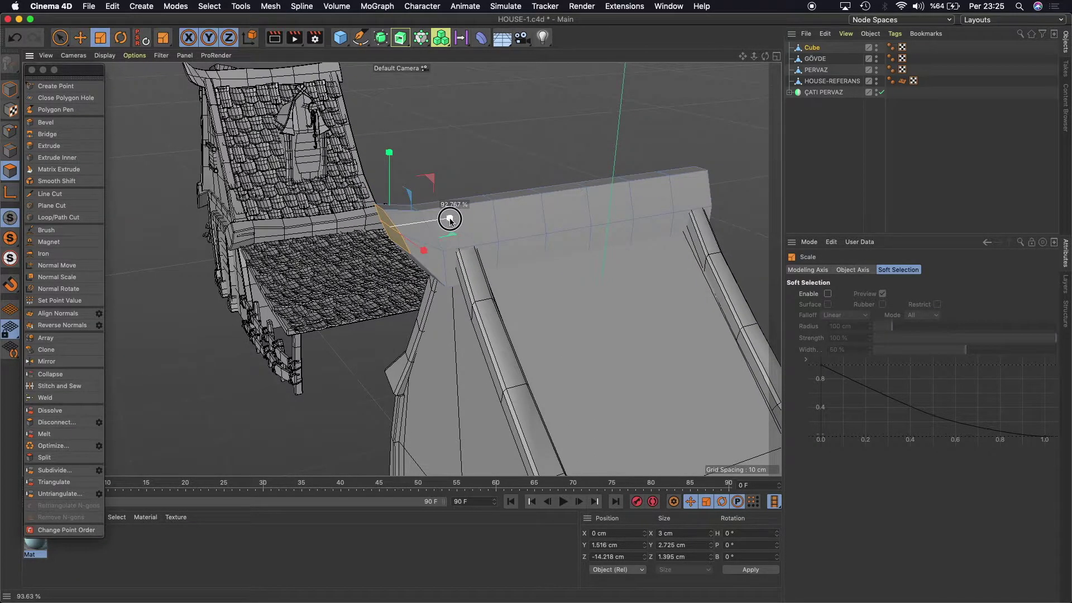
left_click_drag(393, 206, 394, 207)
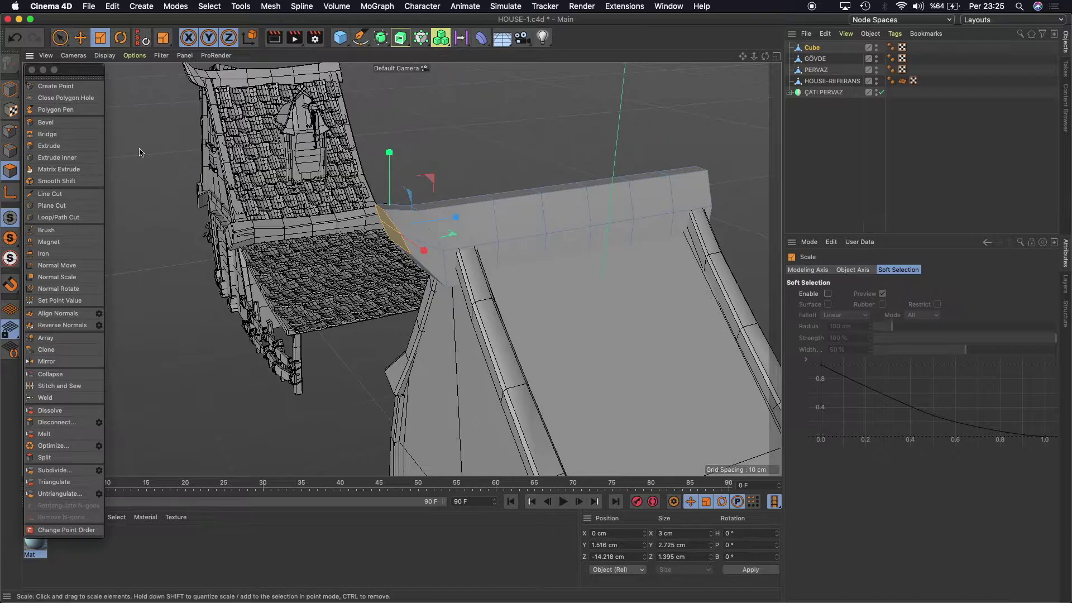
Flatten the end face vertically, raise it a little and tilt it a few degrees.
left_click(82, 39)
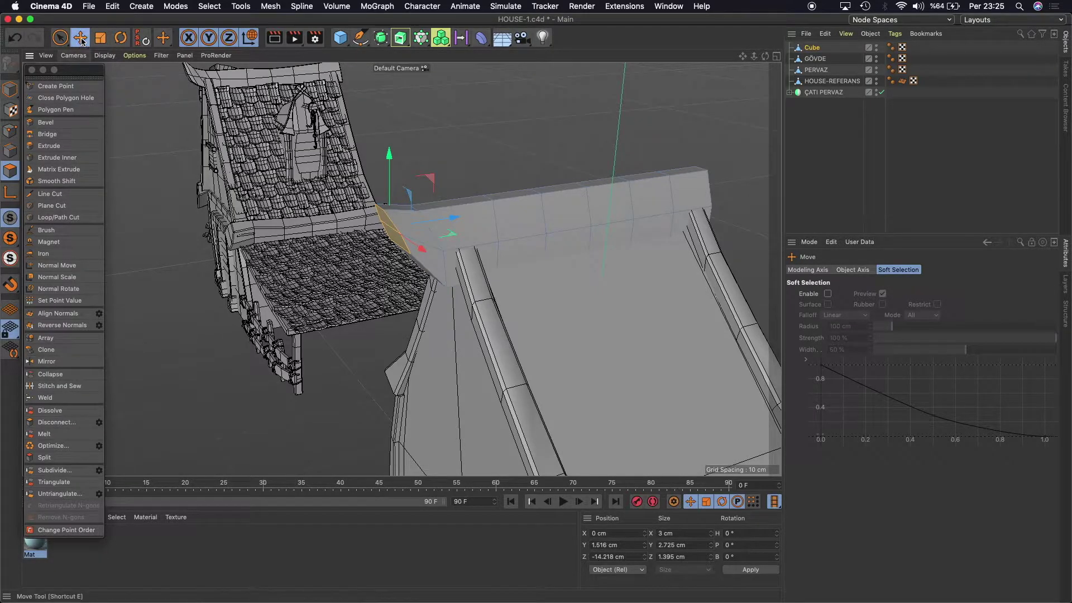
left_click(106, 39)
left_click_drag(383, 157, 384, 170)
left_click(81, 38)
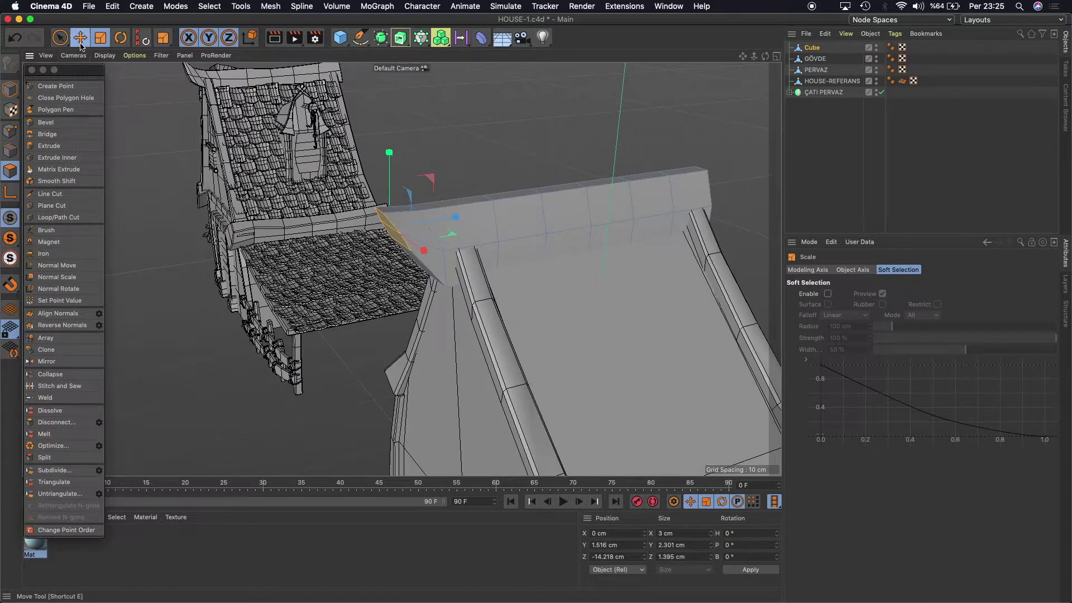
left_click_drag(390, 161, 390, 156)
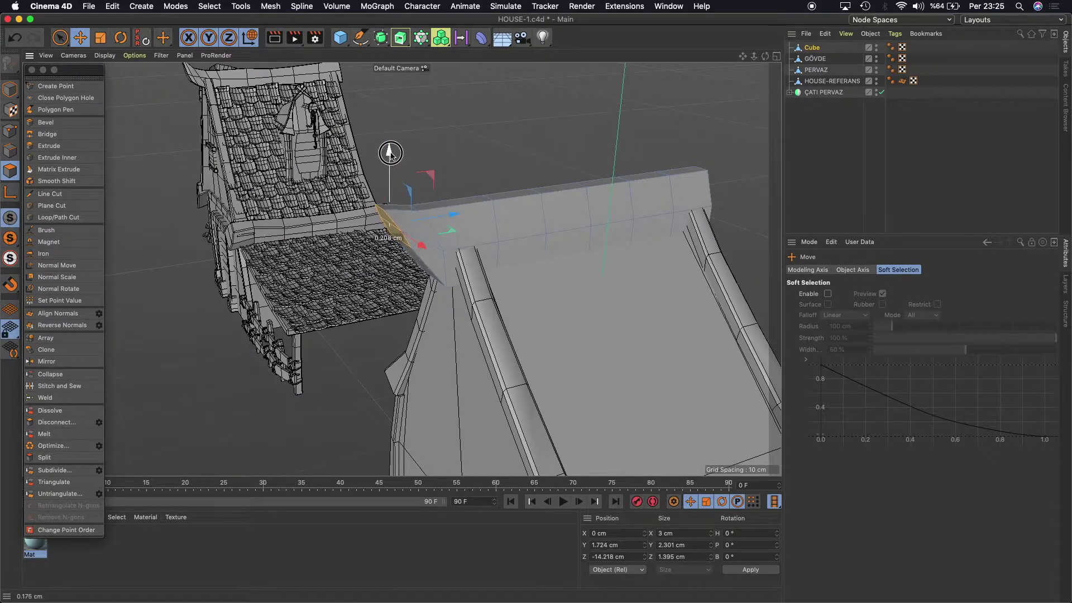
key("r")
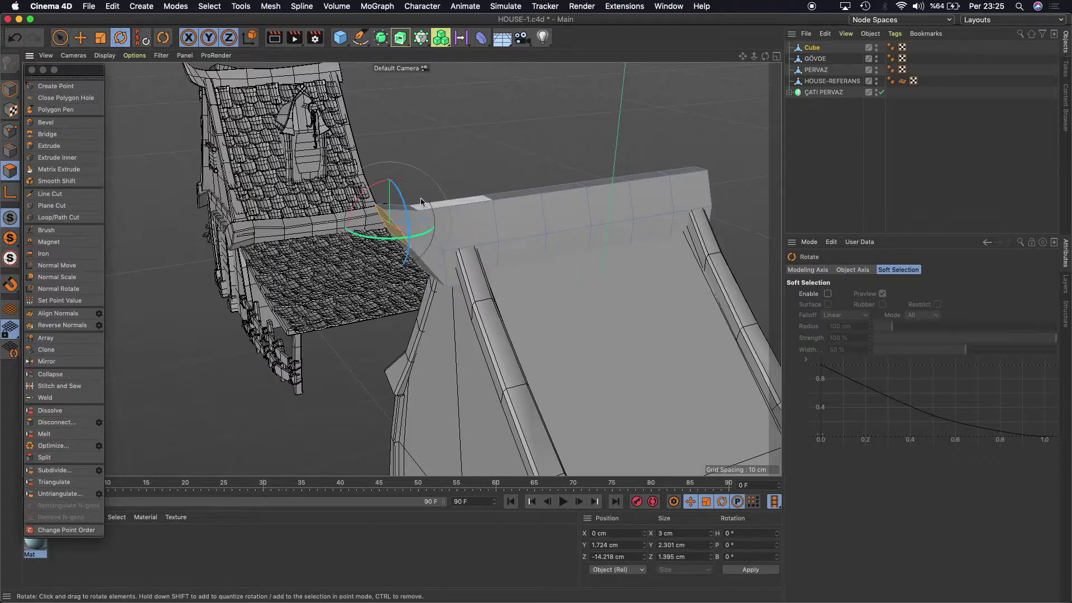
left_click_drag(363, 191, 365, 193)
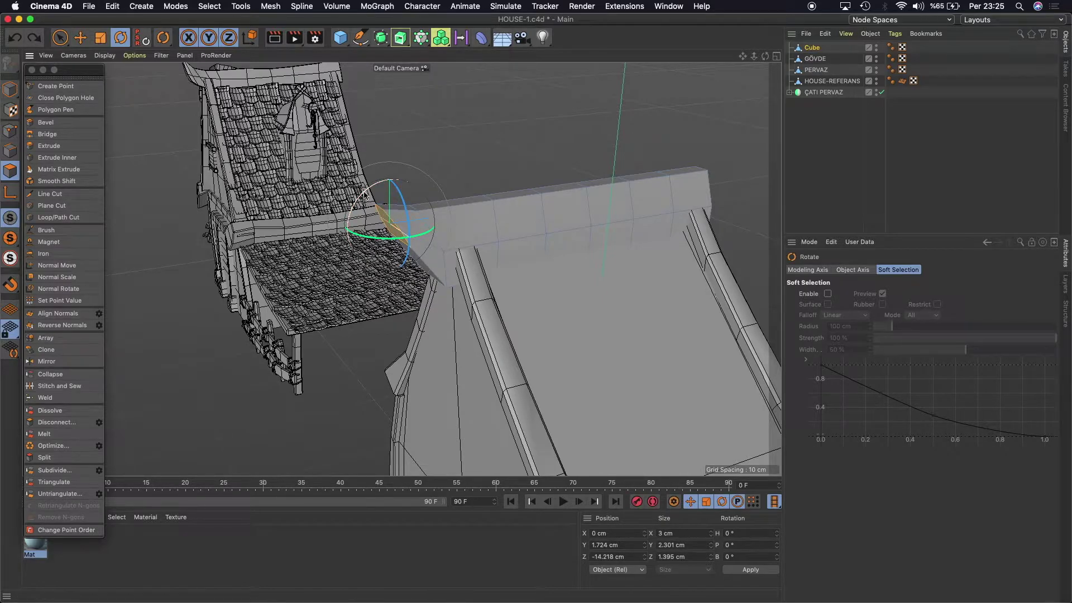
left_click_drag(364, 192, 367, 190)
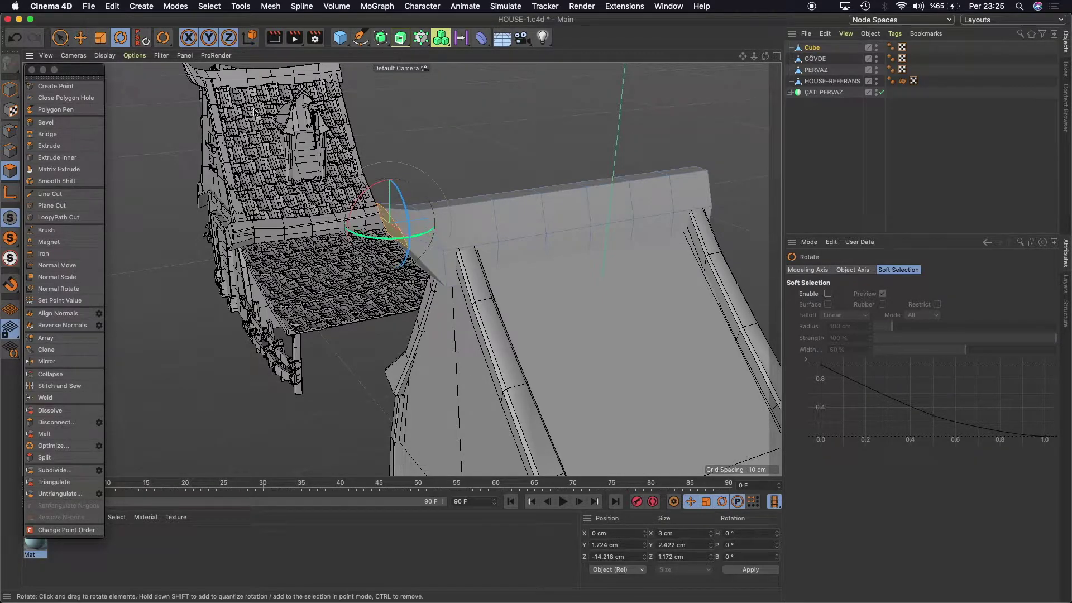
Extrude the ridge cap's end face by 1 cm into a short new tip.
key("e")
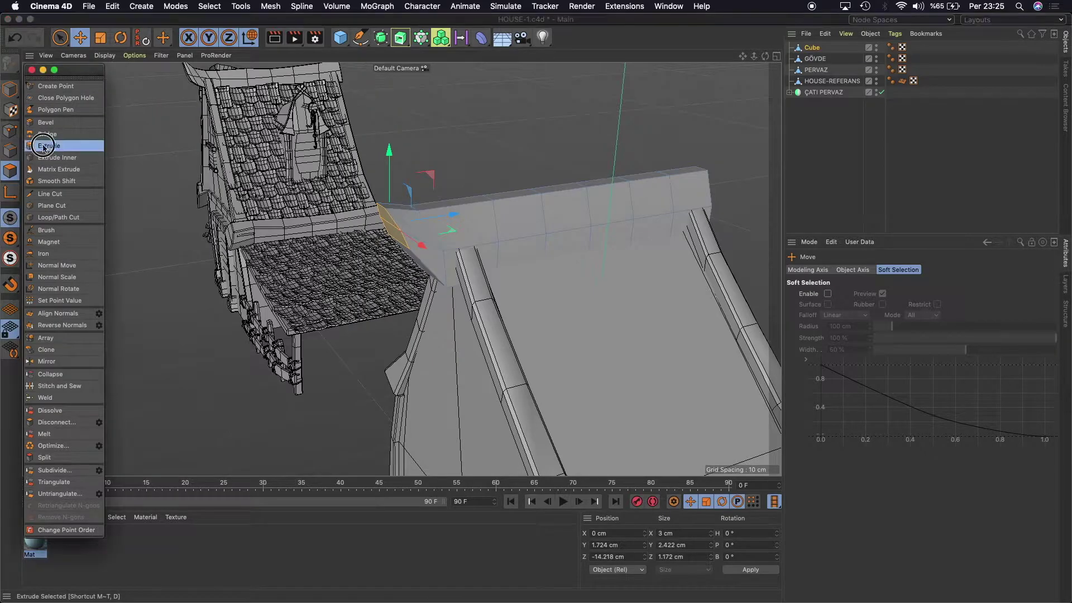
left_click(37, 145)
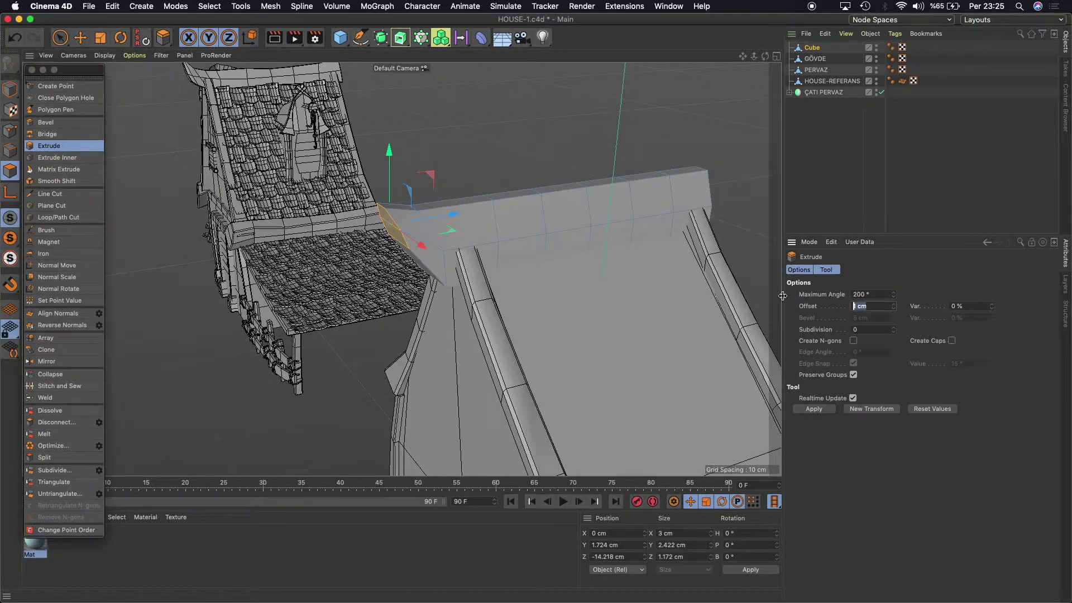
key("Return")
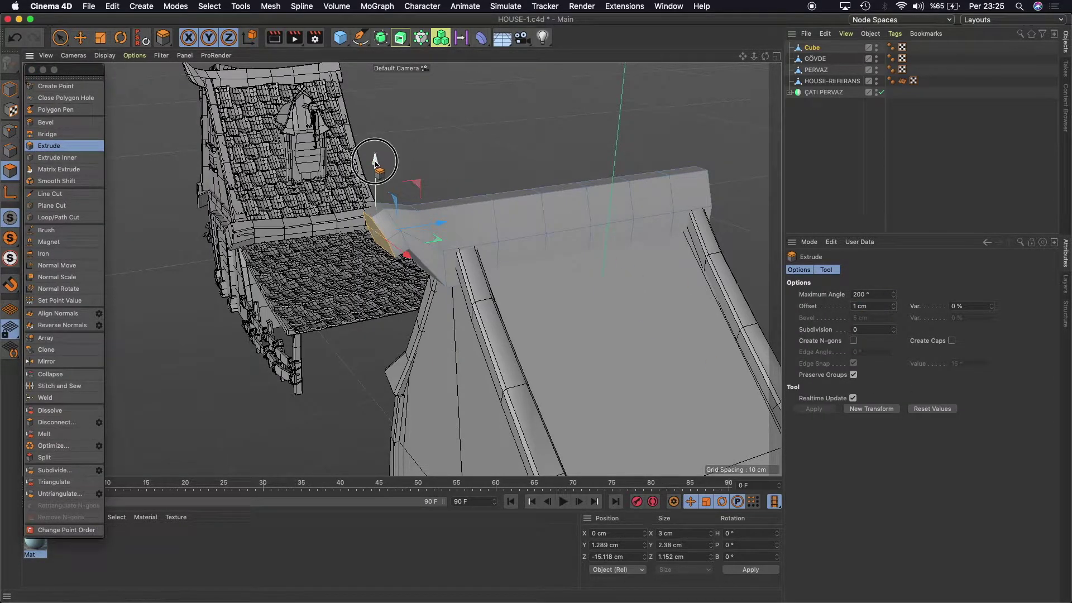
mouse_move(393, 217)
left_mouse_down()
mouse_move(431, 210)
mouse_move(416, 203)
left_mouse_up()
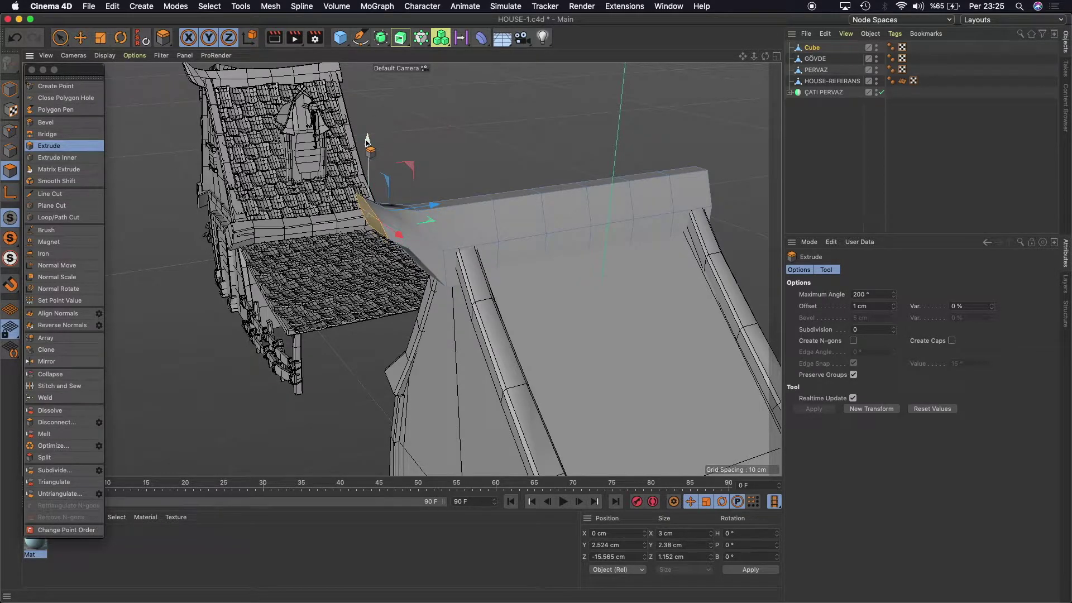
left_click_drag(367, 137, 355, 148)
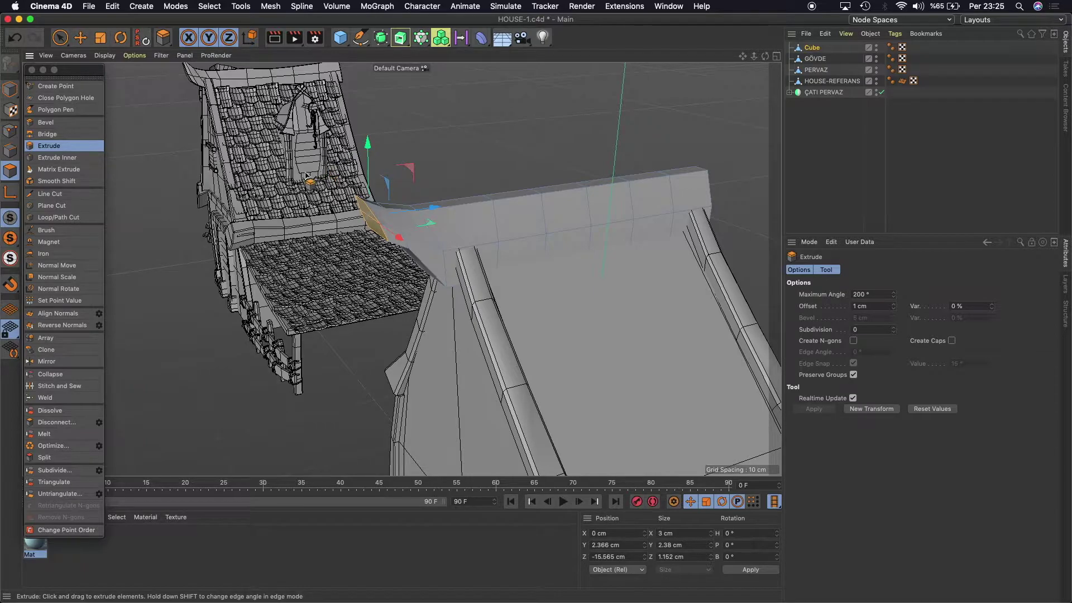
Shrink the extruded tip and lift it 0.5 cm so it curls upward.
left_click(101, 37)
left_click_drag(488, 105, 351, 103)
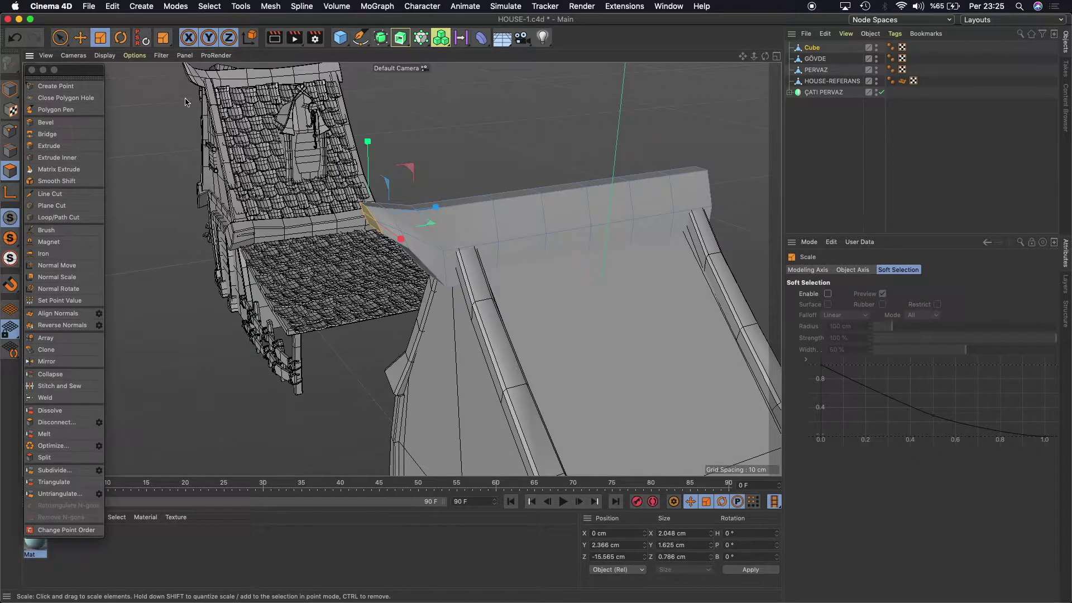
left_click(81, 38)
left_click_drag(367, 142, 365, 136)
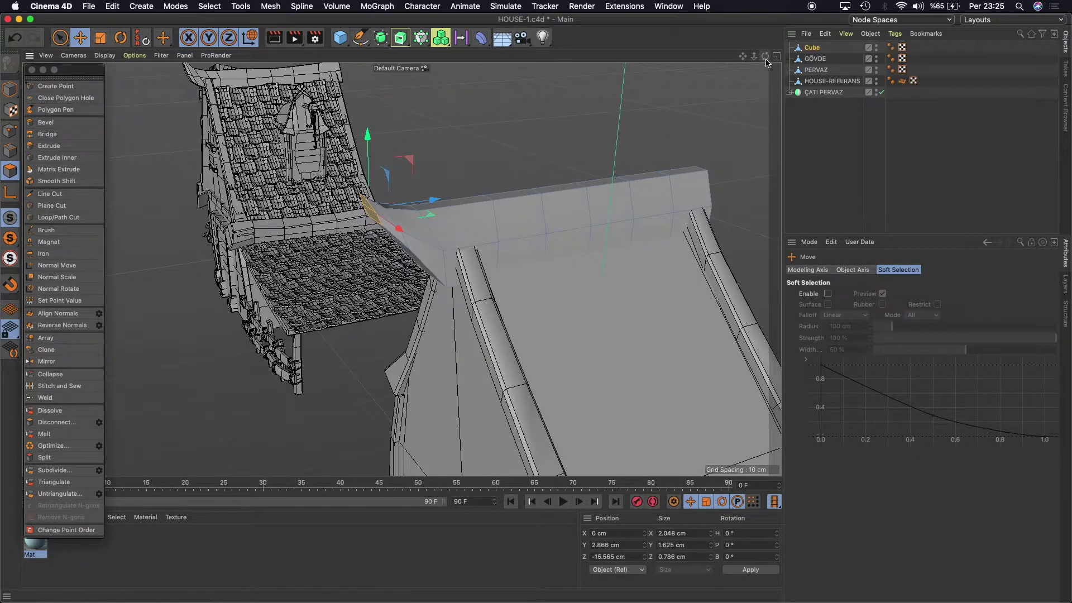
left_click_drag(765, 56, 401, 269)
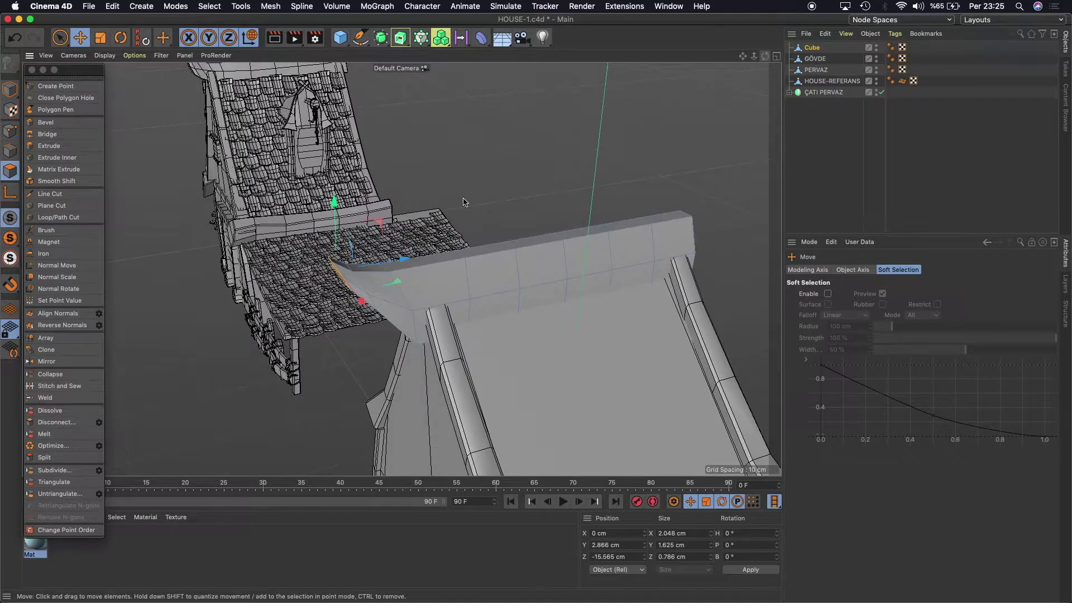
scroll(373, 324, "up", 2)
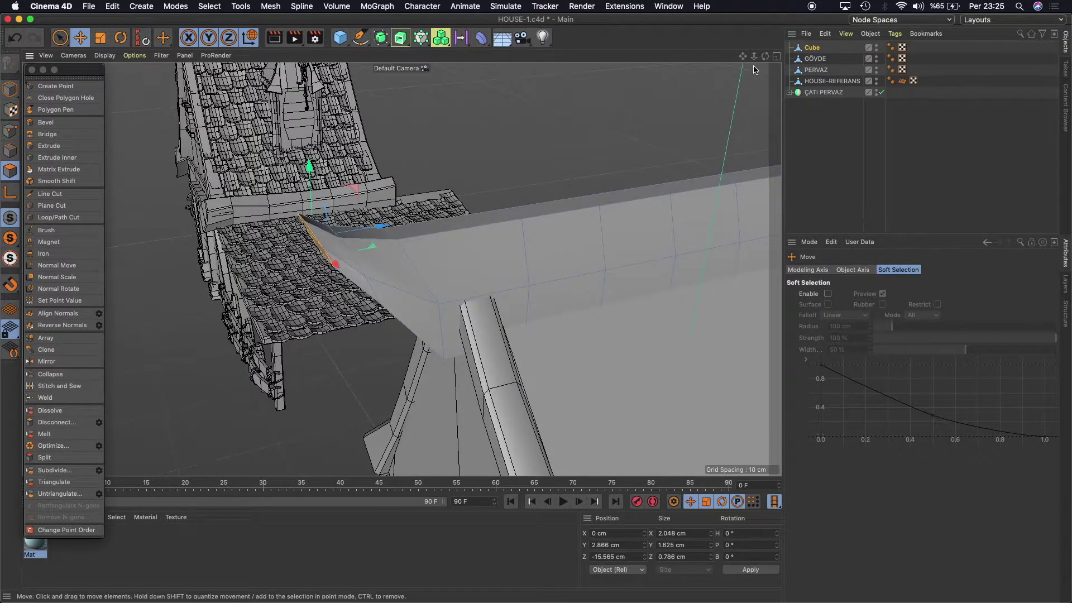
mouse_move(765, 56)
left_mouse_down()
mouse_move(401, 269)
mouse_move(372, 229)
left_mouse_up()
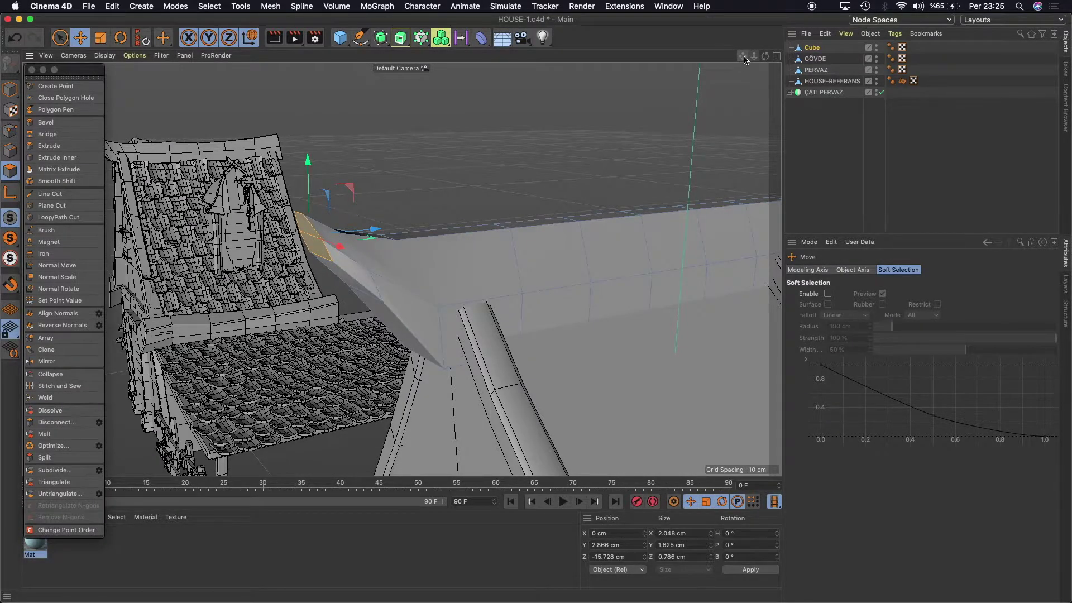
left_click_drag(744, 60, 746, 64)
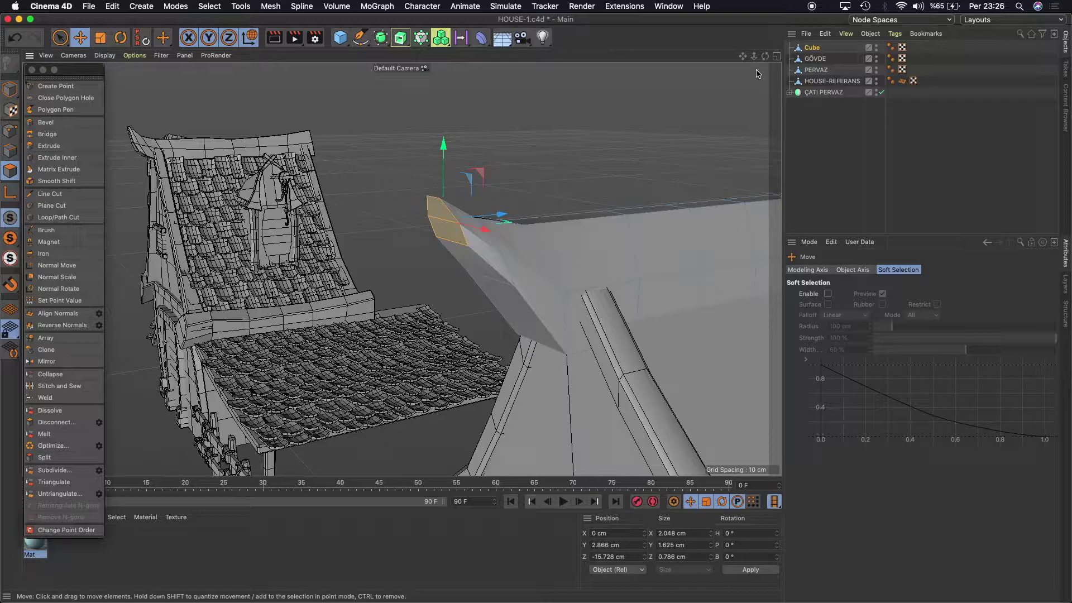
Scale the ridge tip face down to about 75%.
left_click_drag(765, 57, 743, 64)
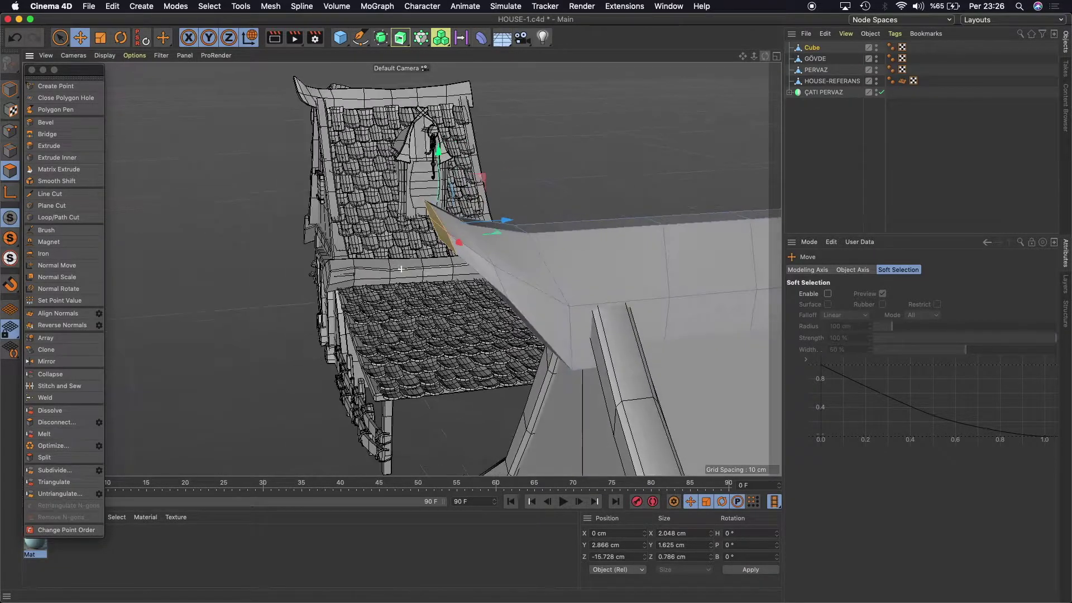
left_click(95, 39)
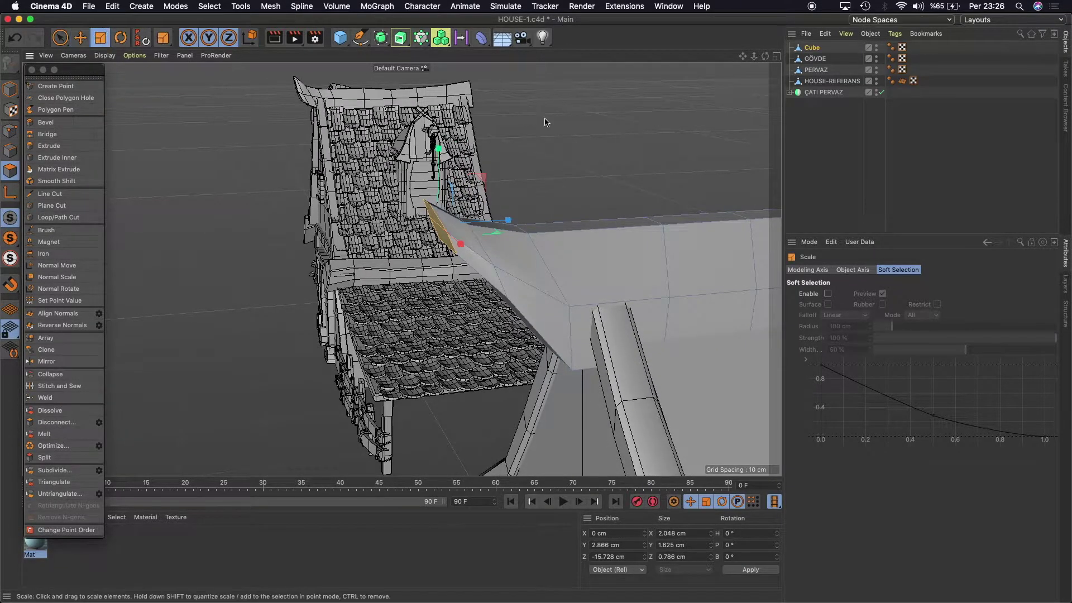
left_click_drag(592, 123, 461, 135)
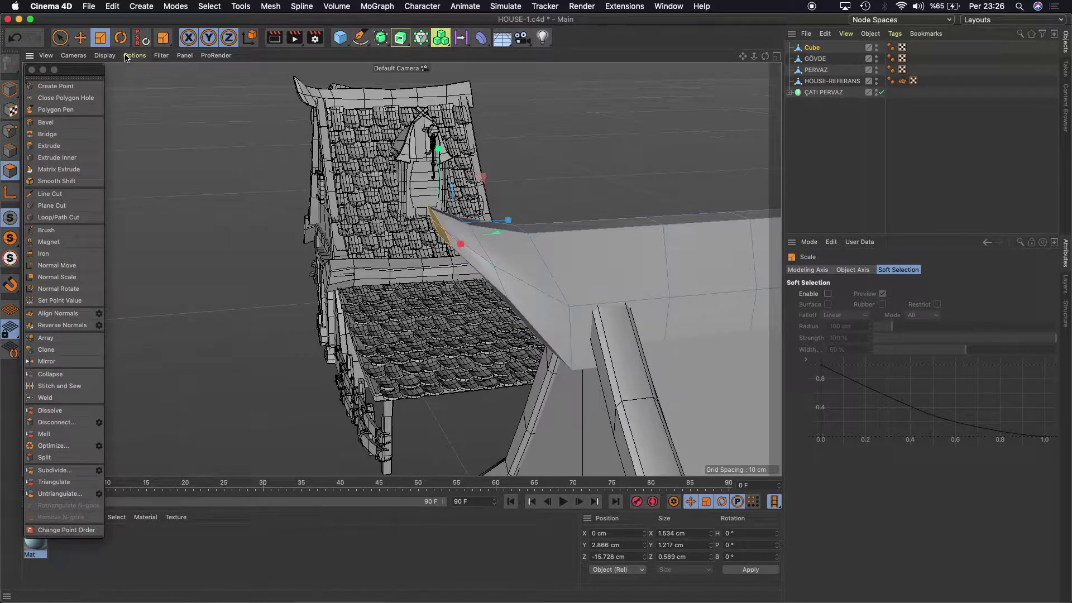
left_click(80, 37)
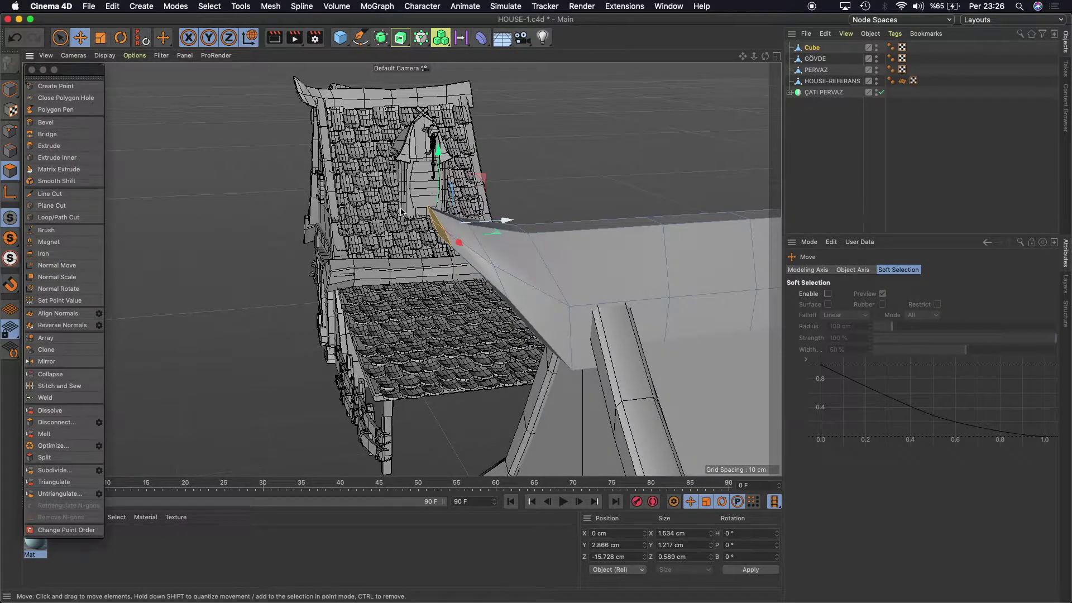
Extrude the ridge-end face outward with a 1 cm offset into a small protruding block.
left_click(56, 145)
left_click(860, 306)
type("2")
key("Return")
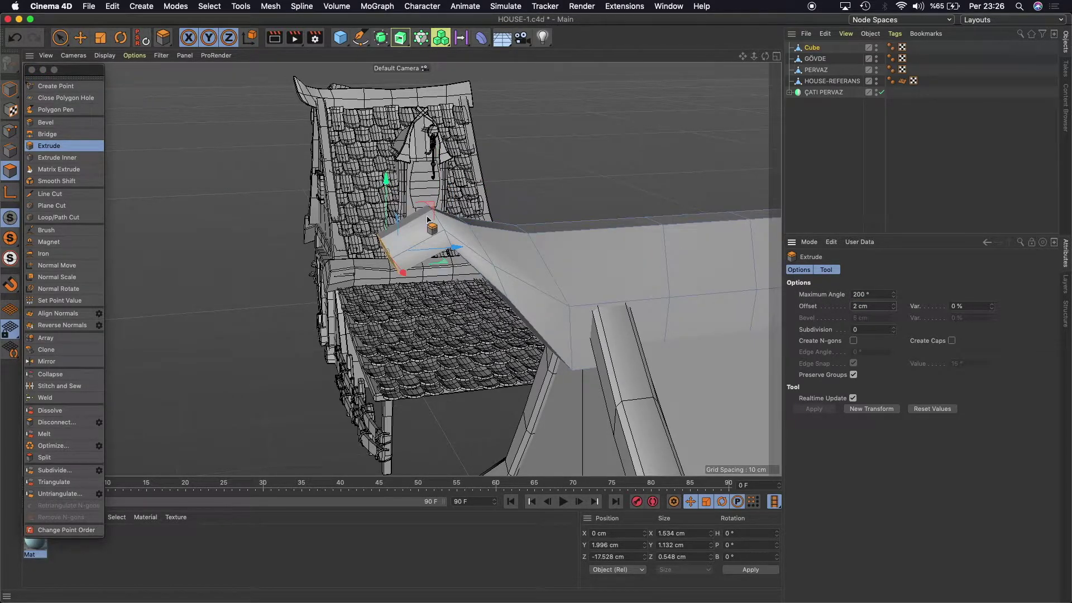
type("1")
key("Return")
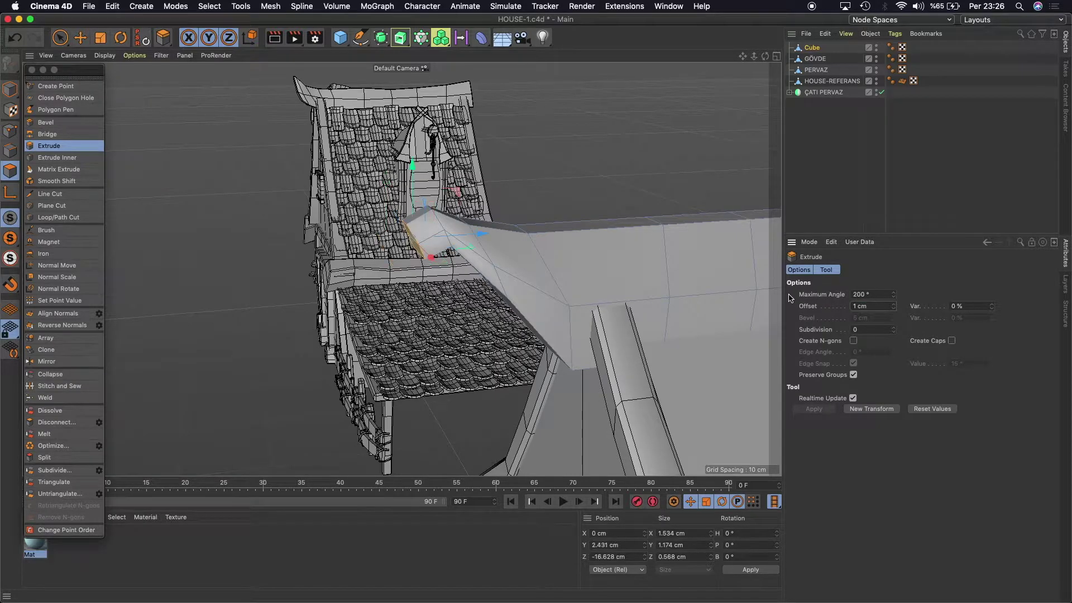
left_click_drag(411, 165, 404, 134)
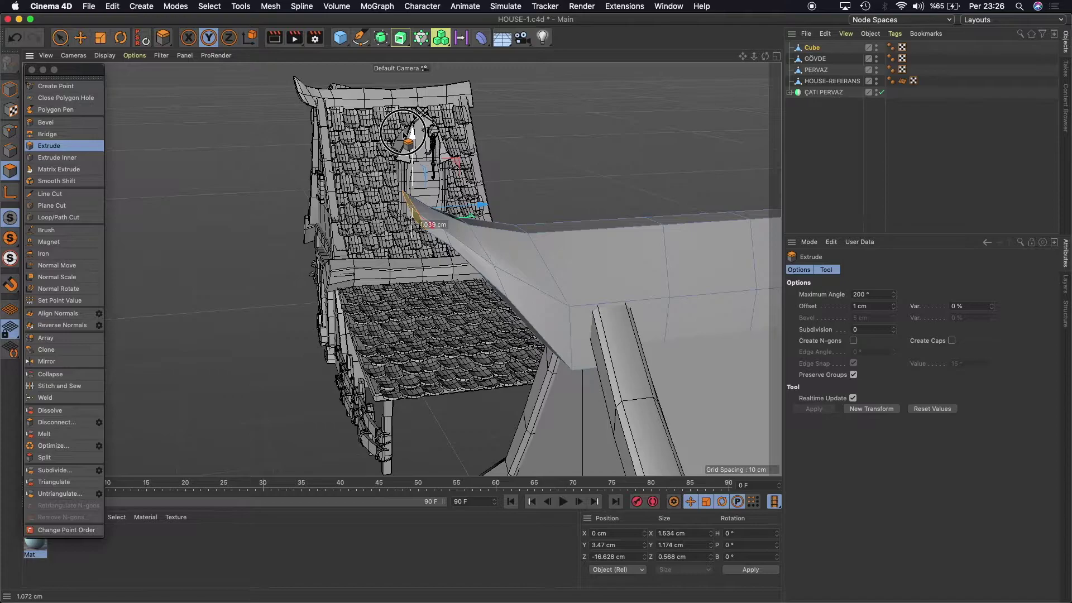
left_click_drag(404, 134, 404, 134)
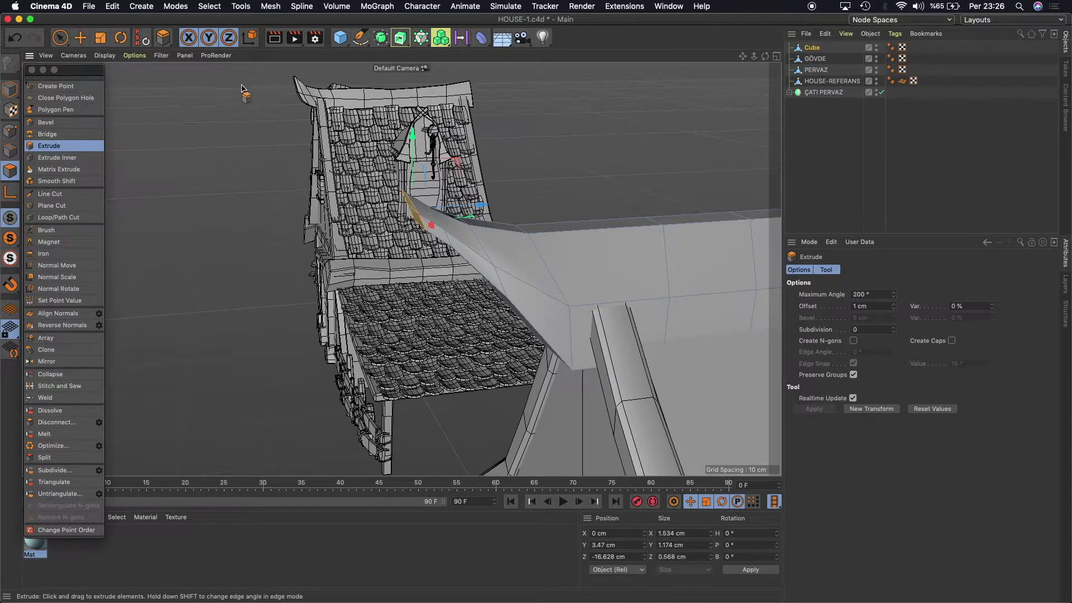
left_click_drag(411, 134, 411, 127)
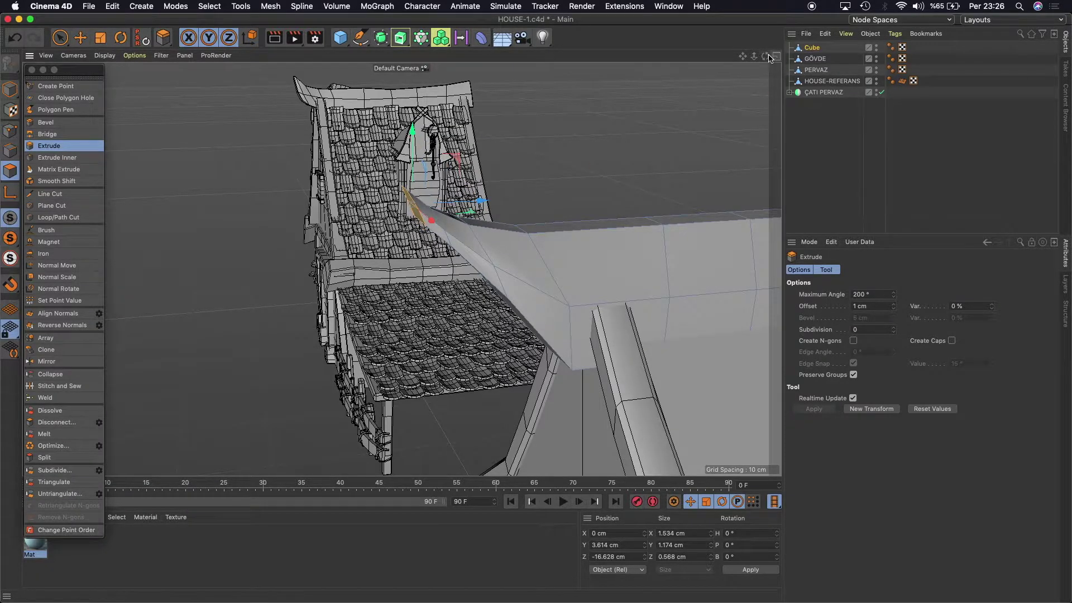
scroll(402, 270, "down", 1)
mouse_move(402, 270)
left_mouse_down("alt")
mouse_move(746, 70)
mouse_move(401, 269)
mouse_move(391, 262)
left_mouse_up("alt")
left_click_drag(765, 56, 401, 269)
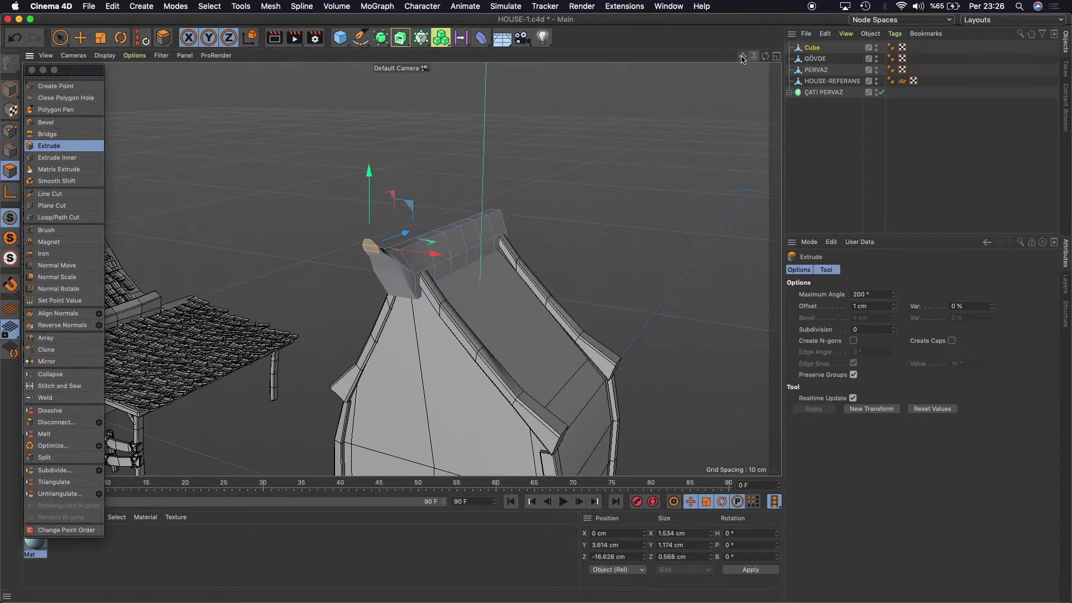
Zoom in on the ridge-end block and undo a trial scale of it.
scroll(467, 210, "up", 2)
scroll(467, 210, "up", 2)
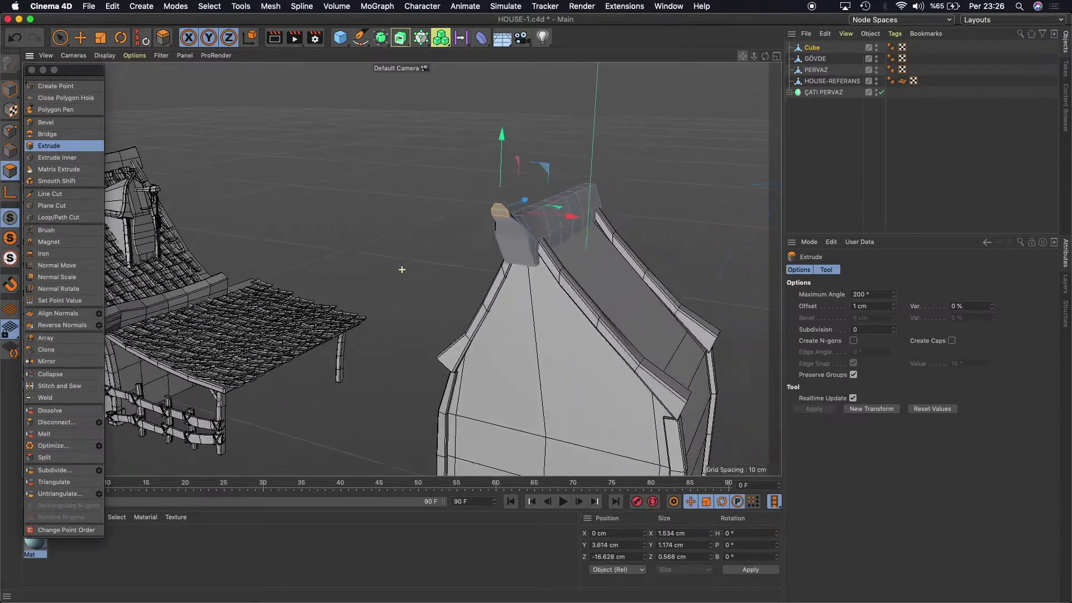
scroll(467, 210, "up", 2)
scroll(467, 210, "up", 2)
scroll(467, 210, "up", 2)
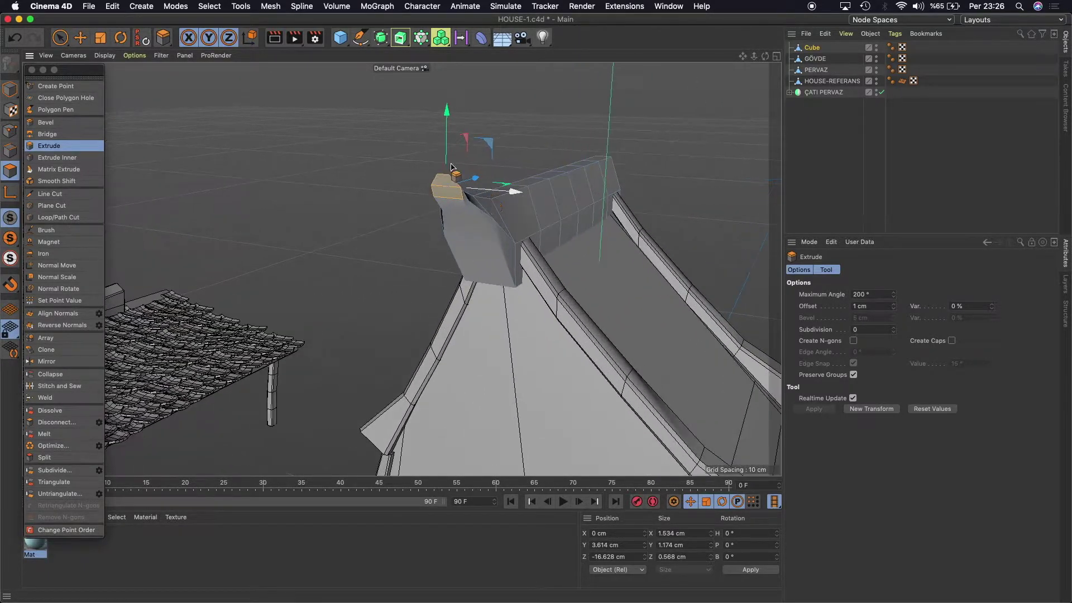
left_click(80, 38)
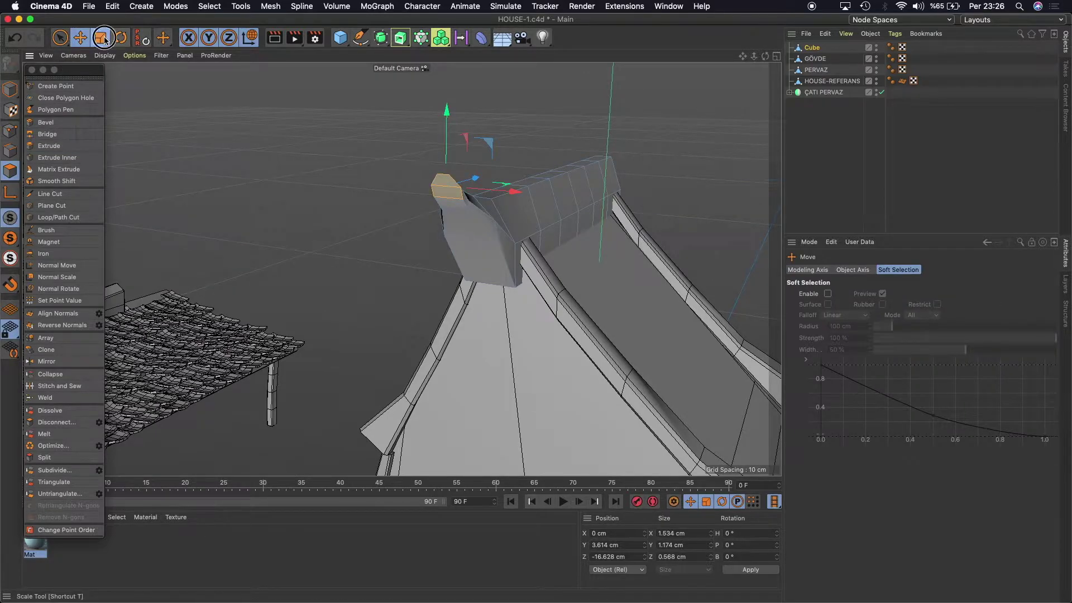
left_click(104, 38)
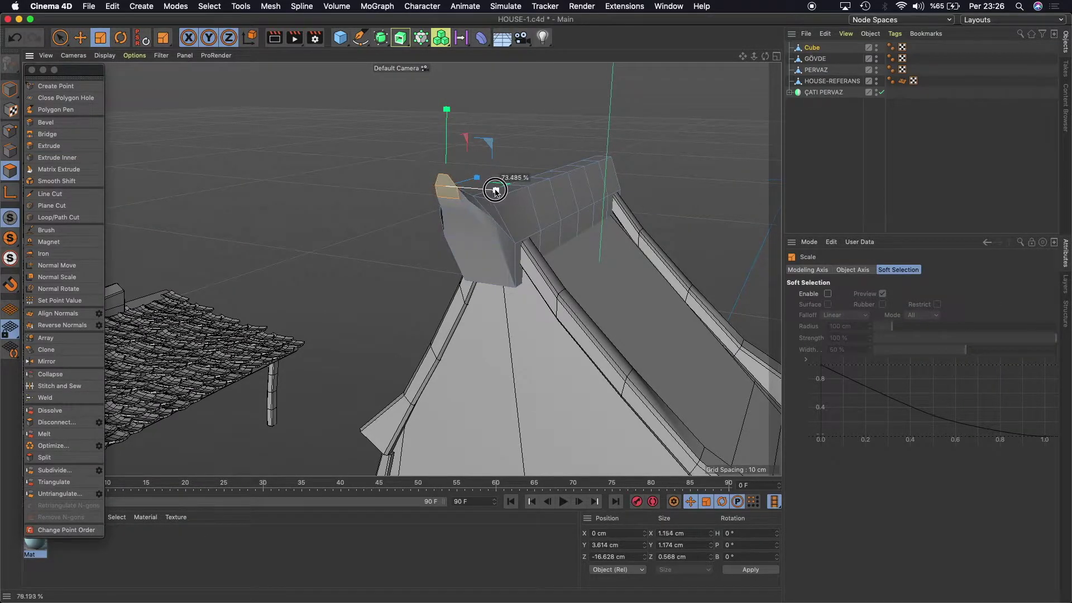
left_click_drag(491, 190, 491, 190)
key("ctrl+z")
key("ctrl+z")
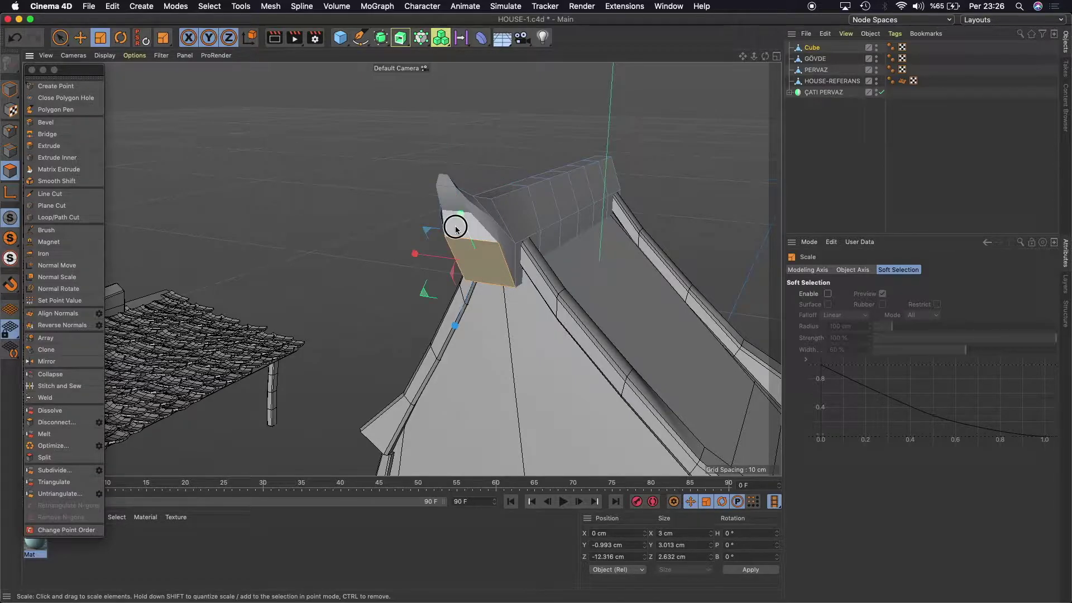
Add the upper front face and scale the front faces narrower, to 1.662 cm wide.
left_click(455, 229, "shift")
mouse_move(550, 246)
left_mouse_down()
mouse_move(541, 258)
mouse_move(514, 256)
left_mouse_up()
left_click_drag(765, 57, 401, 269)
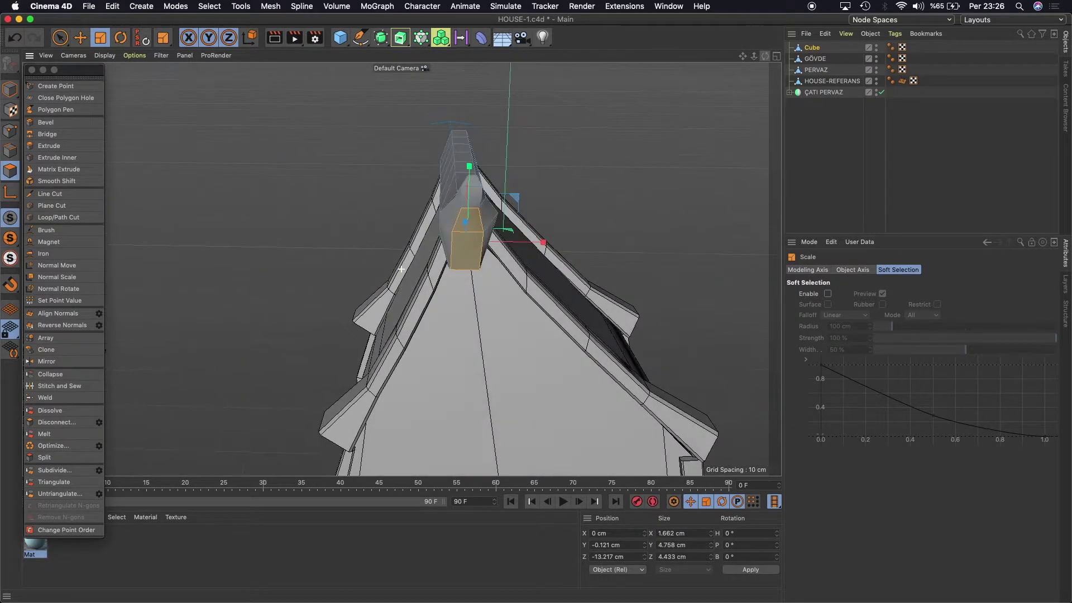
left_click_drag(402, 269, 329, 140)
Nudge the selected ridge-end faces slightly along the ridge.
key("e")
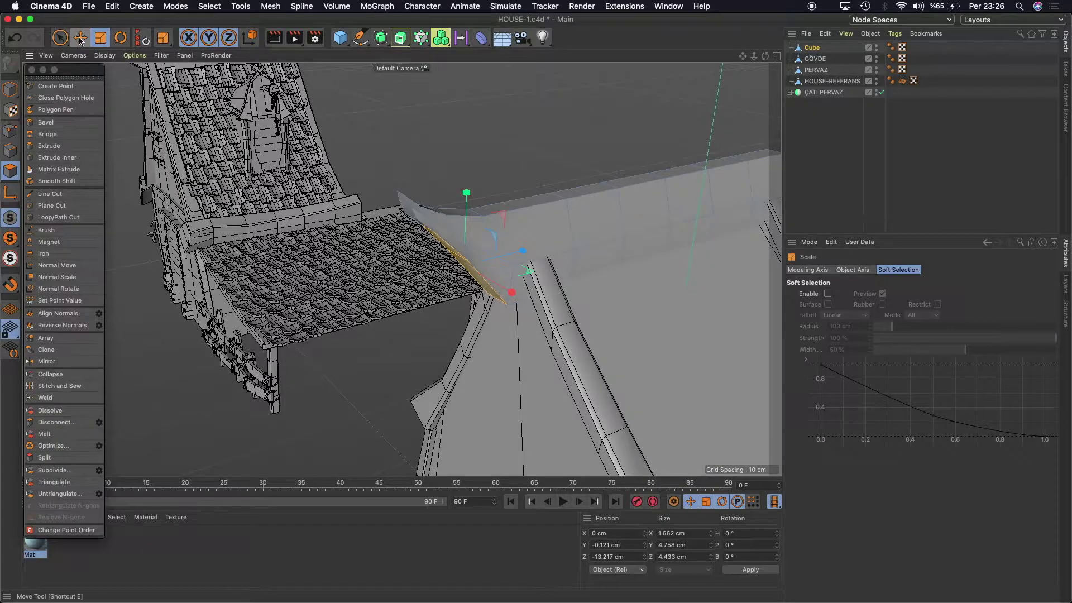
mouse_move(480, 259)
left_mouse_down()
mouse_move(513, 253)
mouse_move(507, 259)
left_mouse_up()
scroll(614, 162, "up", 2)
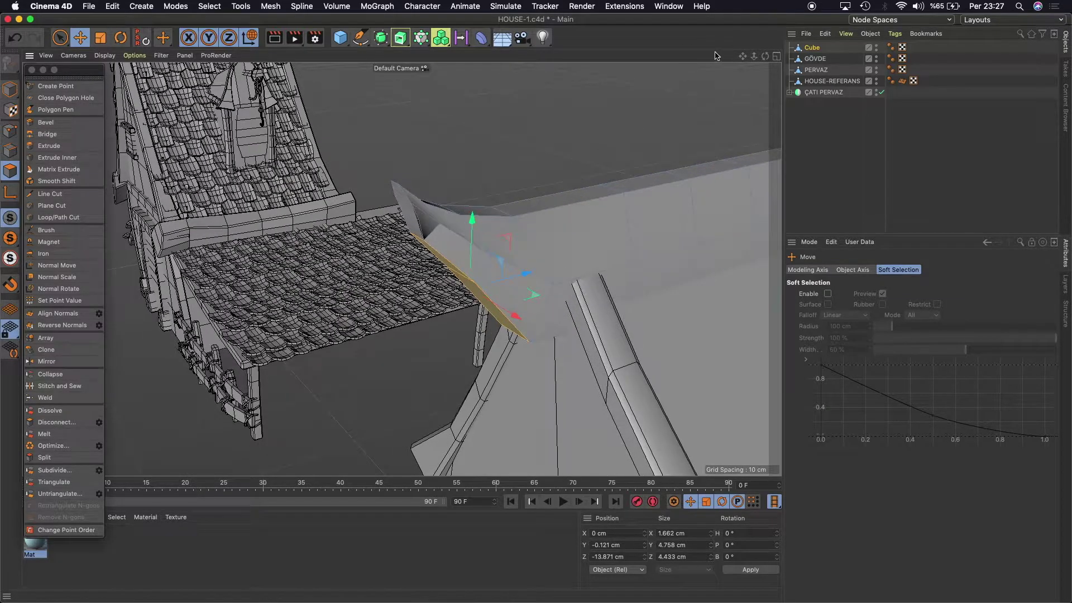
left_click_drag(755, 58, 401, 269)
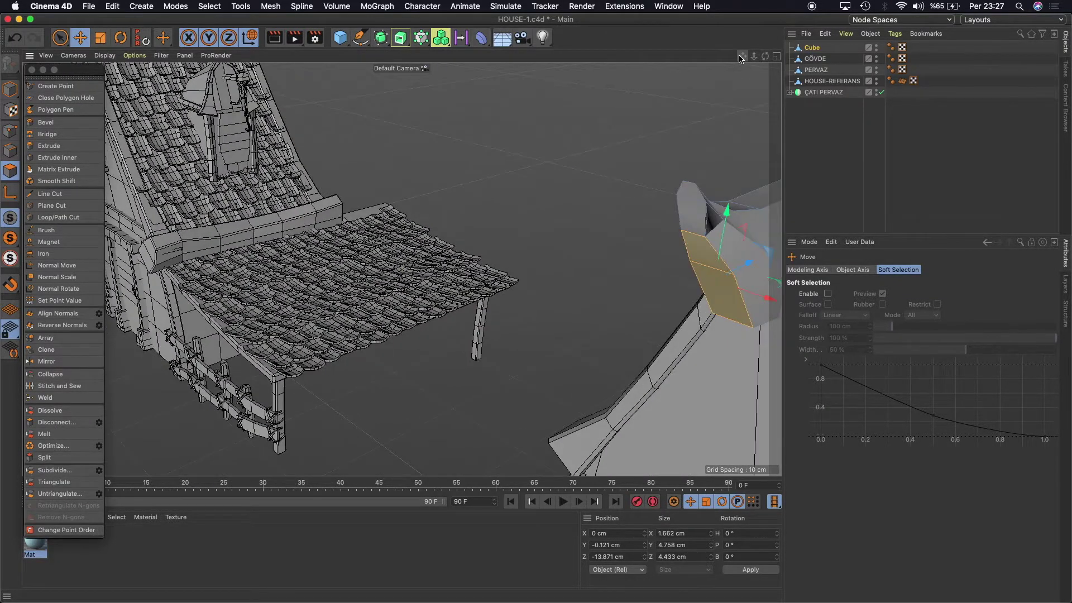
left_click_drag(740, 58, 614, 112)
left_click_drag(754, 59, 428, 229)
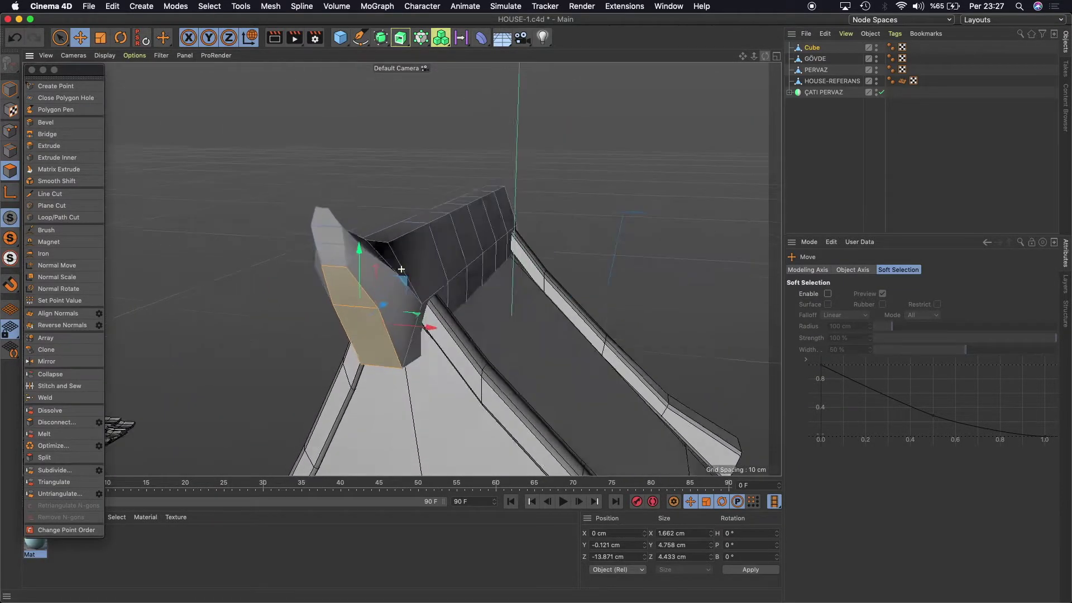
Move the small ridge tip face, then shift a tip edge about 0.8 cm along Z.
left_click(321, 255)
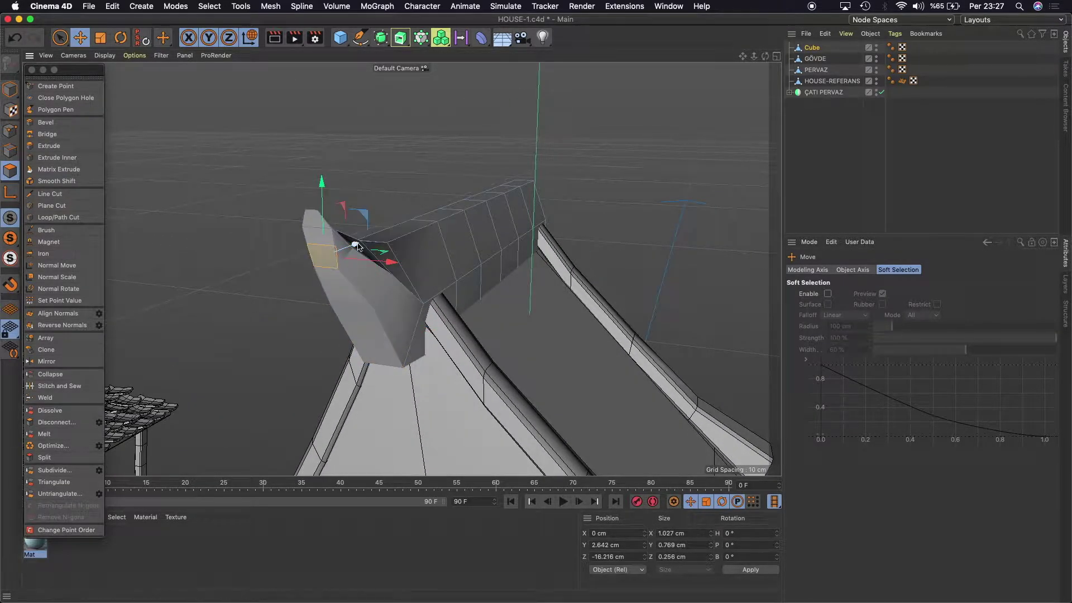
left_click_drag(321, 256, 352, 245)
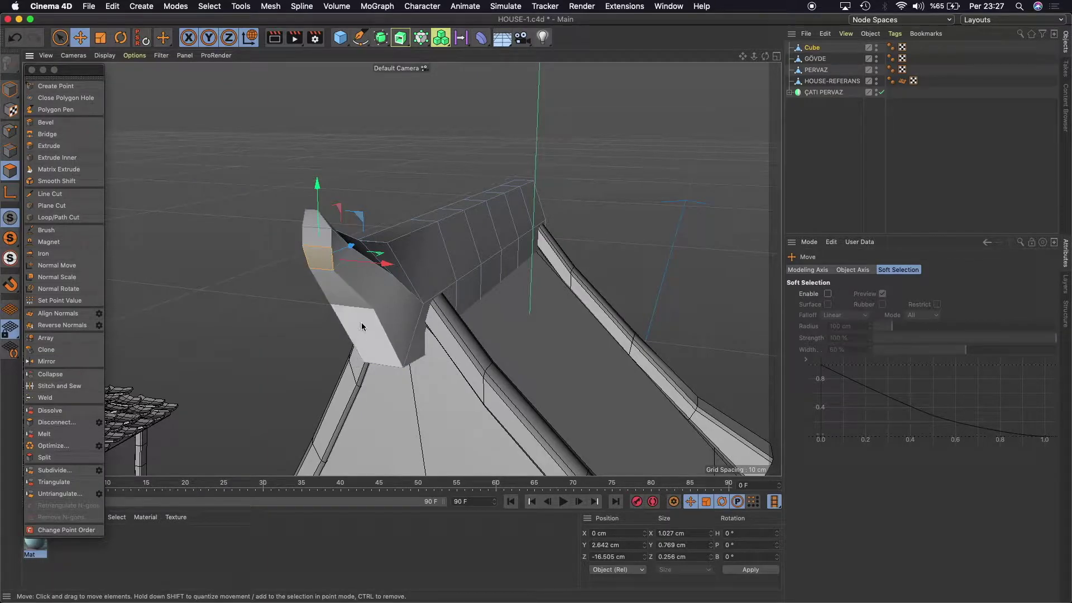
left_click(9, 151)
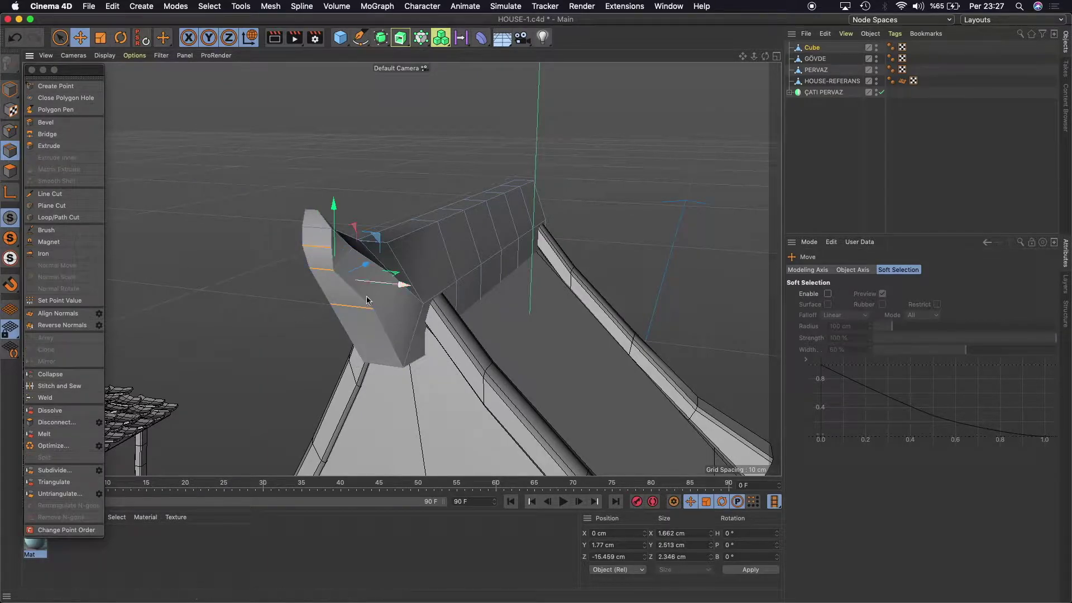
left_click(400, 275)
left_click_drag(400, 276, 371, 297)
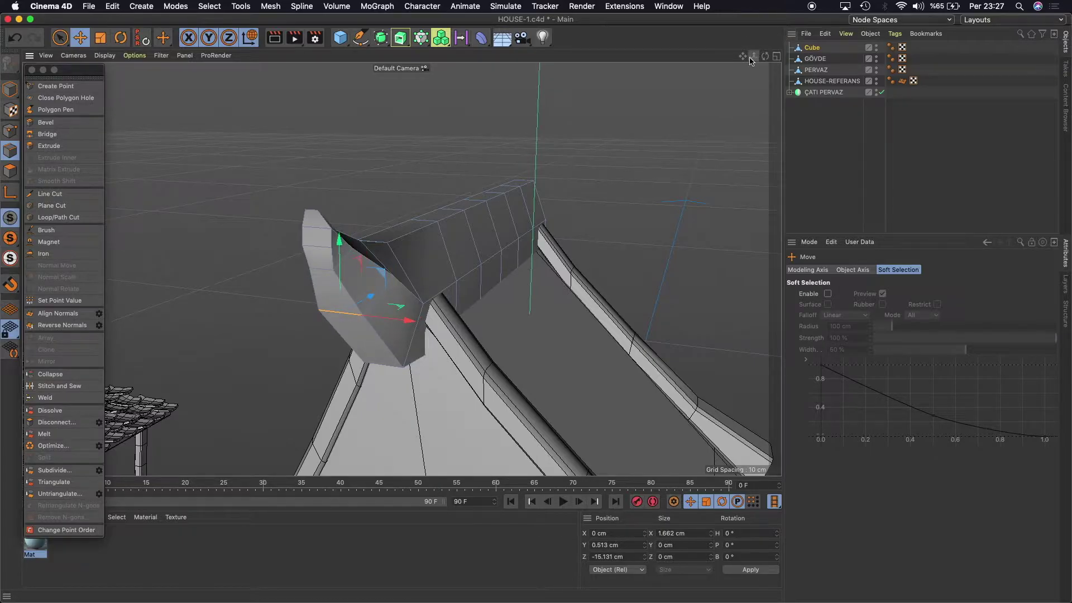
Raise the selected roof-tip edge upward and nudge it into place.
left_click_drag(753, 56, 755, 60)
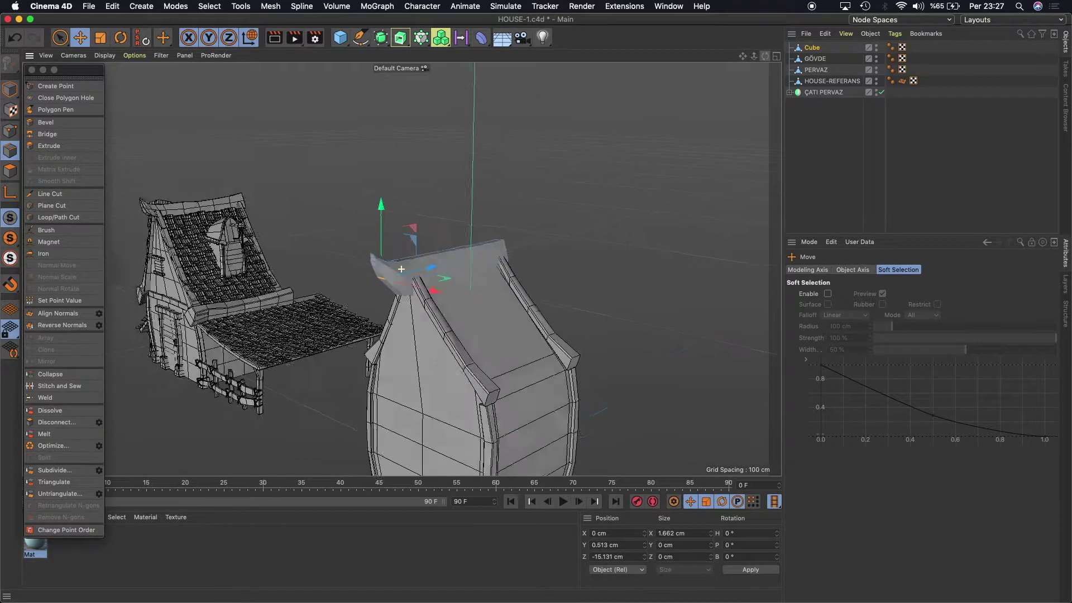
left_click_drag(335, 268, 410, 268, "alt")
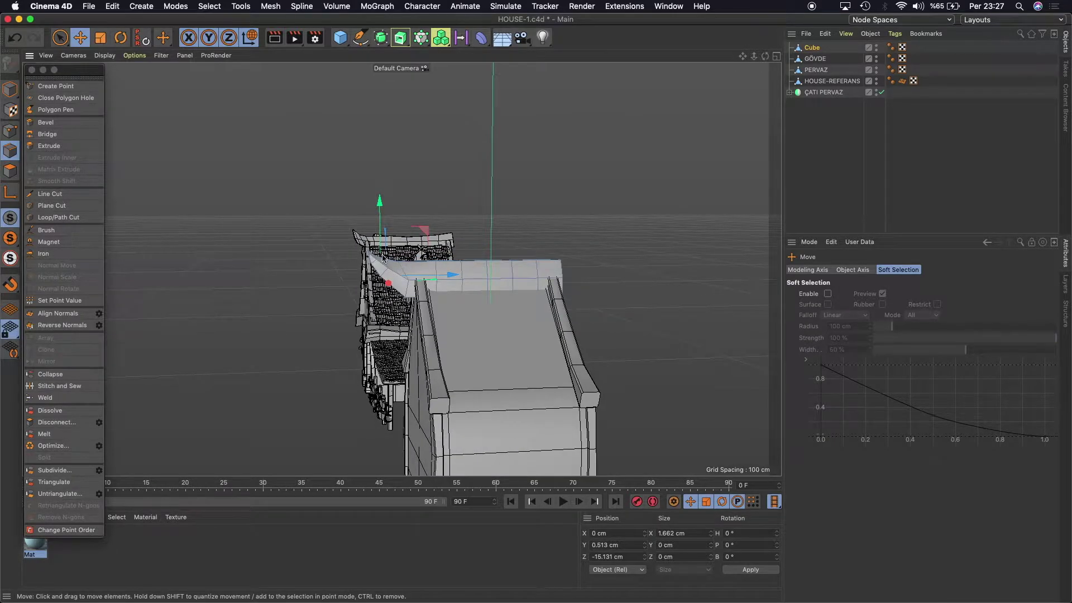
scroll(389, 256, "up", 3)
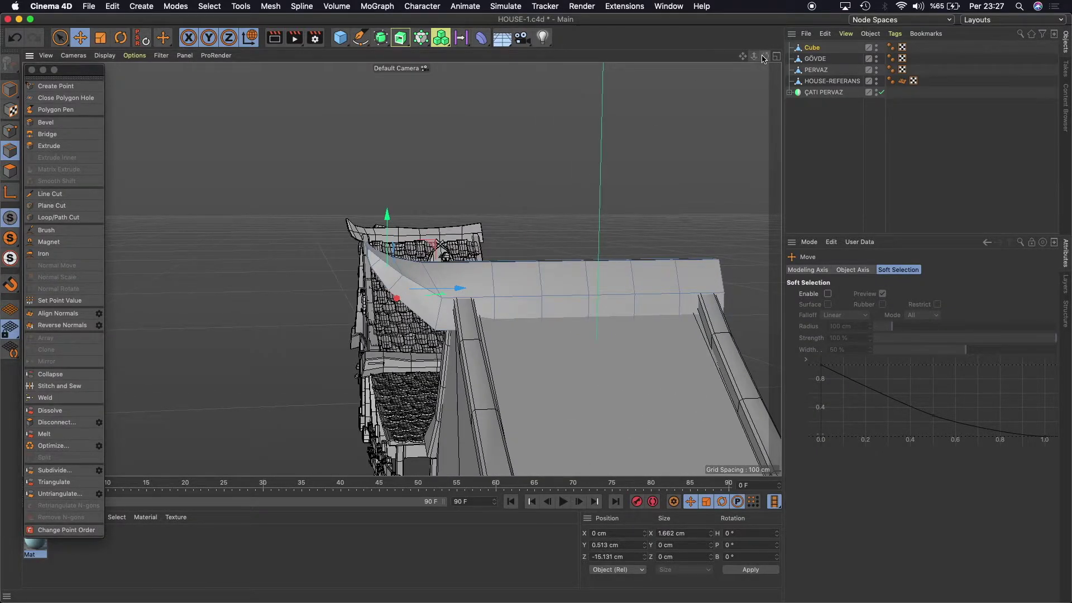
left_click_drag(762, 58, 381, 183)
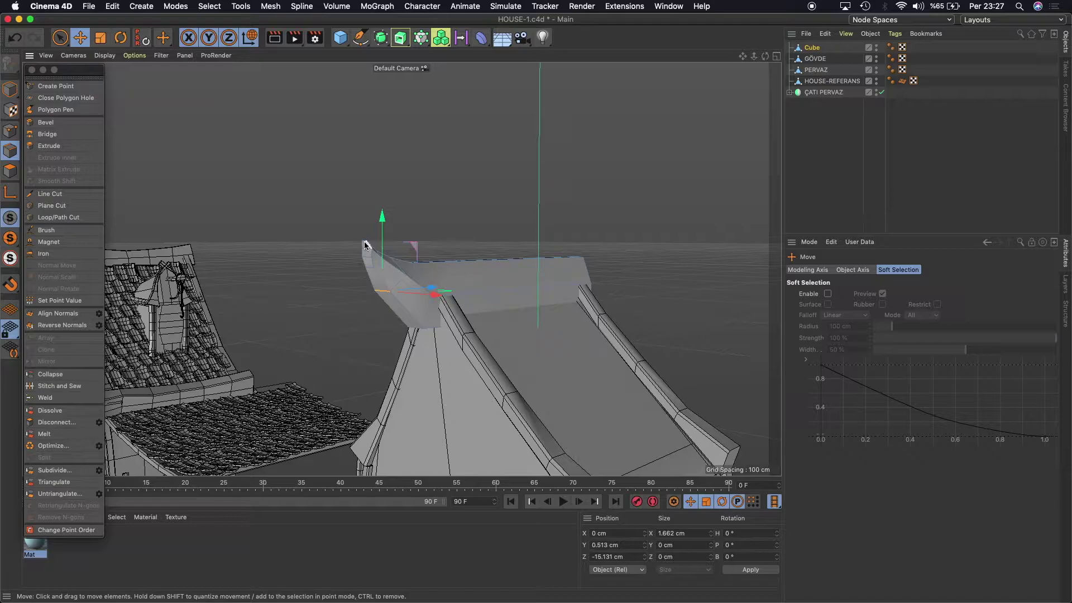
left_click_drag(364, 243, 364, 163)
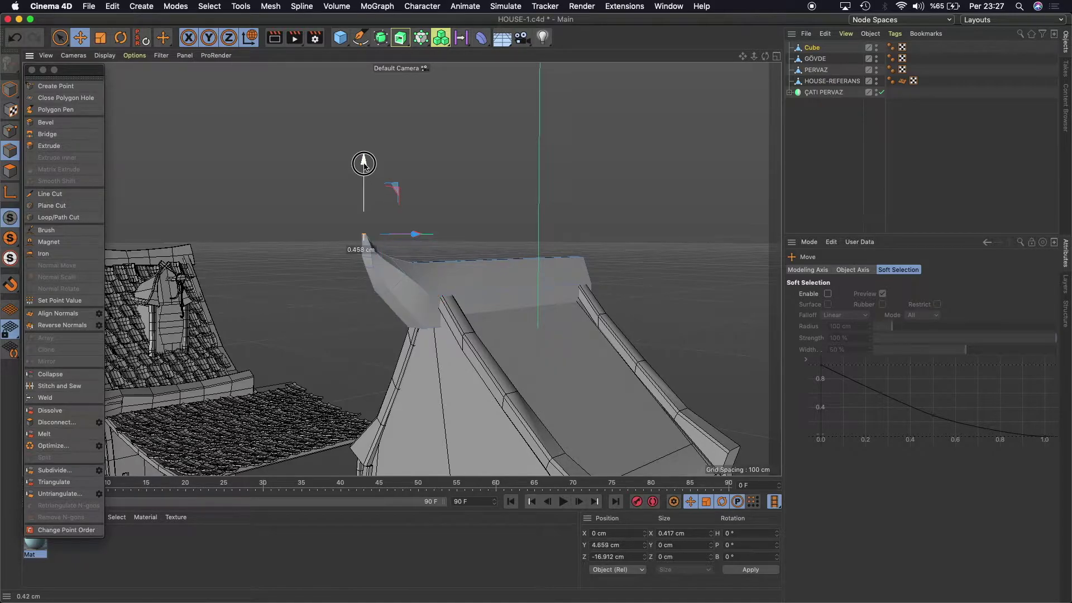
scroll(743, 93, "down", 3)
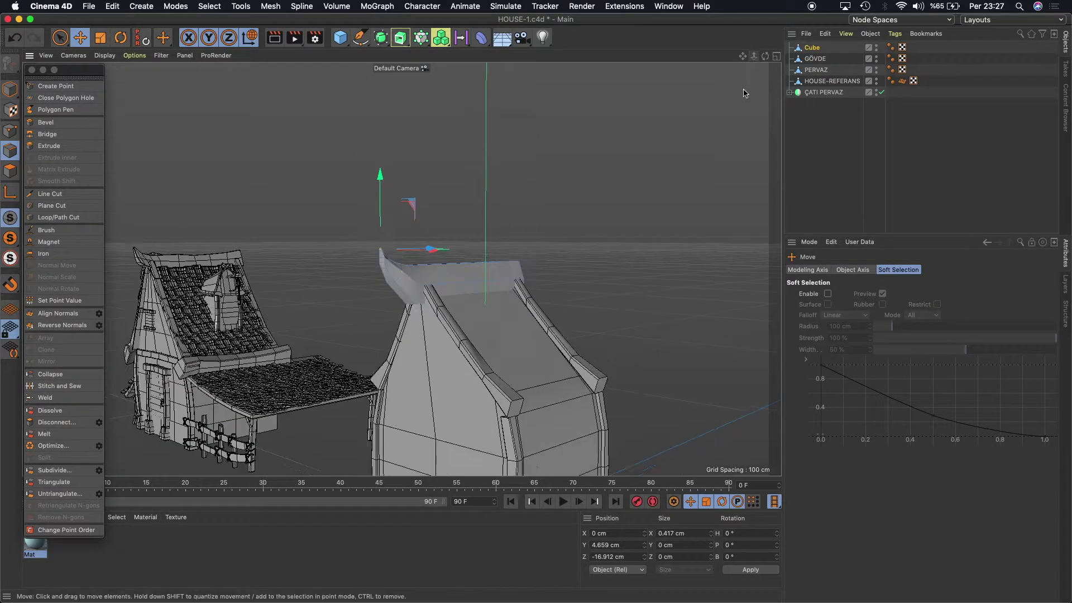
left_click_drag(425, 234, 385, 249, "alt")
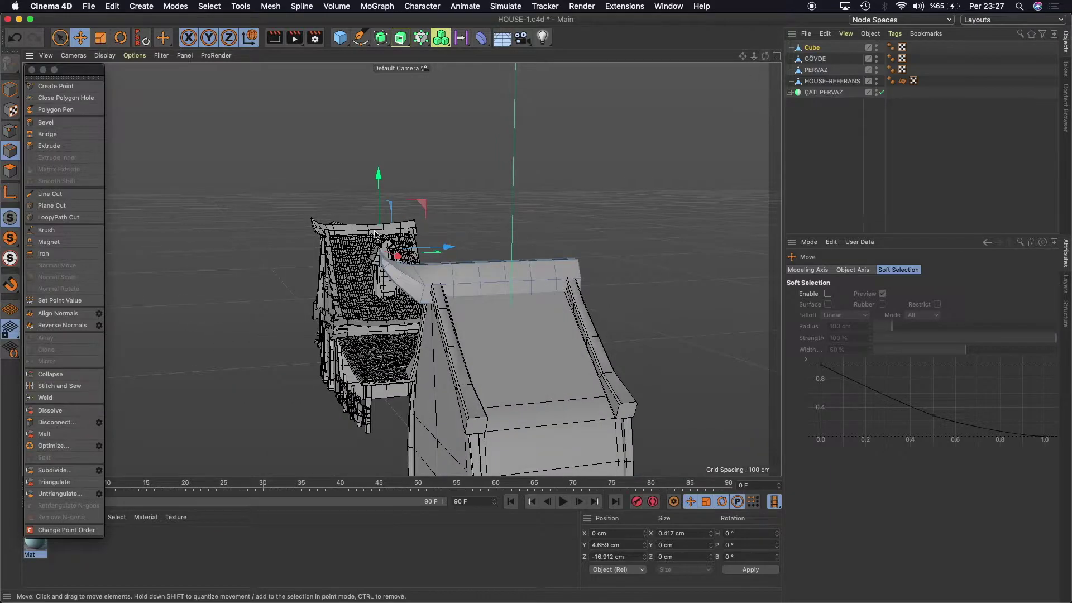
scroll(385, 250, "up", 3)
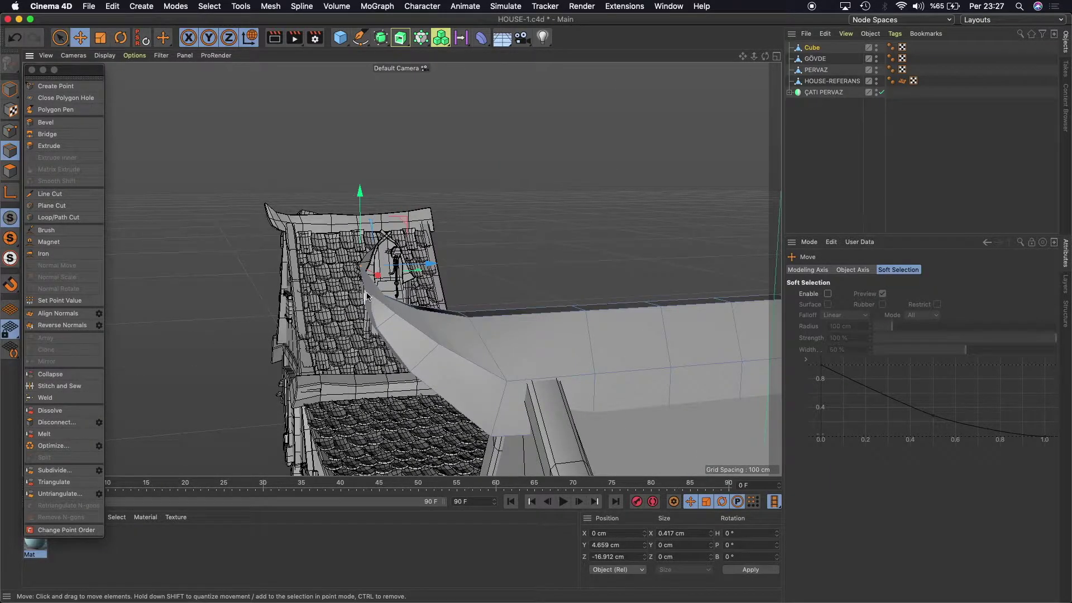
left_click_drag(438, 289, 432, 289)
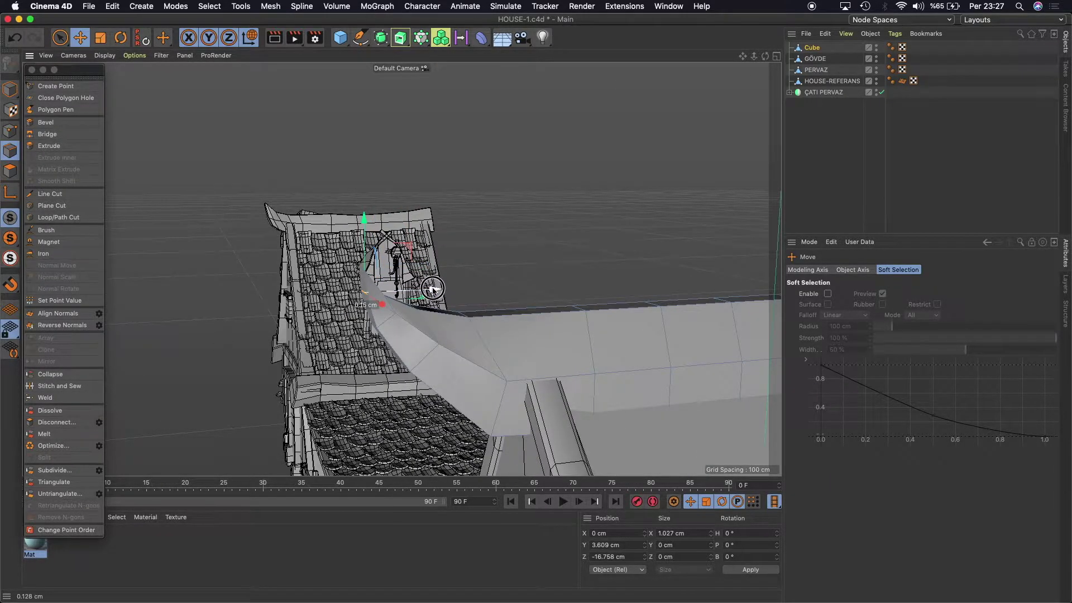
left_click_drag(753, 57, 402, 269)
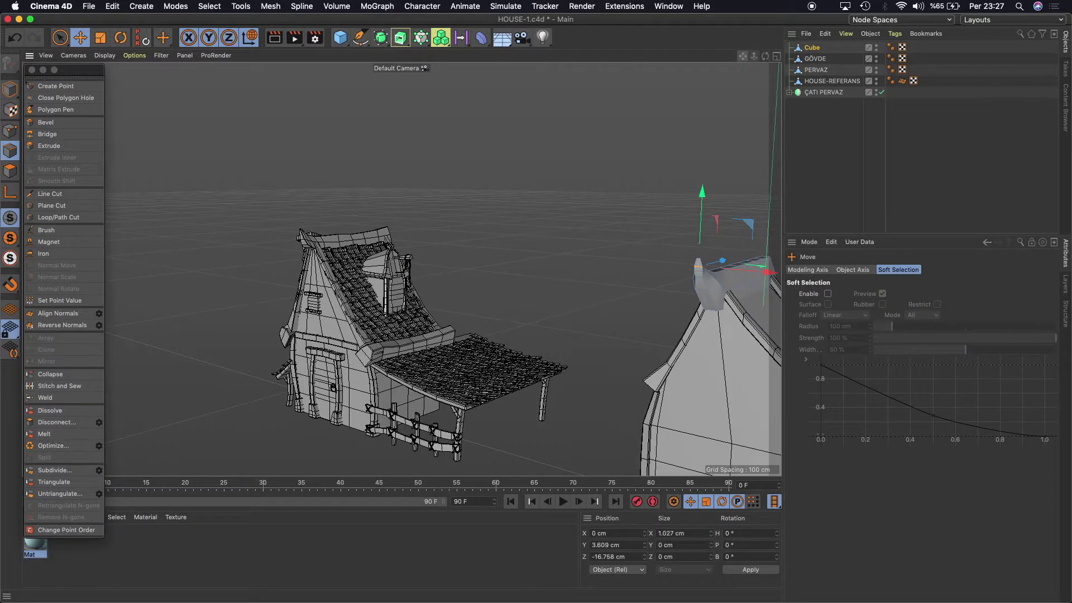
left_click_drag(765, 56, 402, 269)
left_click_drag(754, 57, 401, 268)
left_click_drag(748, 59, 552, 258)
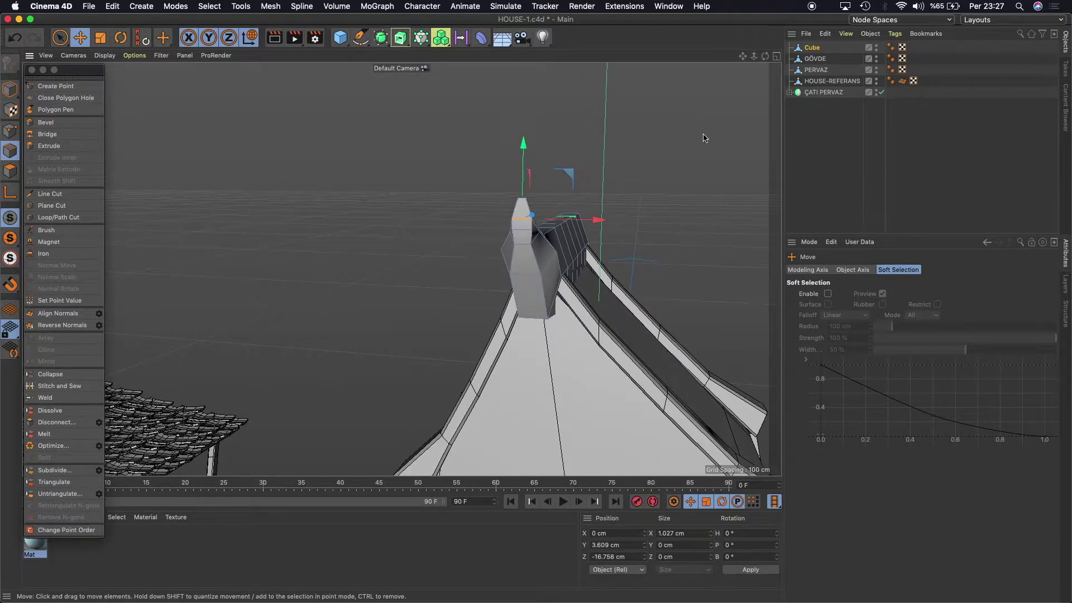
In Points mode, select an opposite pair of ridge-cap points and adjust their spacing.
left_click(10, 130)
left_click(557, 253)
left_click(502, 250, "shift")
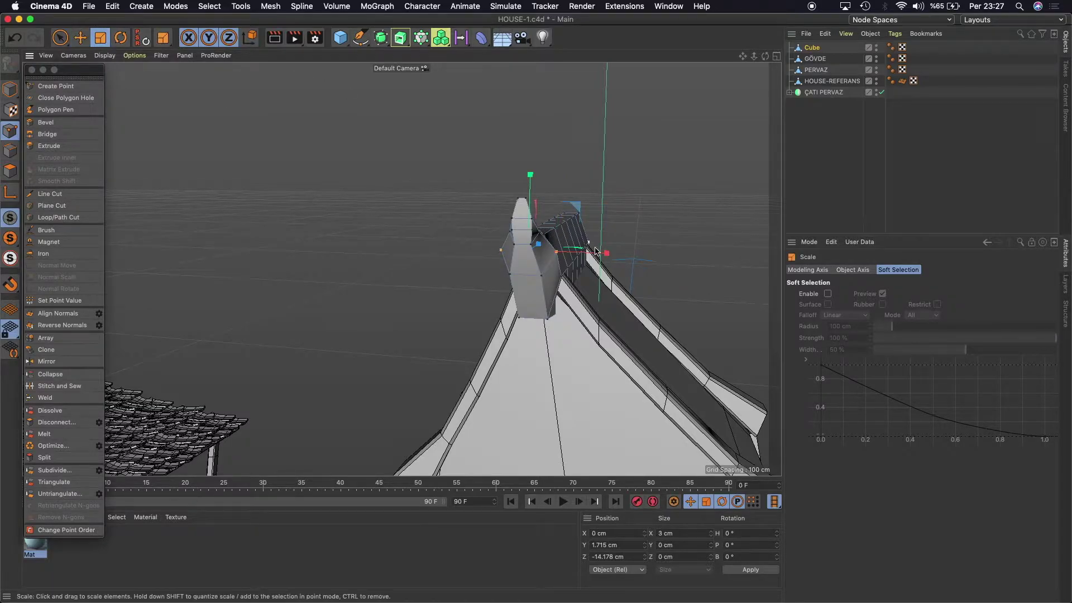
left_click_drag(605, 251, 575, 252)
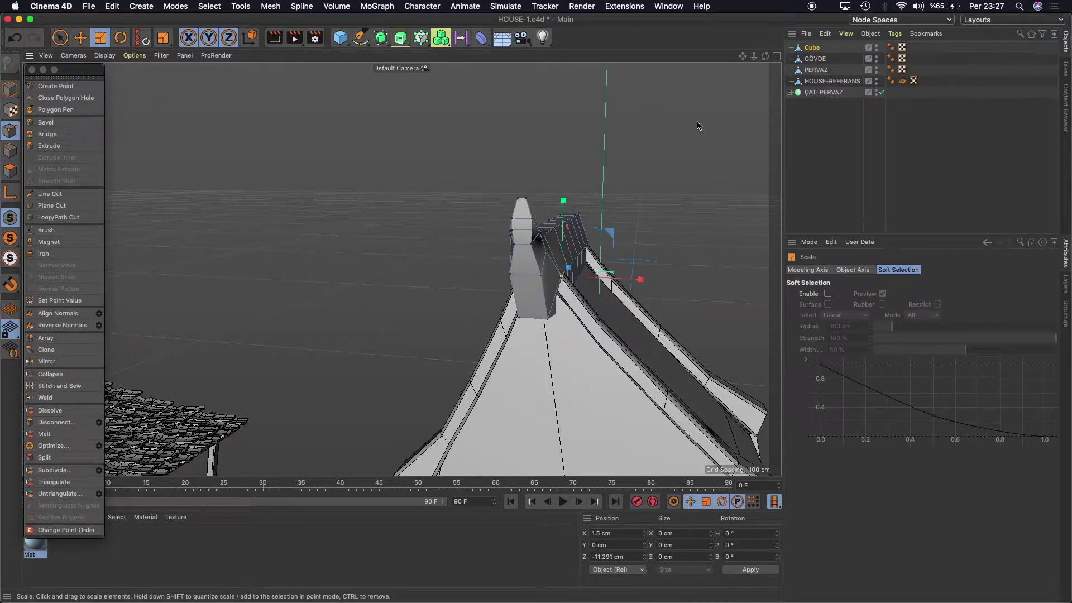
left_click_drag(561, 279, 401, 270, "alt")
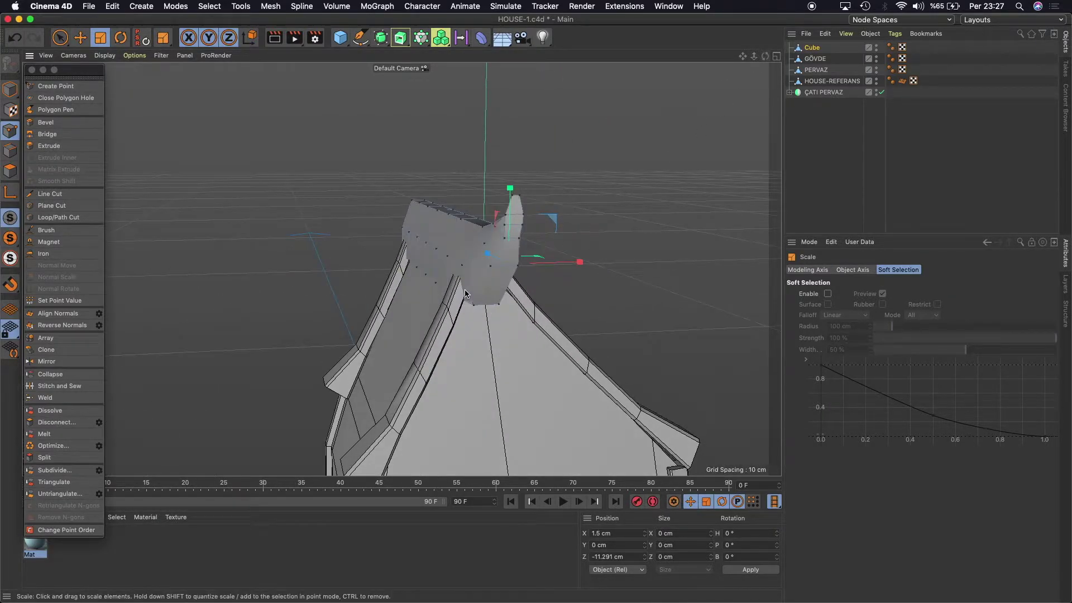
left_click_drag(464, 266, 545, 263)
mouse_move(766, 56)
left_mouse_down()
mouse_move(400, 269)
mouse_move(741, 55)
left_mouse_up()
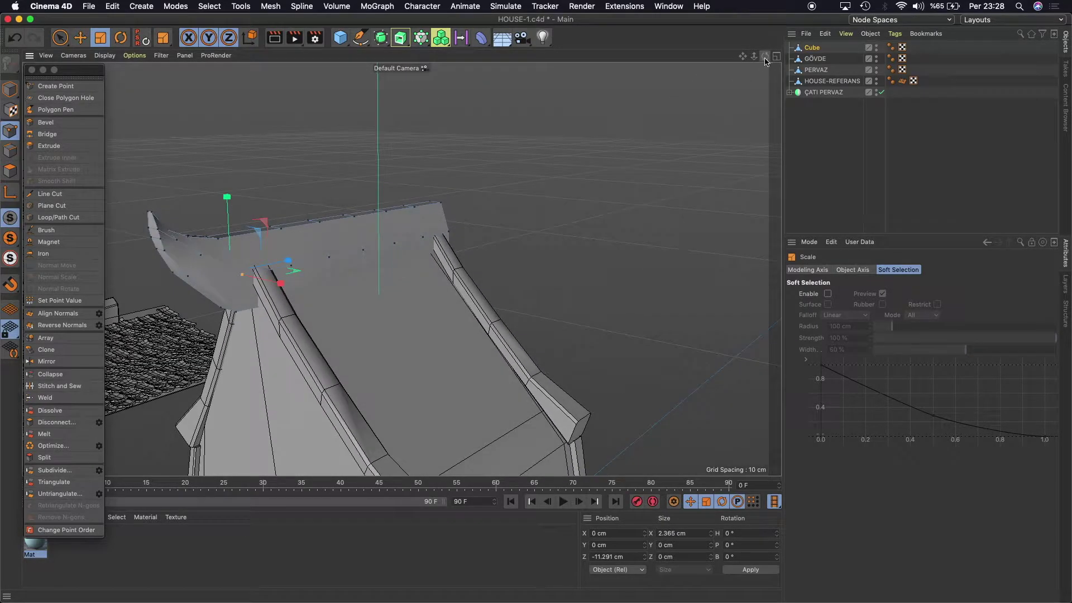
mouse_move(741, 55)
left_mouse_down()
mouse_move(401, 269)
mouse_move(380, 237)
left_mouse_up()
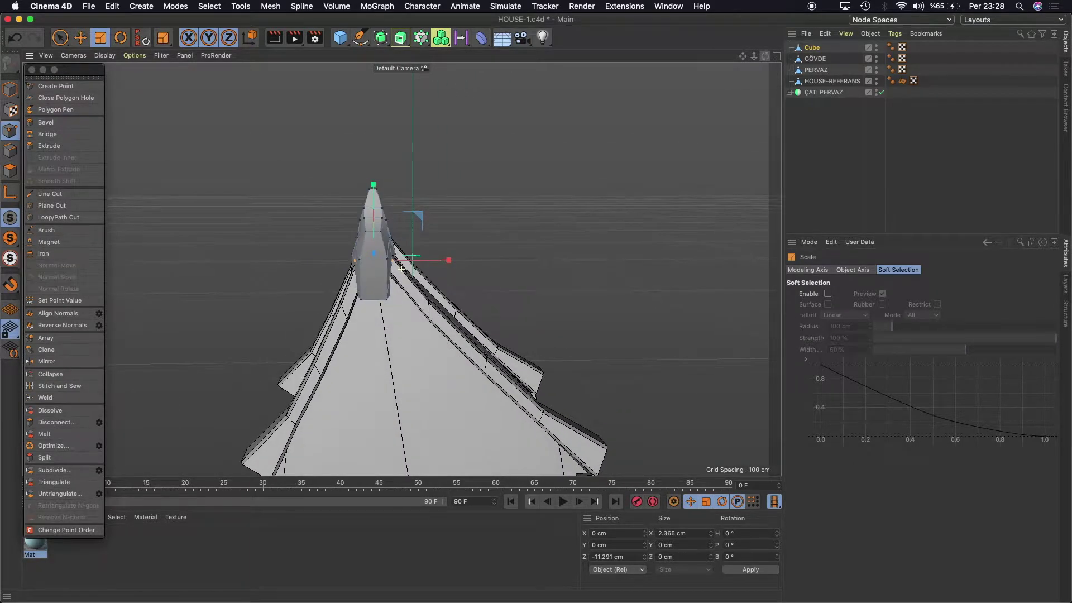
Spread a matching pair of side vertices on the cap slightly apart.
left_click(380, 237)
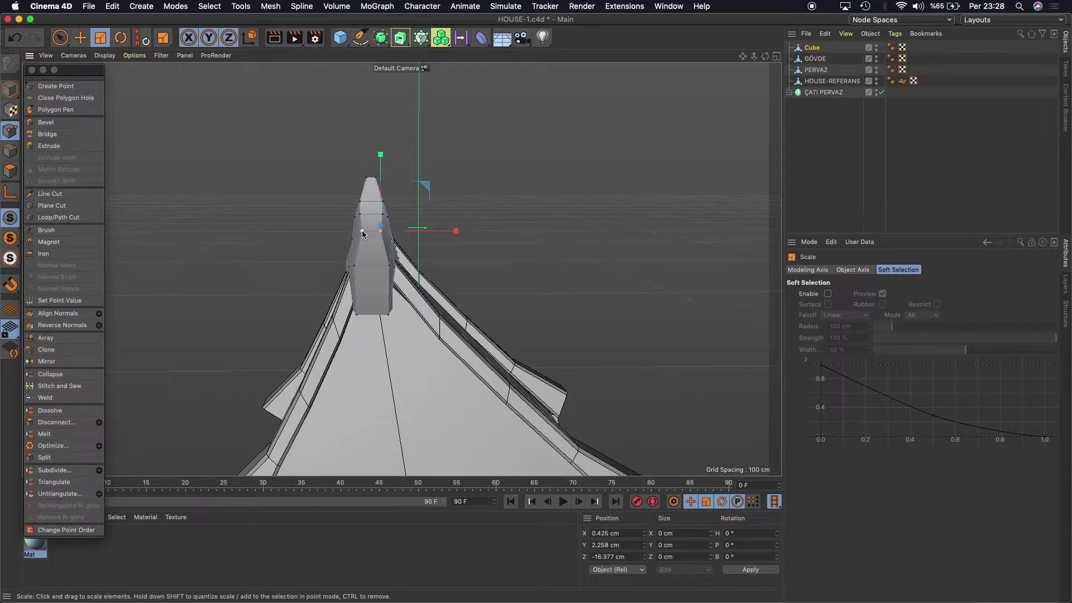
left_click(362, 232, "shift")
left_click_drag(447, 231, 450, 230)
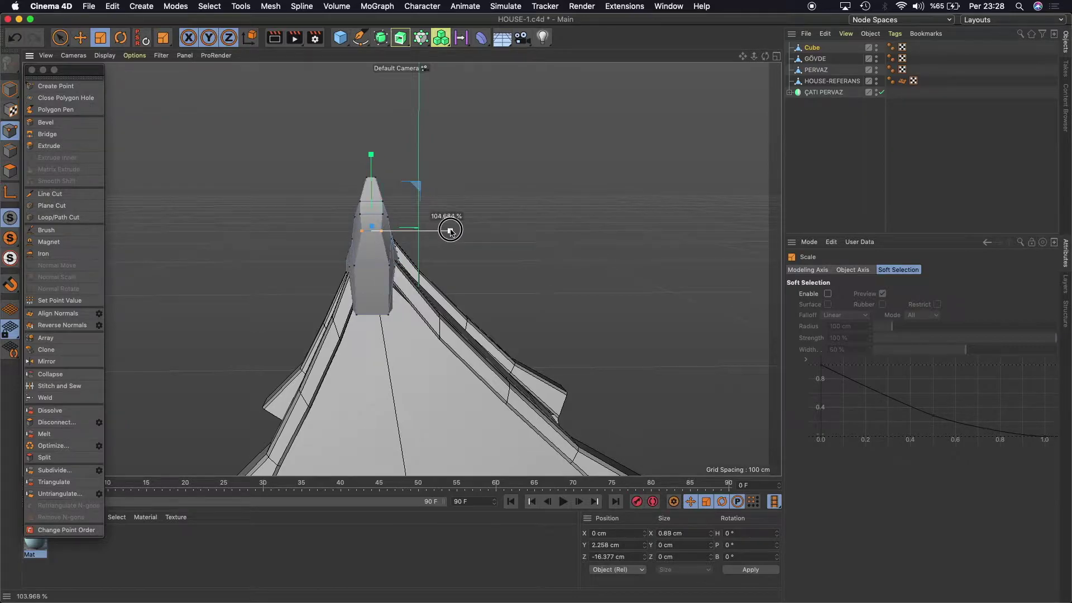
left_click_drag(450, 230, 492, 227)
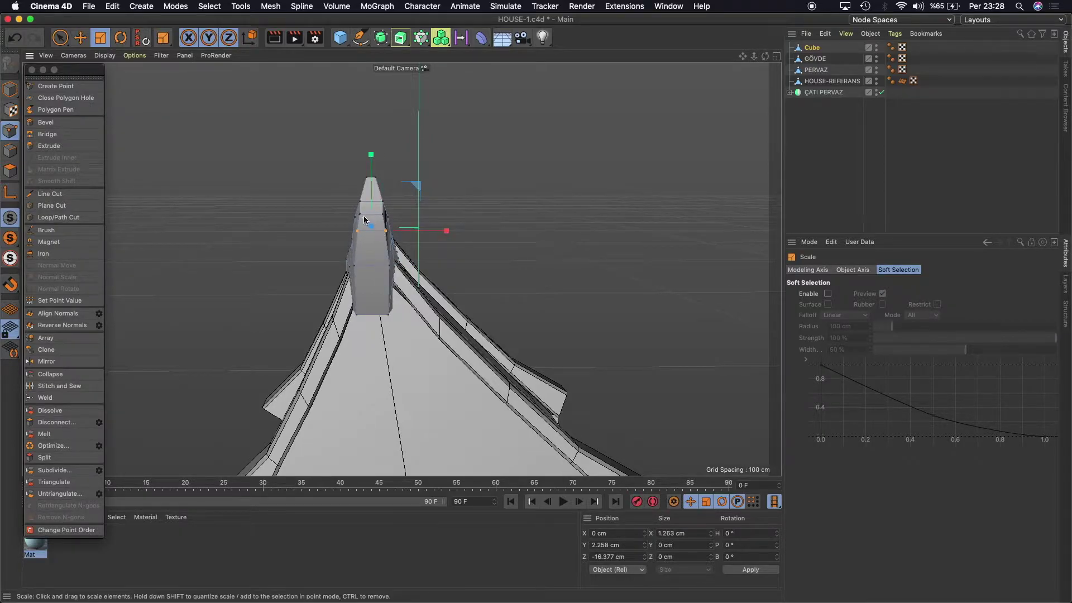
Spread another opposite vertex pair on the cap wider apart.
left_click(361, 218)
scroll(380, 218, "up", 2)
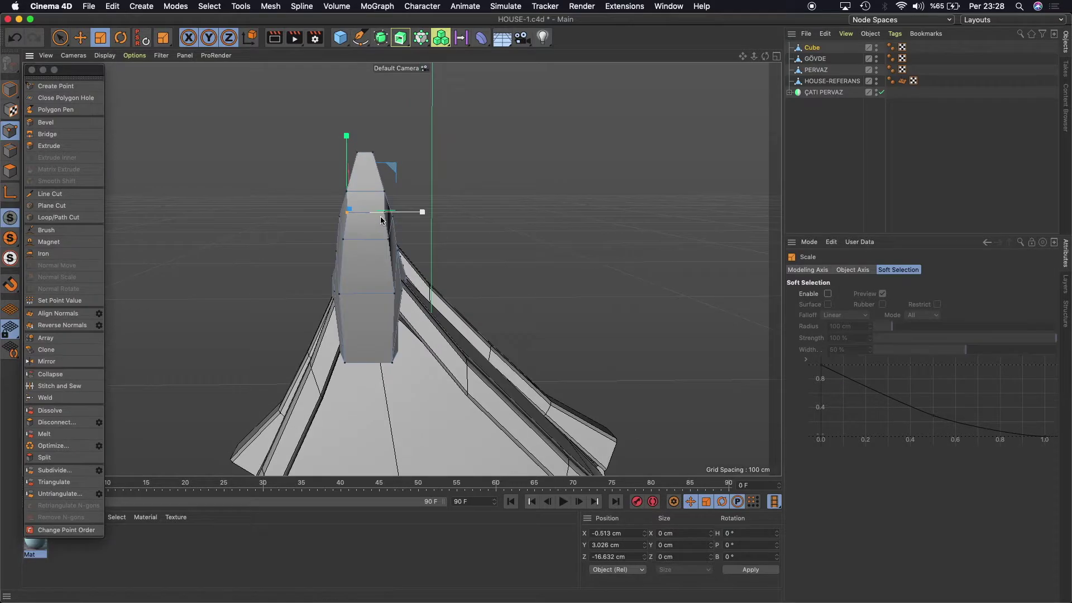
scroll(380, 219, "up", 3)
left_click(393, 200, "shift")
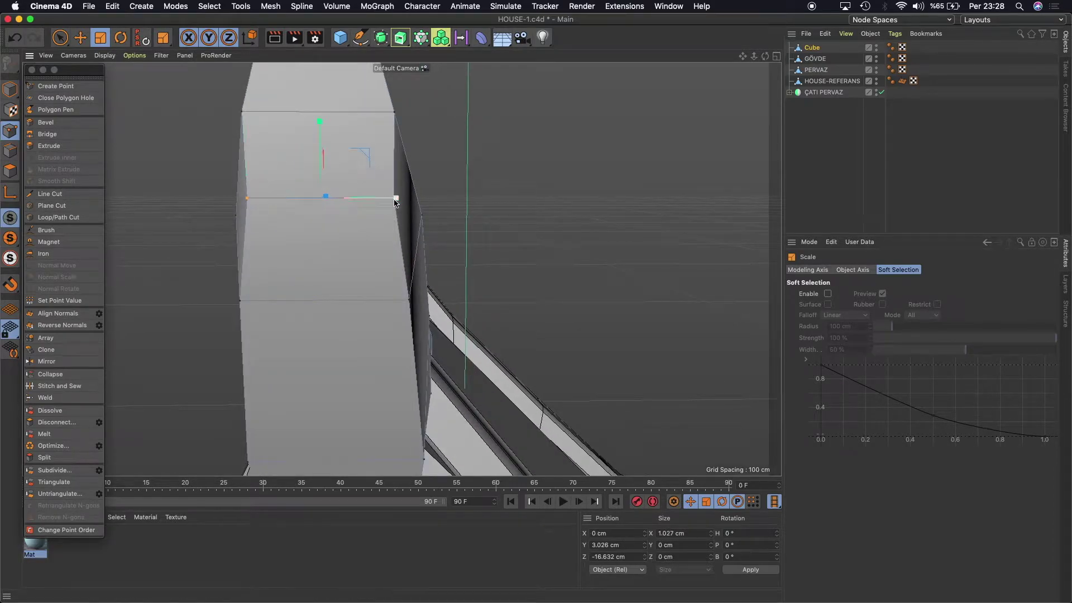
left_click_drag(395, 198, 408, 199)
scroll(402, 270, "down", 3)
scroll(402, 270, "down", 1)
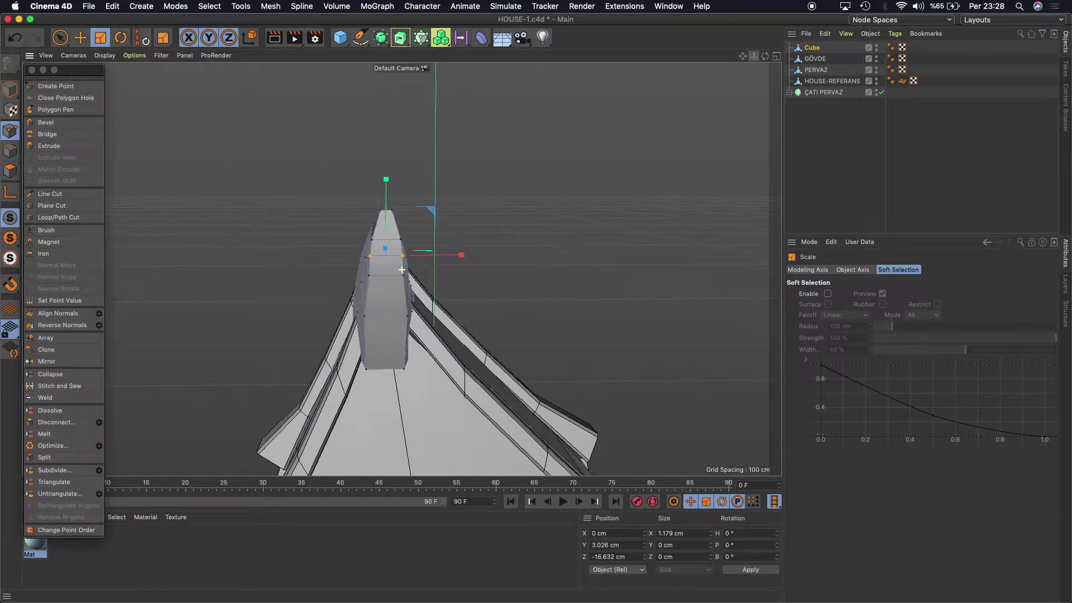
scroll(395, 195, "up", 2)
Pull the top corner vertices together, pinching the cap to 0.267 cm wide.
left_click(386, 236)
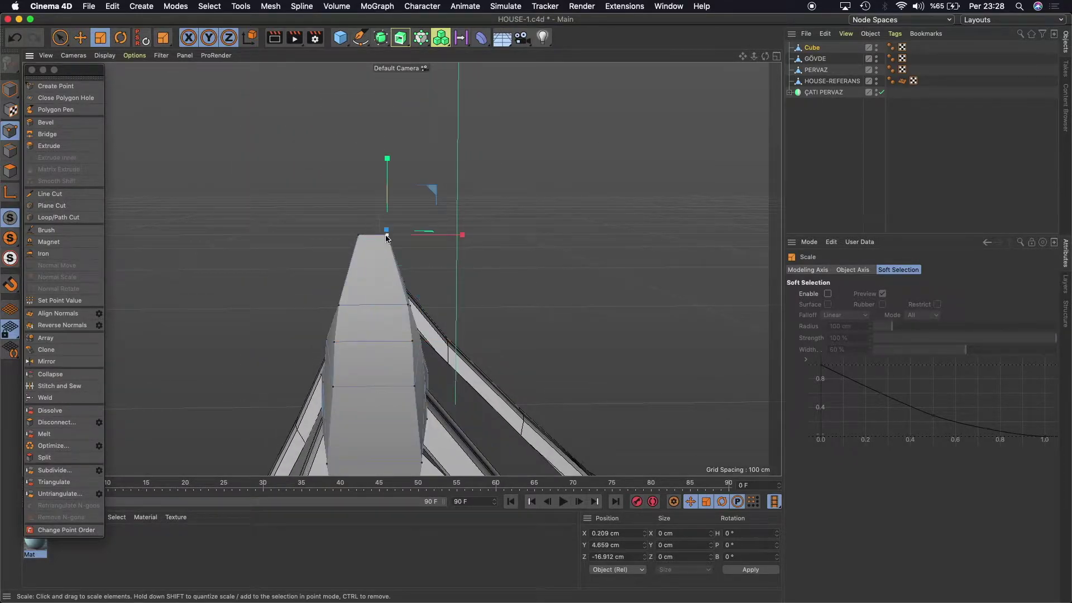
left_click(356, 233, "shift")
left_click_drag(447, 234, 420, 234)
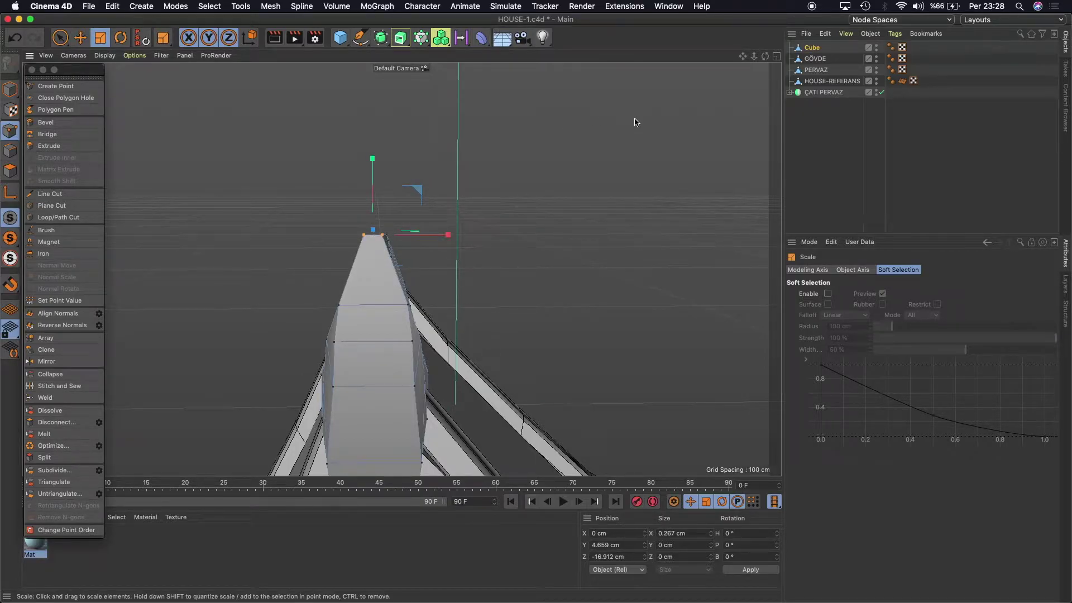
mouse_move(767, 56)
left_mouse_down()
mouse_move(401, 270)
mouse_move(391, 246)
mouse_move(424, 234)
left_mouse_up()
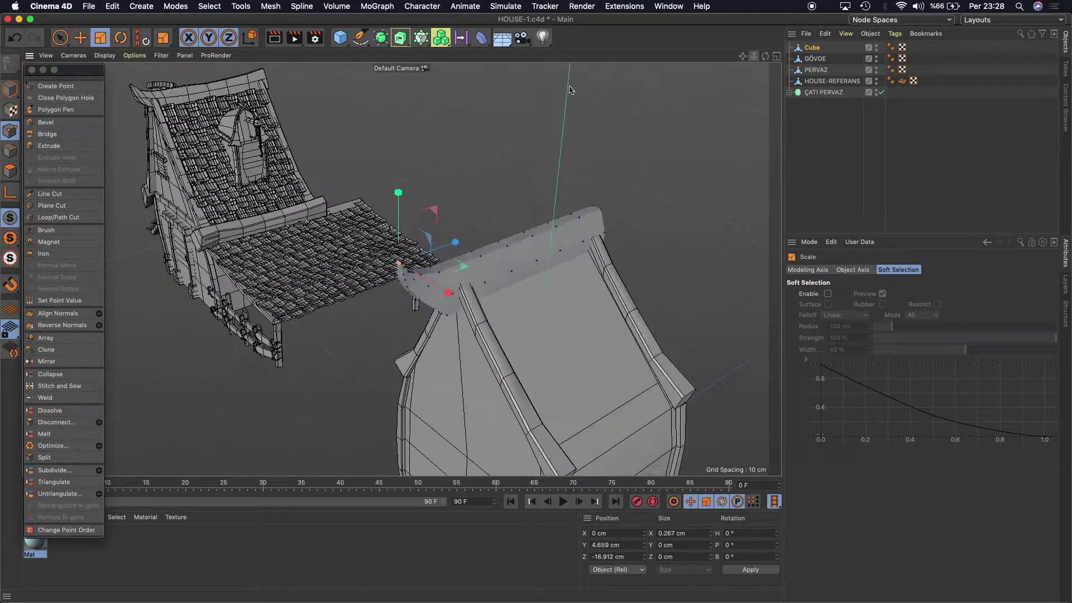
In Edge mode, select a short eave-board edge and lower it slightly.
left_click(5, 148)
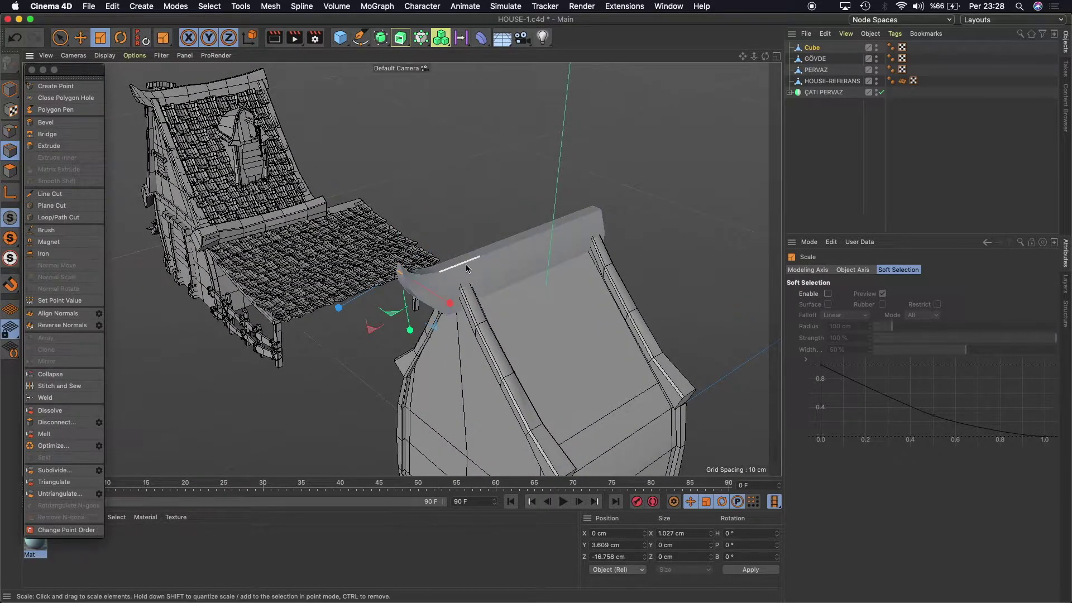
left_click_drag(452, 267, 466, 272, "alt")
left_click(455, 267)
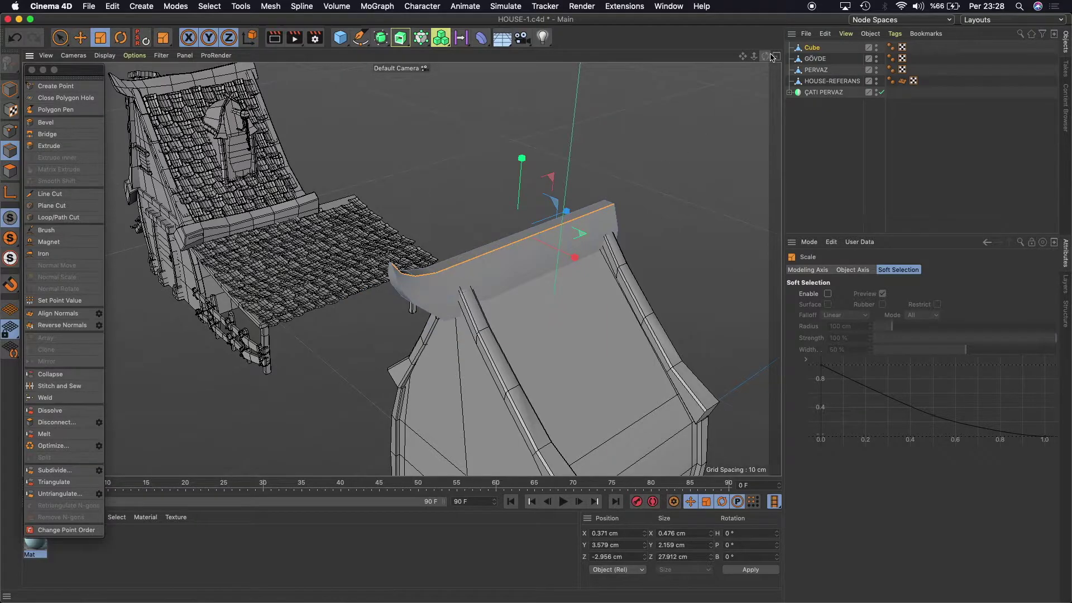
left_click_drag(765, 56, 402, 270)
mouse_move(765, 56)
left_mouse_down()
mouse_move(401, 269)
mouse_move(746, 58)
mouse_move(640, 154)
left_mouse_up()
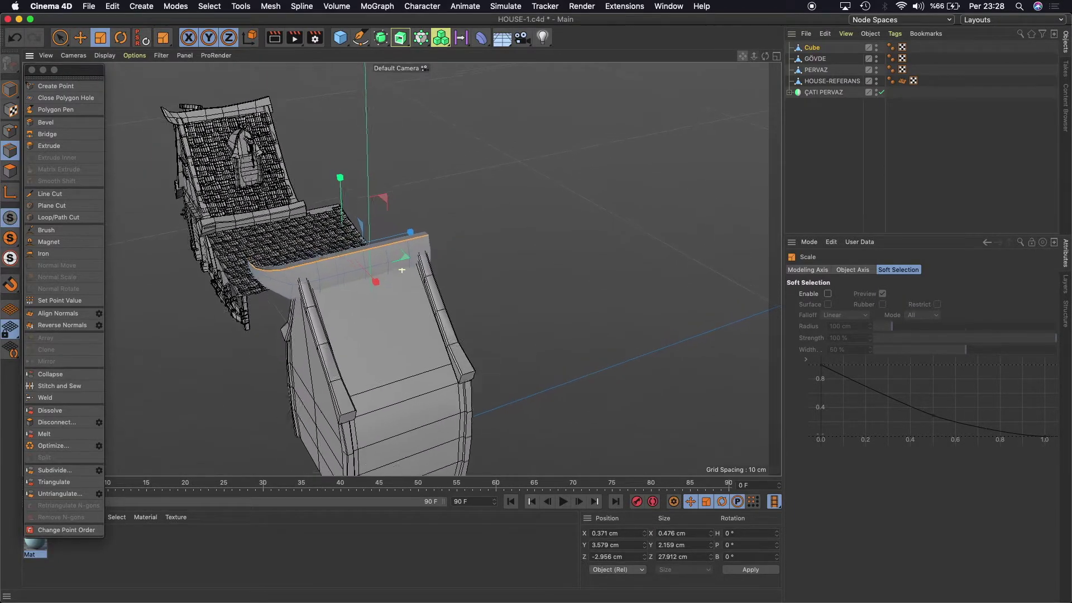
left_click(384, 240)
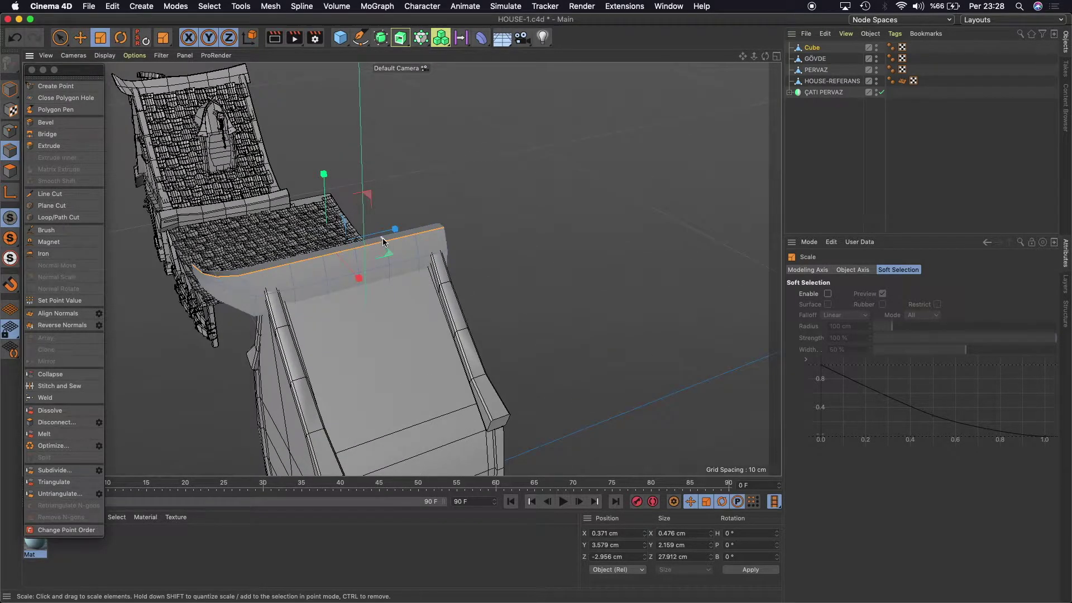
left_click(81, 38)
left_click_drag(383, 171, 383, 177)
Raise the neighbouring and end edges of the eave board upward to curve it.
left_click(353, 249)
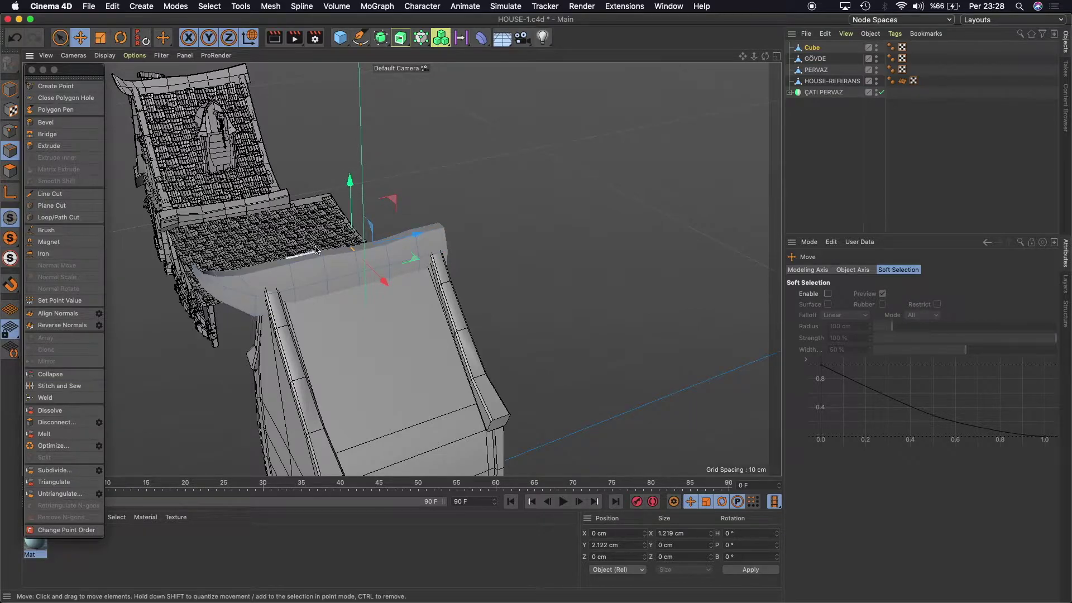
left_click_drag(316, 250, 316, 193)
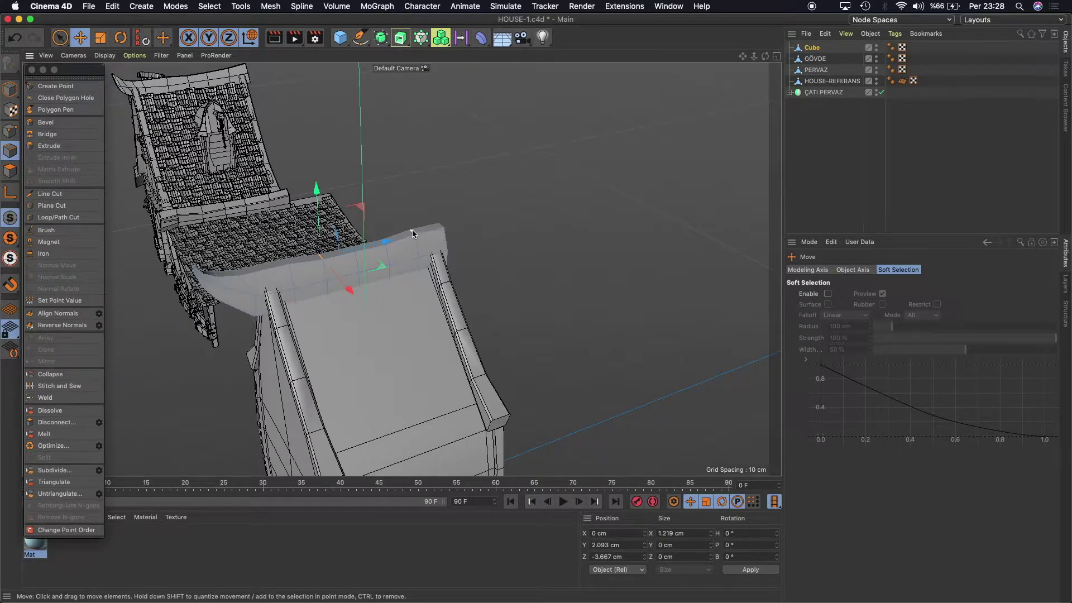
left_click_drag(412, 230, 414, 166)
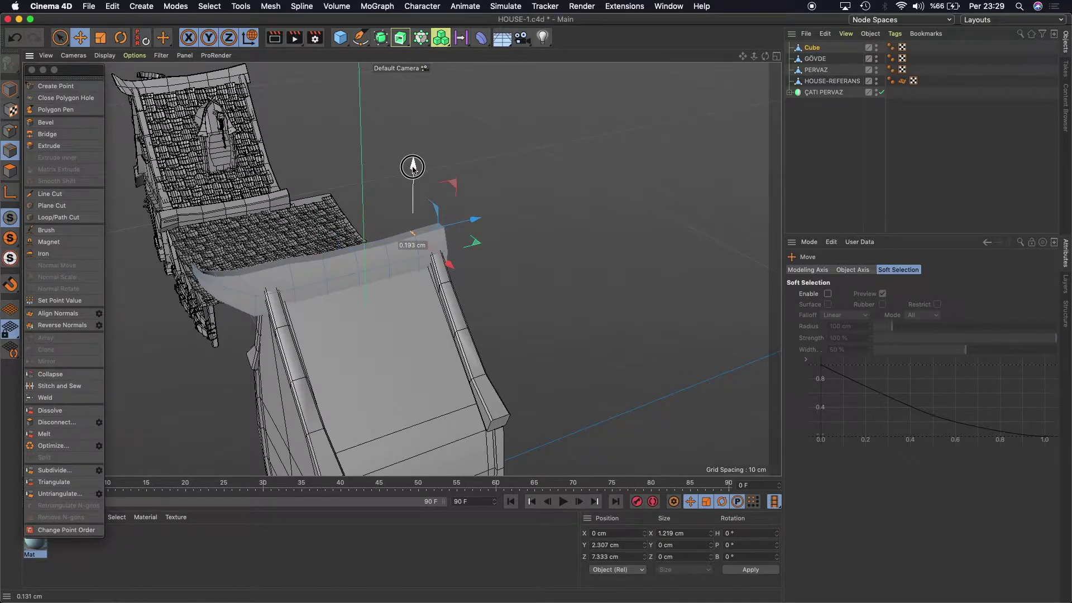
left_click_drag(413, 167, 413, 166)
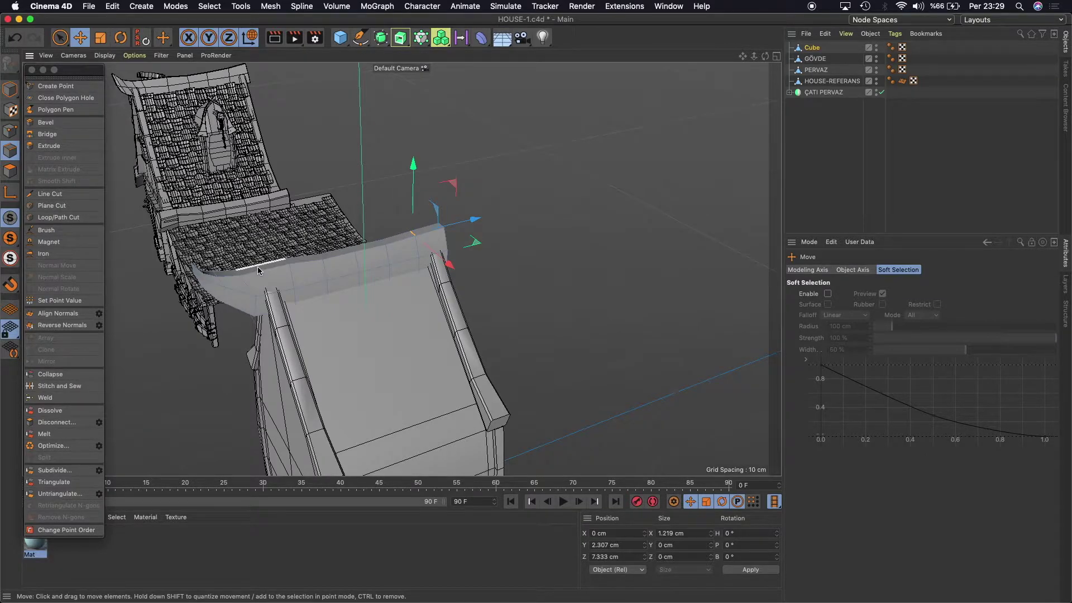
Select edges at the board's other end, then revert to the previous selection.
left_click(239, 274)
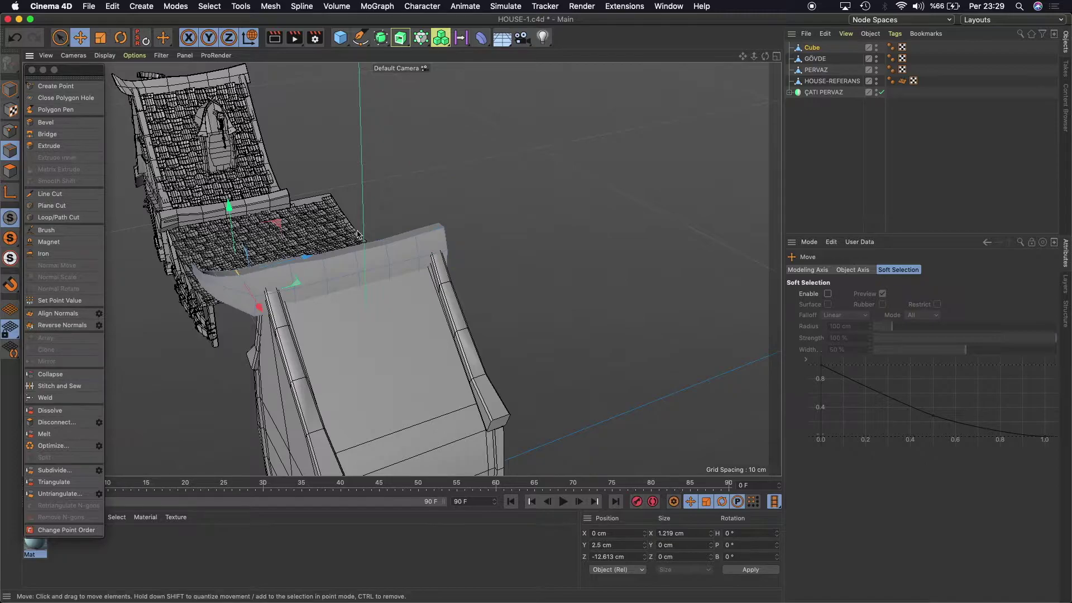
left_click_drag(765, 56, 583, 180)
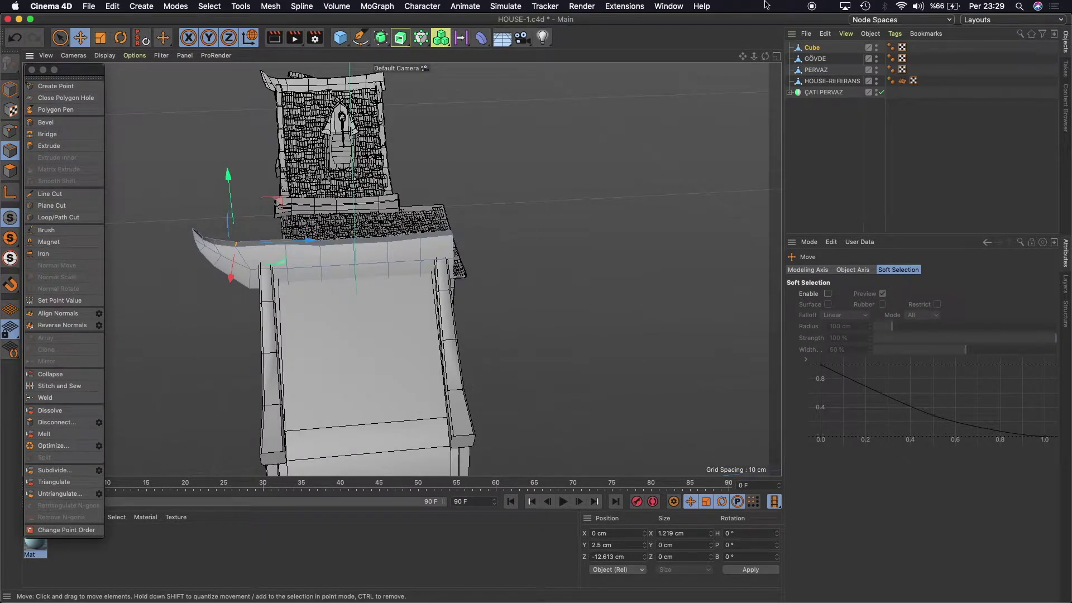
left_click_drag(765, 56, 479, 298)
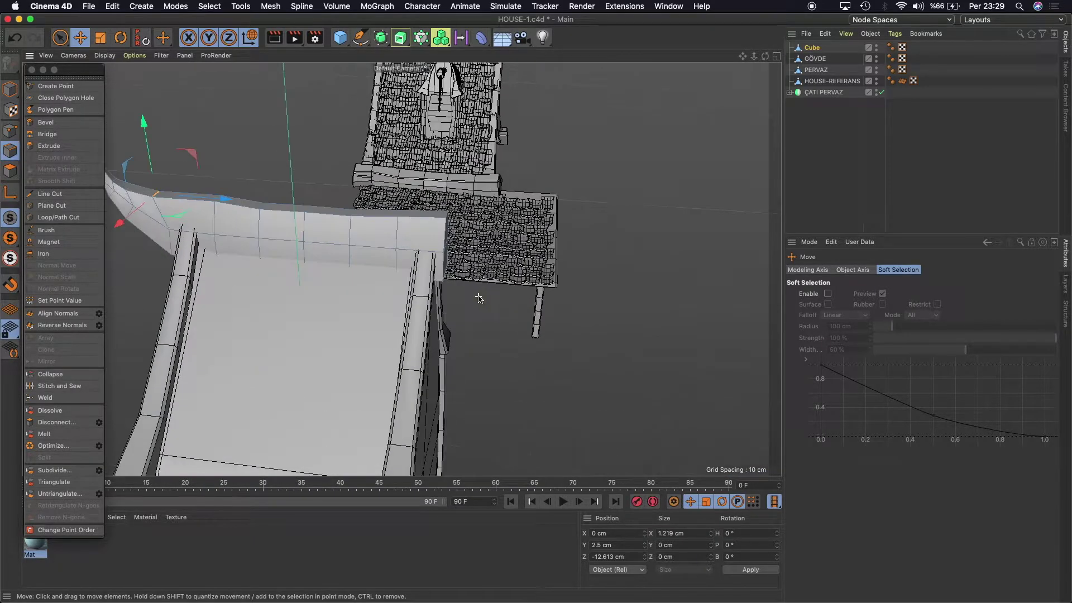
left_click(455, 282)
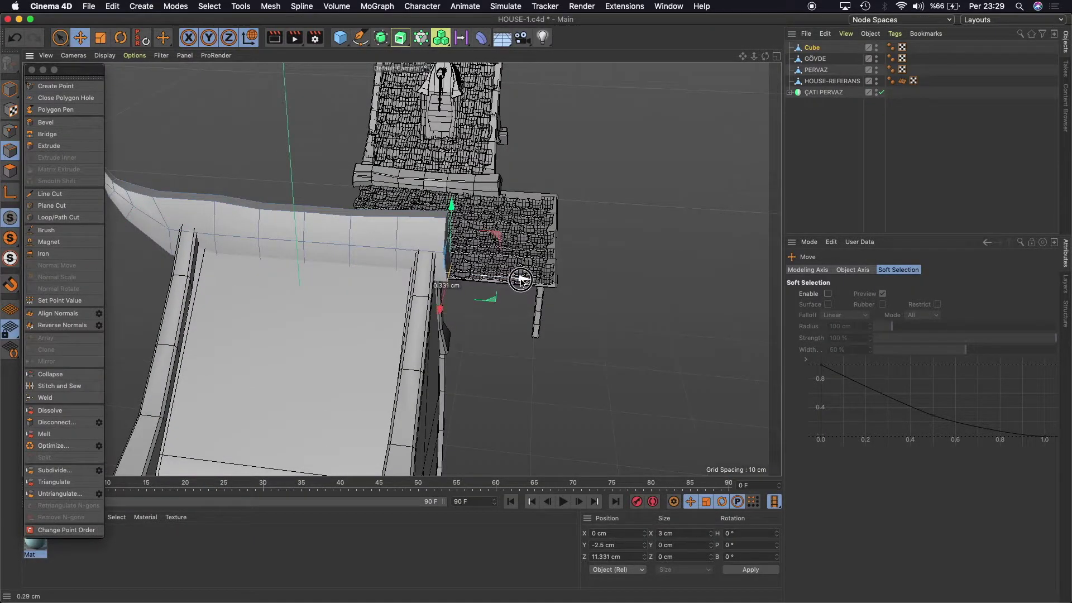
mouse_move(766, 56)
left_mouse_down()
mouse_move(401, 269)
mouse_move(439, 212)
left_mouse_up()
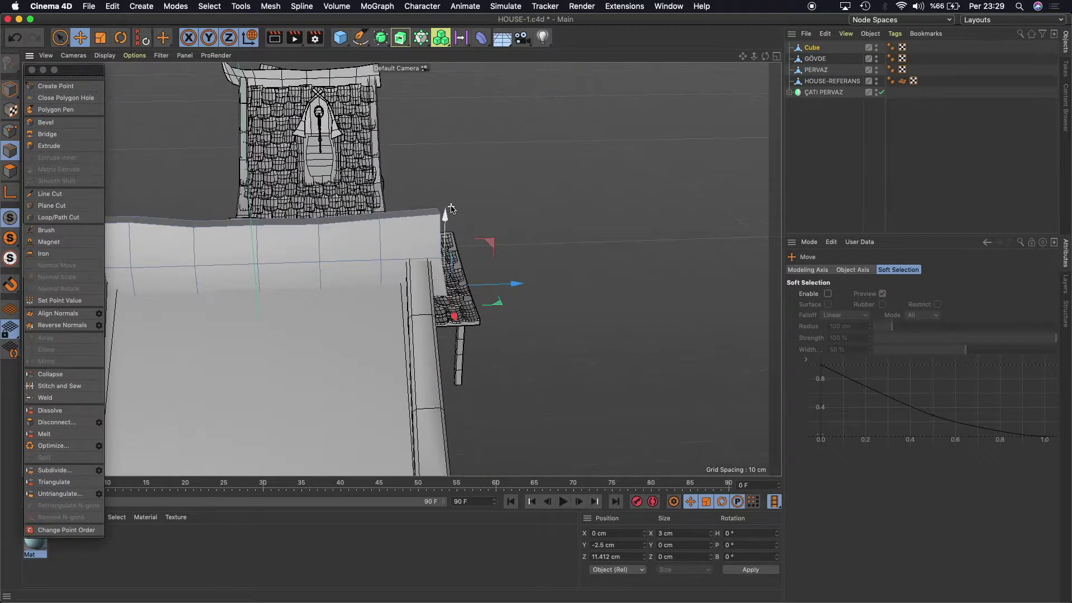
key("ctrl+z")
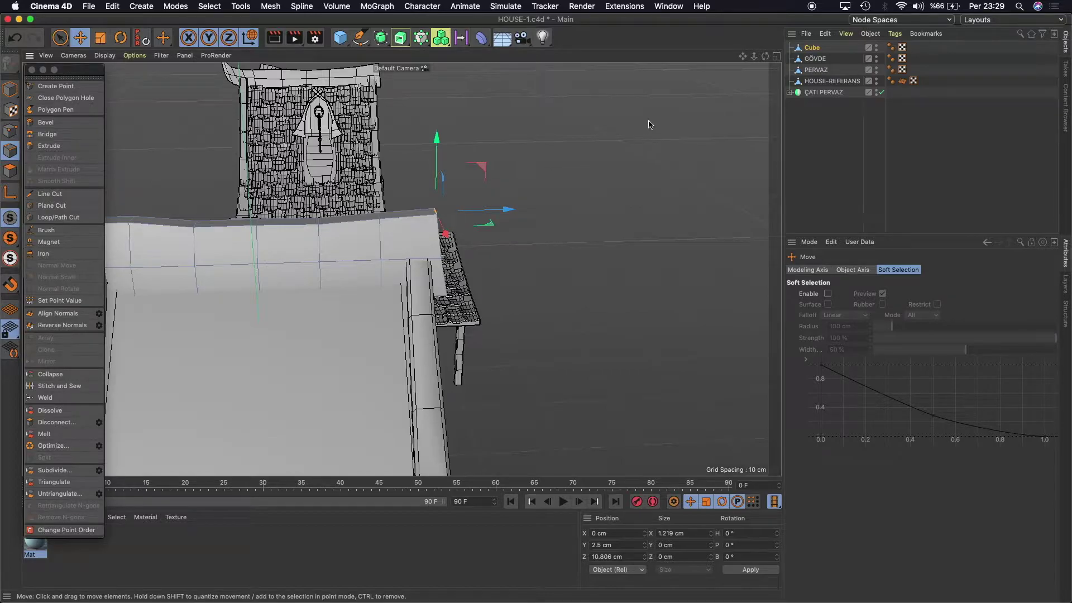
Select the ridge piece's two top edges plus its two end edges.
left_click(406, 215)
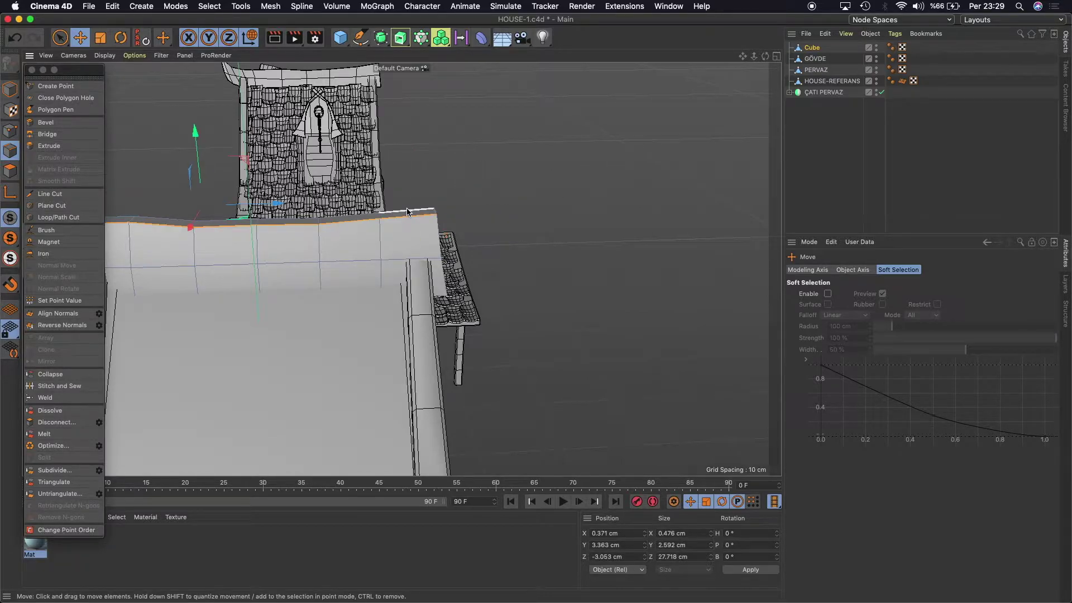
left_click(408, 212, "shift")
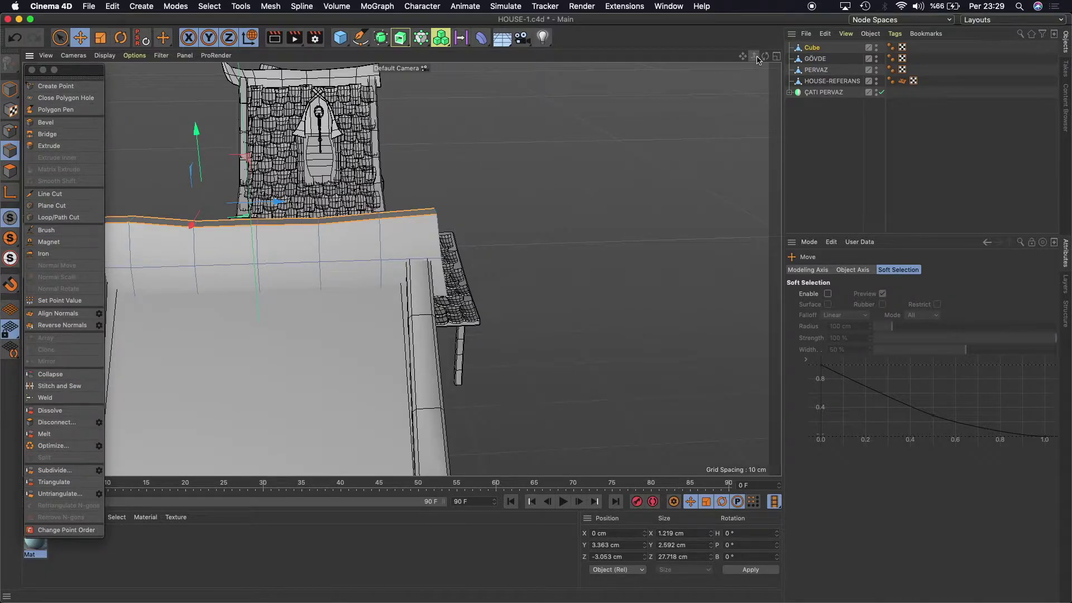
left_click_drag(765, 56, 600, 186)
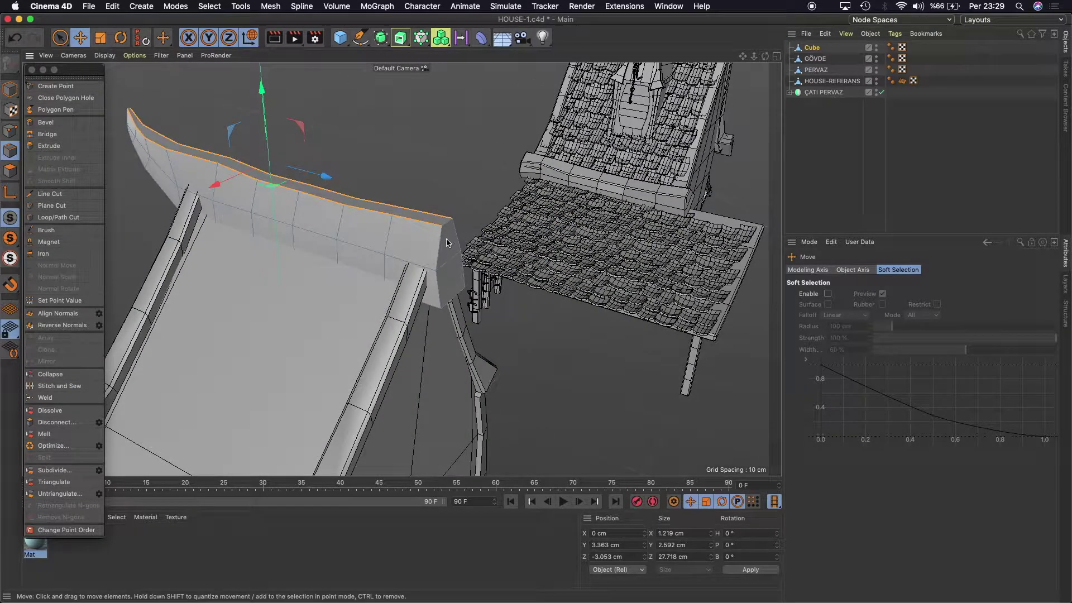
left_click(457, 240, "shift")
left_click(457, 294, "shift")
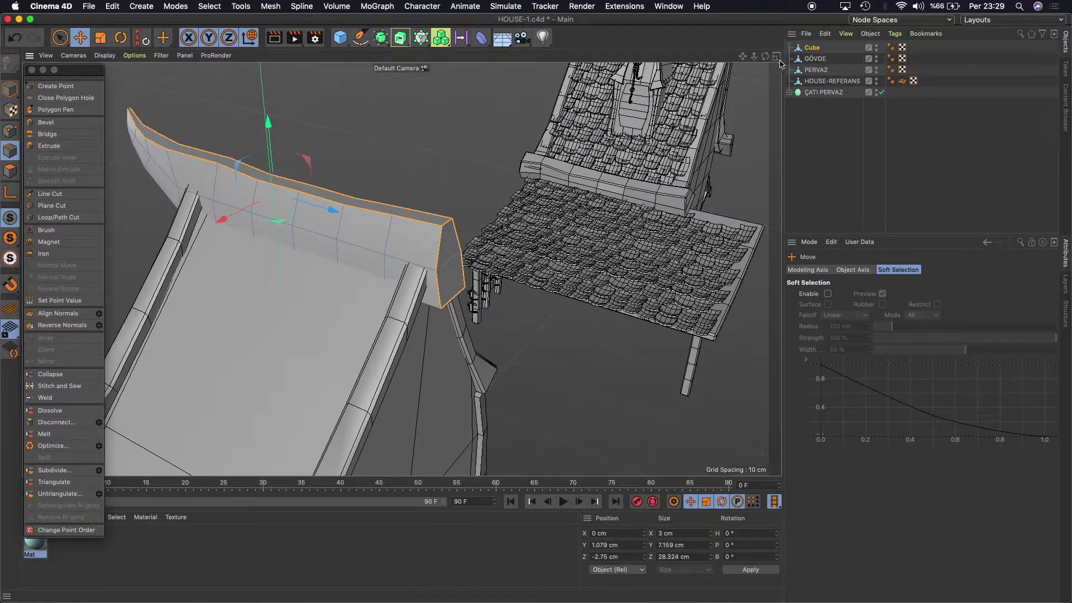
left_click_drag(754, 56, 754, 60)
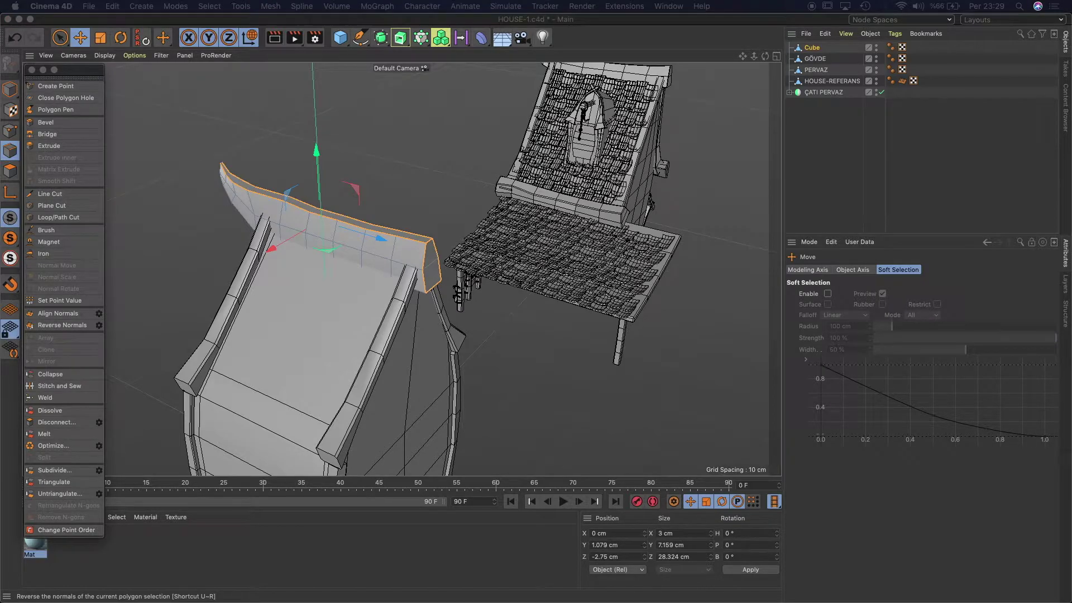
Frame the selected ridge piece and open Bevel with Chamfer, 0.1 cm offset, 0 subdivisions.
left_click_drag(743, 56, 560, 115)
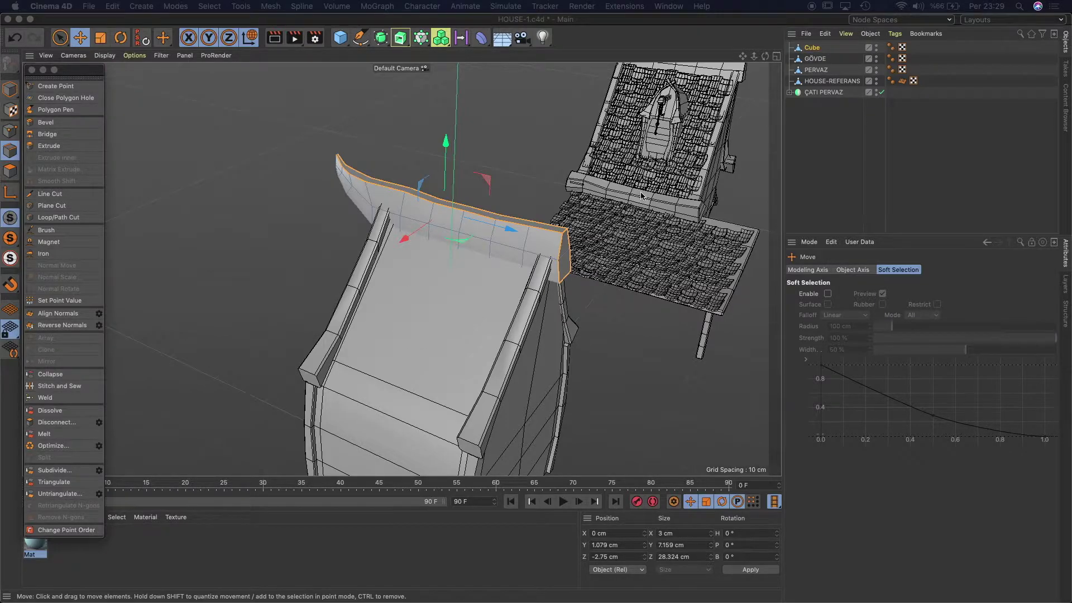
left_click_drag(766, 56, 401, 269)
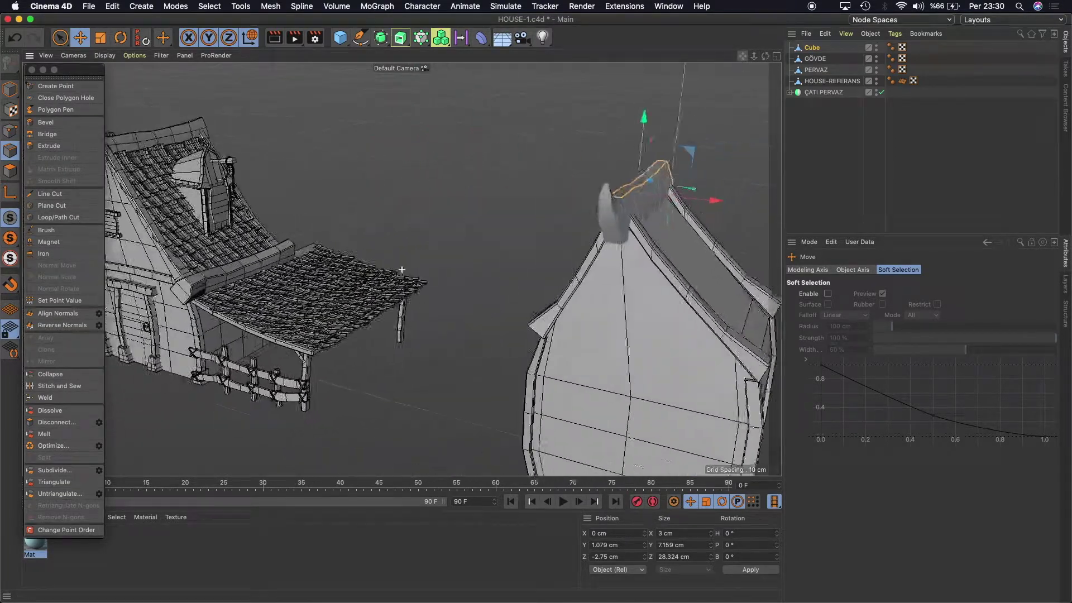
left_click_drag(743, 55, 402, 269)
key("o")
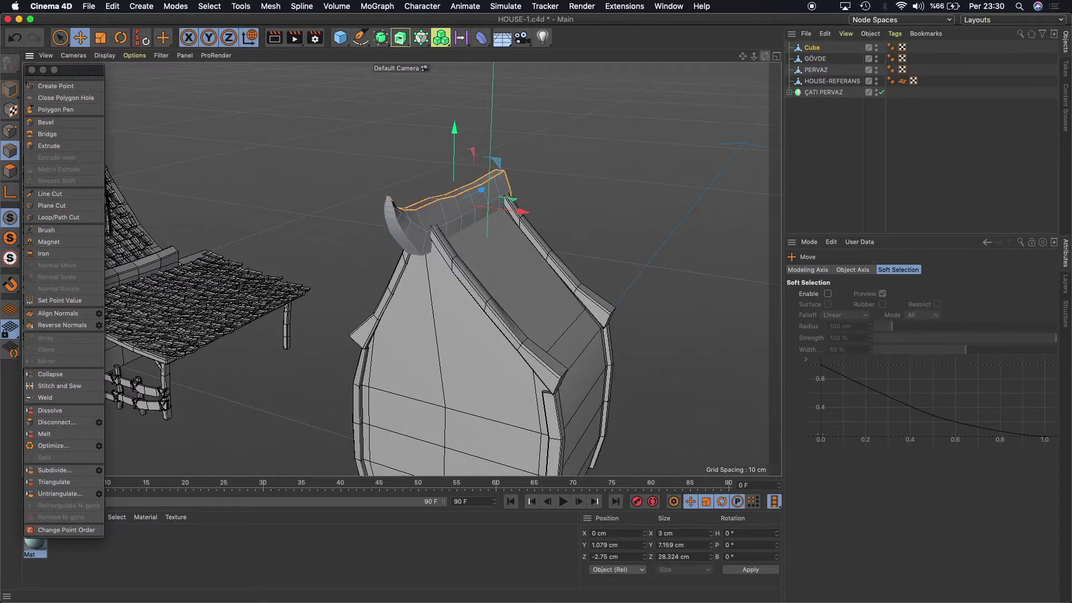
left_click_drag(749, 61, 628, 93)
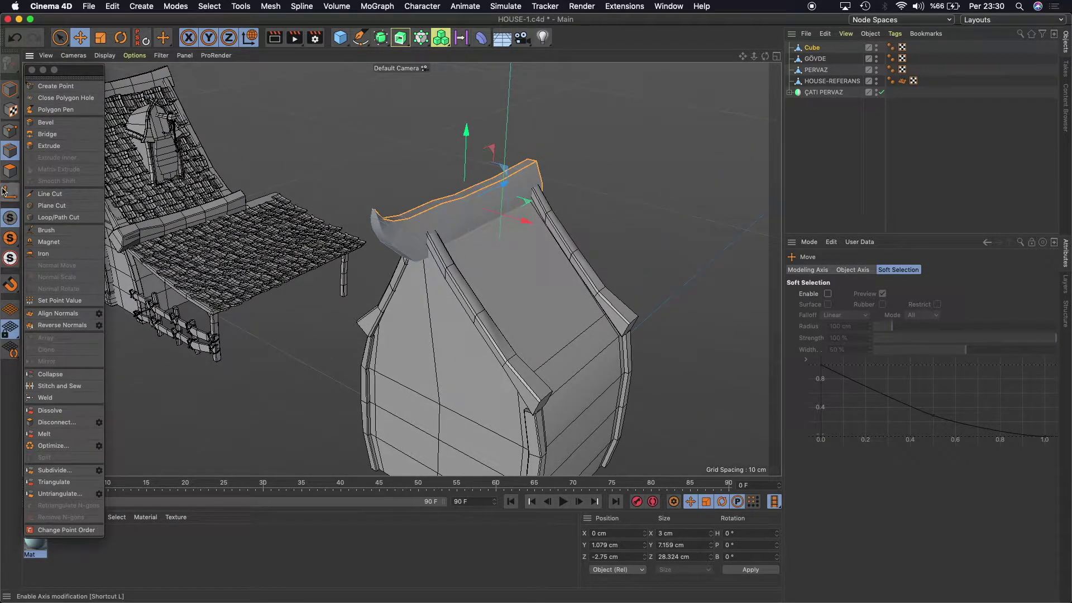
left_click(82, 125)
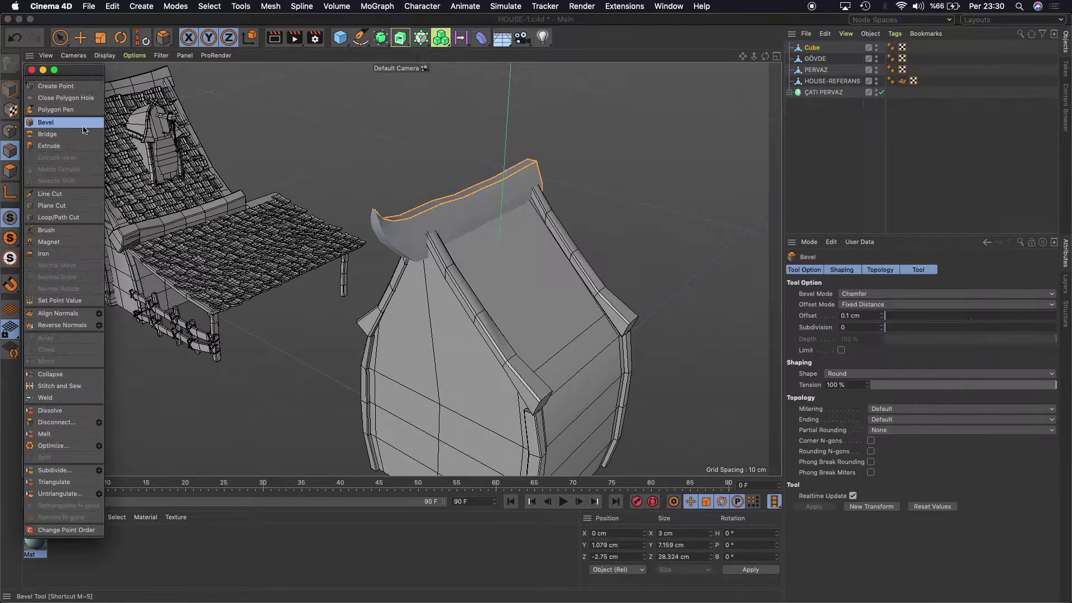
Bevel the ridge cap's selected top edges with a 0.2 cm offset.
left_click(864, 316)
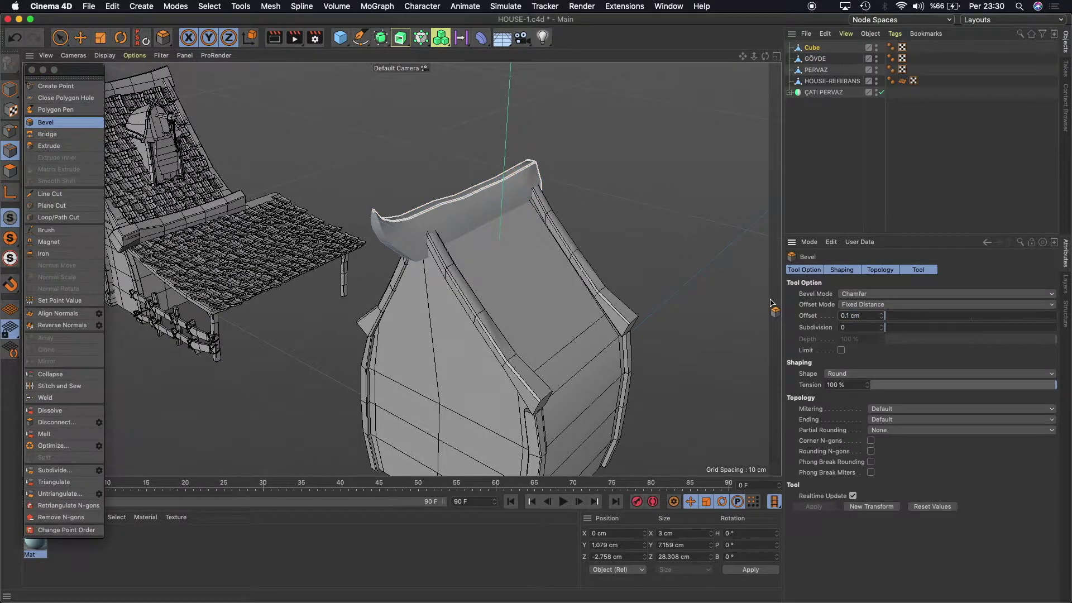
left_click(860, 314)
type(".2")
key("Return")
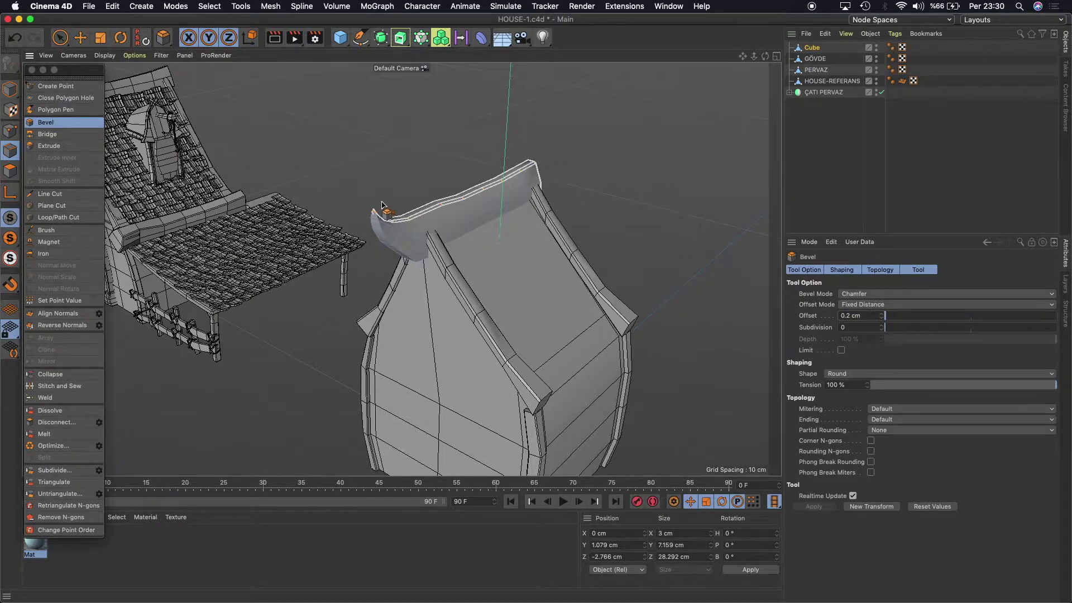
scroll(395, 206, "up", 3)
scroll(395, 206, "up", 2)
scroll(525, 177, "down", 2)
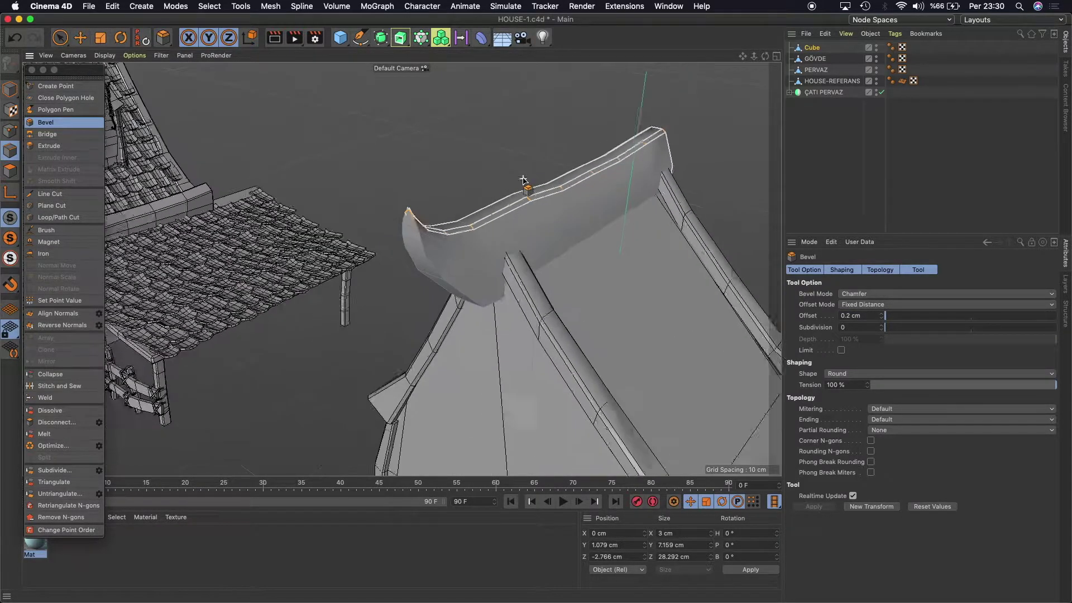
scroll(525, 178, "down", 1)
Select the rim edge loops and tip edges around the ridge cap's curled end.
mouse_move(767, 64)
left_mouse_down()
mouse_move(401, 269)
mouse_move(190, 94)
left_mouse_up()
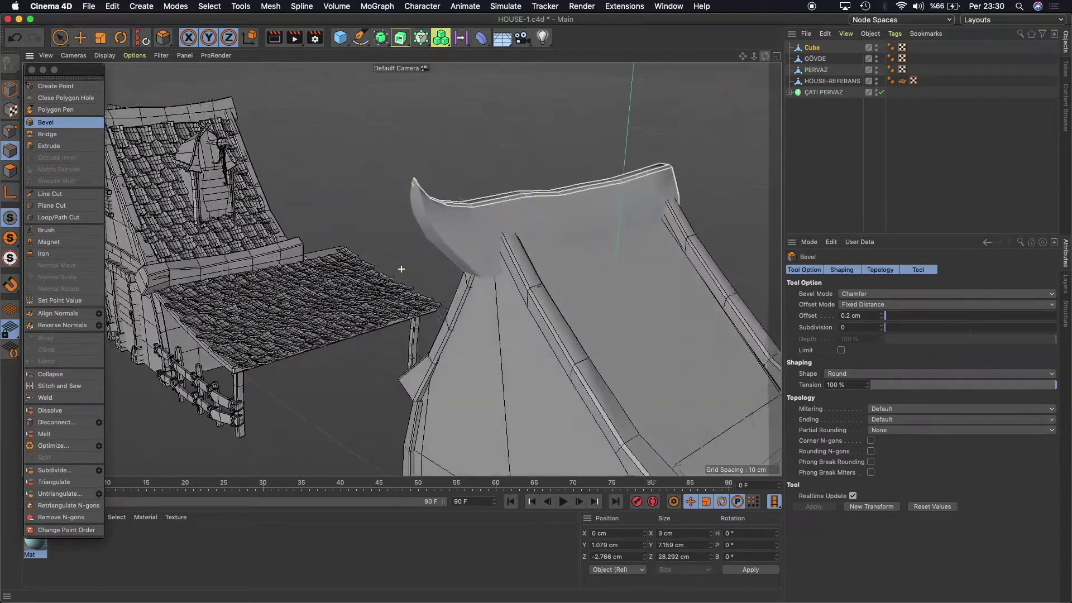
left_click(82, 42)
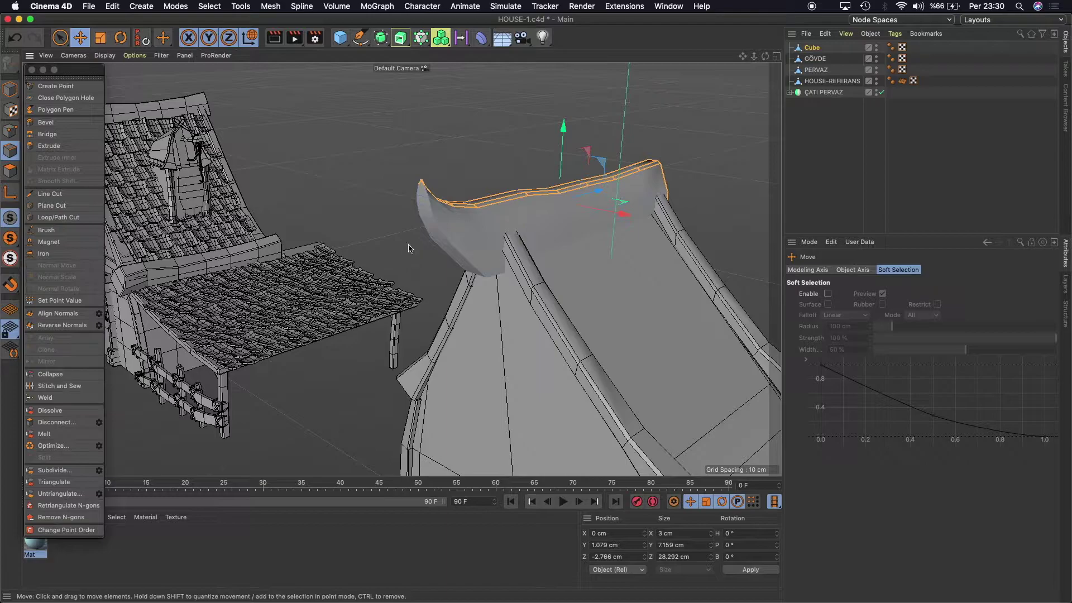
left_click(444, 229)
double_click(444, 229)
mouse_move(444, 229)
left_mouse_down("alt")
mouse_move(401, 269)
mouse_move(485, 244)
left_mouse_up("alt")
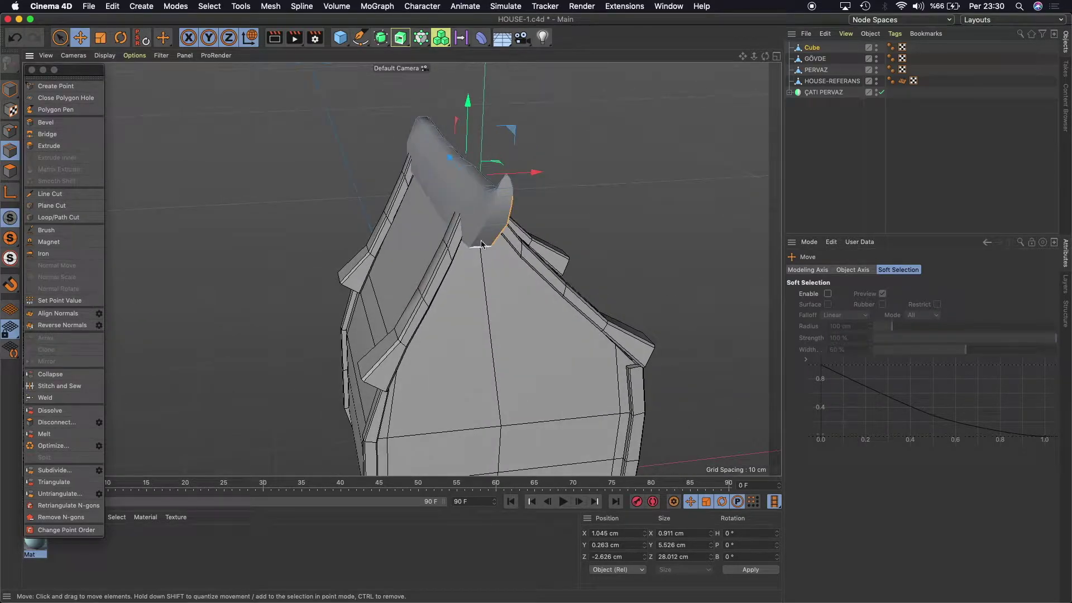
double_click(476, 241, "shift")
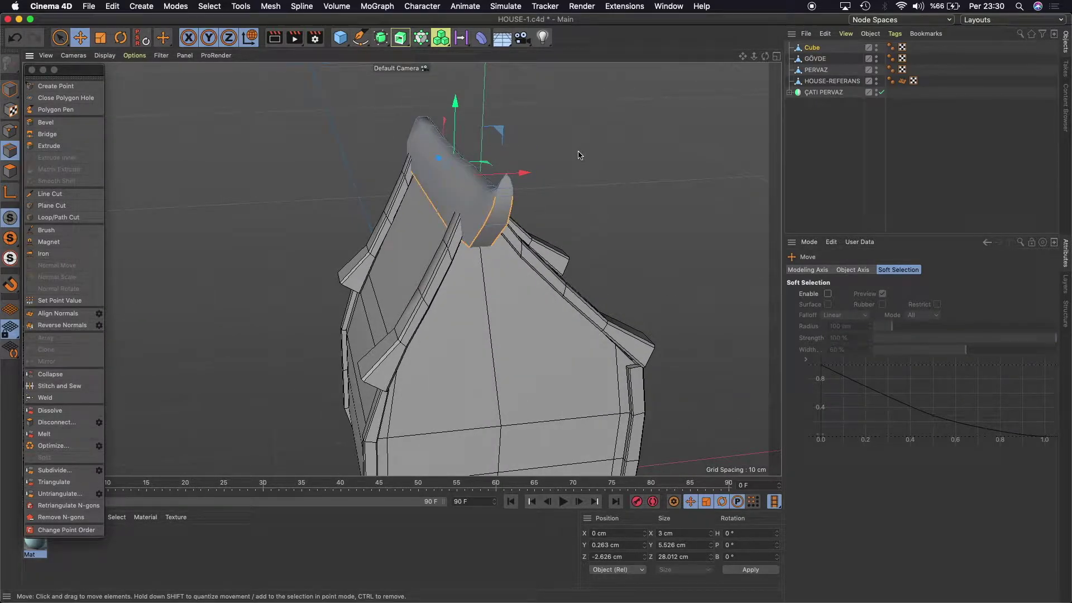
left_click_drag(765, 56, 703, 95)
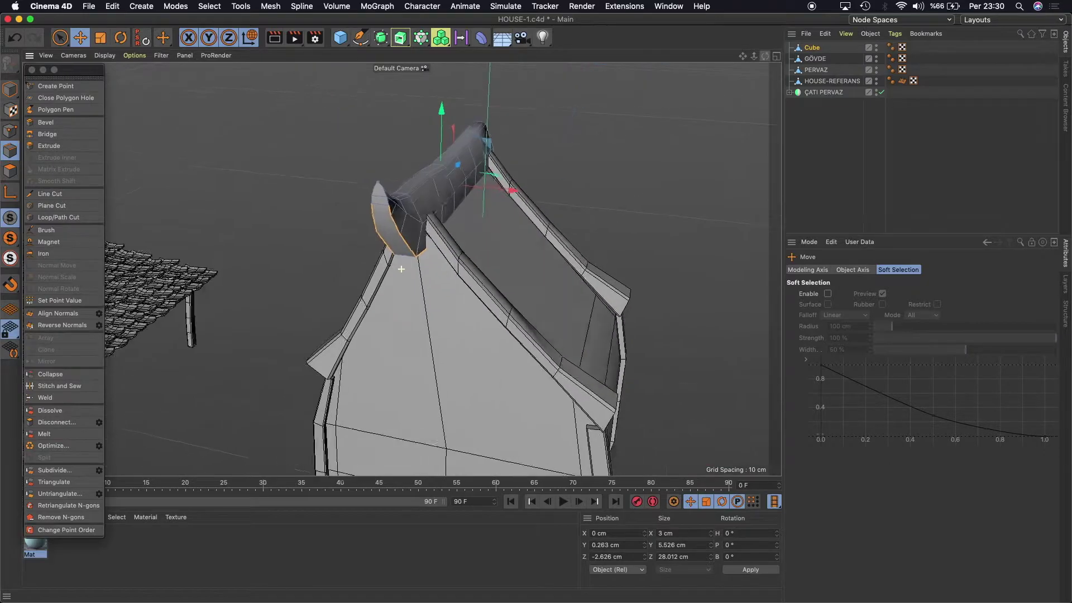
scroll(351, 214, "up", 3)
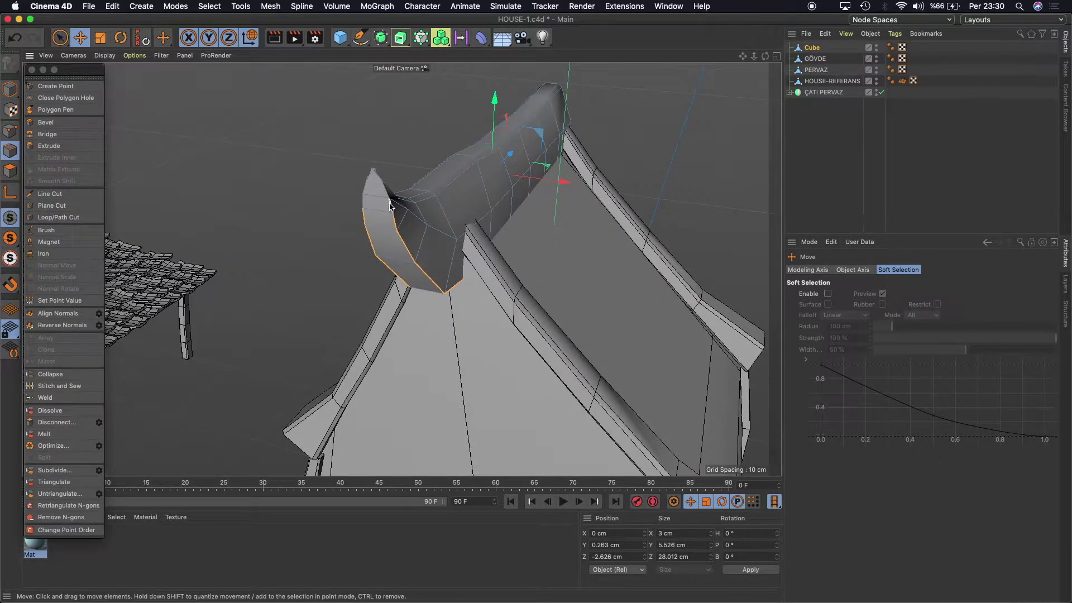
left_click(390, 206, "shift")
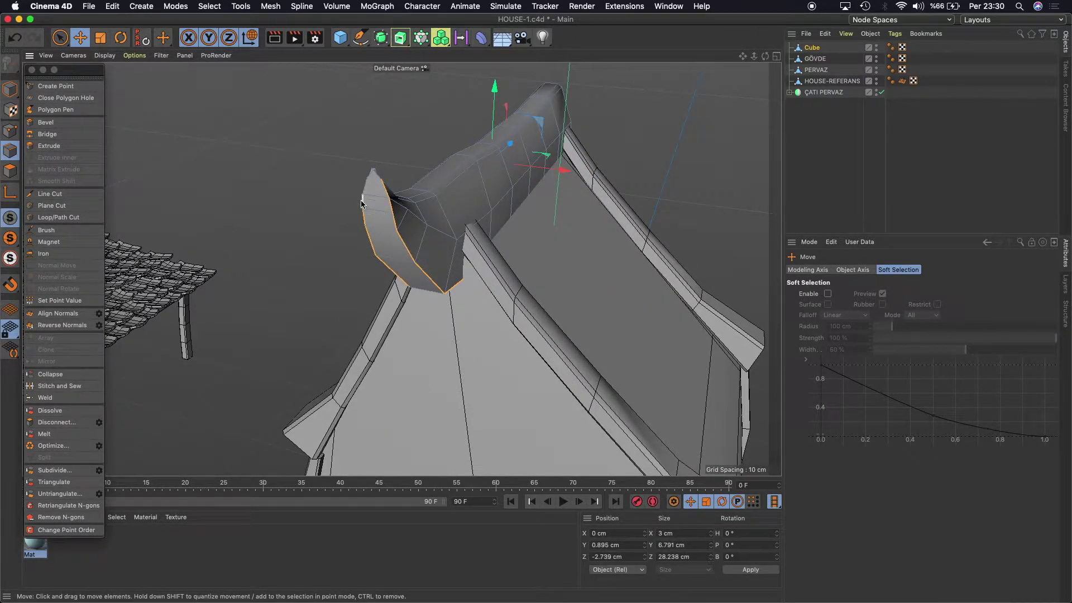
left_click(375, 174, "shift")
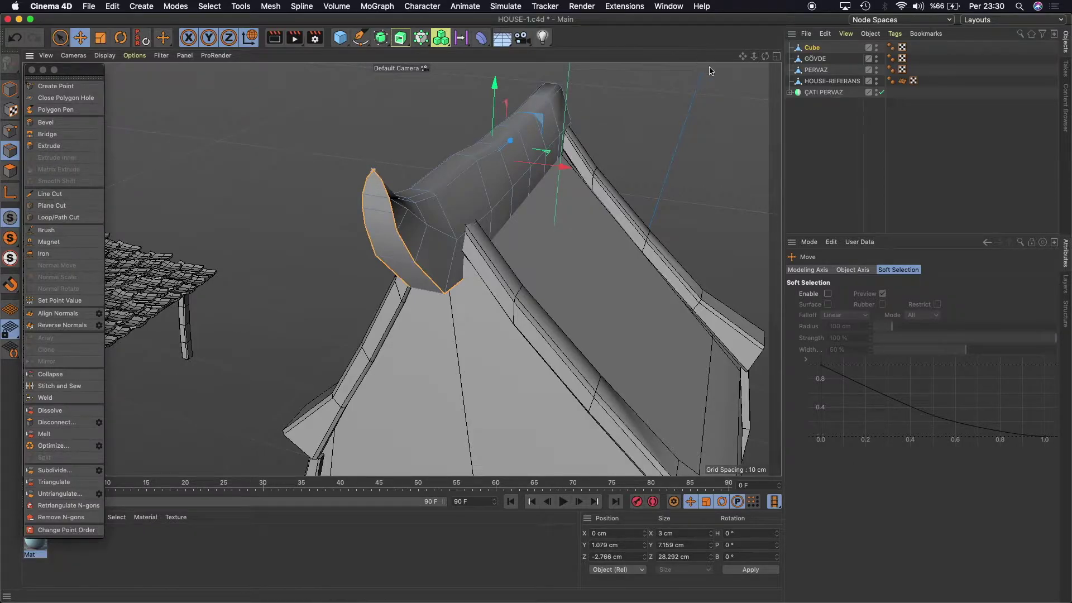
left_click_drag(762, 60, 602, 116)
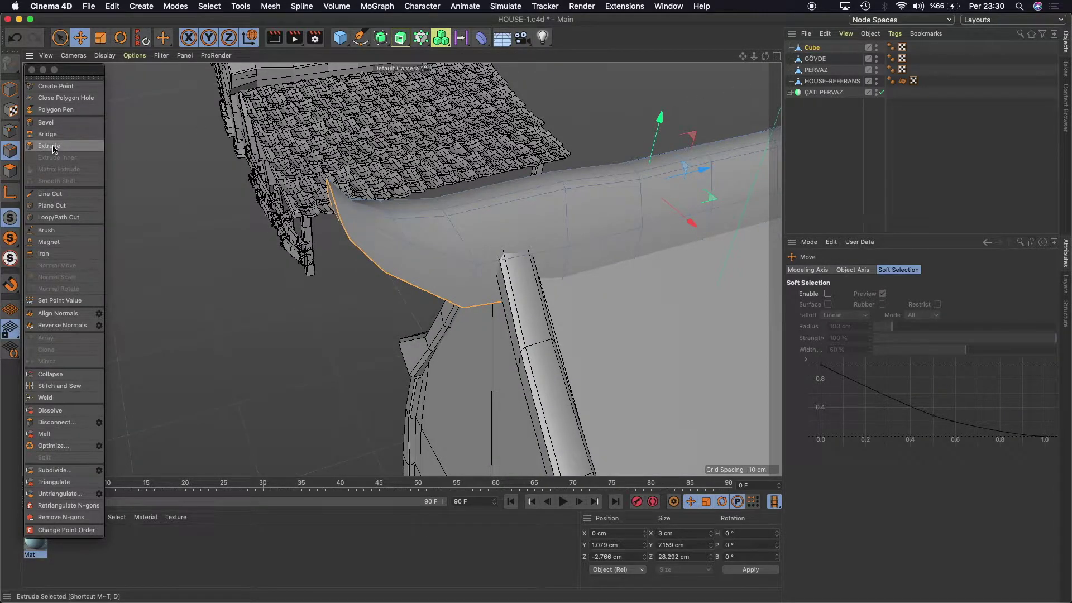
Bevel the ridge cap's end edges with a 0.1 cm rounded chamfer.
left_click(50, 122)
left_click(860, 315)
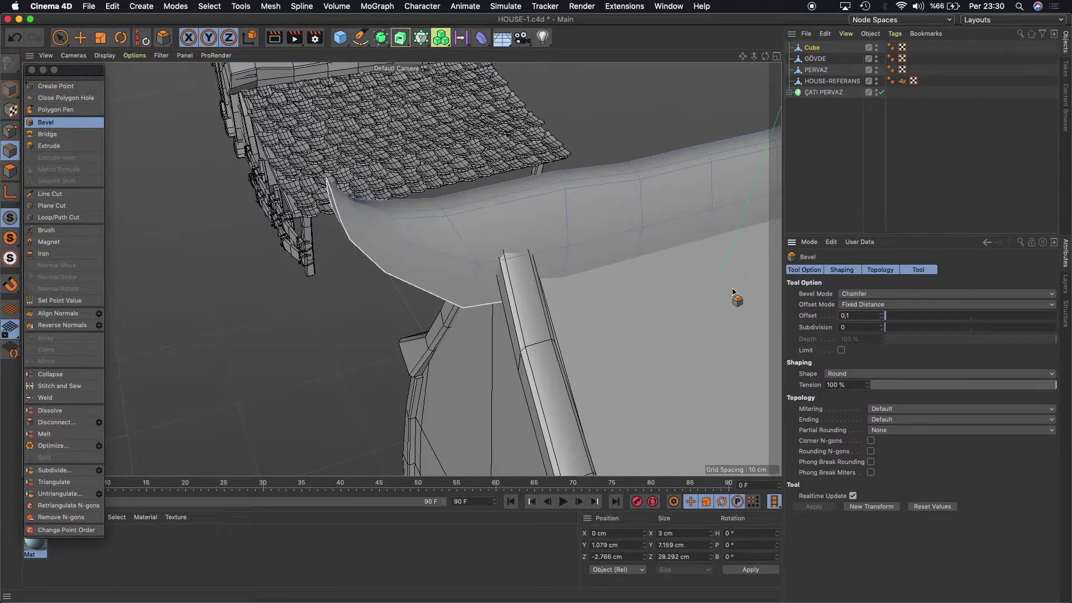
key("Return")
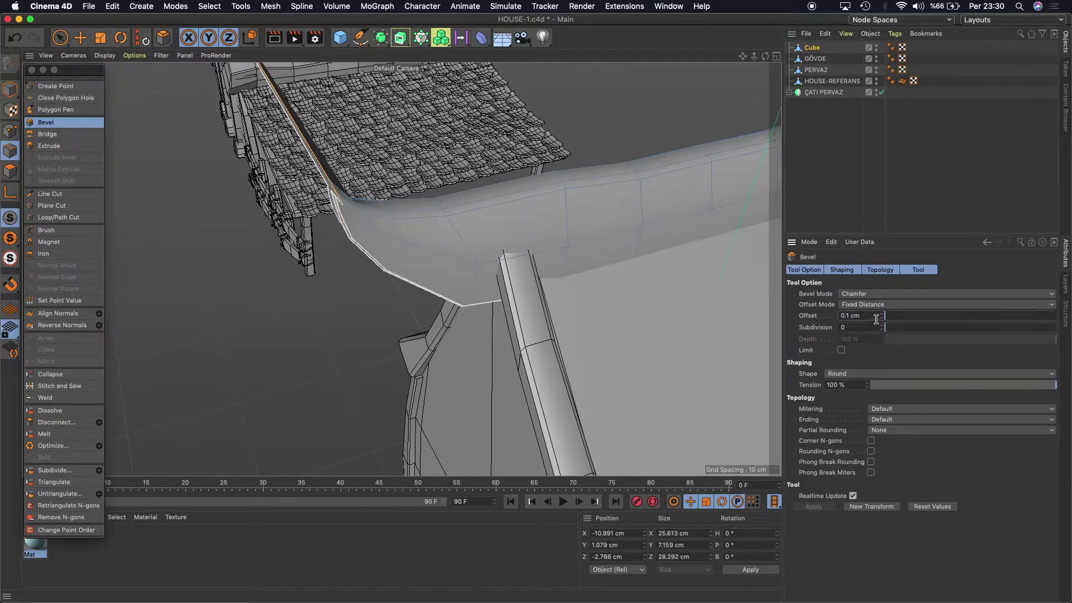
left_click(676, 306)
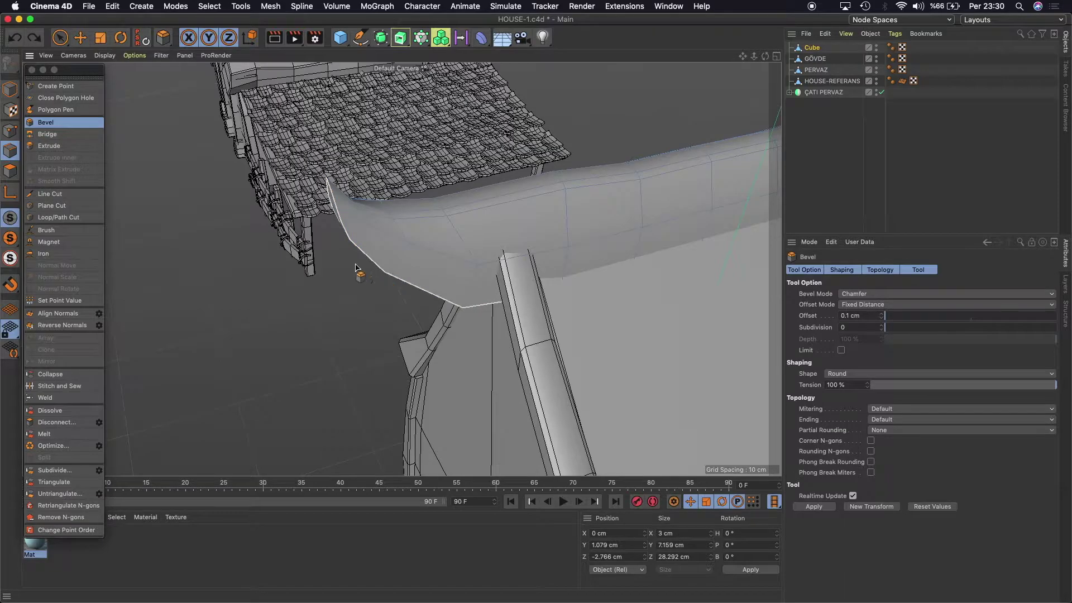
Nudge the ridge cap's tip points slightly downward with the Move tool.
left_click(81, 37)
mouse_move(766, 56)
left_mouse_down()
mouse_move(402, 269)
mouse_move(348, 260)
left_mouse_up()
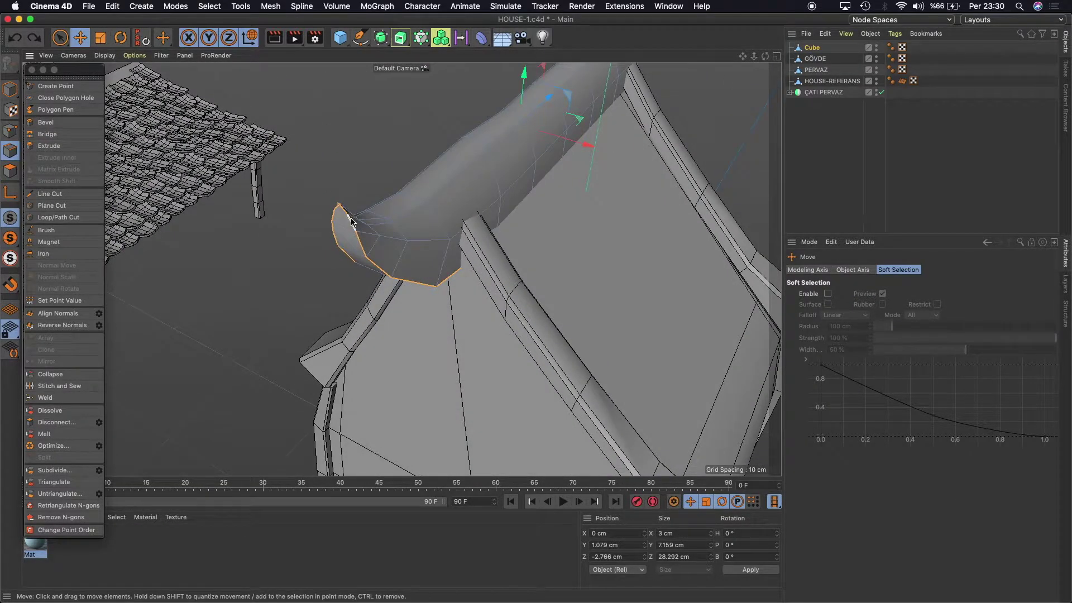
left_click(351, 221)
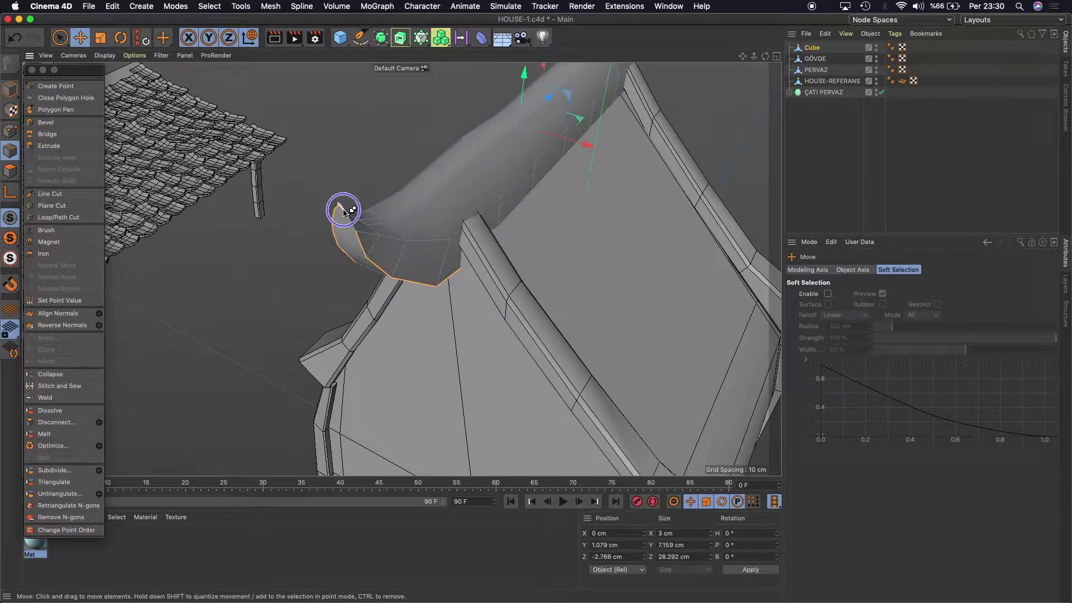
left_click_drag(339, 208, 340, 210)
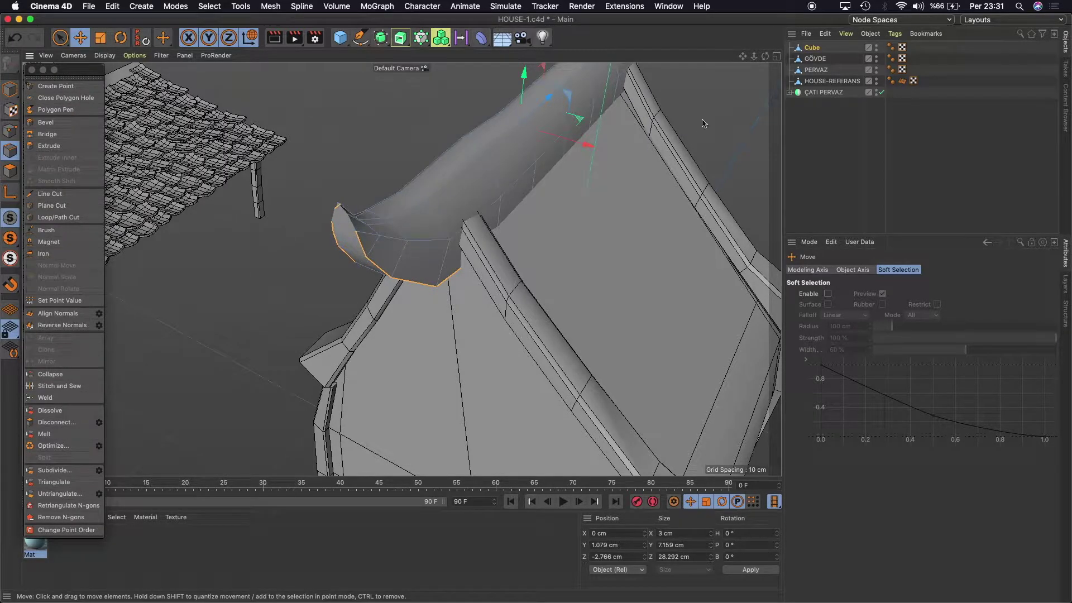
mouse_move(343, 207)
left_mouse_down("alt")
mouse_move(402, 269)
mouse_move(400, 243)
left_mouse_up("alt")
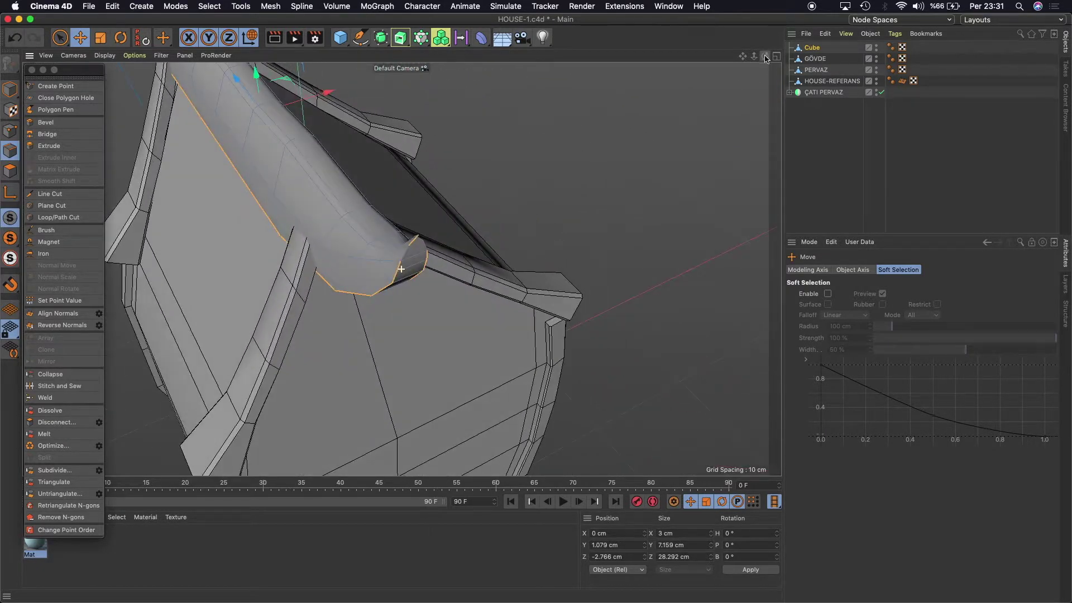
scroll(399, 242, "up", 2)
left_click_drag(409, 244, 413, 246)
mouse_move(765, 56)
left_mouse_down()
mouse_move(401, 269)
mouse_move(738, 88)
left_mouse_up()
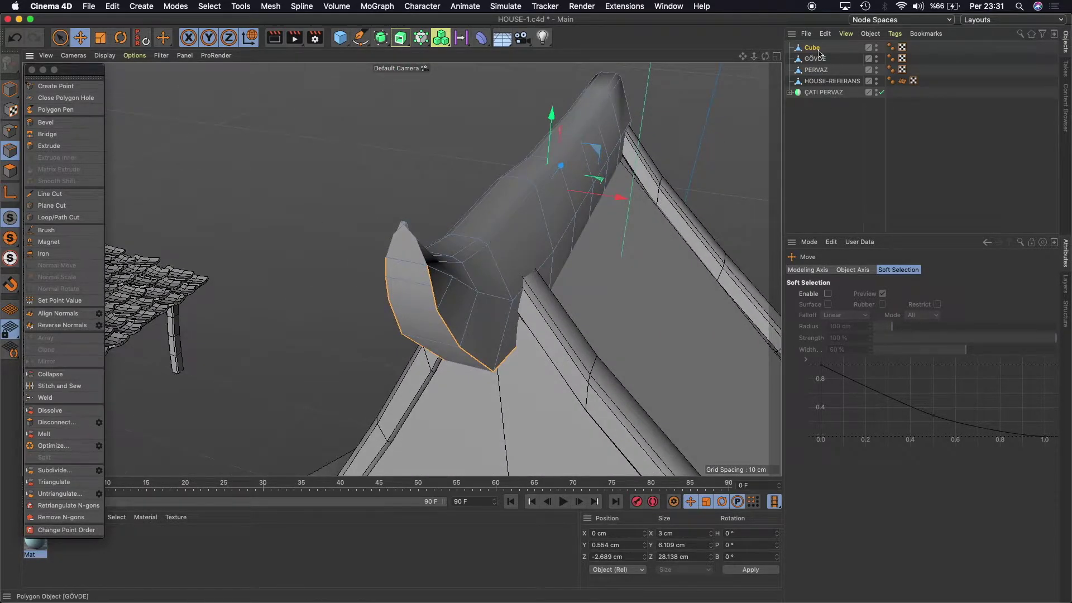
Apply the bevel to the ridge cap's end edges once more.
left_click(54, 123)
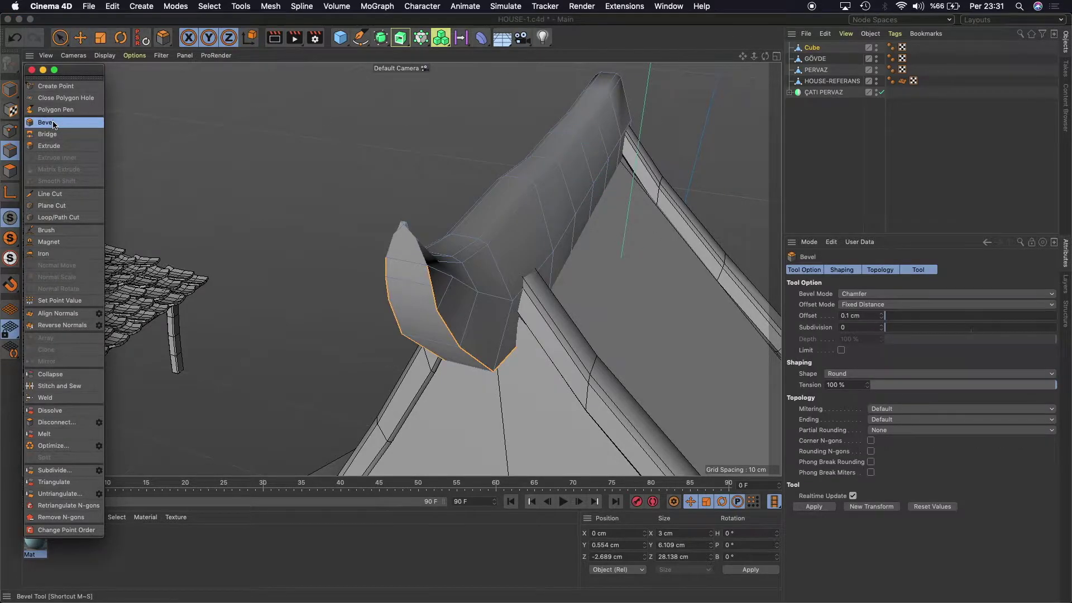
key("Return")
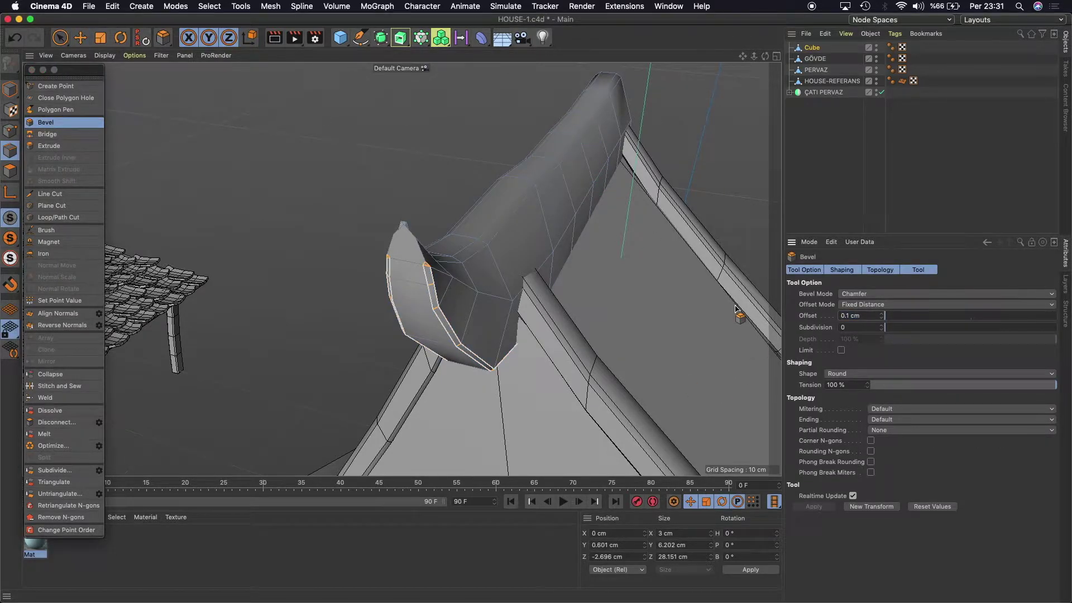
scroll(393, 213, "up", 3)
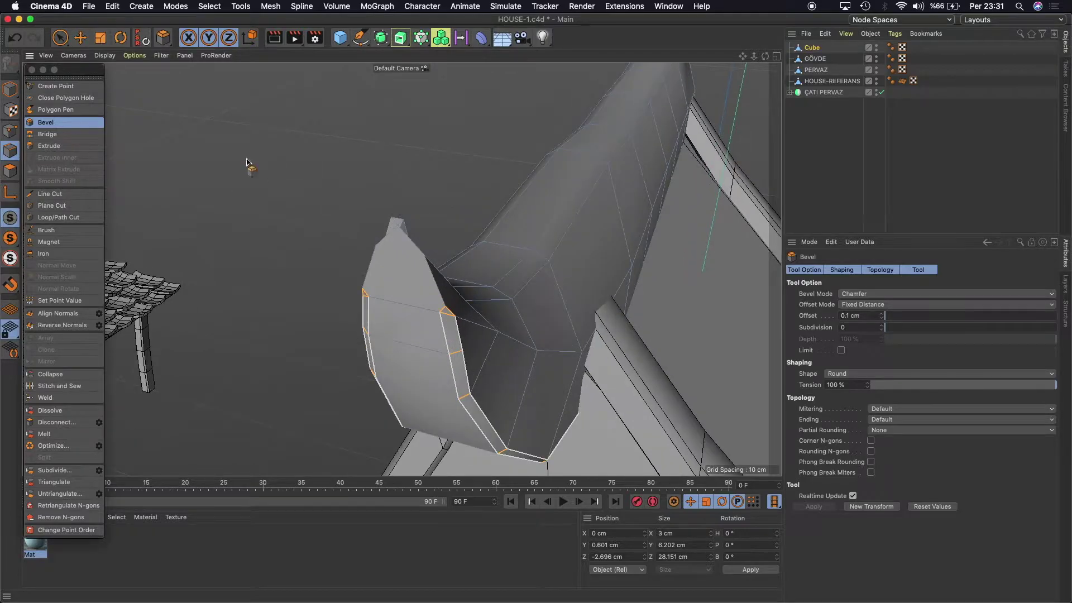
In Points mode, recentre the ridge cap's tip point to 0.03 cm X, then return to Model mode.
left_click(81, 38)
left_click(10, 132)
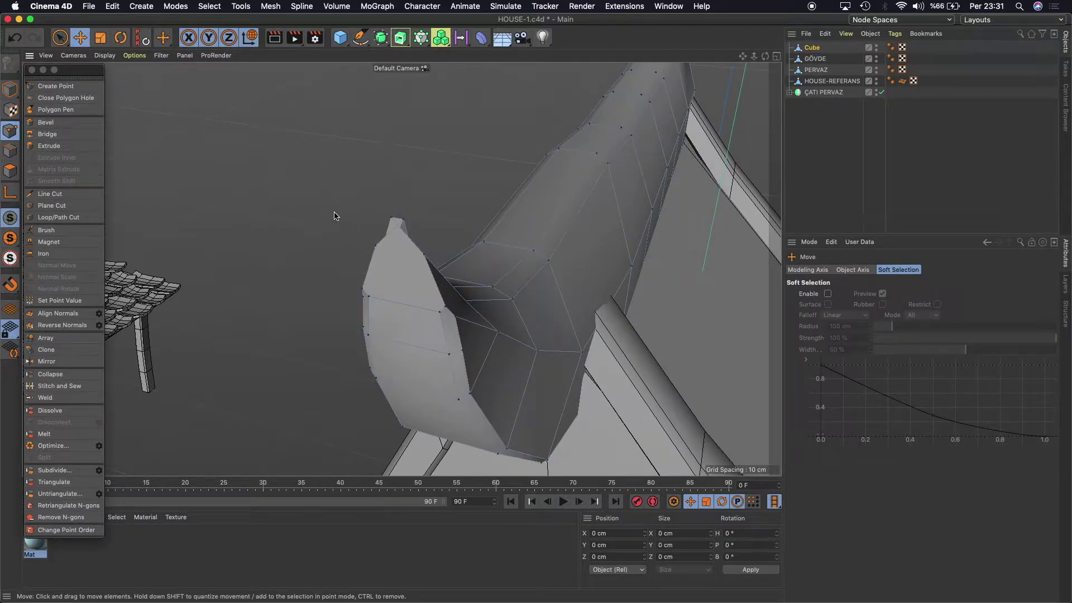
scroll(420, 246, "up", 2)
mouse_move(406, 228)
left_mouse_down()
mouse_move(484, 232)
mouse_move(476, 250)
mouse_move(505, 234)
left_mouse_up()
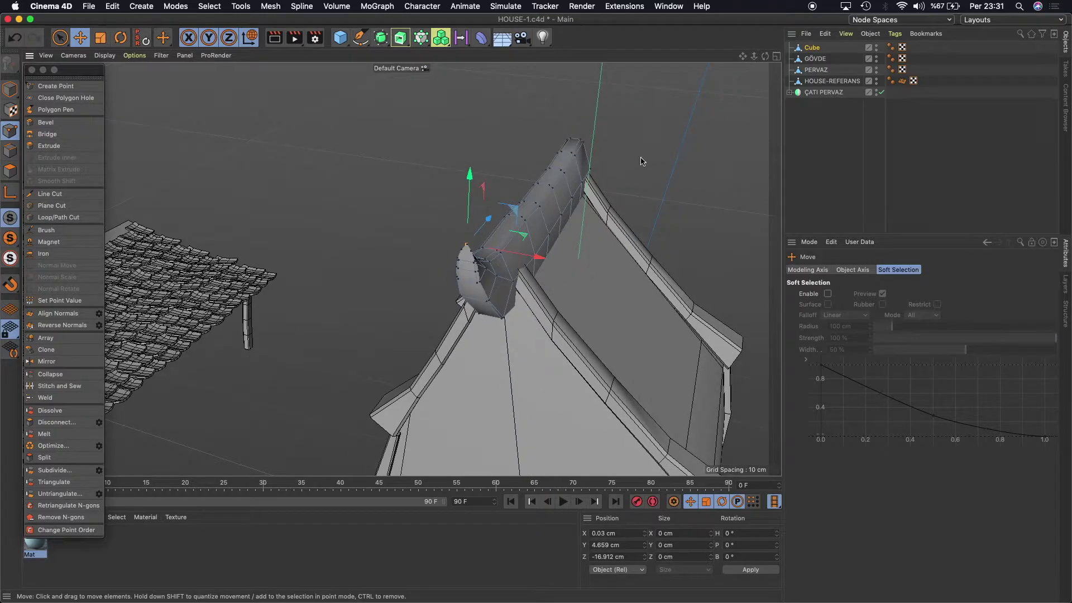
mouse_move(766, 57)
left_mouse_down()
mouse_move(776, 73)
mouse_move(704, 23)
left_mouse_up()
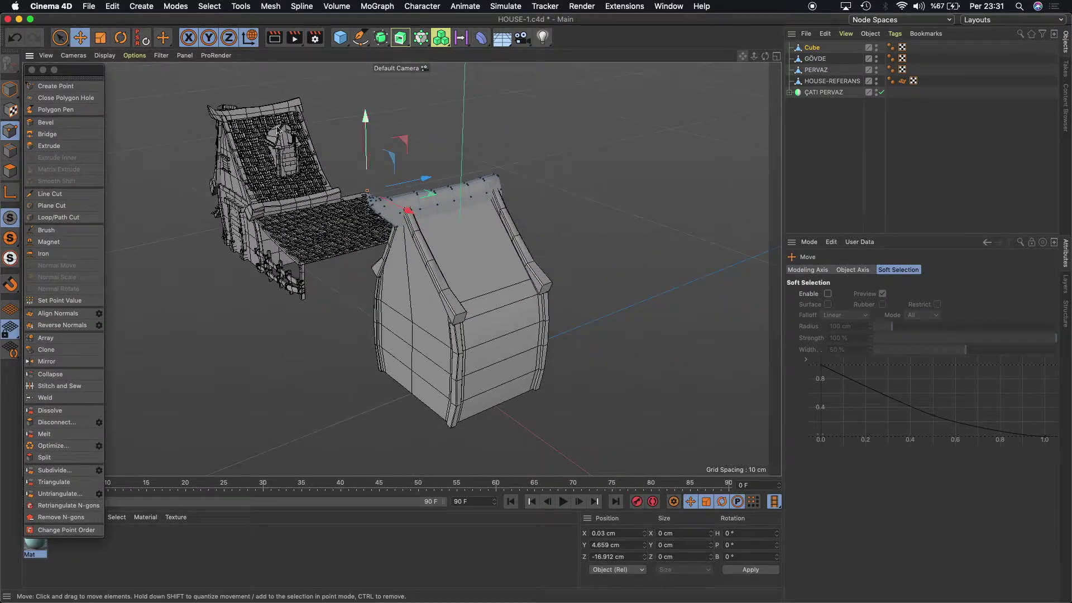
left_click(10, 89)
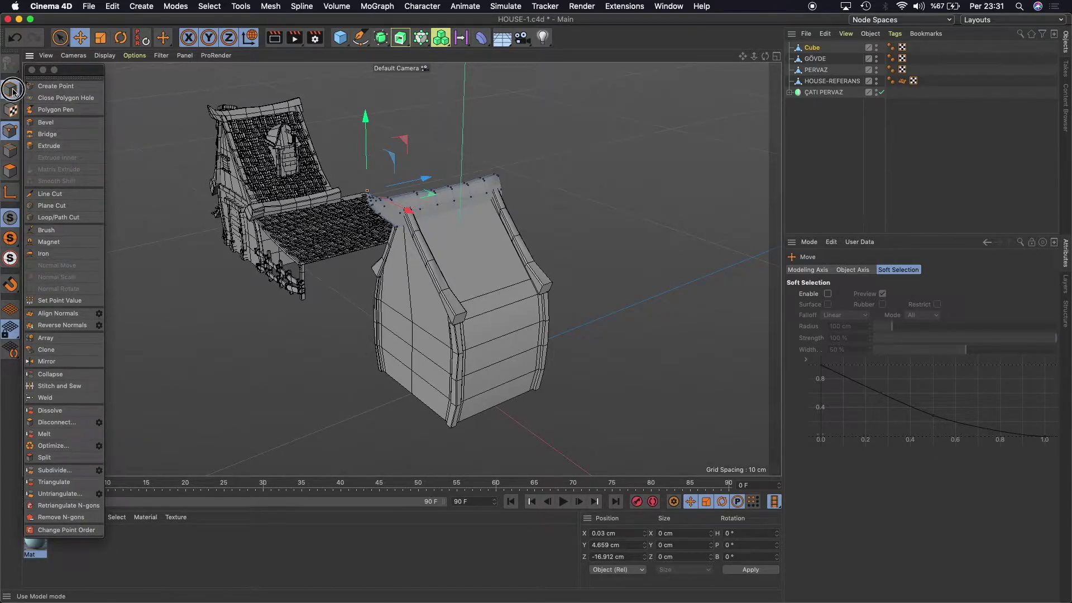
Save the house file and add a new 200 cm cube, Cube.1, to the scene.
left_click_drag(766, 57, 401, 269)
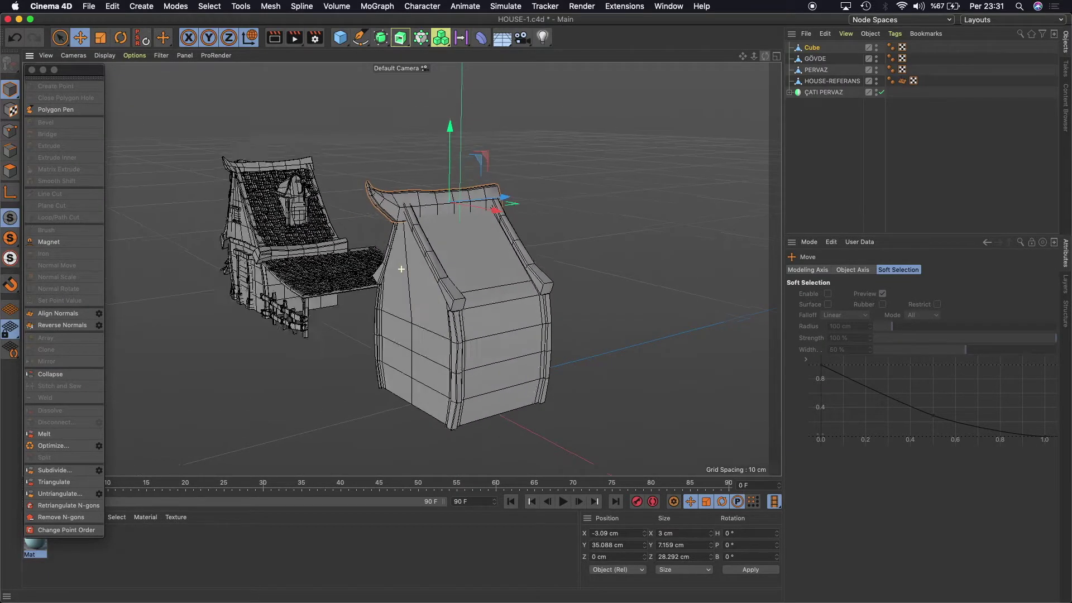
mouse_move(401, 268)
left_mouse_down()
mouse_move(769, 60)
mouse_move(744, 59)
mouse_move(598, 136)
left_mouse_up()
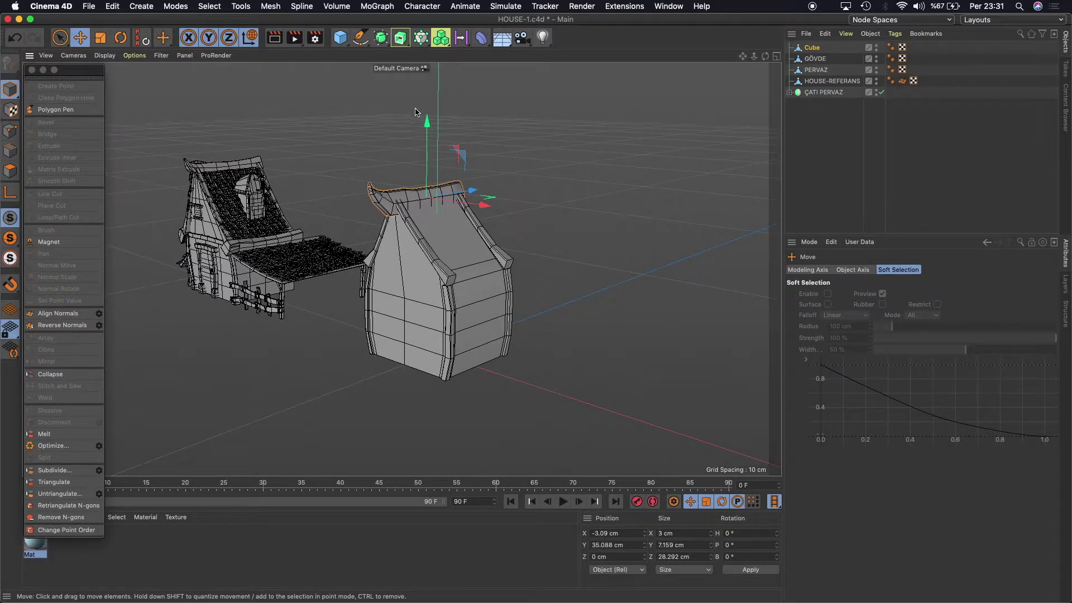
key("ctrl+s")
left_click(340, 37)
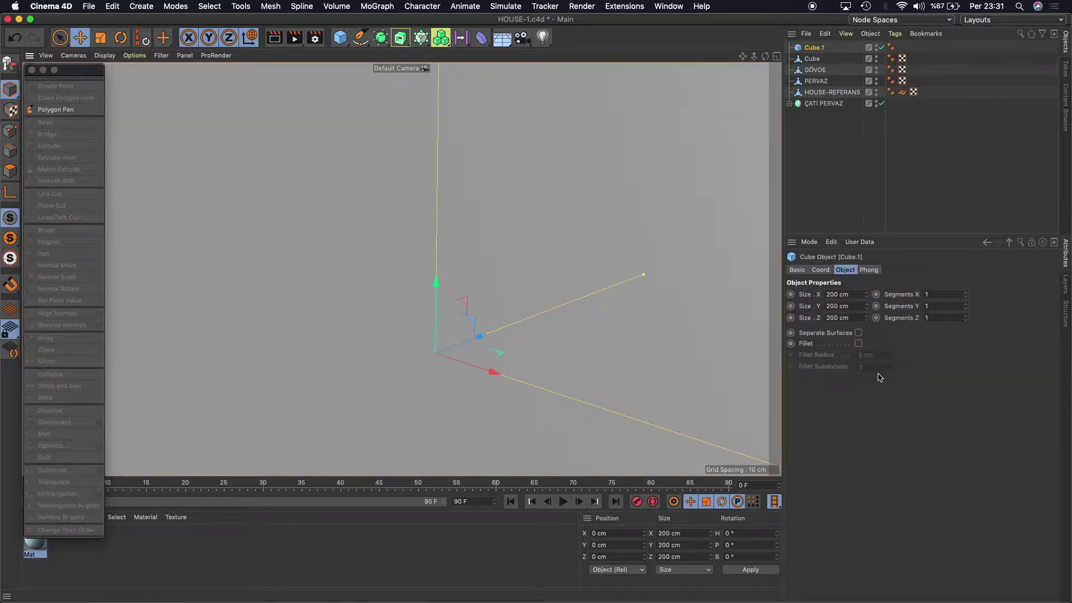
Resize Cube.1 to 5 cm wide, 10 cm high and 20 cm deep.
left_click(852, 304)
type("10")
key("Return")
left_click(841, 318)
type("20")
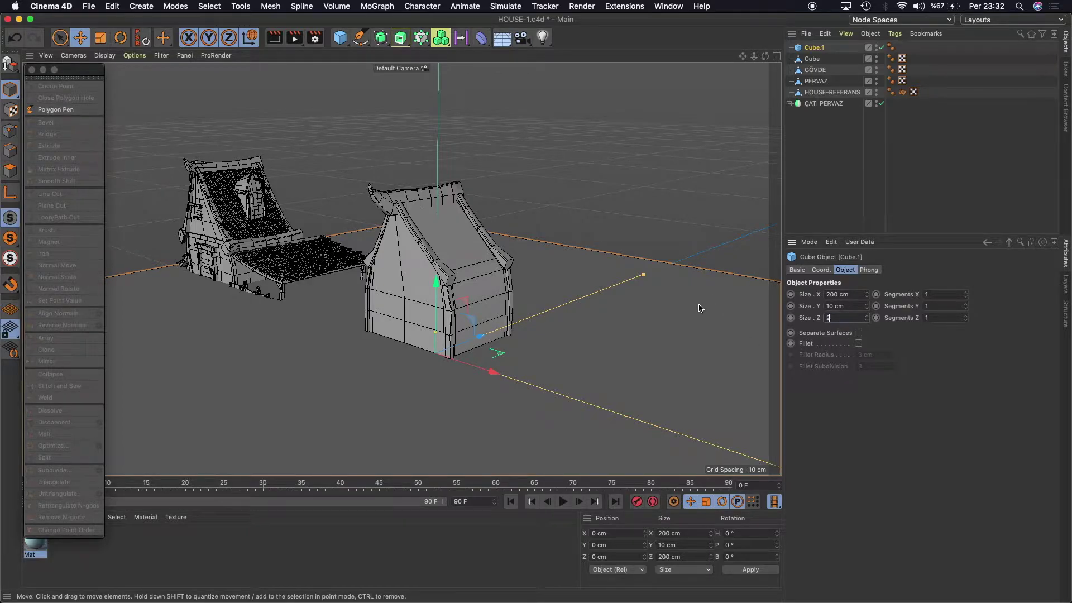
key("Return")
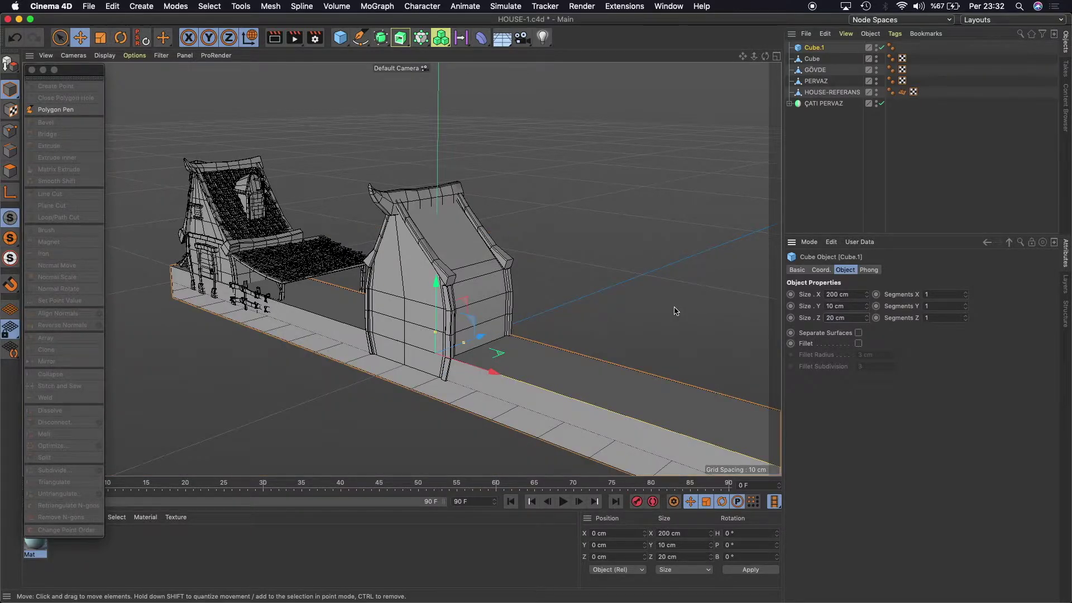
left_click(849, 294)
type("5")
key("Return")
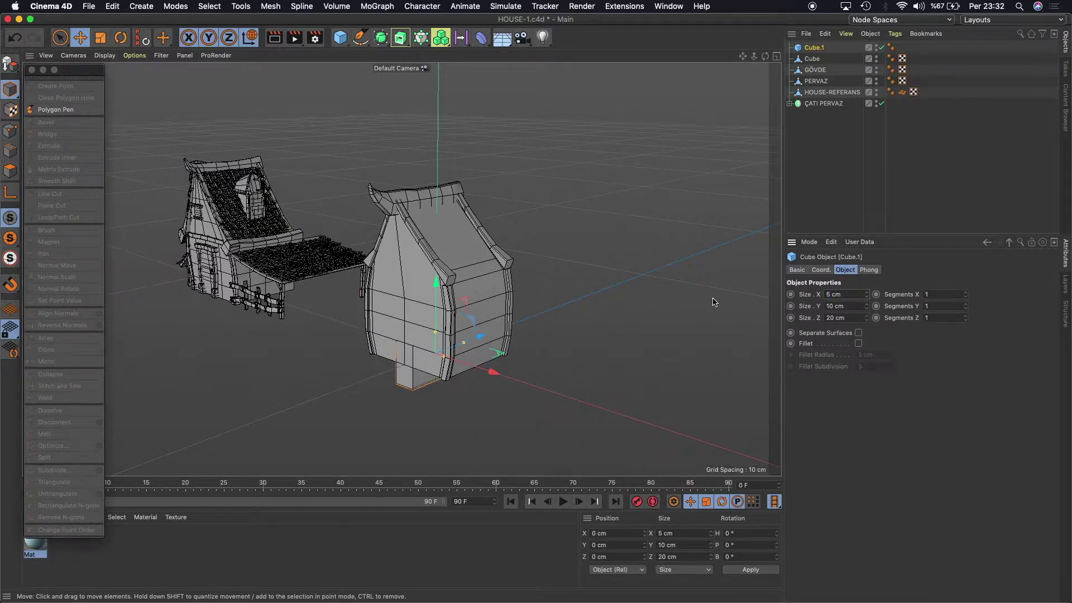
Raise the block to the eave, set its height to 5 cm, and tilt it 30° to the roof slope.
left_click_drag(436, 284, 437, 158)
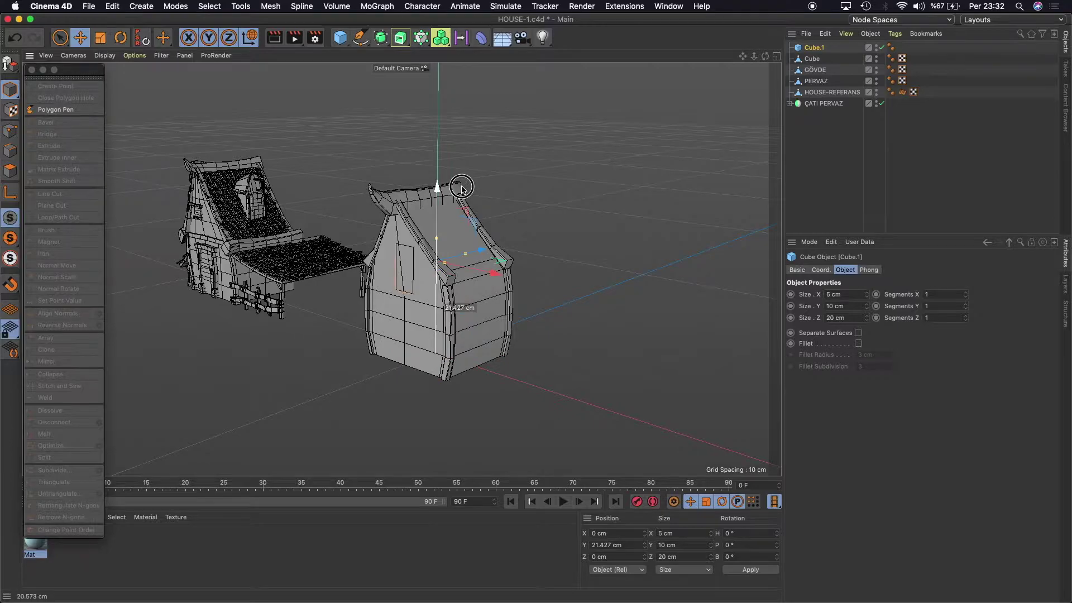
left_click_drag(495, 239, 531, 245)
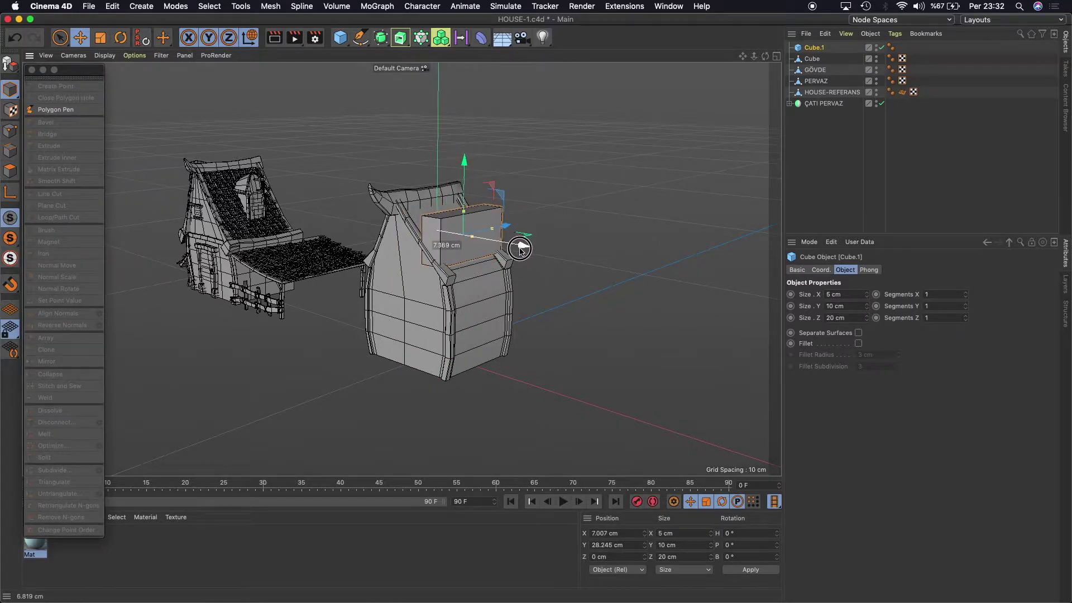
left_click_drag(471, 162, 469, 173)
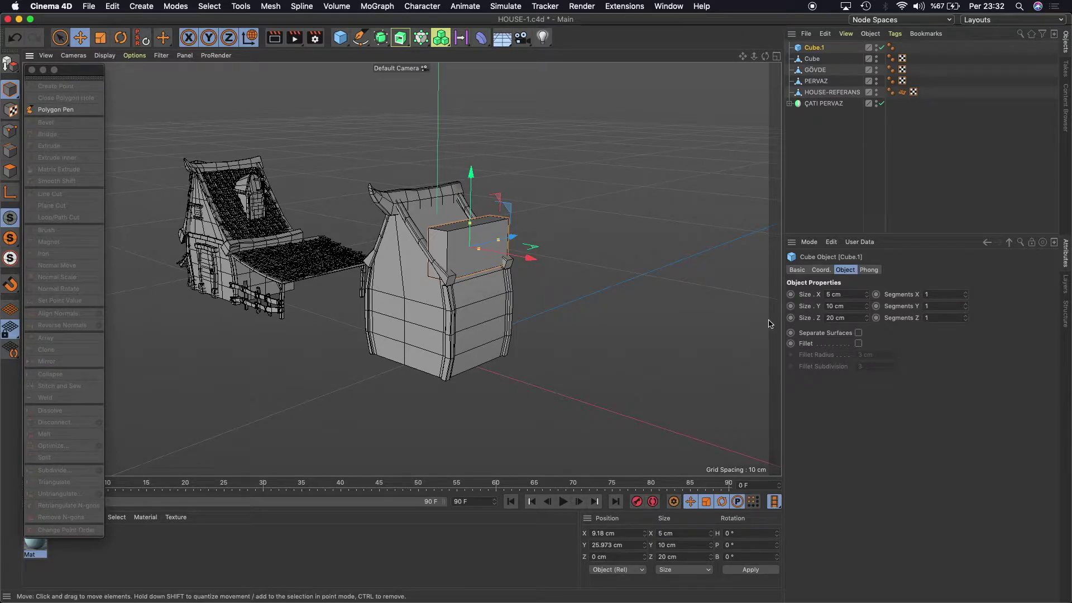
left_click(848, 307)
type("5")
key("Return")
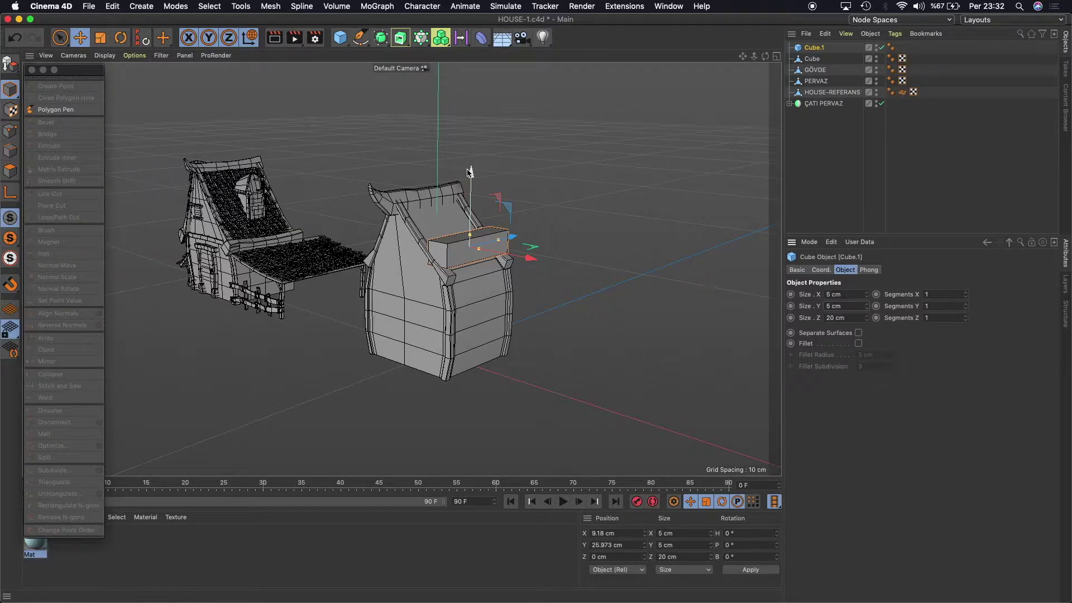
left_click_drag(470, 172, 469, 185)
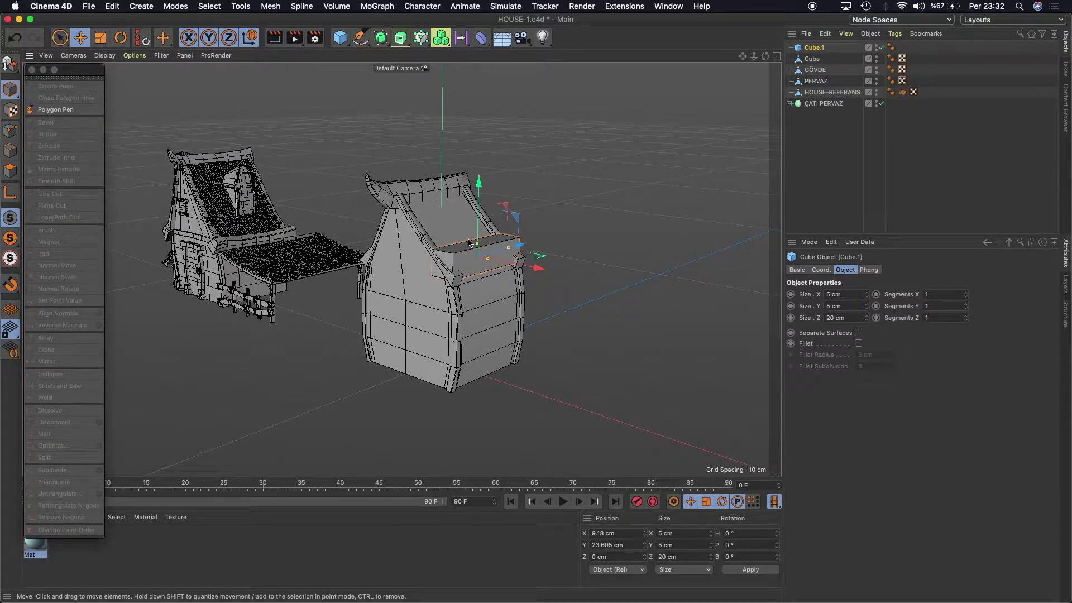
left_click(743, 557)
type("30")
key("Return")
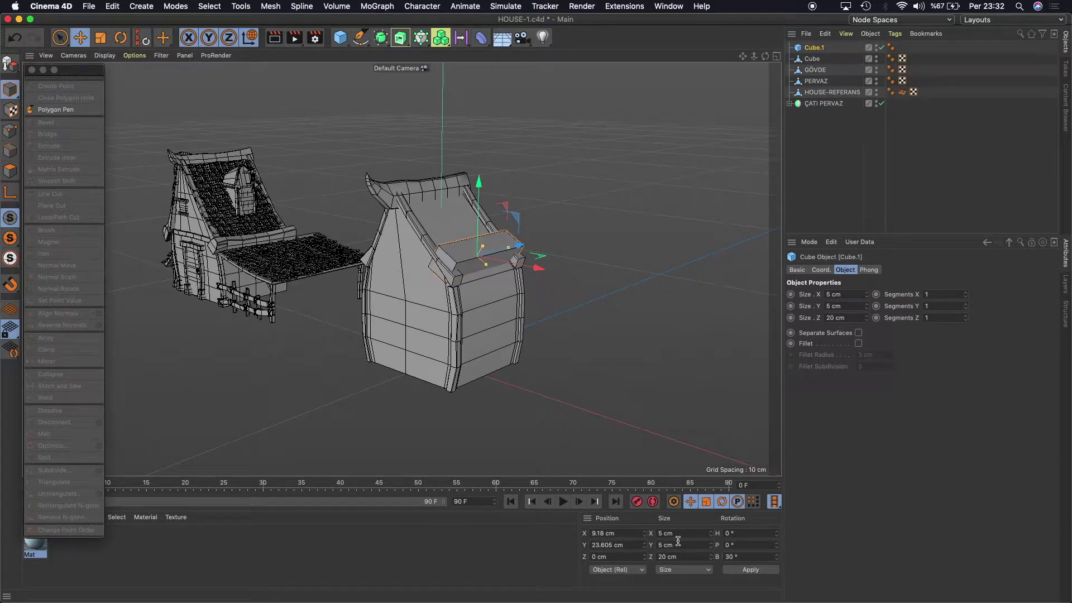
Move the block down along the eave and lengthen it to 22 cm.
left_click_drag(302, 140, 290, 112, "alt")
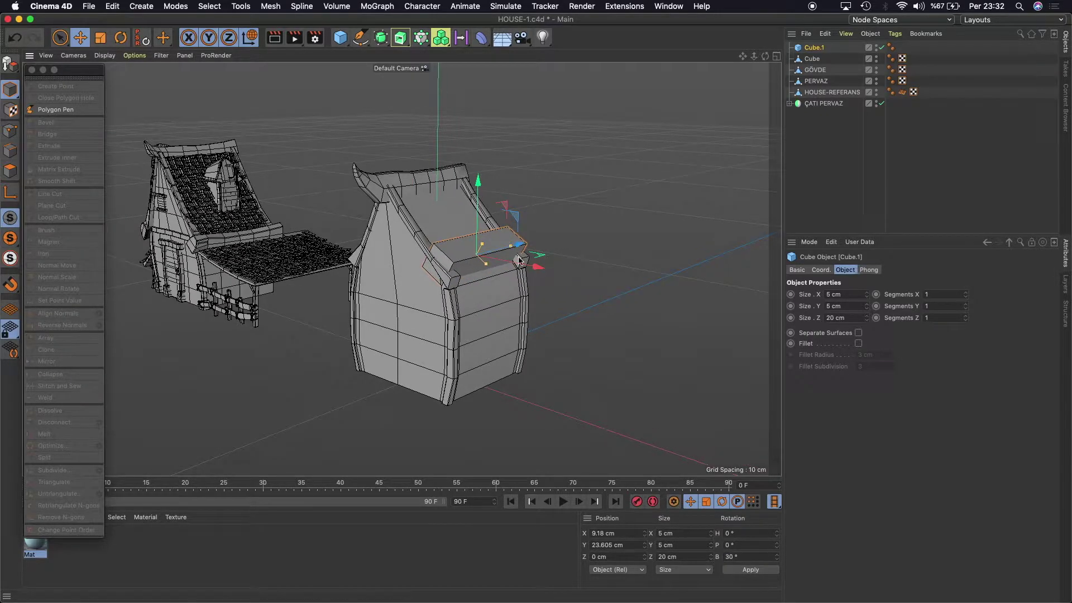
left_click_drag(477, 257, 533, 306)
left_click_drag(527, 252, 523, 250)
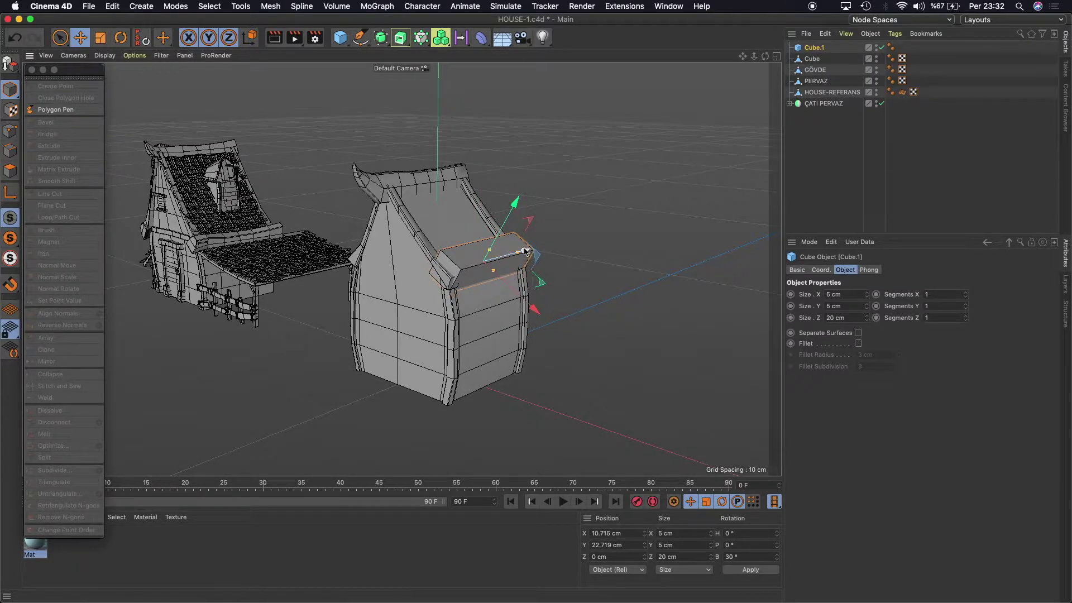
double_click(843, 318)
type("22")
key("Return")
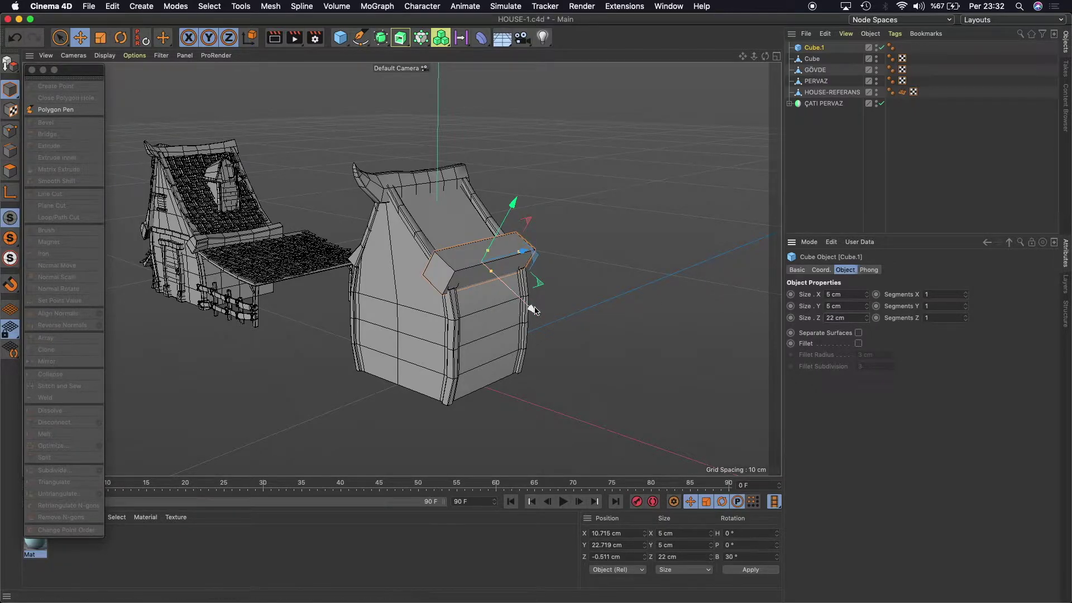
left_click_drag(534, 310, 537, 312)
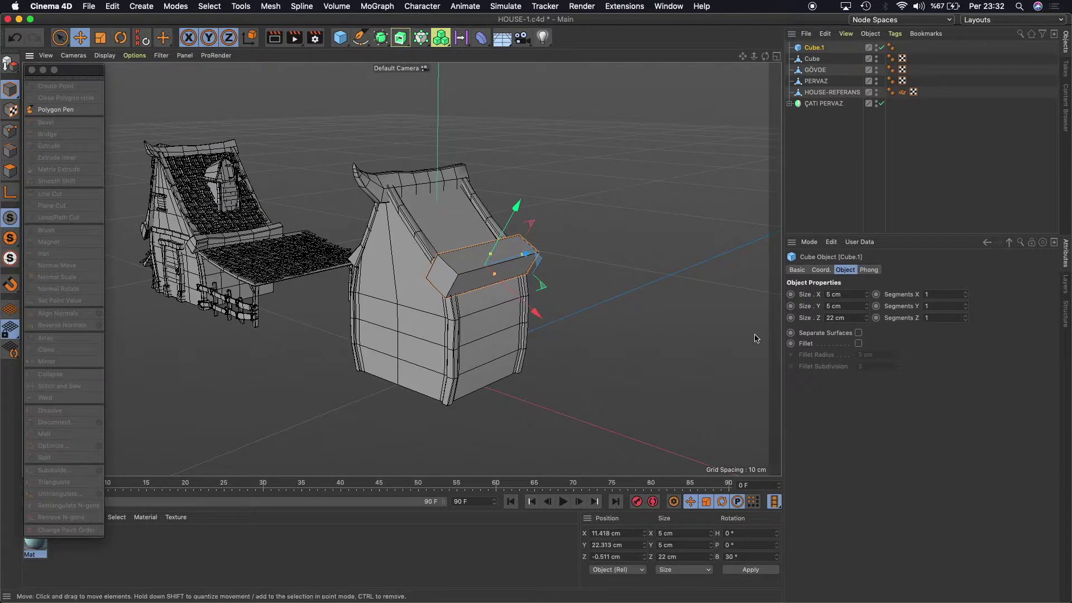
Set the plank to 4 cm width and 4 cm thickness with two height segments.
left_click(847, 294)
type("4")
key("Return")
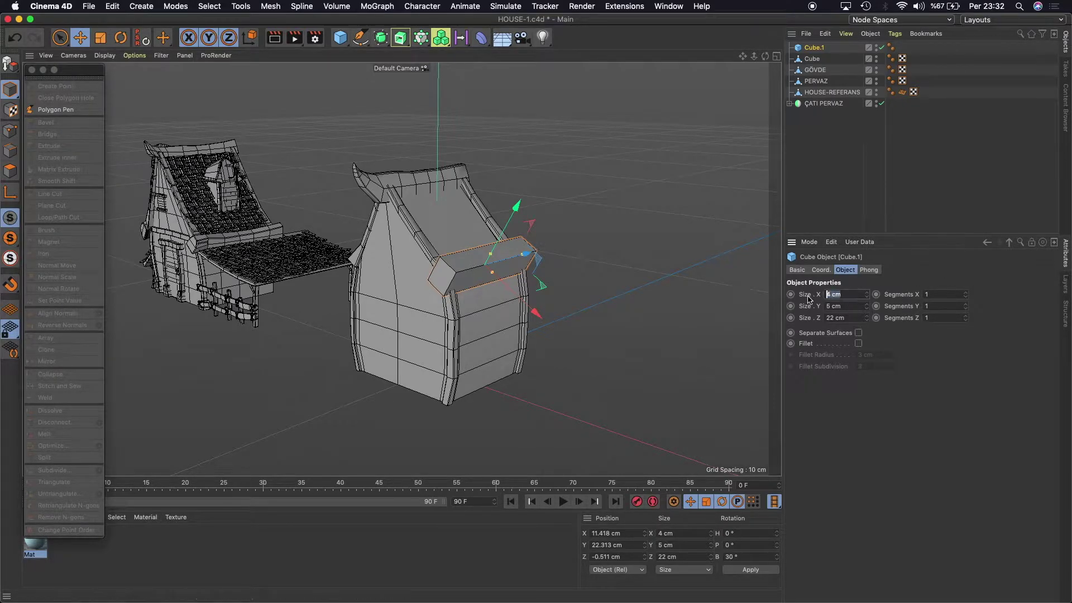
left_click(845, 306)
type("4")
key("Return")
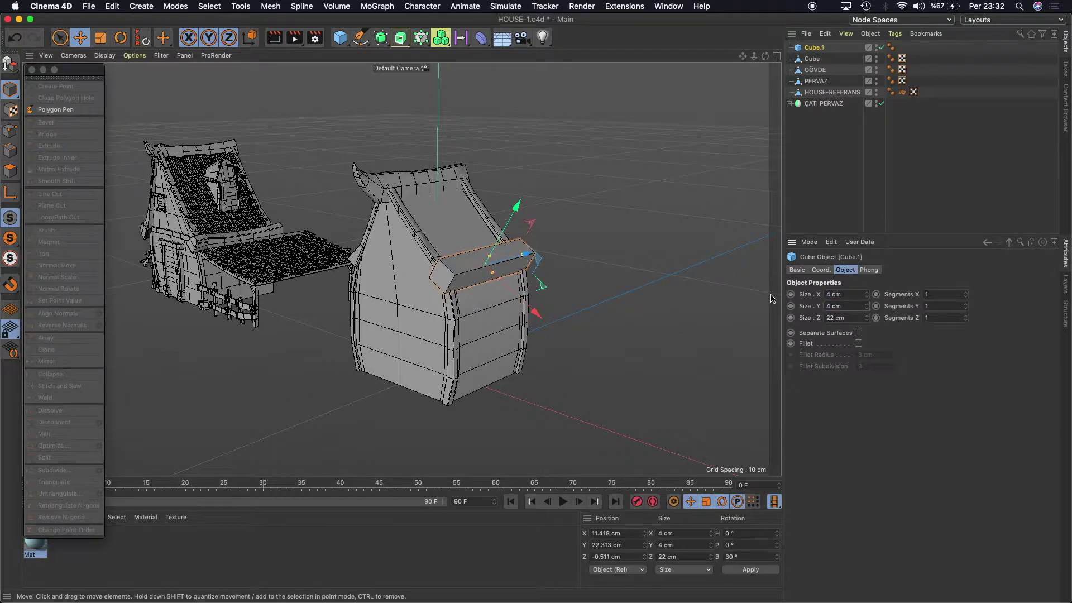
left_click_drag(450, 290, 453, 288, "alt")
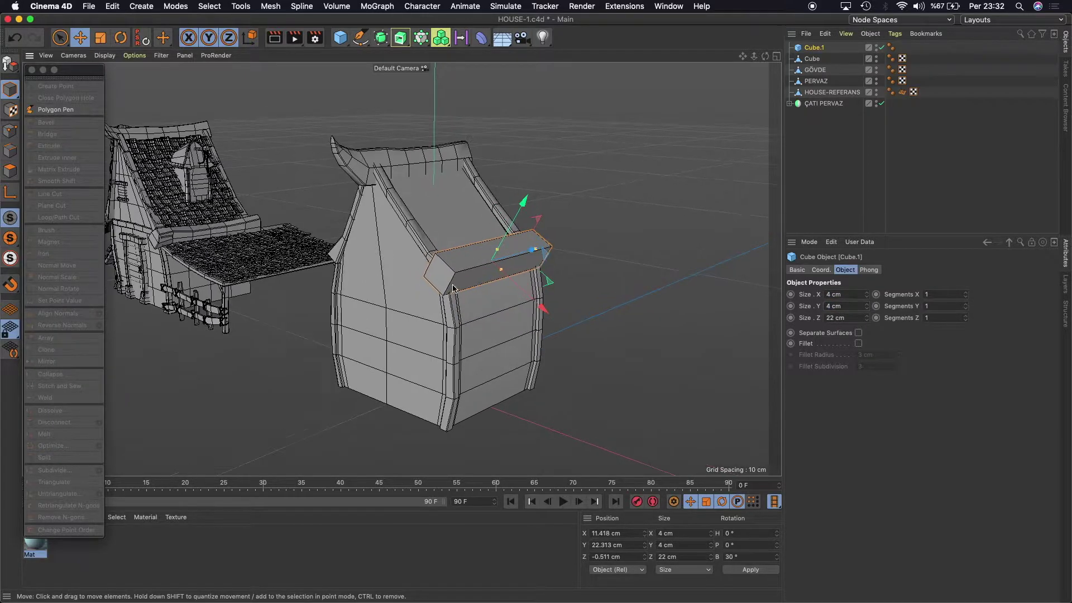
left_click(965, 304)
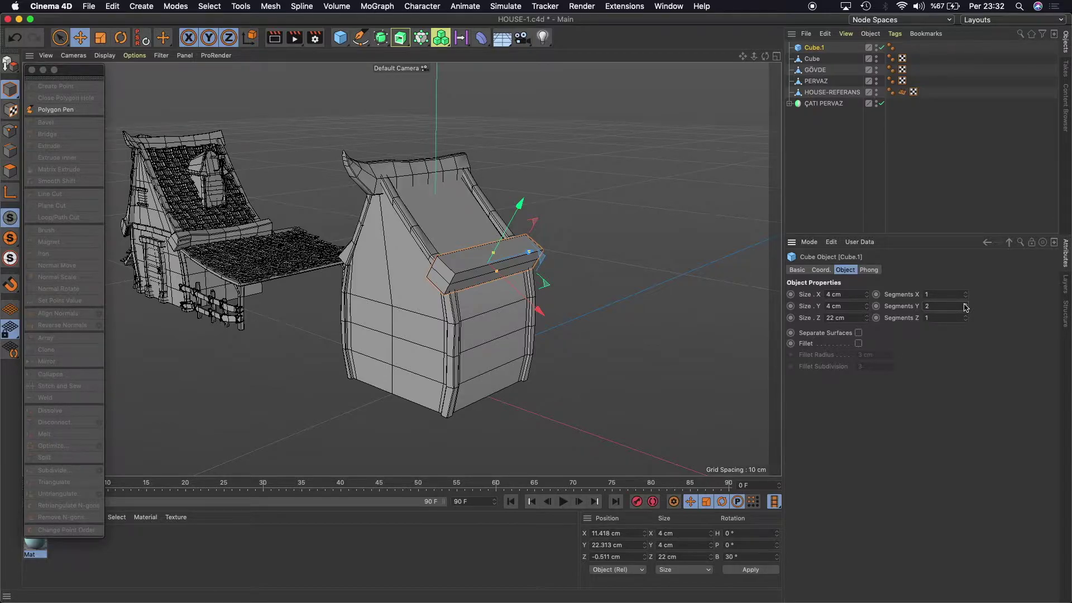
Narrow the plank to 3 cm wide and slide it outward along the roof slope.
left_click_drag(765, 56, 401, 269)
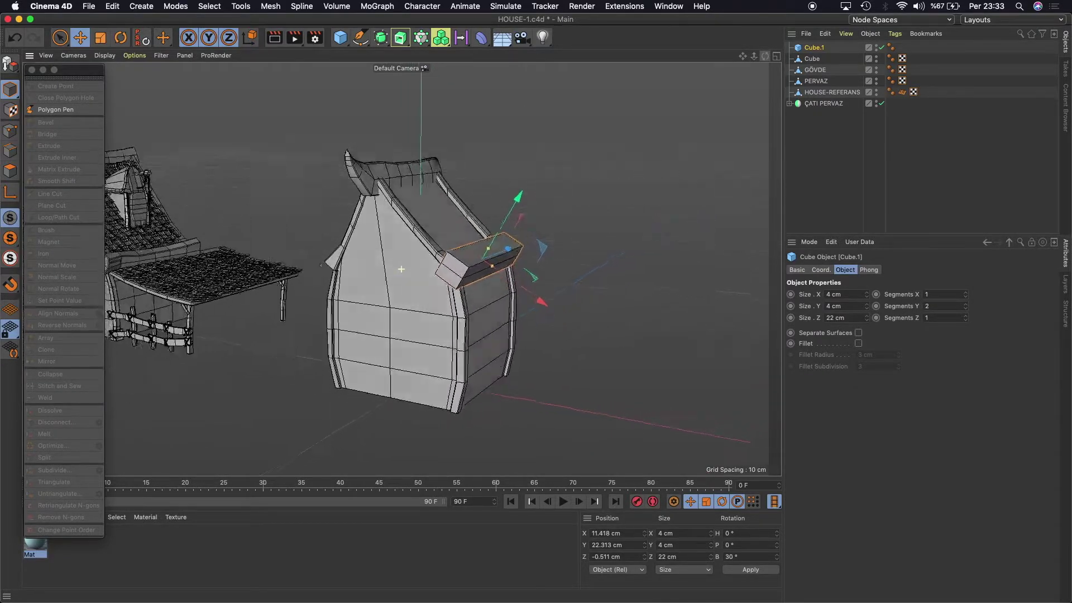
left_click_drag(401, 268, 466, 290)
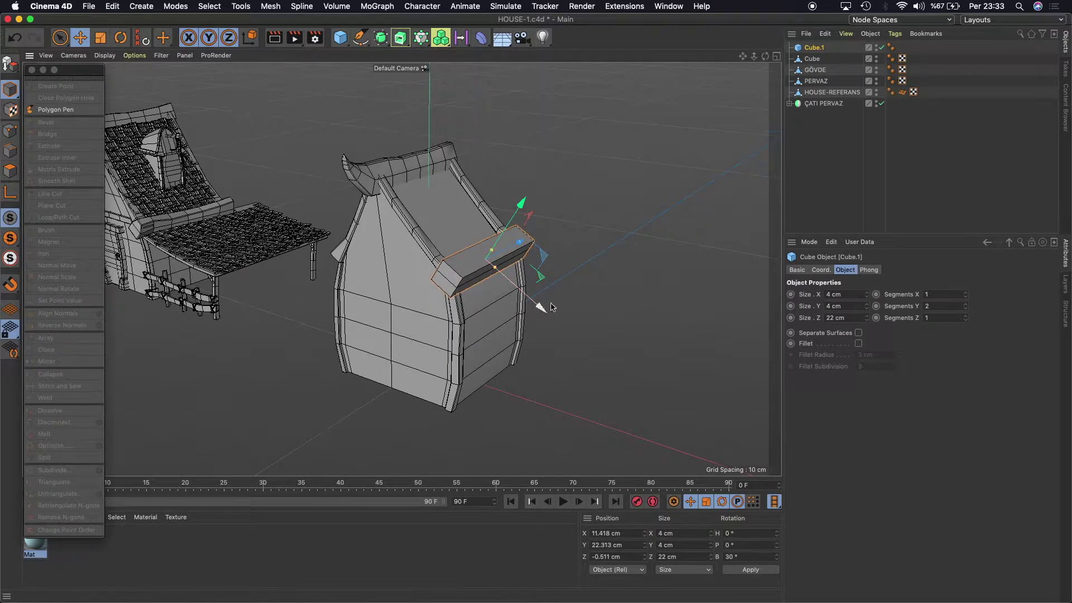
left_click(840, 294)
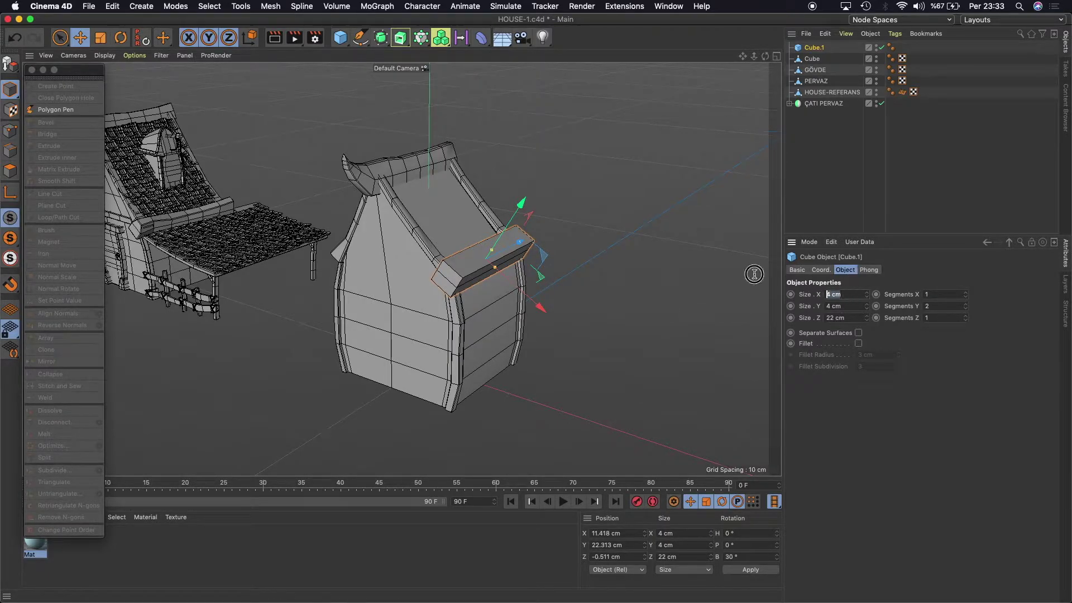
type("3")
key("Return")
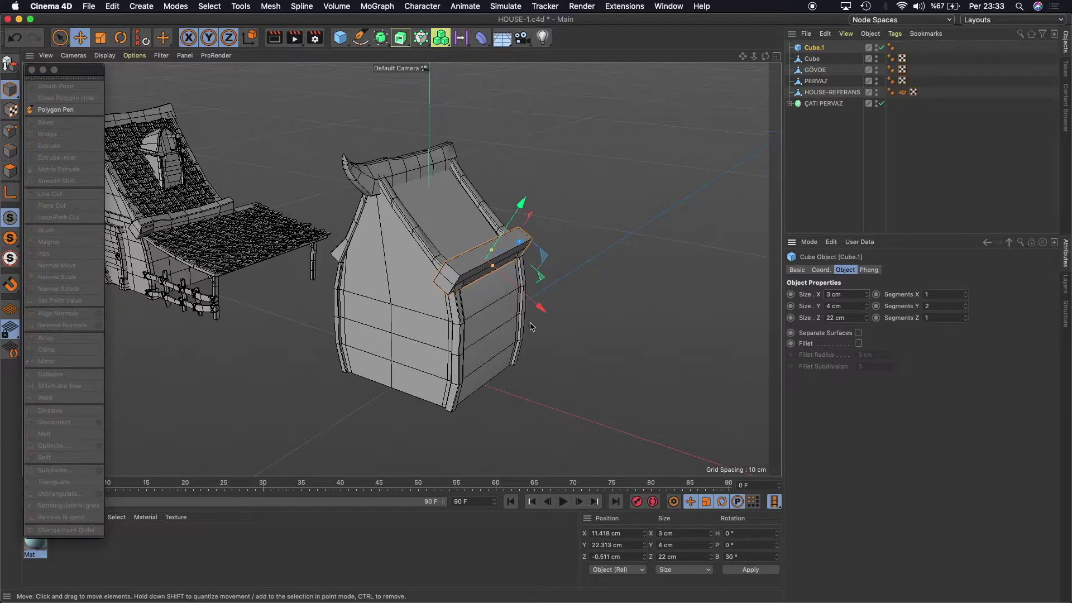
mouse_move(540, 306)
left_mouse_down()
mouse_move(562, 324)
mouse_move(552, 314)
left_mouse_up()
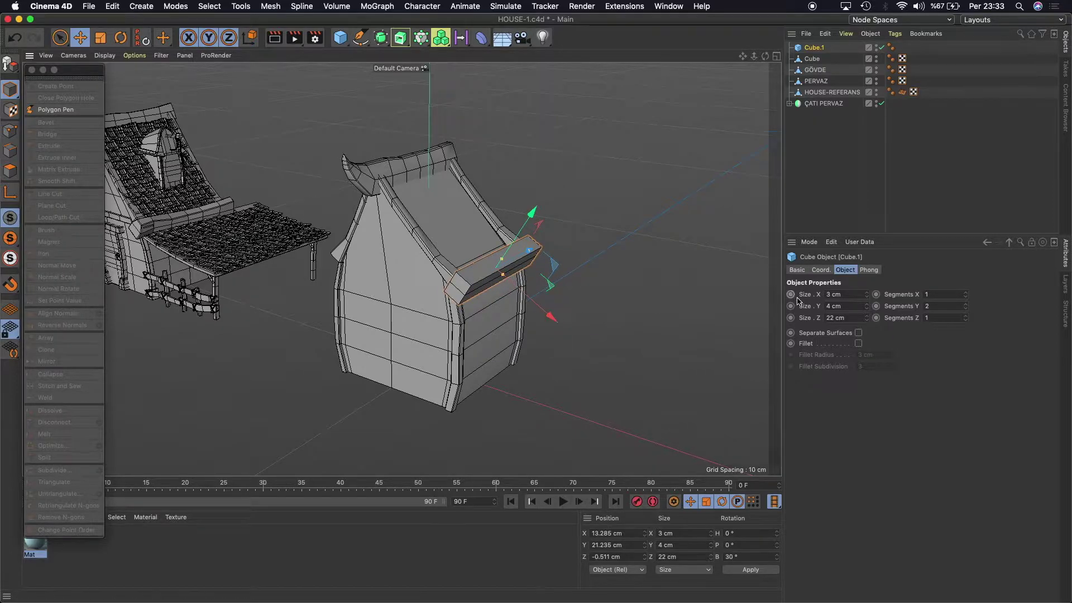
Set the board's height to 3 cm and nudge it to sit against the eave.
double_click(835, 306)
type("3")
key("Return")
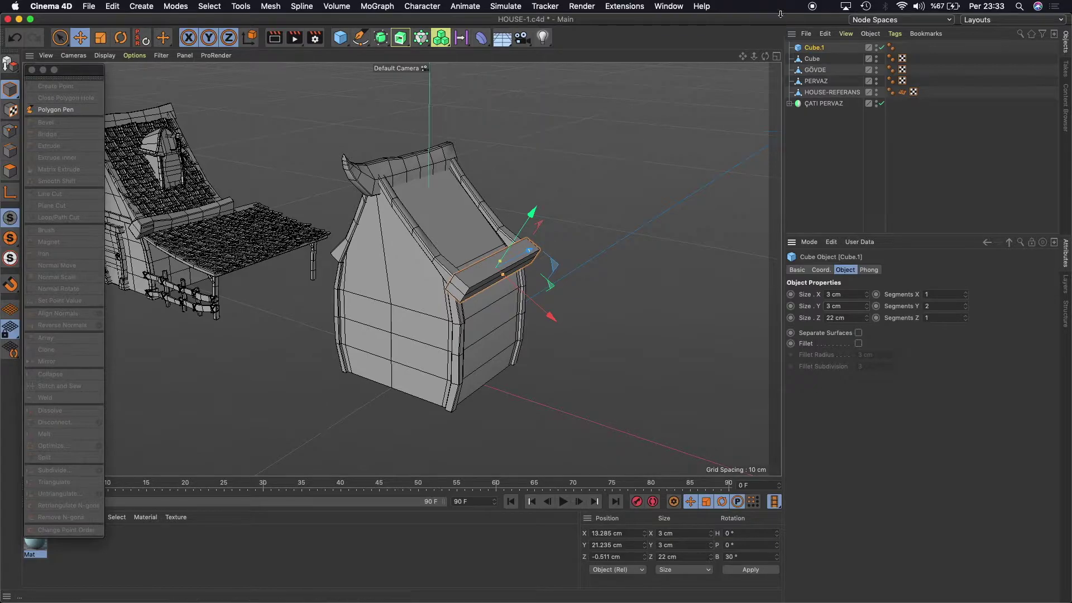
mouse_move(766, 56)
left_mouse_down()
mouse_move(726, 59)
mouse_move(748, 62)
left_mouse_up()
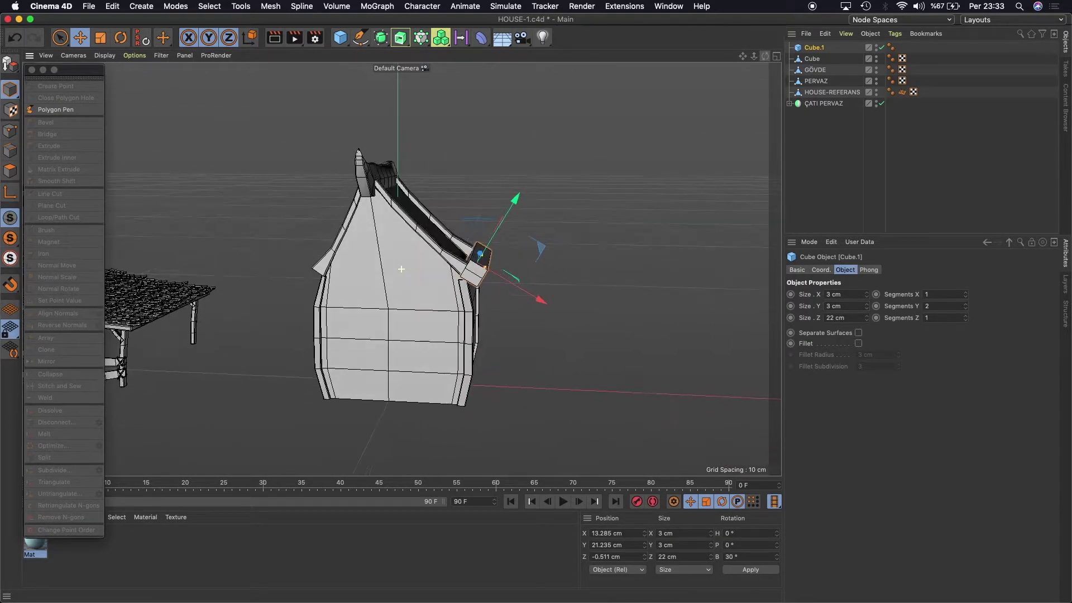
left_click_drag(520, 200, 518, 204)
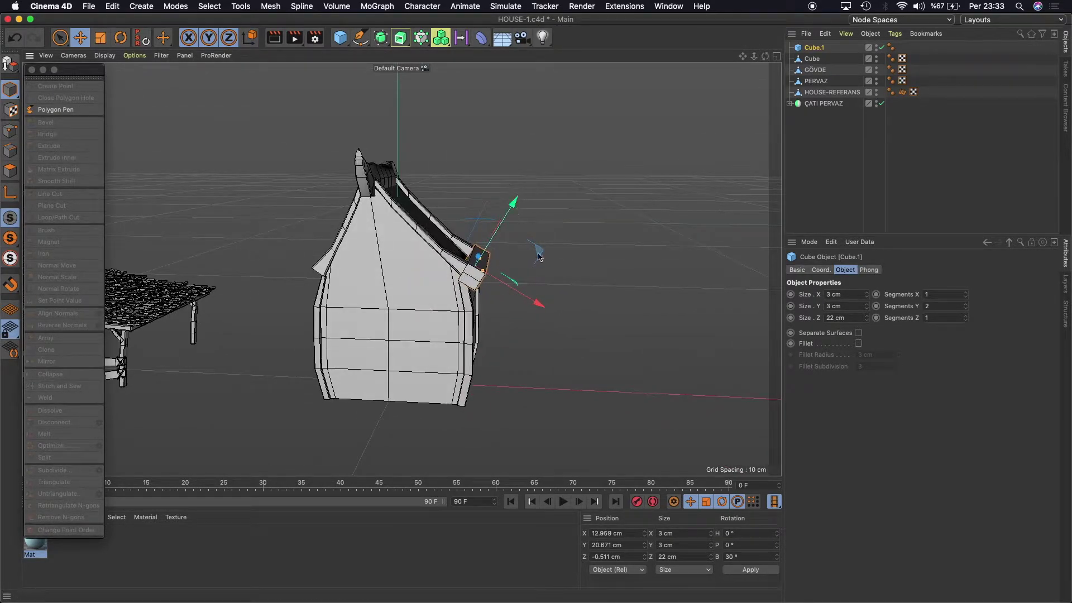
left_click_drag(544, 303, 546, 303)
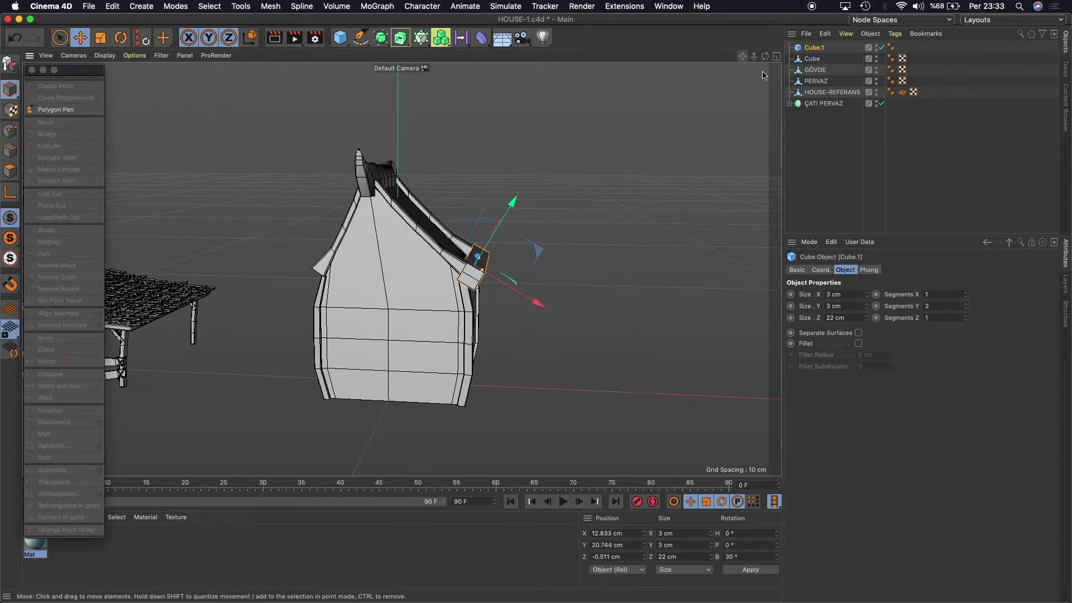
left_click_drag(765, 57, 749, 62)
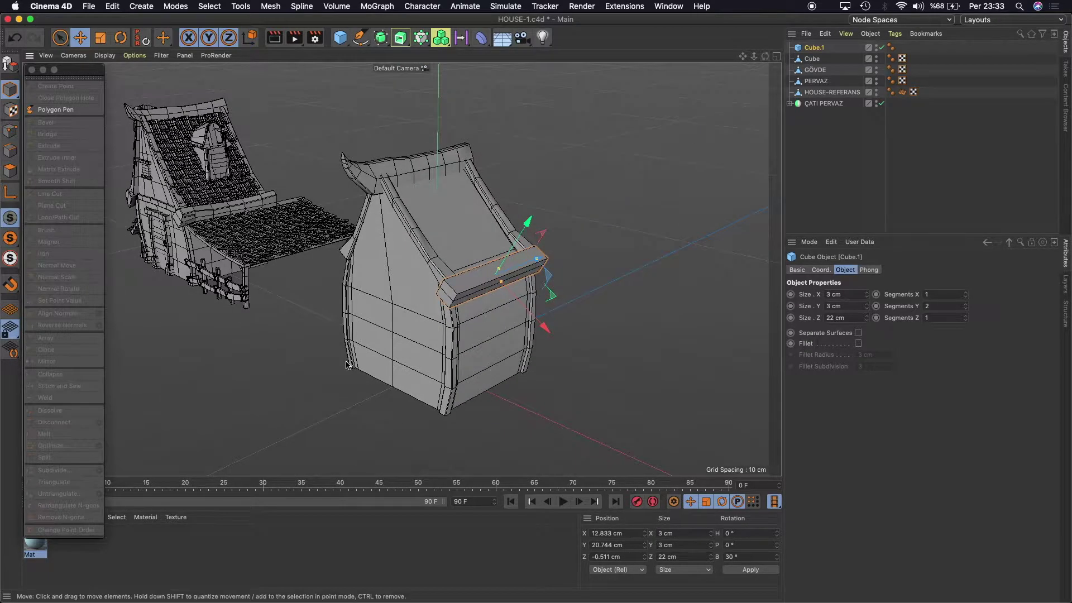
Make Cube.1 editable and scale its two top edges inward to about 1.047 cm, tapering the board.
left_click(10, 64)
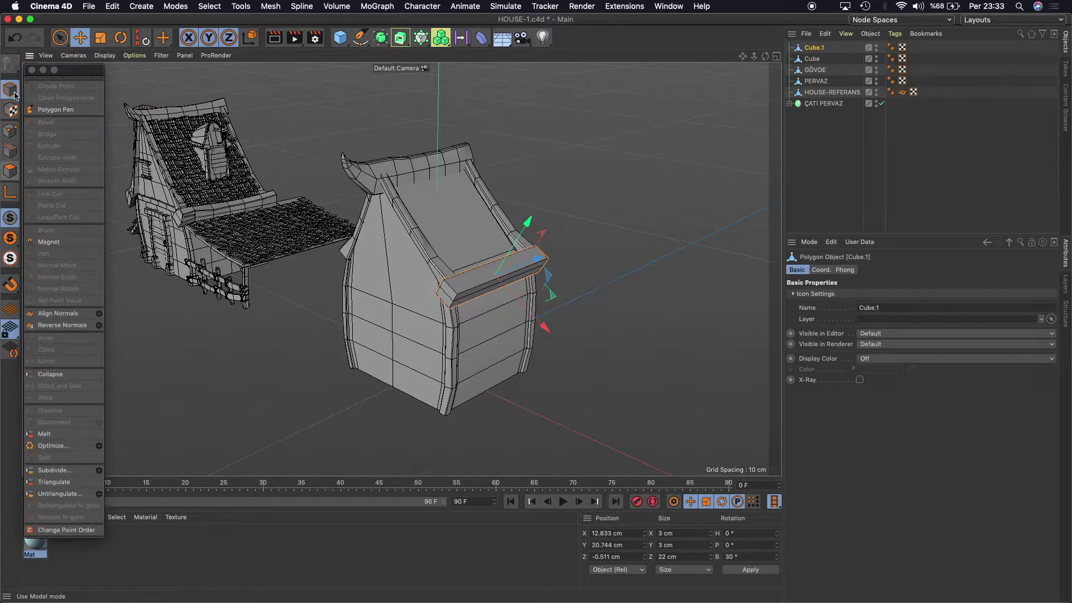
left_click(14, 158)
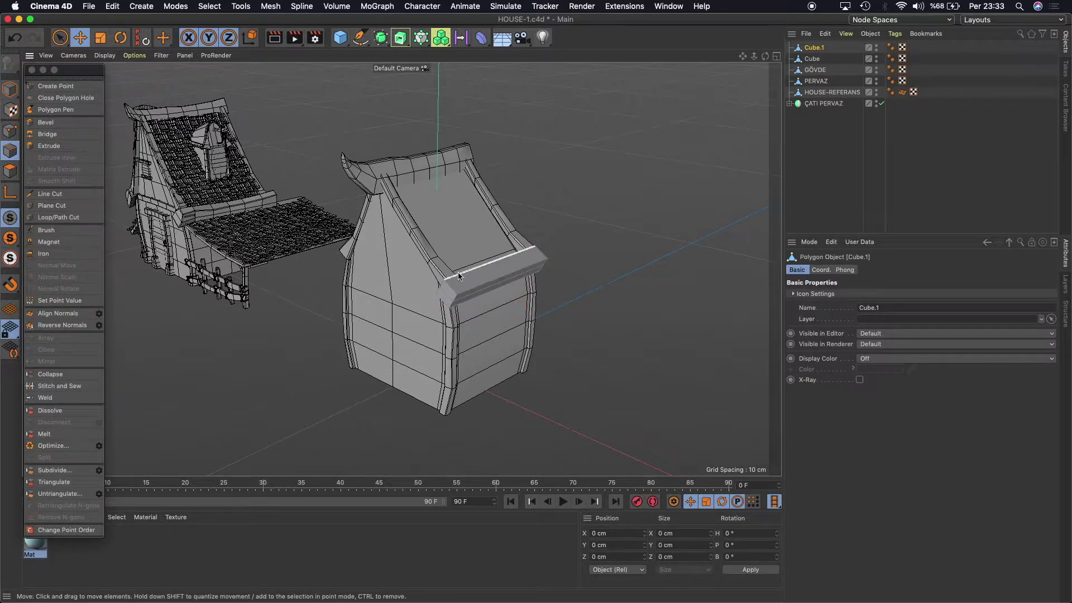
left_click(468, 295, "shift")
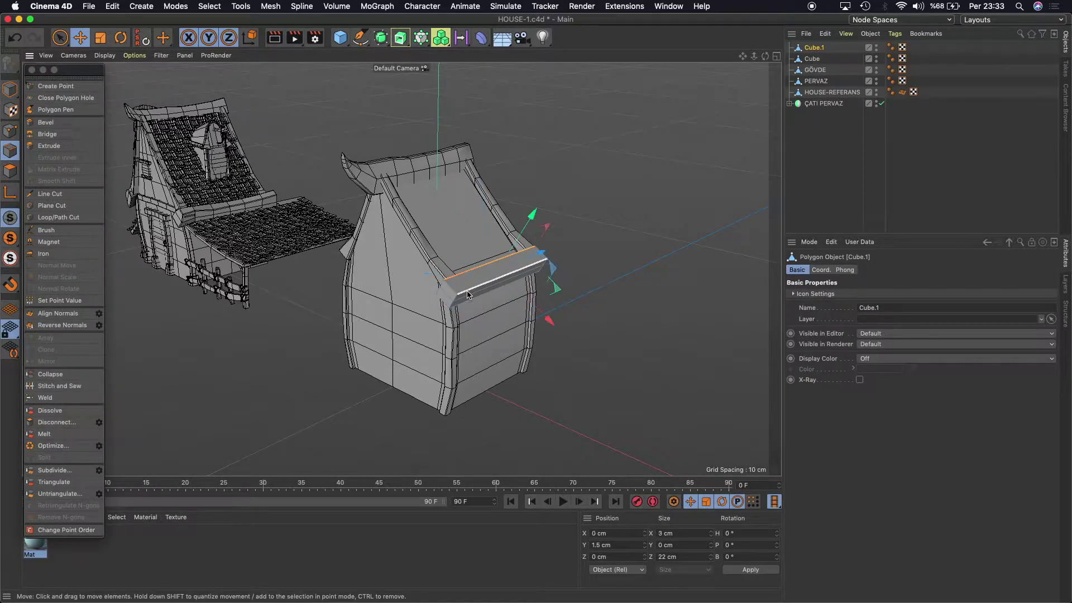
left_click(100, 37)
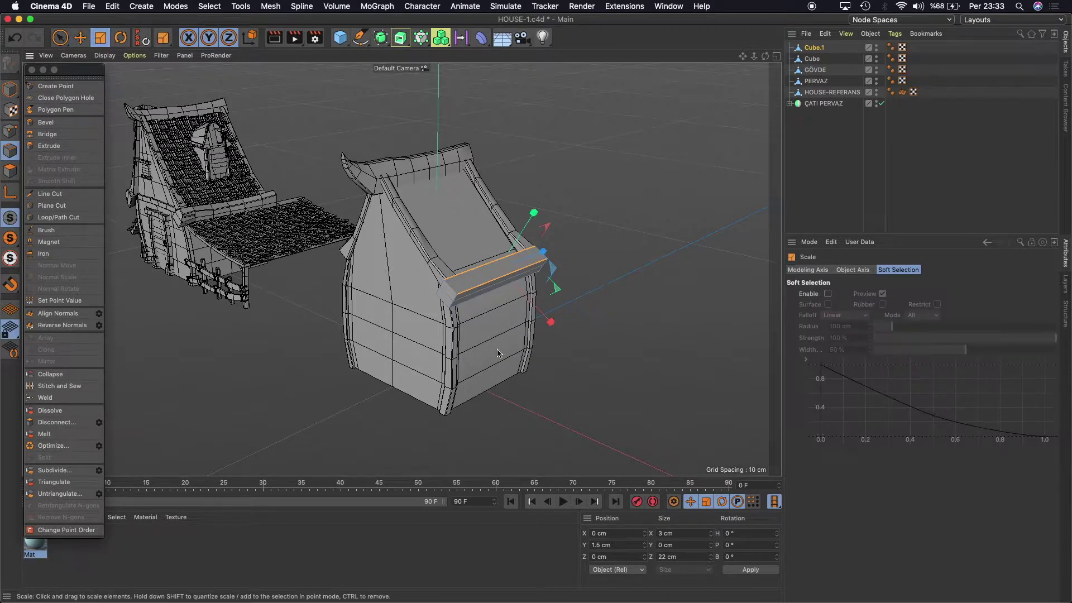
left_click_drag(551, 323, 525, 279)
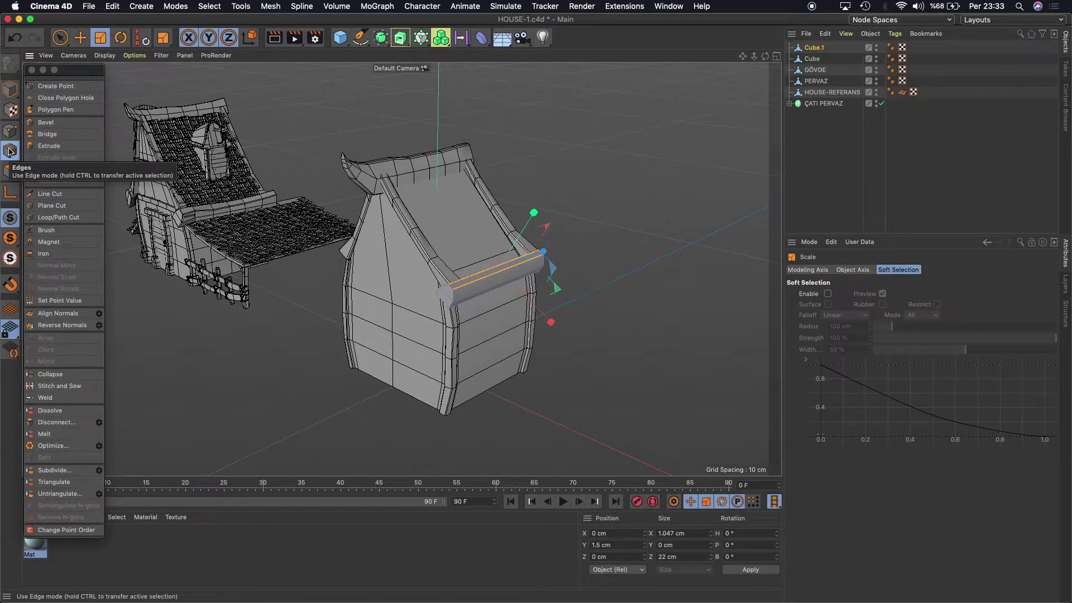
left_click(10, 170)
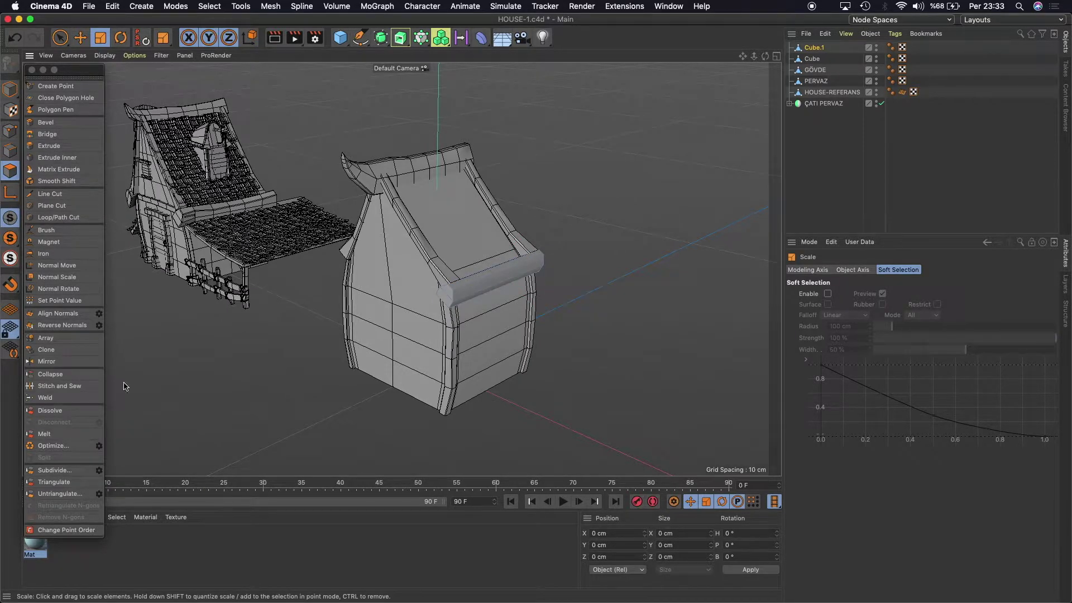
left_click(58, 217)
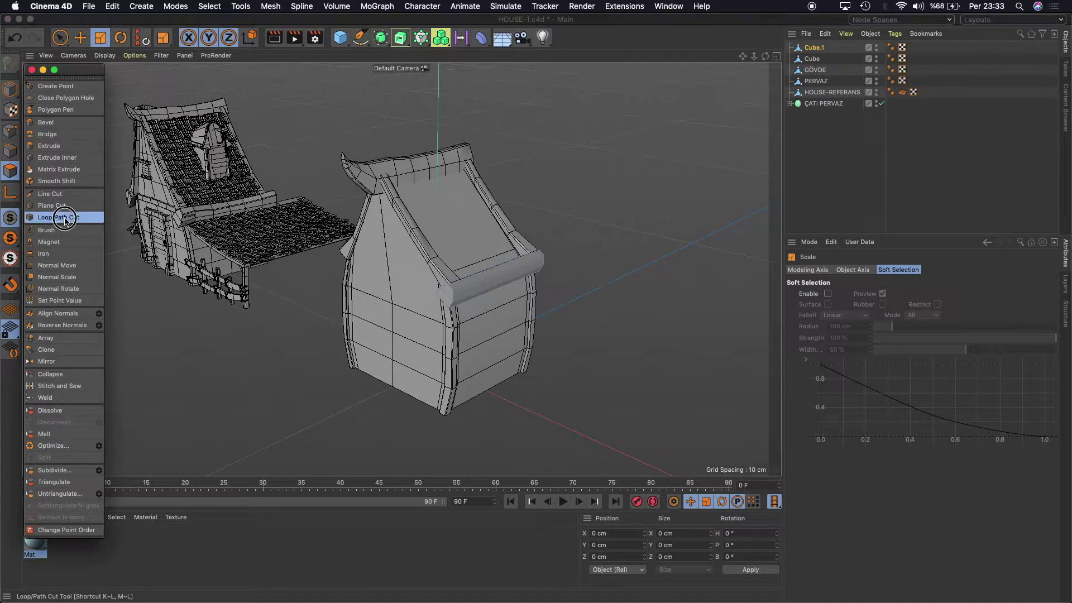
Add five loop cuts across the eave board along its length.
left_click(473, 295)
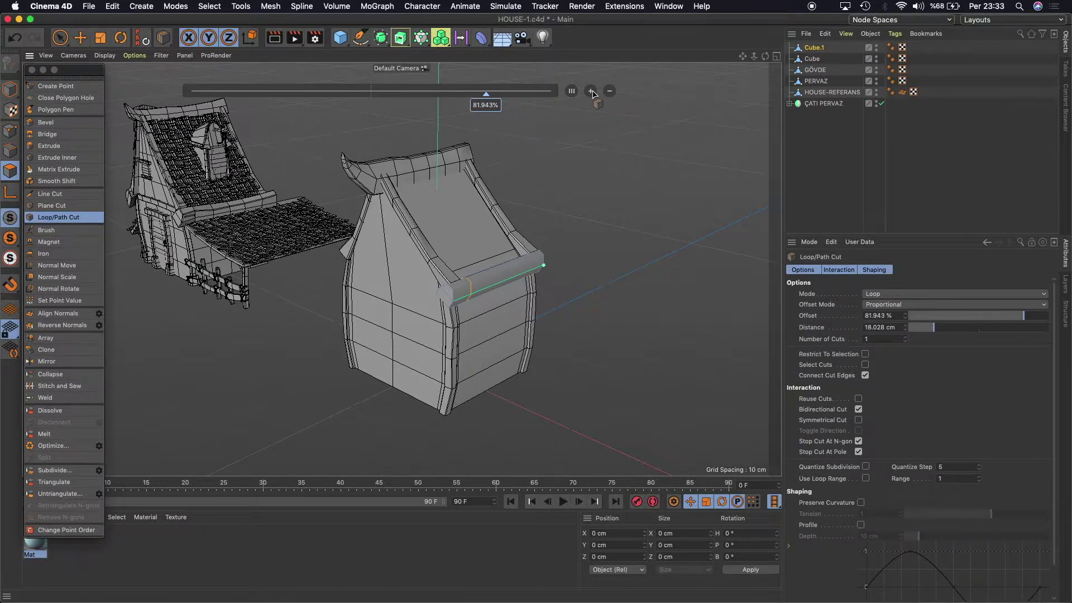
left_click(592, 91)
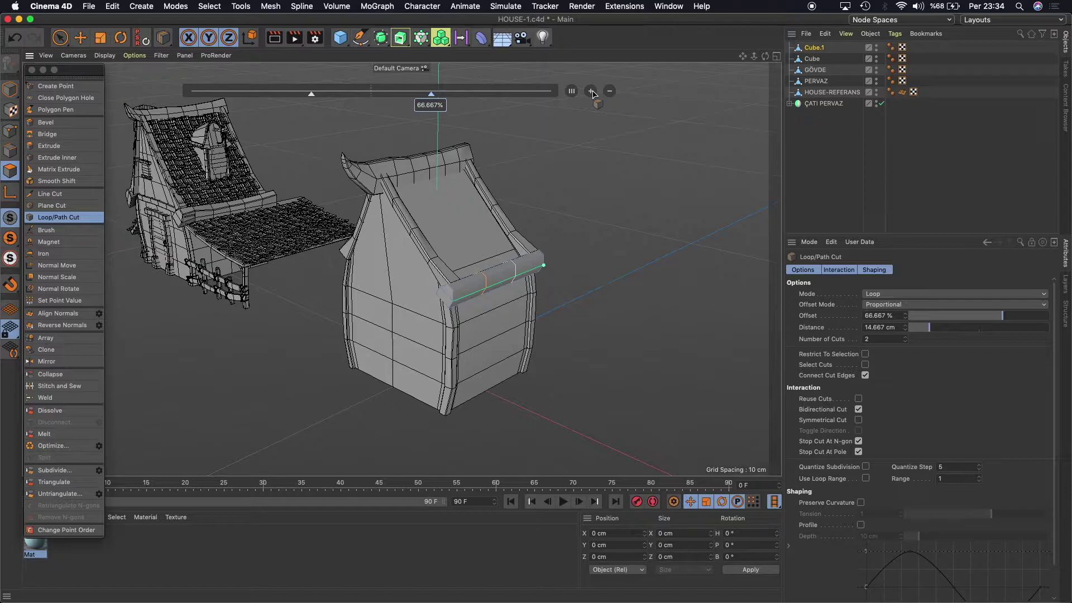
left_click(592, 91)
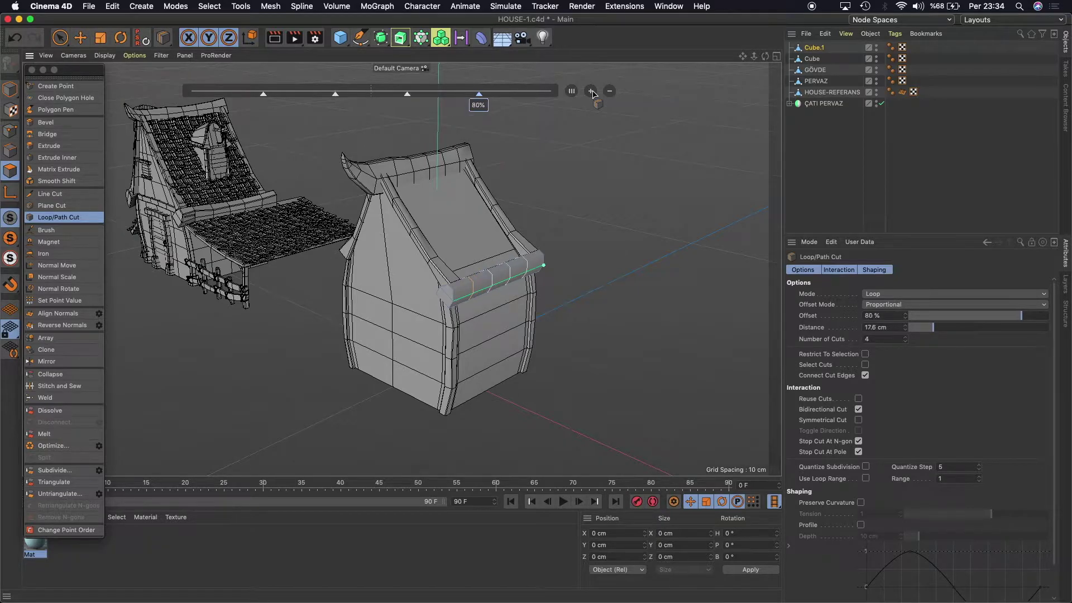
left_click(591, 91)
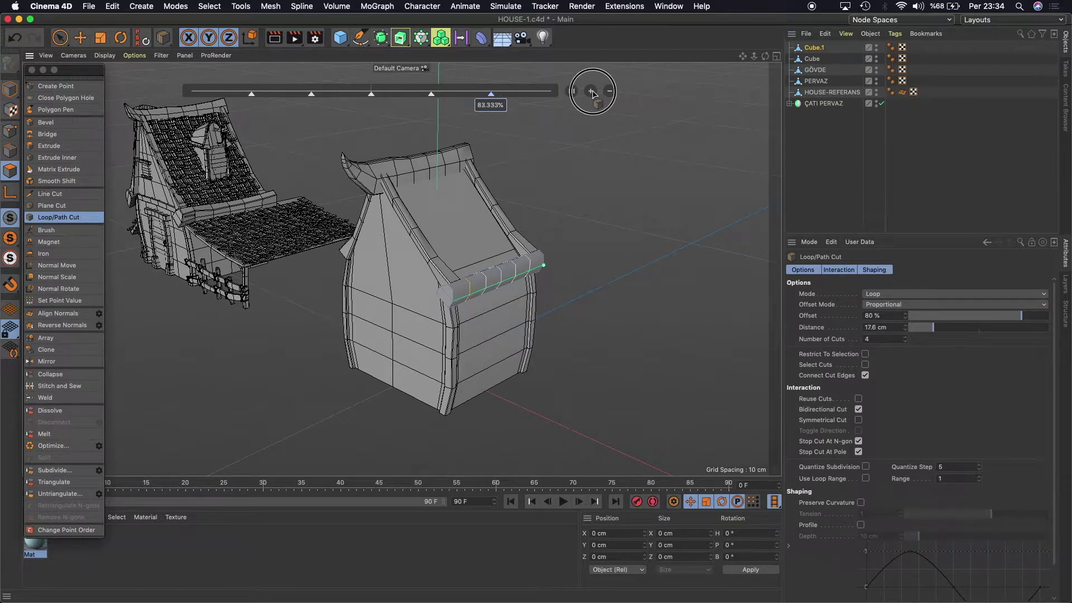
left_click(80, 37)
left_click(8, 152)
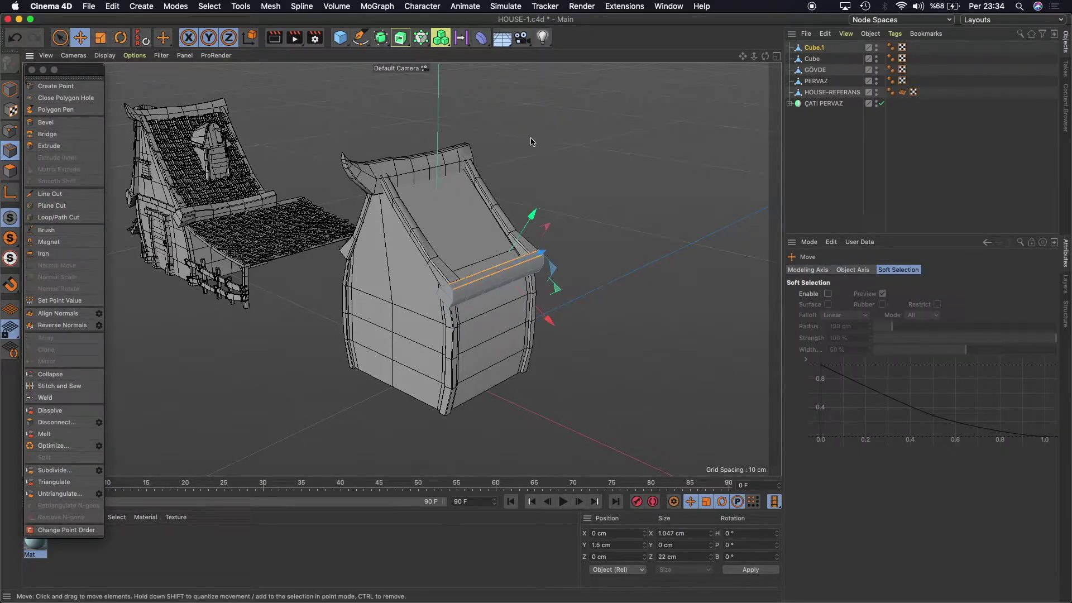
Shift several of the board's cut edge loops to start bending it along the eave.
left_click(469, 290)
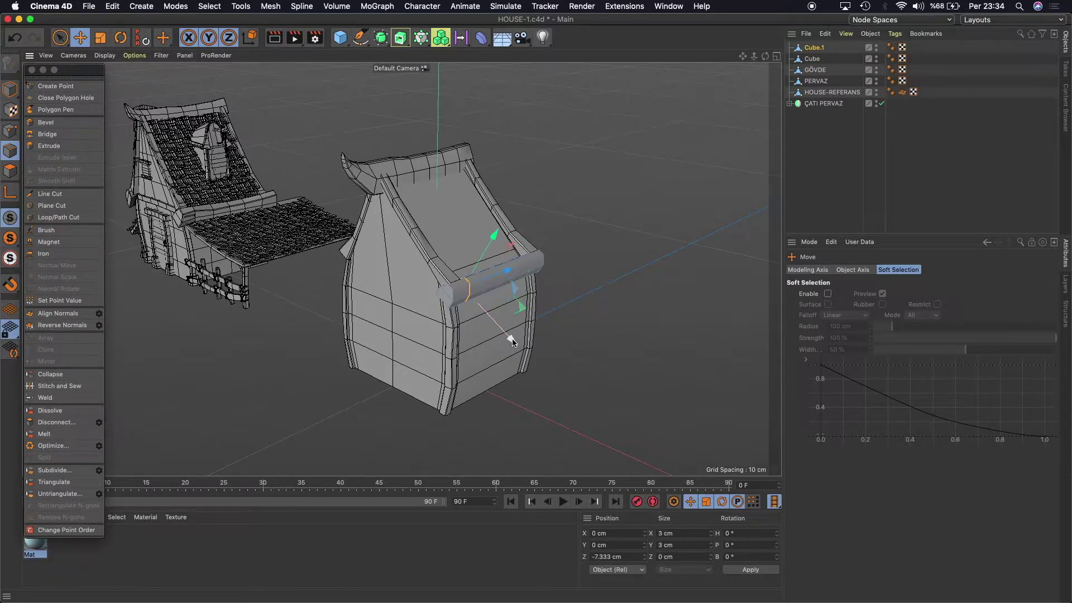
left_click(470, 289)
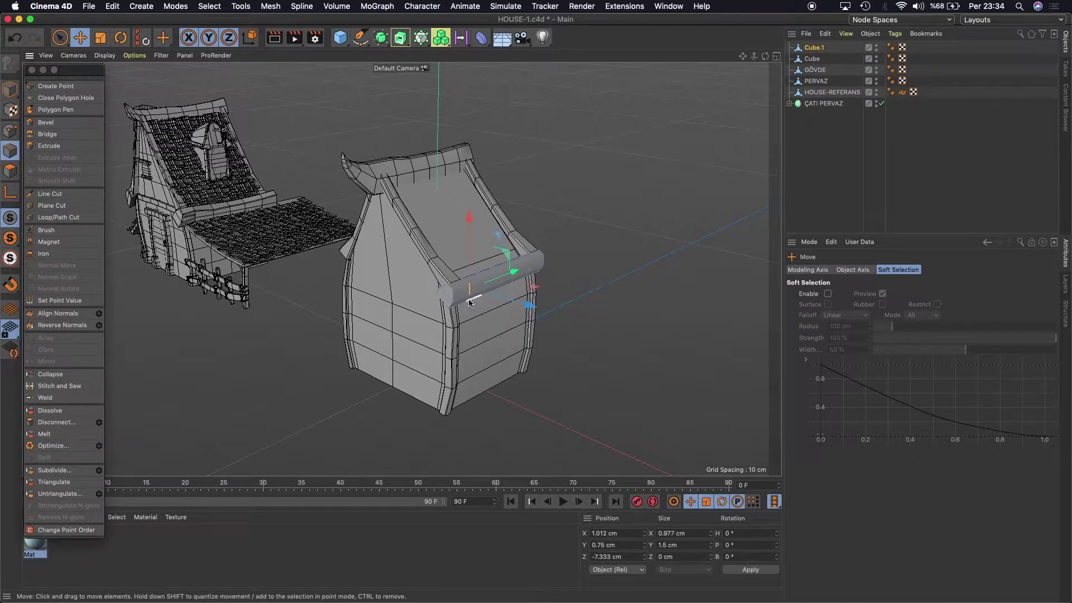
left_click_drag(469, 300, 512, 340)
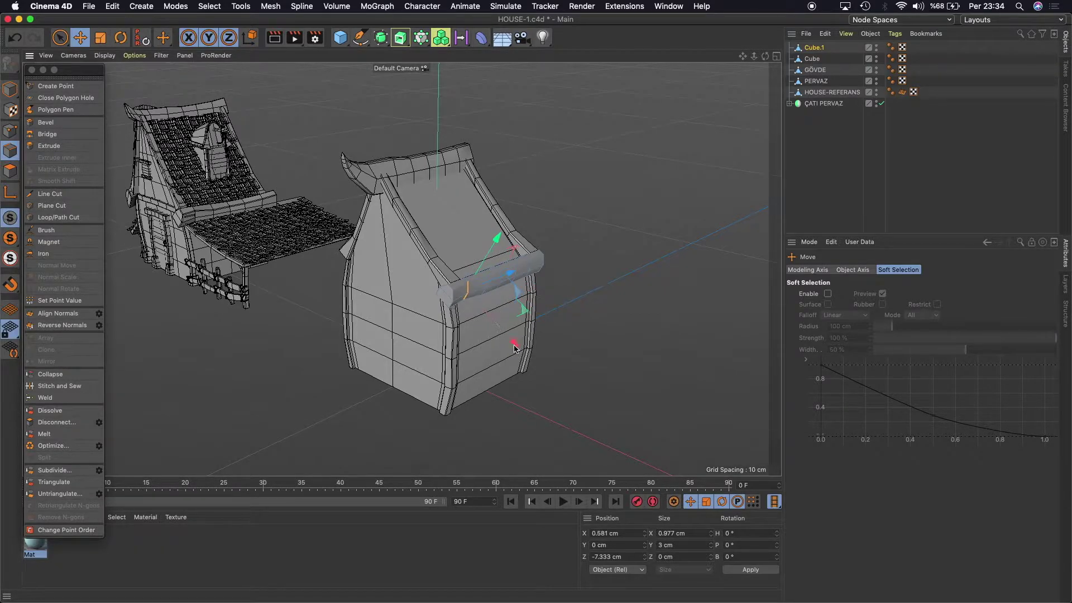
scroll(485, 293, "up", 2)
left_click(486, 293)
left_click_drag(490, 294, 524, 328)
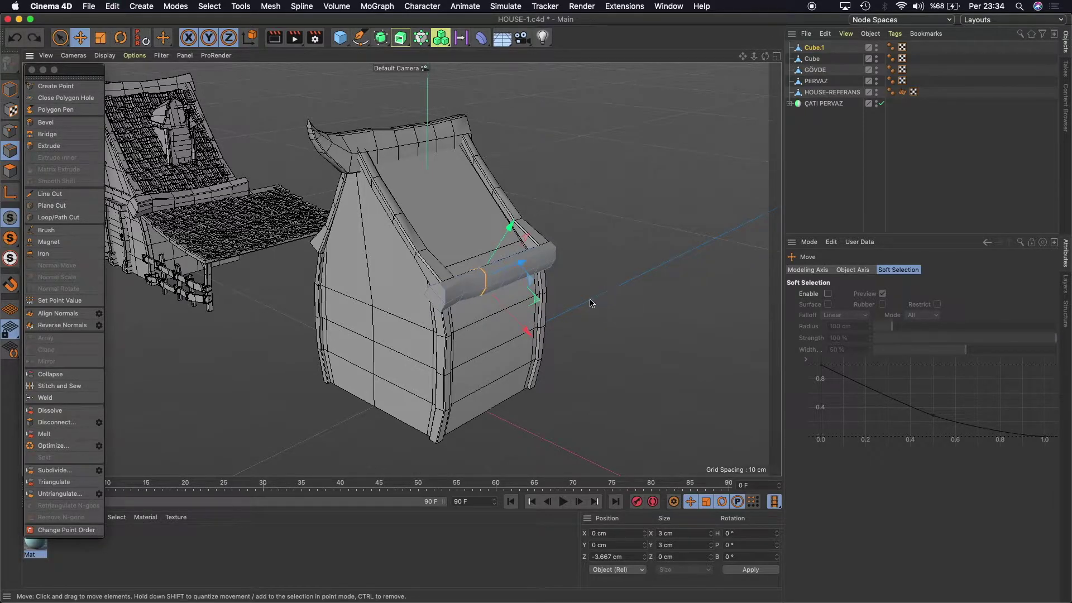
left_click(485, 295)
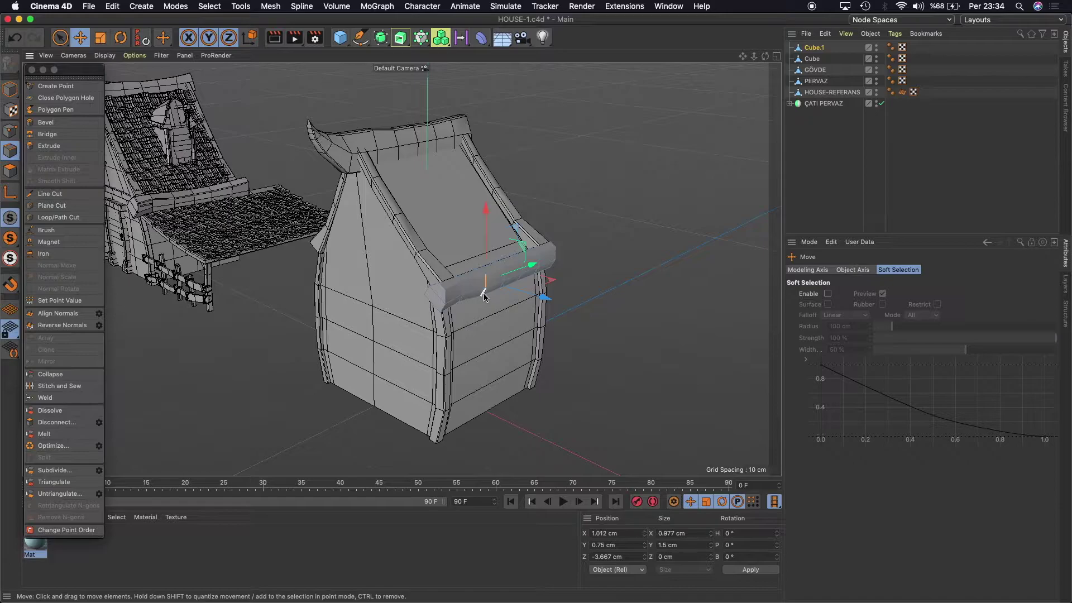
left_click(485, 294)
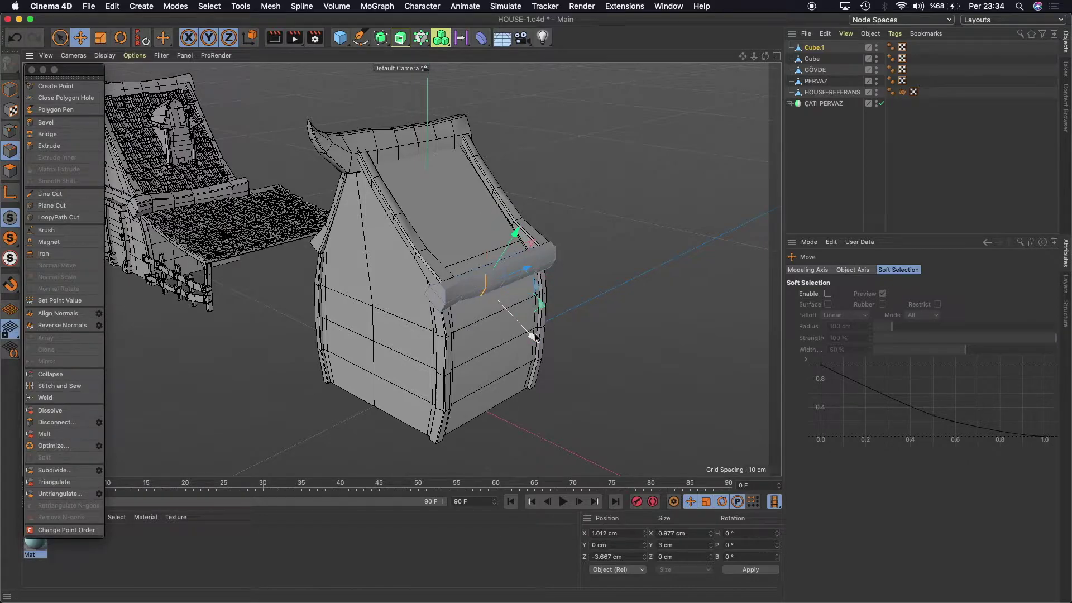
left_click_drag(534, 336, 529, 333)
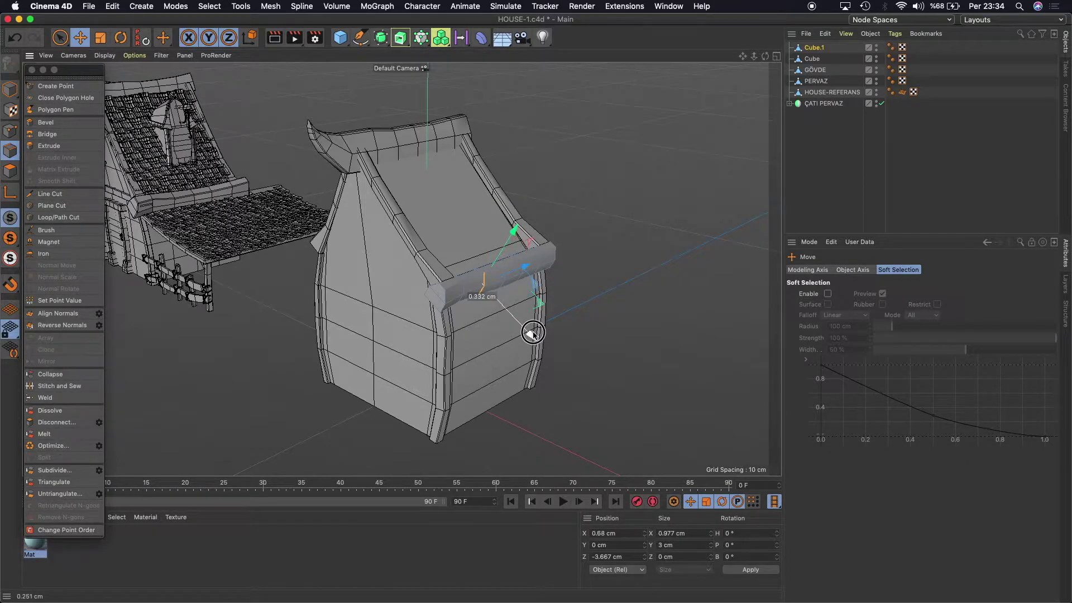
Lift the board's right end, lower its middle, and move the eave edge down and left.
left_click(539, 260)
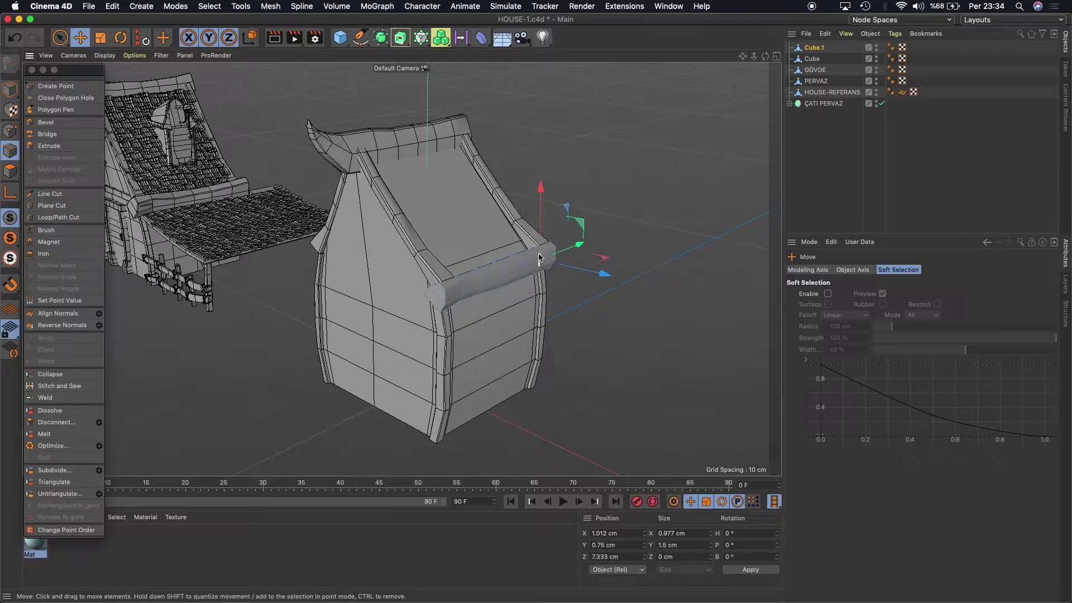
left_click_drag(539, 259, 570, 200)
left_click_drag(519, 260, 505, 266)
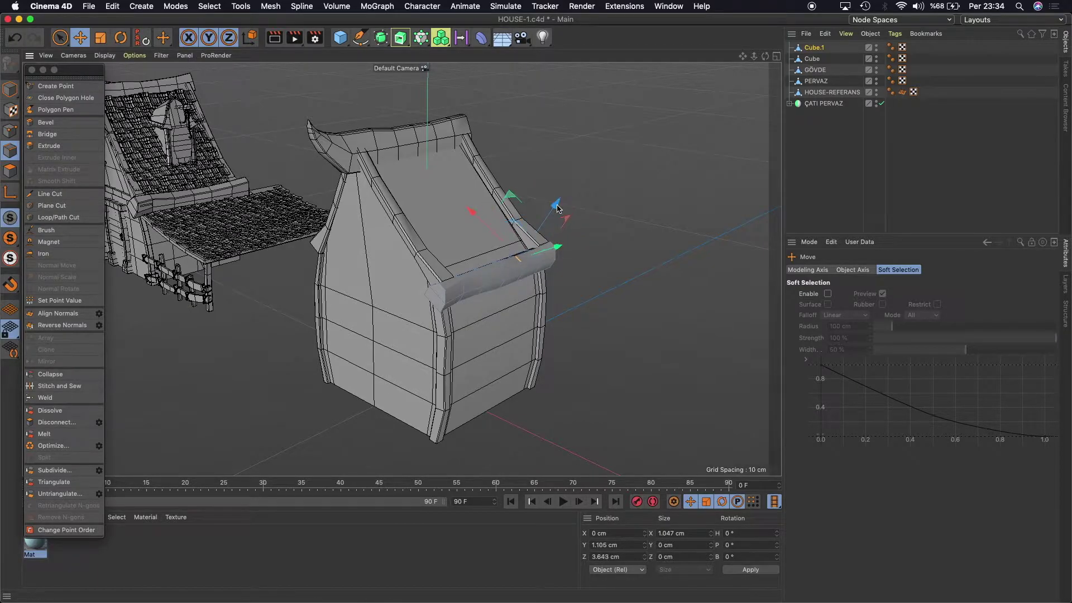
left_click(504, 267)
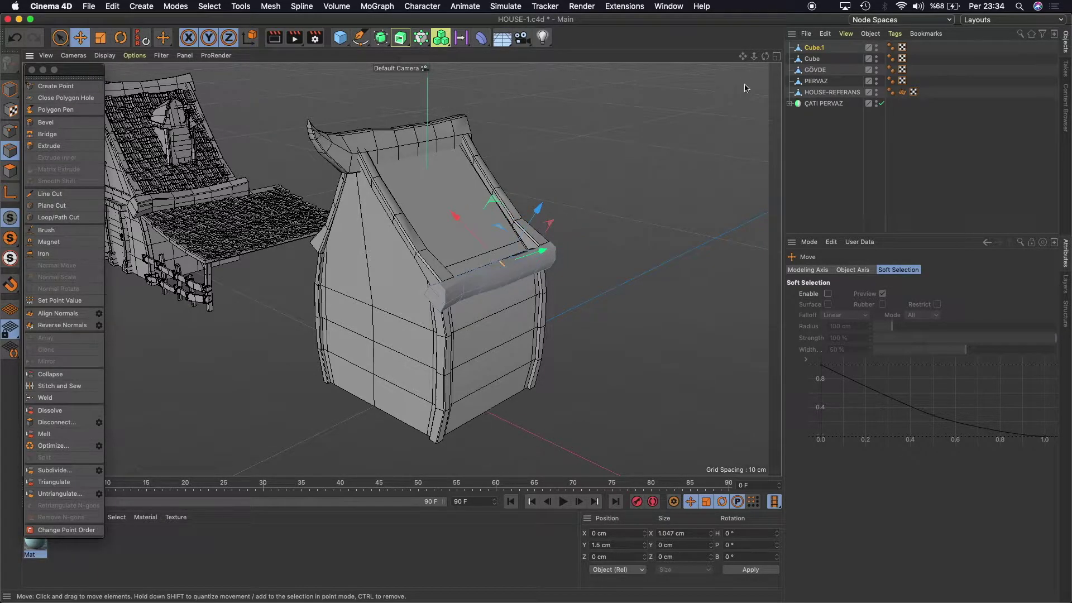
mouse_move(765, 56)
left_mouse_down()
mouse_move(539, 231)
mouse_move(529, 222)
left_mouse_up()
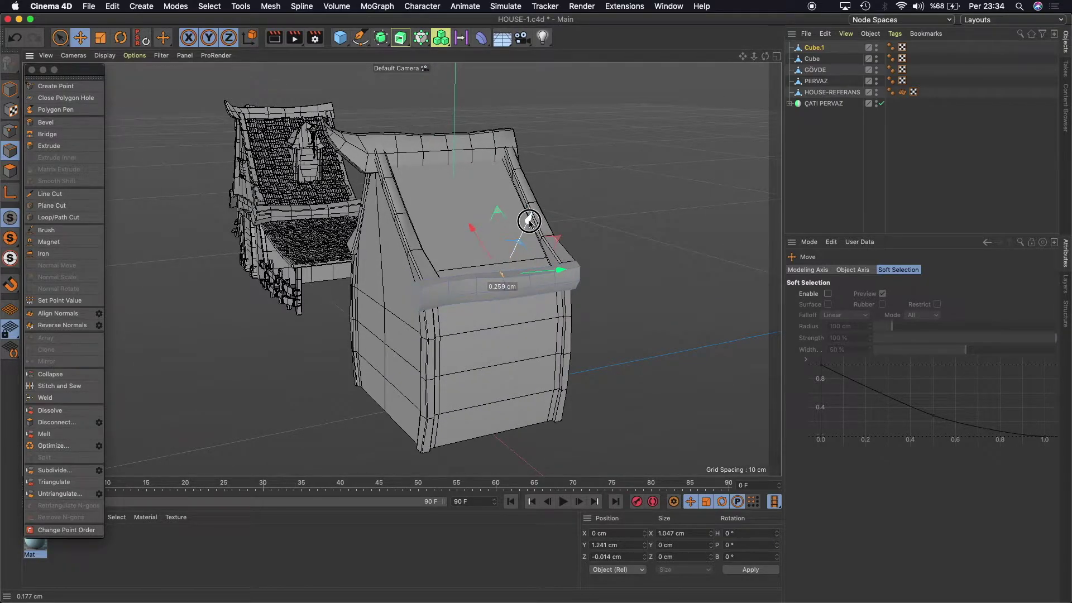
left_click_drag(529, 222, 526, 216)
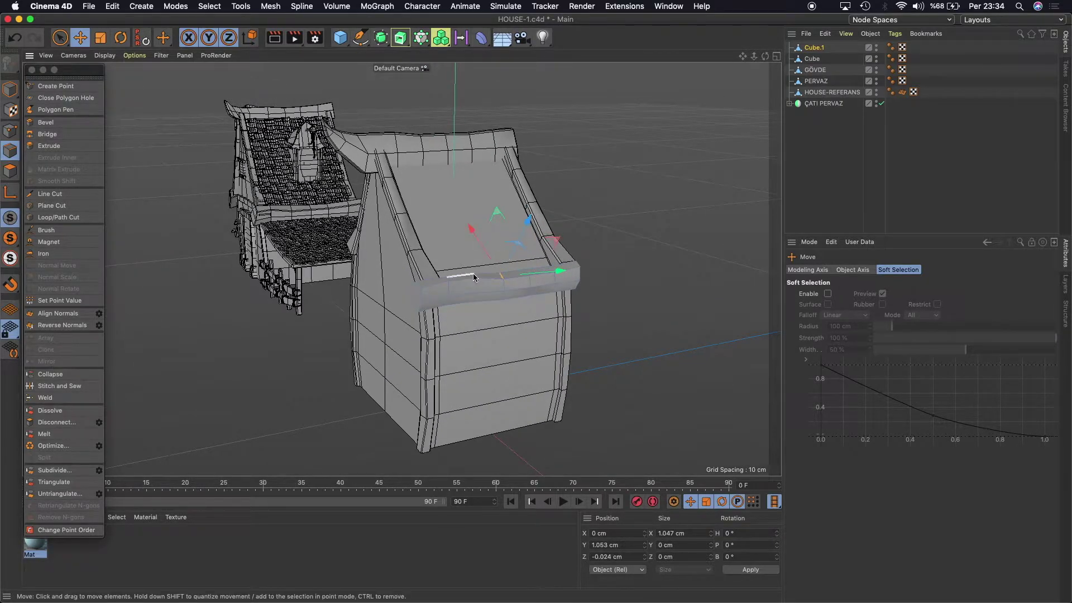
left_click_drag(475, 276, 501, 221)
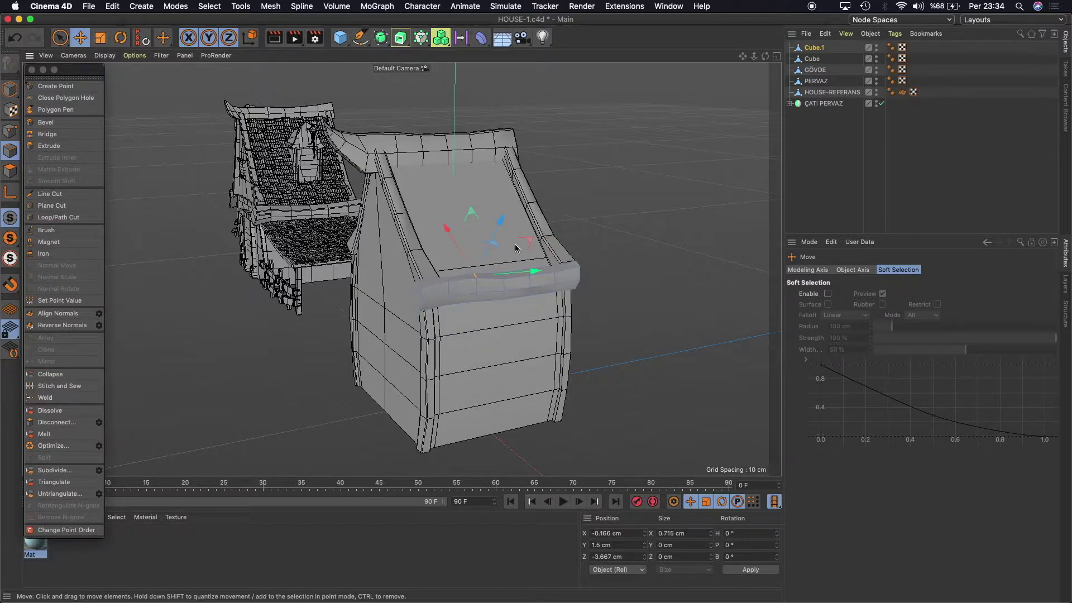
left_click_drag(501, 221, 501, 224)
left_click_drag(447, 279, 421, 307)
Shift the eave board's corner polygon sideways by 0.153 cm and inspect the board end.
left_click(10, 173)
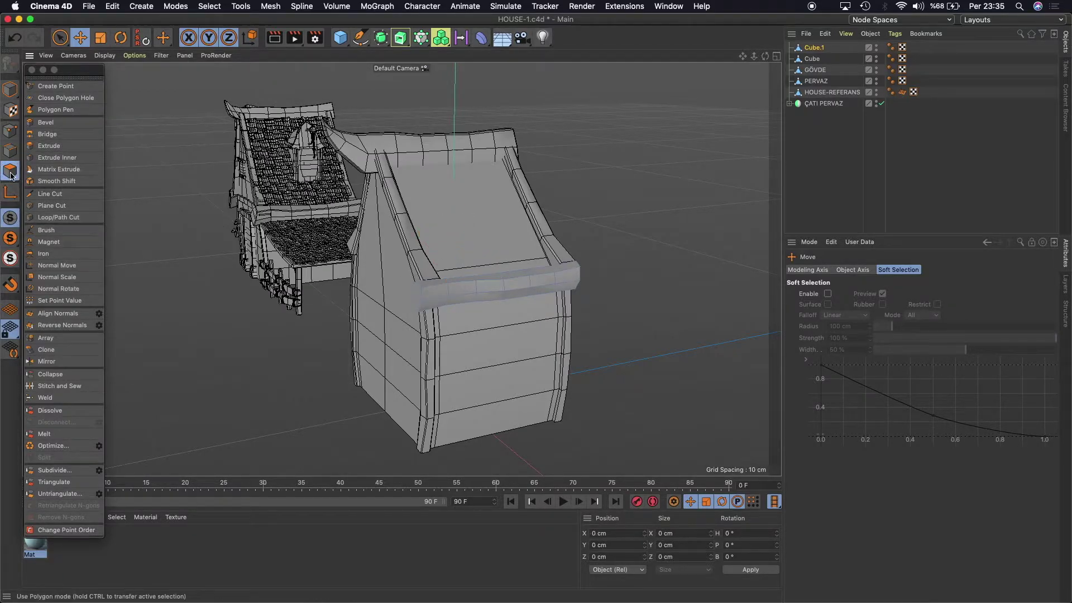
left_click(411, 301)
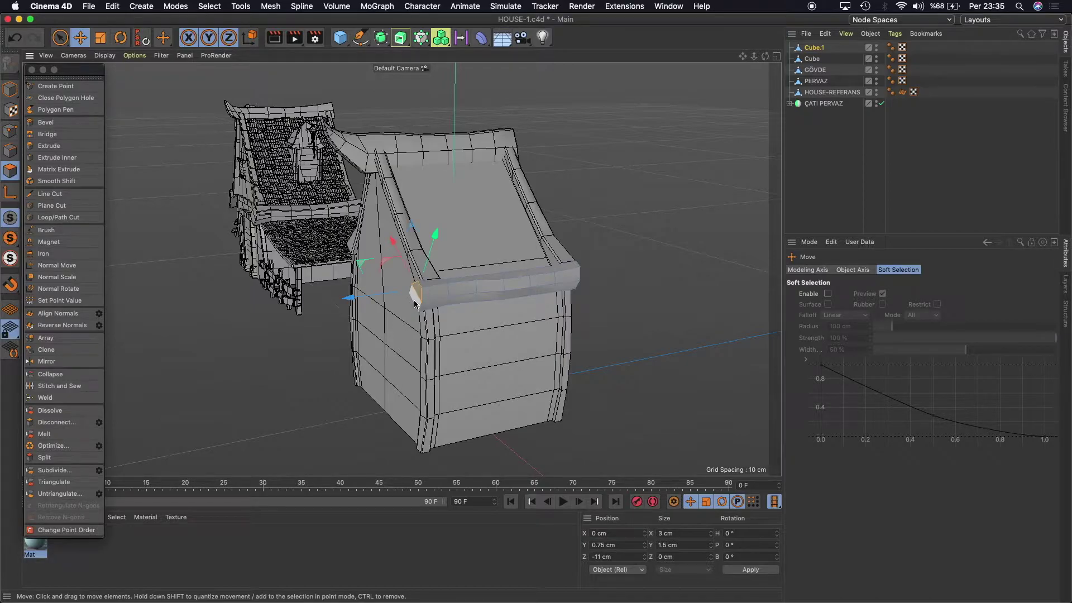
left_click_drag(444, 348, 446, 352)
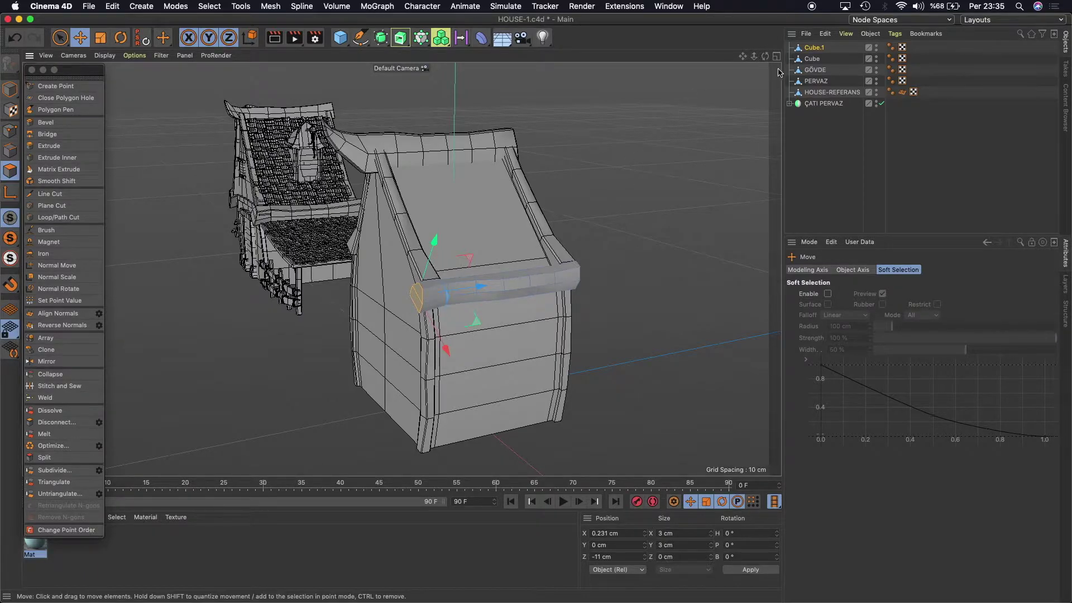
left_click_drag(765, 55, 726, 61)
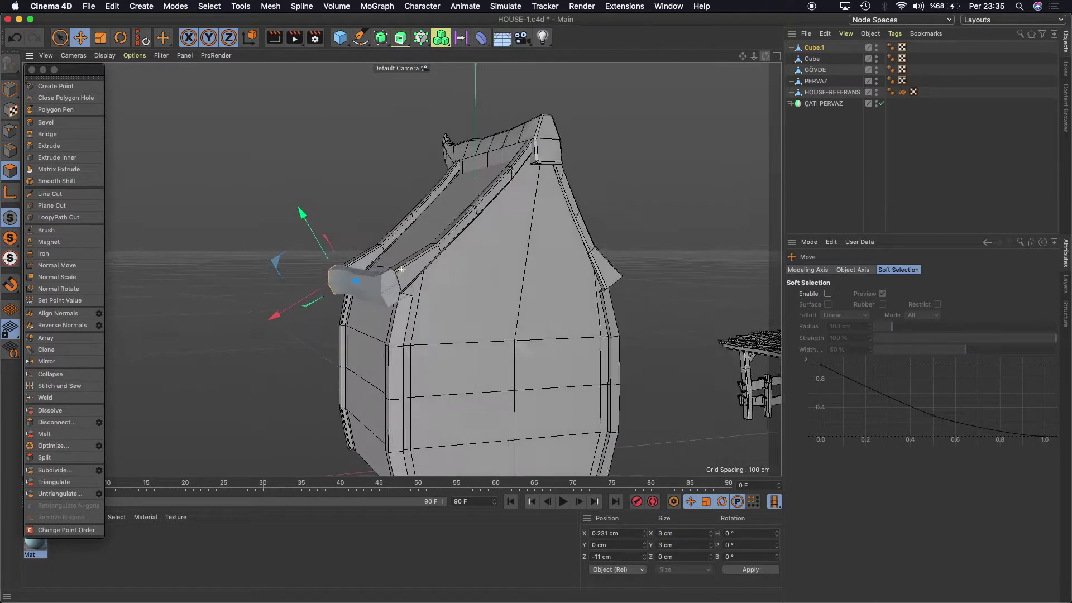
left_click_drag(401, 269, 402, 269, "alt")
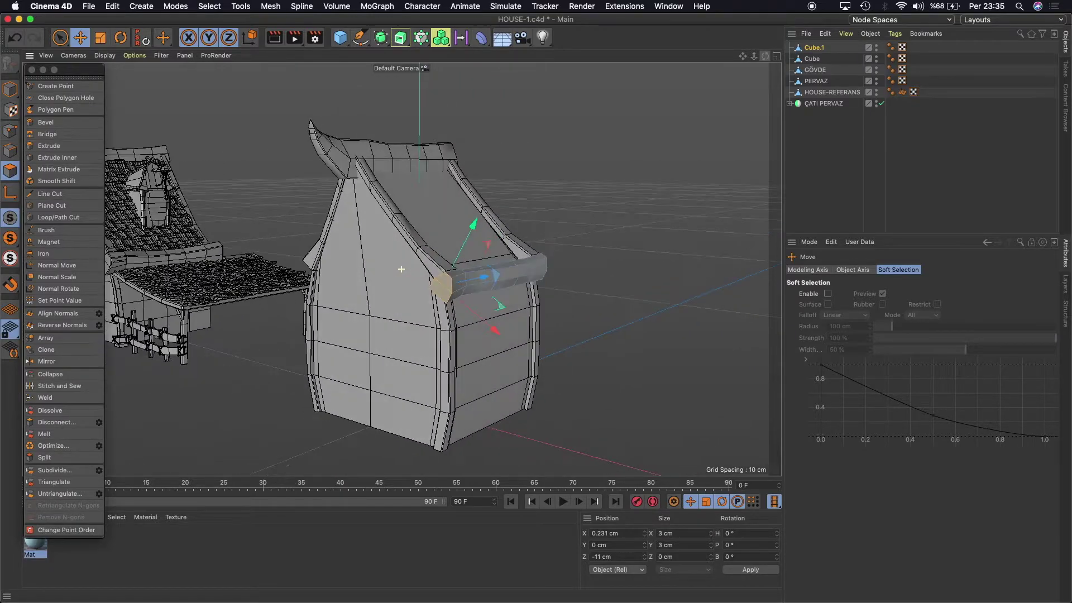
Select edges along the eave board and nudge them slightly to follow the roof line.
left_click(11, 151)
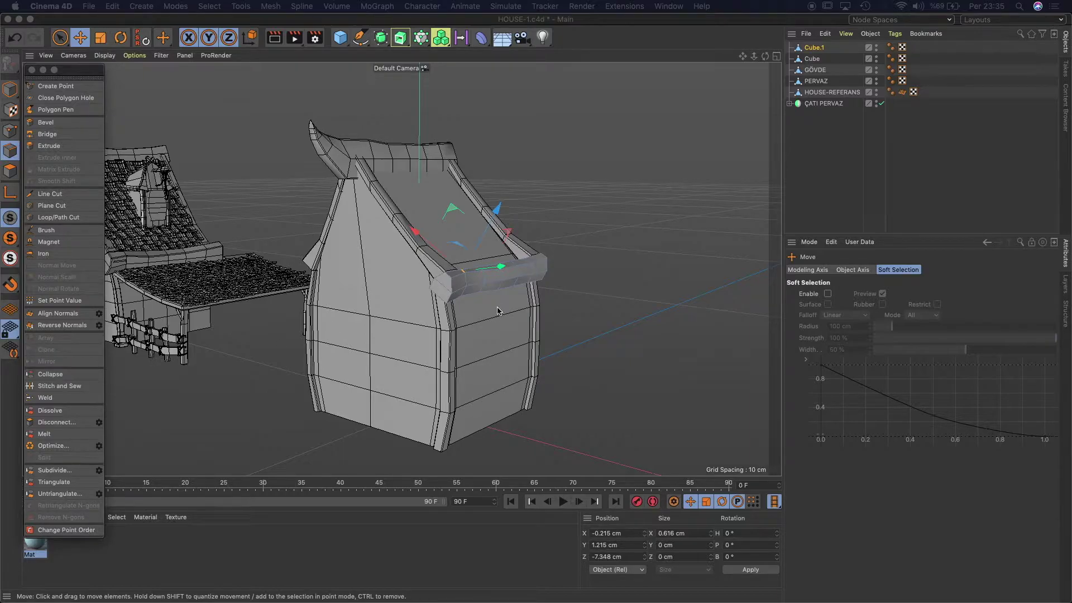
left_click(534, 272)
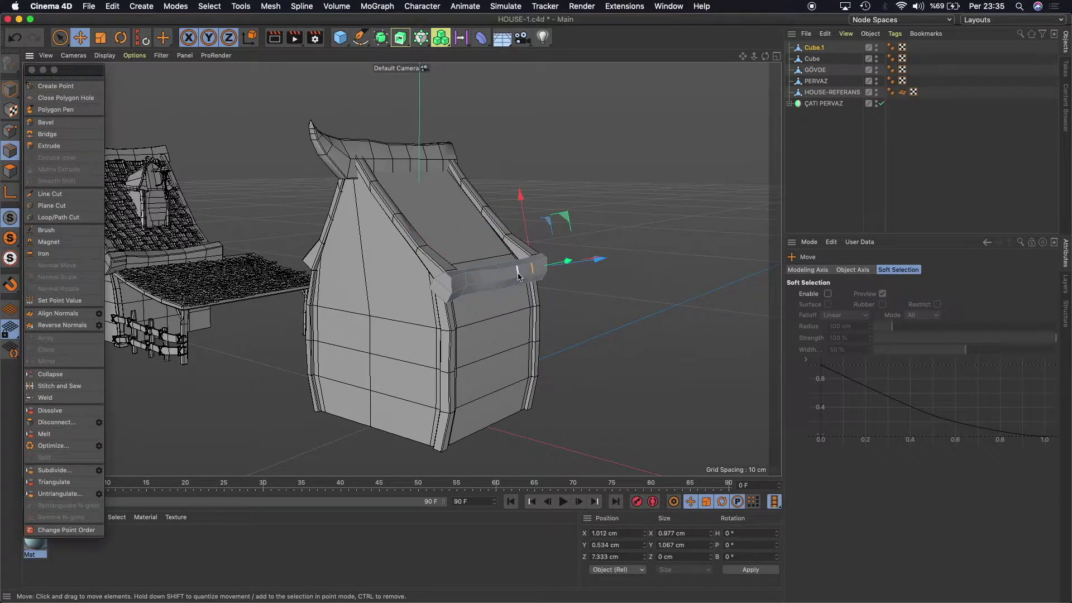
left_click(516, 285, "shift")
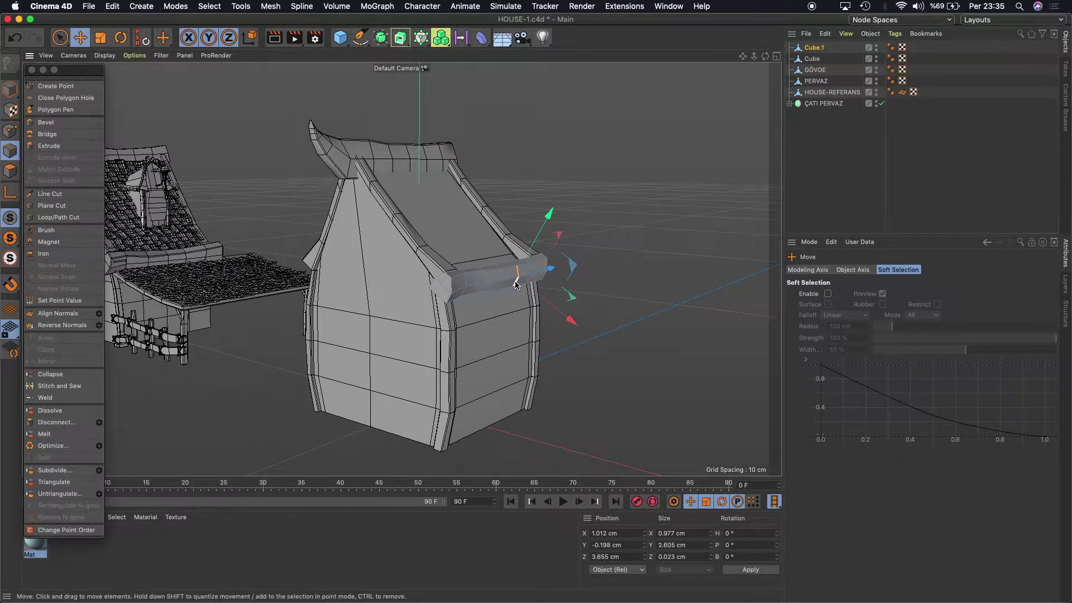
left_click_drag(573, 321, 568, 313)
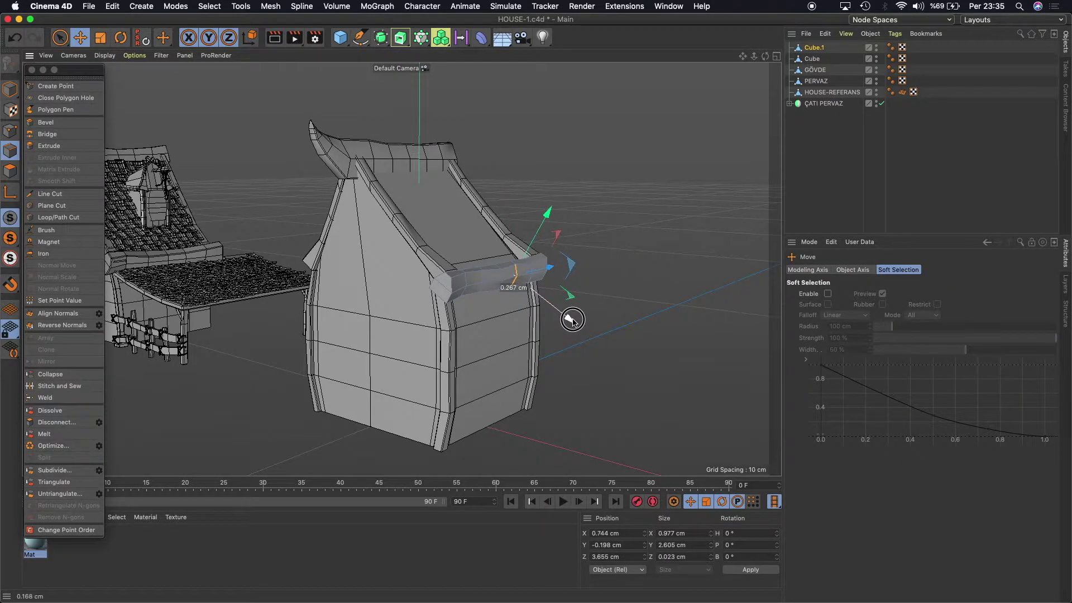
scroll(531, 268, "down", 5)
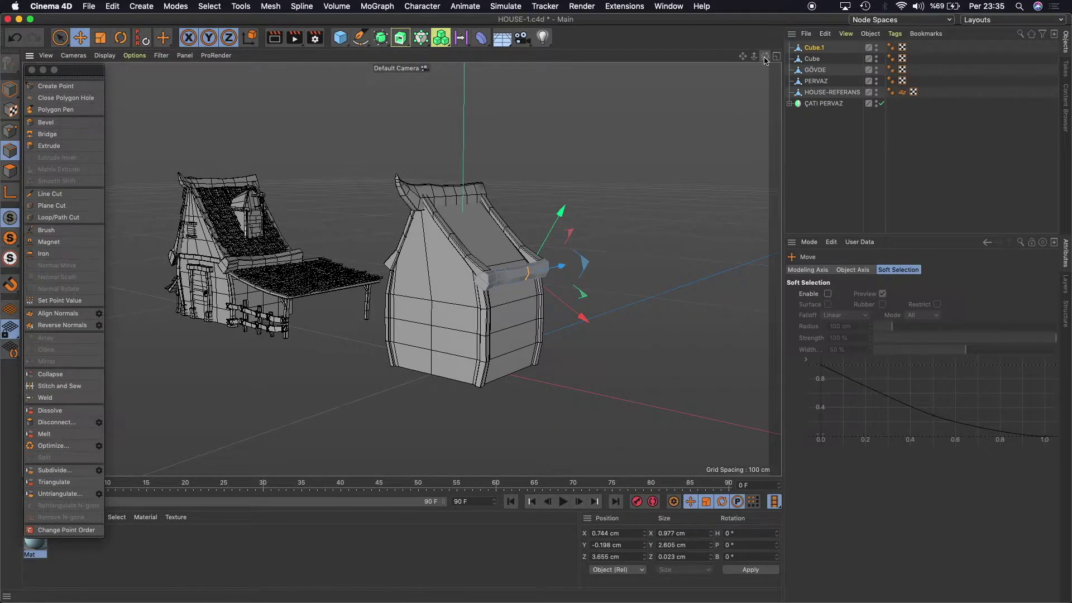
left_click_drag(765, 56, 400, 269)
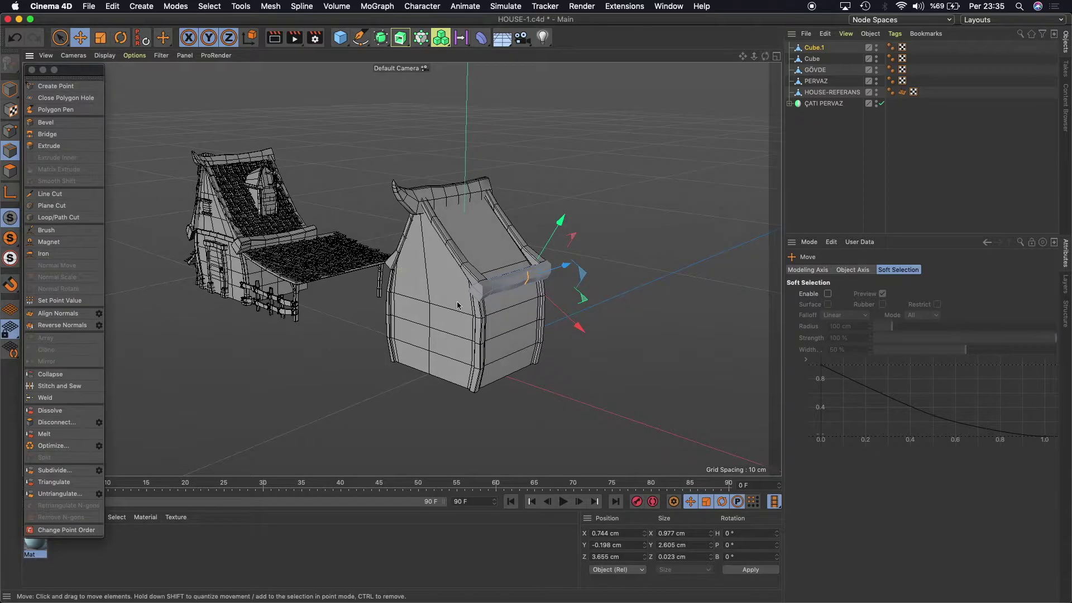
scroll(535, 292, "up", 2)
scroll(535, 293, "up", 2)
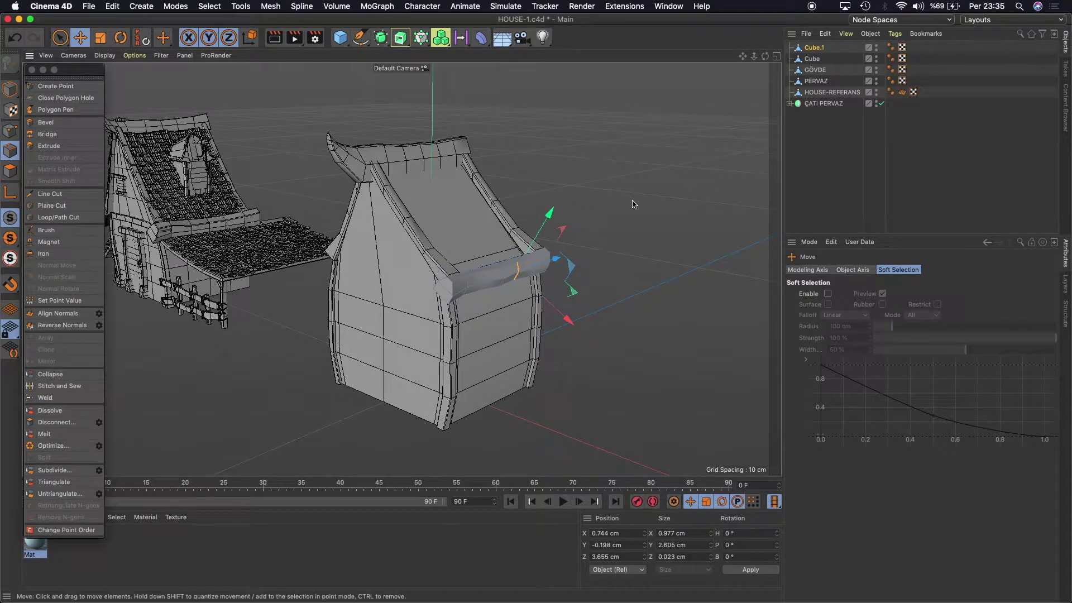
mouse_move(401, 269)
left_mouse_down("alt")
mouse_move(490, 268)
mouse_move(440, 343)
left_mouse_up("alt")
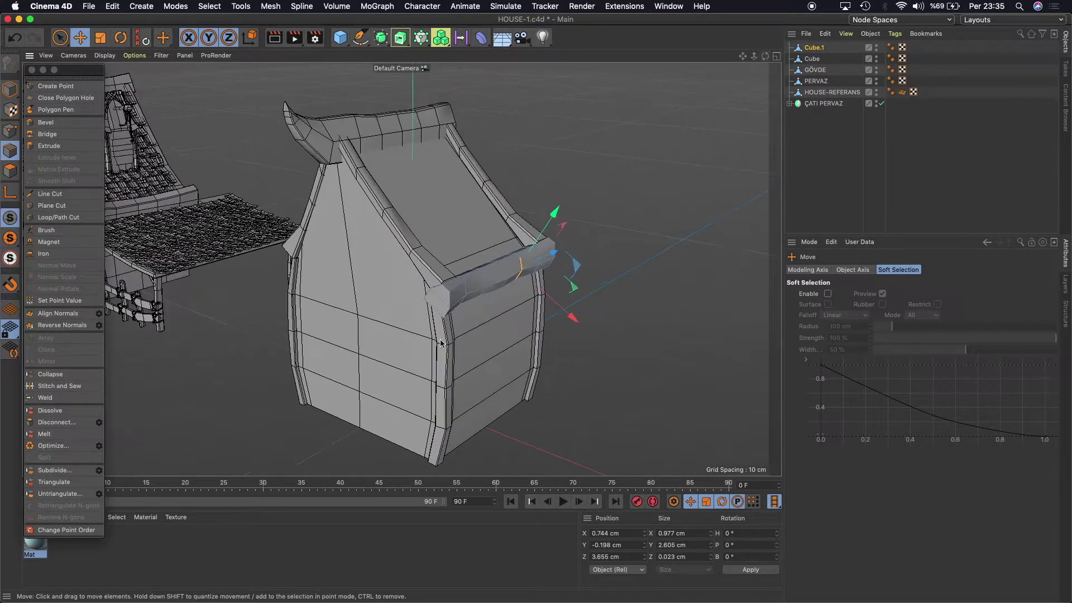
Loop-select the ledge edges along the eave board, extending the selection to its left end.
double_click(456, 290)
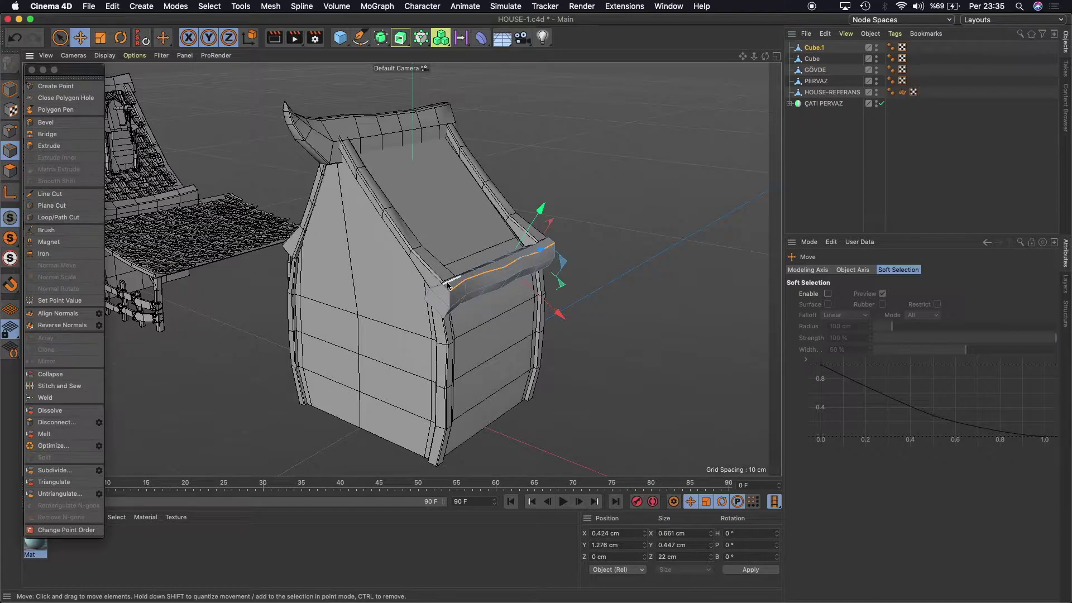
left_click(447, 285, "shift")
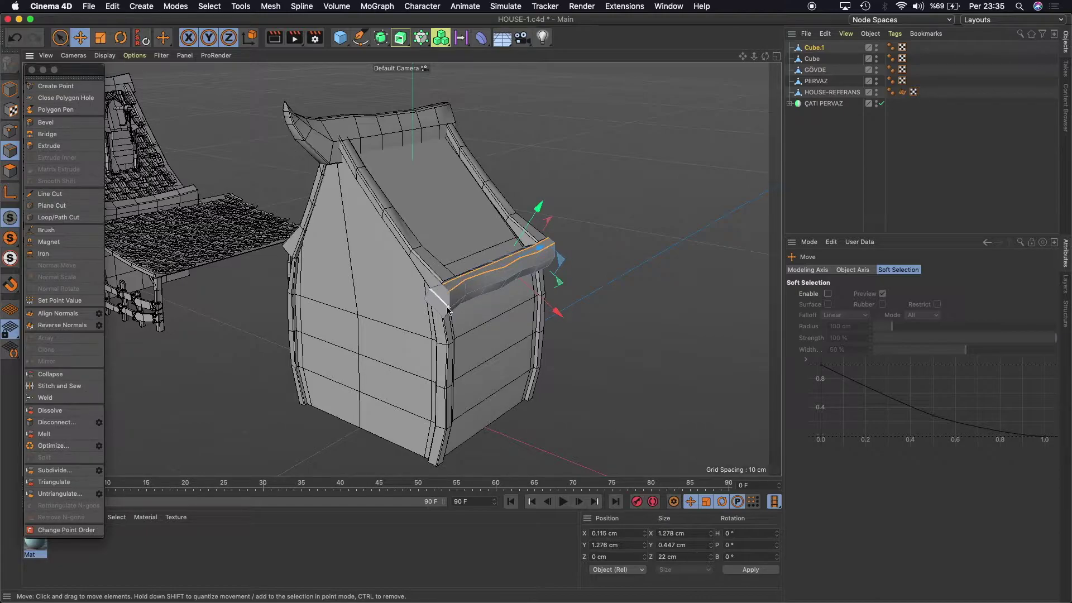
left_click(451, 303, "shift")
left_click(436, 291, "shift")
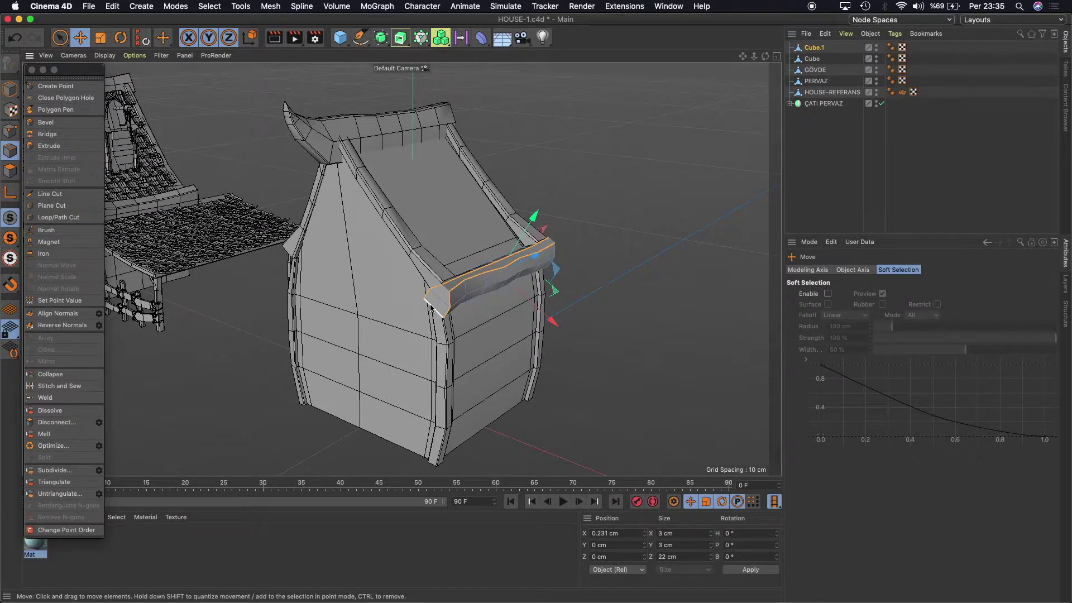
mouse_move(767, 58)
left_mouse_down()
mouse_move(400, 269)
mouse_move(681, 168)
left_mouse_up()
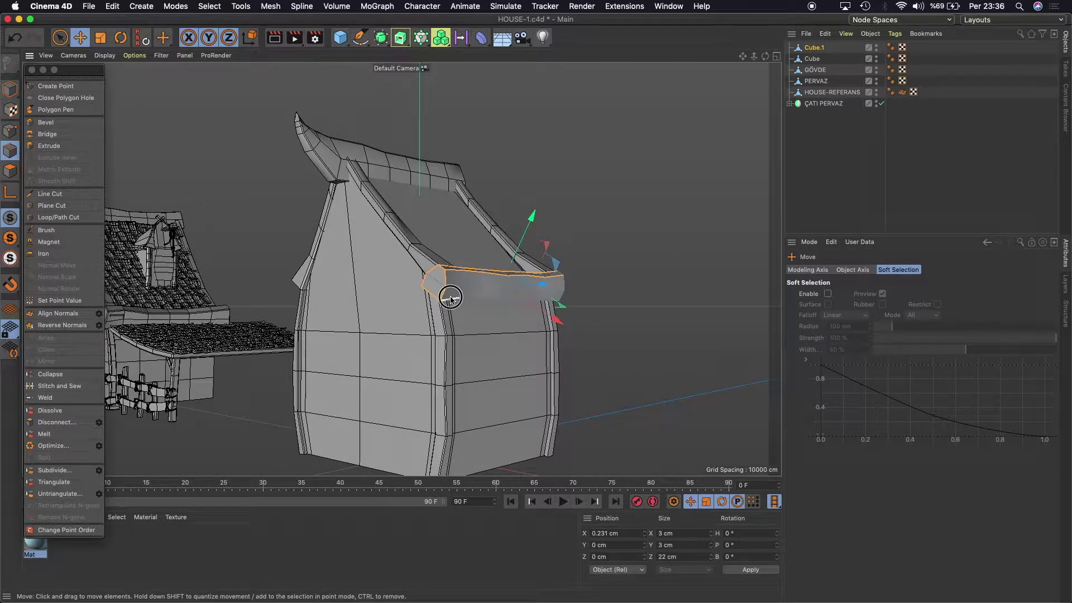
mouse_move(765, 57)
left_mouse_down()
mouse_move(401, 269)
mouse_move(513, 331)
left_mouse_up()
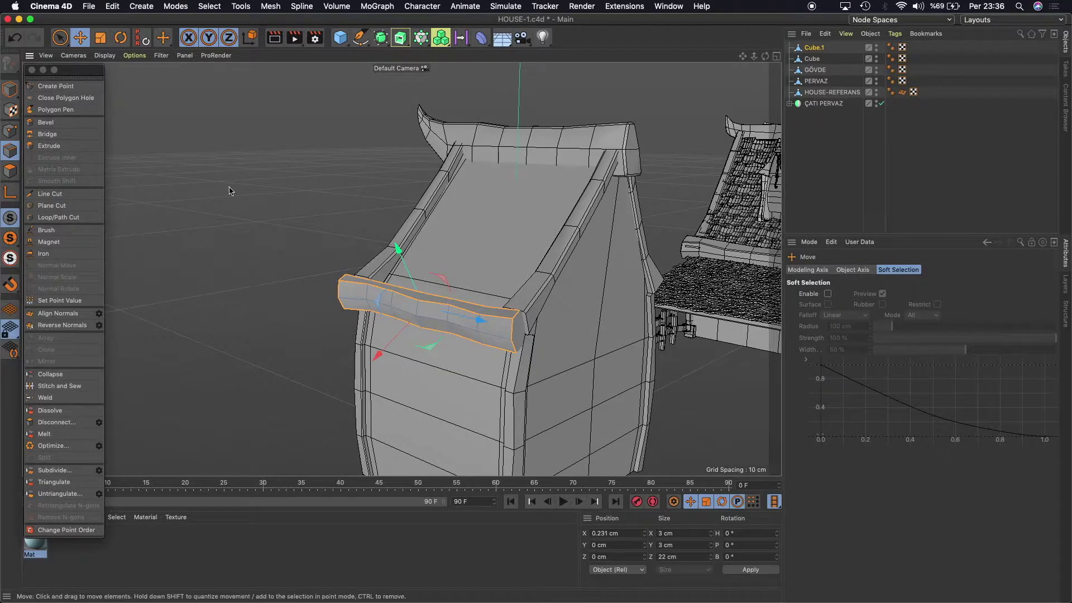
left_click(43, 124)
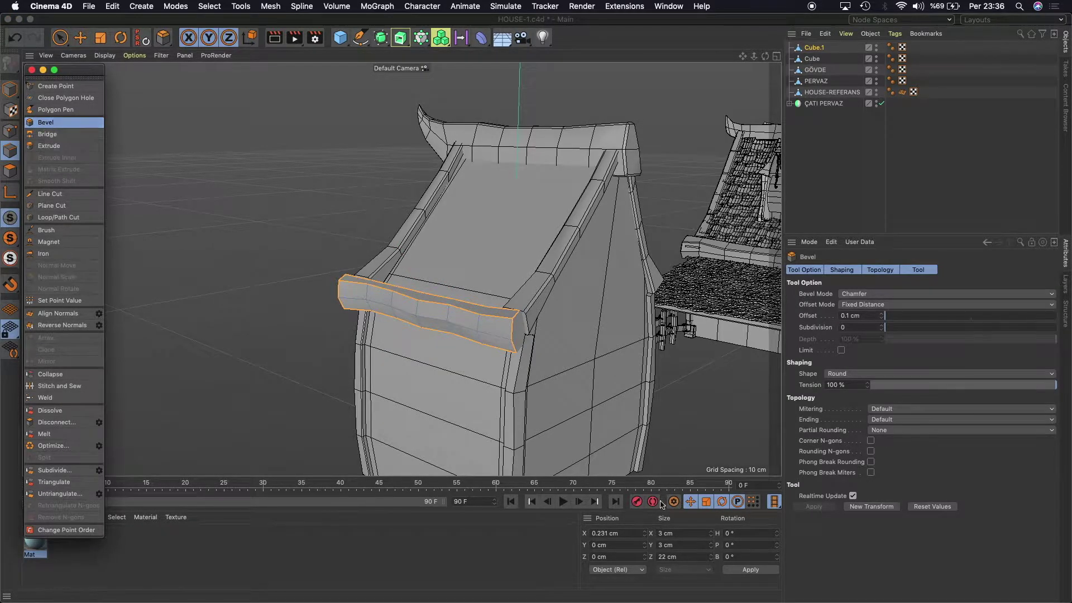
Chamfer the selected eave board edges with a 0.1 cm bevel offset.
left_click(862, 316)
key("Return")
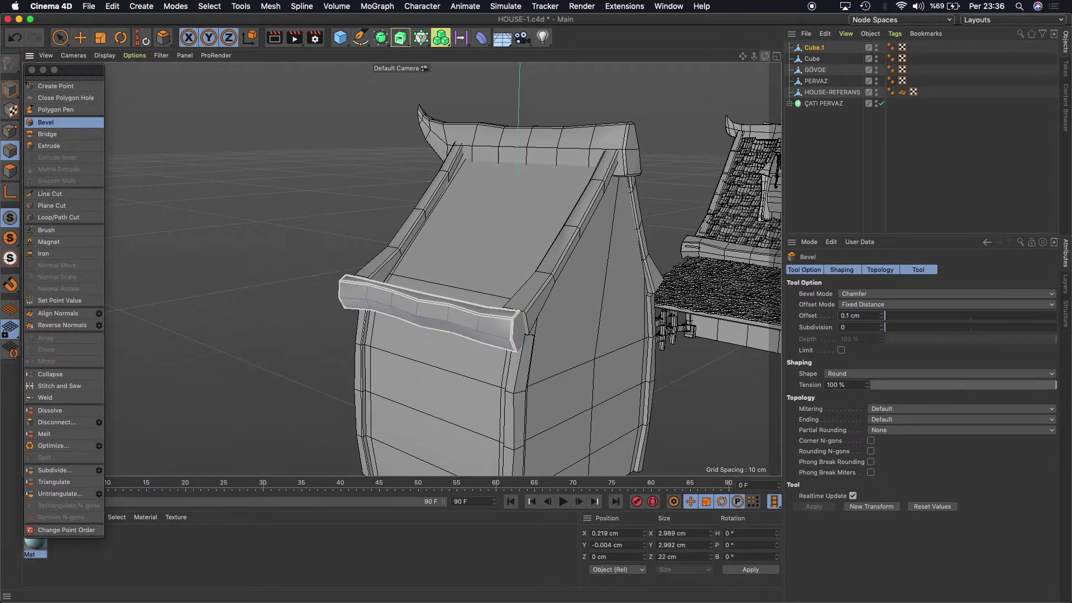
left_click_drag(760, 61, 401, 270)
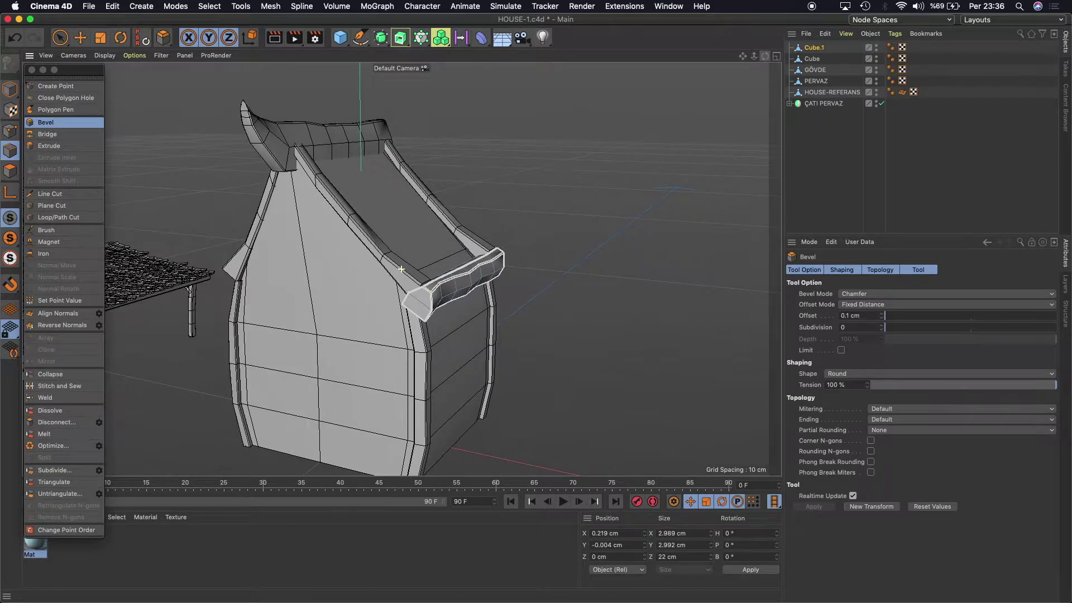
left_click_drag(742, 56, 688, 73)
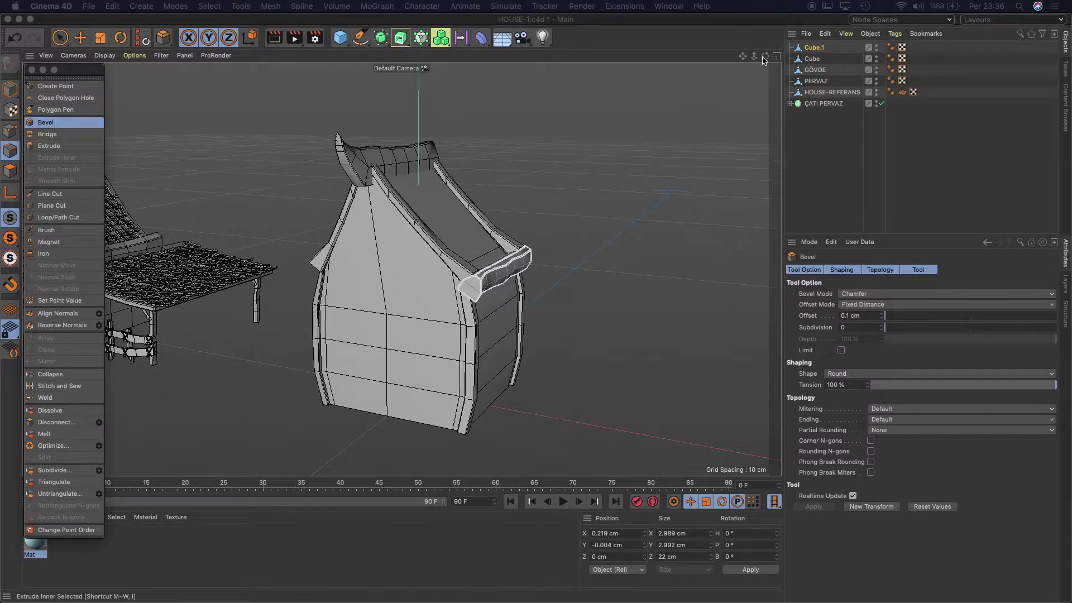
mouse_move(742, 56)
left_mouse_down()
mouse_move(726, 75)
mouse_move(760, 59)
mouse_move(403, 269)
left_mouse_up()
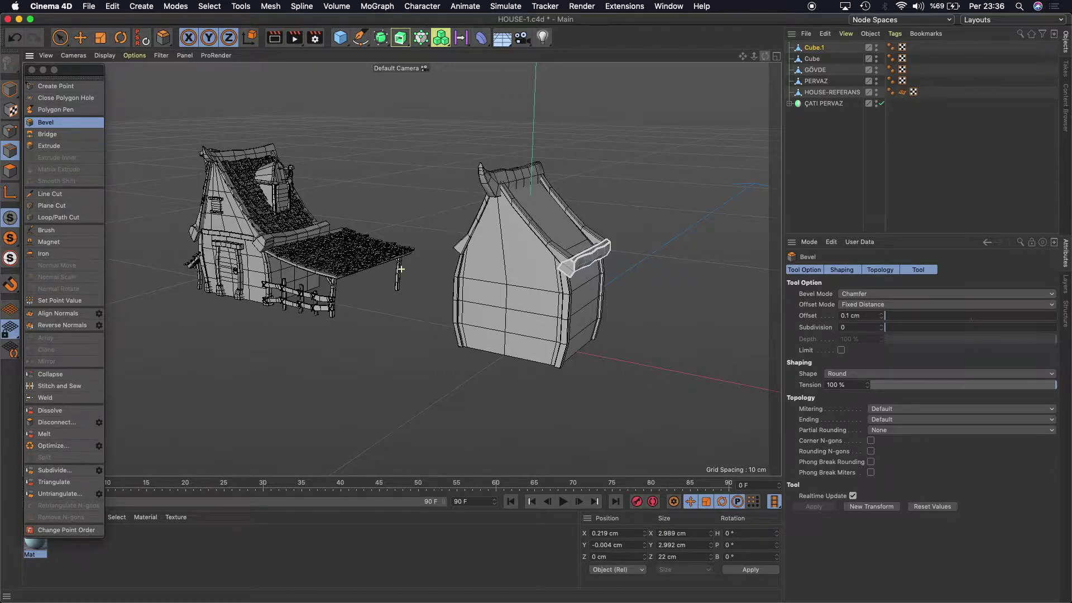
left_click_drag(401, 269, 401, 269)
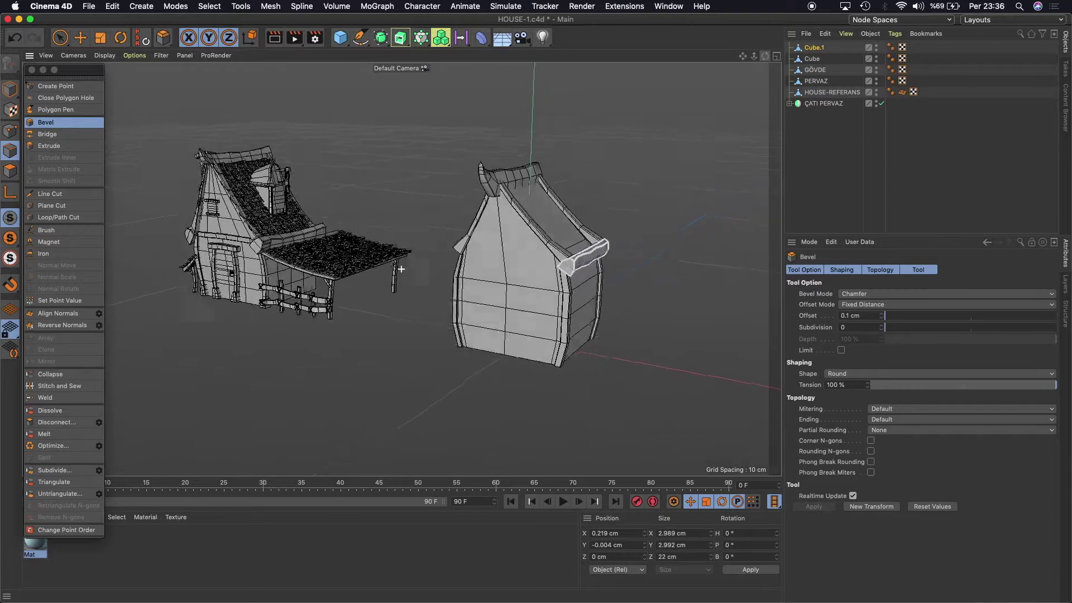
left_click(79, 38)
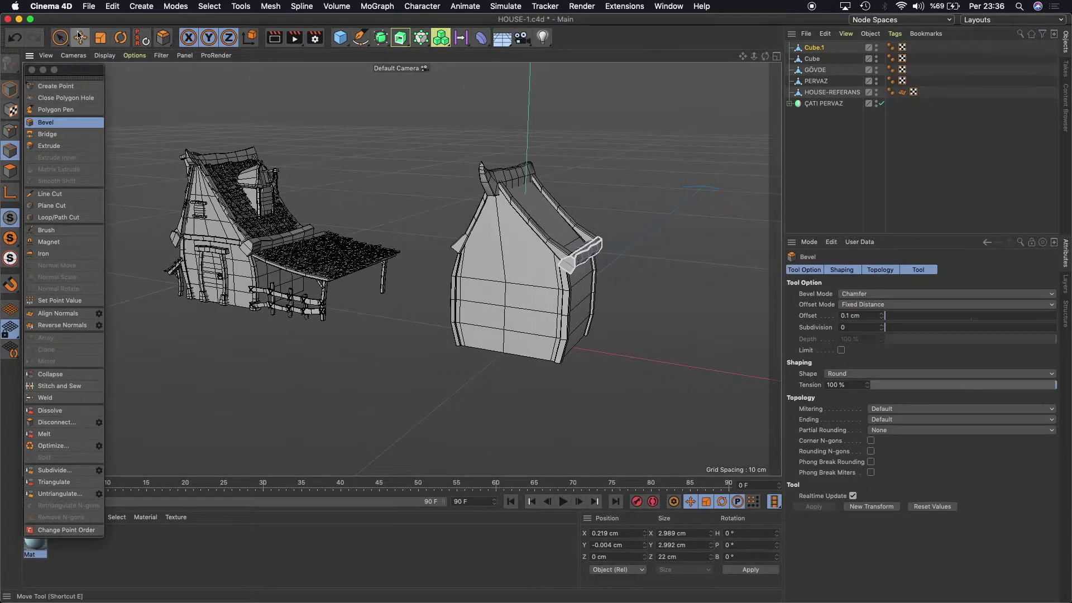
Rename the Cube.1 eave board object to ÇATI KOLON.
left_click(10, 90)
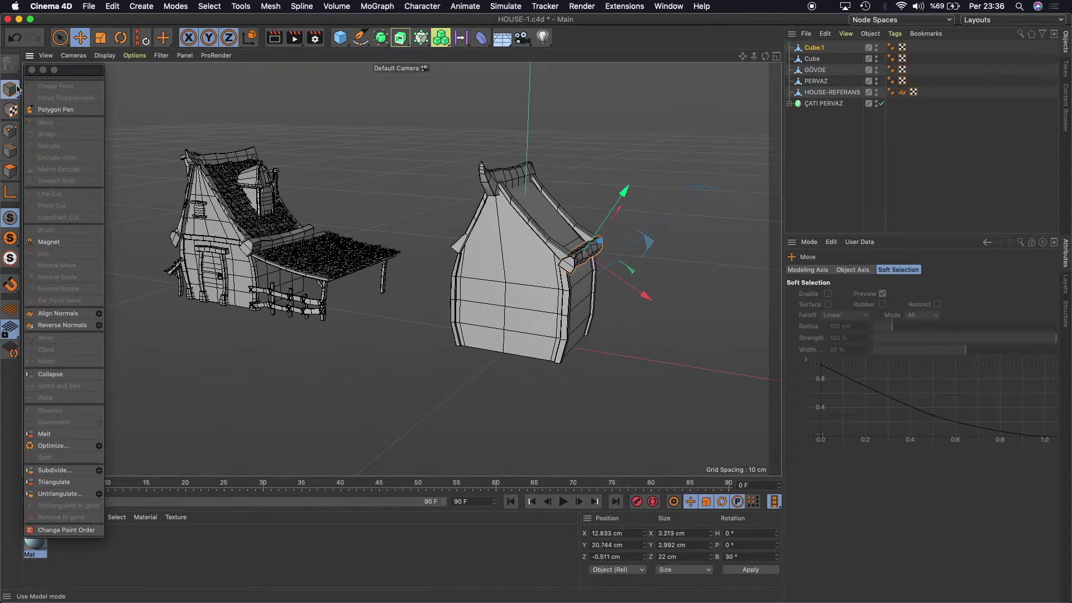
left_click(815, 48)
double_click(816, 49)
type("ÇATI KE")
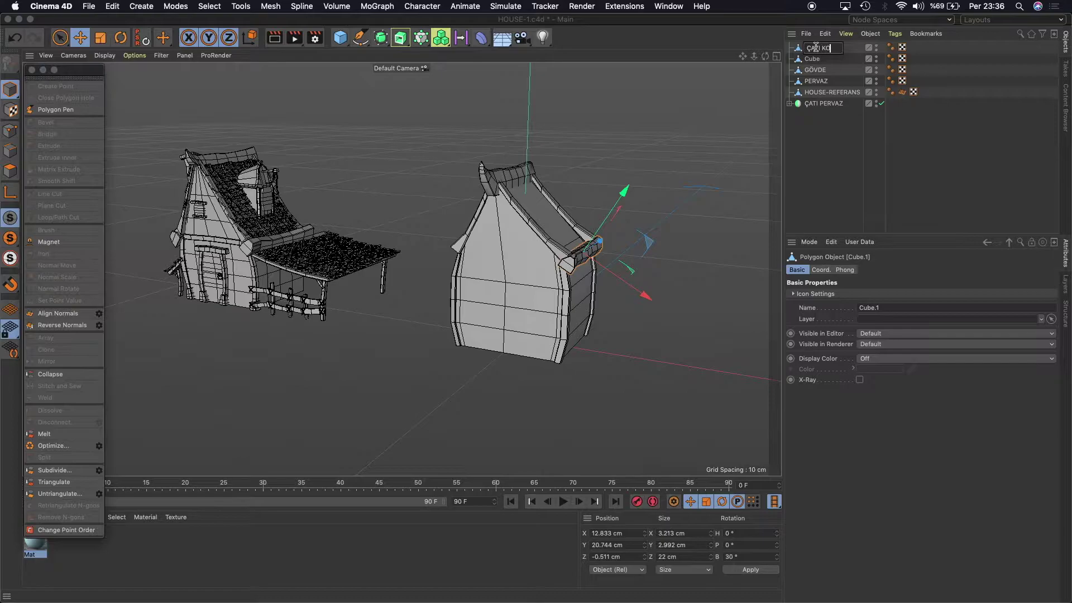
type("LON")
key("Return")
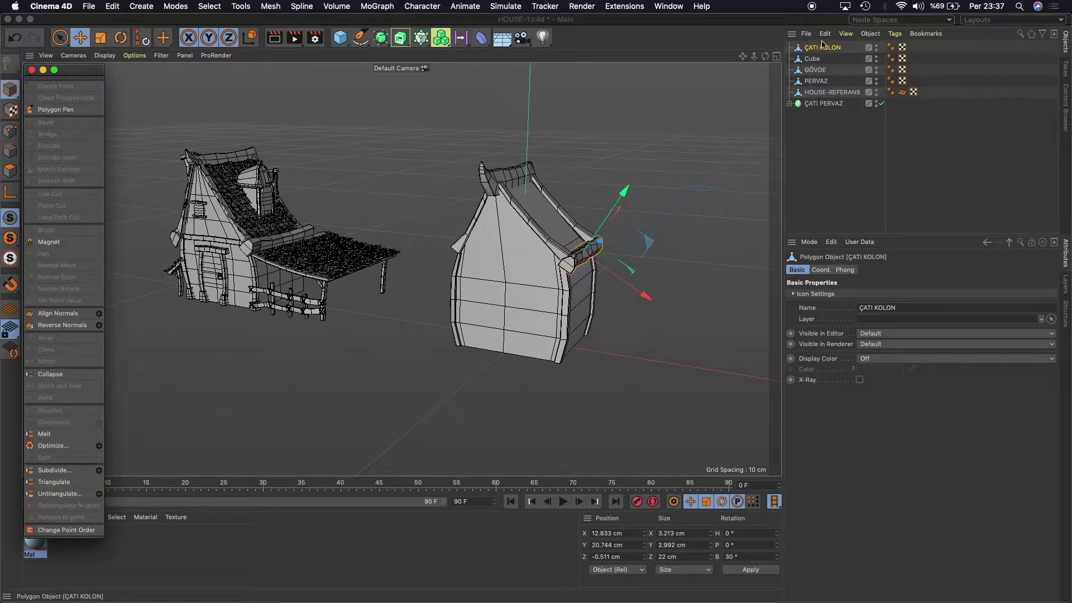
Rename the Cube ridge cap object to ÇATI KOLON UST.
left_click(813, 60)
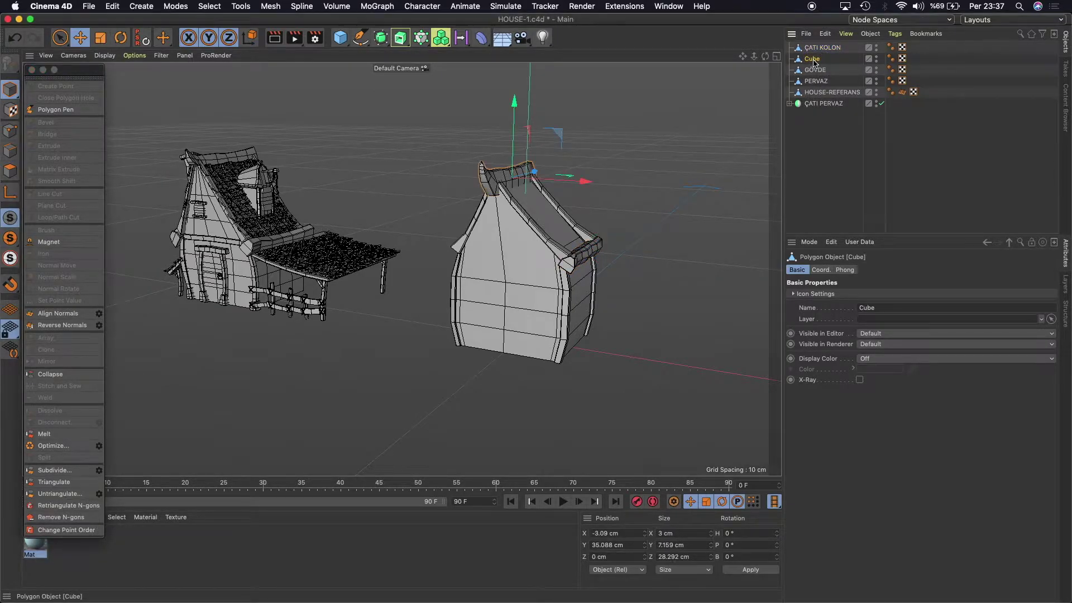
double_click(813, 60)
key("BackSpace")
type("ÇATI KOL")
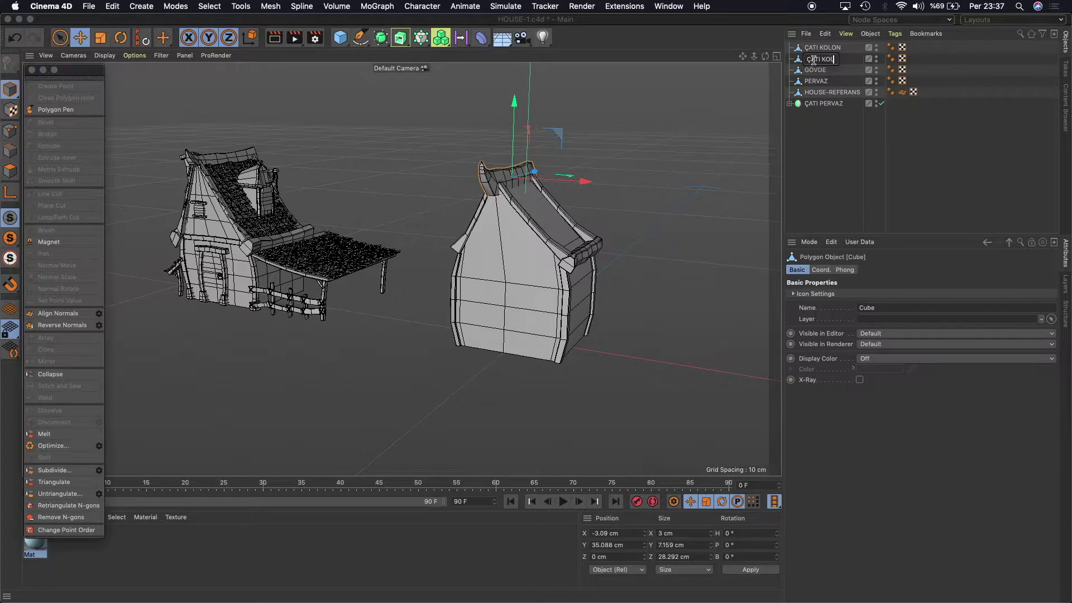
type("ON UST")
key("Return")
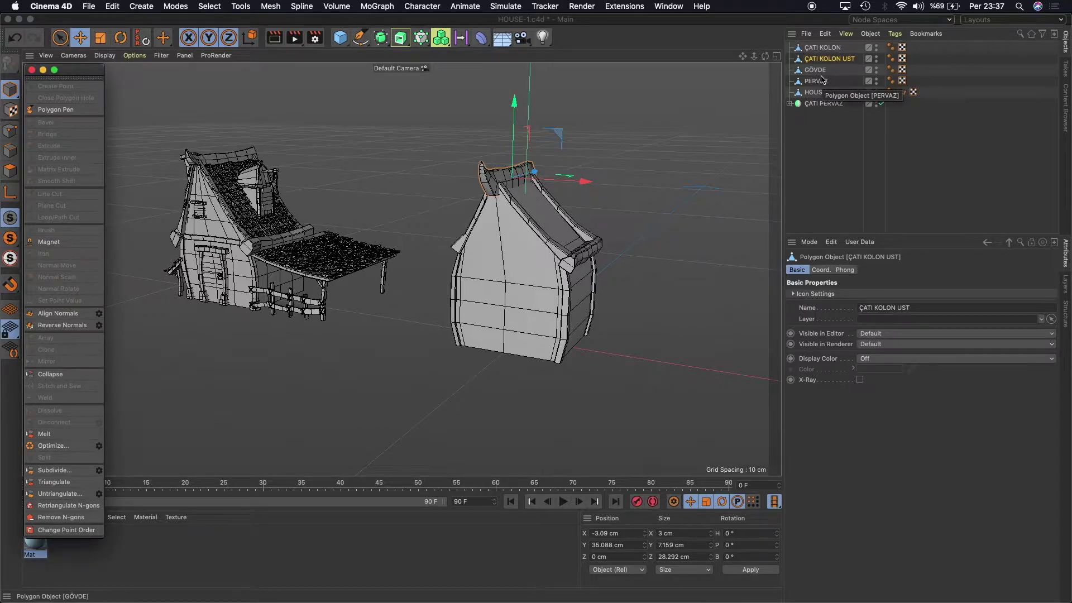
left_click(825, 47)
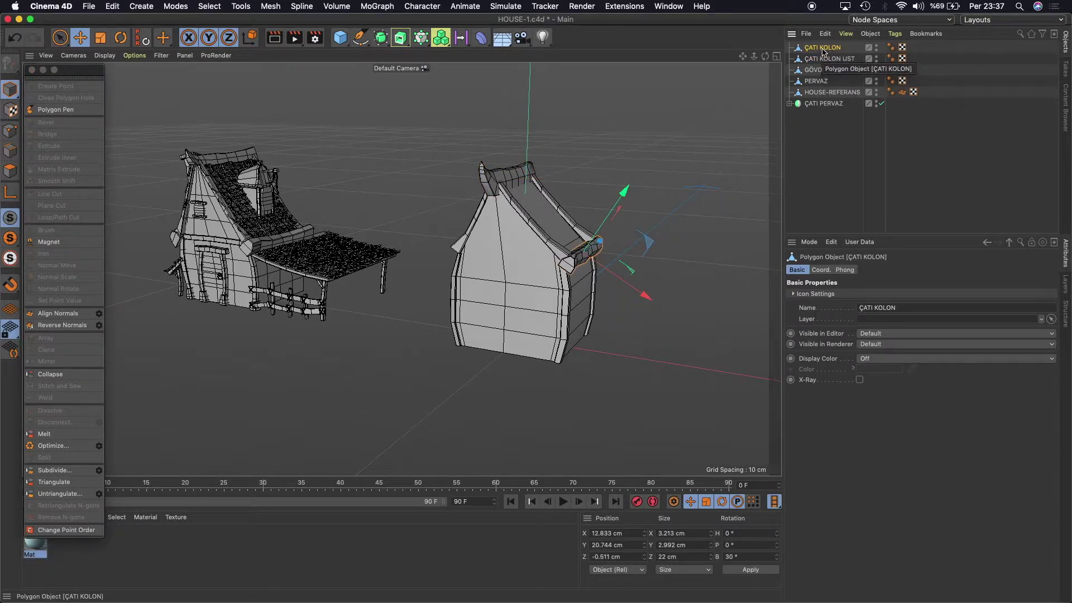
Duplicate the ÇATI KOLON board and move the copy along world X to the opposite eave.
left_click(825, 33)
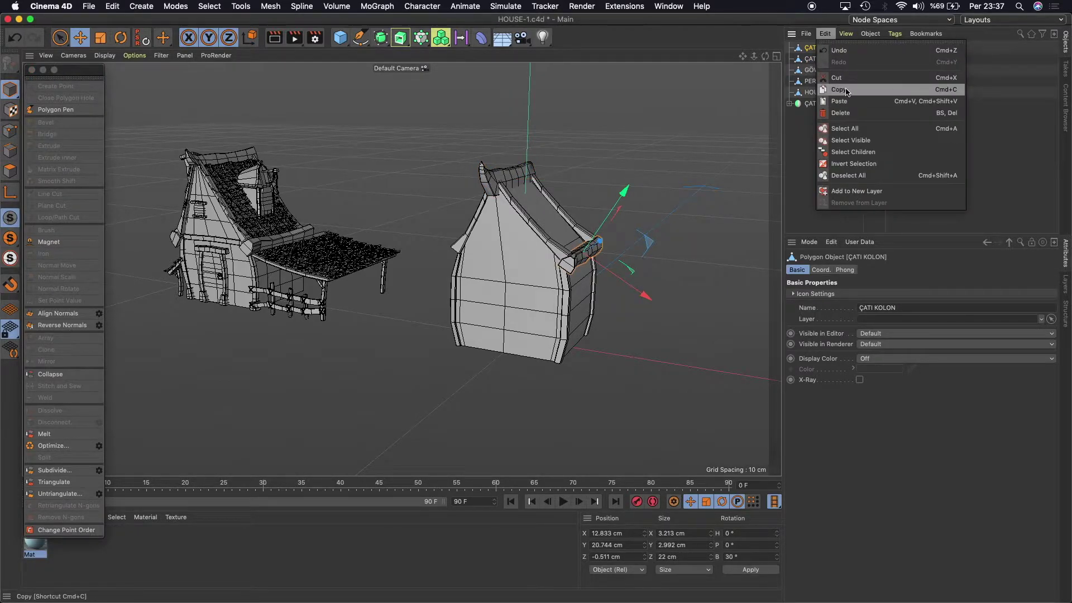
left_click(839, 90)
left_click(825, 34)
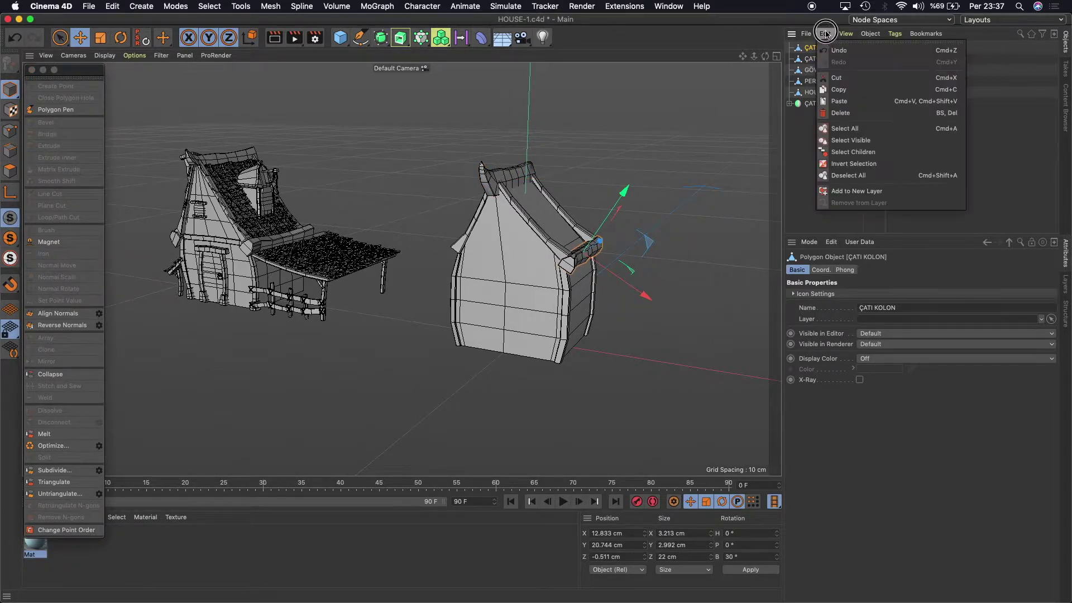
left_click(845, 102)
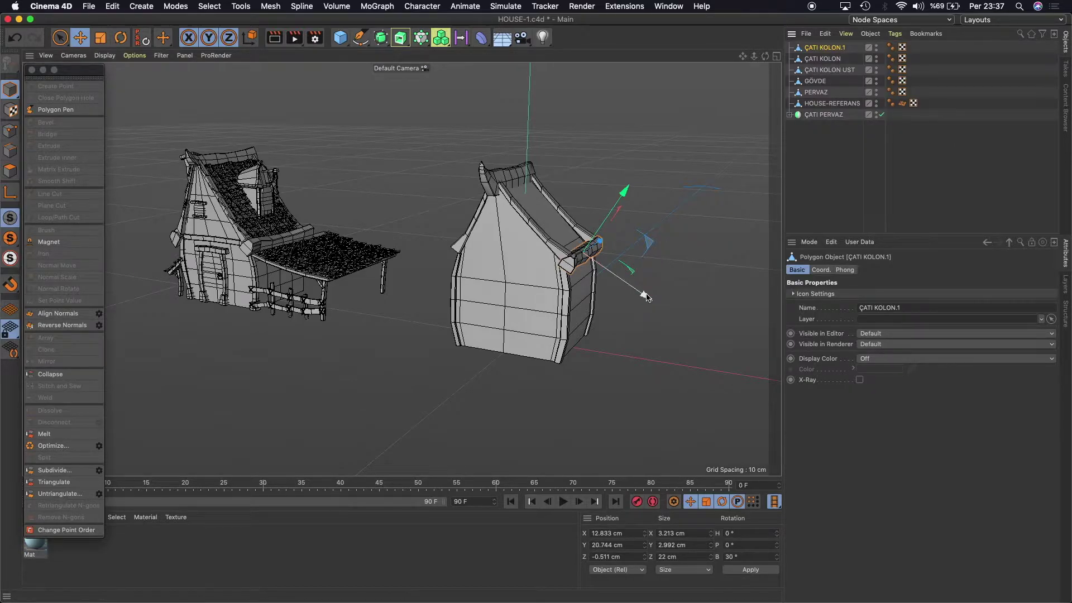
key("w")
left_click_drag(657, 259, 547, 236)
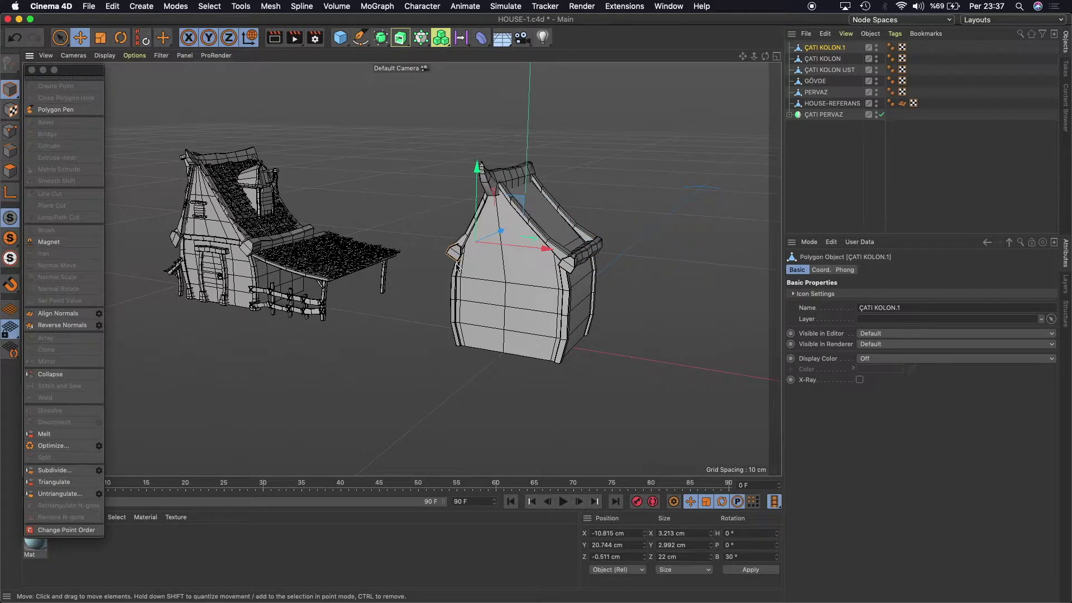
scroll(640, 129, "up", 3)
scroll(639, 128, "up", 3)
left_click_drag(766, 56, 751, 59)
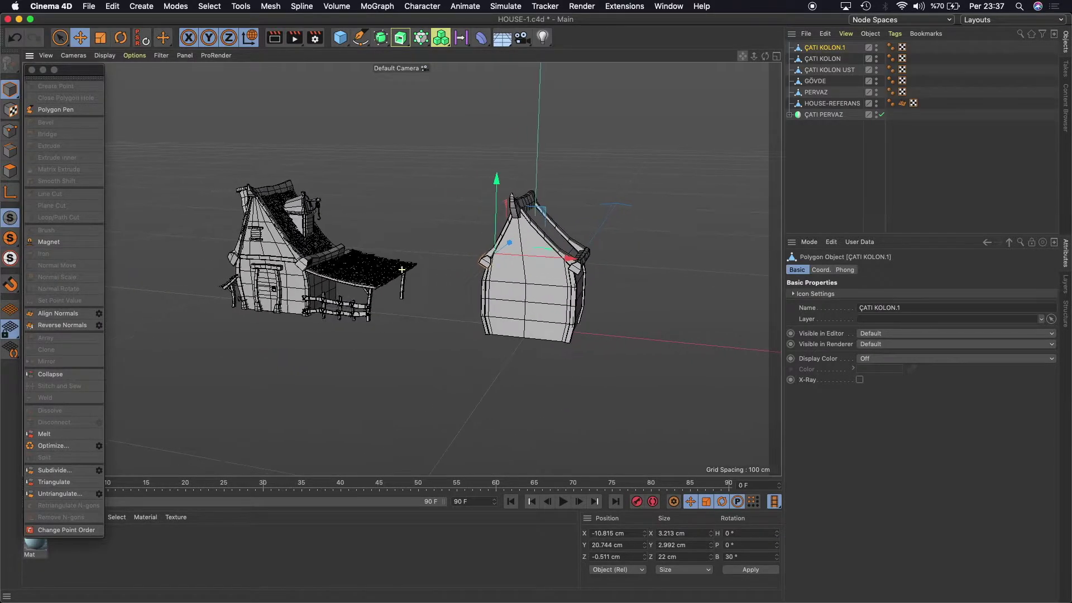
scroll(401, 270, "up", 5)
Set the copy's bank rotation to -50°, stepping through -30° and -40°.
left_click(250, 38)
left_click(739, 558)
type("-30")
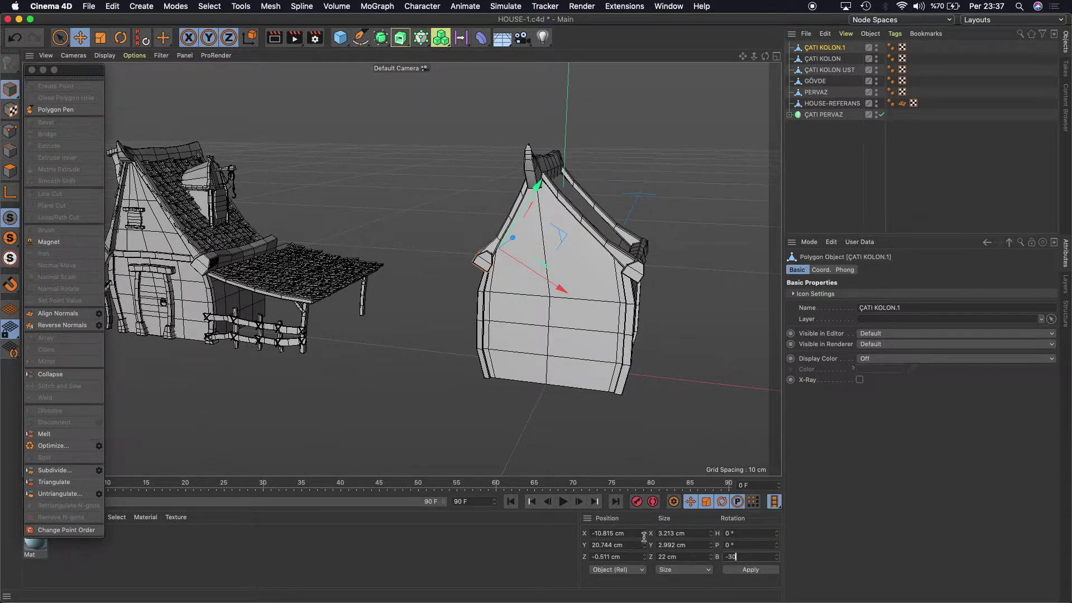
key("Return")
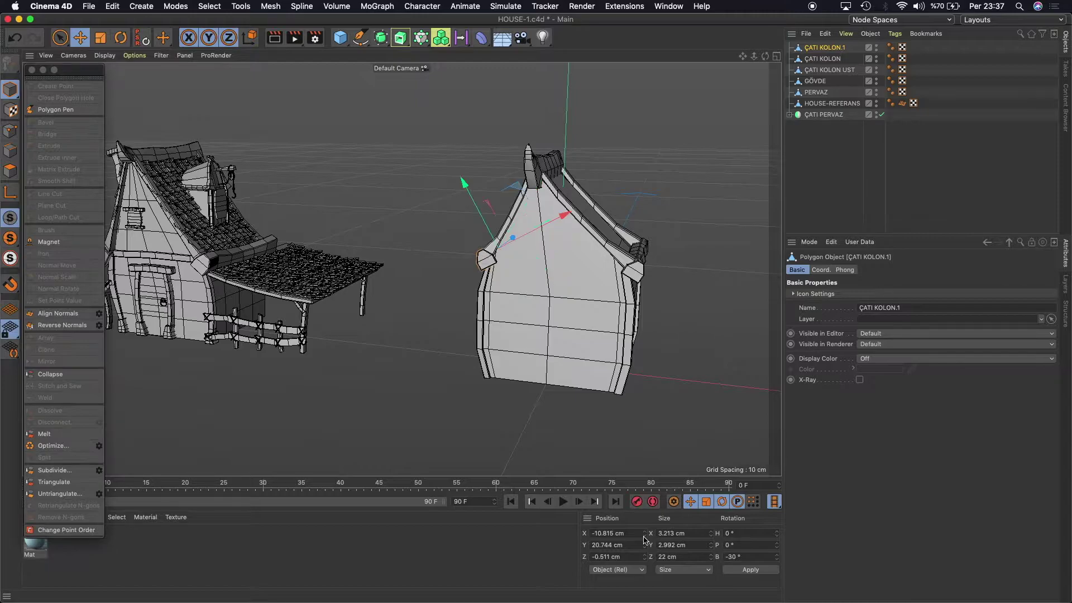
scroll(545, 465, "down", 2)
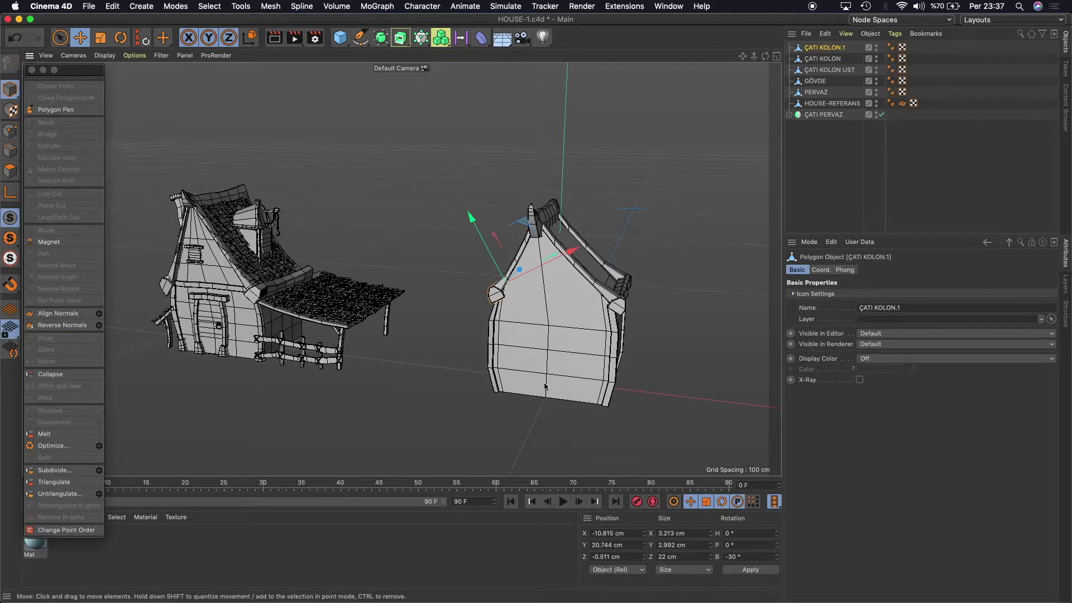
left_click(747, 558)
type("-40")
key("Return")
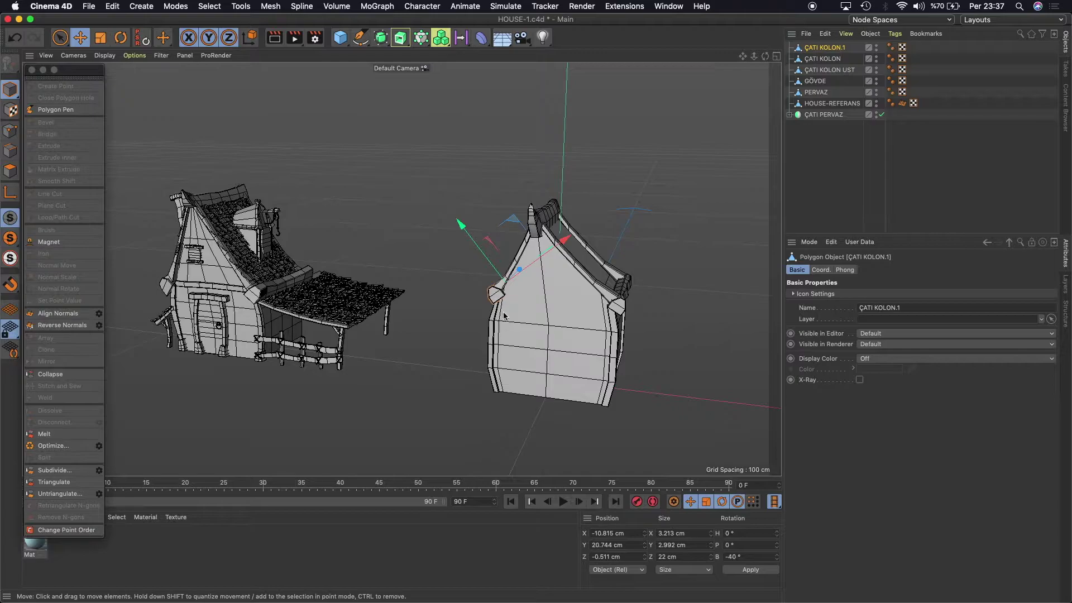
left_click(740, 557)
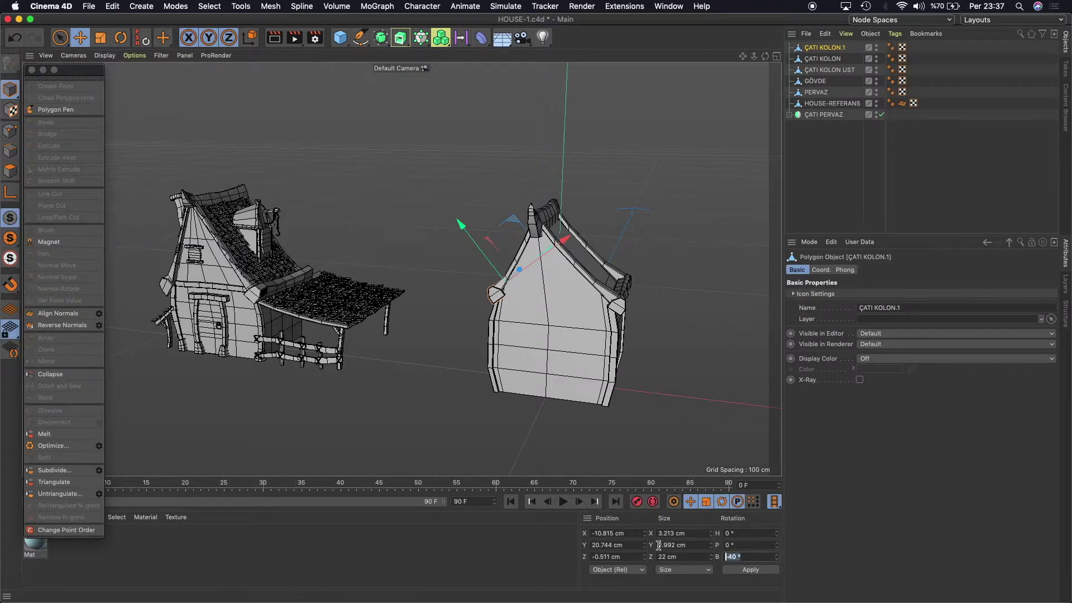
type("-50")
key("Return")
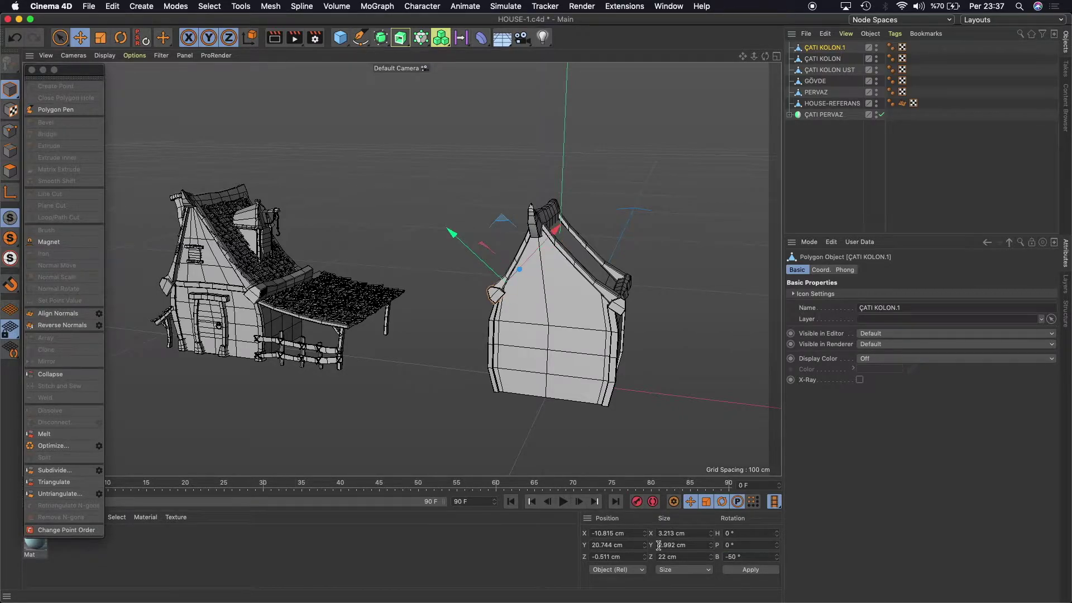
scroll(502, 314, "up", 2)
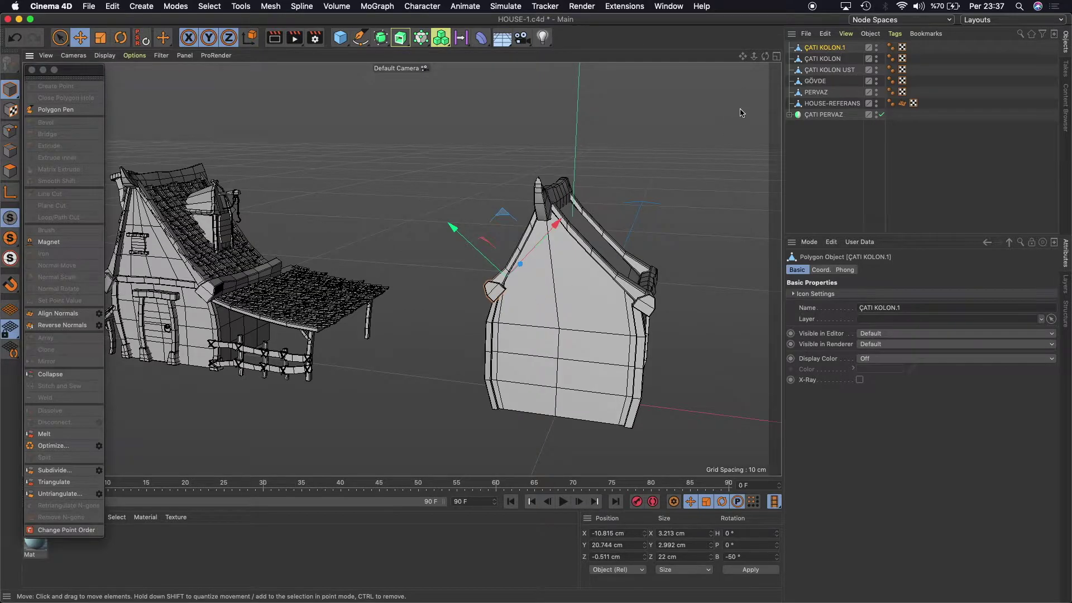
mouse_move(754, 56)
left_mouse_down()
mouse_move(748, 89)
mouse_move(698, 61)
left_mouse_up()
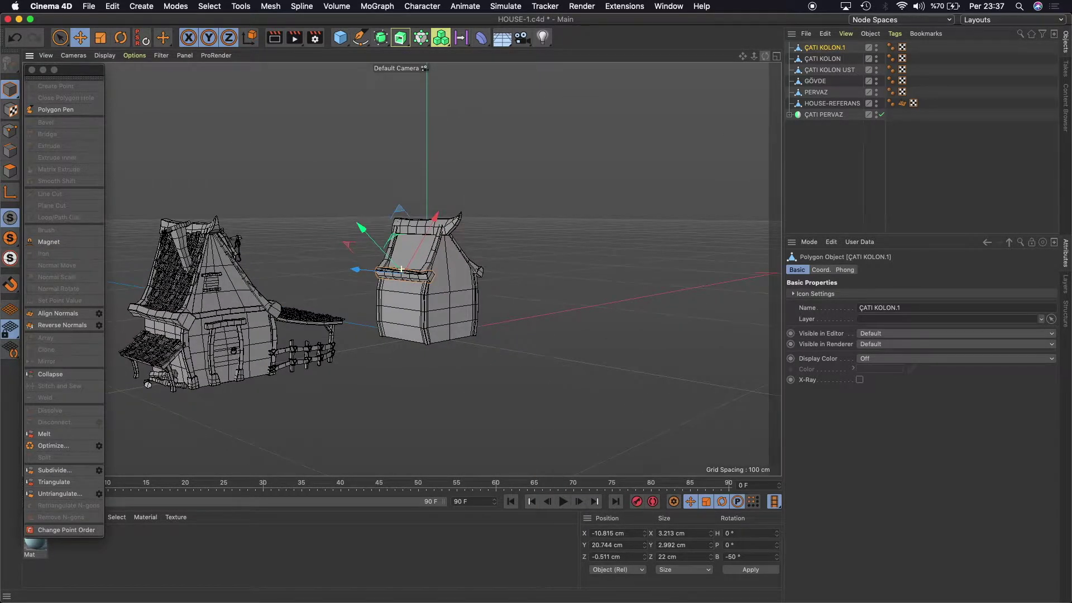
left_click_drag(401, 269, 401, 269, "alt")
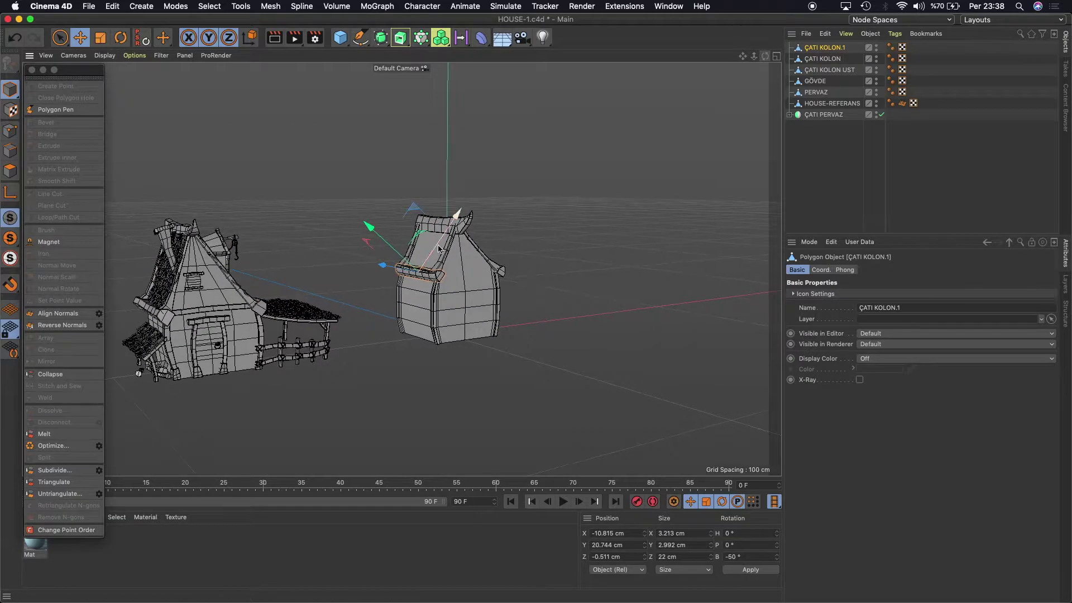
Scale up the copied board ÇATI KOLON.1 slightly to lengthen it to 23.754 cm.
scroll(413, 269, "up", 2)
scroll(432, 269, "up", 2)
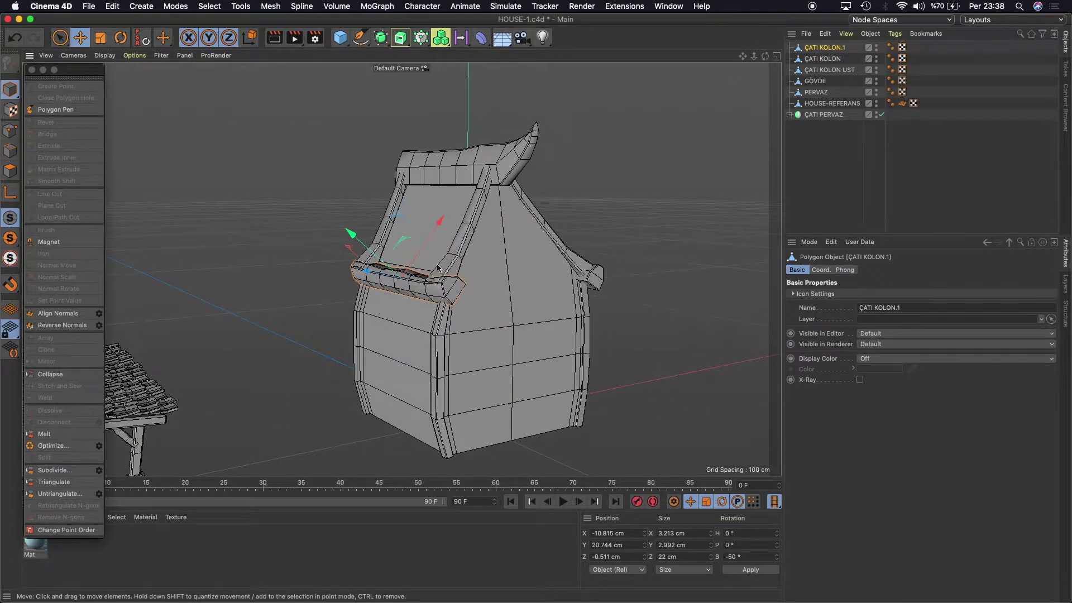
key("t")
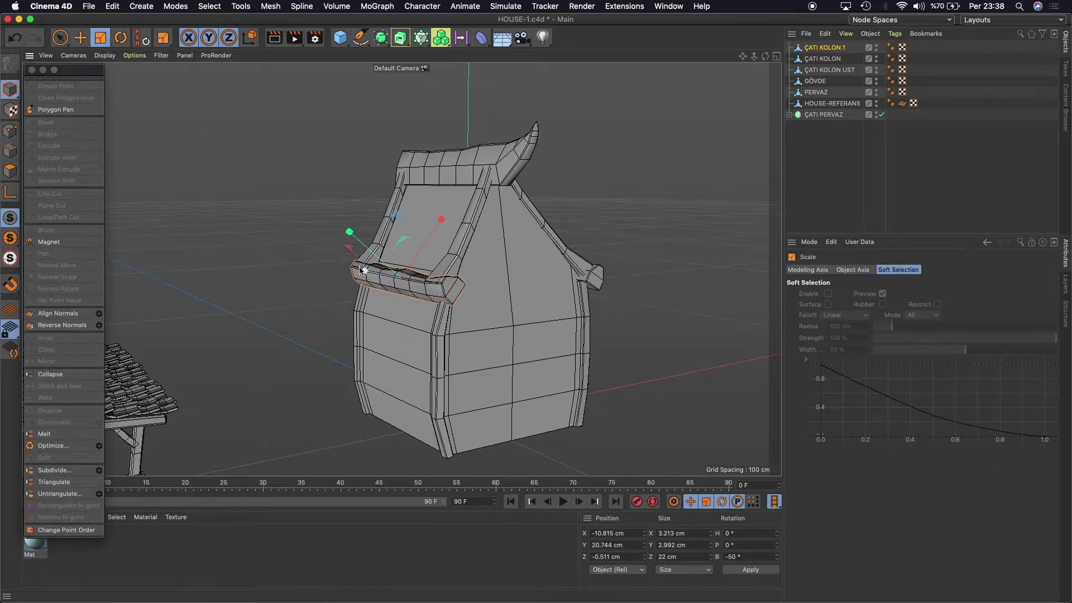
left_click_drag(364, 272, 337, 219)
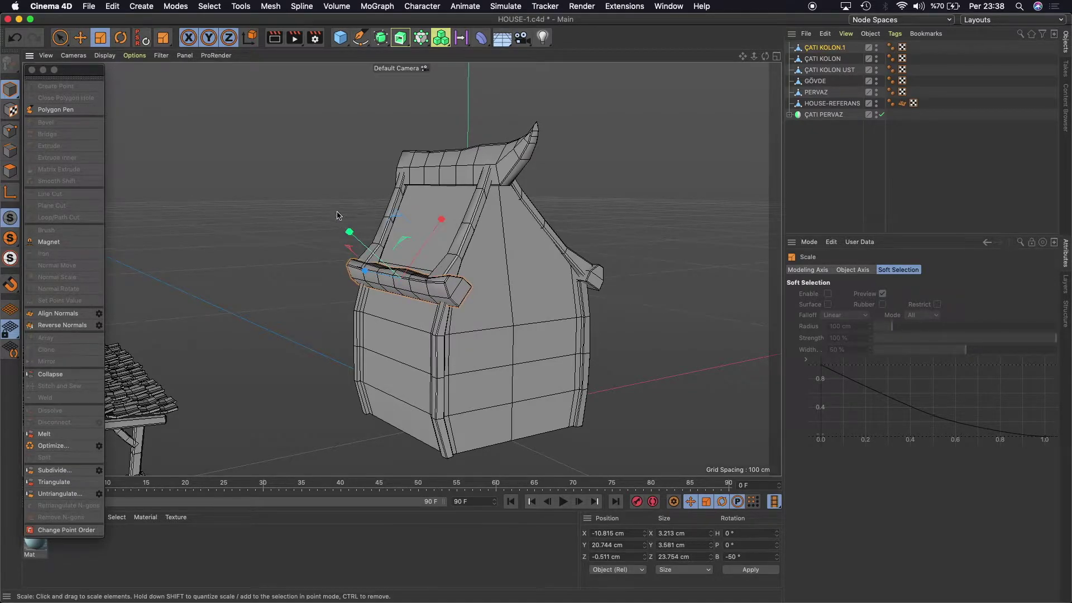
left_click(84, 39)
left_click_drag(353, 234, 349, 231)
scroll(352, 231, "down", 3)
scroll(499, 255, "down", 3)
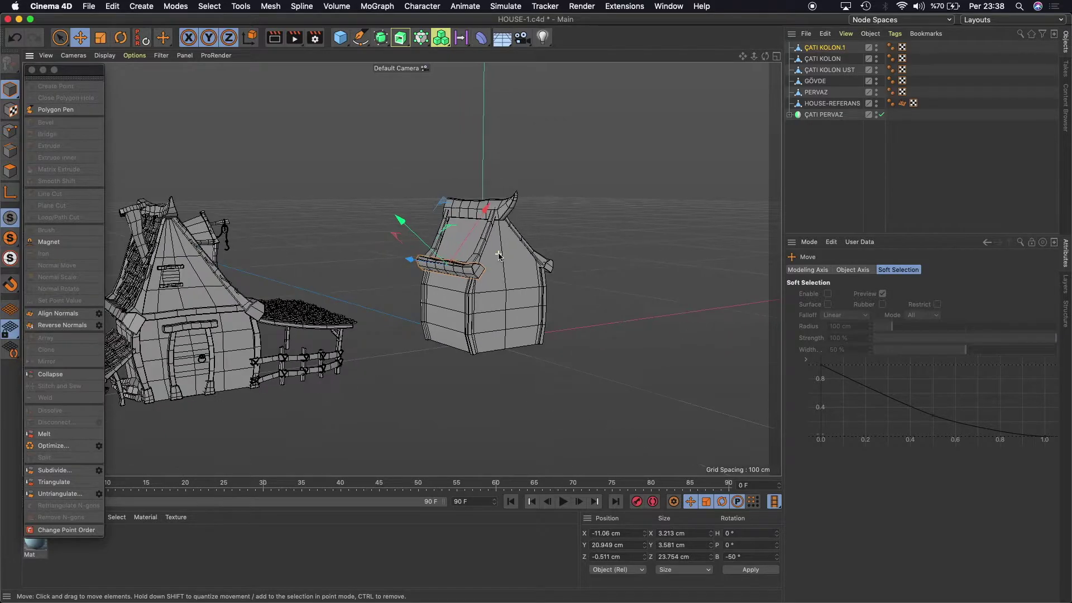
scroll(498, 256, "down", 3)
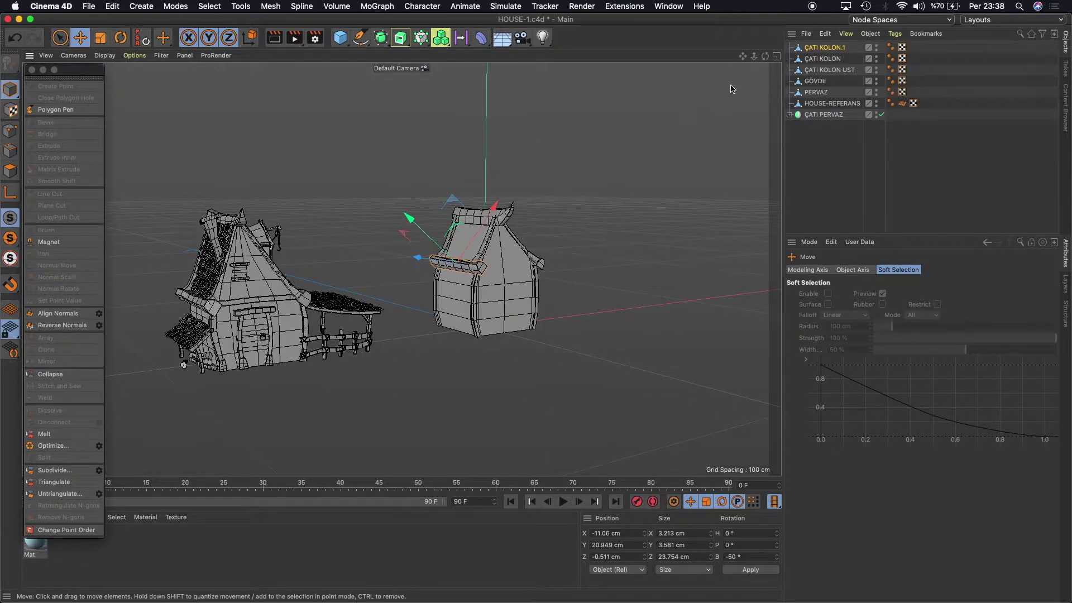
mouse_move(765, 55)
left_mouse_down()
mouse_move(401, 269)
mouse_move(435, 262)
left_mouse_up()
scroll(468, 266, "up", 2)
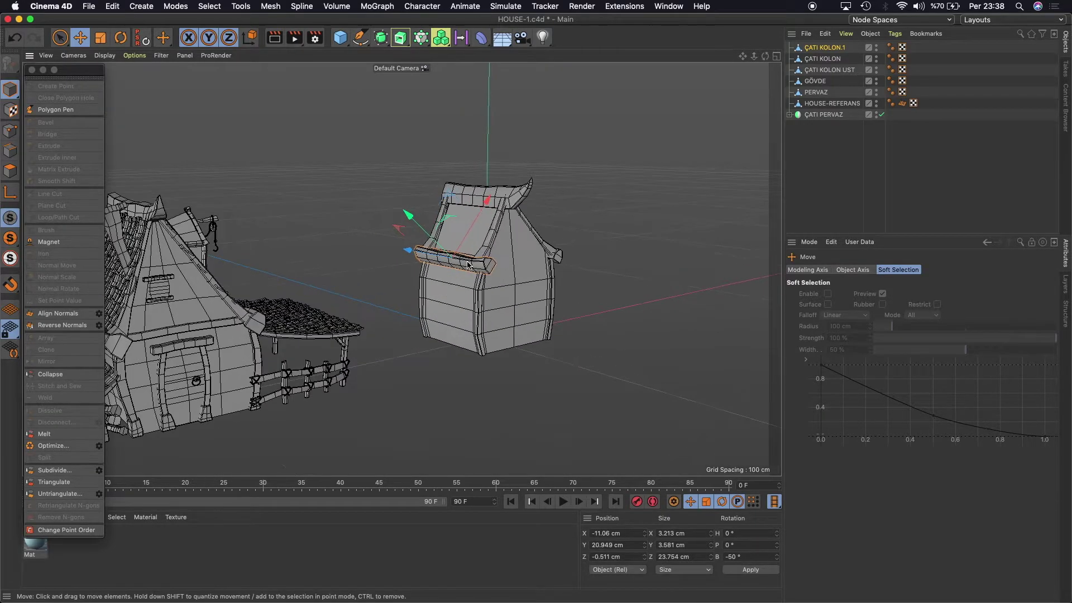
scroll(468, 265, "up", 2)
scroll(468, 266, "up", 2)
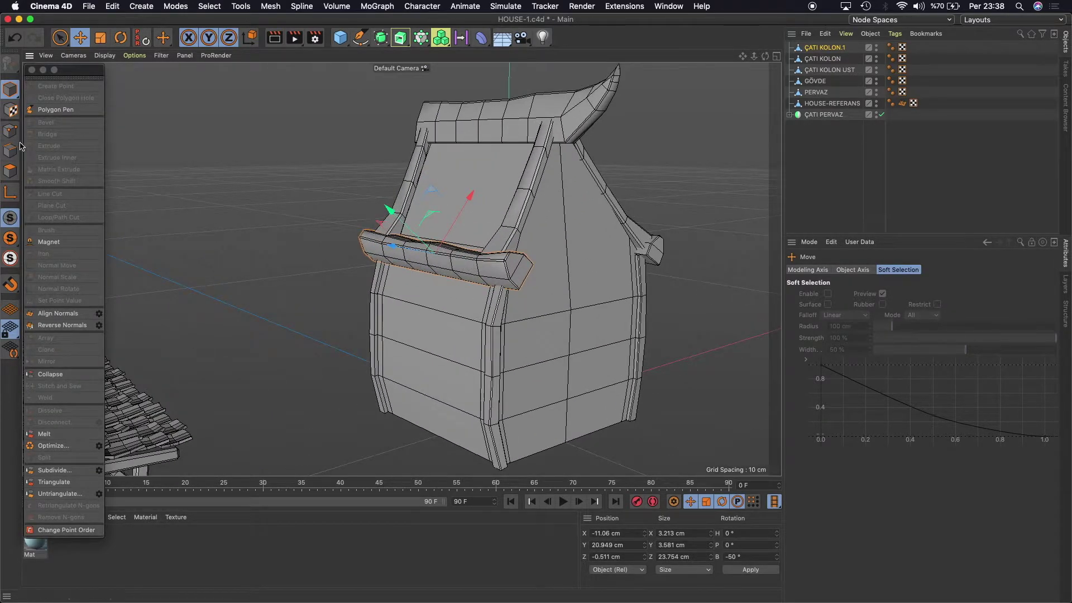
key("Return")
Shift one edge of the copied board slightly in Y, then select edges at its outer end.
left_click(477, 271)
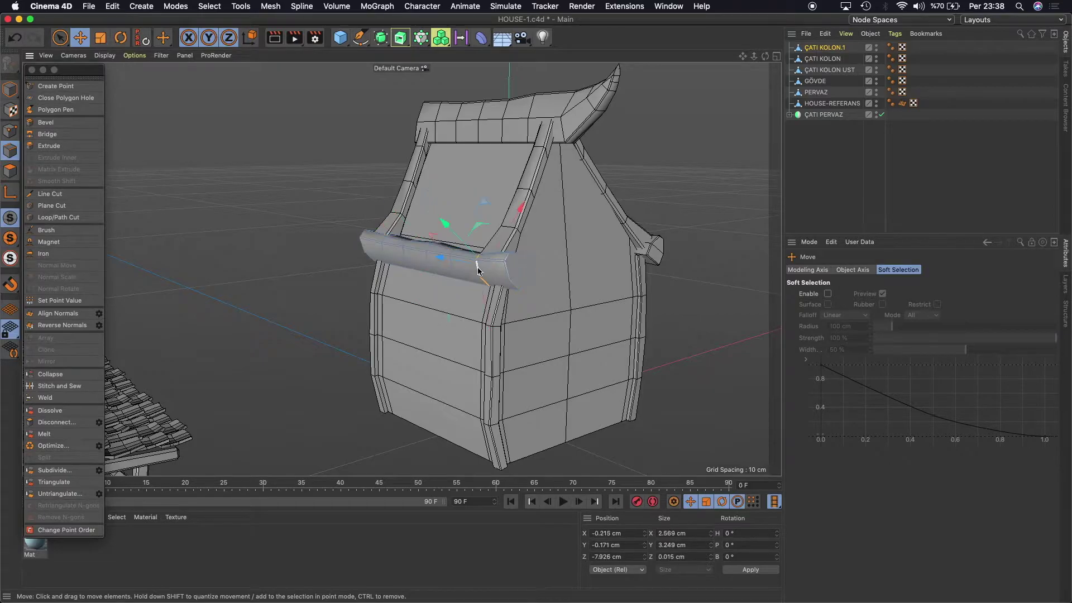
left_click(447, 317)
left_click(451, 277)
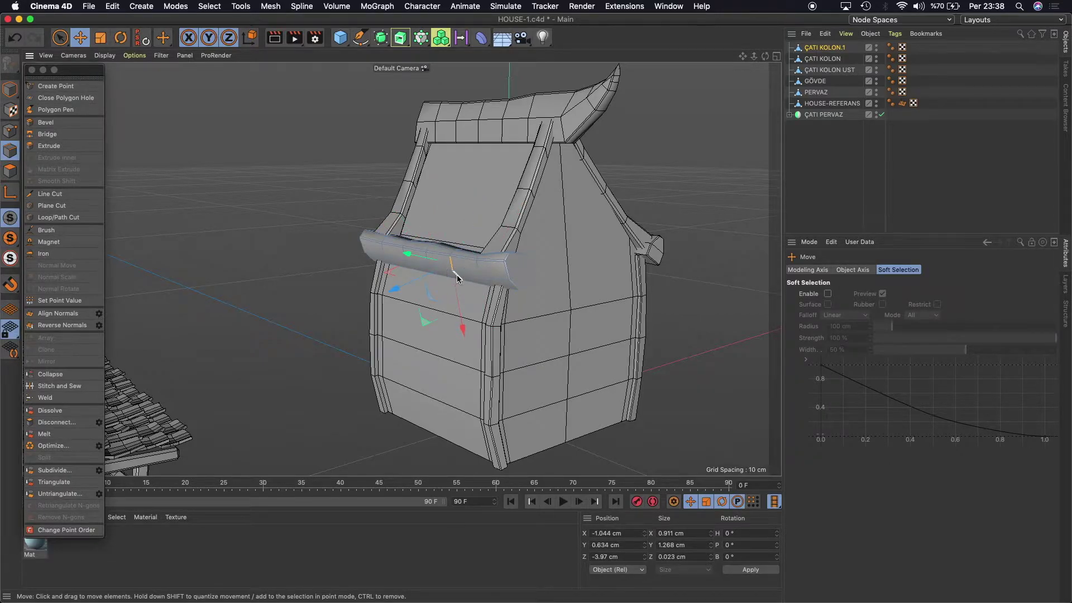
mouse_move(456, 276)
left_mouse_down()
mouse_move(493, 208)
mouse_move(407, 263)
left_mouse_up()
left_click(383, 265)
scroll(386, 264, "up", 4)
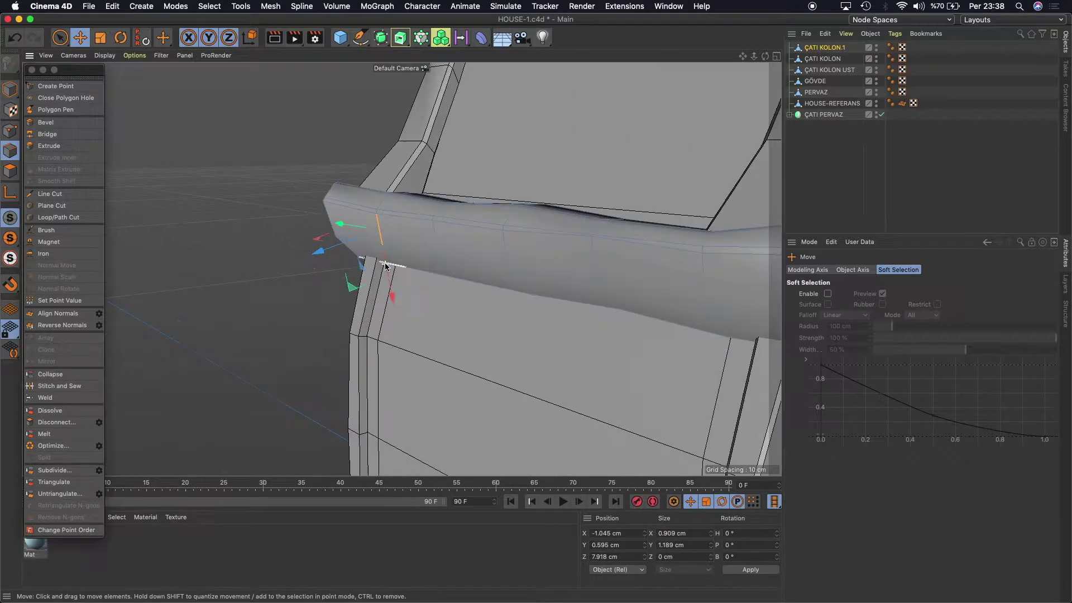
left_click(393, 259, "shift")
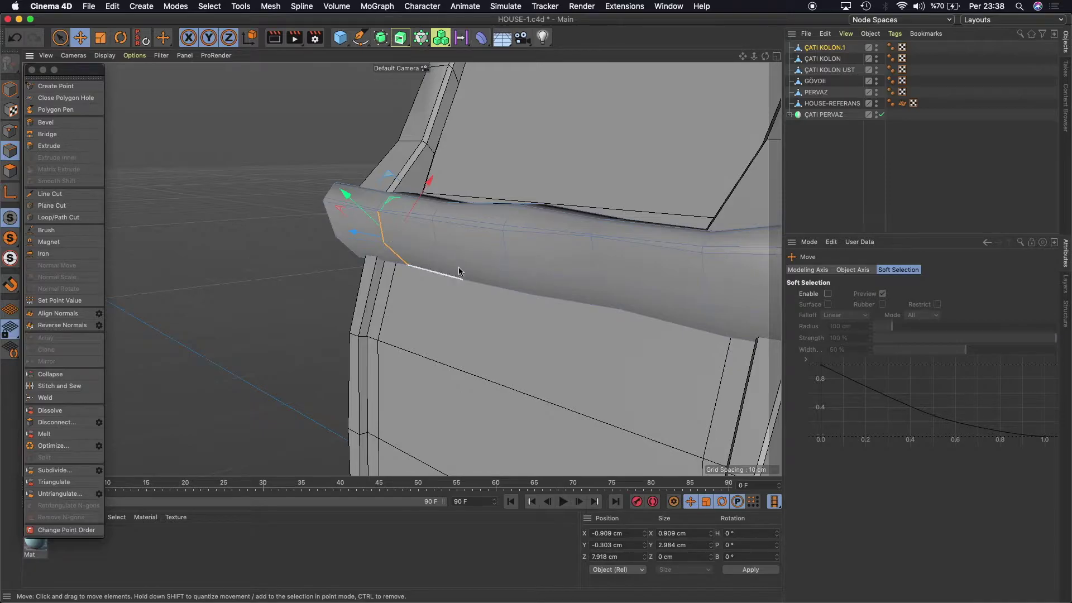
Select two neighbouring edges on the beam's underside and zoom out to show the whole house.
left_click(502, 247)
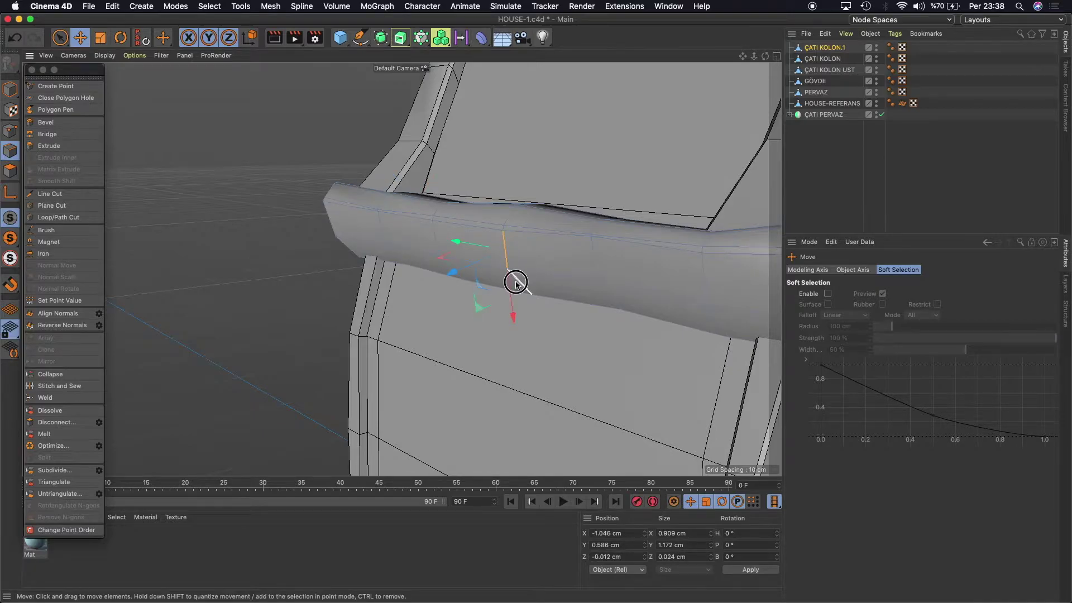
left_click(515, 282, "shift")
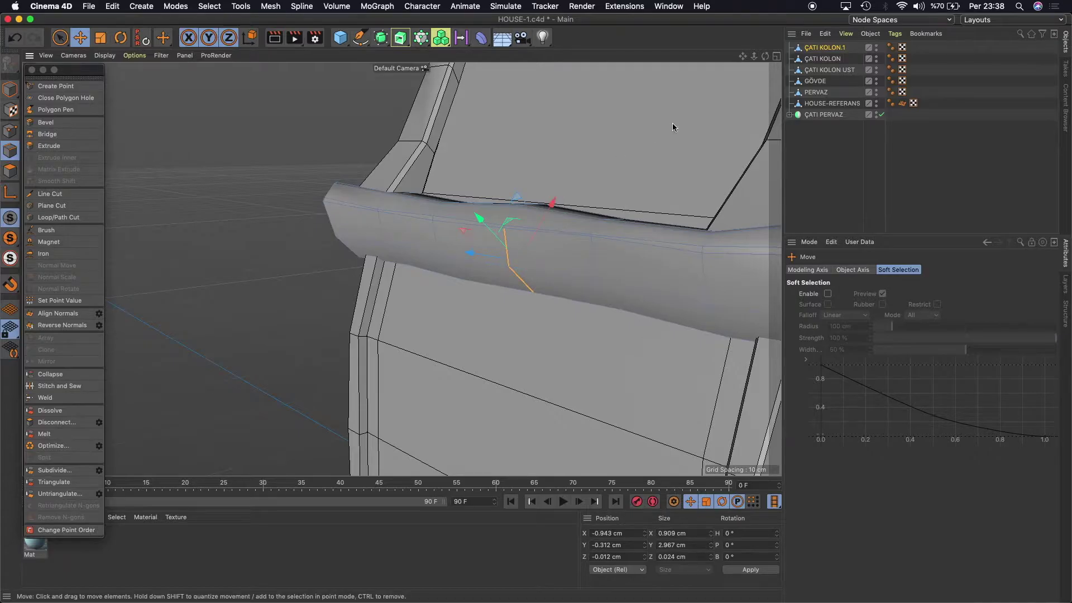
left_click_drag(754, 56, 726, 66)
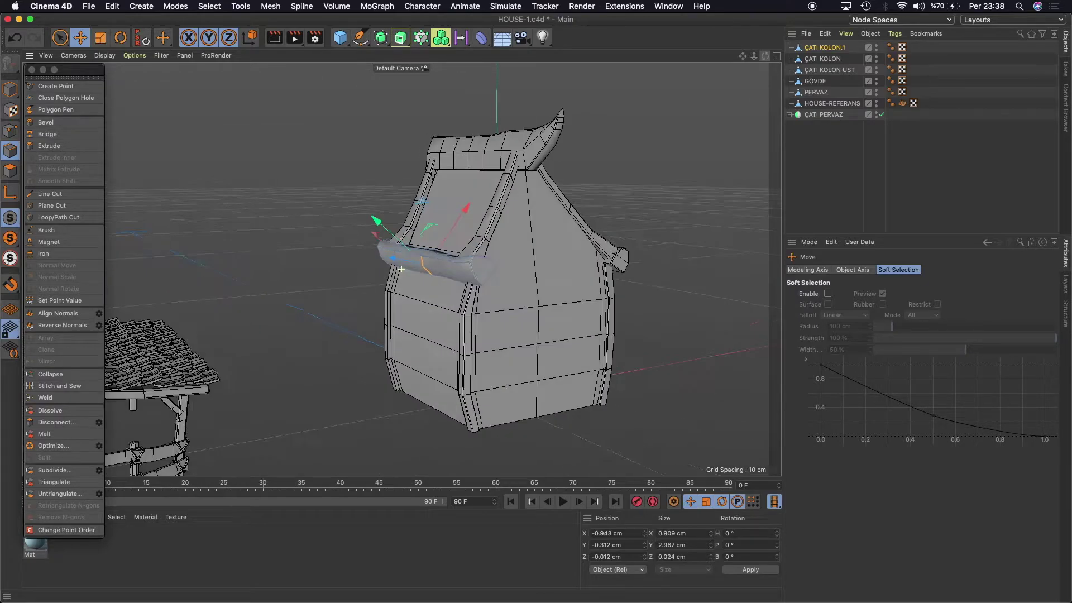
left_click(10, 170)
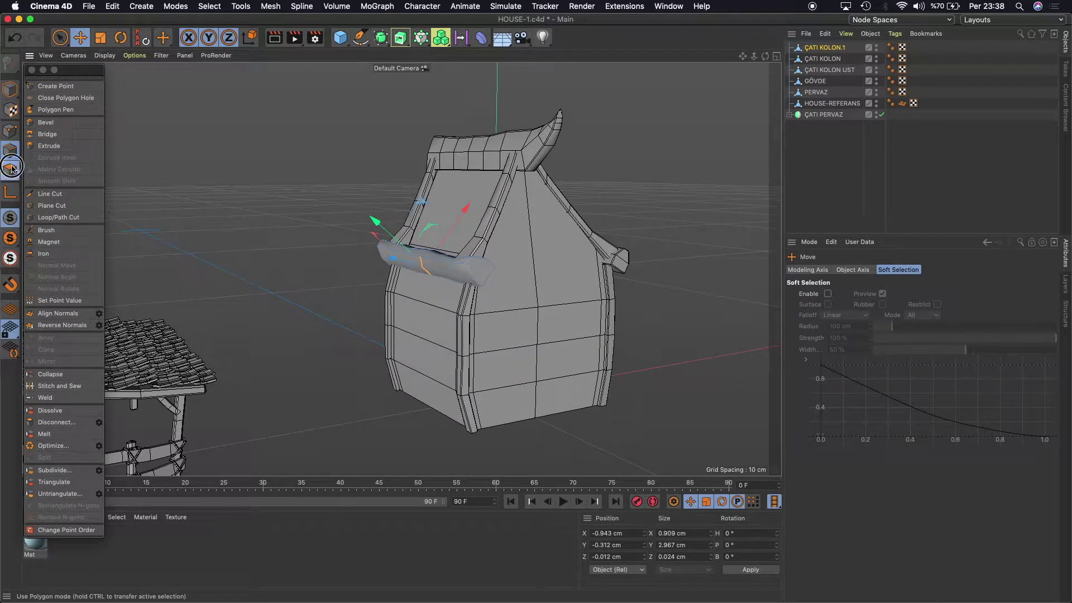
Select the beam end's cap, narrow side, top bevel and bottom strip polygons.
left_click(484, 271)
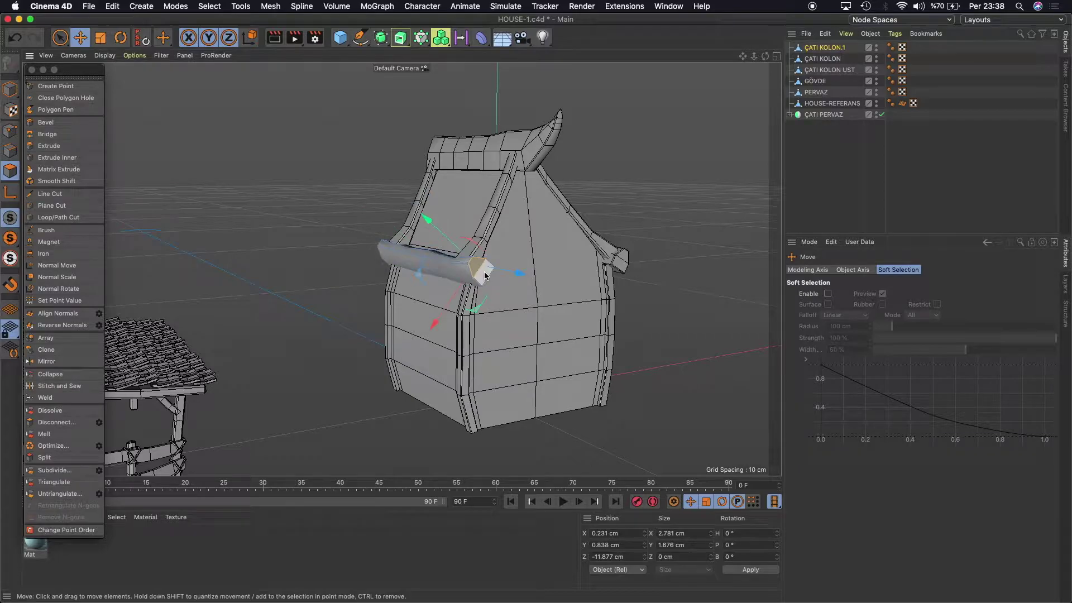
scroll(483, 274, "up", 6)
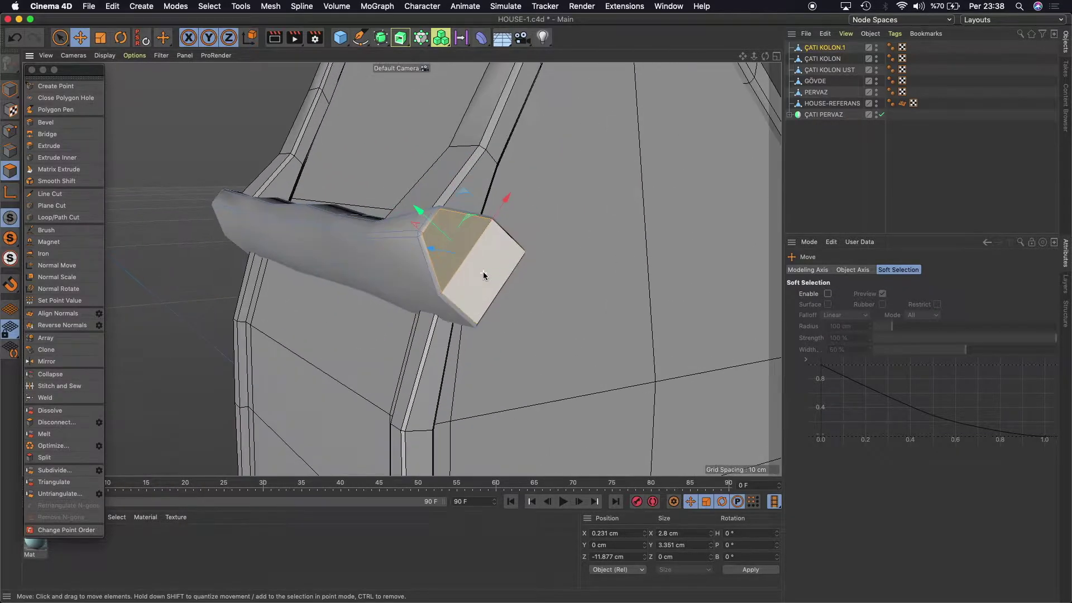
left_click(422, 232, "shift")
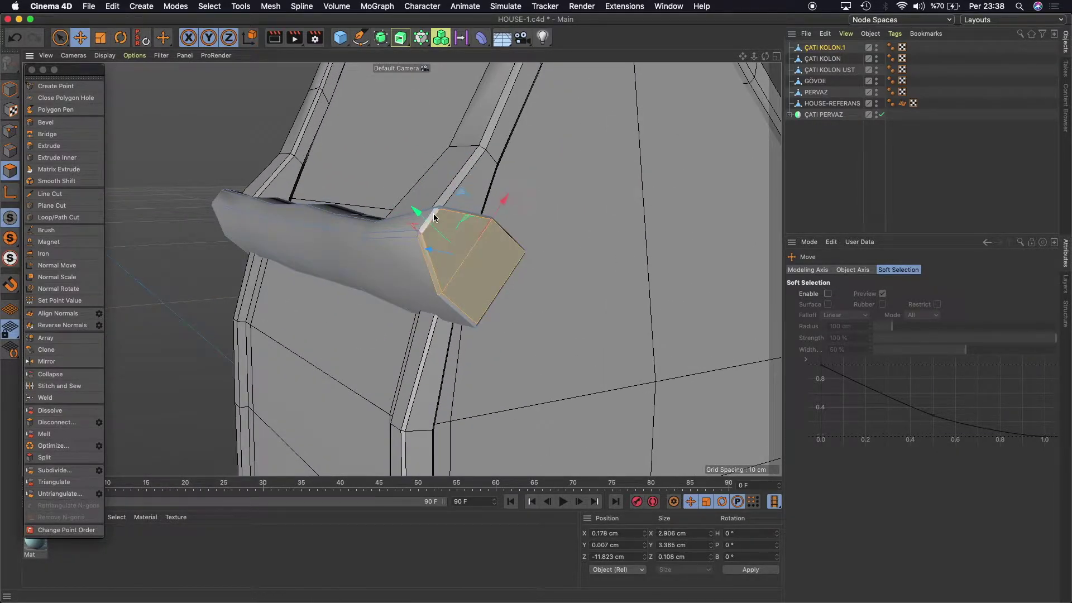
scroll(422, 232, "up", 3)
scroll(420, 233, "up", 3)
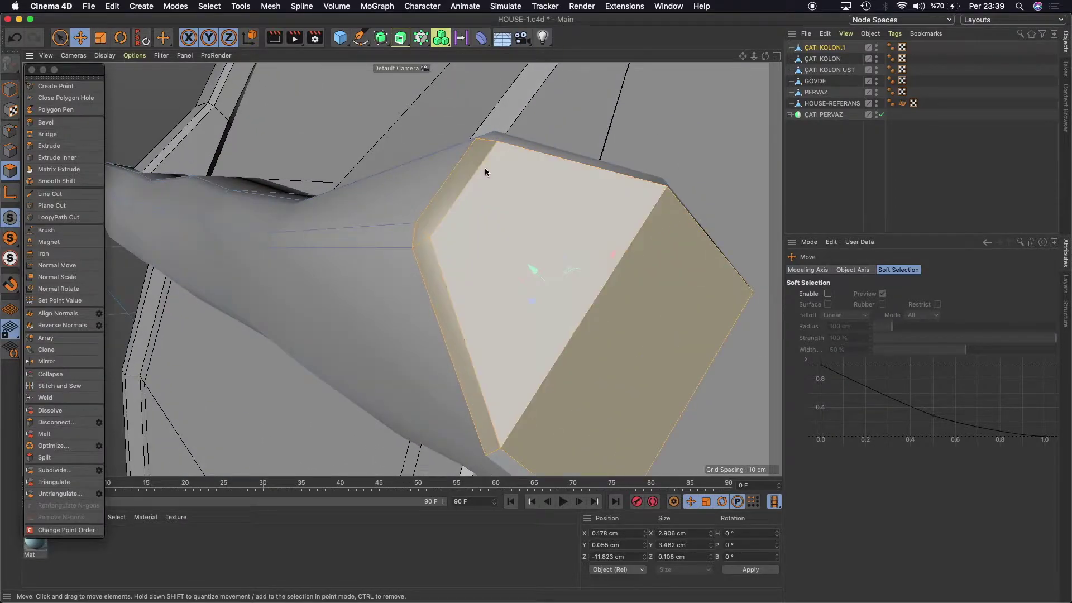
left_click(494, 139, "shift")
left_click_drag(595, 168, 646, 311, "alt")
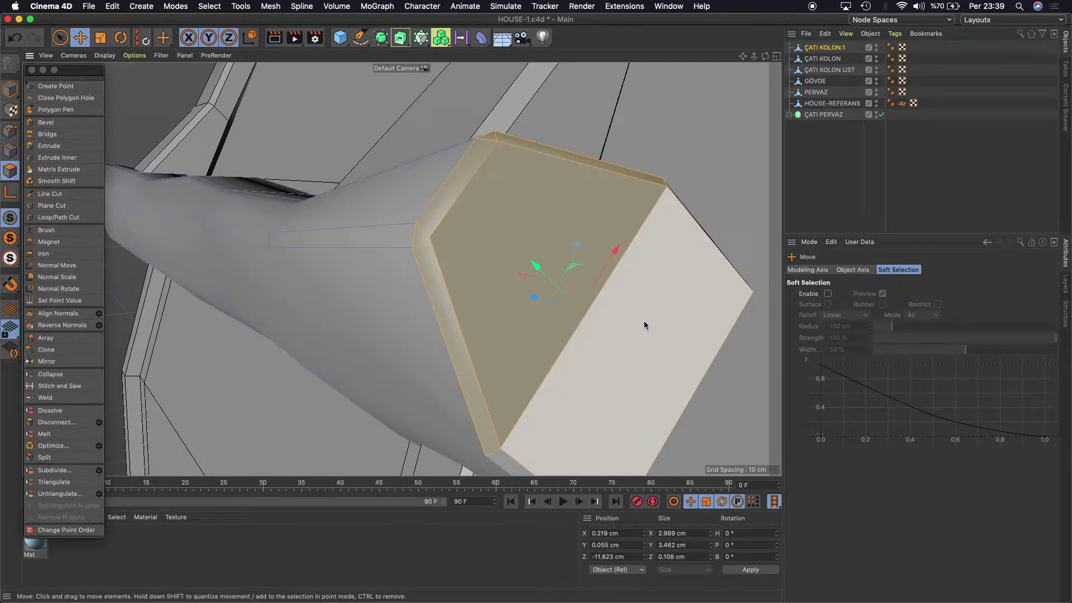
scroll(643, 298, "down", 3)
scroll(642, 298, "down", 3)
left_click(603, 379, "shift")
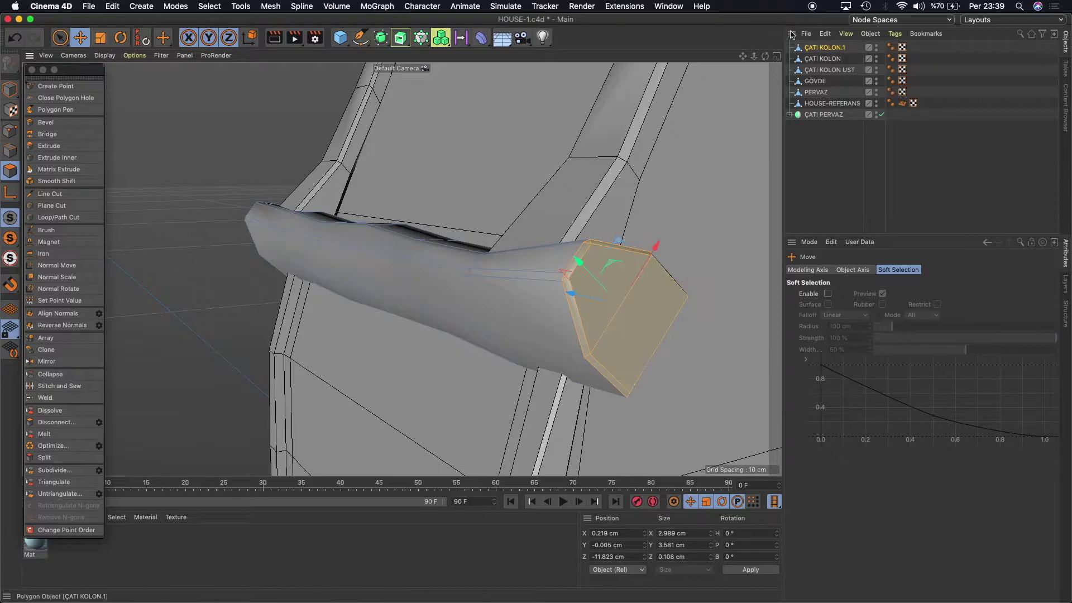
left_click_drag(743, 57, 729, 64)
scroll(523, 303, "up", 3)
scroll(522, 303, "up", 3)
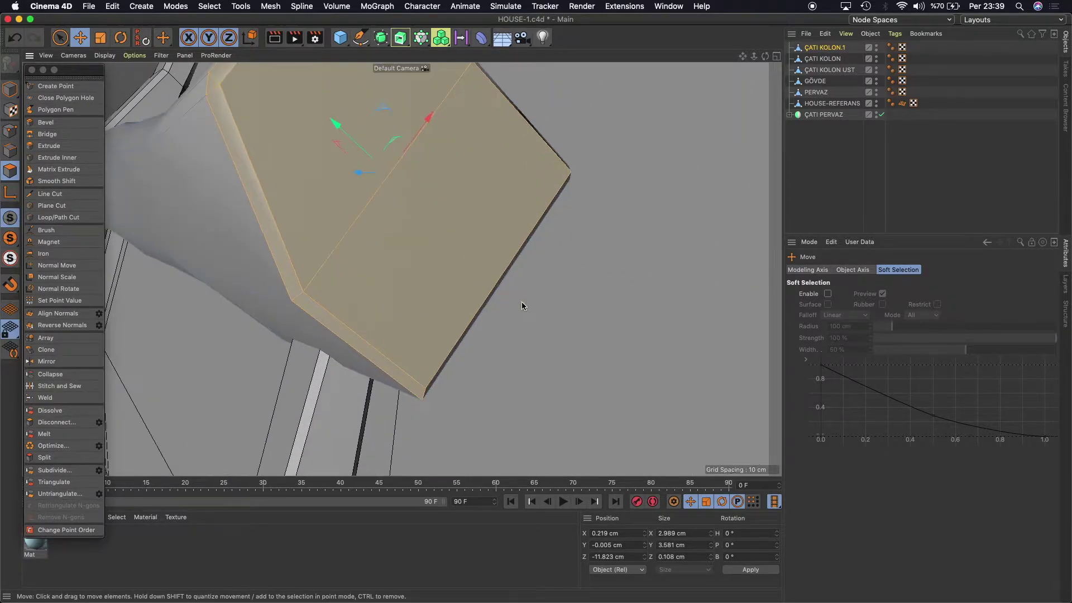
left_click_drag(765, 57, 629, 163)
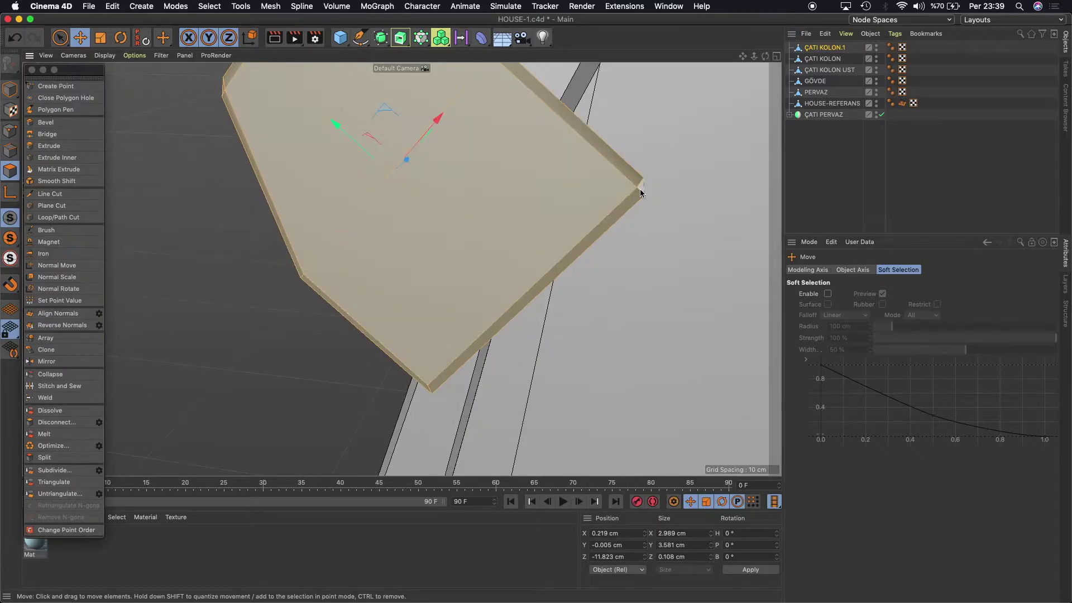
scroll(641, 195, "down", 5)
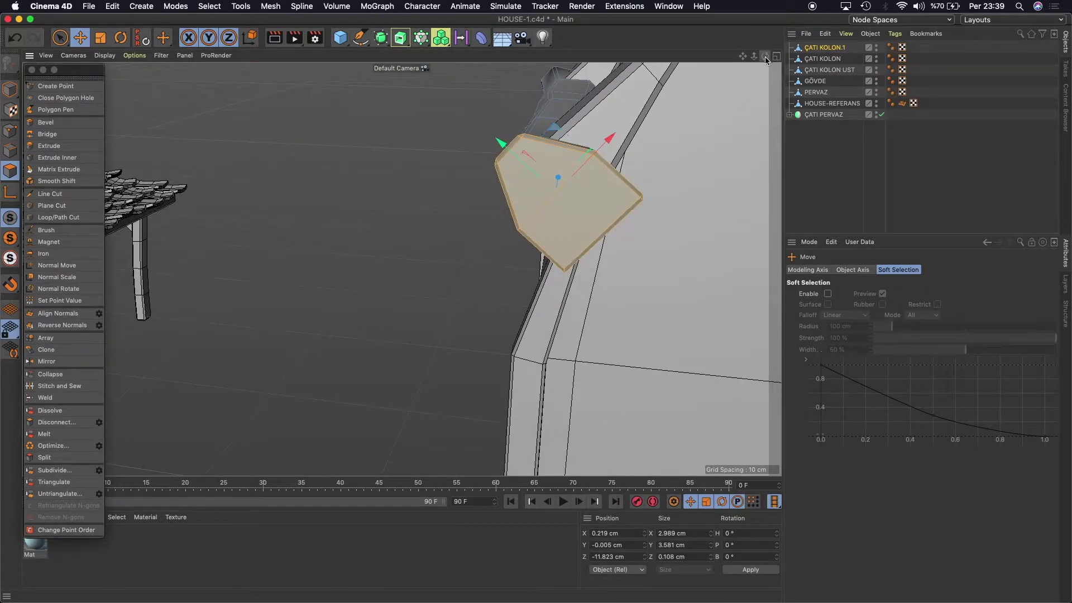
Shift the beam's end polygons about 1 cm along X, to X -0.766 cm.
left_click_drag(766, 60, 726, 111)
left_click_drag(506, 173, 538, 115)
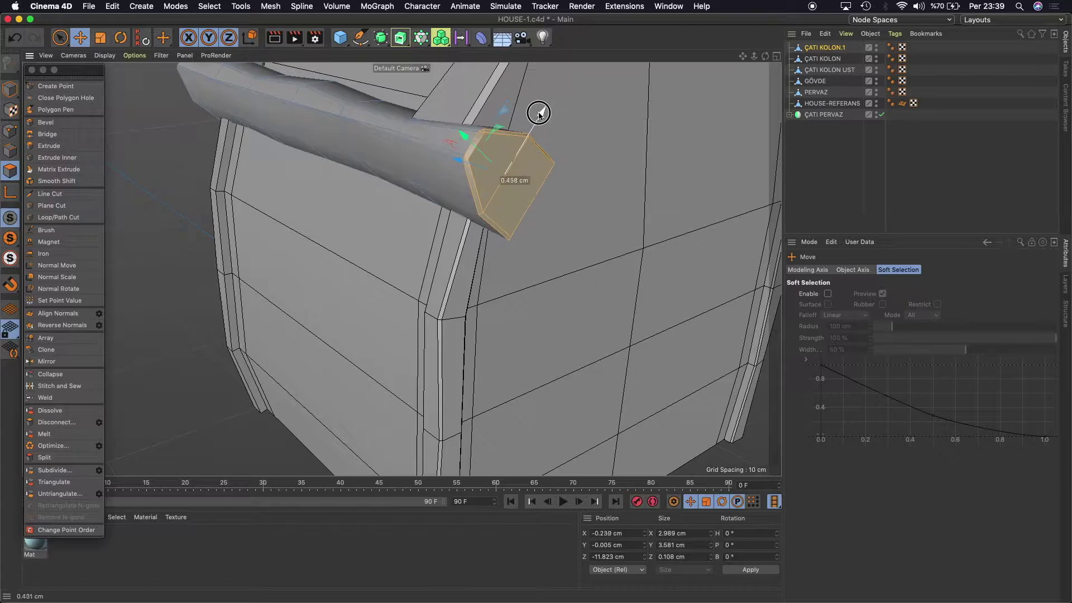
left_click_drag(539, 115, 529, 124)
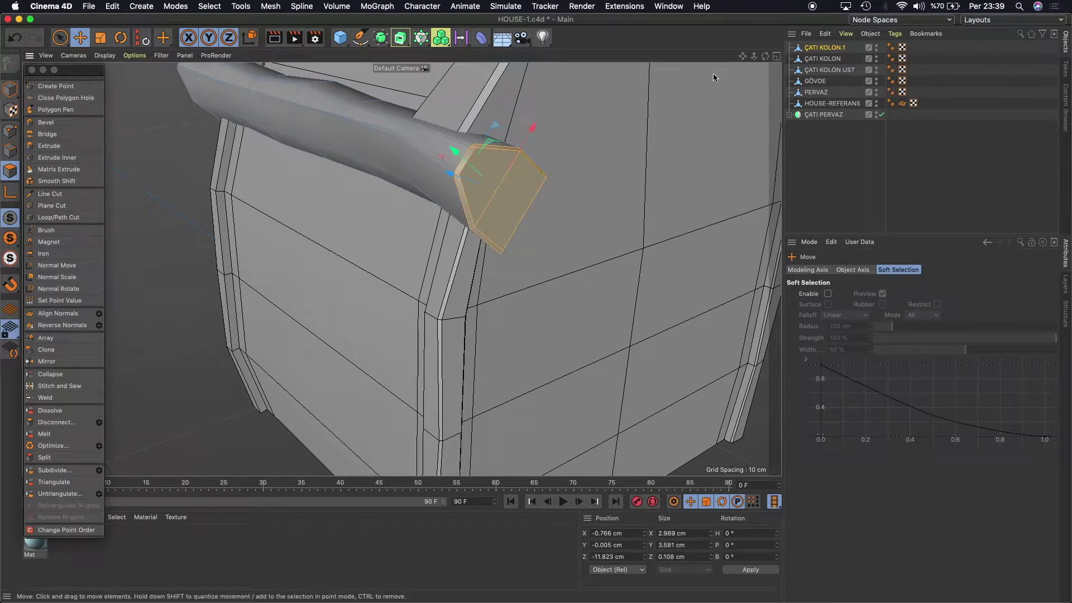
mouse_move(754, 56)
left_mouse_down()
mouse_move(774, 63)
mouse_move(401, 269)
left_mouse_up()
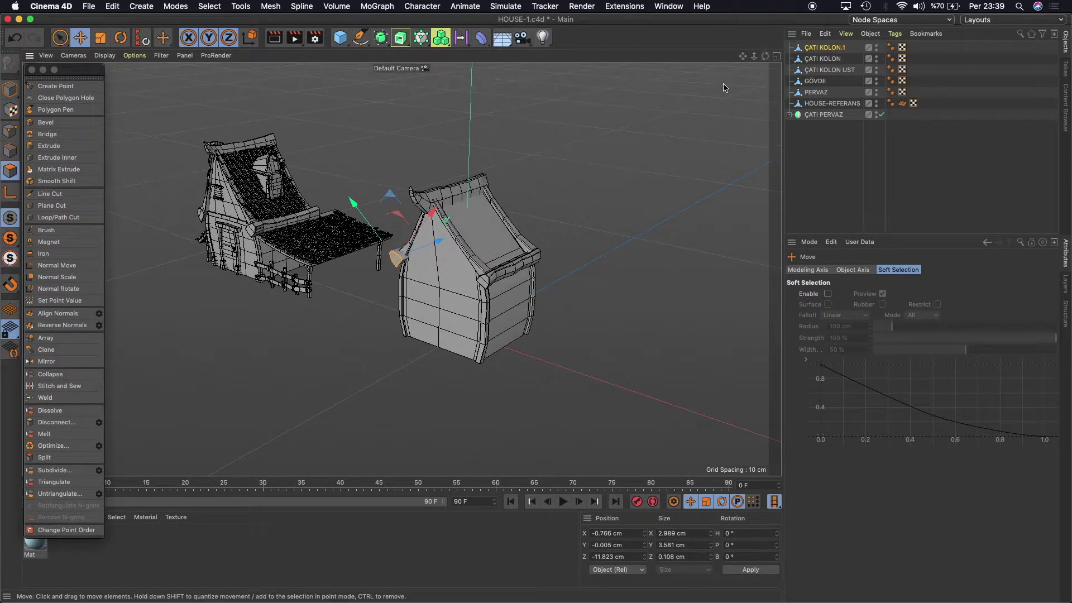
Return to Model mode, deselect the house, and add a Plane primitive.
left_click_drag(743, 63, 719, 82)
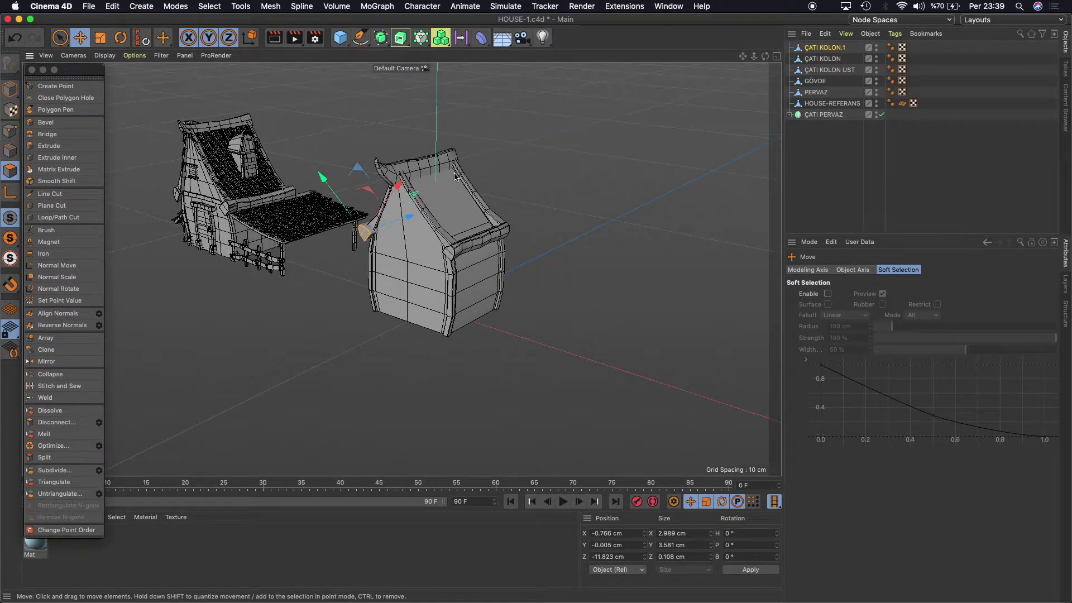
left_click(10, 89)
left_click(514, 177)
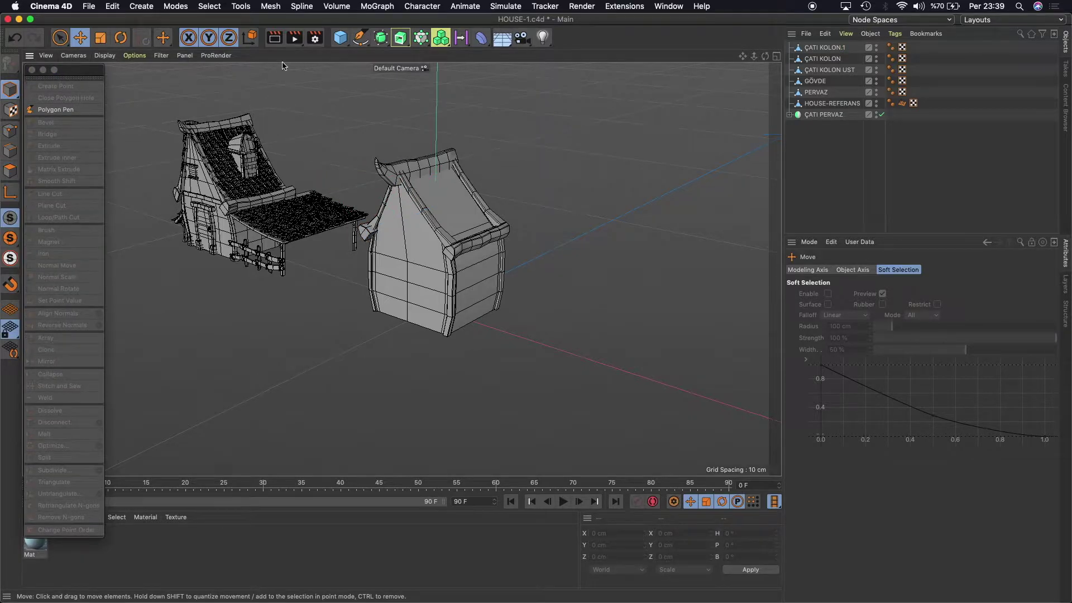
left_click(340, 38)
left_click(439, 84)
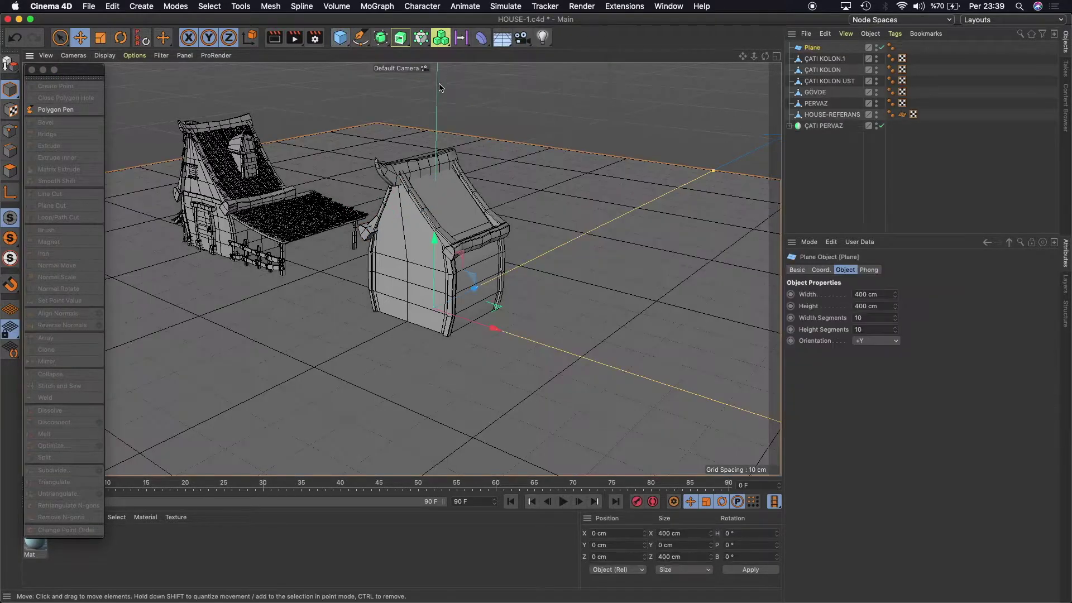
Make the plane 30 × 30 cm and move it along X to about 26.9 cm.
left_click(860, 307)
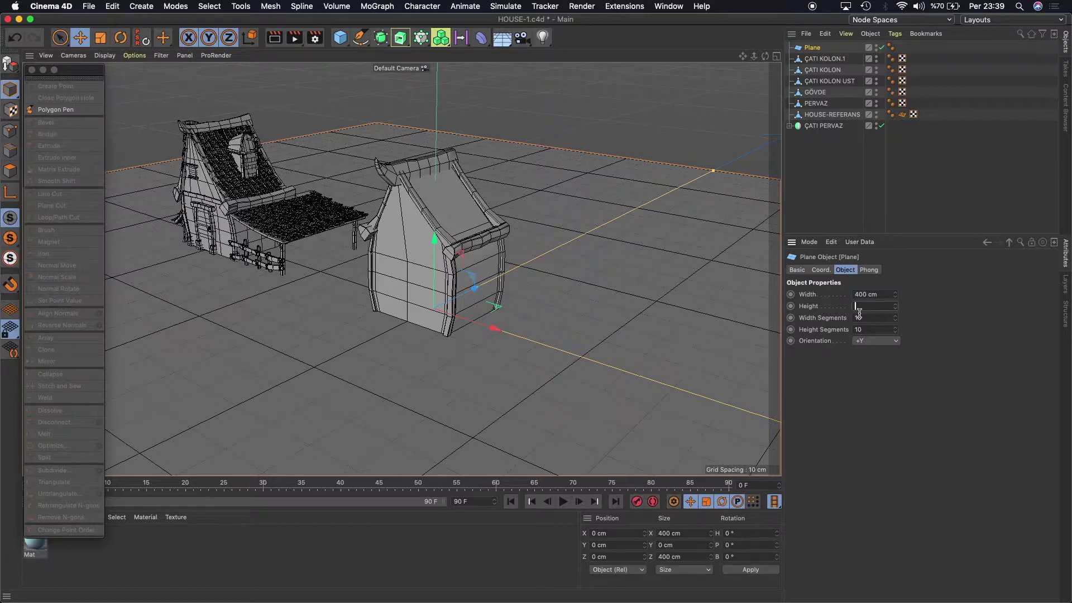
type("30")
key("Return")
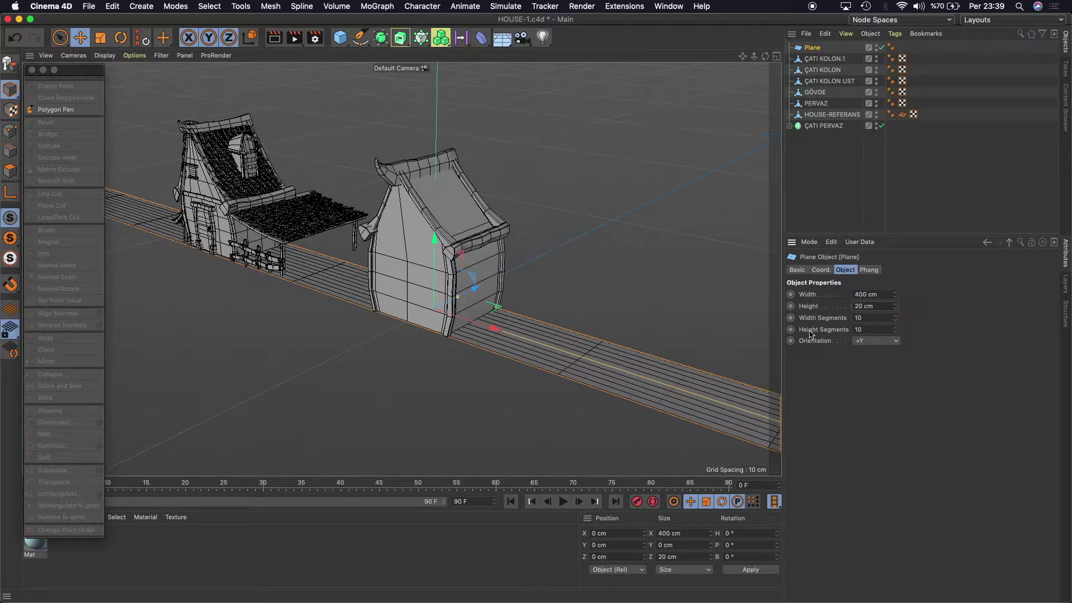
left_click(884, 306)
type("30")
key("Return")
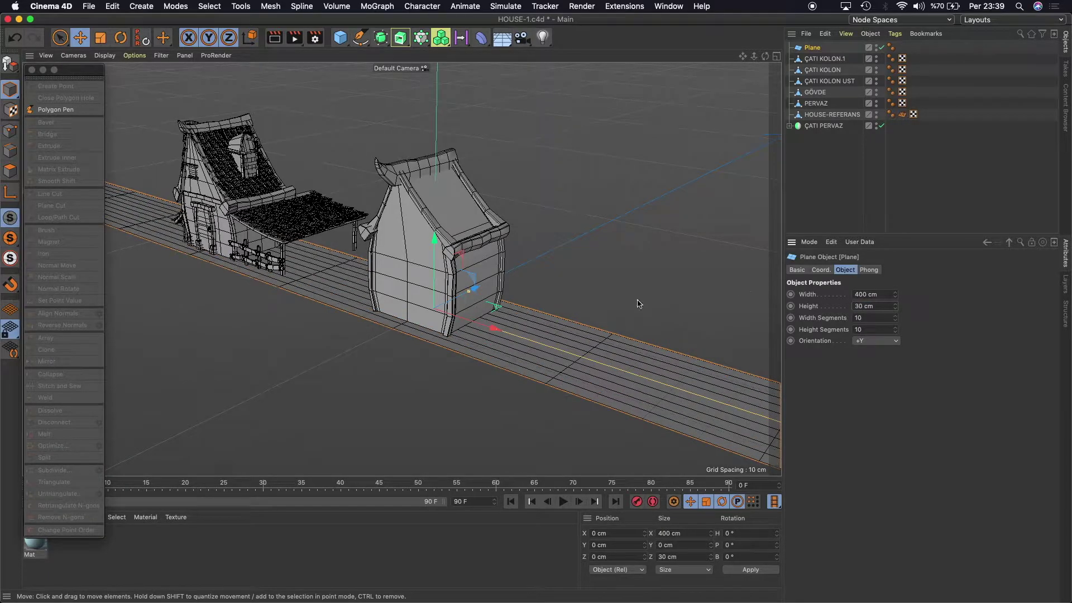
left_click(874, 295)
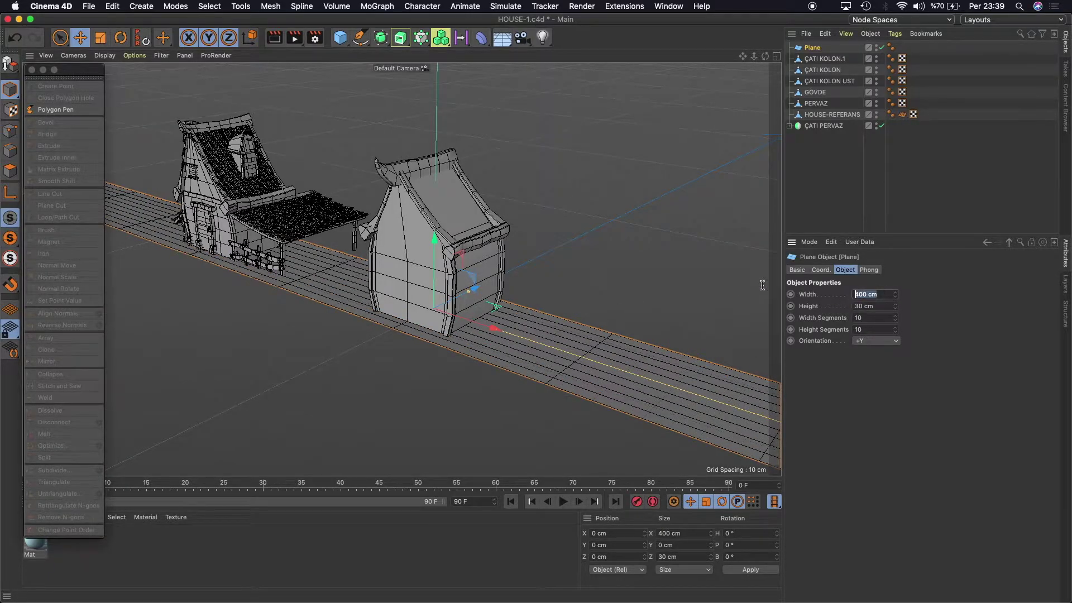
type("30")
key("Return")
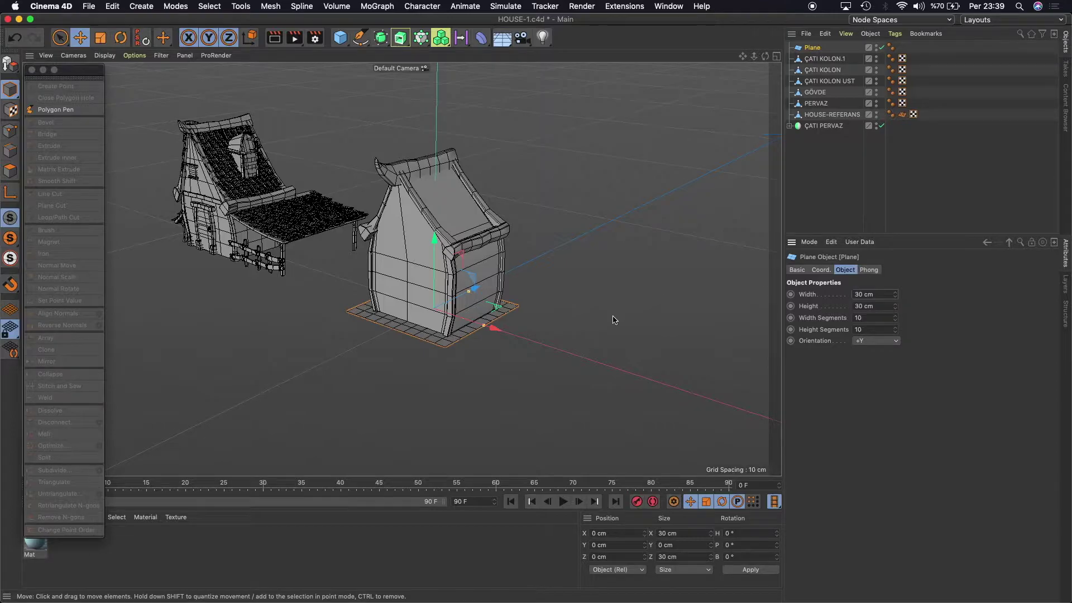
left_click_drag(494, 328, 598, 357)
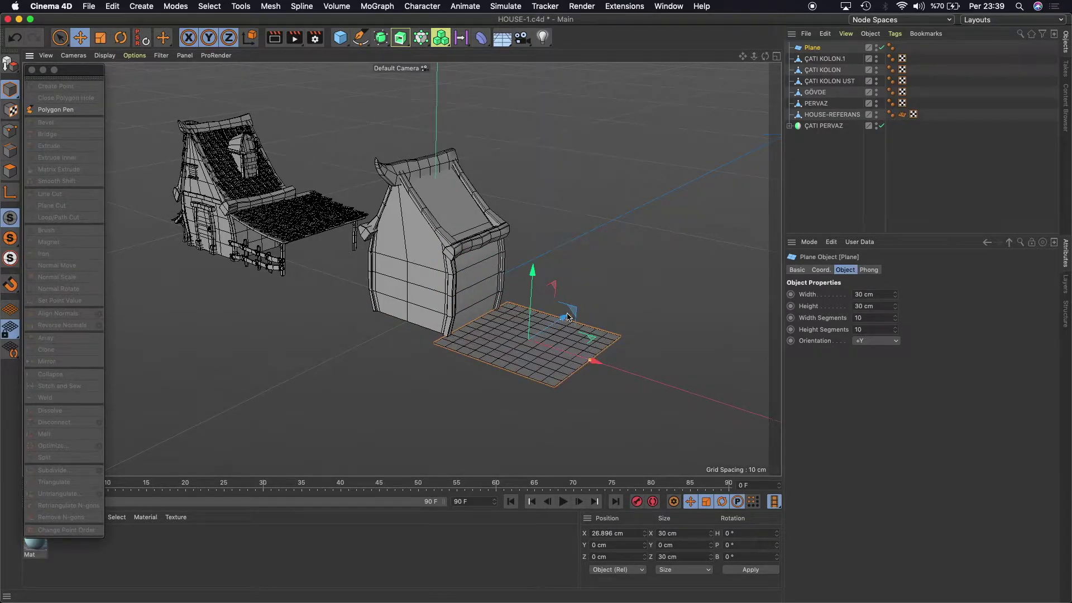
In the top view, move the plane along X and Z beside the house.
left_click(777, 57)
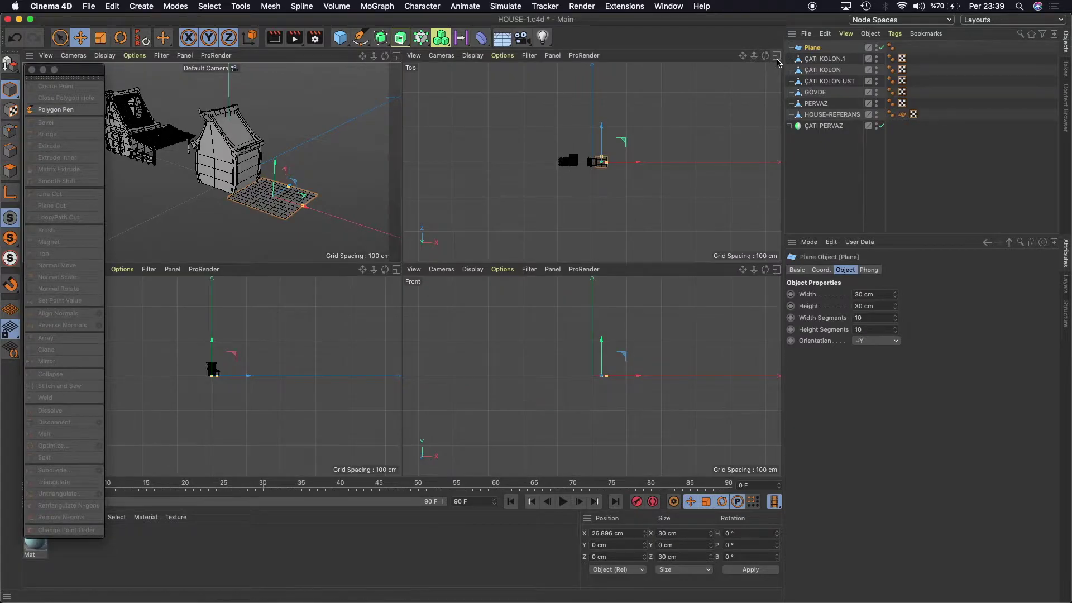
left_click(776, 56)
scroll(391, 254, "up", 3)
scroll(394, 259, "up", 3)
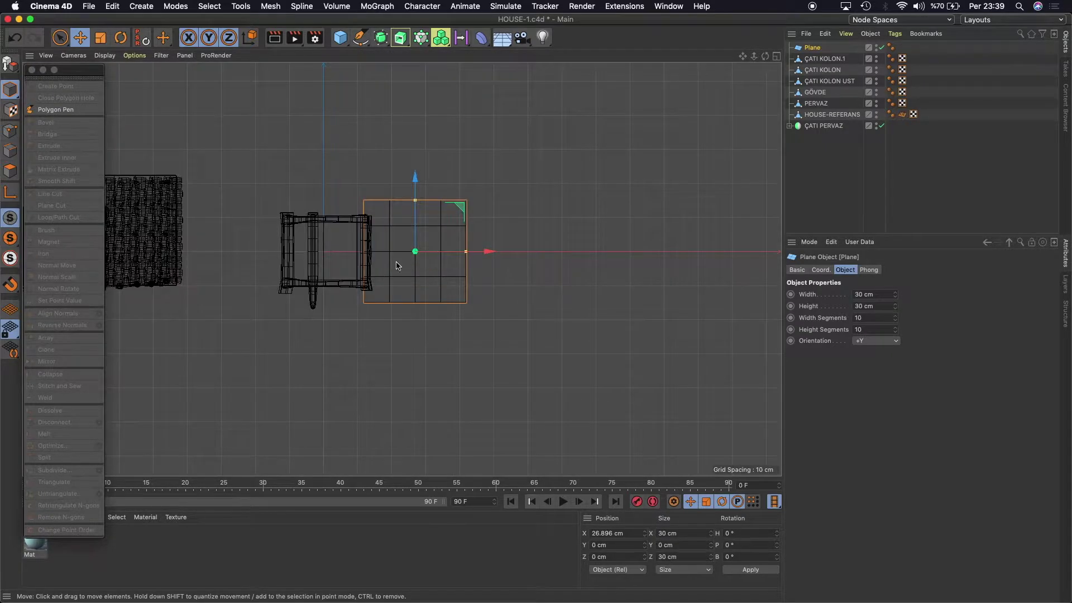
scroll(396, 265, "up", 2)
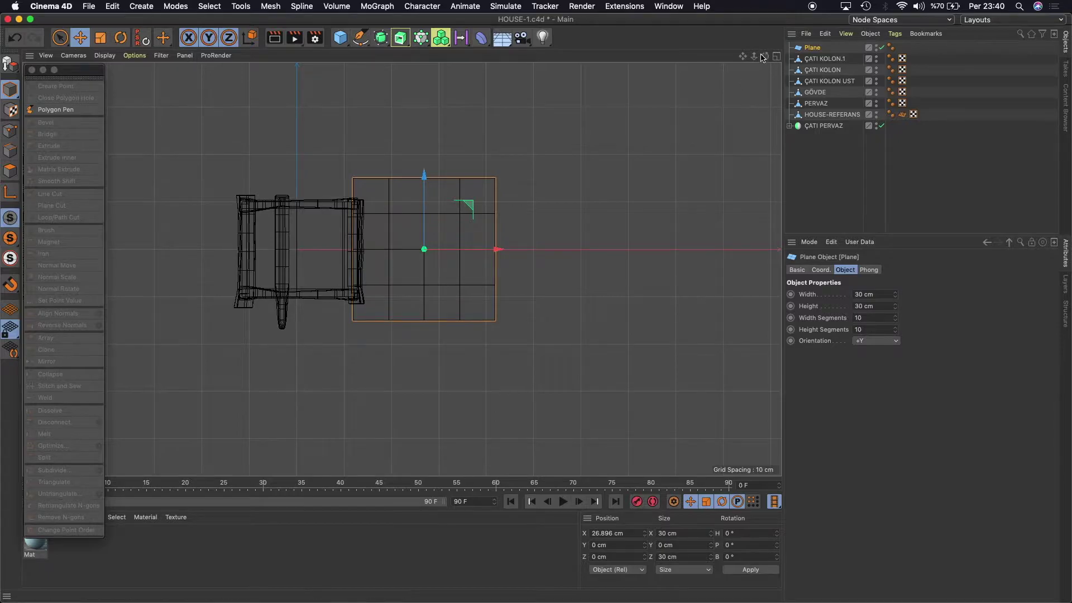
left_click_drag(754, 56, 792, 62)
left_click_drag(539, 261, 385, 255)
left_click_drag(324, 188, 325, 177)
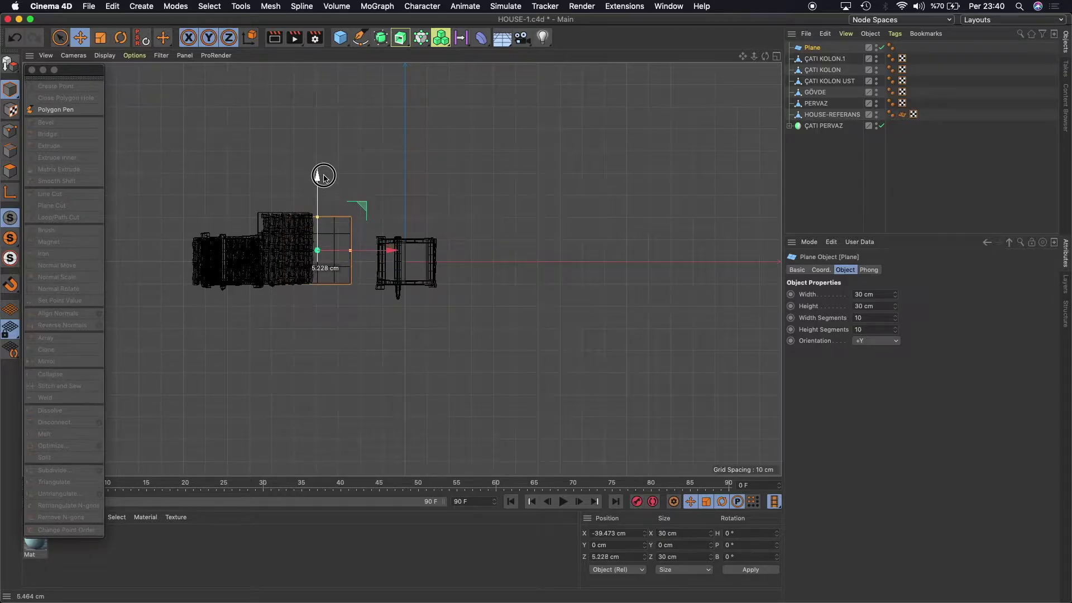
left_click_drag(394, 250, 543, 263)
scroll(438, 282, "up", 3)
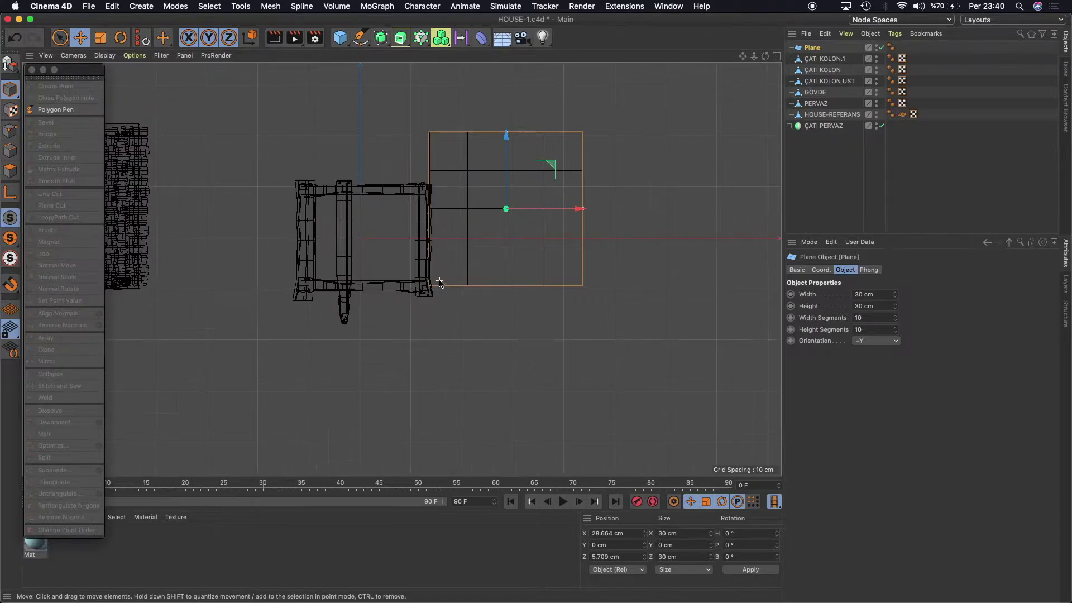
scroll(440, 282, "up", 3)
left_click_drag(547, 91, 548, 102)
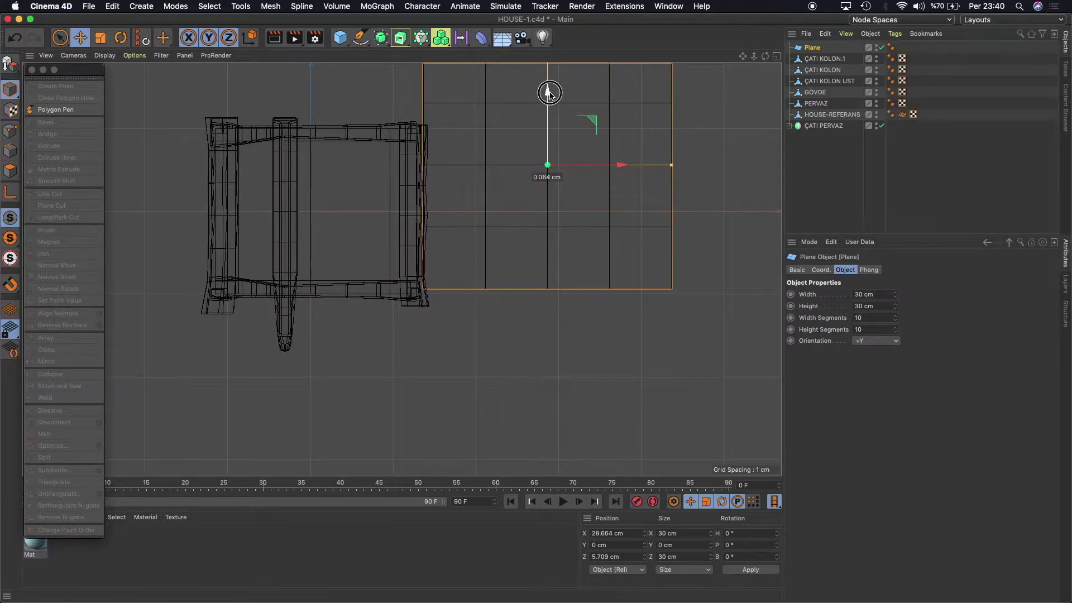
scroll(530, 243, "down", 3)
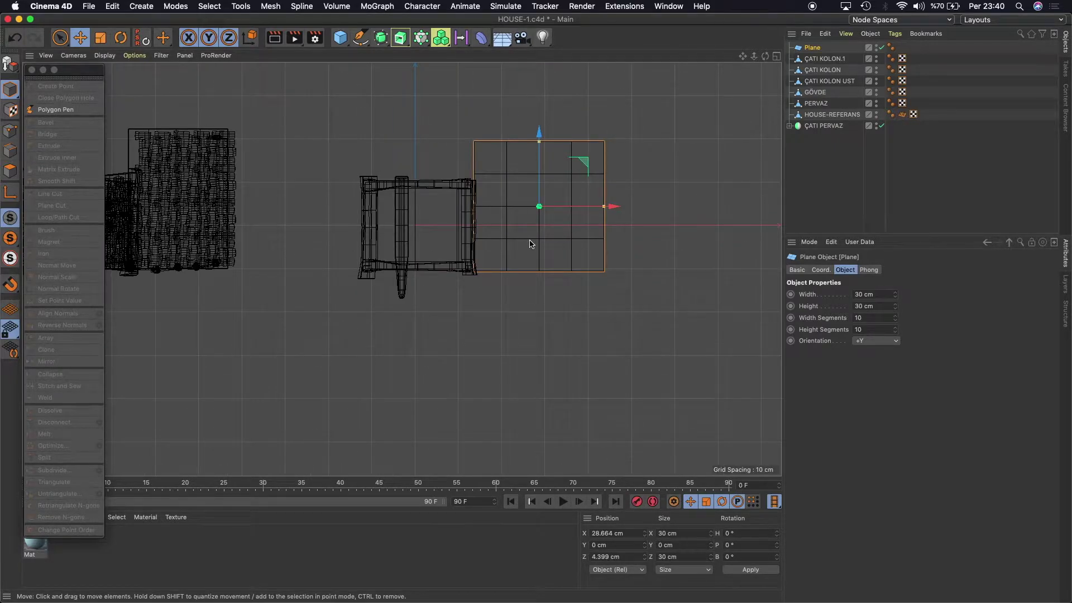
scroll(530, 243, "down", 2)
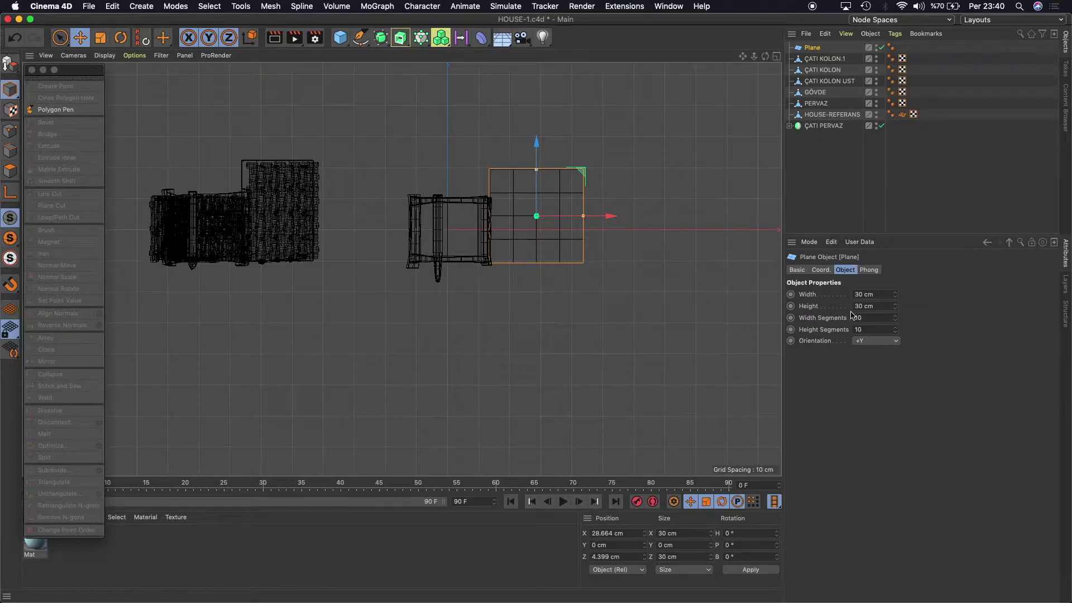
Set the plane's width to 25 cm and slide it against the house wall.
left_click_drag(583, 217, 578, 216)
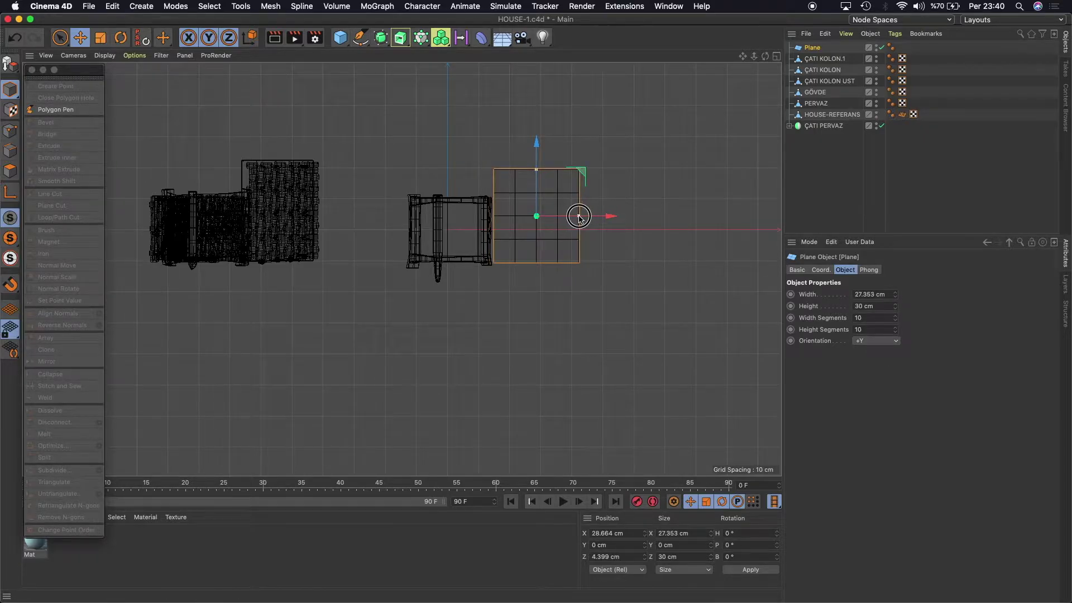
double_click(887, 295)
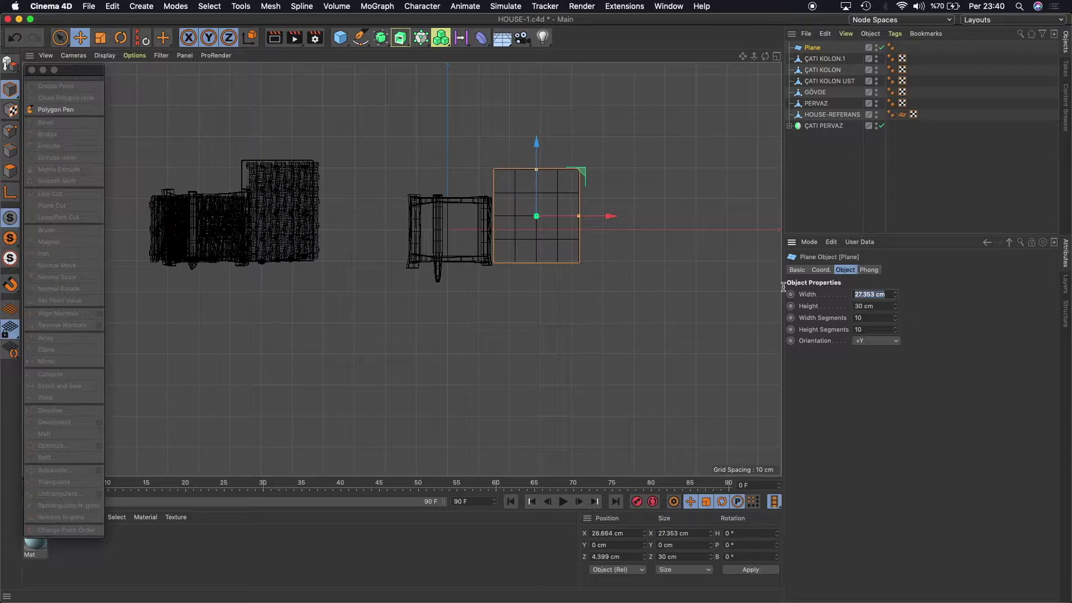
type("25")
key("Return")
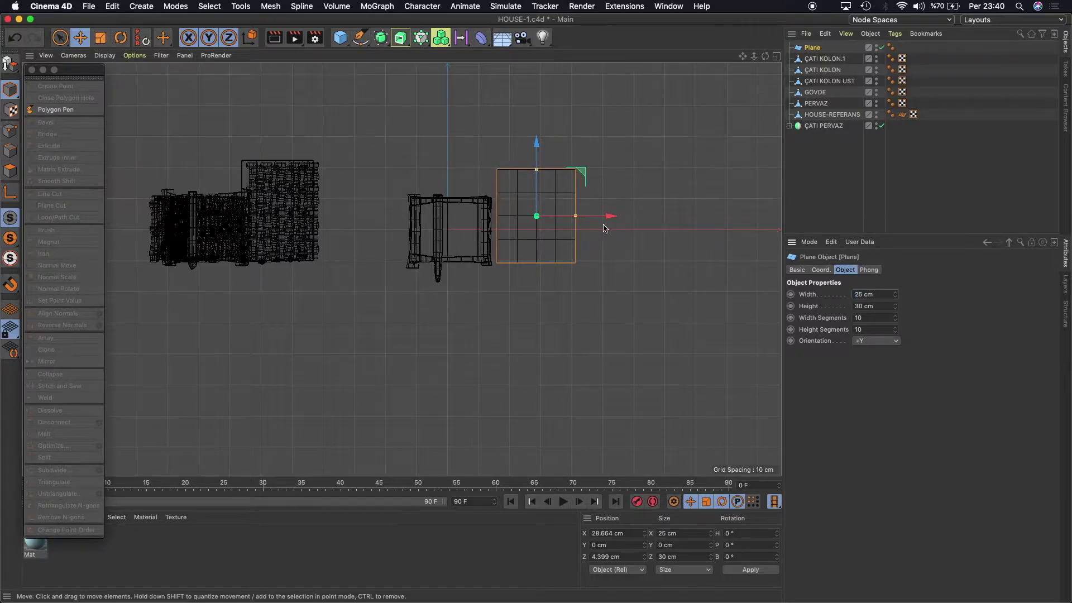
left_click_drag(606, 216, 600, 216)
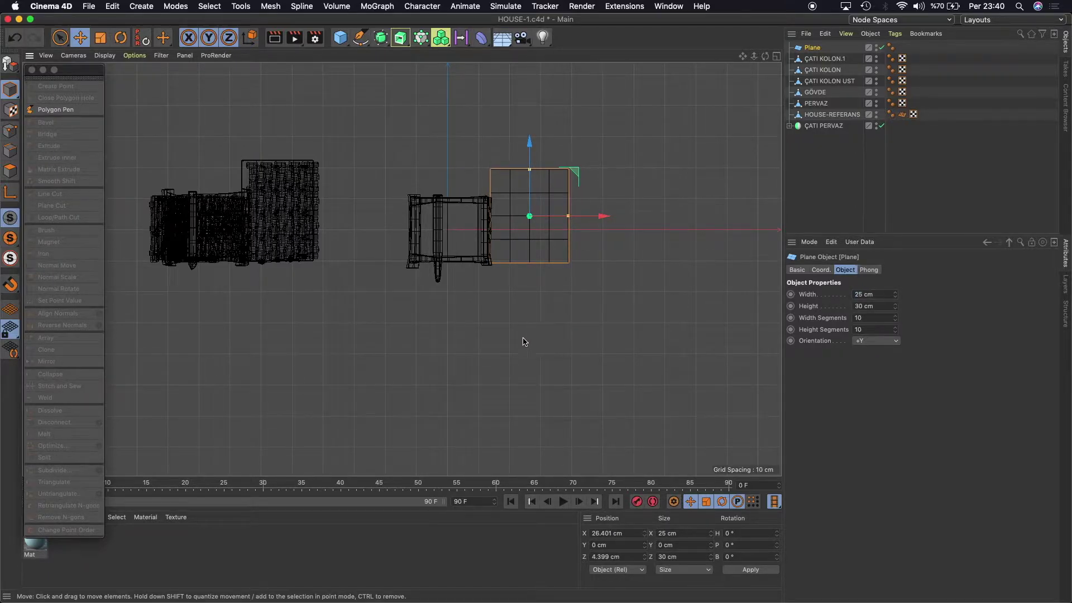
left_click(776, 56)
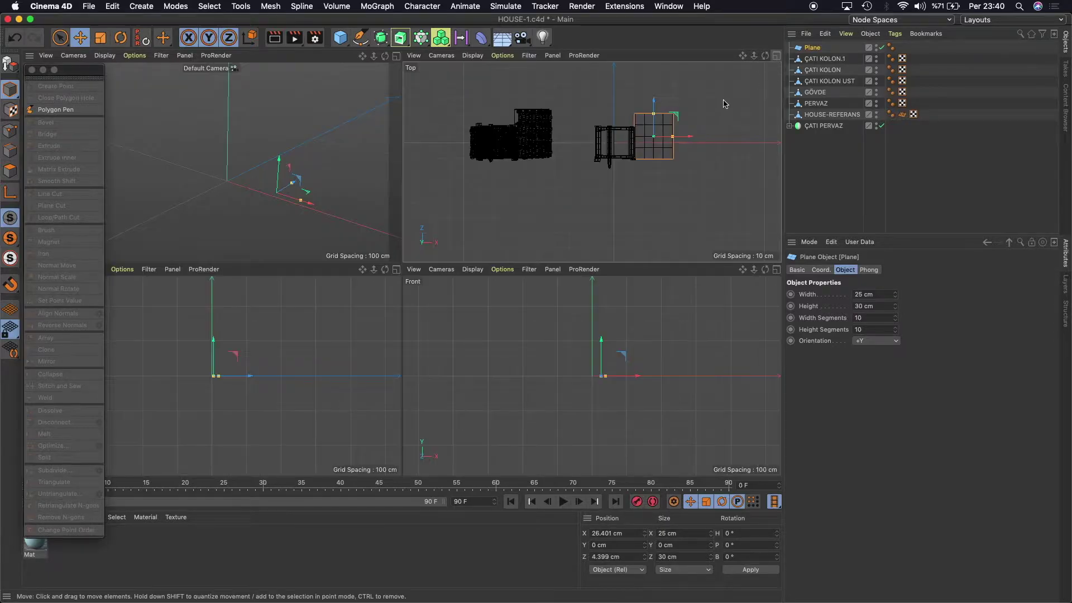
In the front view, raise the plane to Y 18.779 cm and nudge it to X 24.854 cm.
middle_click(625, 358)
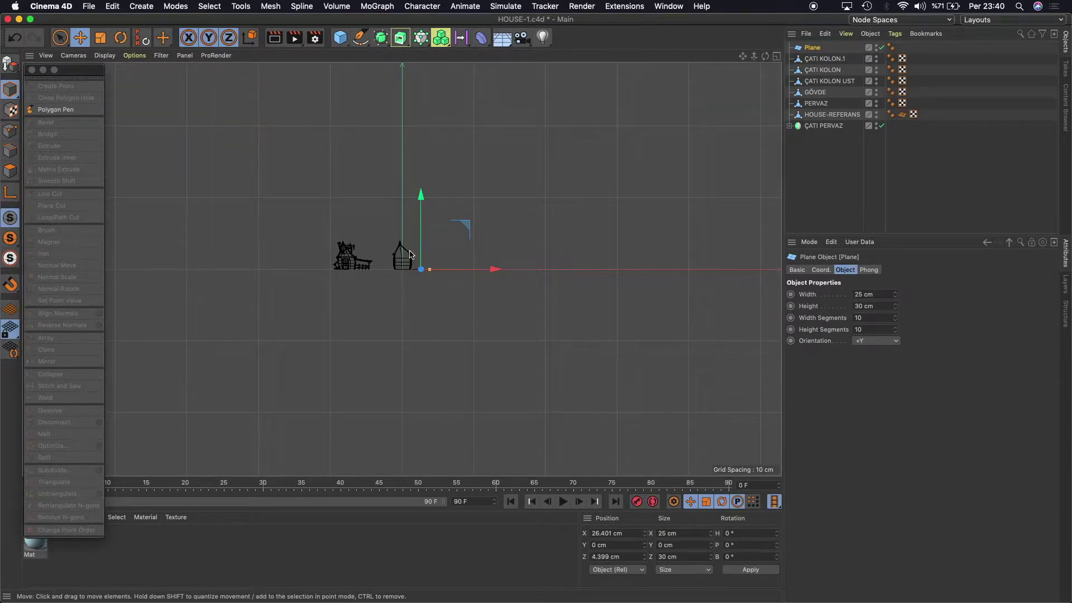
scroll(410, 254, "up", 5)
left_click_drag(452, 255, 453, 201)
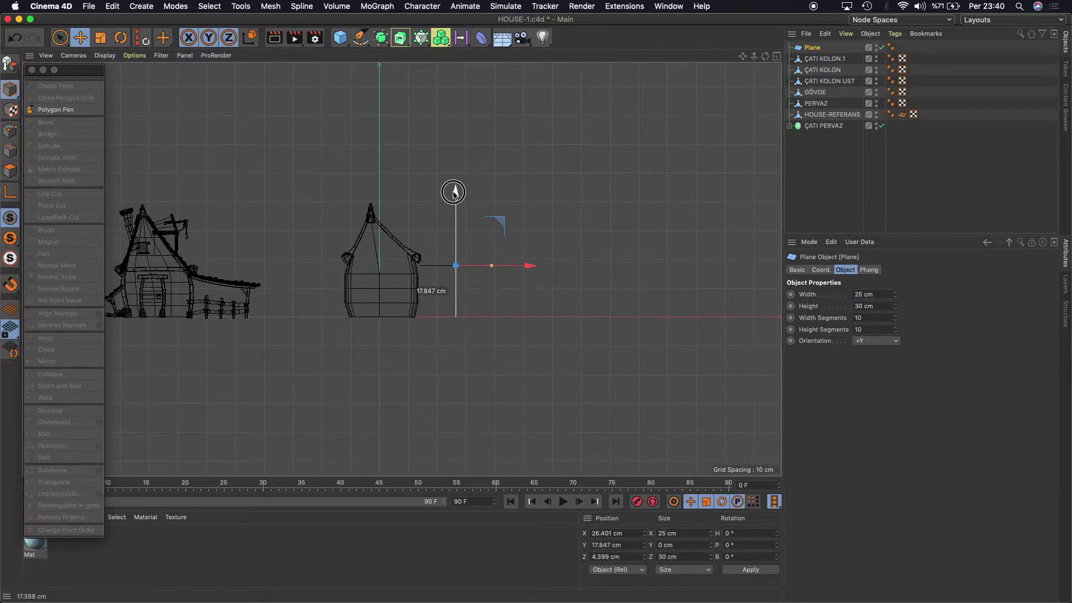
scroll(368, 241, "up", 1)
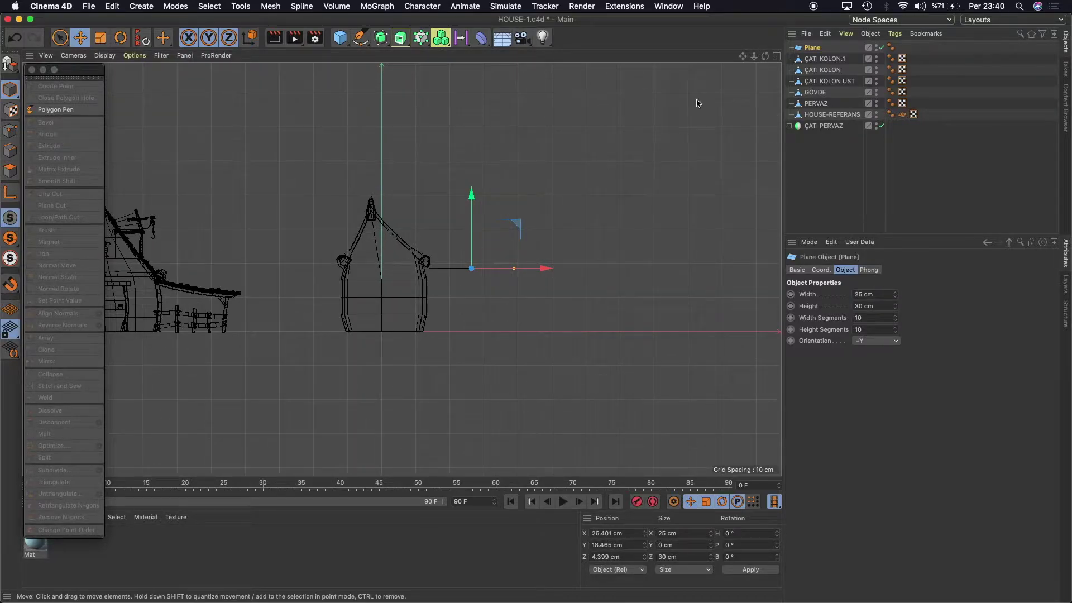
middle_click_drag(564, 226, 650, 221, "alt")
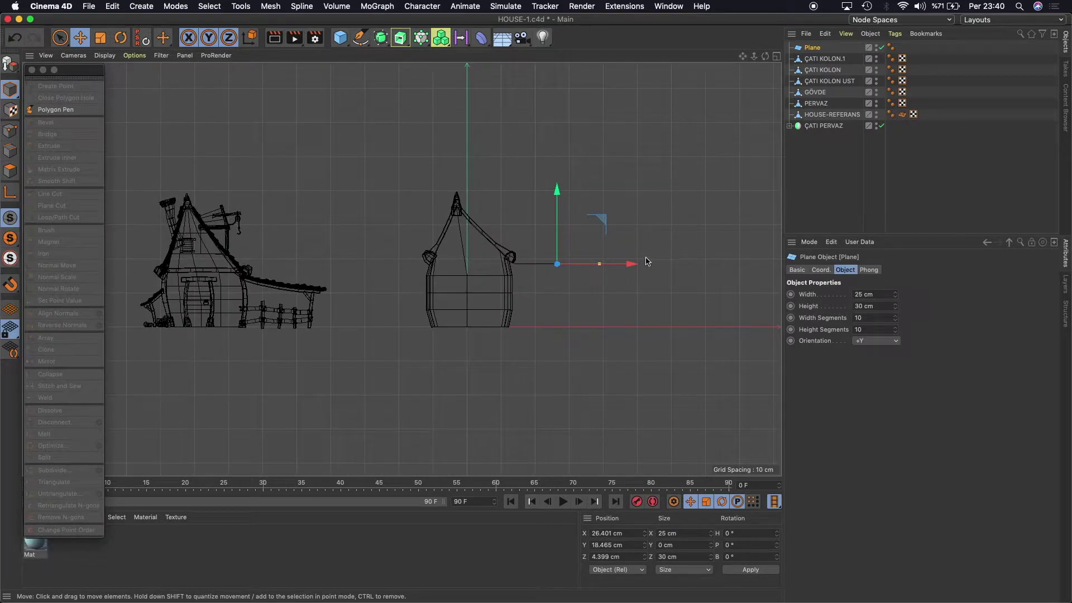
left_click_drag(642, 266, 631, 267)
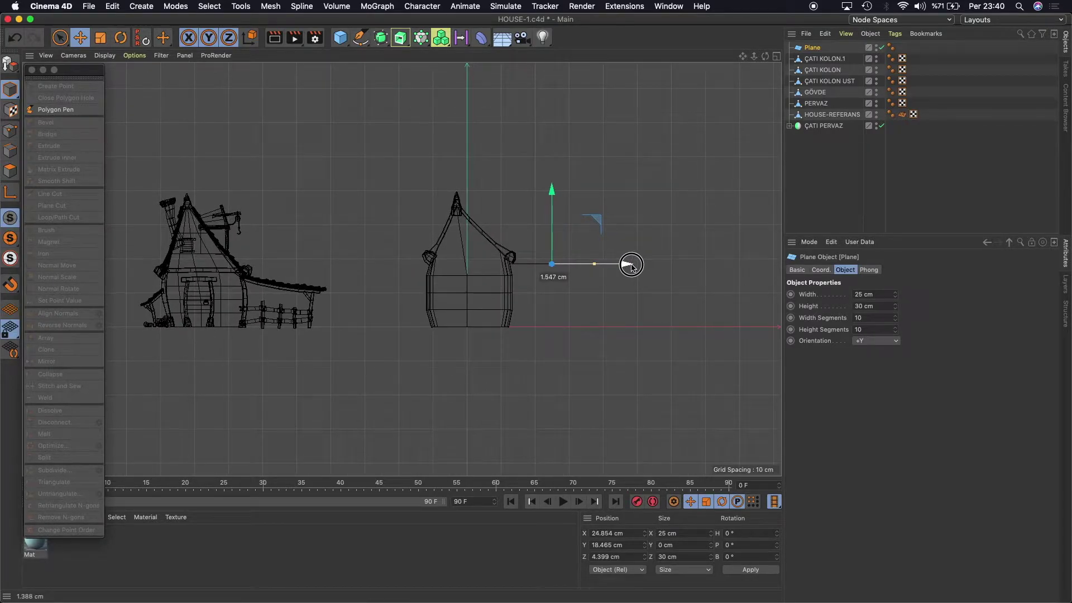
left_click_drag(552, 189, 553, 188)
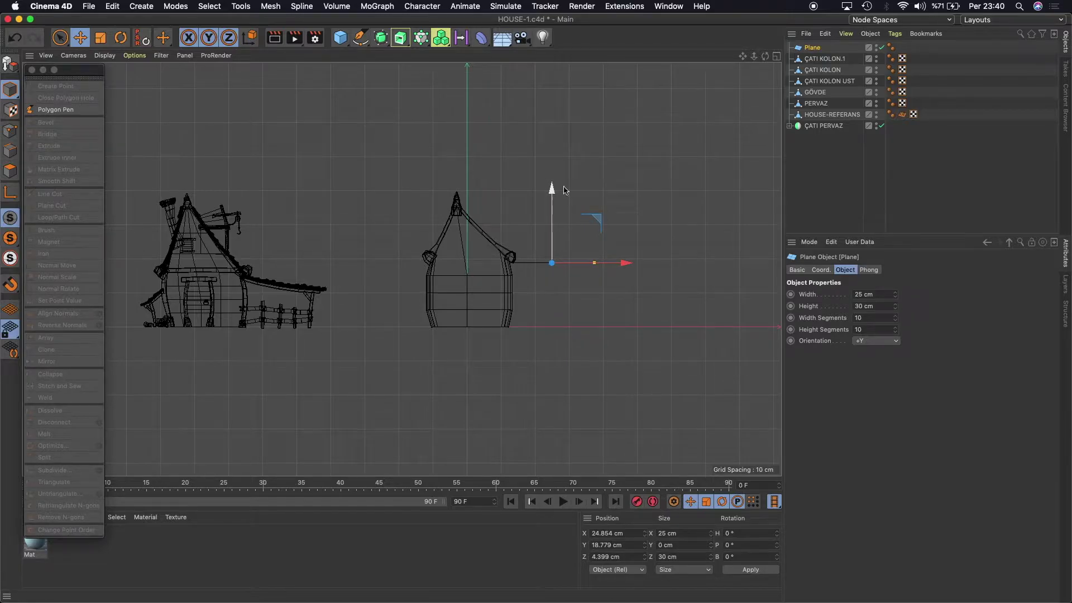
left_click(775, 59)
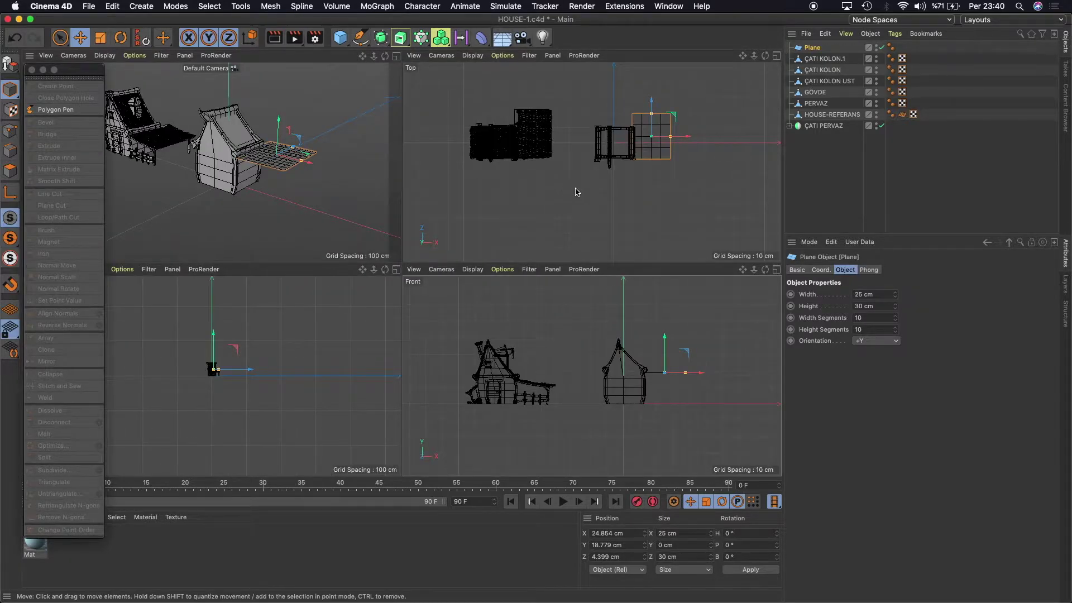
left_click(396, 56)
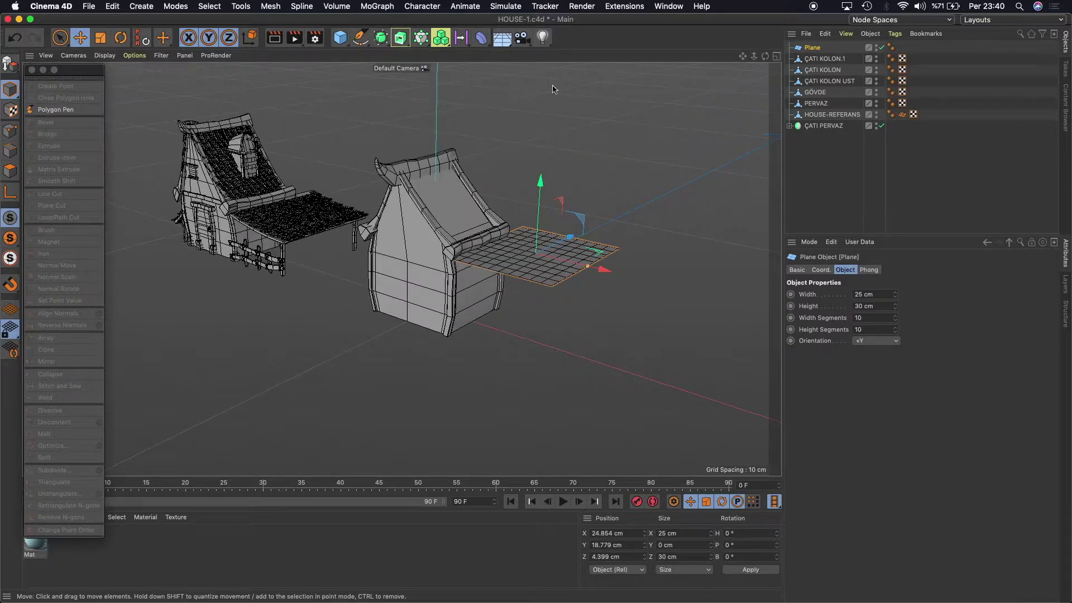
left_click_drag(739, 58, 732, 56)
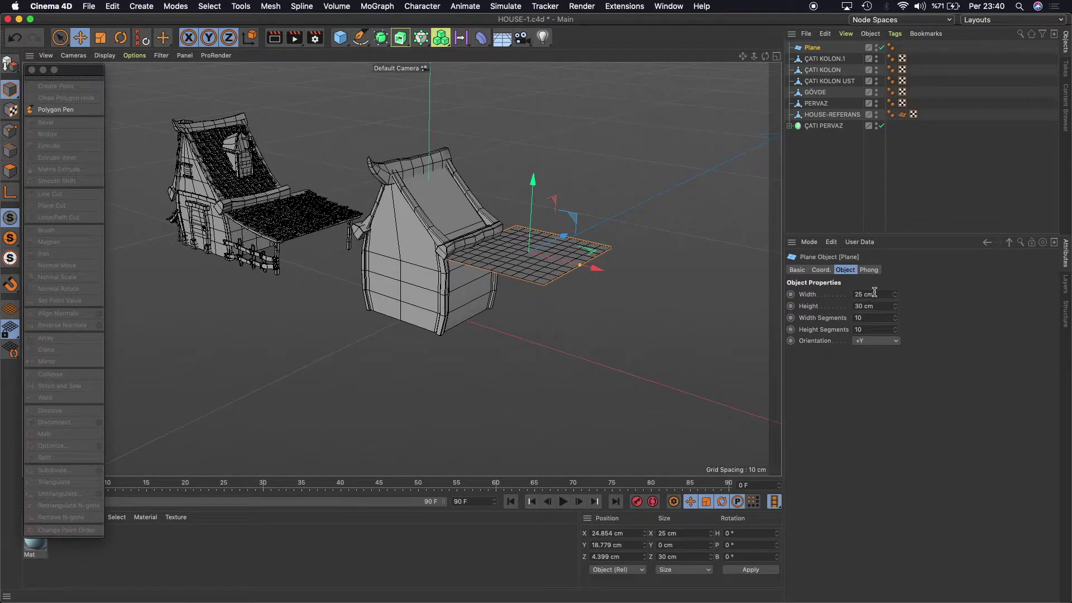
Give the plane 5 width segments and 1 height segment.
left_click(873, 318)
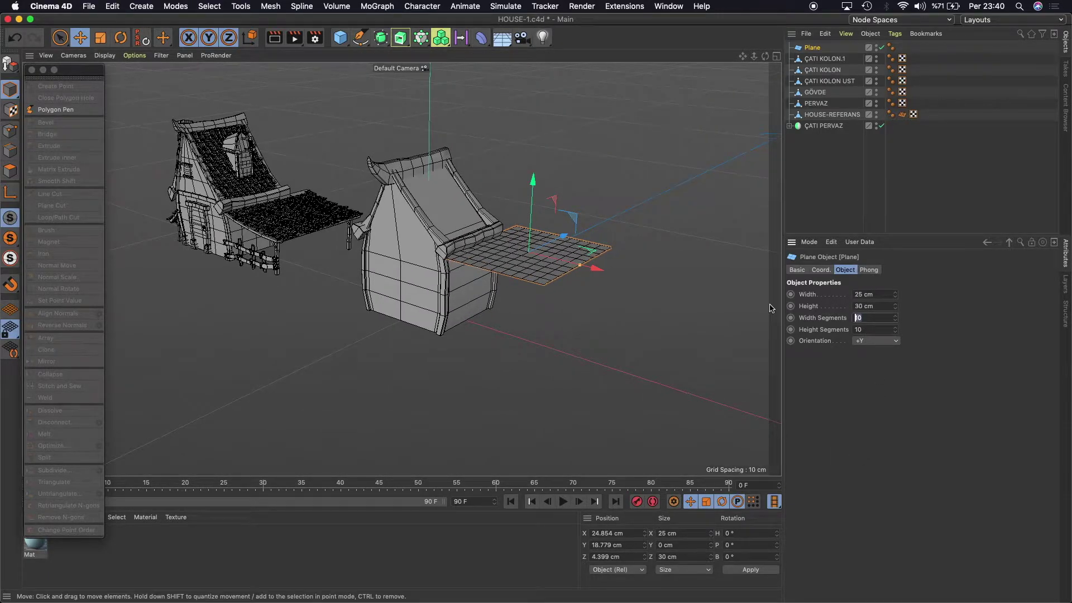
type("1")
key("Return")
key("Return")
key("Delete")
type("5")
key("Return")
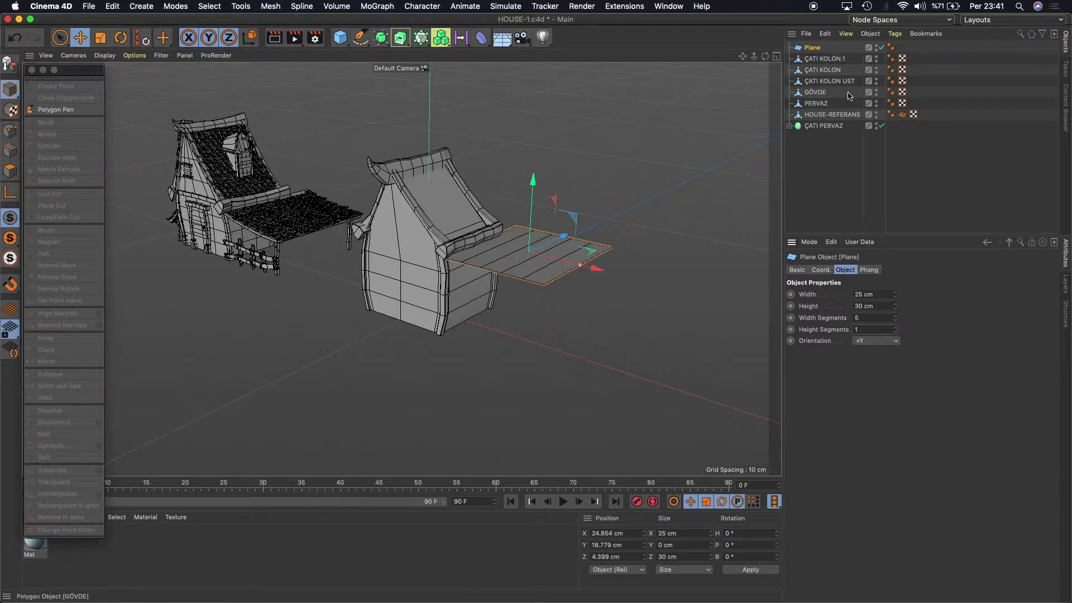
Make the plane editable and maximize the front view.
left_click(11, 63)
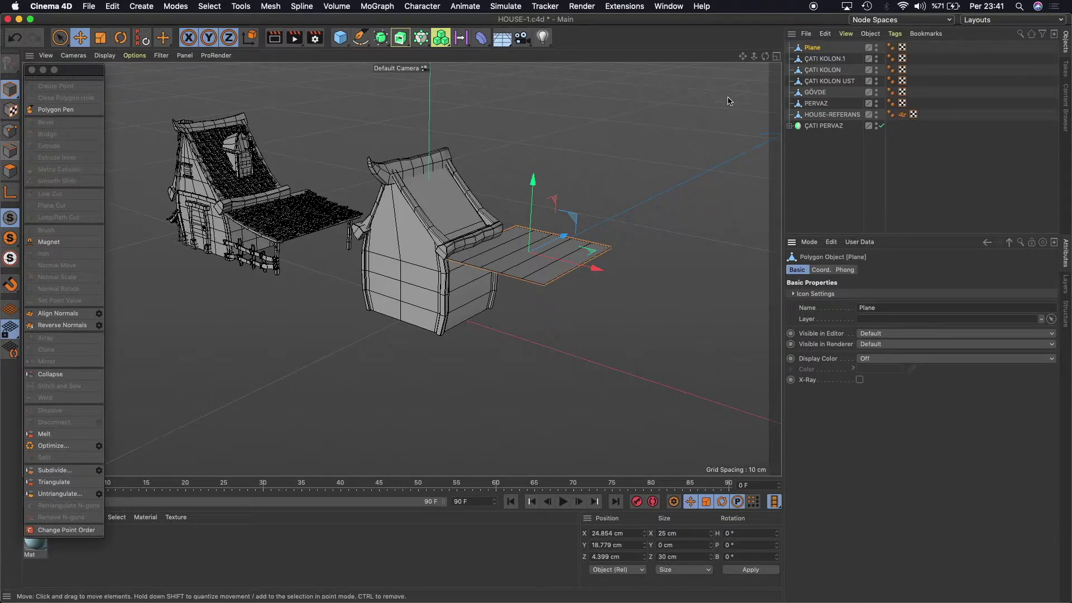
left_click(776, 55)
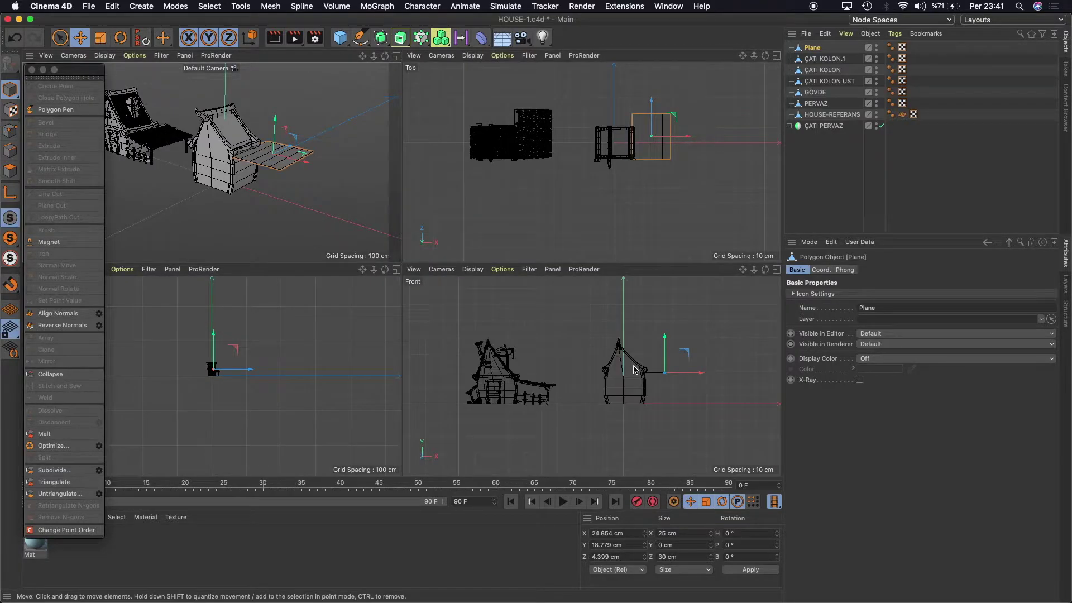
left_click(776, 272)
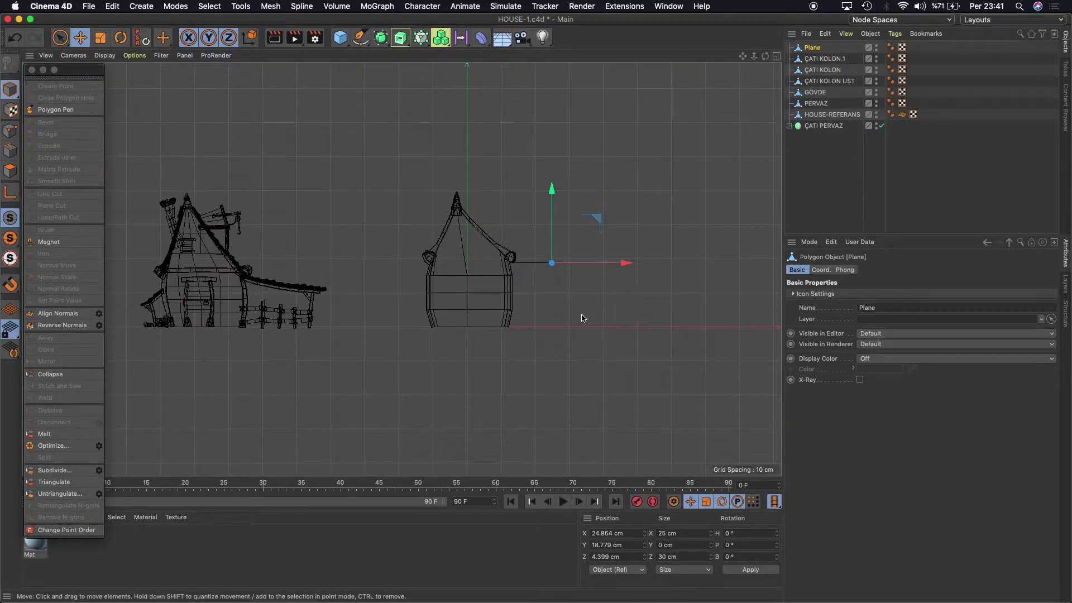
Box-select groups of the plane's points and lower them slightly to start the bend.
left_click(10, 130)
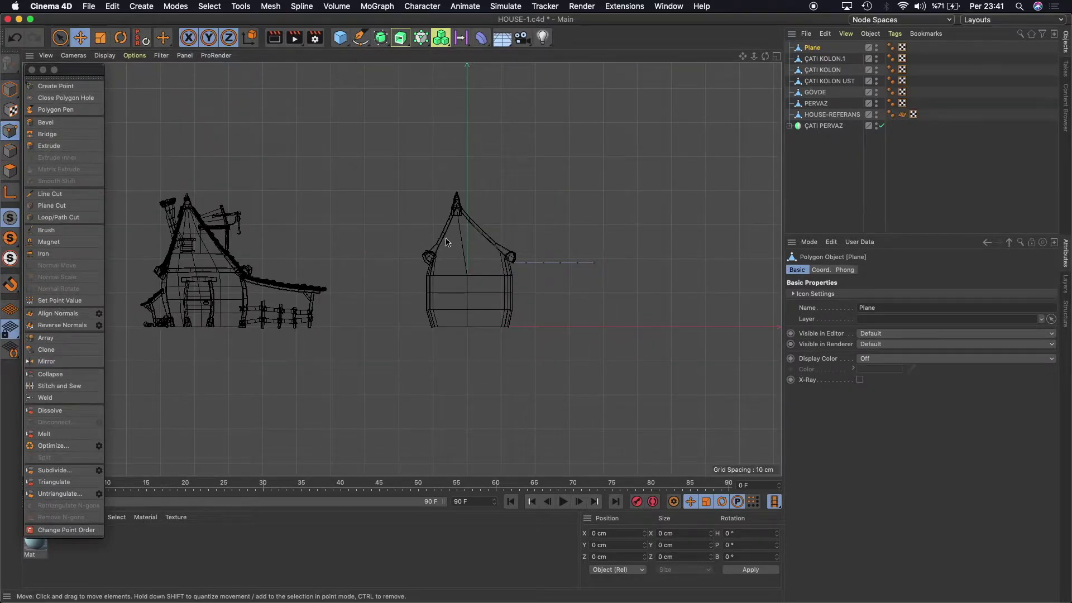
left_click_drag(60, 37, 134, 88)
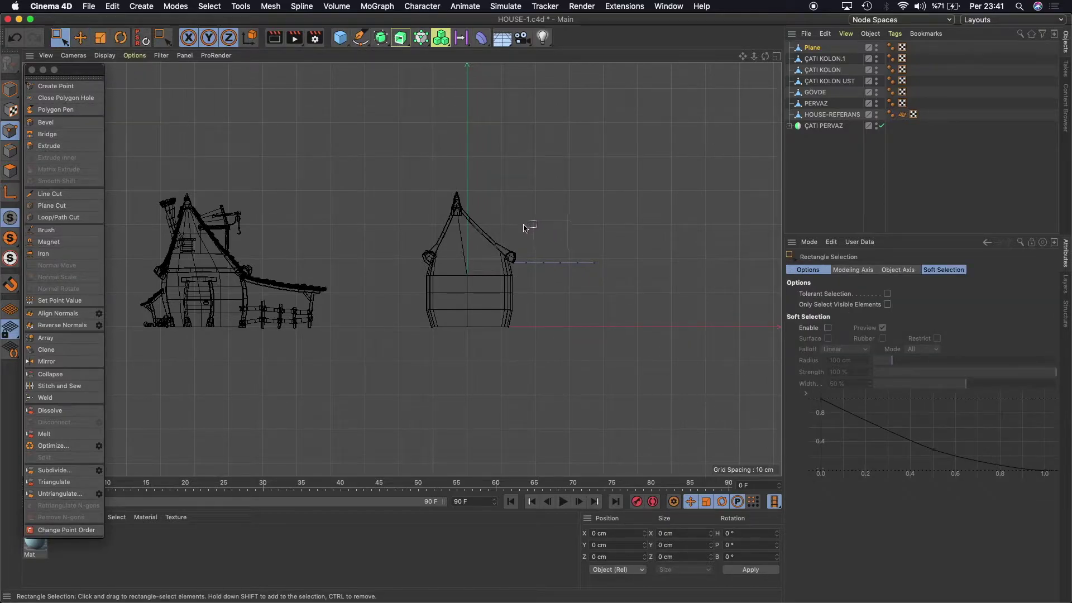
left_click_drag(521, 224, 604, 299)
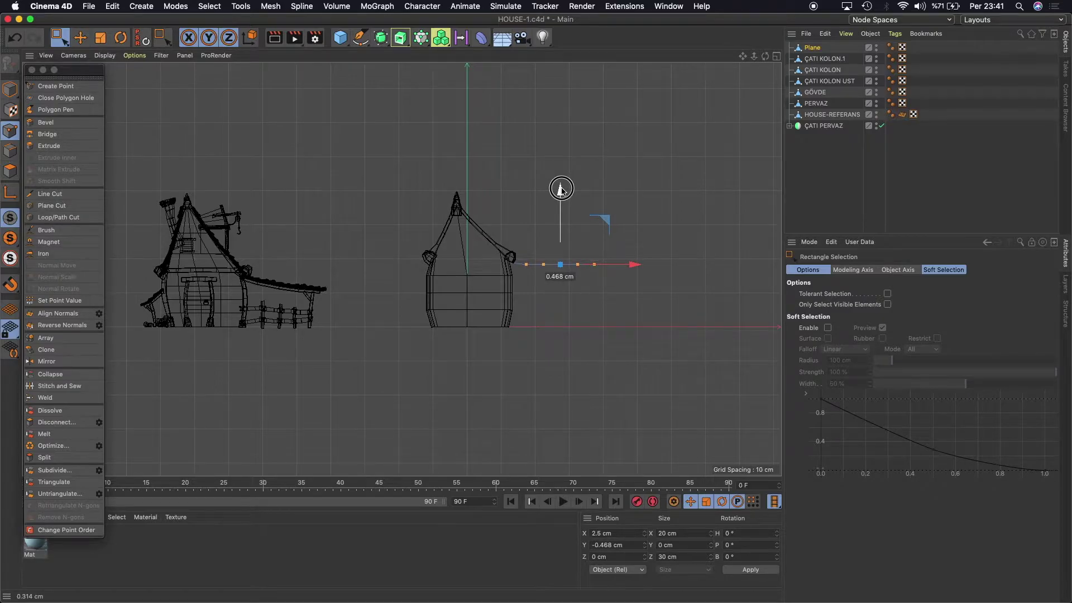
left_click_drag(530, 231, 659, 332)
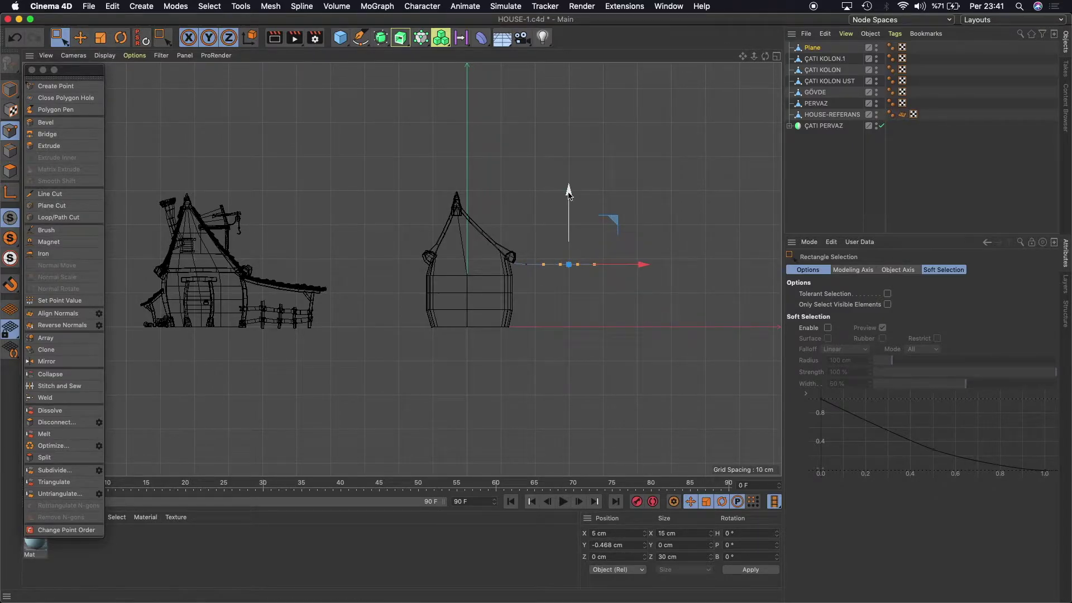
left_click_drag(569, 193, 569, 195)
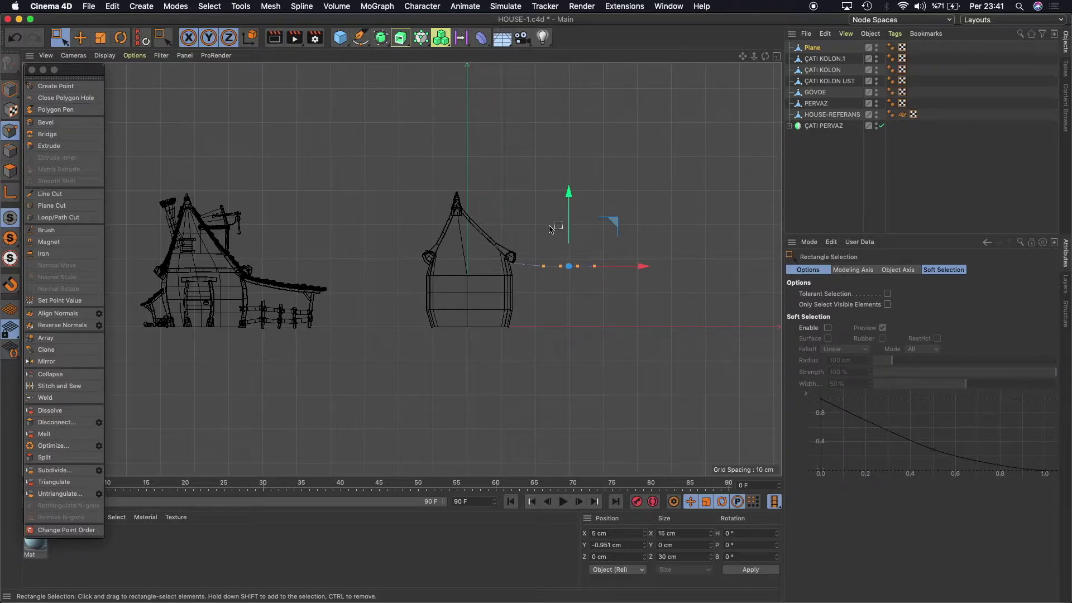
left_click_drag(550, 235, 659, 332)
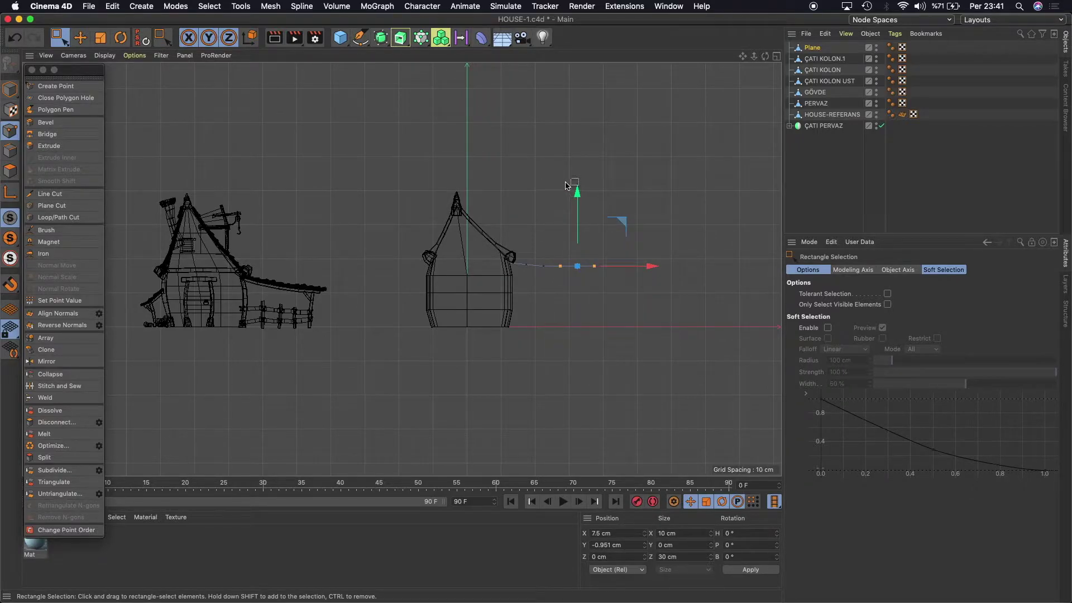
left_click_drag(578, 193, 578, 196)
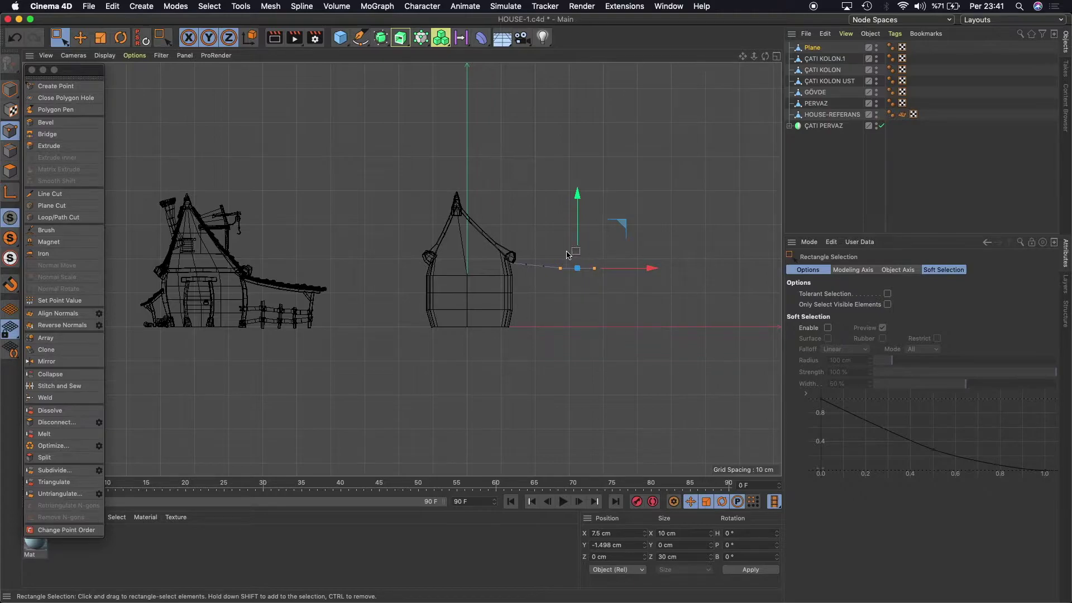
left_click_drag(536, 250, 588, 292)
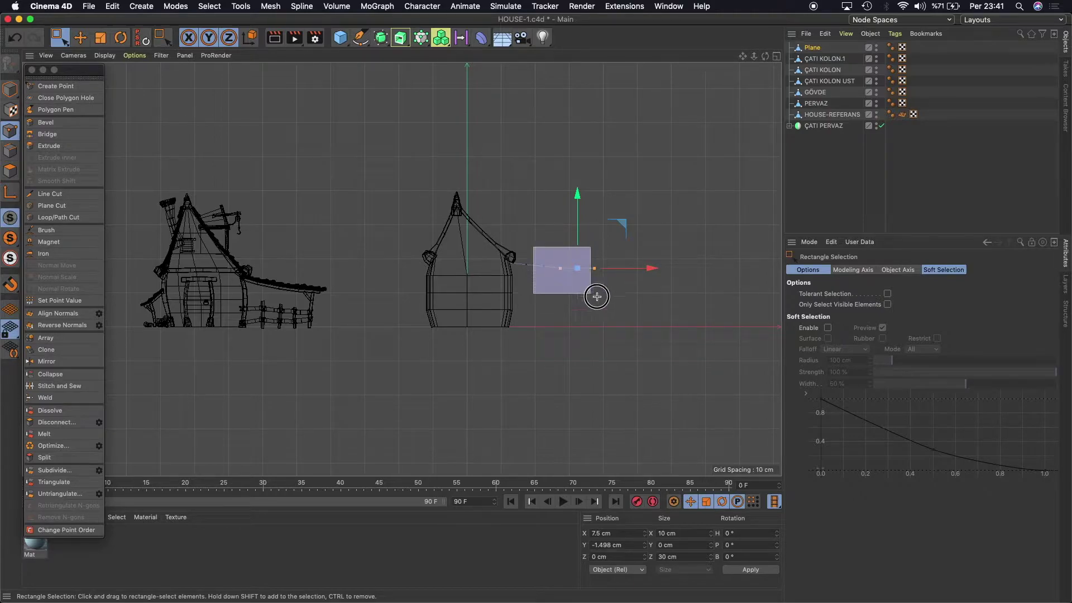
left_click_drag(569, 195, 570, 198)
left_click_drag(522, 249, 541, 282)
left_click_drag(526, 192, 527, 194)
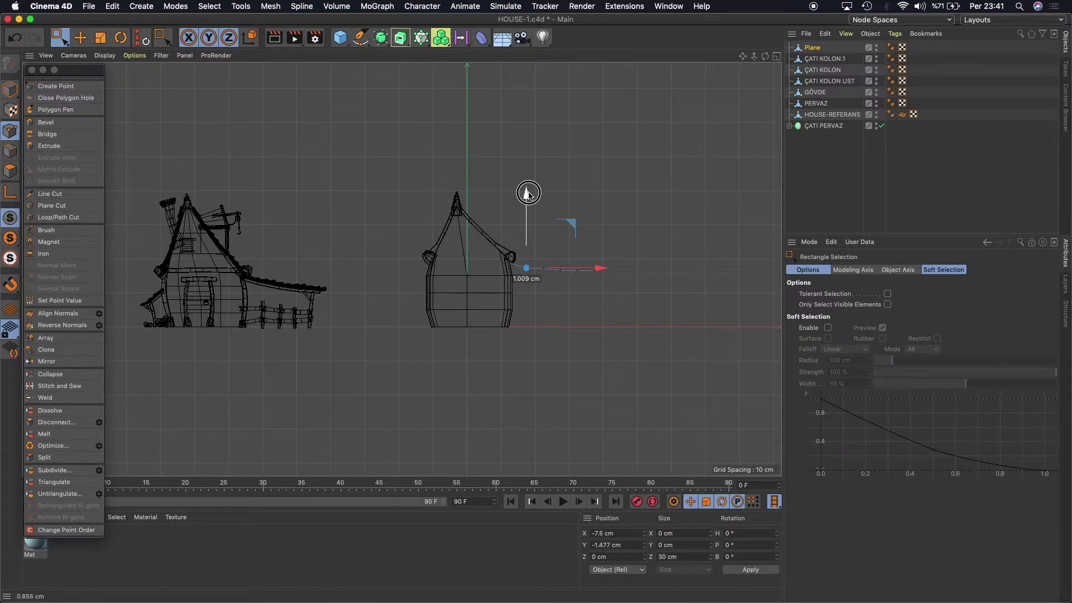
Lower the outer points further so the plane curves down, outer edge at X 11.436 cm.
left_click_drag(539, 241, 567, 304)
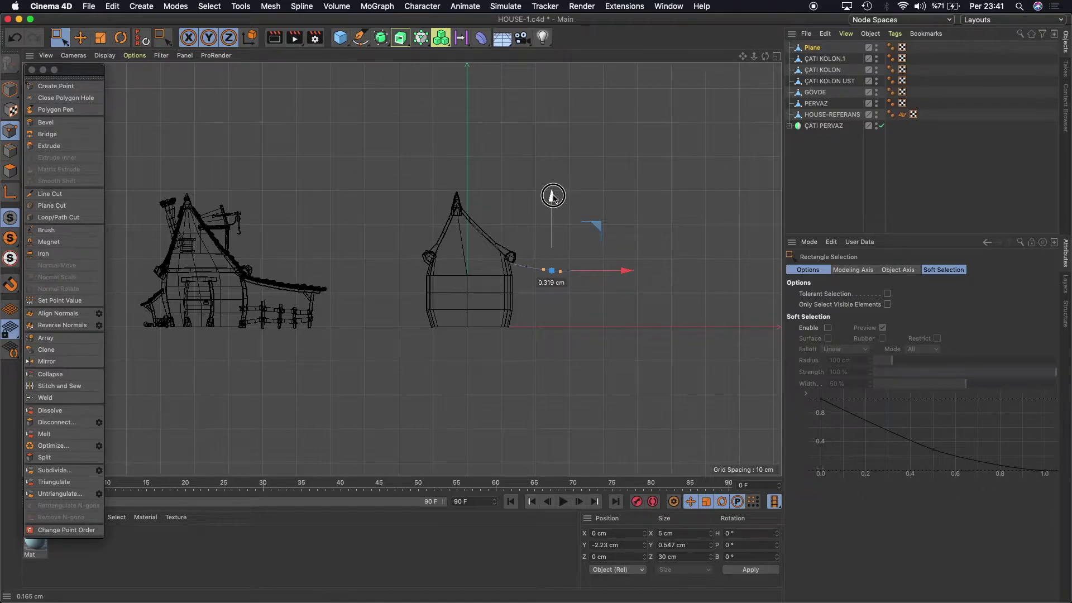
left_click_drag(564, 249, 630, 324)
left_click_drag(586, 199, 587, 202)
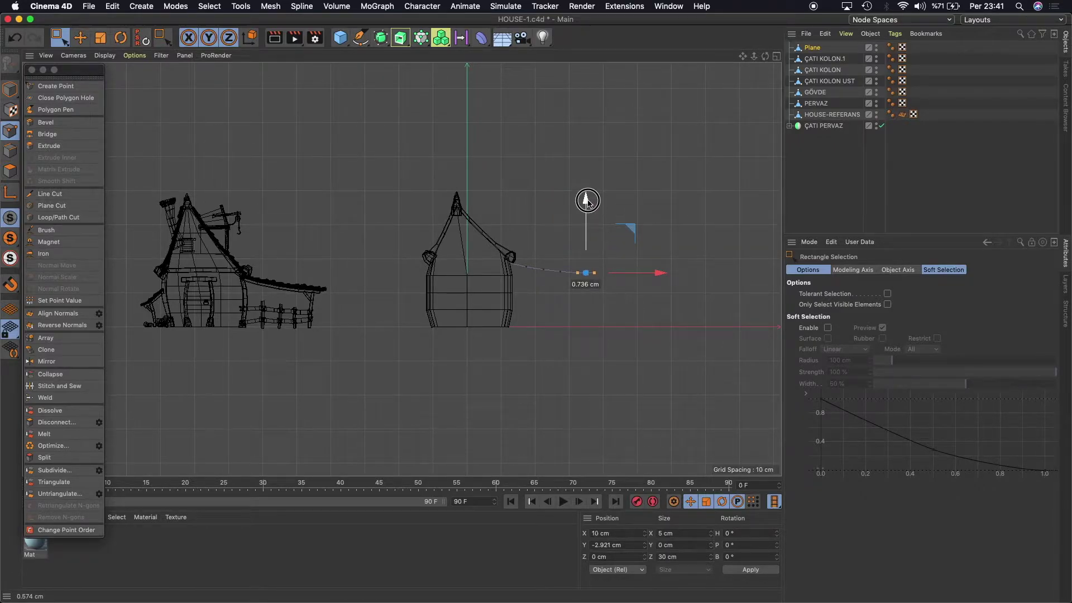
left_click_drag(521, 231, 571, 271, "shift")
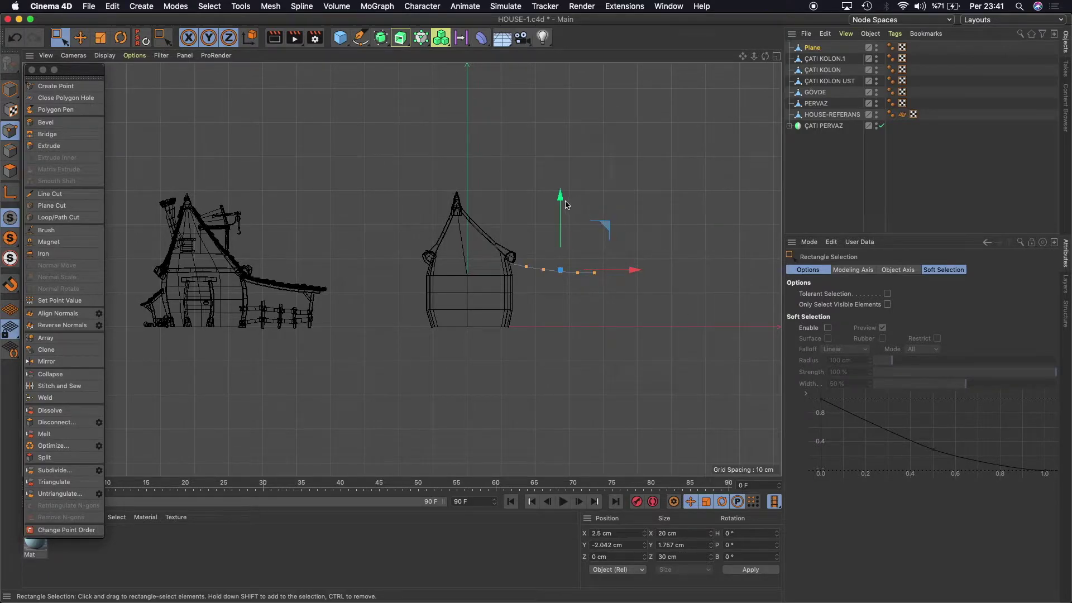
left_click_drag(534, 220, 677, 338)
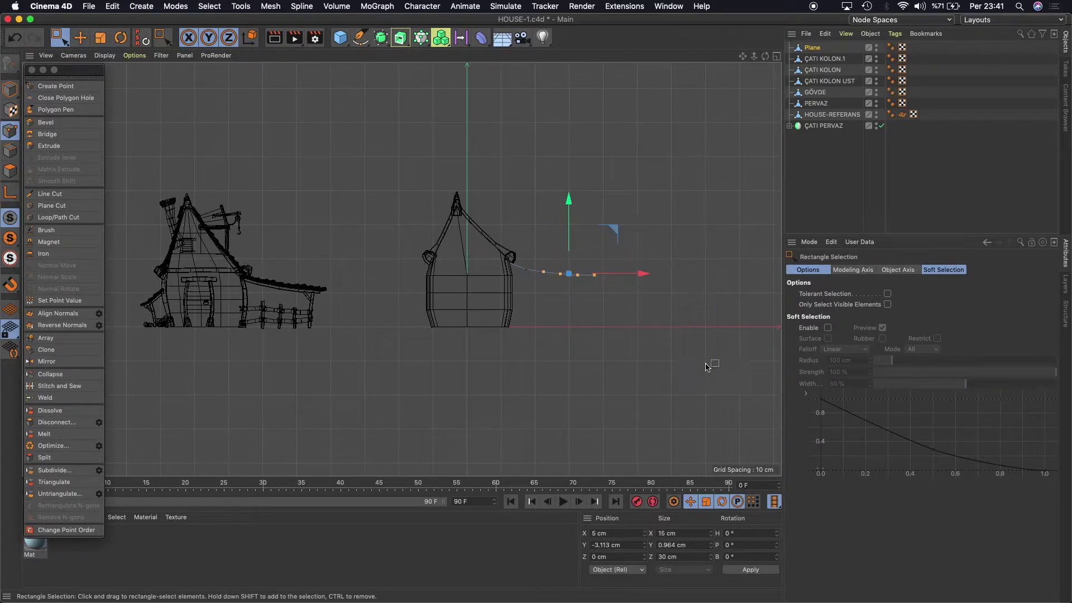
left_click_drag(569, 204, 683, 361)
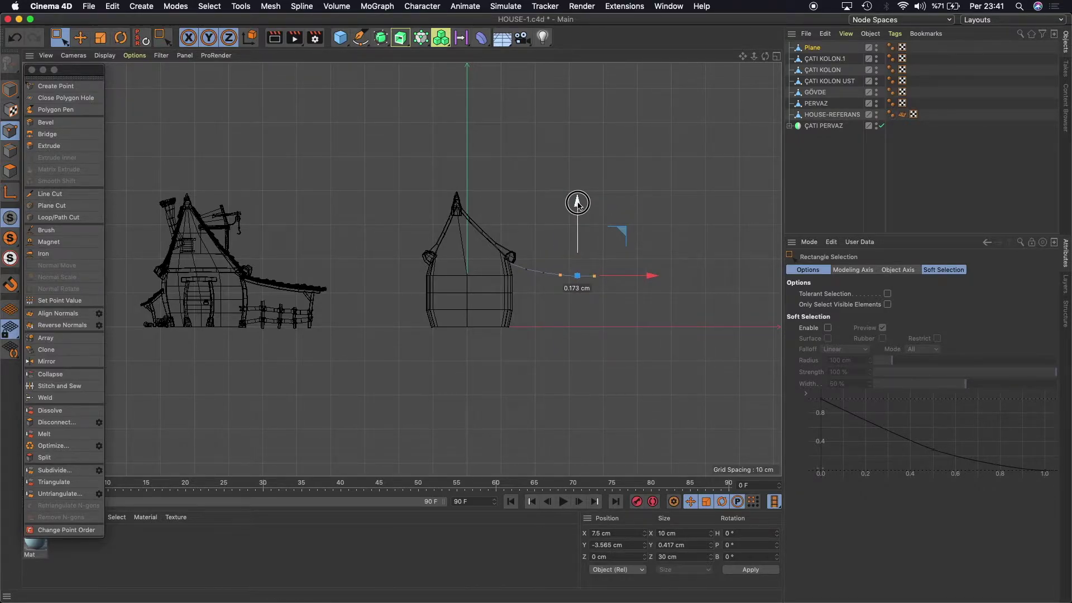
left_click_drag(574, 166, 657, 370)
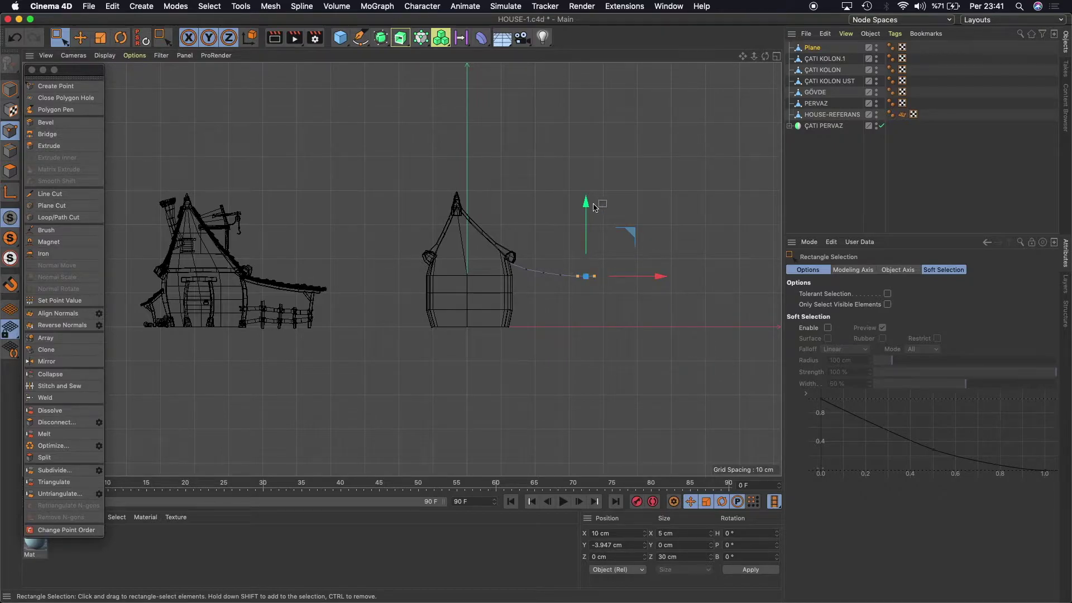
left_click_drag(586, 202, 587, 203)
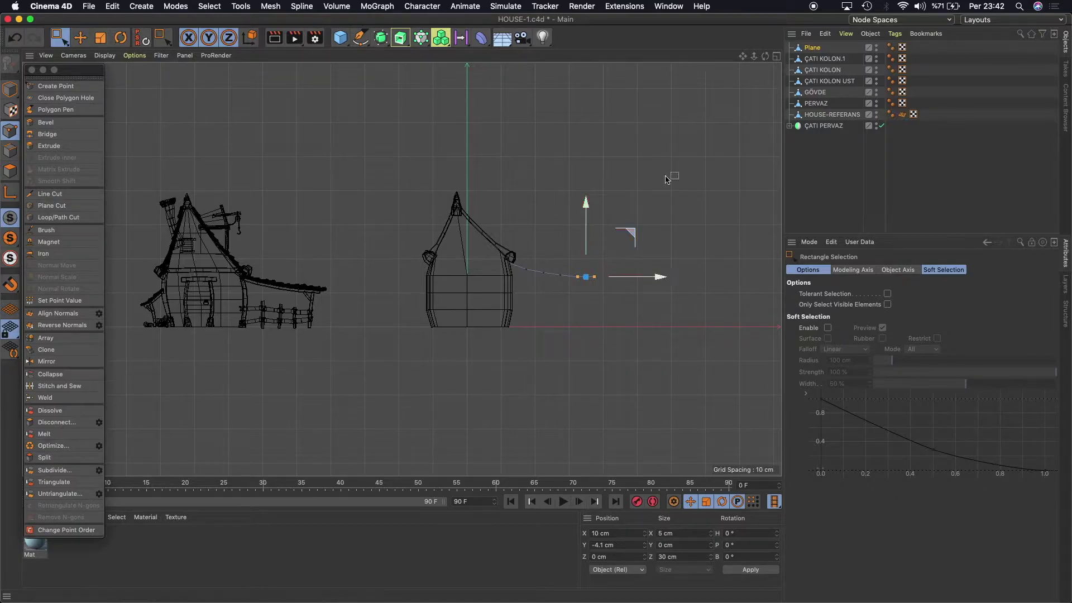
left_click_drag(584, 158, 692, 372)
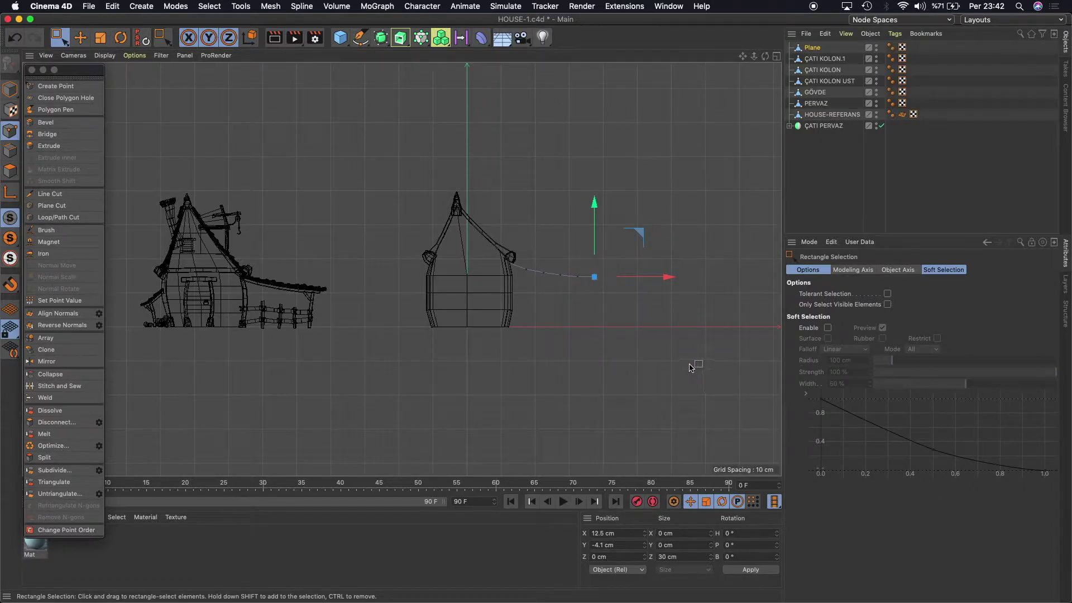
left_click_drag(664, 273, 661, 273)
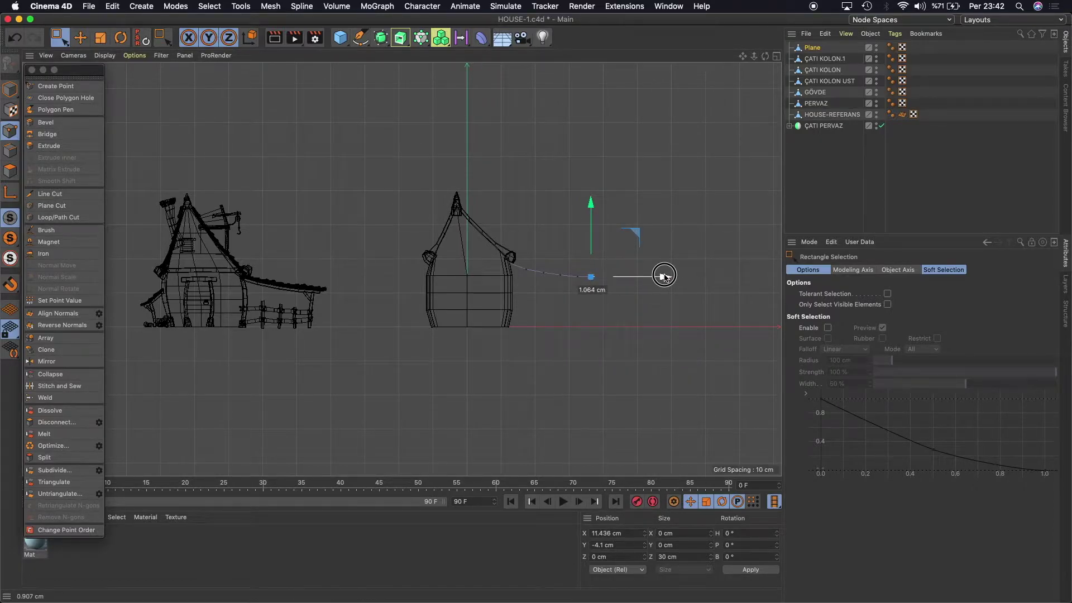
left_click(777, 56)
left_click(396, 56)
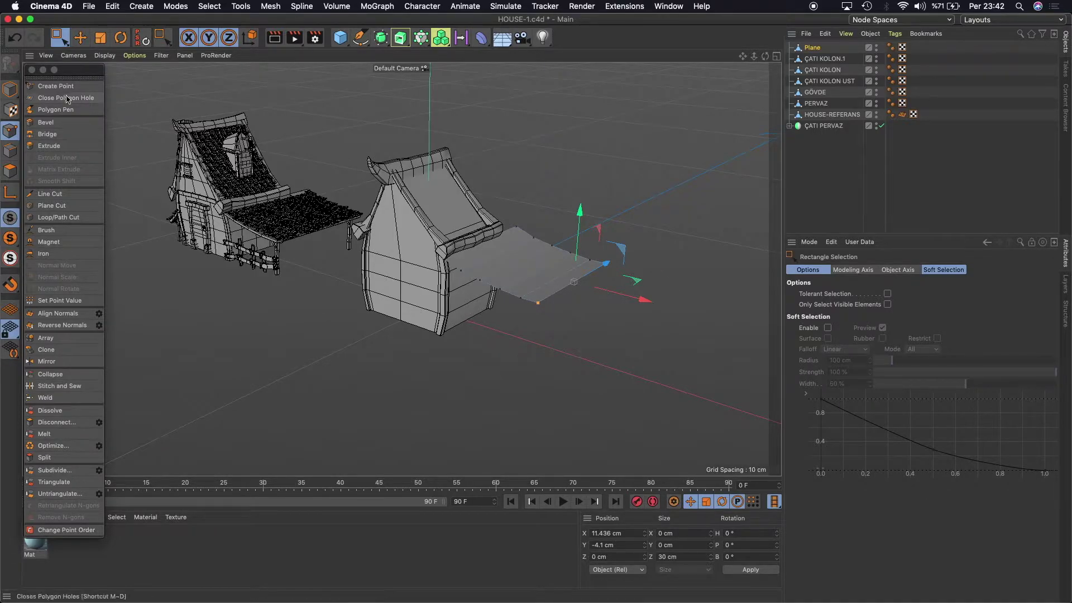
Select a polygon strip on the awning plane in Polygon mode.
left_click(12, 170)
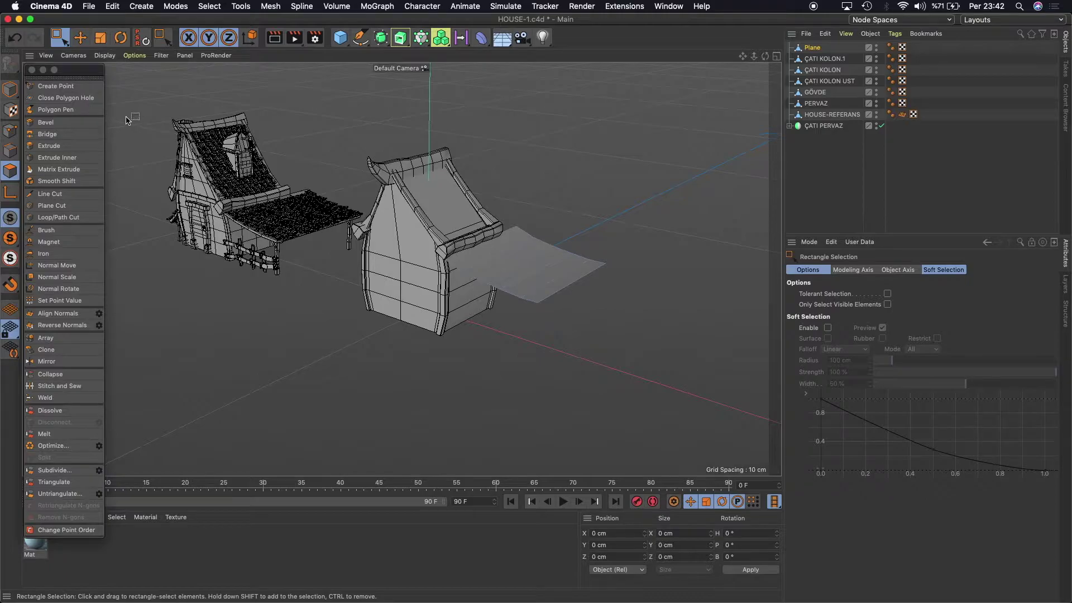
left_click(79, 37)
left_click(502, 280)
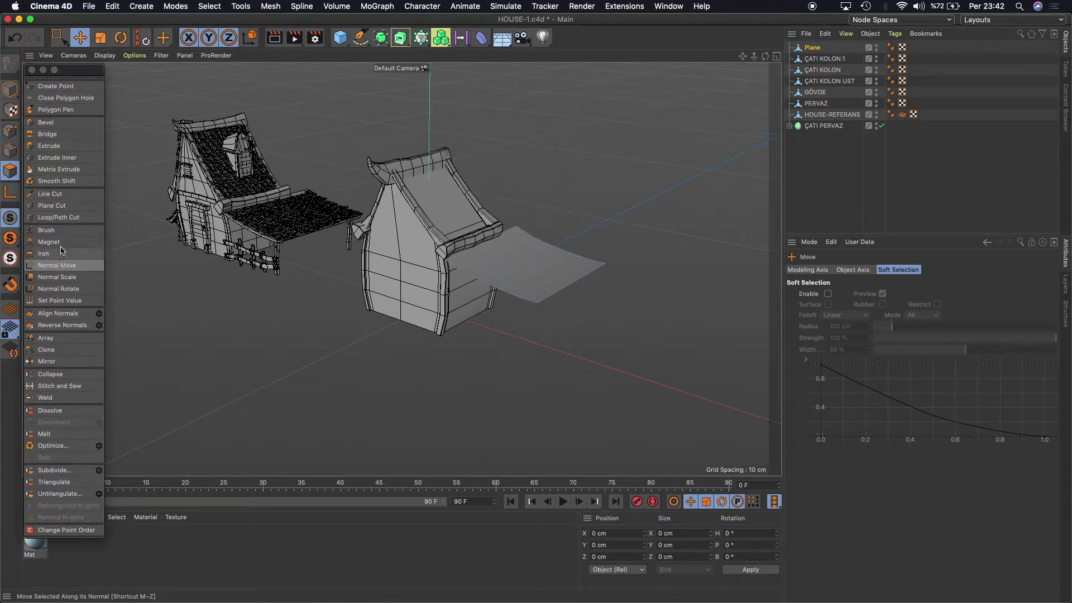
Add a loop cut across the awning at 5% offset, close to the house wall.
left_click(61, 217)
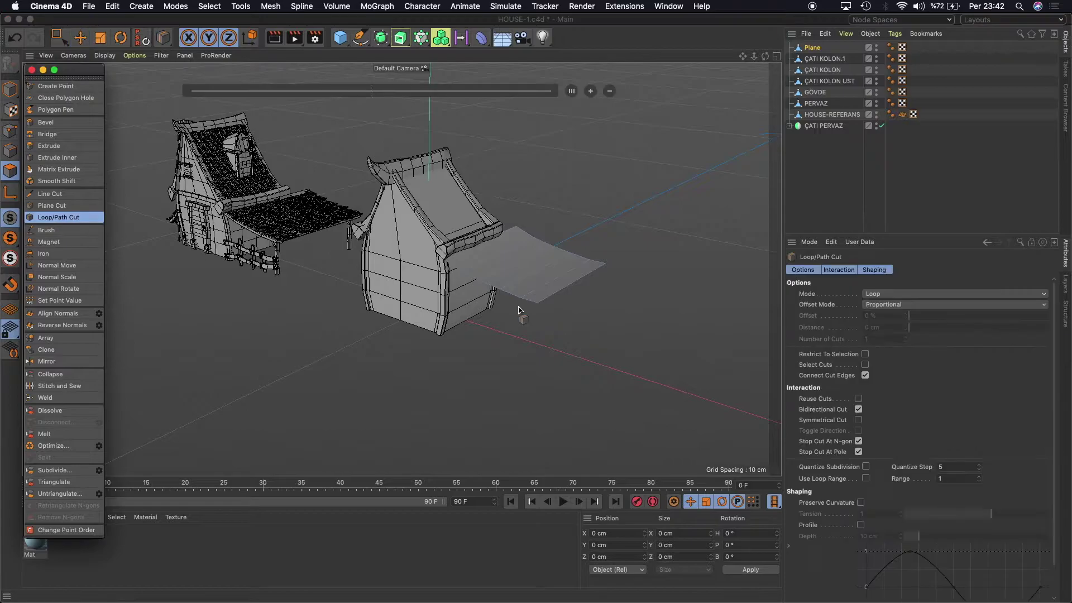
left_click(546, 300)
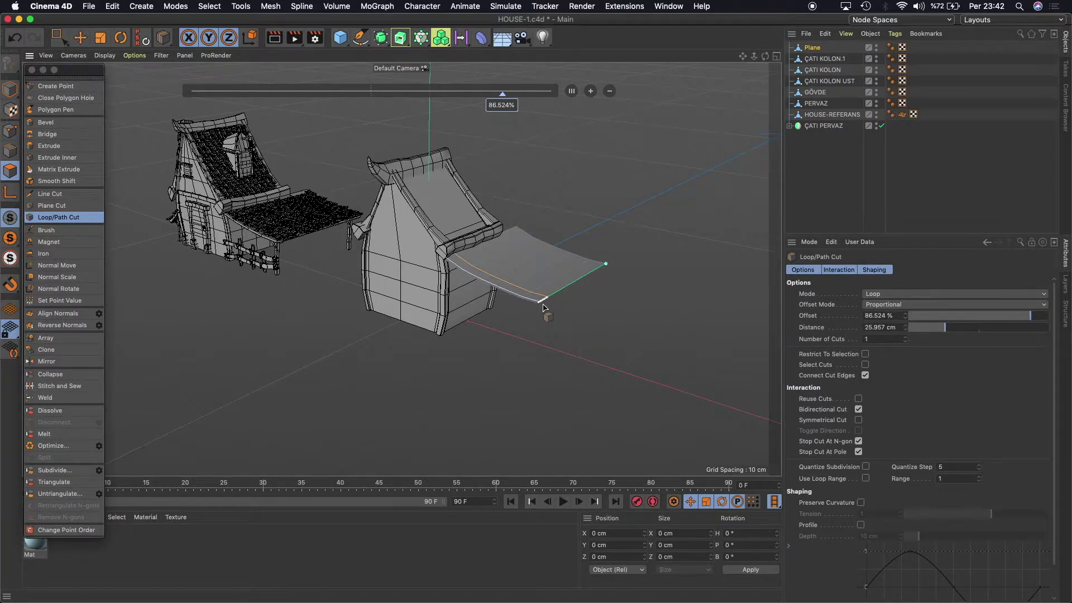
left_click(896, 316)
type("0")
key("Return")
left_click(892, 316)
key("Return")
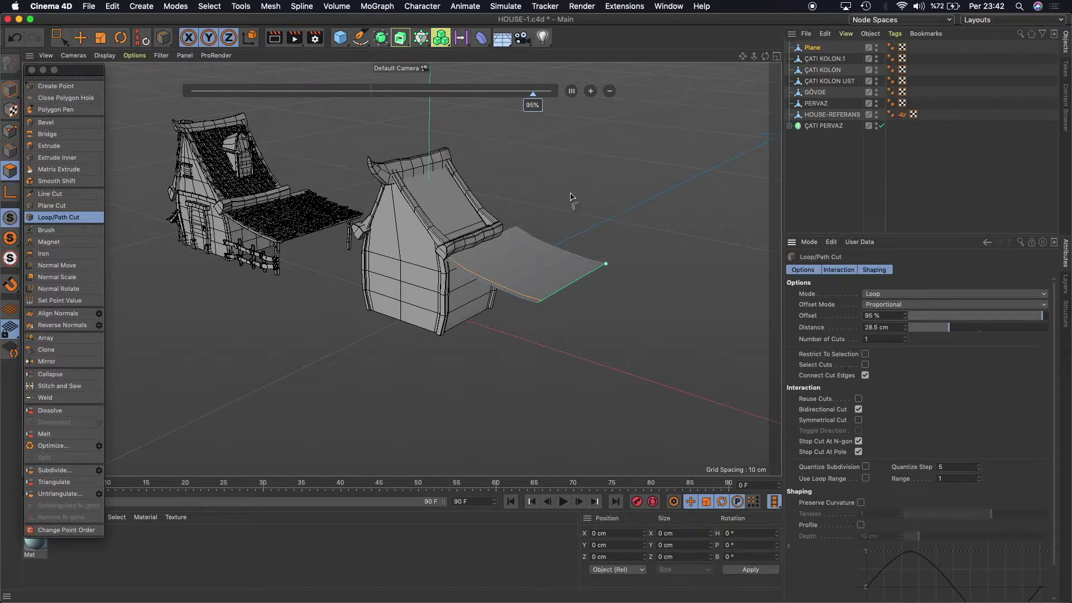
left_click(595, 267)
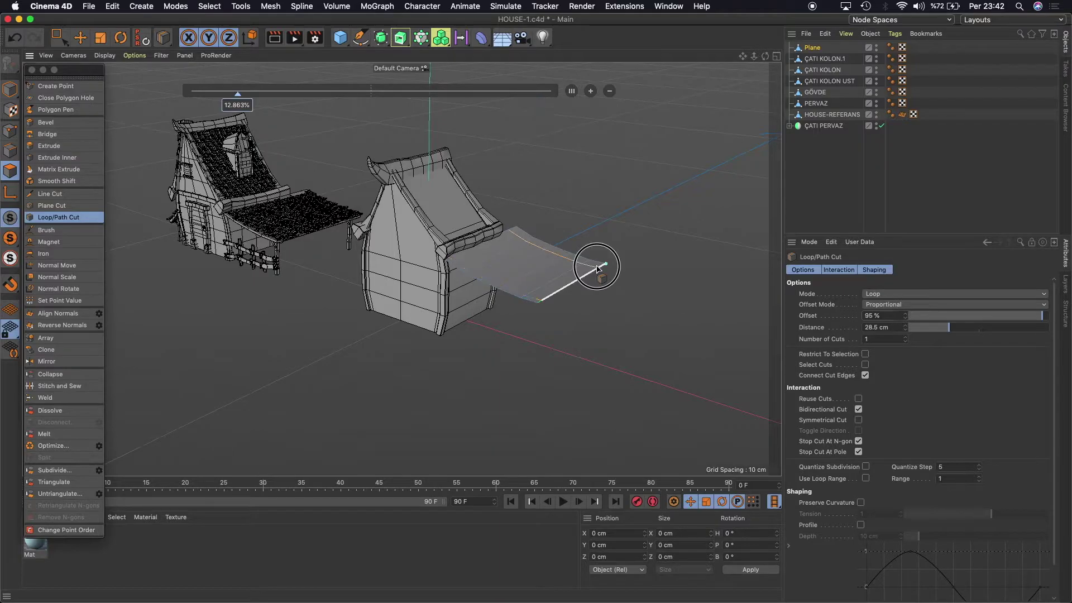
left_click(890, 314)
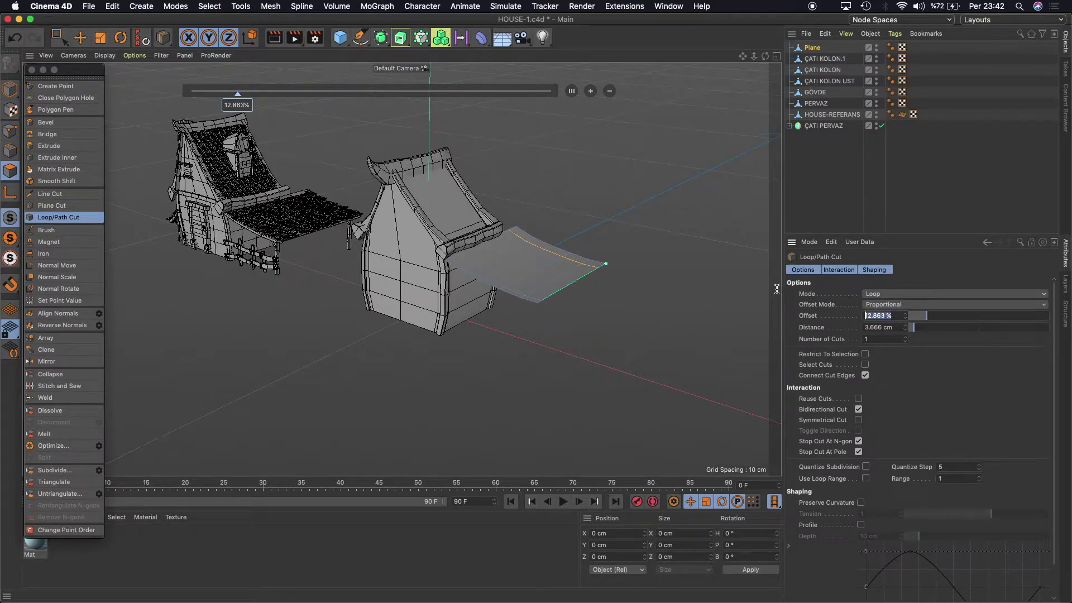
type("5")
key("Return")
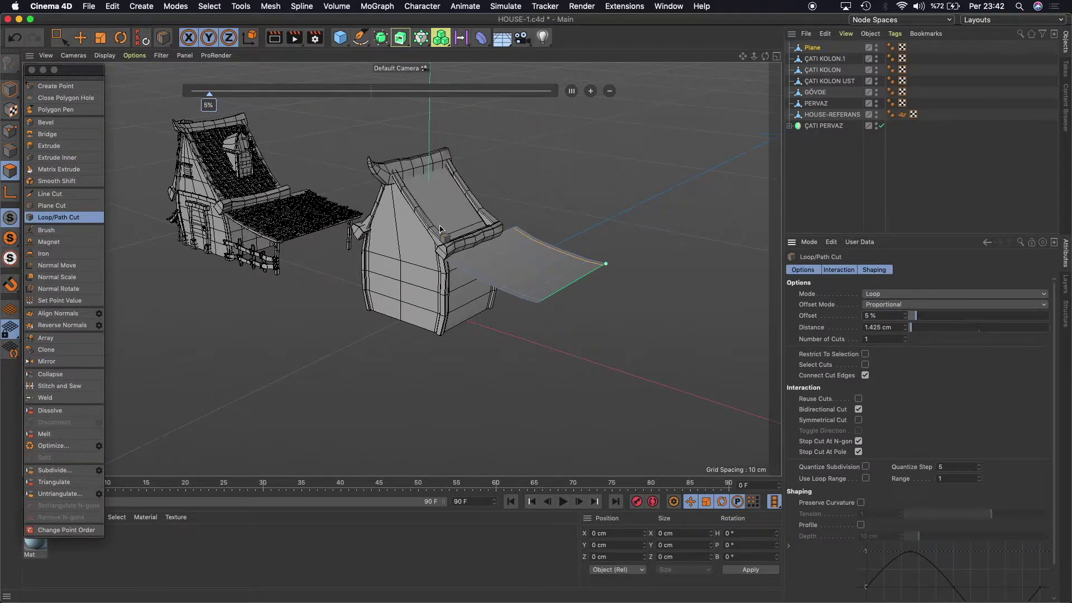
left_click_drag(765, 56, 401, 269)
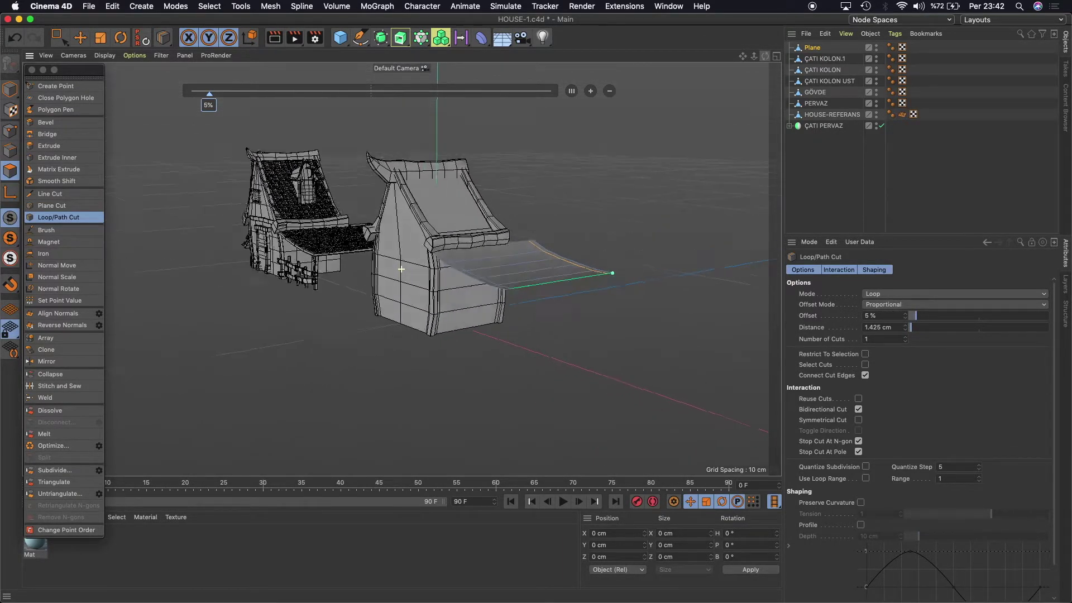
left_click_drag(401, 268, 274, 148)
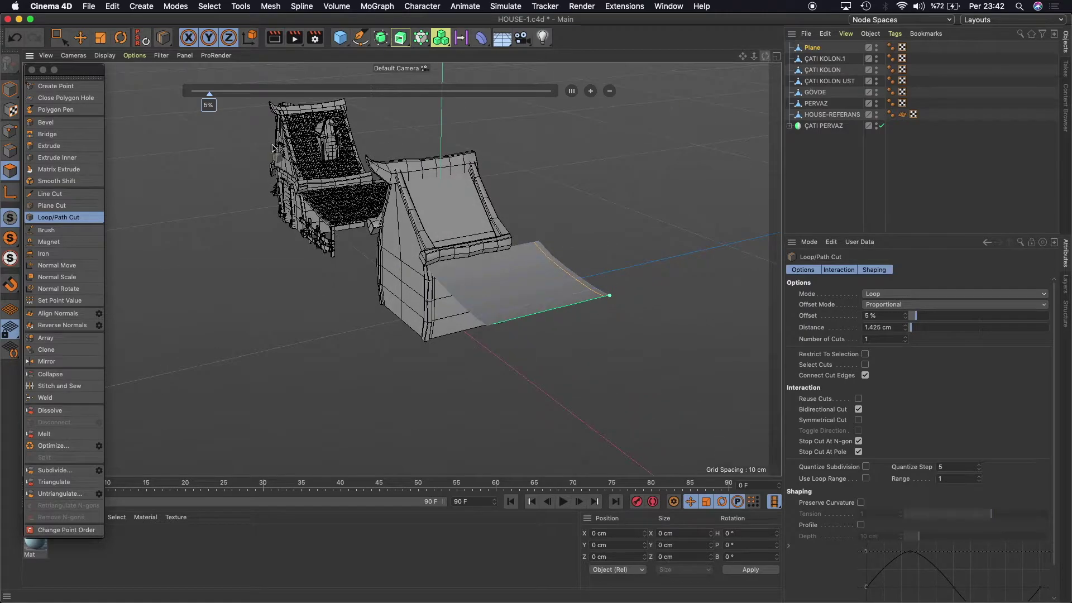
Select the awning's outer edge loop and nudge it slightly outward.
left_click(80, 37)
left_click(10, 151)
scroll(478, 319, "up", 2)
double_click(477, 319)
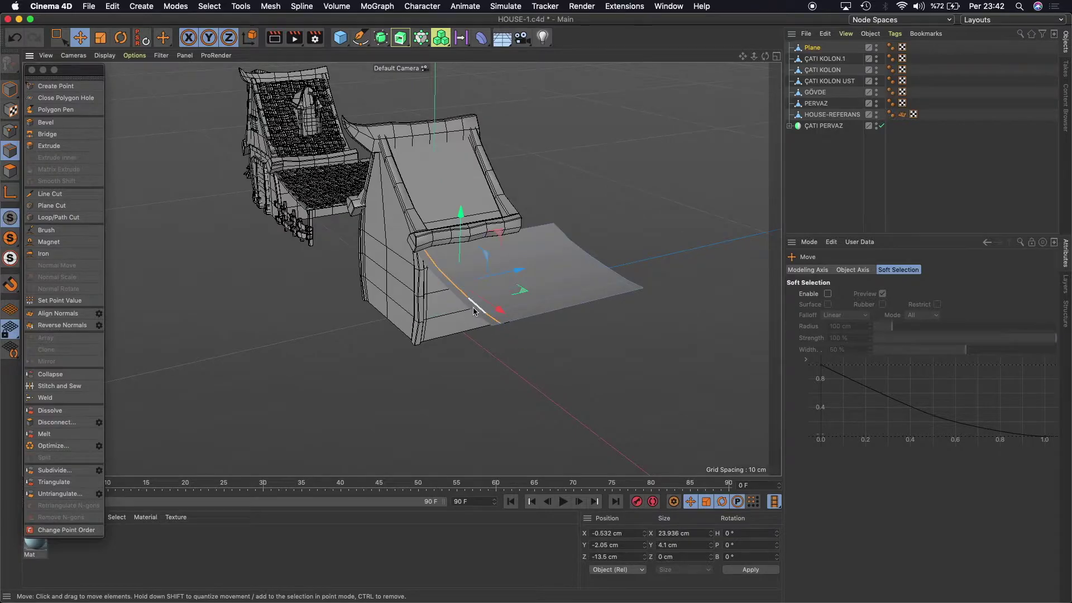
double_click(568, 247)
left_click_drag(643, 244, 645, 244)
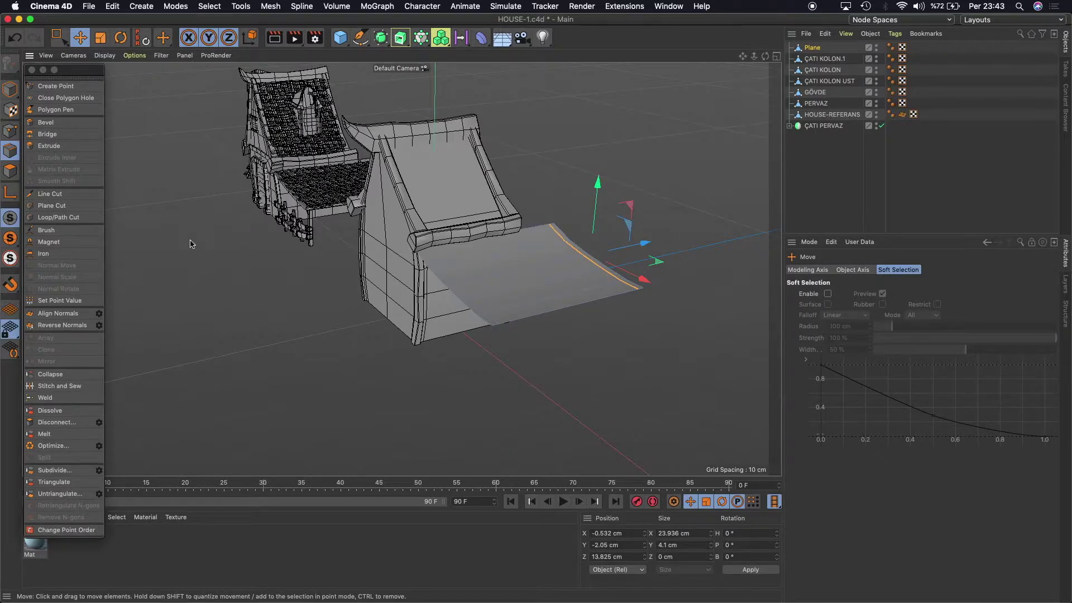
Select the awning's house-seam strip, main polygon and right edge strip.
left_click(10, 170)
left_click(444, 282)
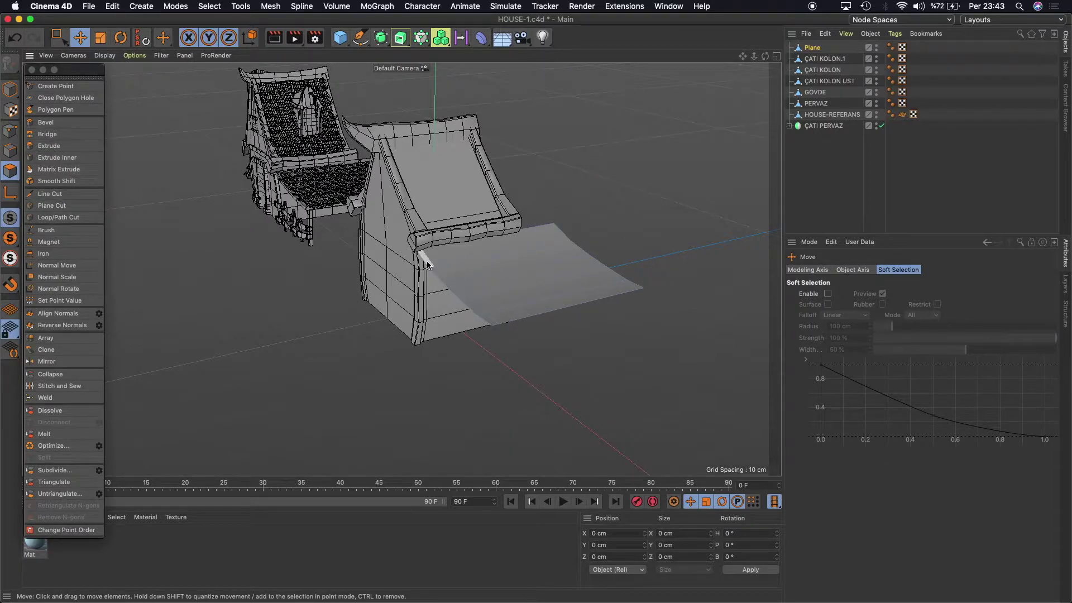
left_click(468, 306, "shift")
left_click(485, 320, "shift")
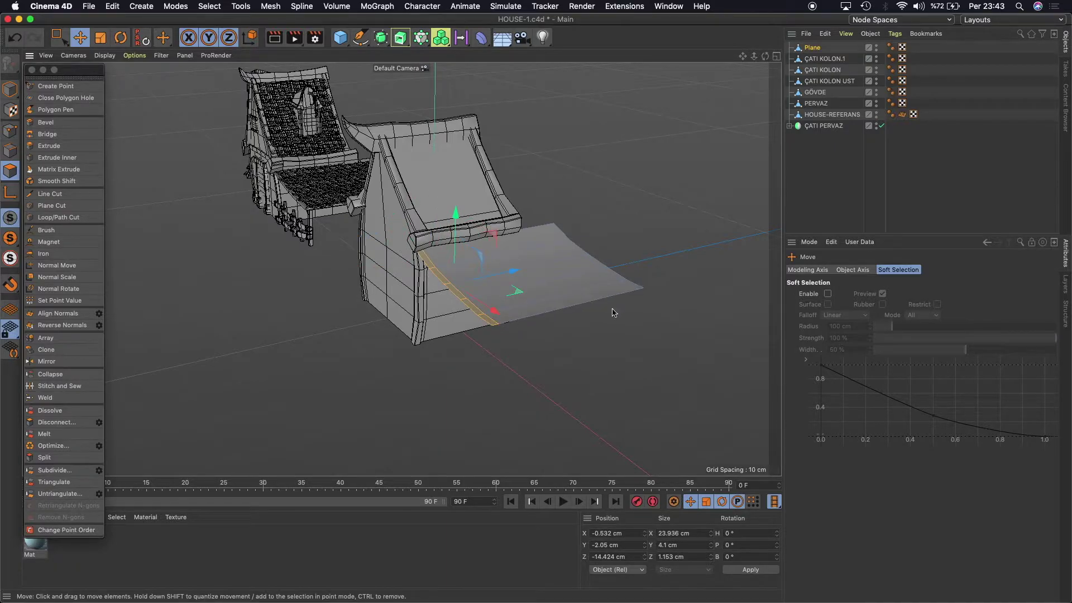
left_click(617, 276, "shift")
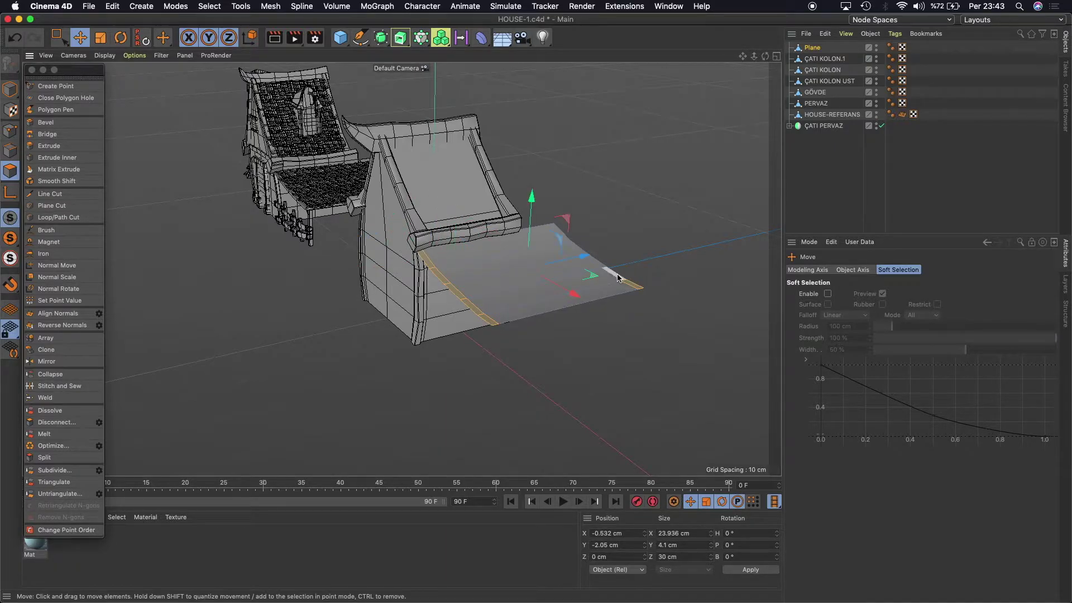
left_click(569, 240, "shift")
left_click(598, 265, "shift")
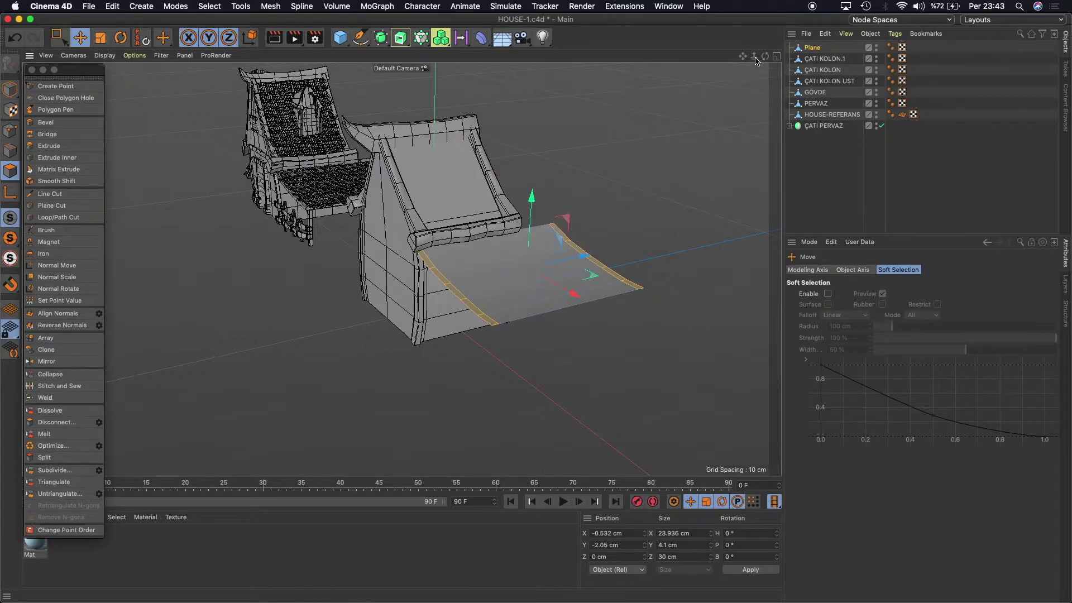
left_click_drag(766, 56, 581, 103)
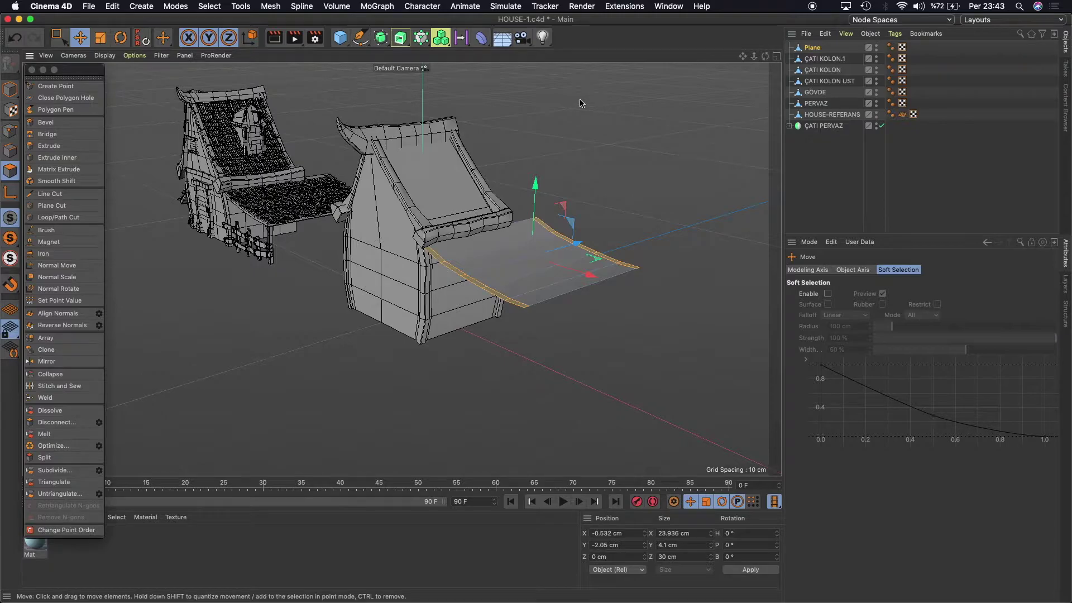
left_click(49, 146)
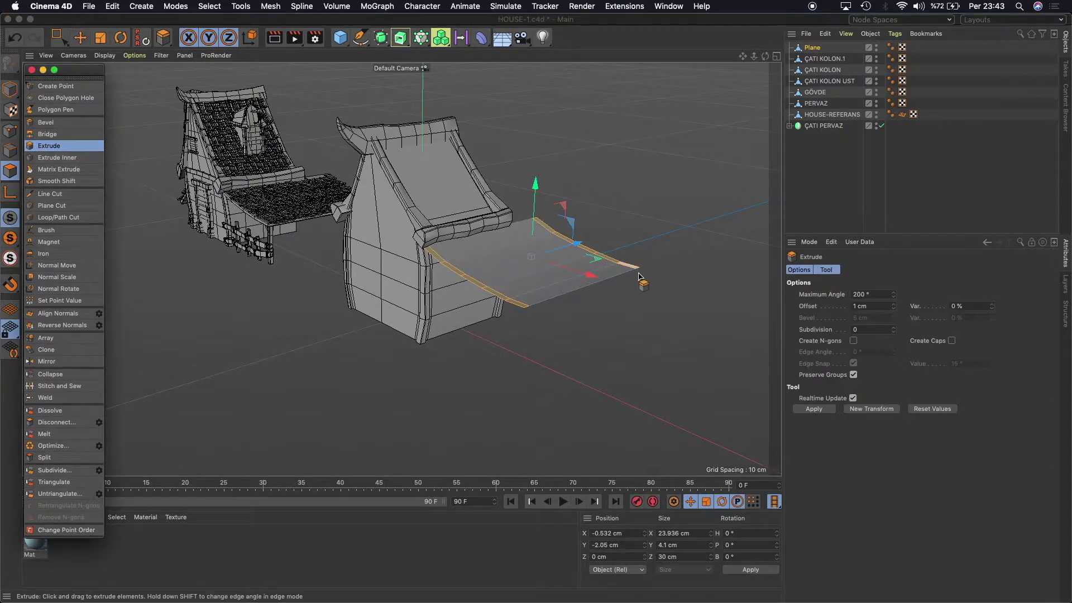
Extrude the awning's long edges at 1 cm offset into raised rim strips and inspect them.
left_click(863, 306)
key("Return")
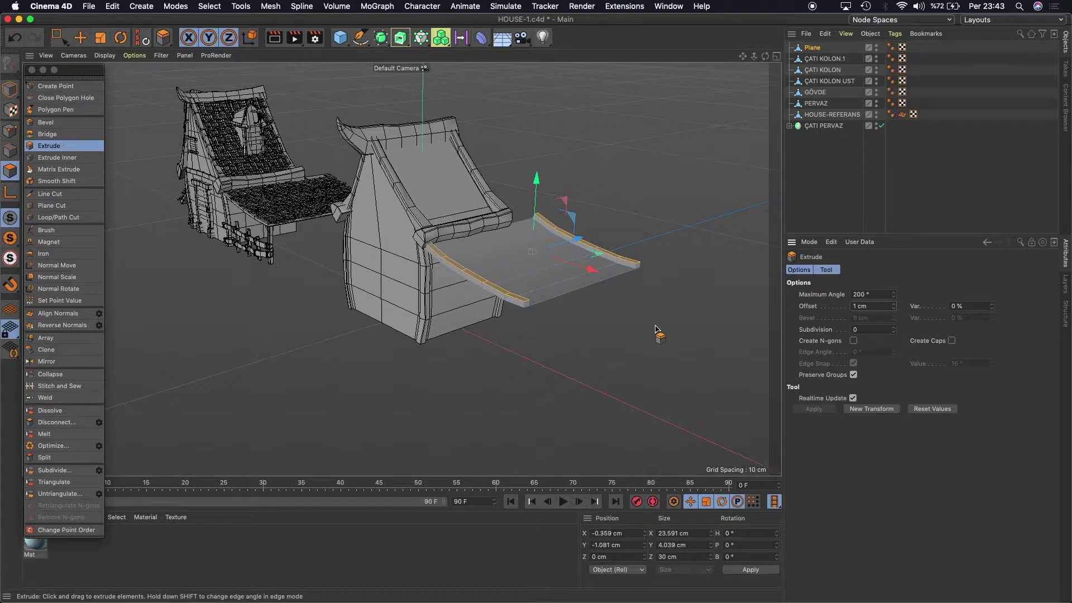
scroll(503, 298, "up", 2)
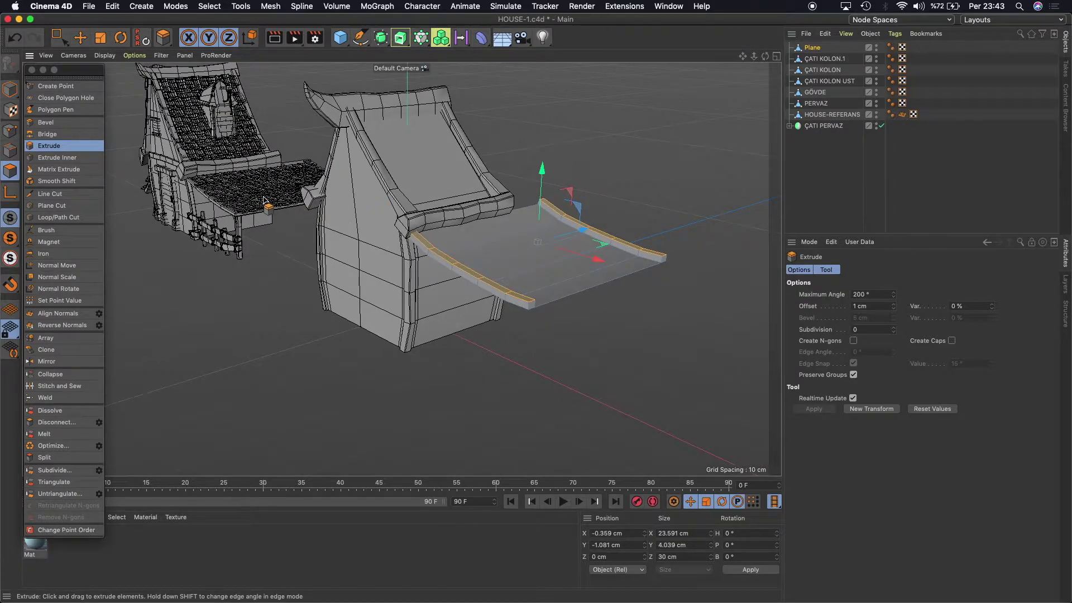
left_click(80, 37)
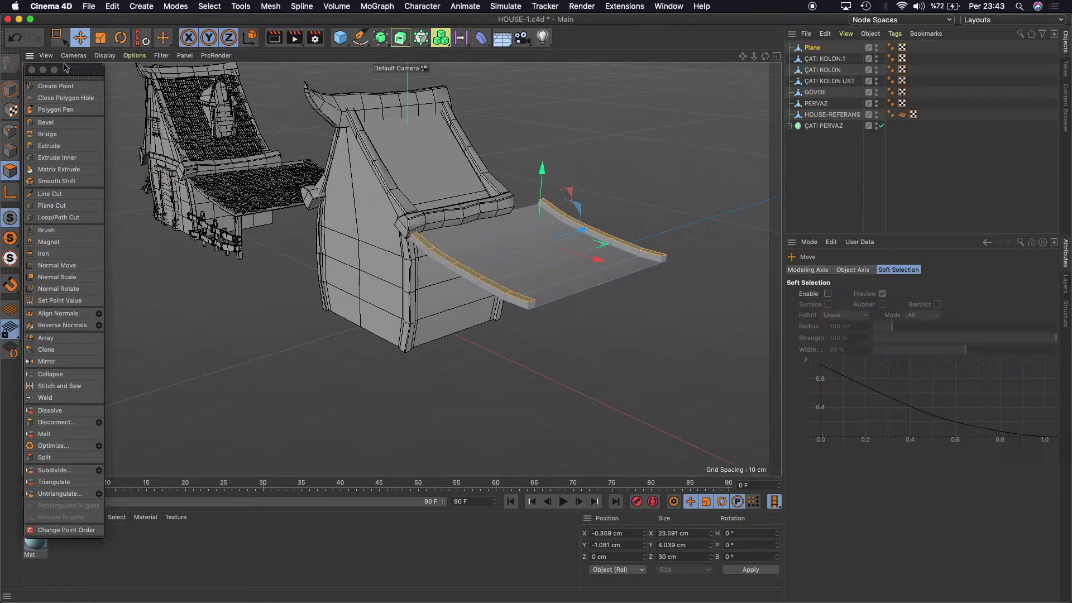
left_click(11, 170)
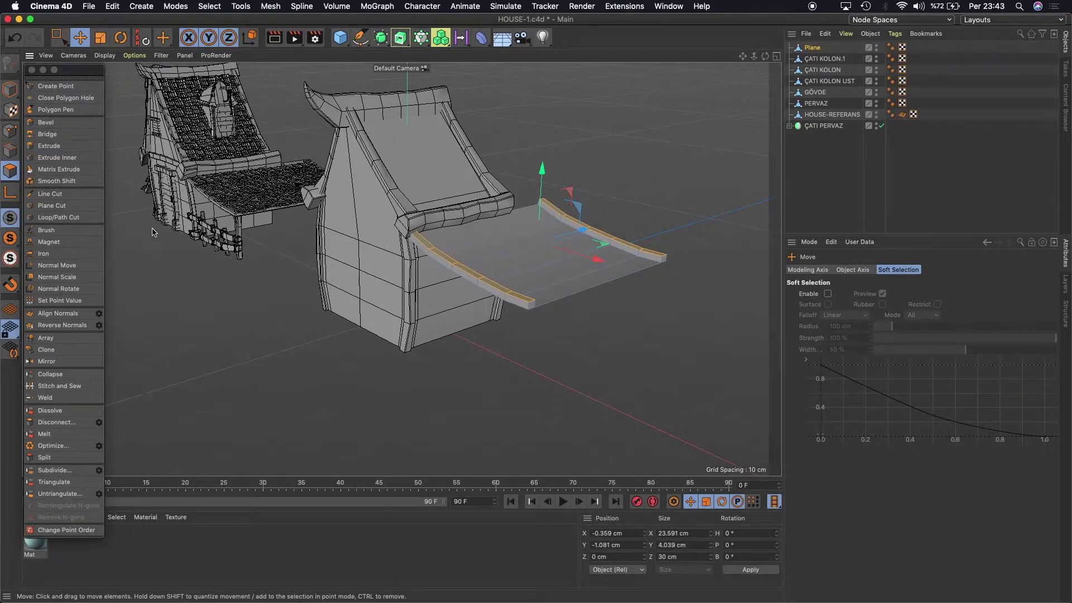
scroll(260, 198, "up", 2)
scroll(263, 219, "up", 6)
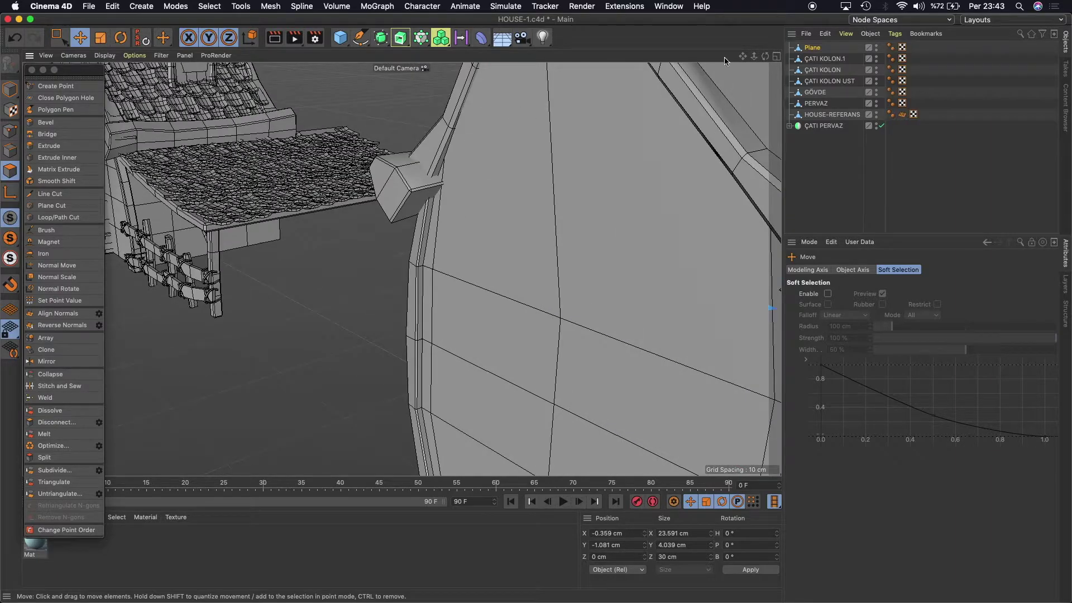
left_click_drag(765, 56, 401, 269)
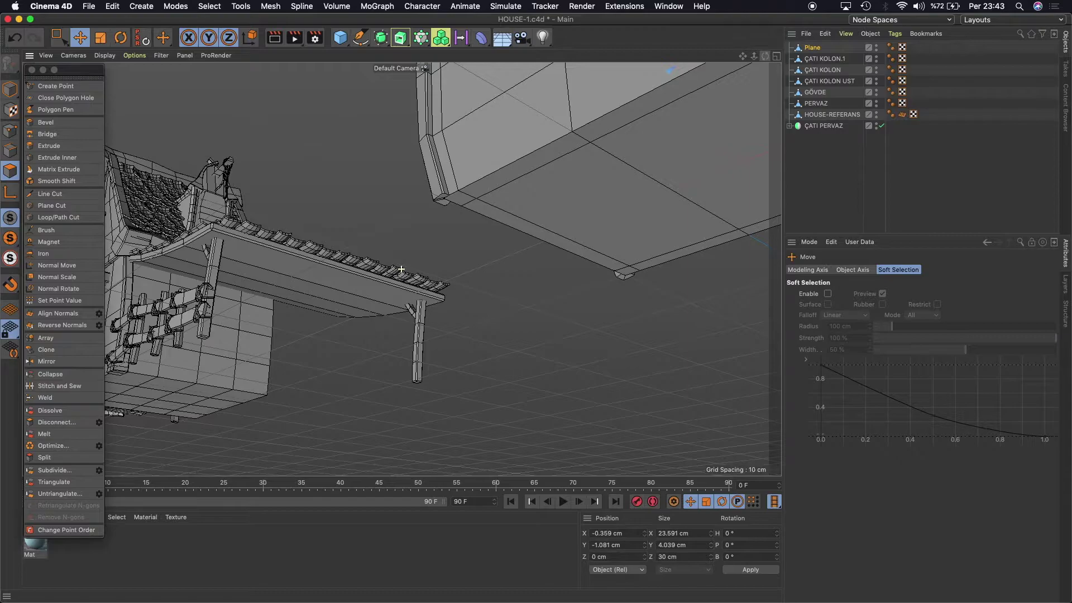
mouse_move(401, 269)
left_mouse_down()
mouse_move(756, 58)
mouse_move(401, 269)
left_mouse_up()
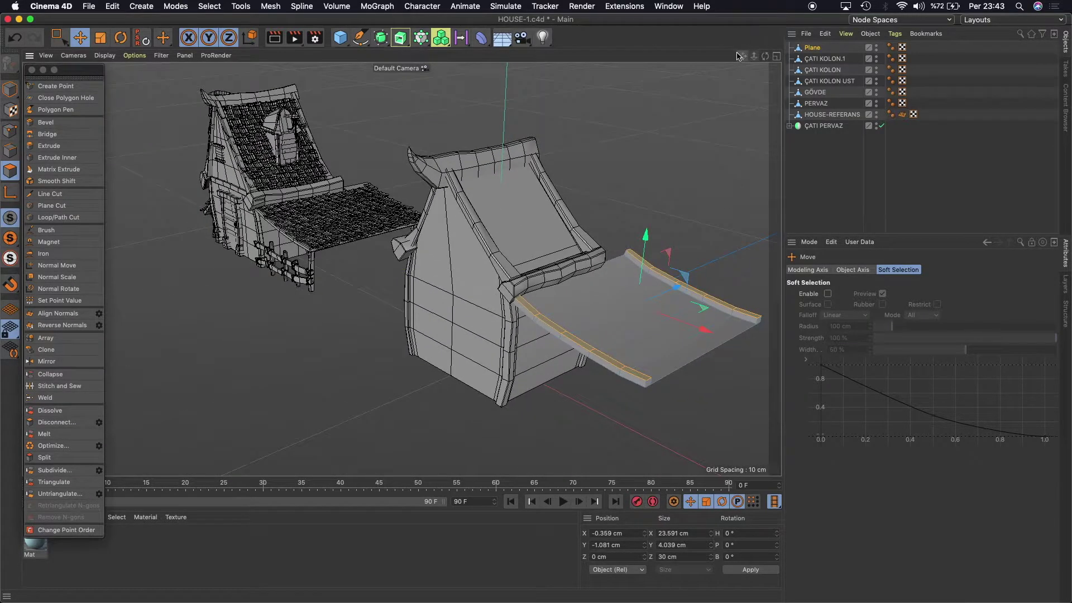
Undo past the strip selections to remove the raised edge extrusion from the awning plane.
left_click(10, 38)
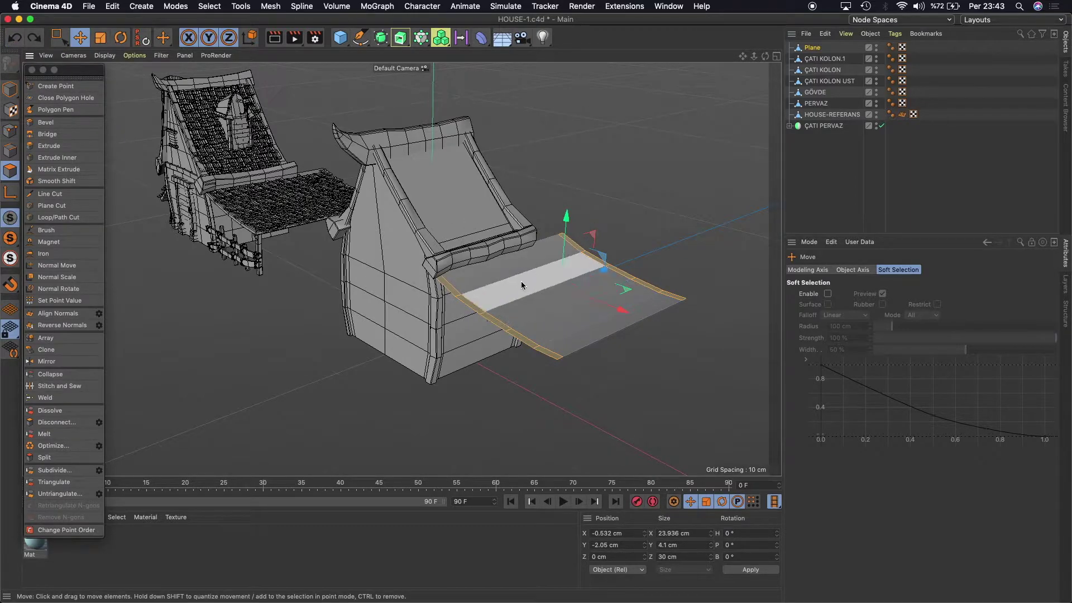
left_click_drag(503, 273, 576, 347)
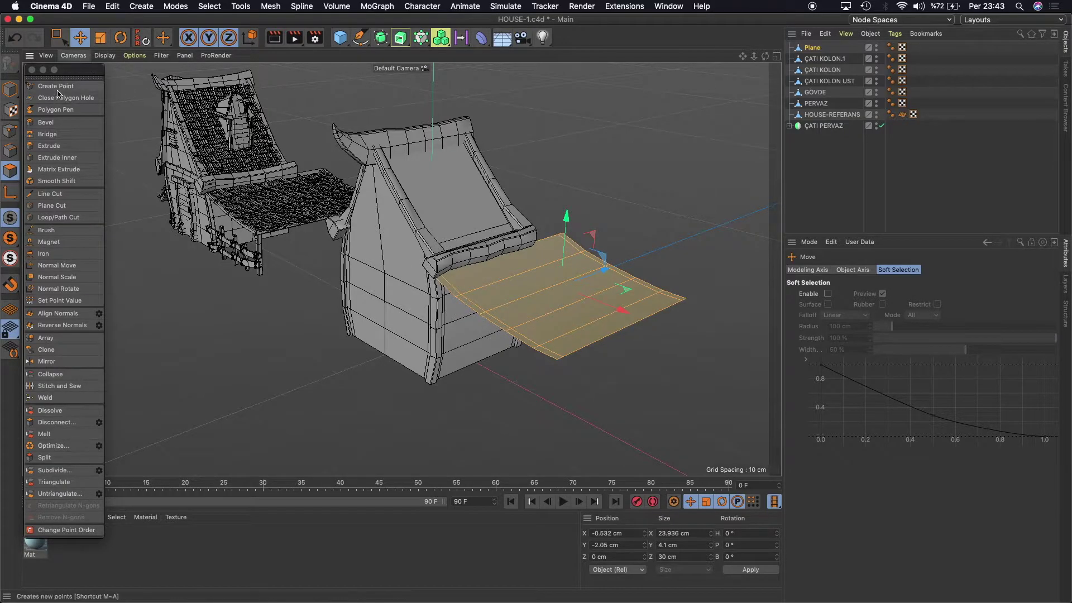
left_click(18, 41)
left_click(18, 40)
left_click(18, 41)
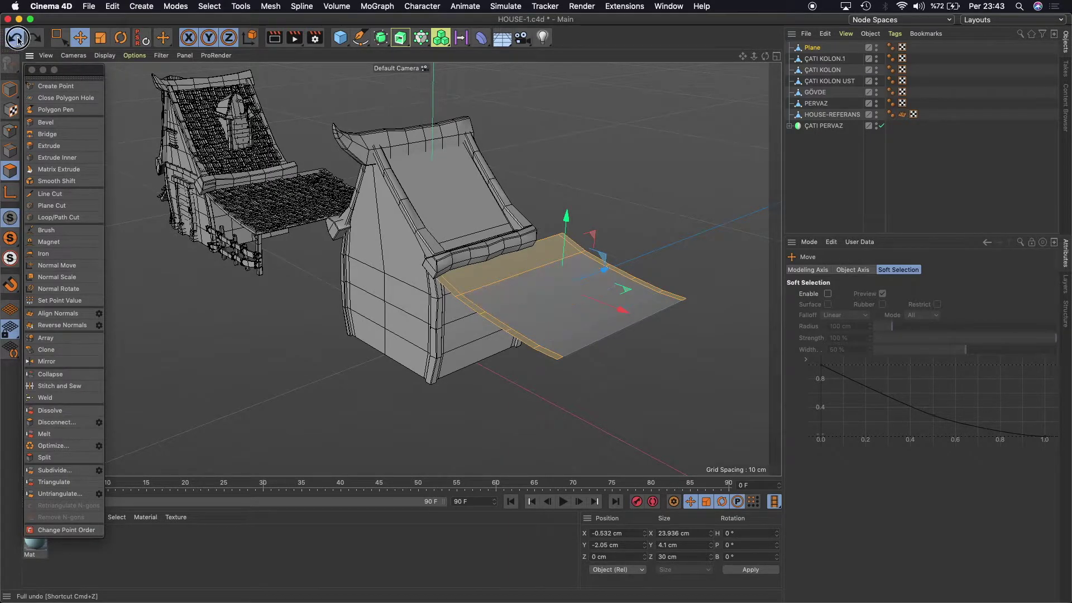
left_click(19, 41)
left_click(19, 41)
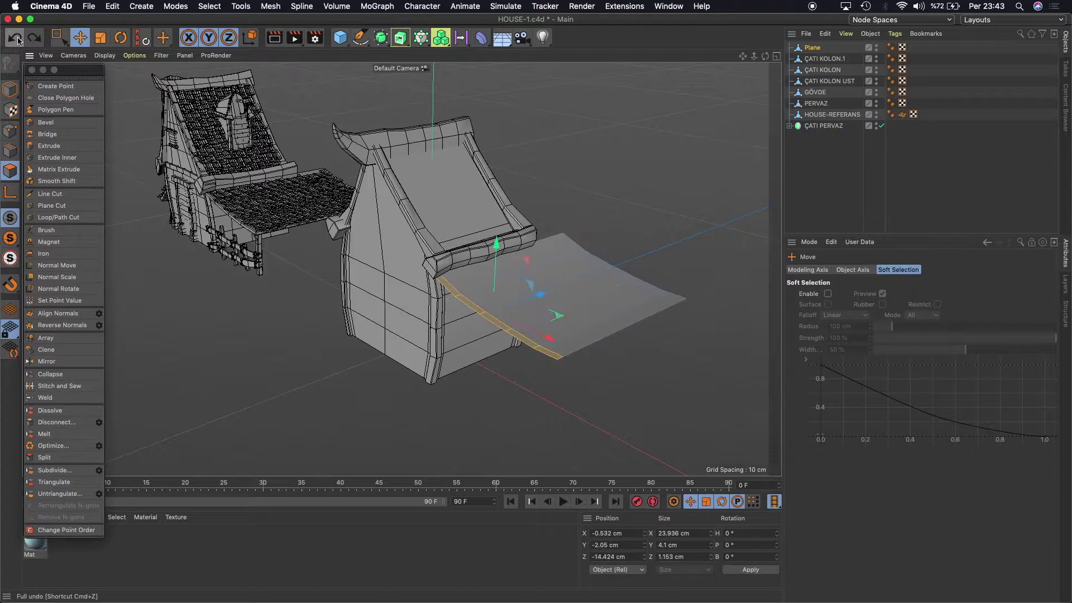
left_click(18, 40)
left_click(19, 41)
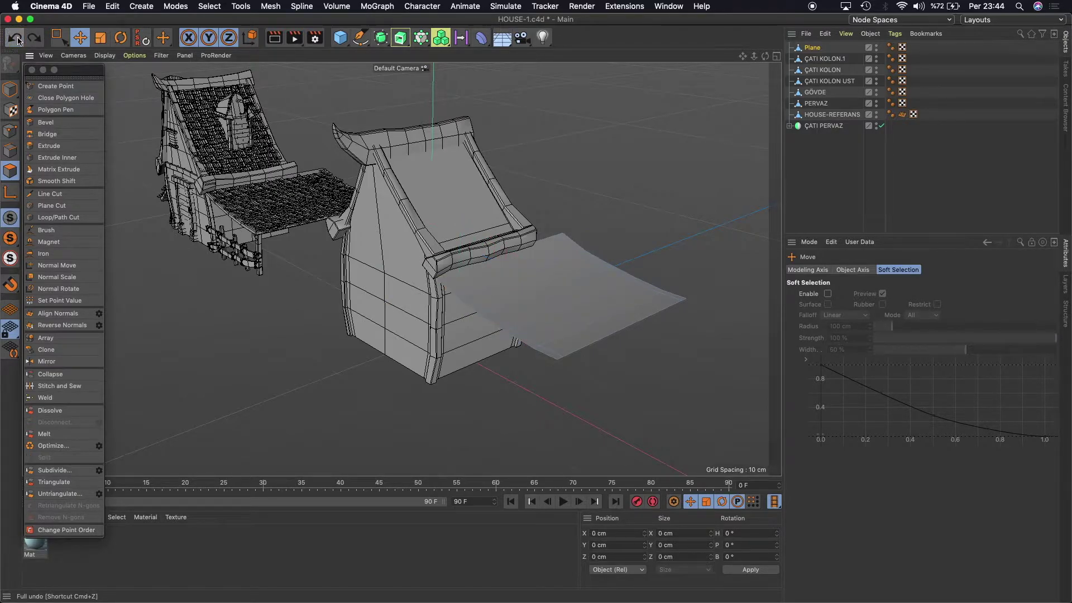
left_click(19, 41)
left_click(18, 41)
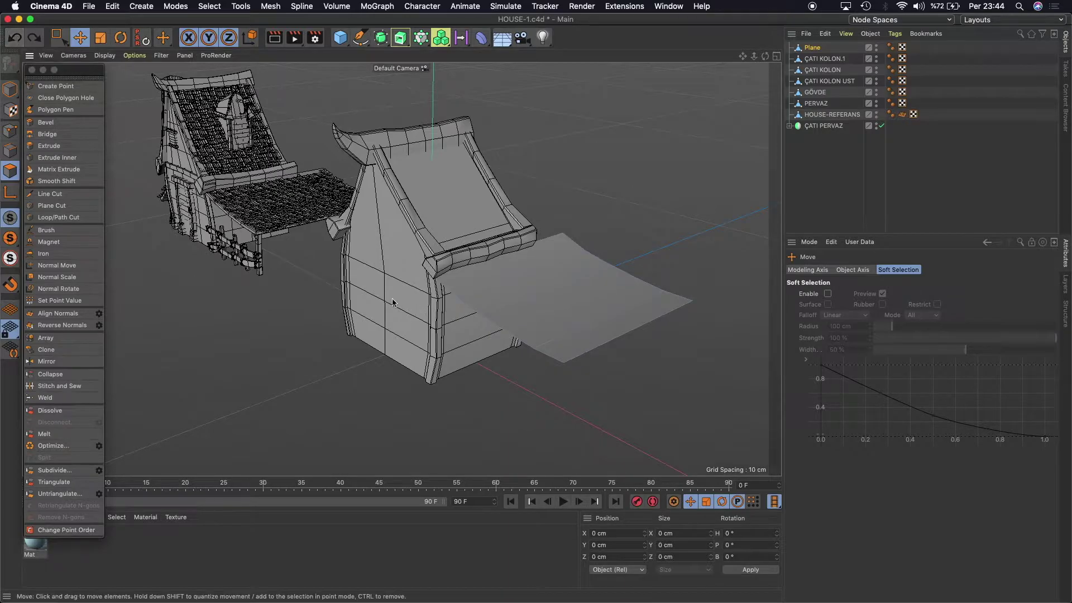
Select all four plank strips of the awning plane for extrusion.
left_click(497, 270)
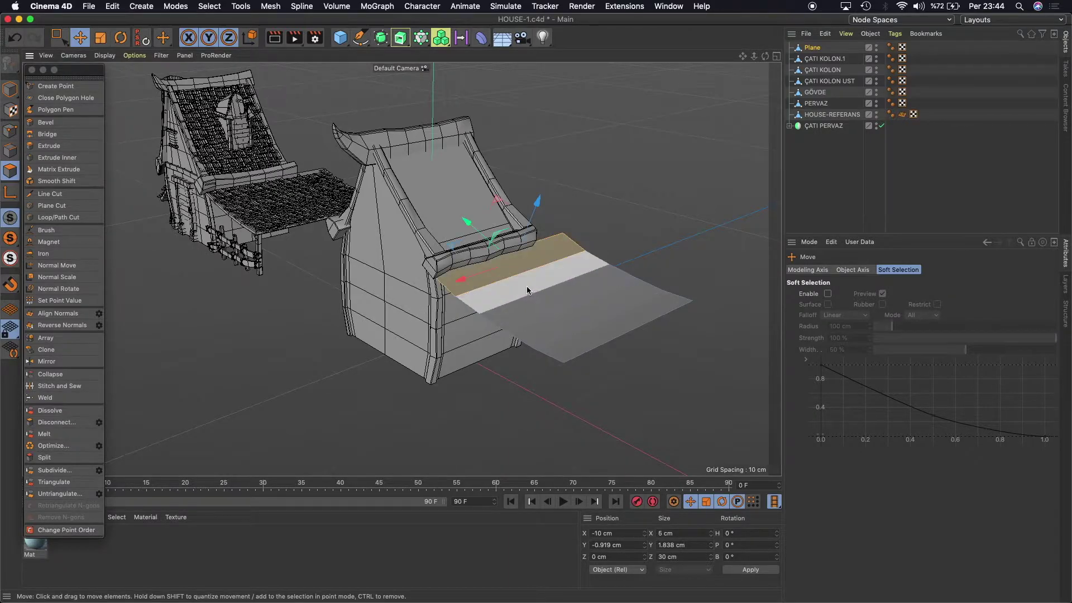
left_click(527, 286, "shift")
left_click(564, 318, "shift")
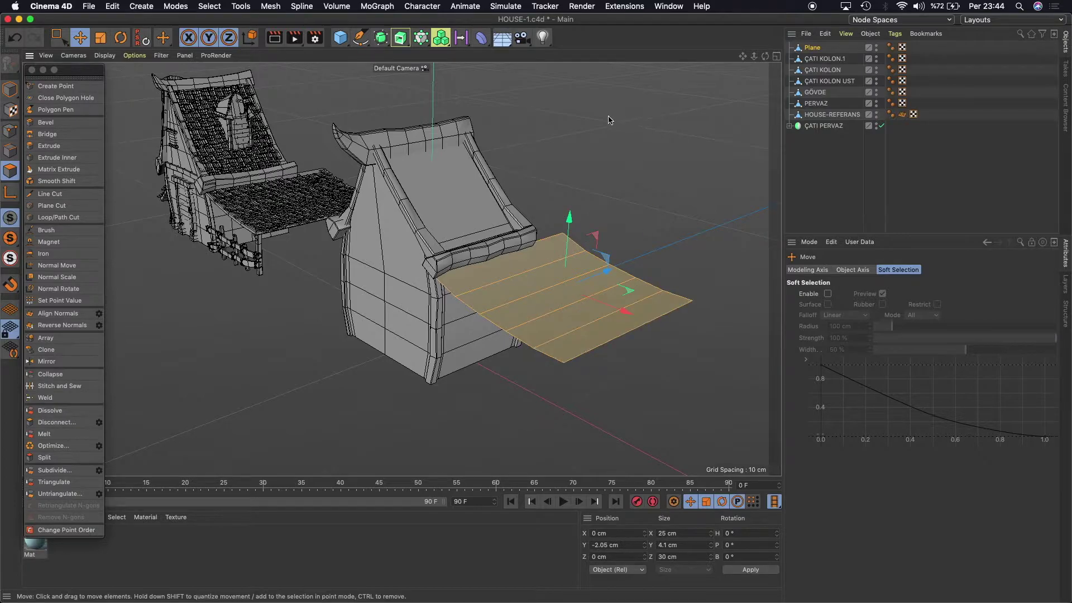
left_click(49, 145)
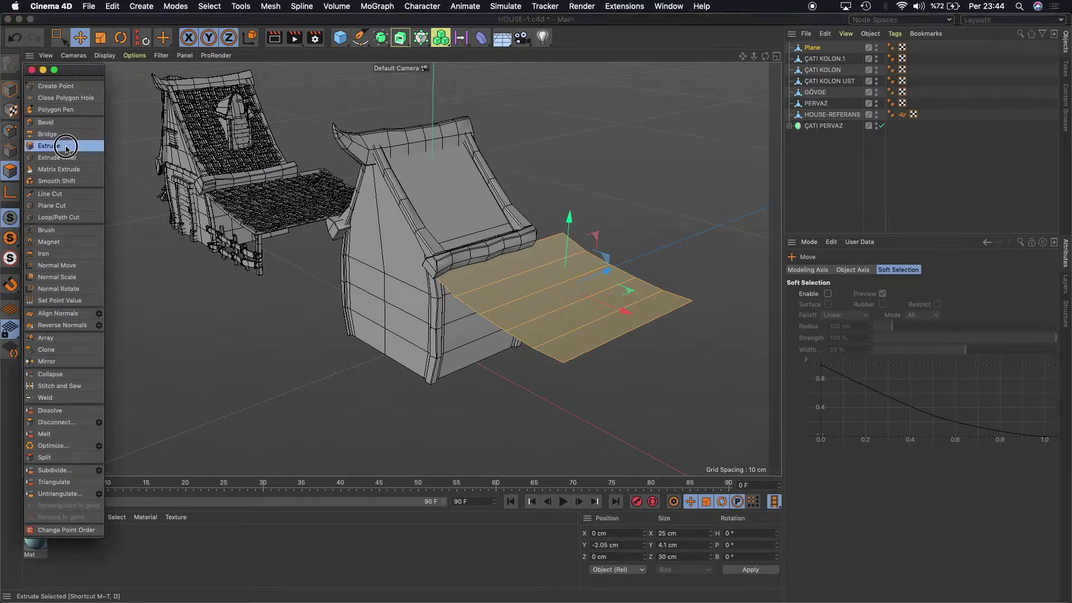
Extrude the awning planks 0.7 cm into a thick slab.
left_click(872, 307)
key("Return")
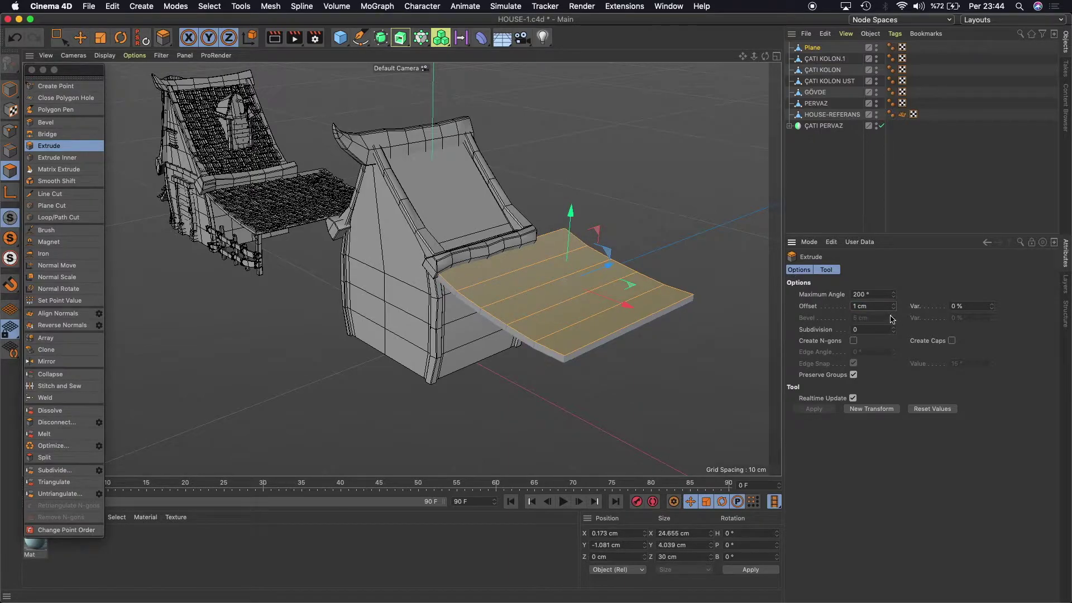
type("0.7")
key("Return")
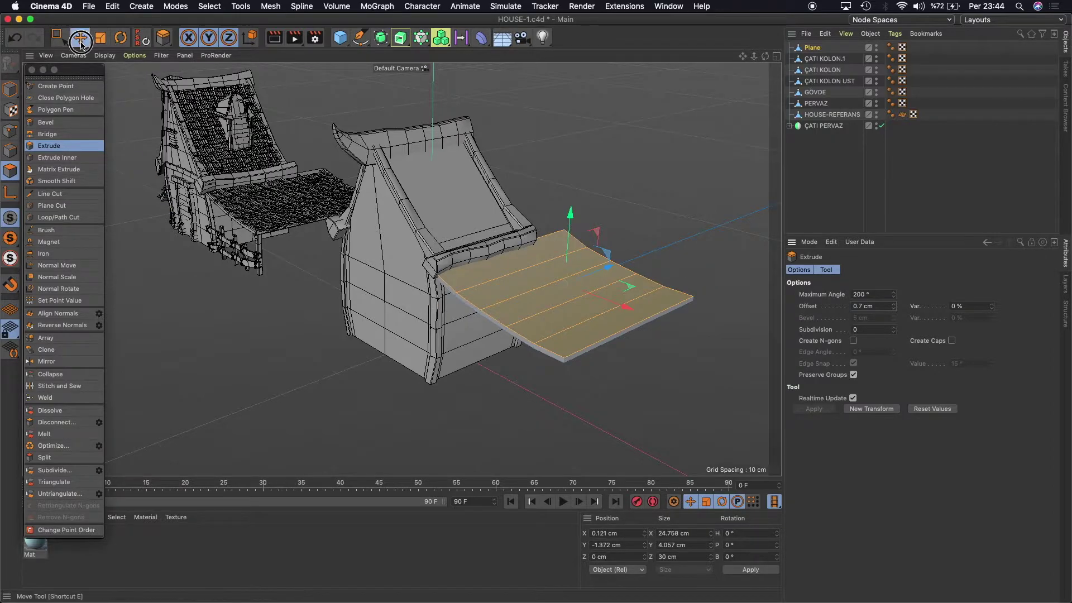
Select the awning slab's entire outer border edge loop in Edge mode.
left_click(80, 40)
left_click(10, 150)
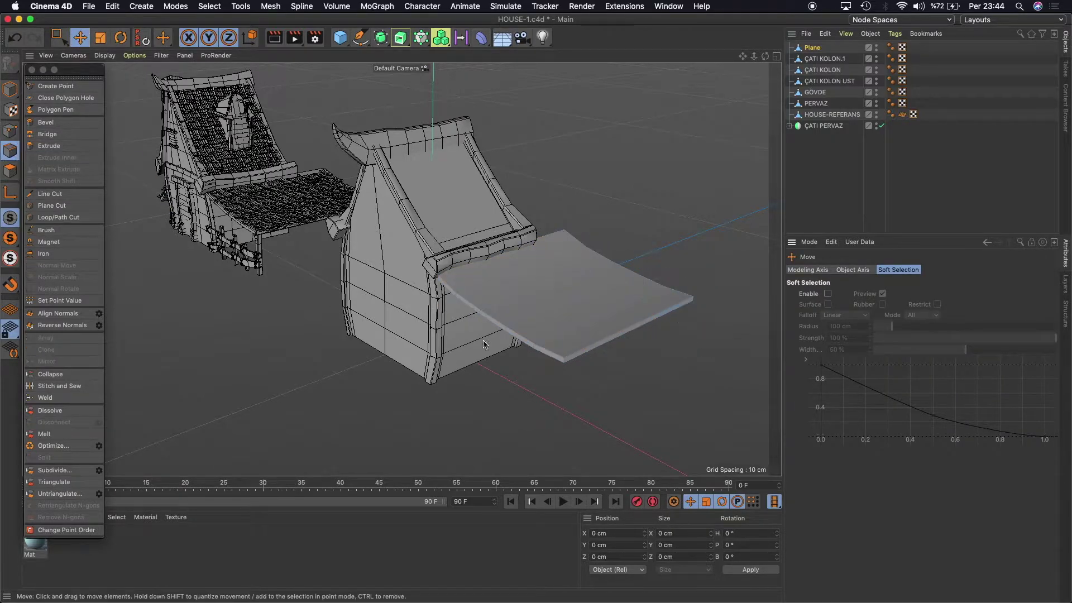
left_click(536, 340)
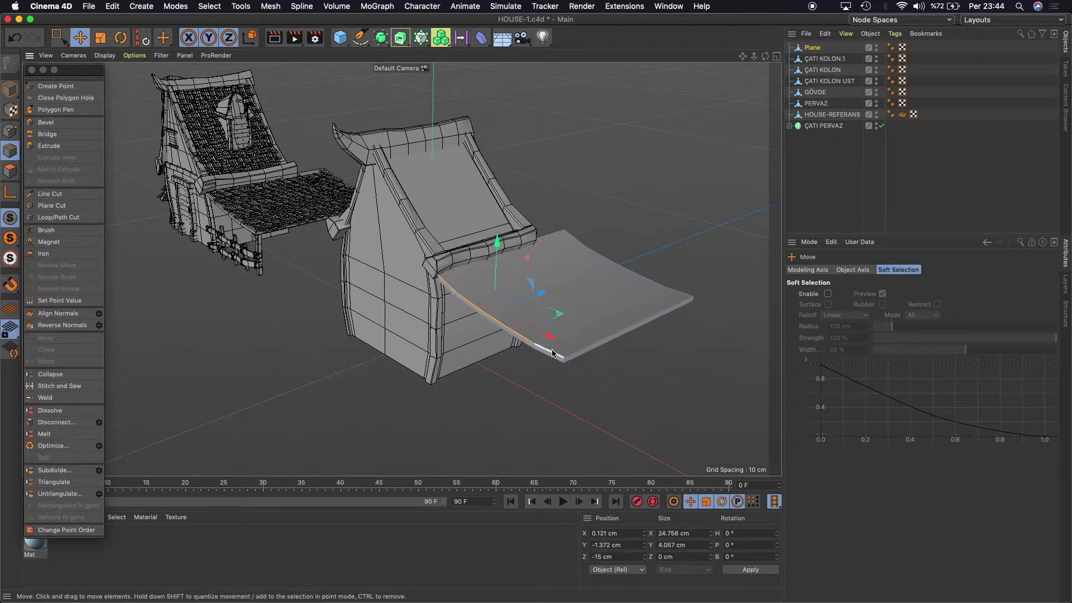
double_click(593, 345)
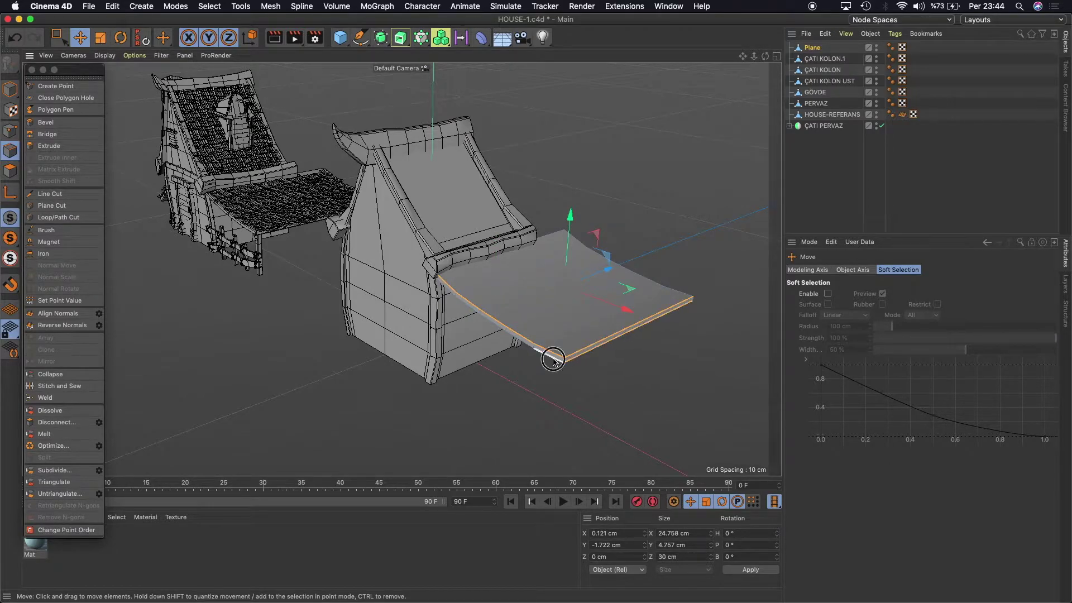
left_click_drag(765, 56, 698, 61)
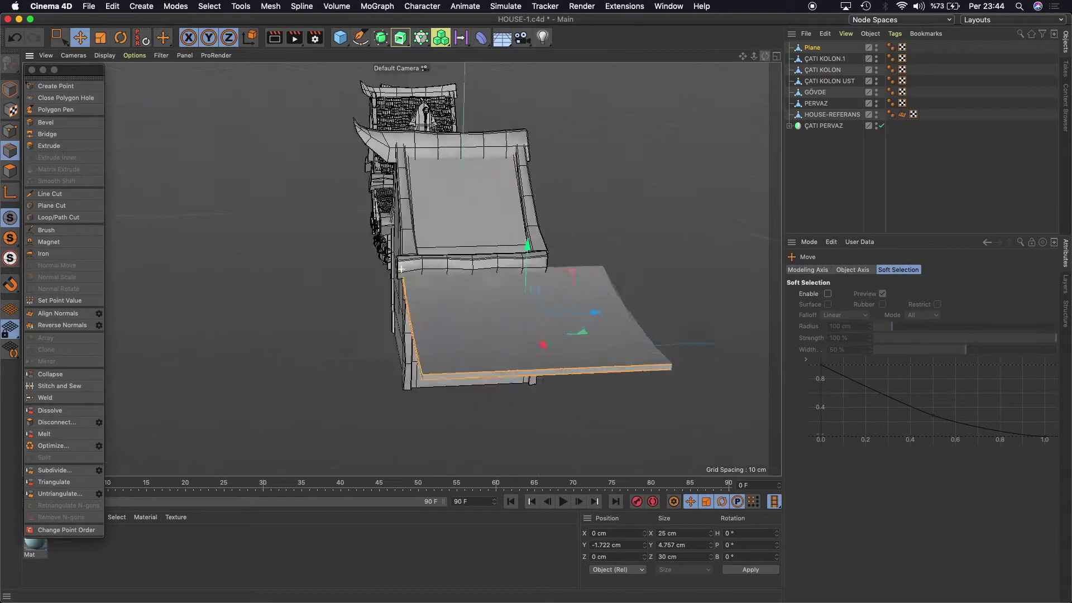
left_click_drag(401, 269, 214, 394, "alt")
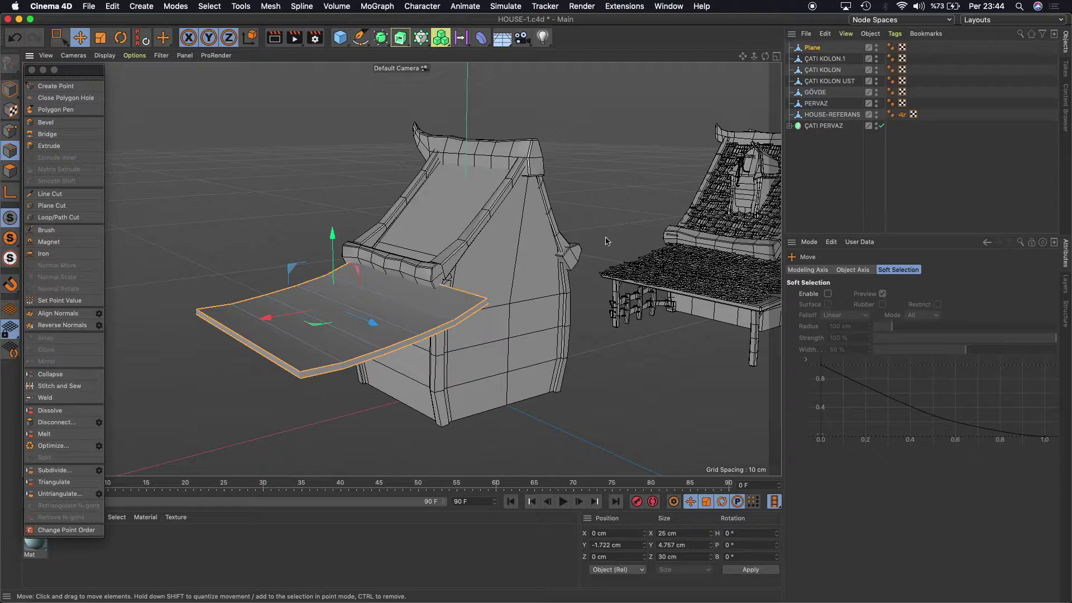
left_click_drag(558, 265, 385, 289, "alt")
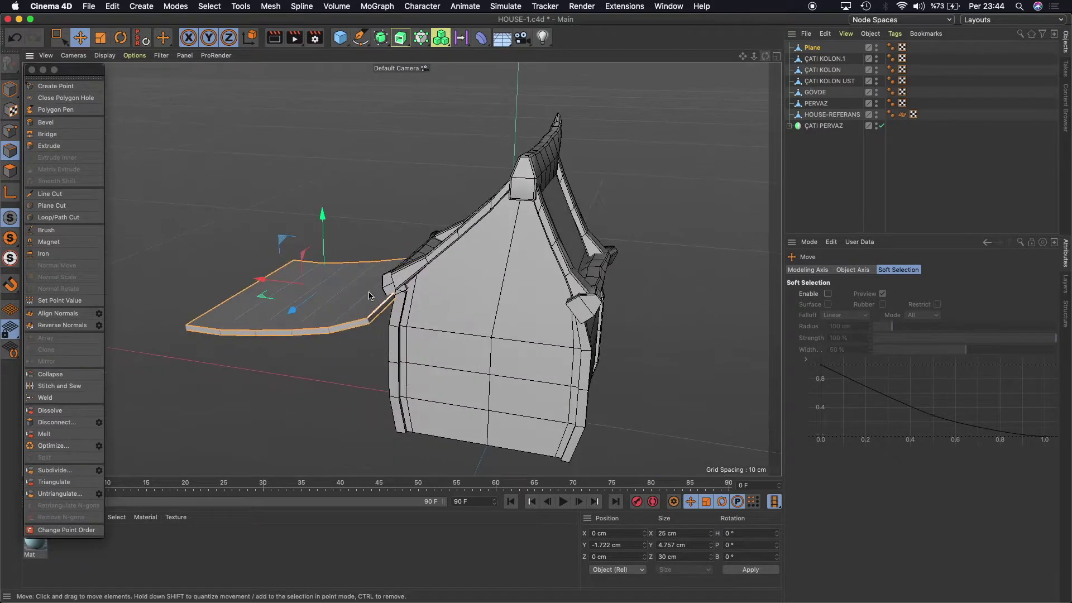
scroll(382, 302, "up", 5)
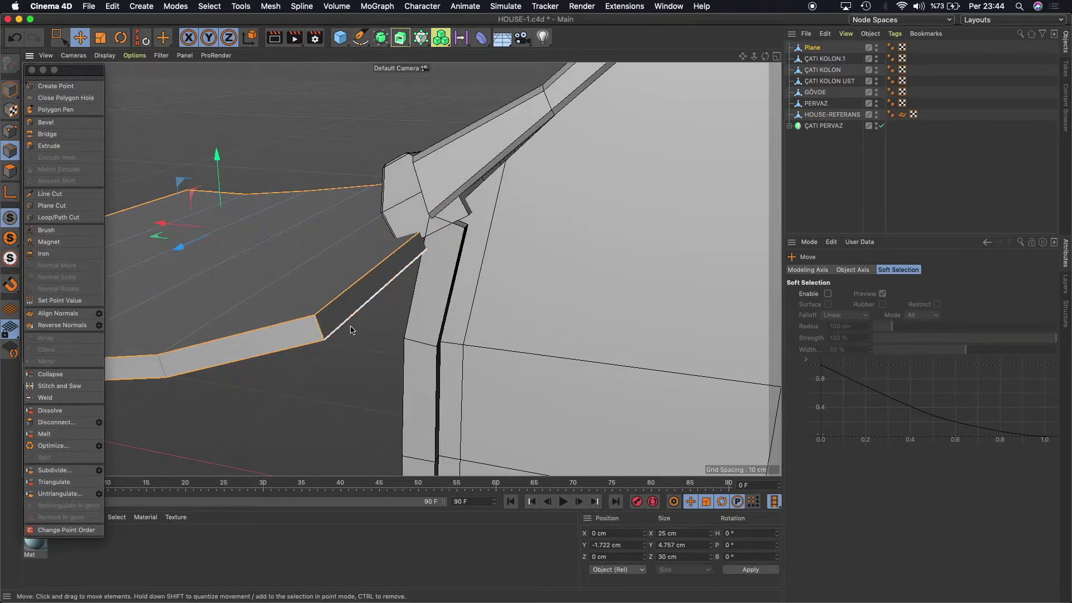
scroll(346, 327, "down", 3)
left_click_drag(366, 323, 502, 313, "alt")
left_click_drag(752, 60, 295, 310)
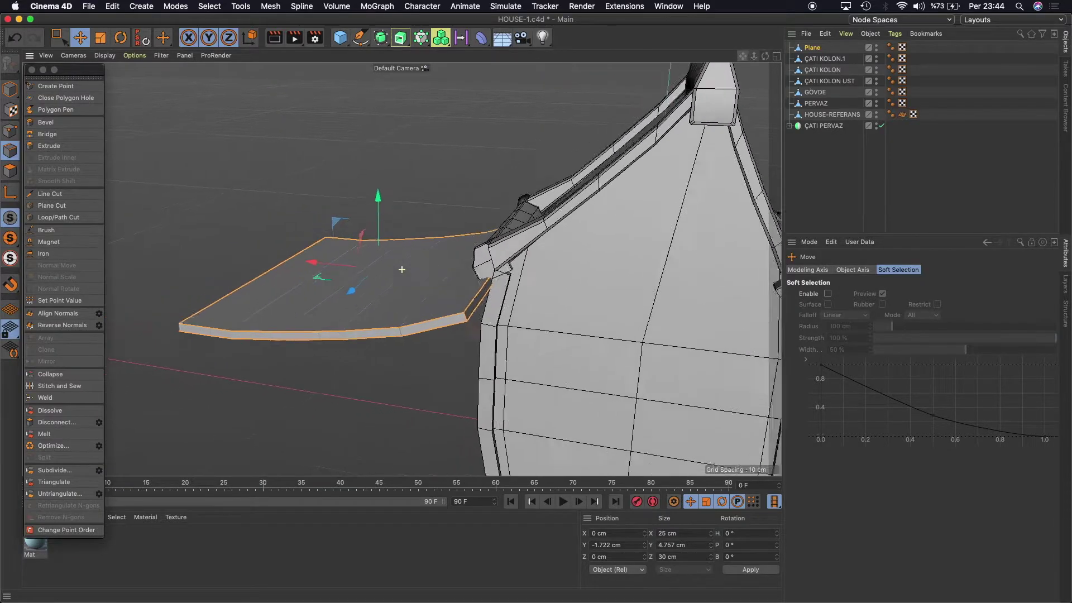
scroll(295, 309, "up", 3)
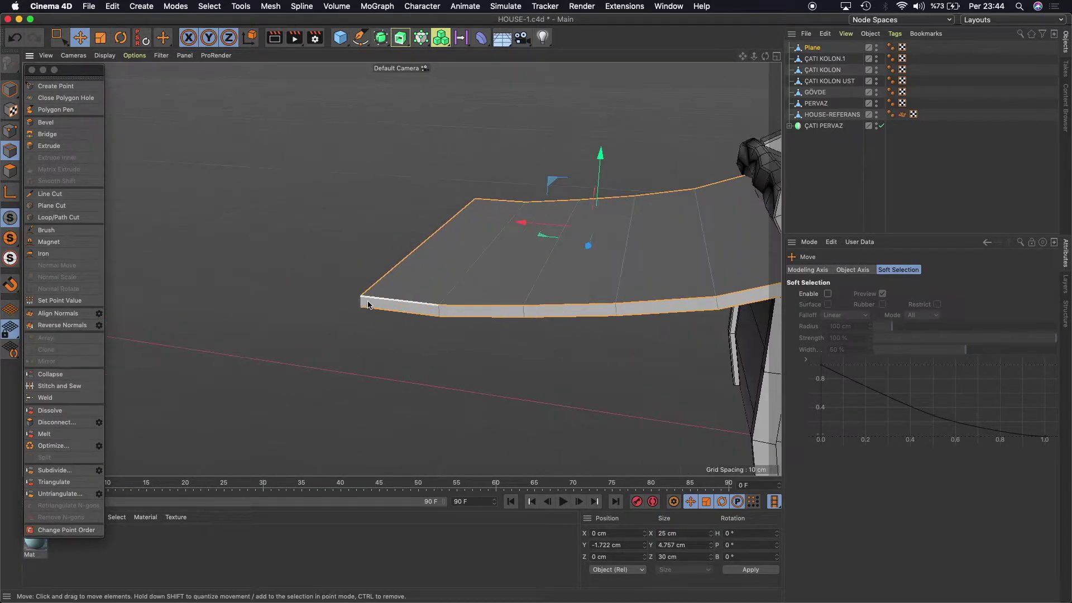
scroll(324, 305, "up", 3)
scroll(352, 299, "up", 2)
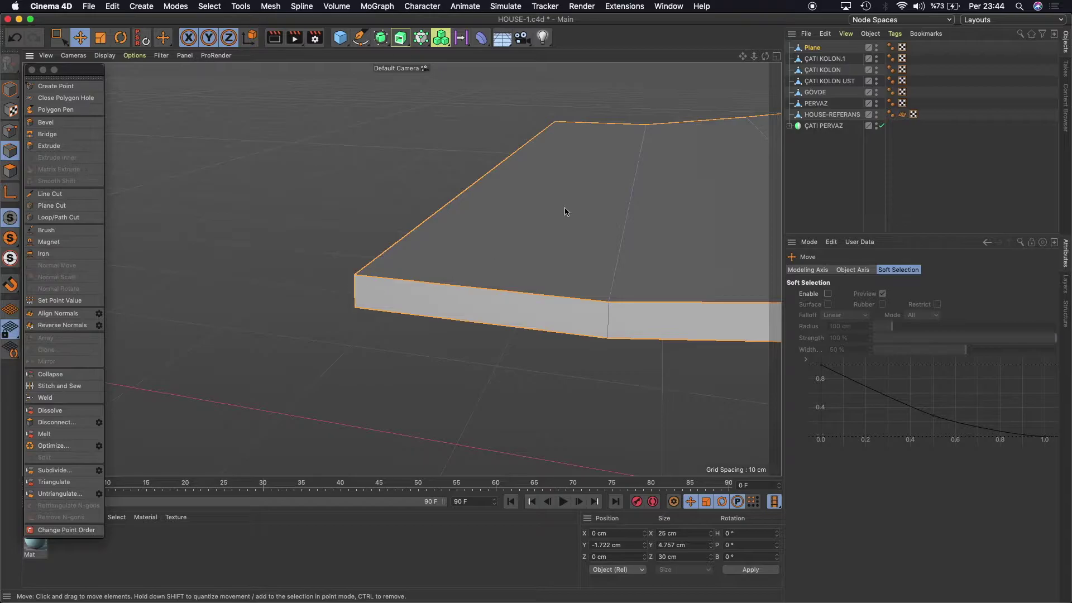
left_click_drag(754, 56, 766, 61)
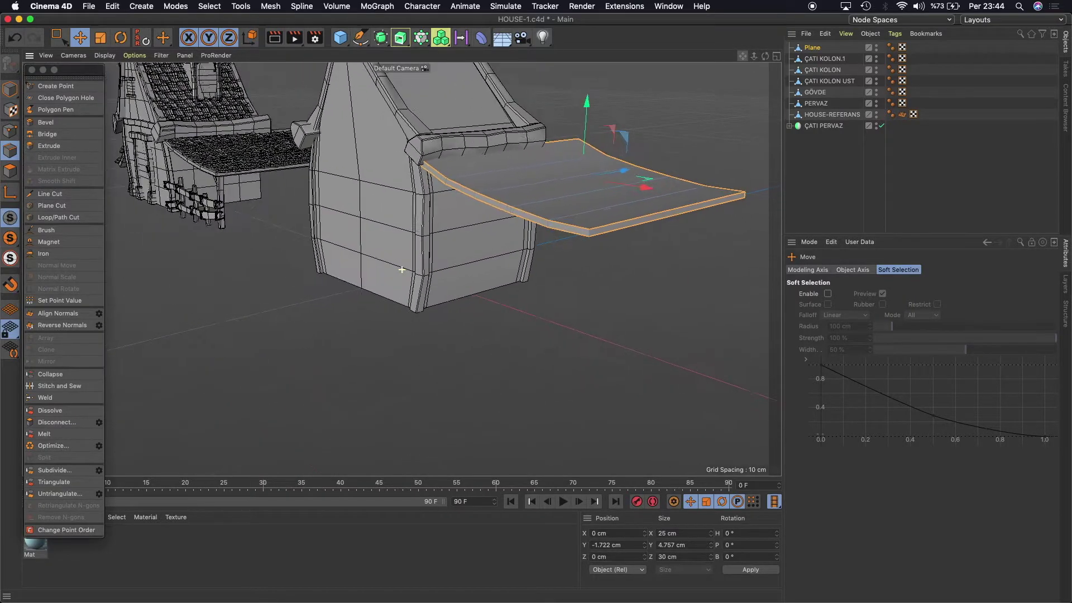
left_click_drag(765, 61, 501, 324)
scroll(501, 323, "up", 2)
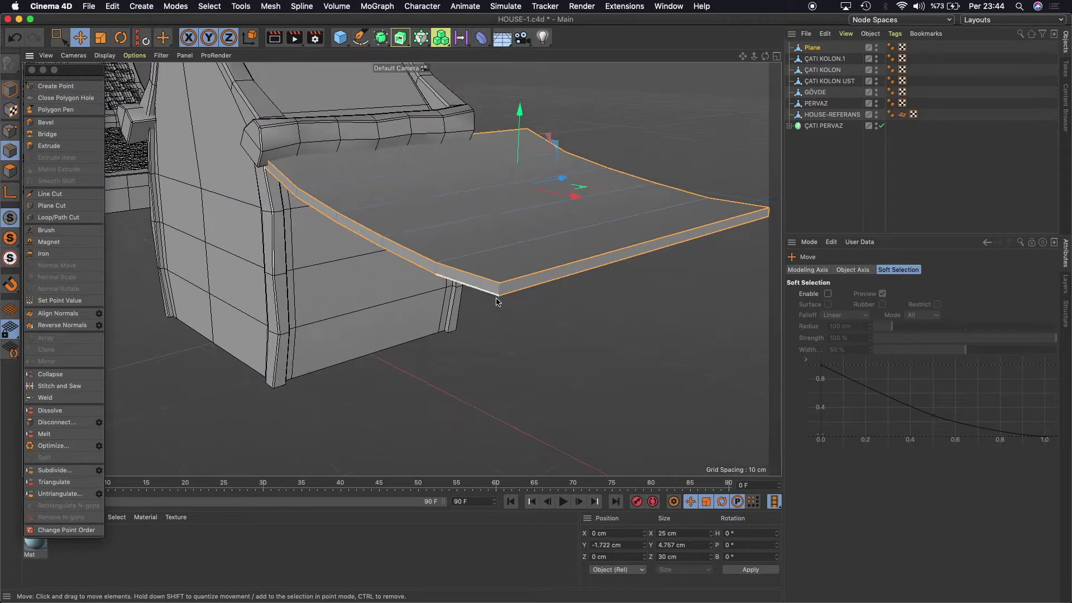
scroll(501, 285, "up", 2)
scroll(500, 287, "down", 3)
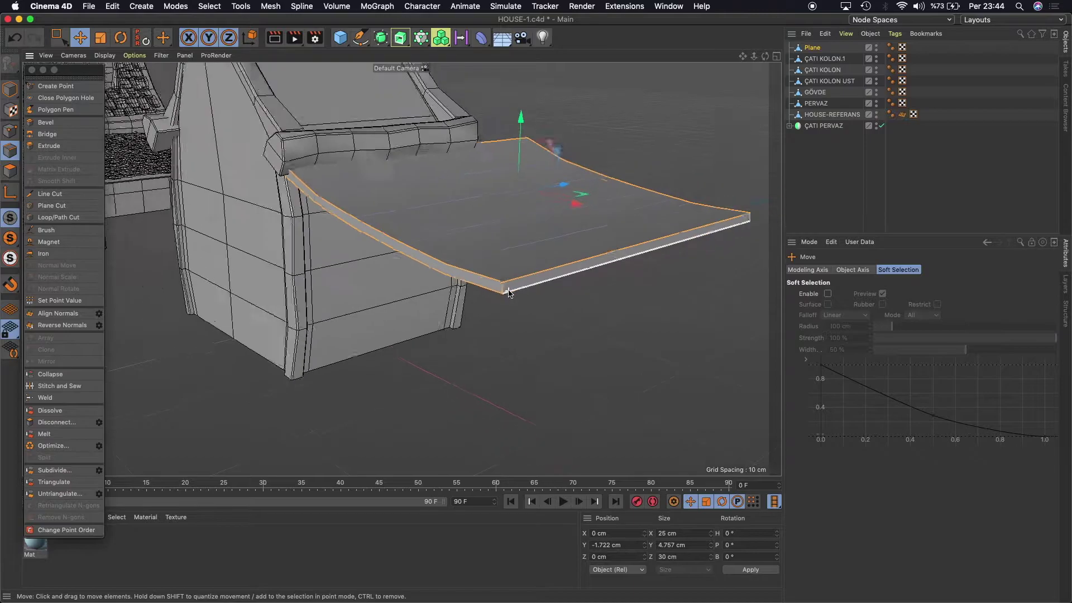
mouse_move(765, 56)
left_mouse_down()
mouse_move(402, 270)
mouse_move(408, 246)
left_mouse_up()
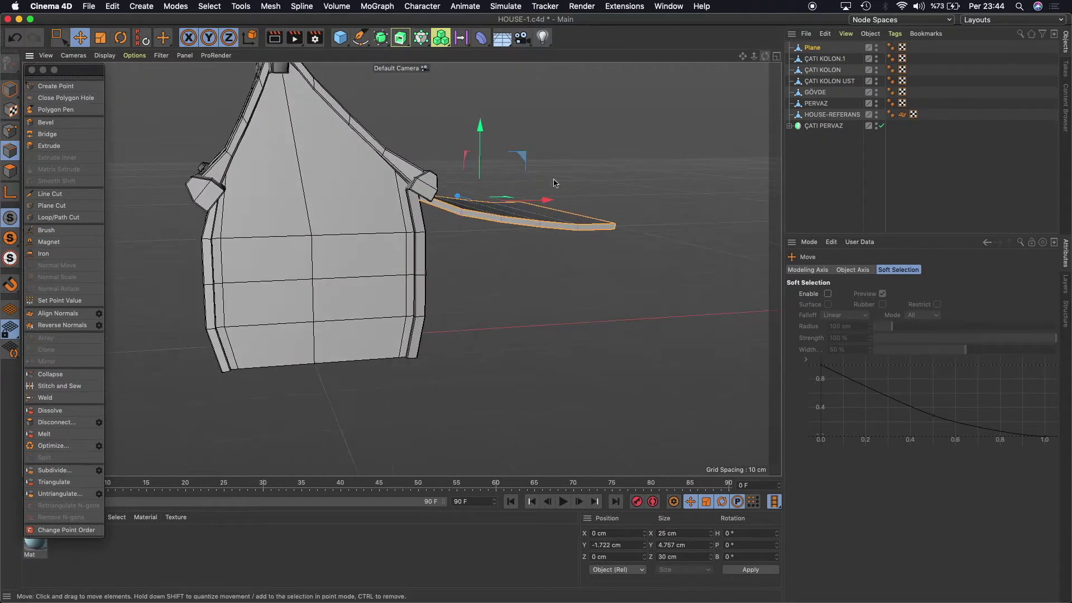
scroll(416, 204, "up", 3)
scroll(416, 203, "up", 2)
scroll(419, 206, "up", 1)
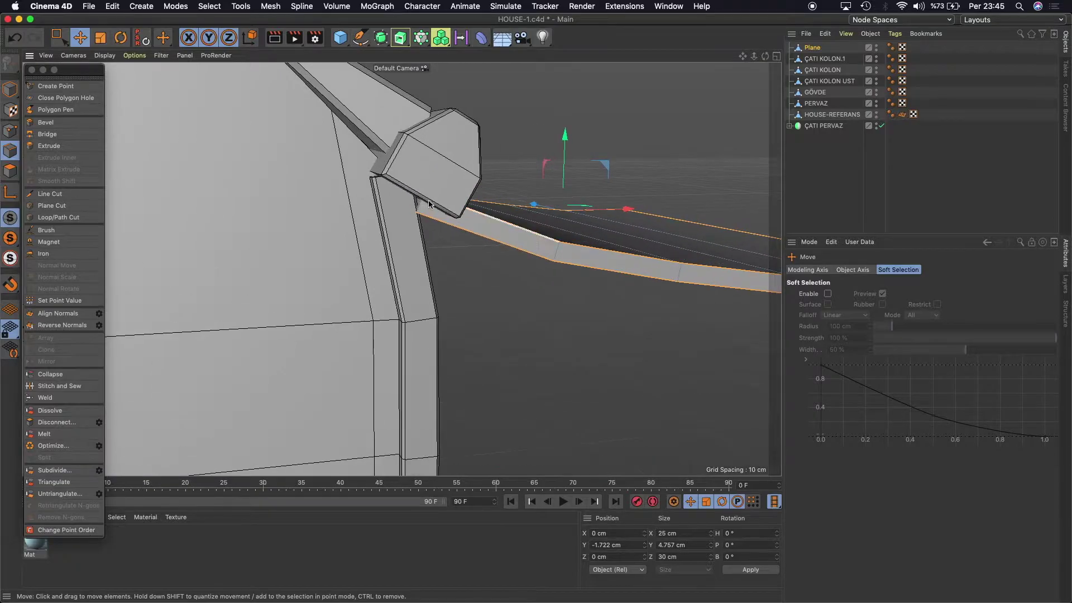
scroll(456, 220, "down", 3)
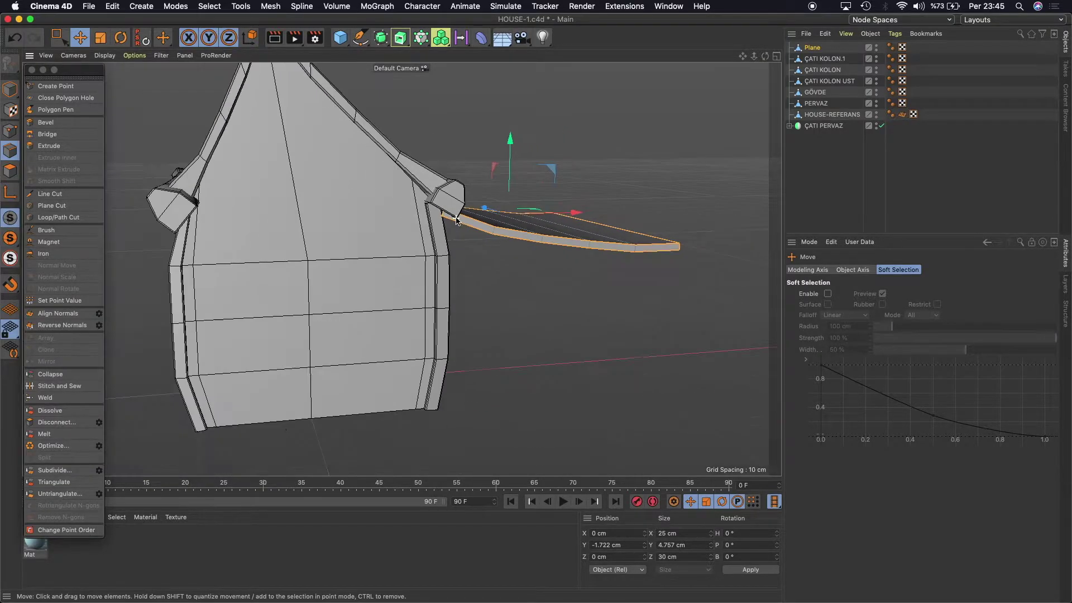
scroll(457, 221, "down", 2)
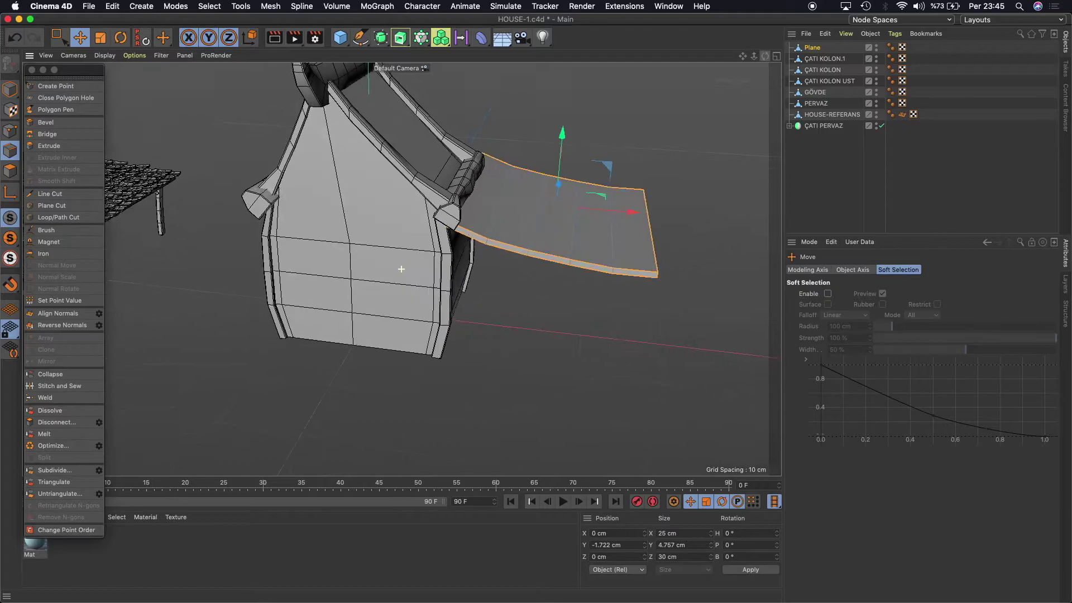
left_click_drag(457, 221, 502, 256, "alt")
scroll(391, 224, "down", 2)
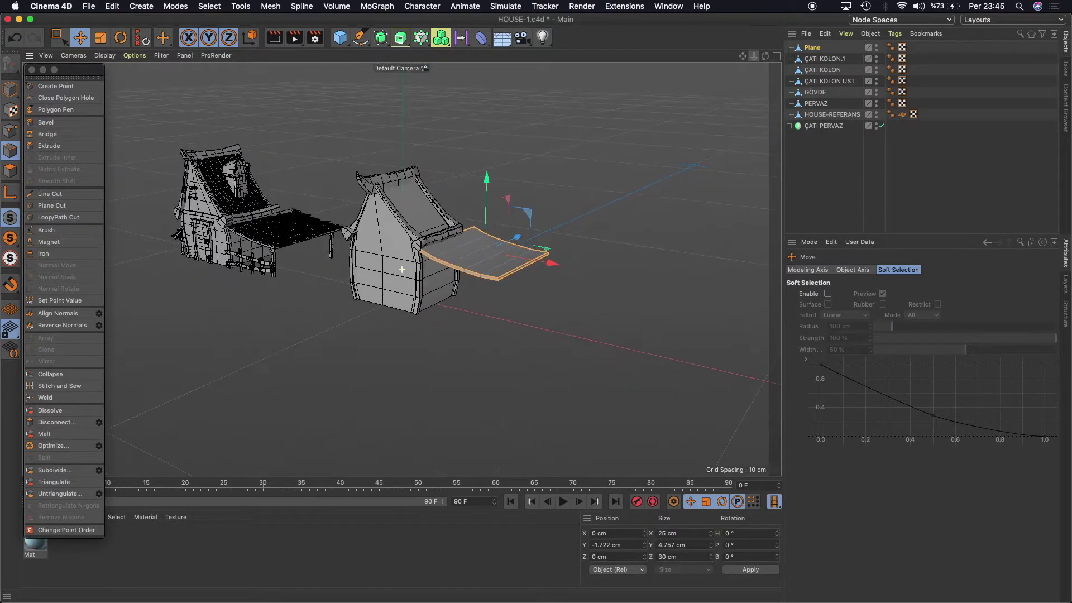
left_click_drag(313, 167, 177, 145, "alt")
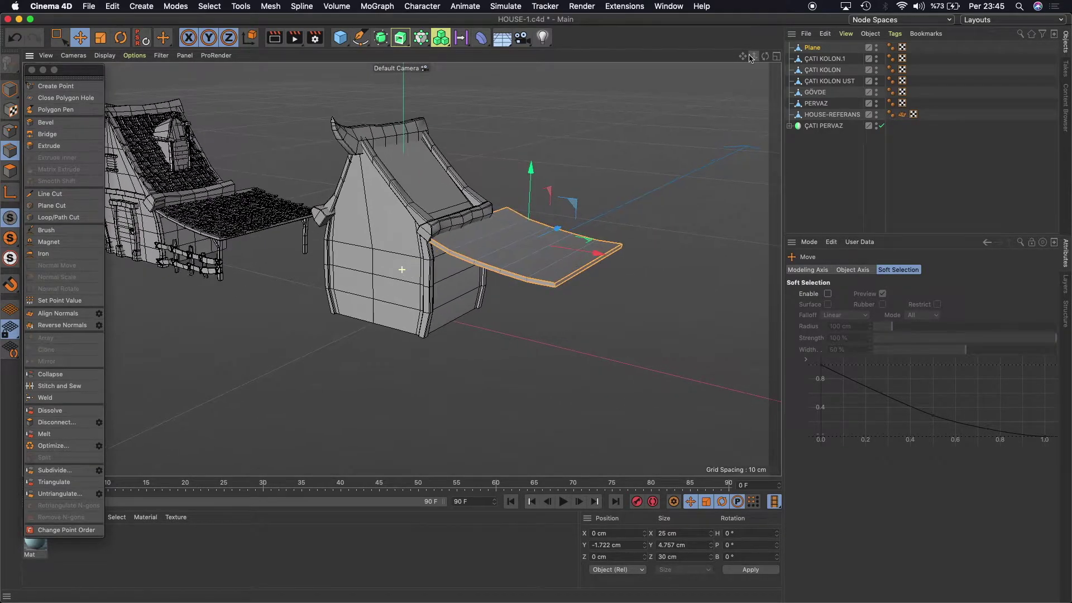
Bevel the awning slab's border edges with a 0.1 cm chamfer.
left_click(46, 122)
left_click(750, 311)
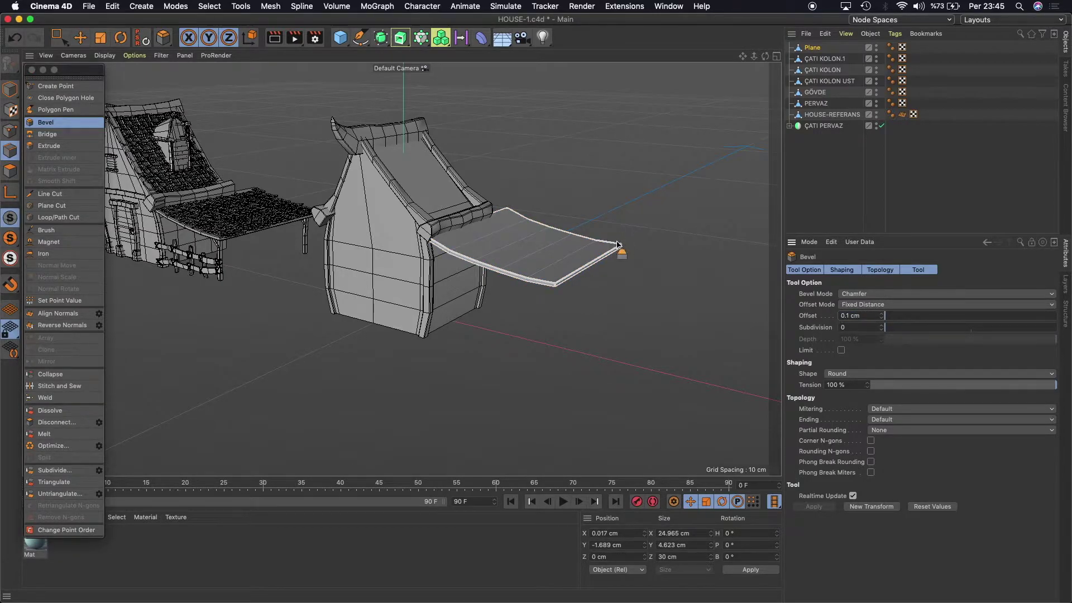
left_click_drag(623, 241, 600, 257, "alt")
scroll(599, 258, "up", 3)
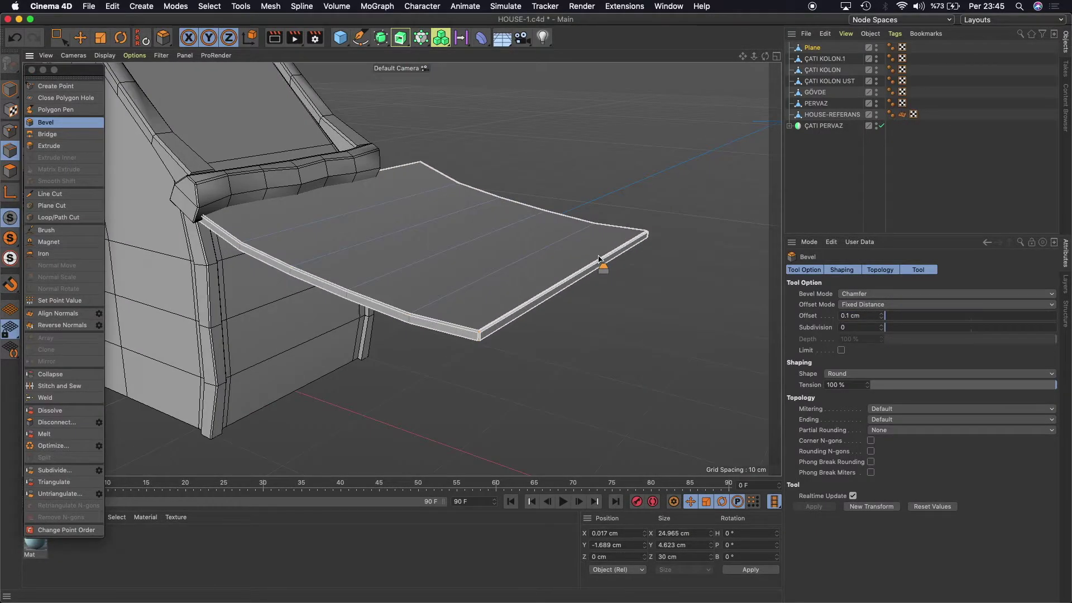
scroll(600, 257, "down", 2)
scroll(599, 257, "down", 3)
scroll(599, 258, "down", 3)
Return to object mode and add a new cube to the scene.
key("e")
key("Return")
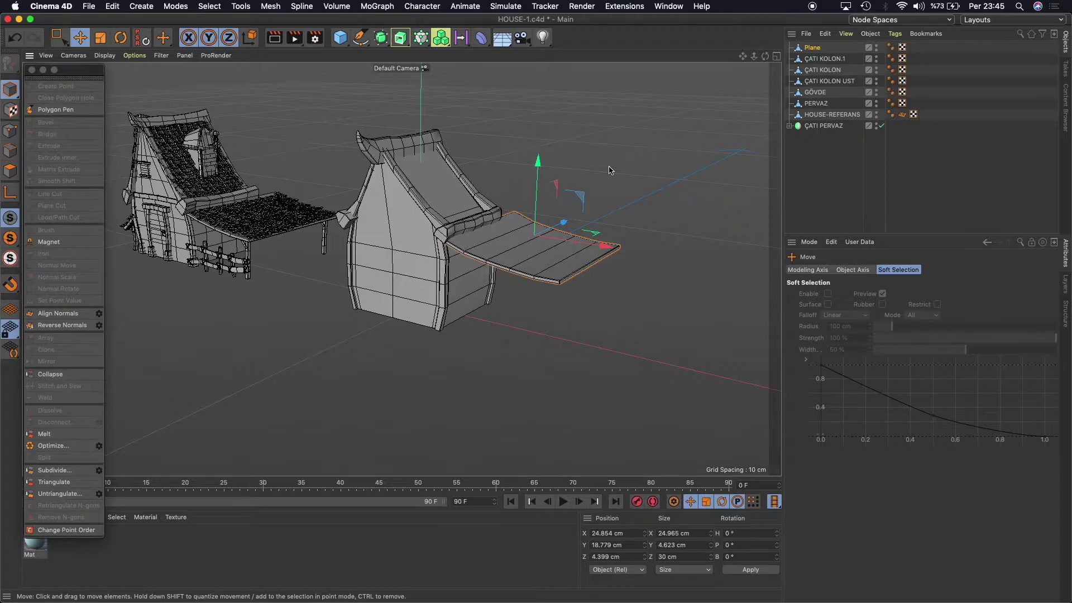
scroll(610, 171, "down", 1)
scroll(610, 171, "down", 1)
scroll(610, 170, "up", 1)
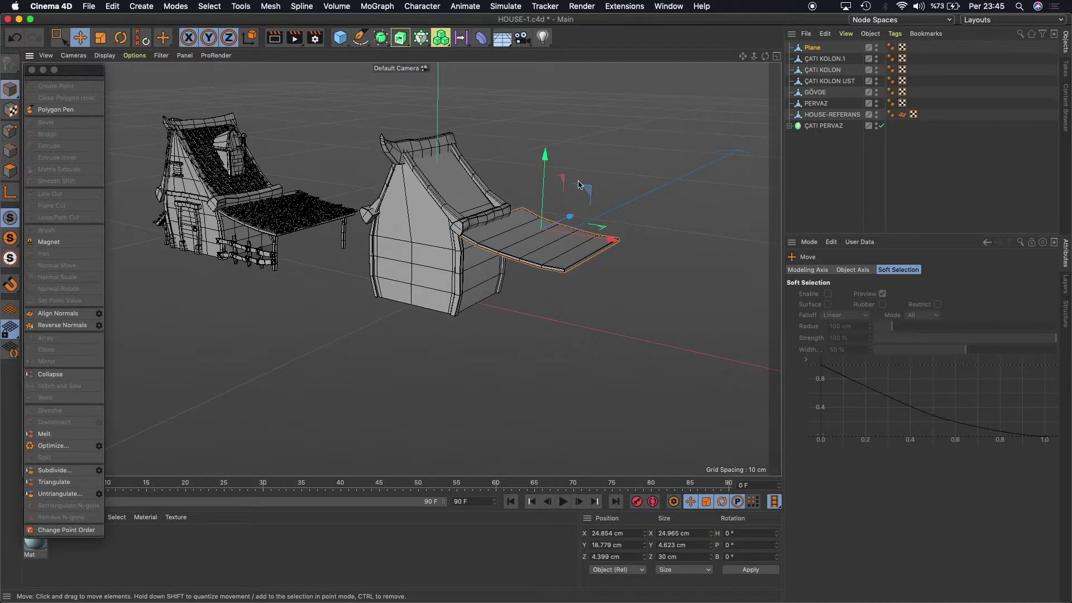
left_click(341, 38)
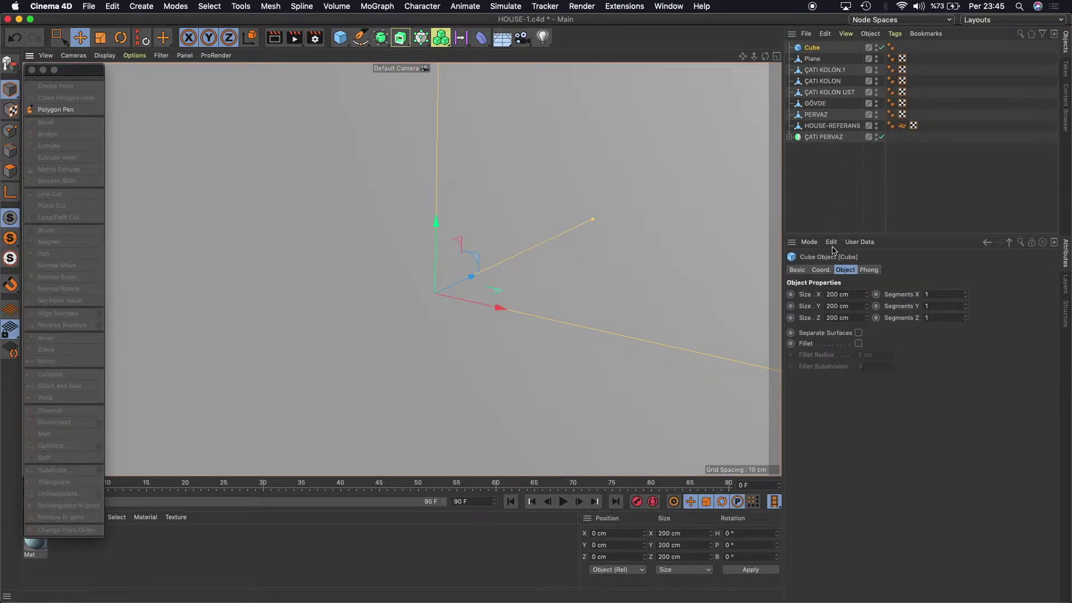
Size the new cube to 1 × 10 × 1 cm and slide it beside the awning.
left_click(853, 305)
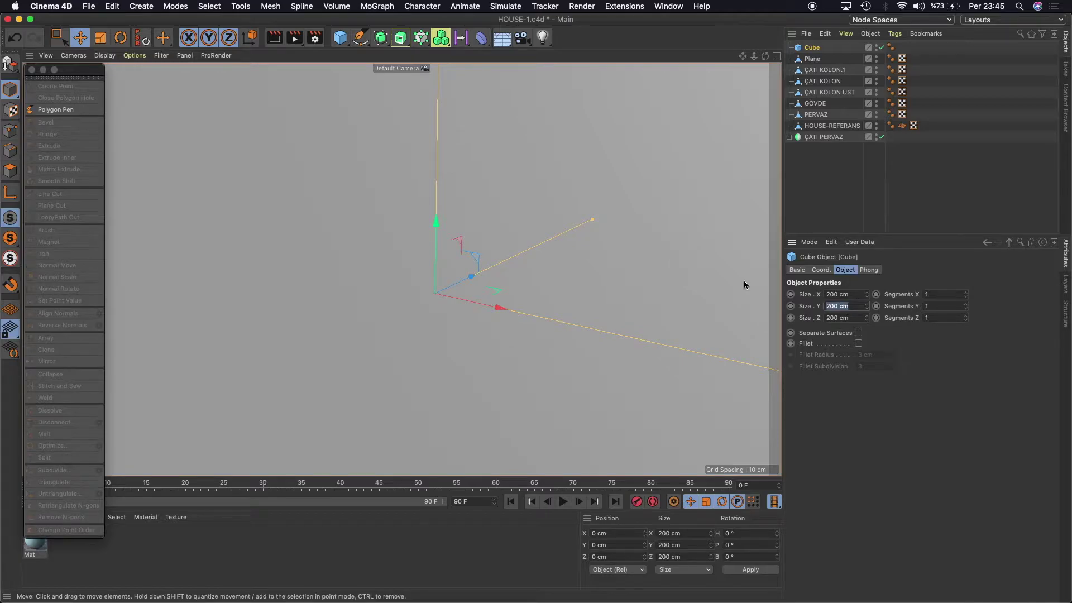
type("10")
key("Return")
key("shift+Tab")
type("1")
key("Return")
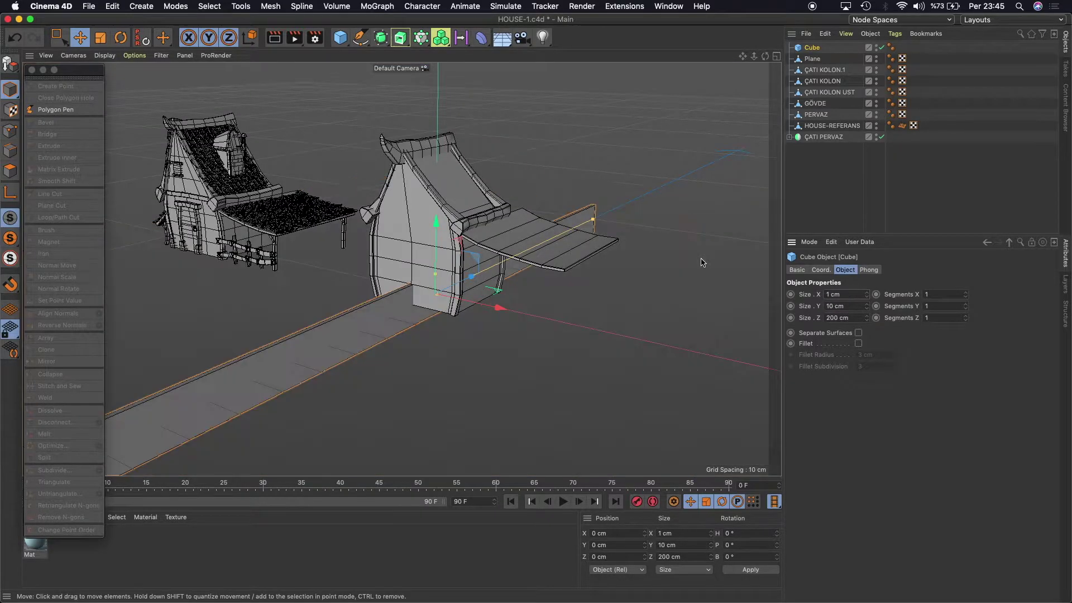
left_click(852, 318)
type("1")
key("Return")
left_click_drag(496, 319, 617, 328)
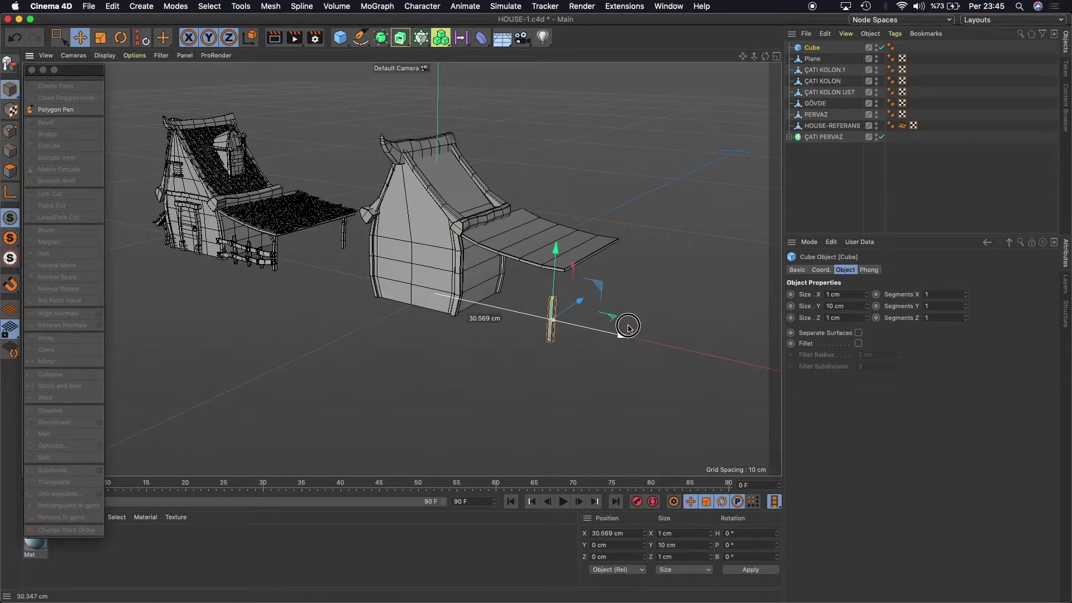
Thin the post to 0.5 cm in X and Z with a 15 cm height.
left_click(848, 294)
type("0,5")
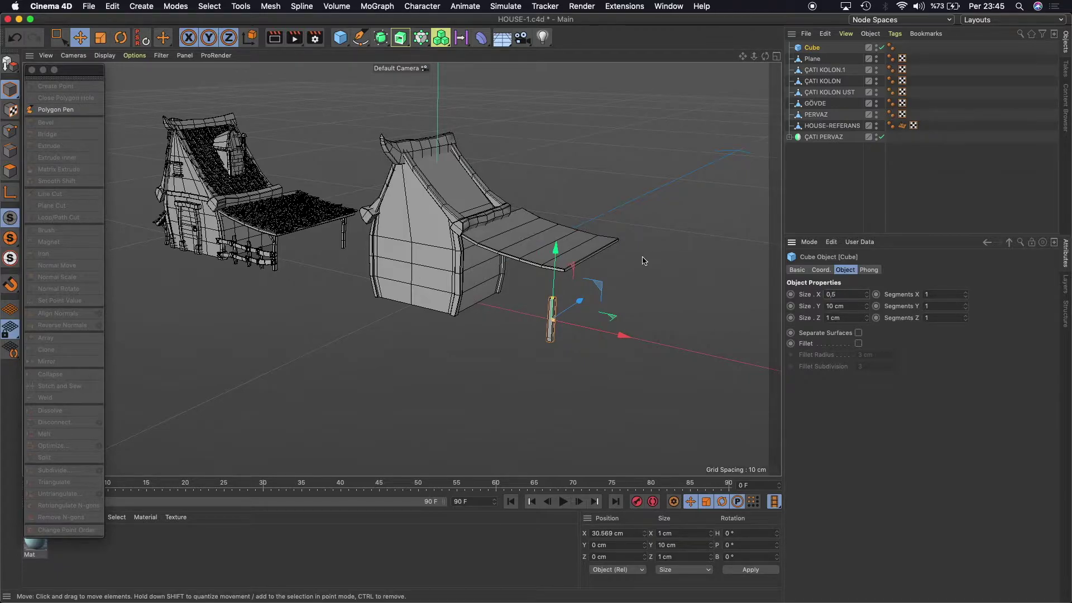
key("Return")
left_click(856, 318)
type(",5")
key("Return")
left_click(842, 306)
type("15")
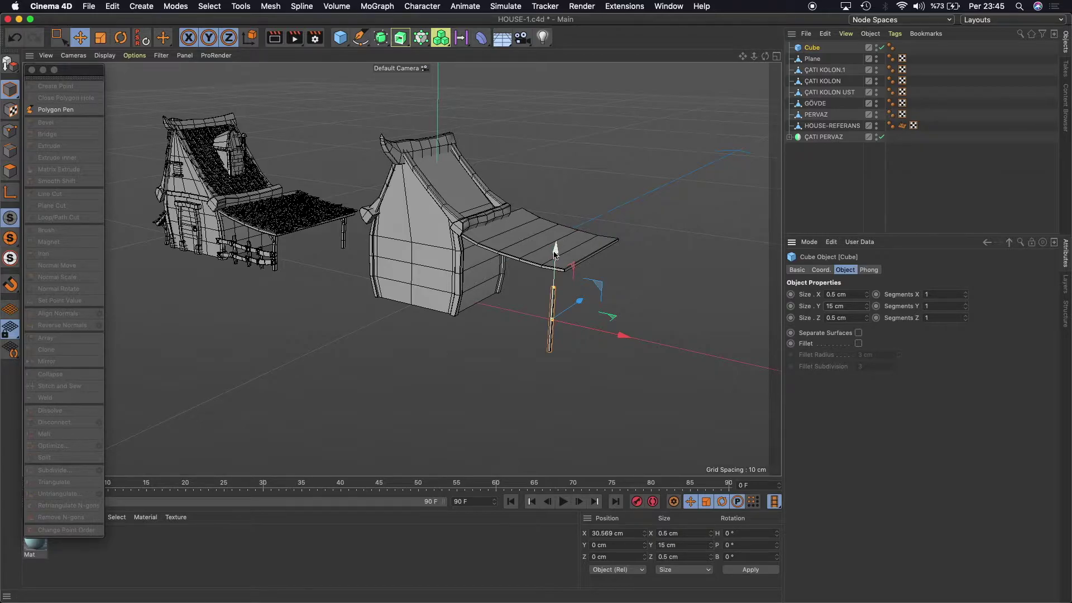
Raise the post to a Y position of 7.5 cm.
left_click(616, 545)
type("5")
key("Return")
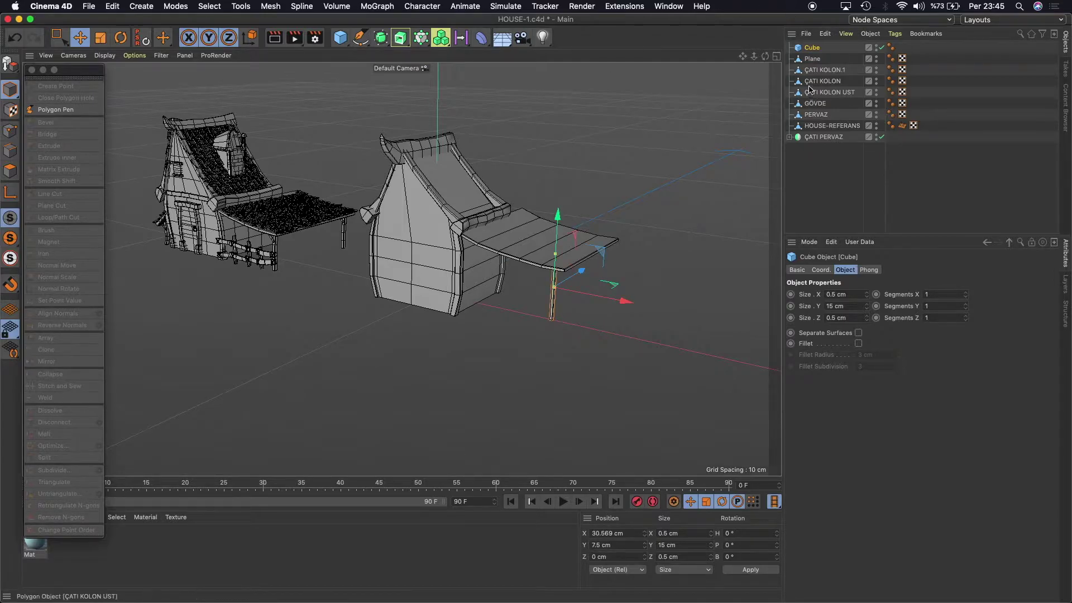
left_click_drag(765, 56, 766, 73)
Move the post back under the awning using the enlarged top view.
left_click_drag(401, 269, 480, 262, "alt")
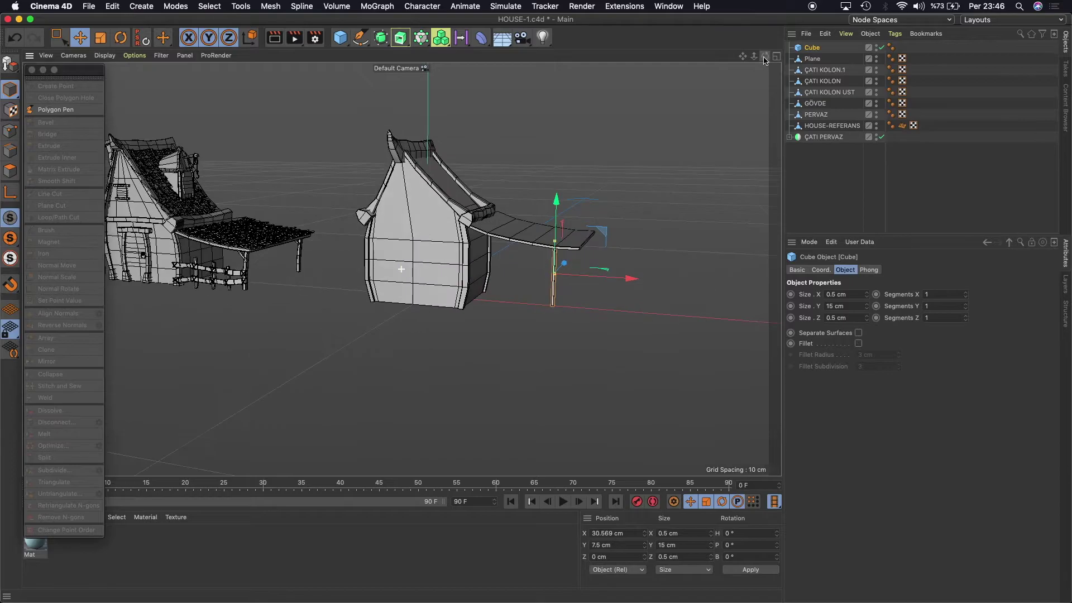
scroll(563, 286, "up", 3)
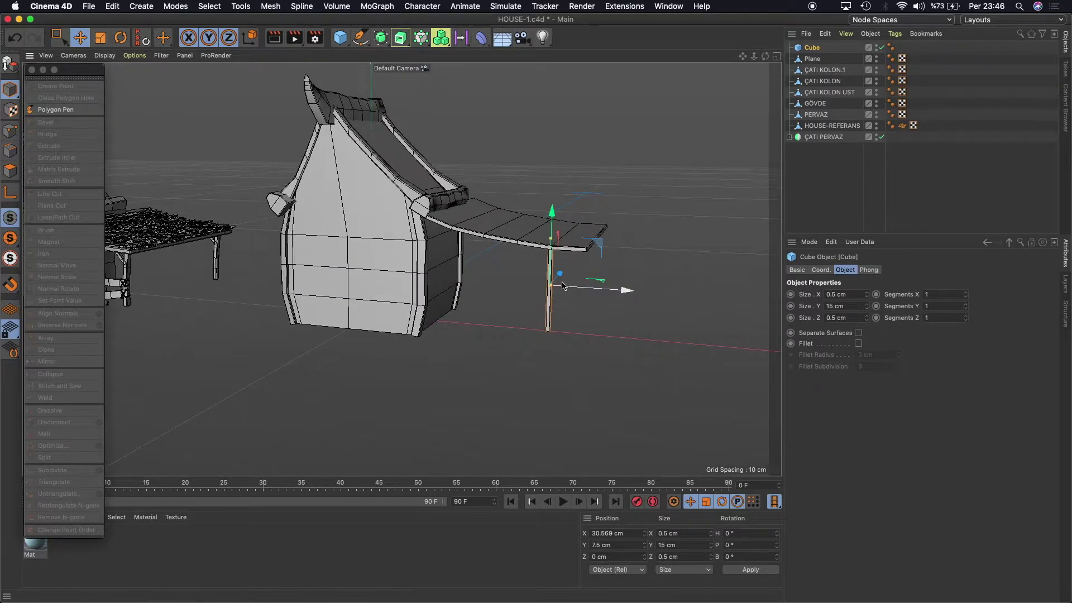
left_click(777, 56)
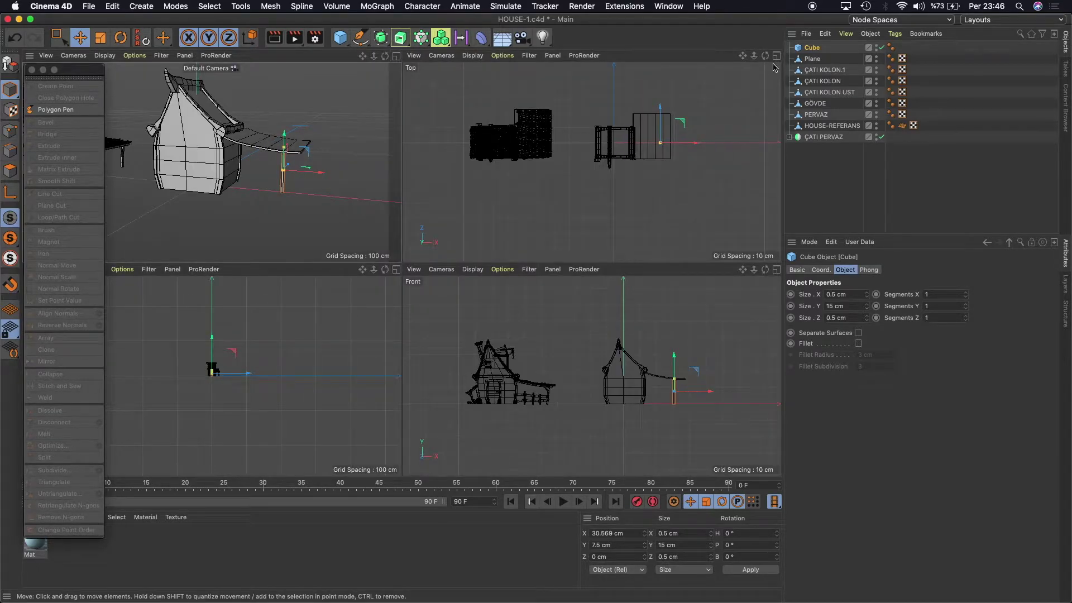
left_click(777, 55)
scroll(567, 241, "up", 2)
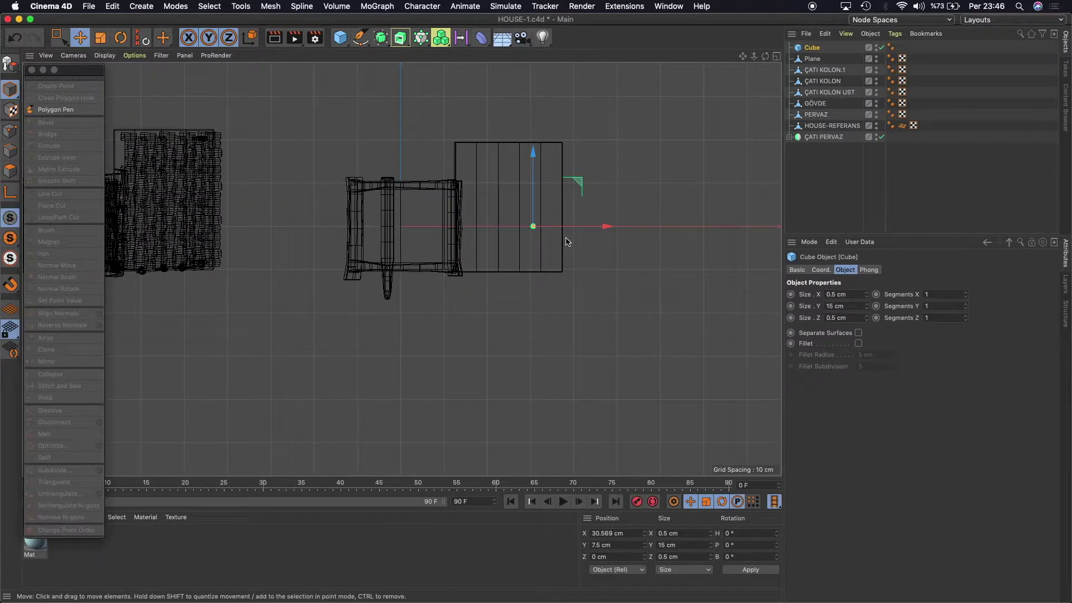
mouse_move(540, 161)
left_mouse_down()
mouse_move(580, 269)
mouse_move(629, 262)
left_mouse_up()
left_click(775, 59)
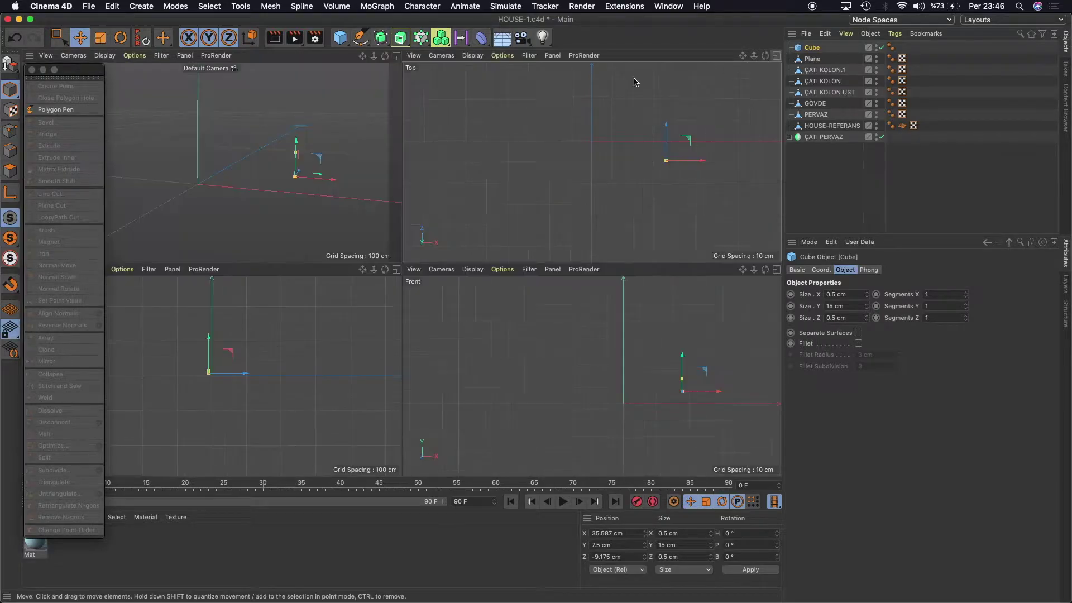
left_click(395, 60)
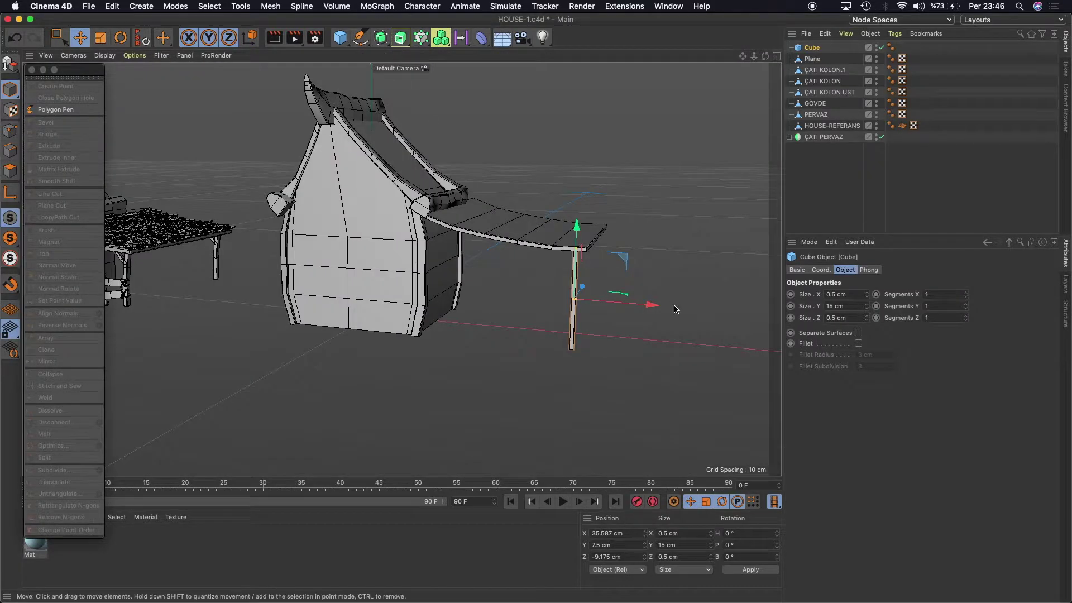
mouse_move(765, 55)
left_mouse_down()
mouse_move(401, 269)
mouse_move(751, 239)
left_mouse_up()
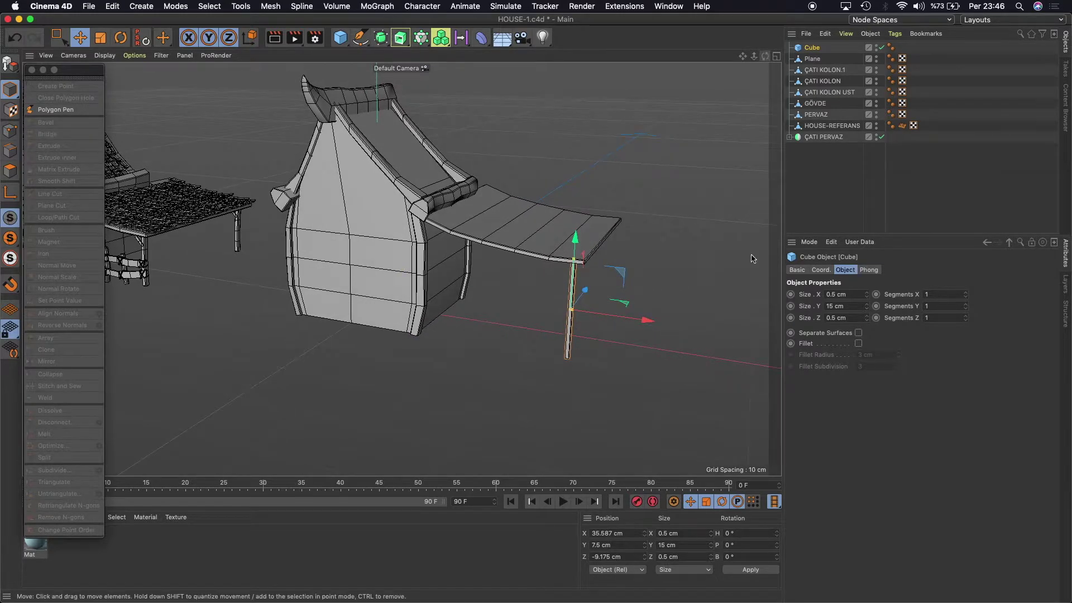
Set the post's depth to 1 cm and Y segments to 4, then make it editable.
left_click(845, 318)
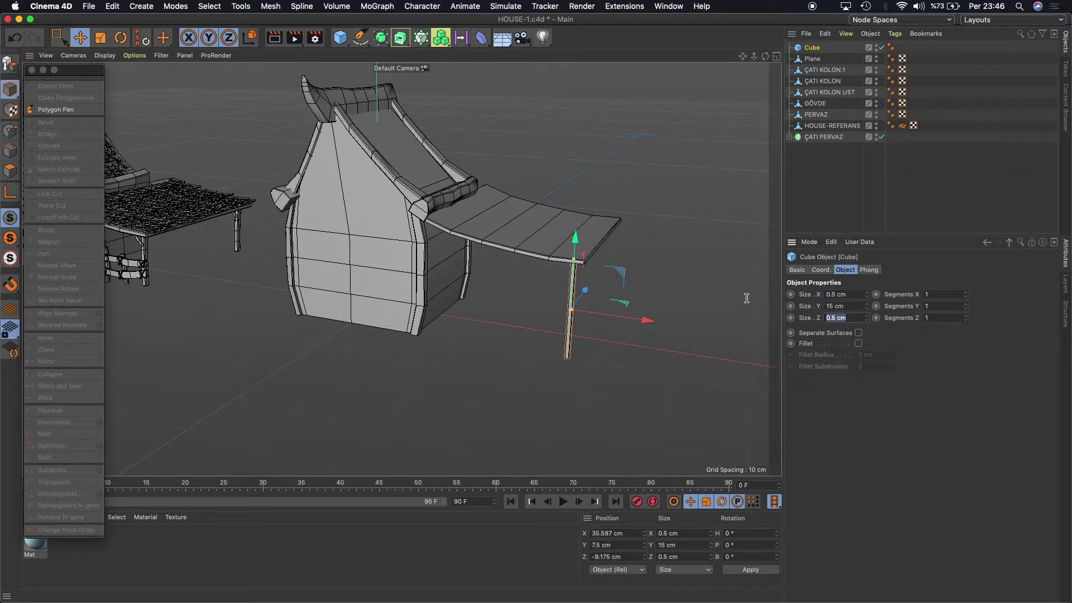
type("1")
key("Return")
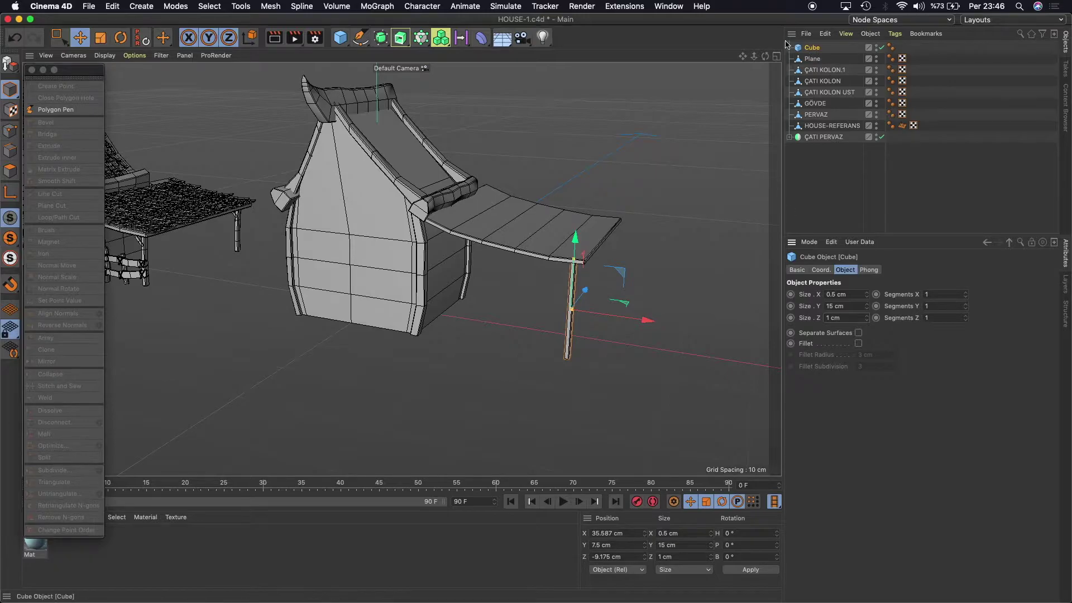
left_click_drag(749, 301, 401, 270, "alt")
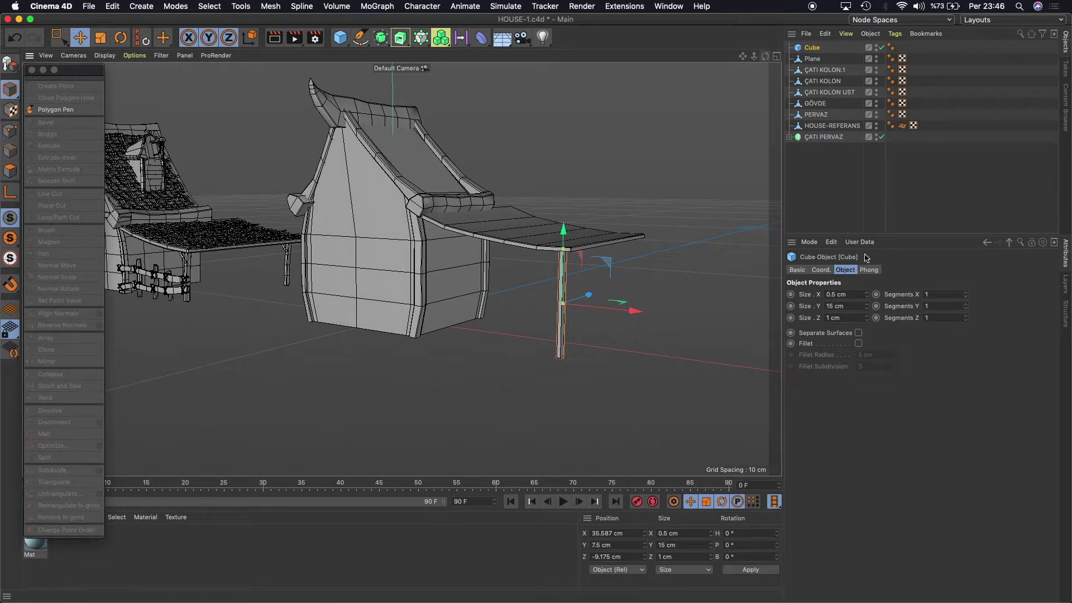
left_click(966, 304)
type("4")
left_click_drag(743, 56, 607, 185)
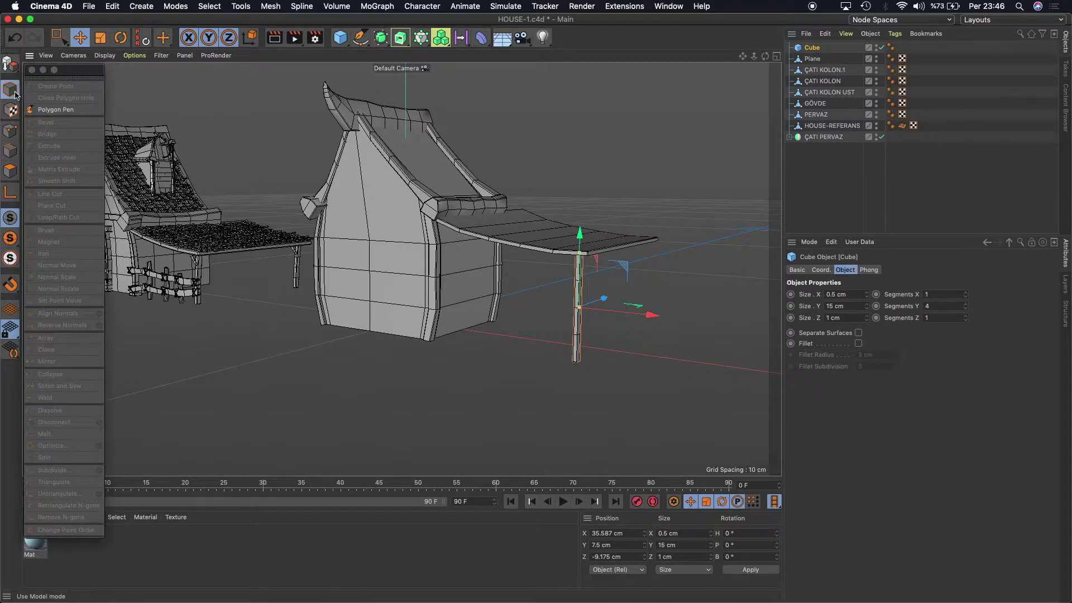
left_click(10, 63)
left_click(10, 151)
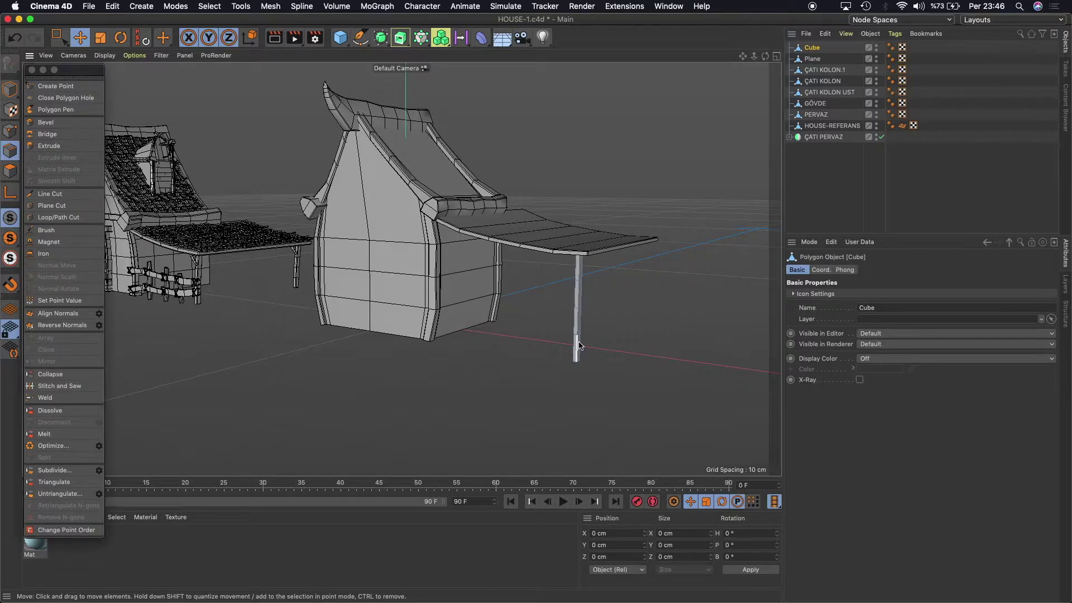
Shift the post's upper and lower edge loops sideways to give it a slight bend.
scroll(578, 344, "up", 2)
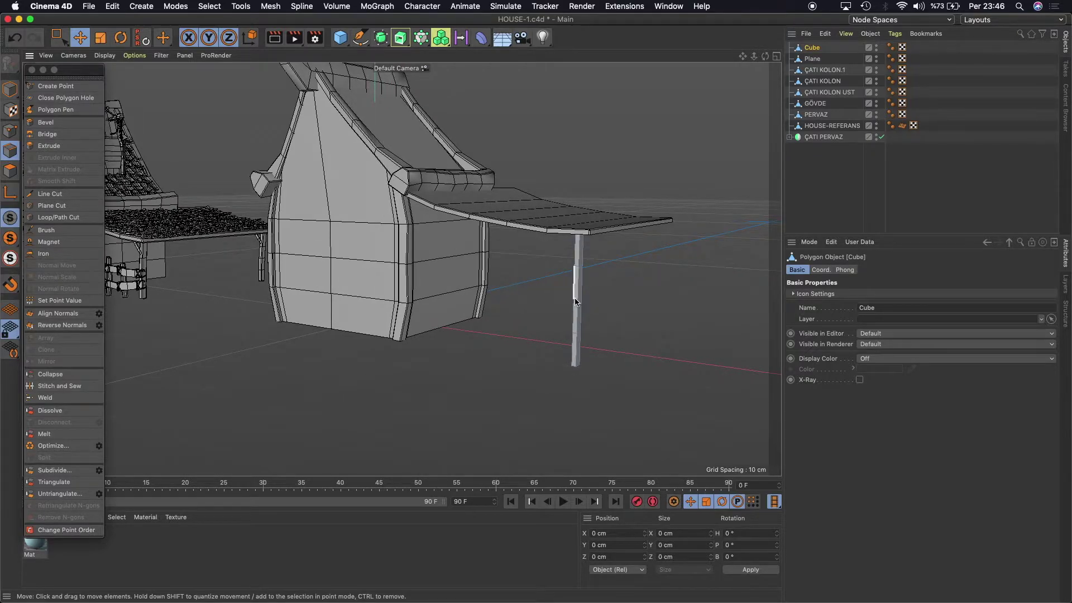
scroll(582, 302, "up", 2)
scroll(574, 307, "up", 2)
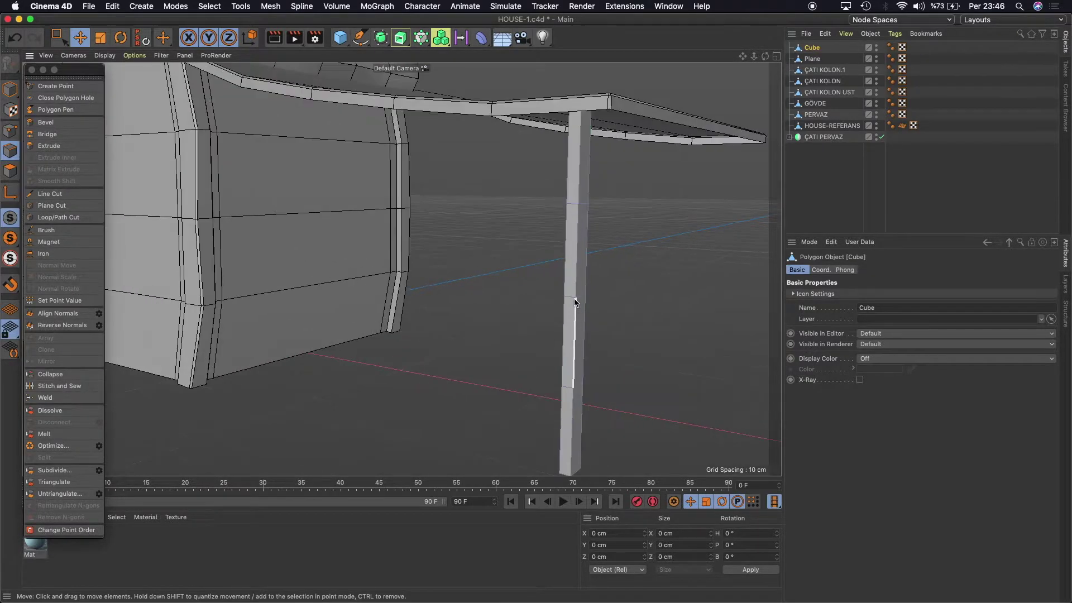
left_click(572, 301)
left_click_drag(629, 304, 647, 302)
left_click_drag(583, 206, 585, 114)
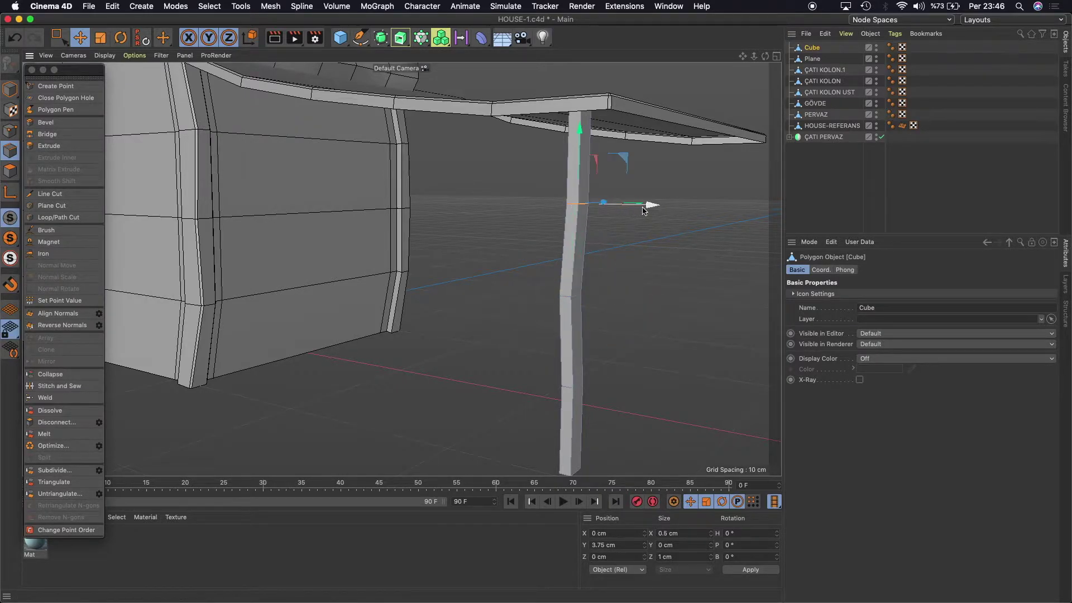
left_click(575, 384)
left_click_drag(628, 384, 645, 397)
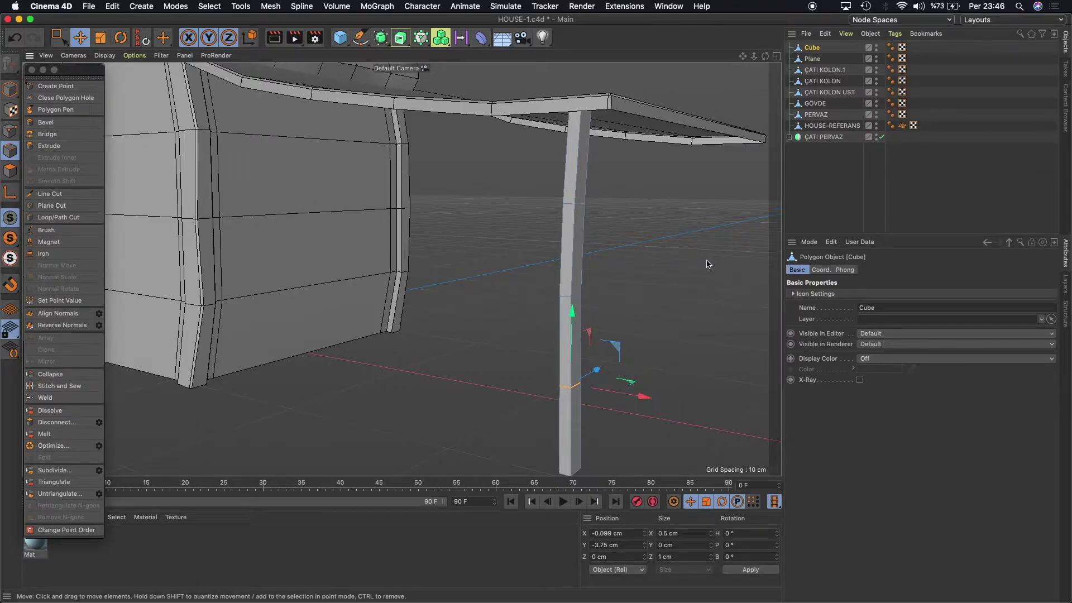
mouse_move(765, 56)
left_mouse_down()
mouse_move(401, 269)
mouse_move(312, 252)
left_mouse_up()
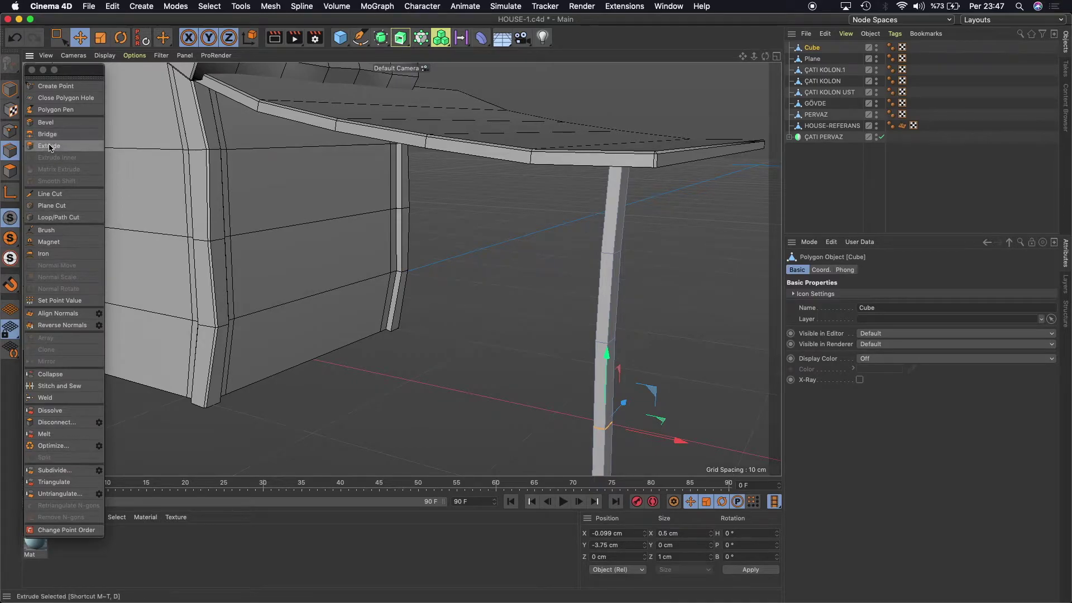
Add a loop cut around the post near its top at 83.368% height.
left_click(59, 217)
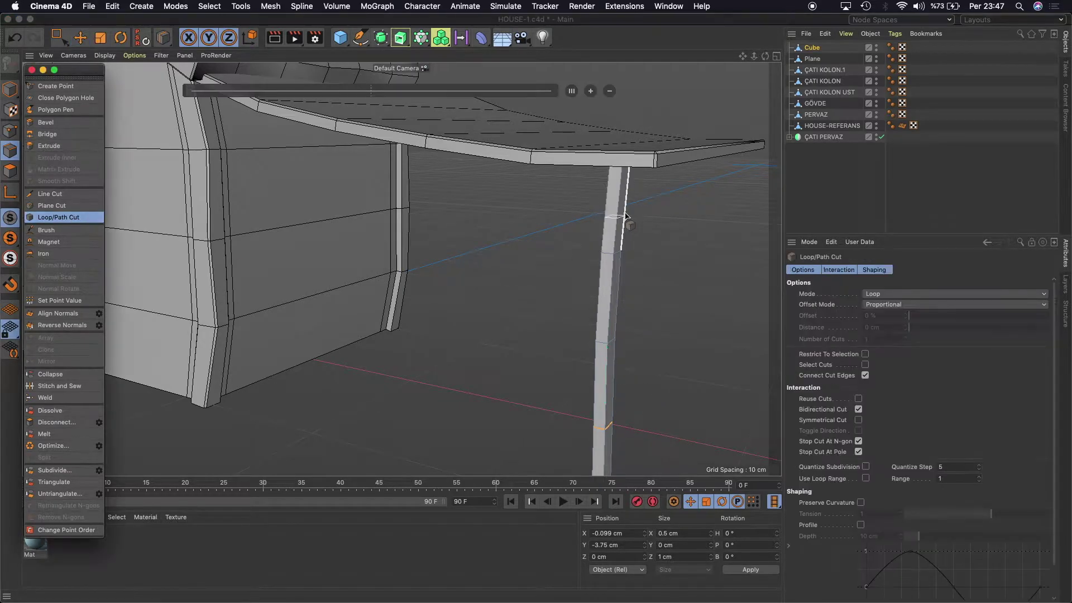
left_click(614, 241)
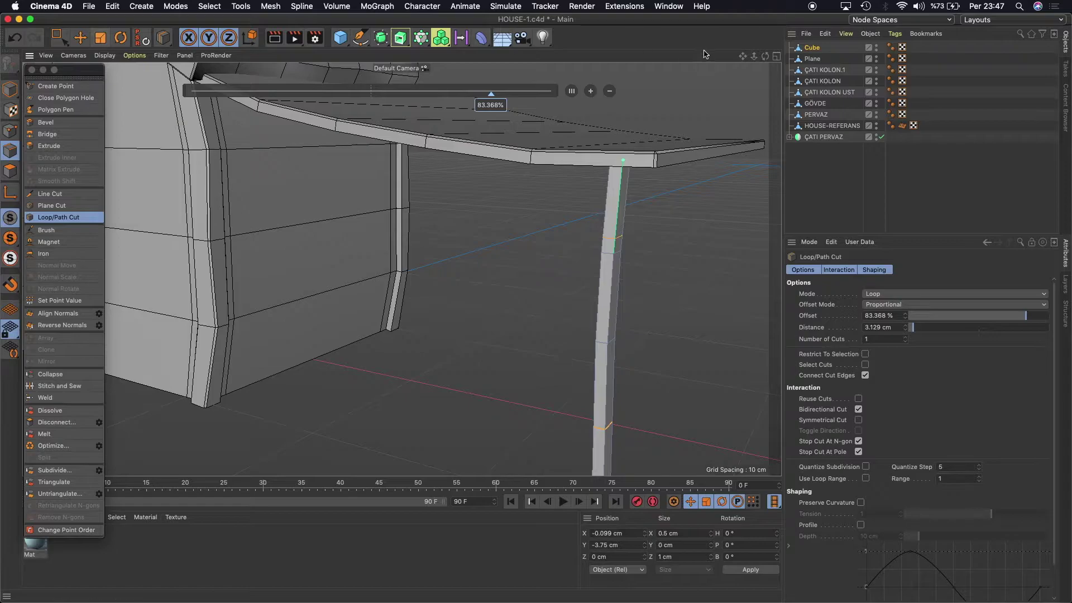
mouse_move(769, 61)
left_mouse_down()
mouse_move(748, 58)
mouse_move(400, 265)
left_mouse_up()
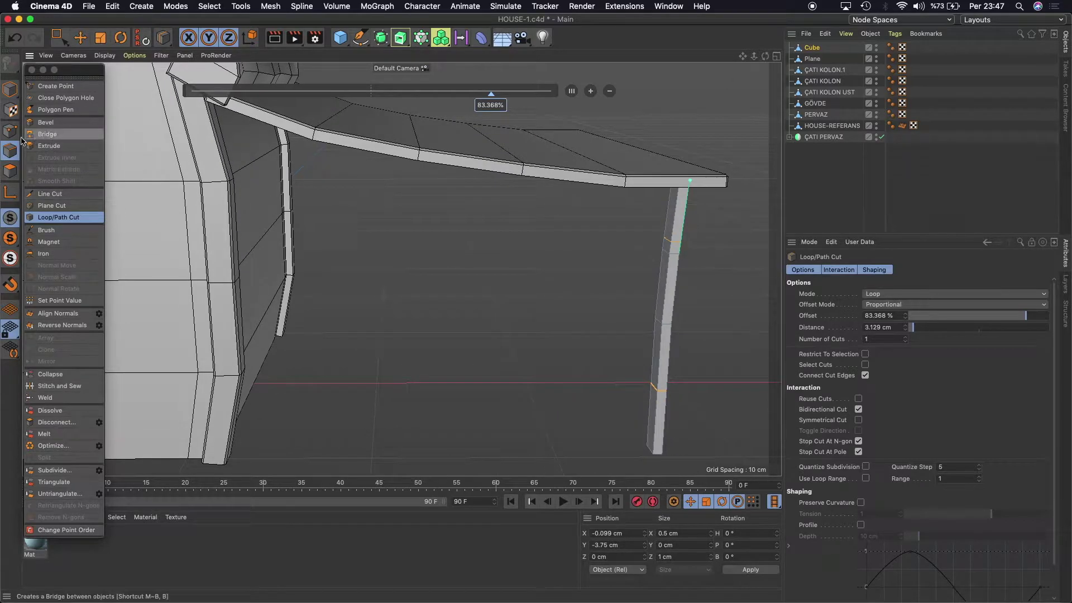
left_click(80, 37)
left_click(10, 171)
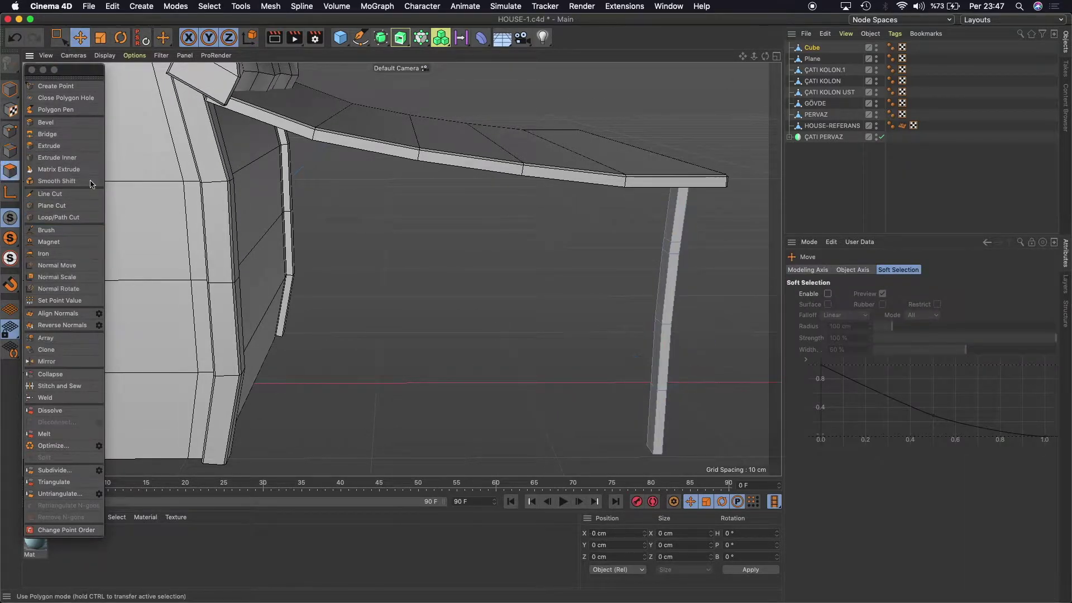
Extrude a polygon near the post's top by 1 cm and pull it into a diagonal brace.
left_click(665, 250)
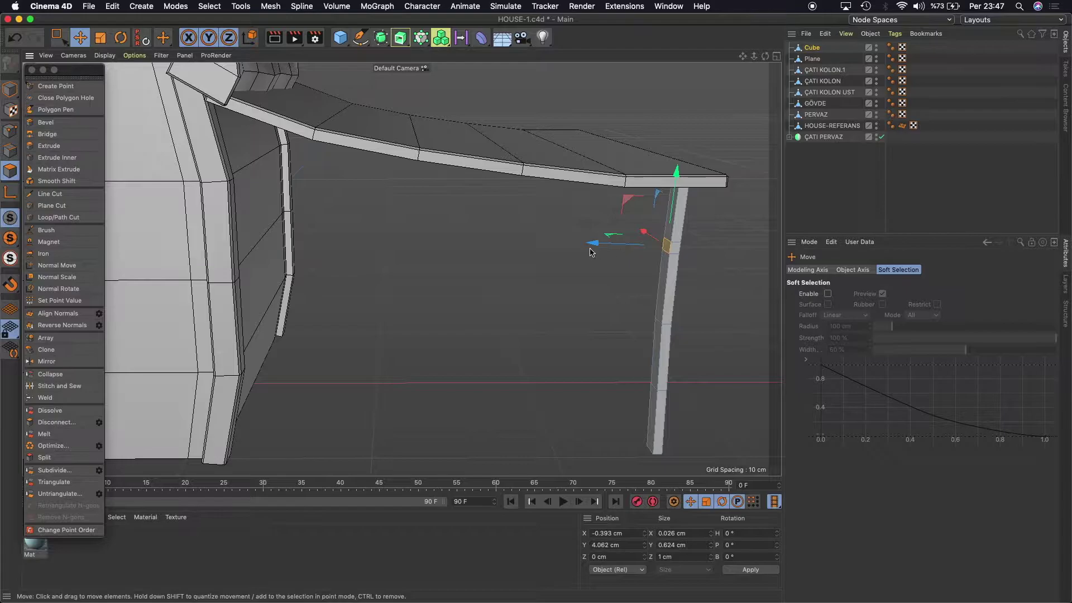
left_click(49, 146)
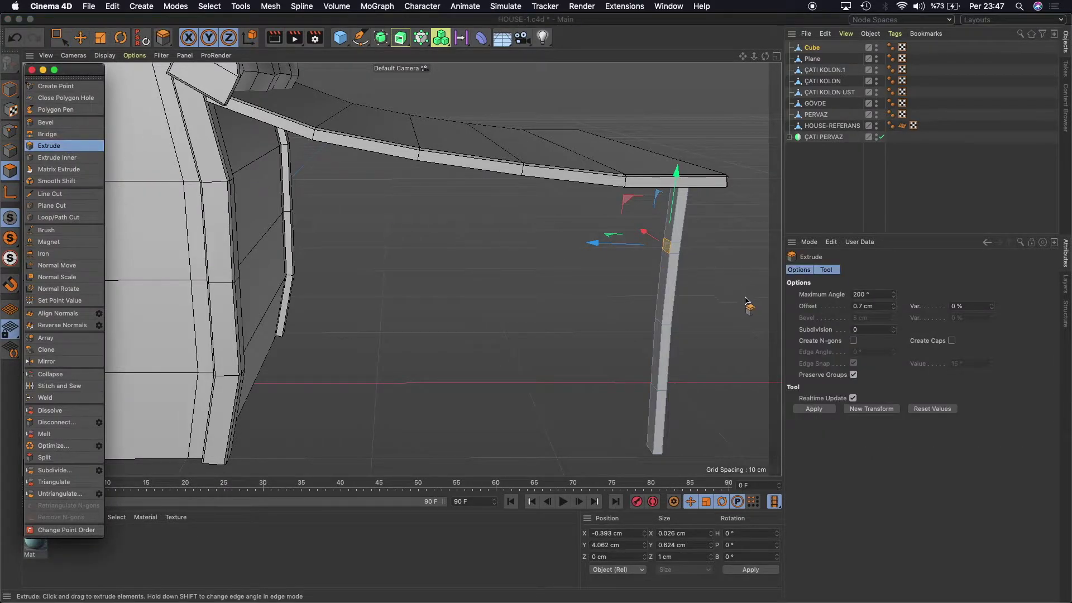
double_click(871, 306)
type("1")
key("Return")
left_click_drag(775, 303, 546, 241)
left_click_drag(609, 172, 616, 137)
In the enlarged Front view, select the brace's end points and move them upward.
scroll(402, 270, "down", 3)
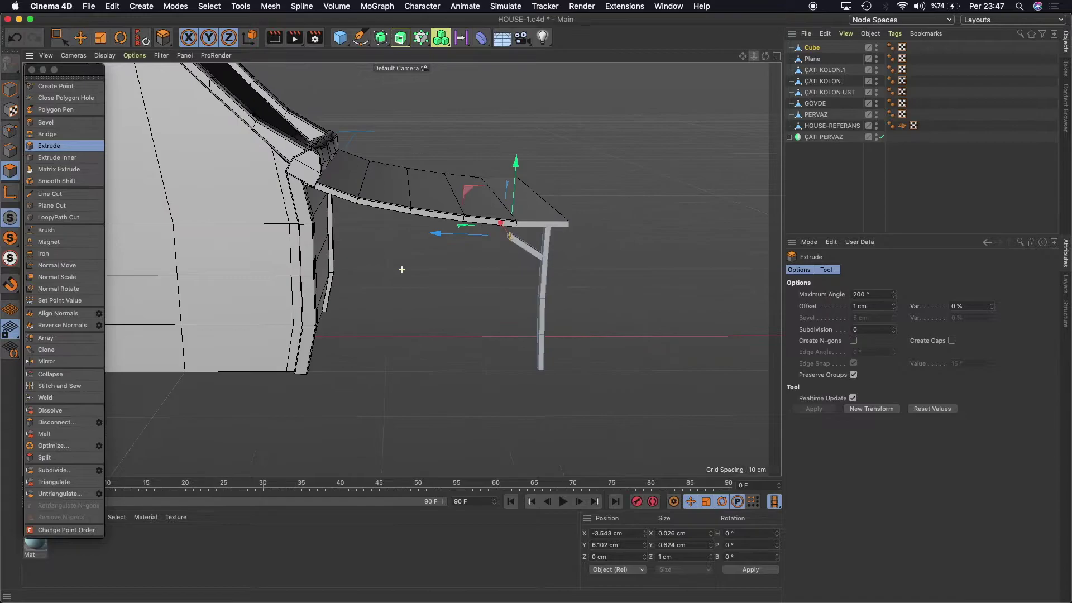
scroll(402, 270, "down", 2)
scroll(402, 270, "down", 2)
scroll(402, 270, "down", 1)
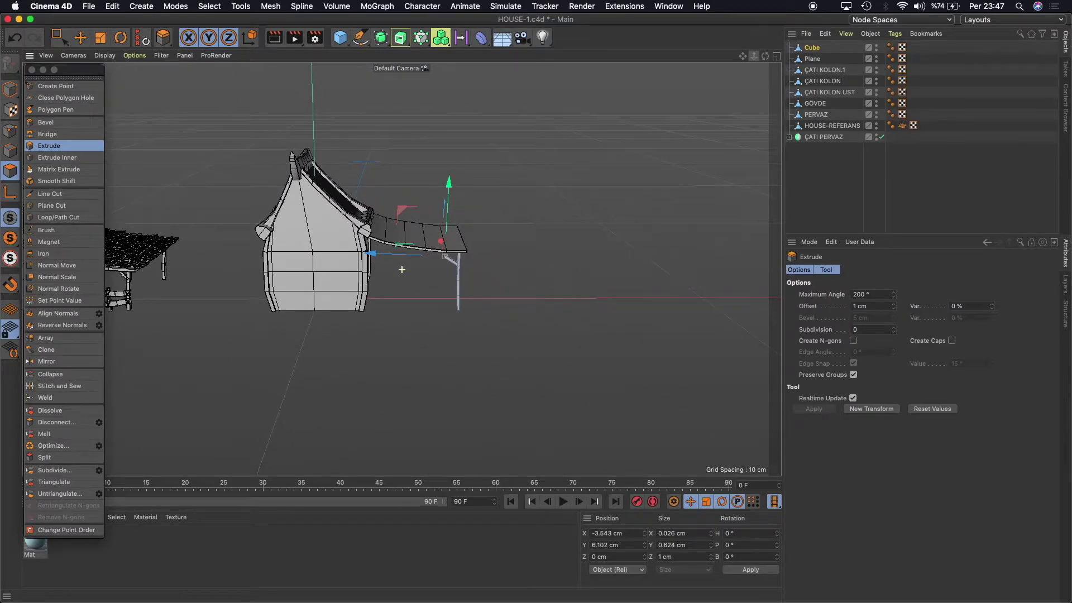
scroll(402, 270, "up", 1)
scroll(402, 270, "up", 2)
scroll(402, 270, "up", 2)
scroll(402, 269, "up", 2)
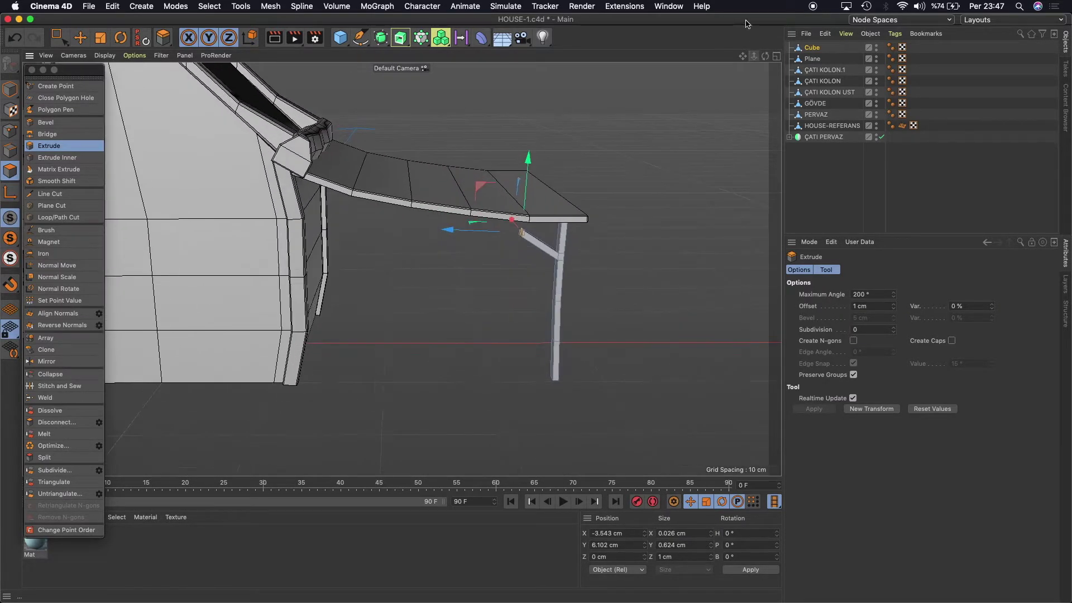
scroll(491, 285, "up", 2)
scroll(491, 296, "up", 2)
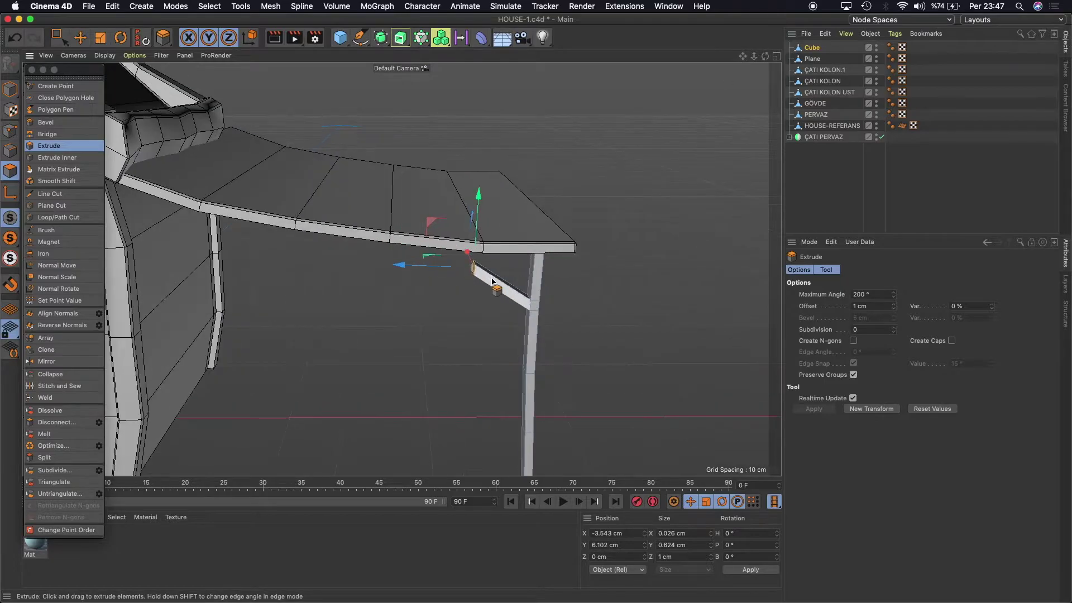
scroll(492, 282, "up", 1)
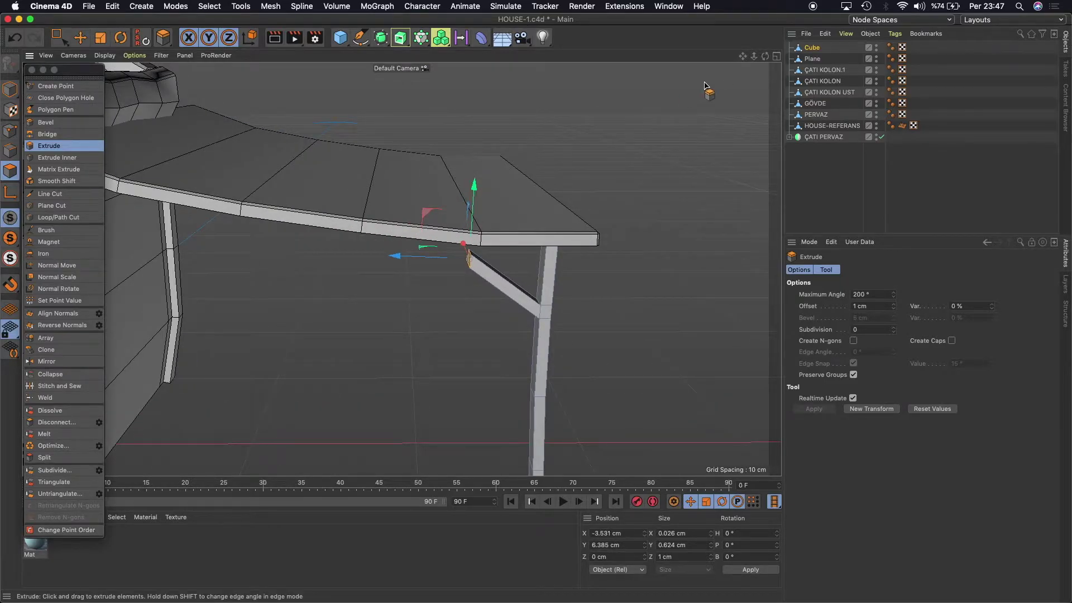
left_click(777, 56)
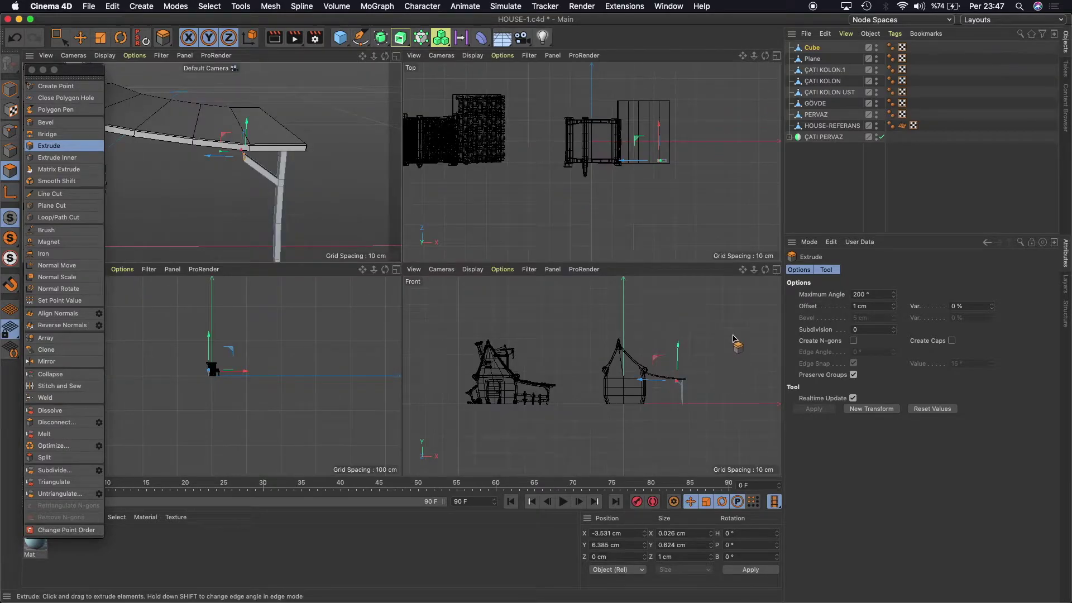
left_click(776, 270)
scroll(578, 291, "up", 3)
scroll(611, 287, "up", 2)
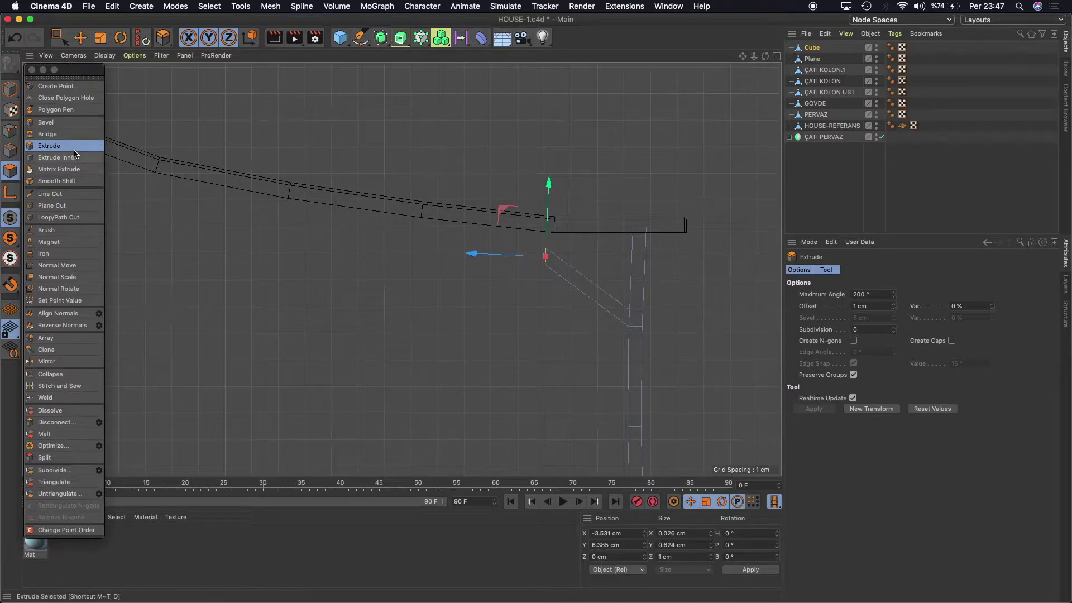
left_click(10, 130)
left_click(58, 37)
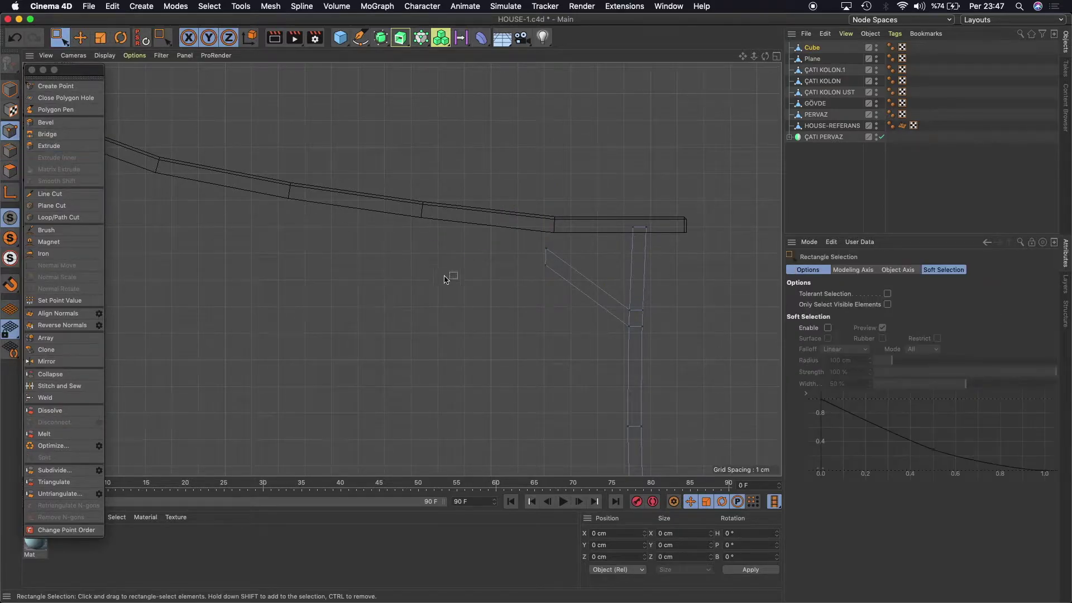
scroll(545, 282, "up", 1)
left_click(546, 235)
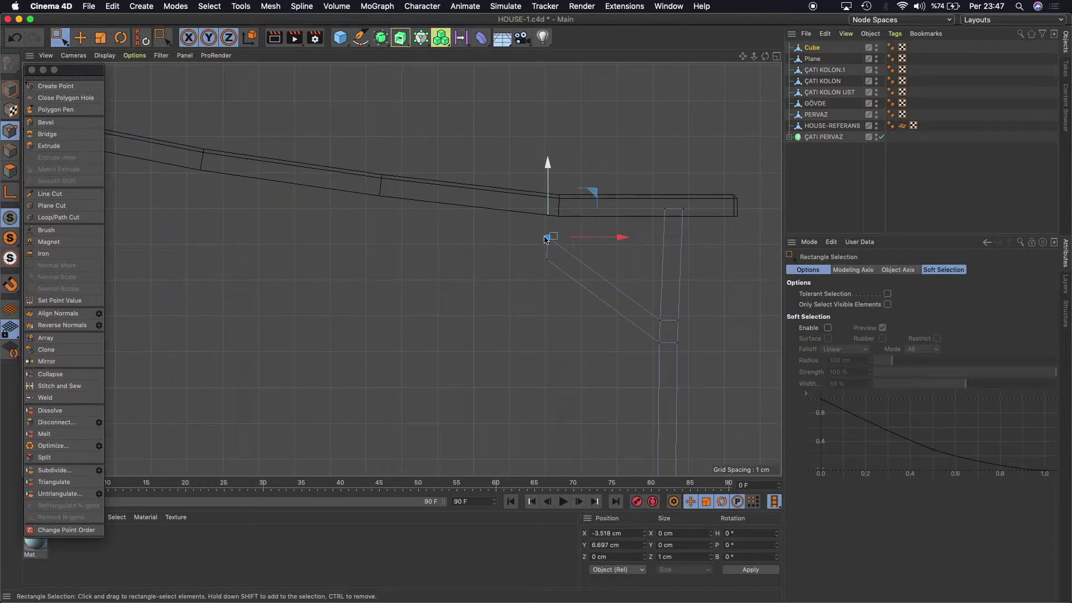
left_click_drag(527, 253, 588, 301)
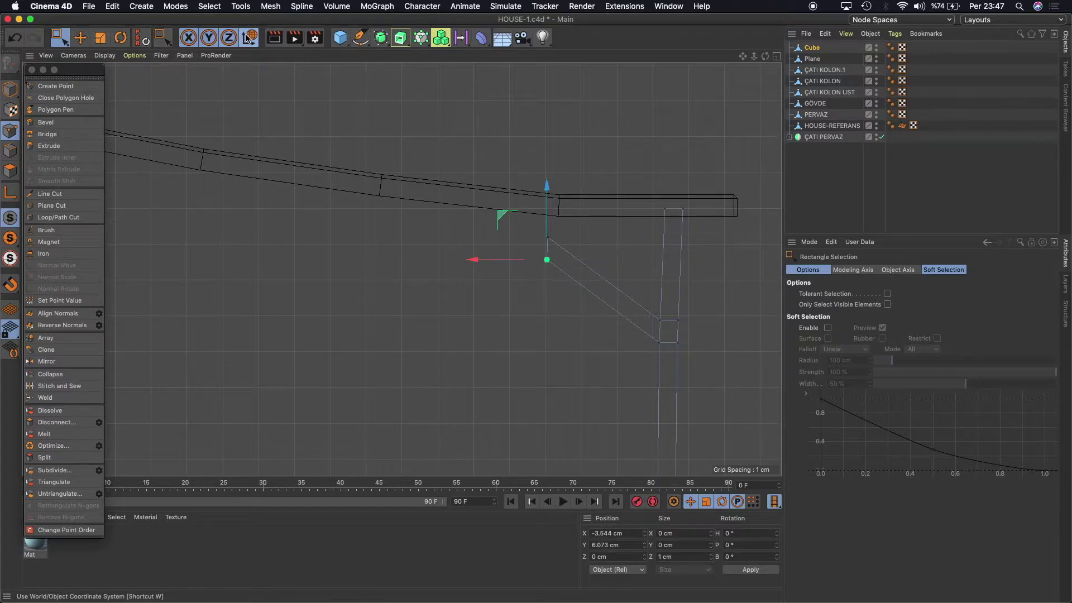
left_click_drag(521, 222, 558, 253)
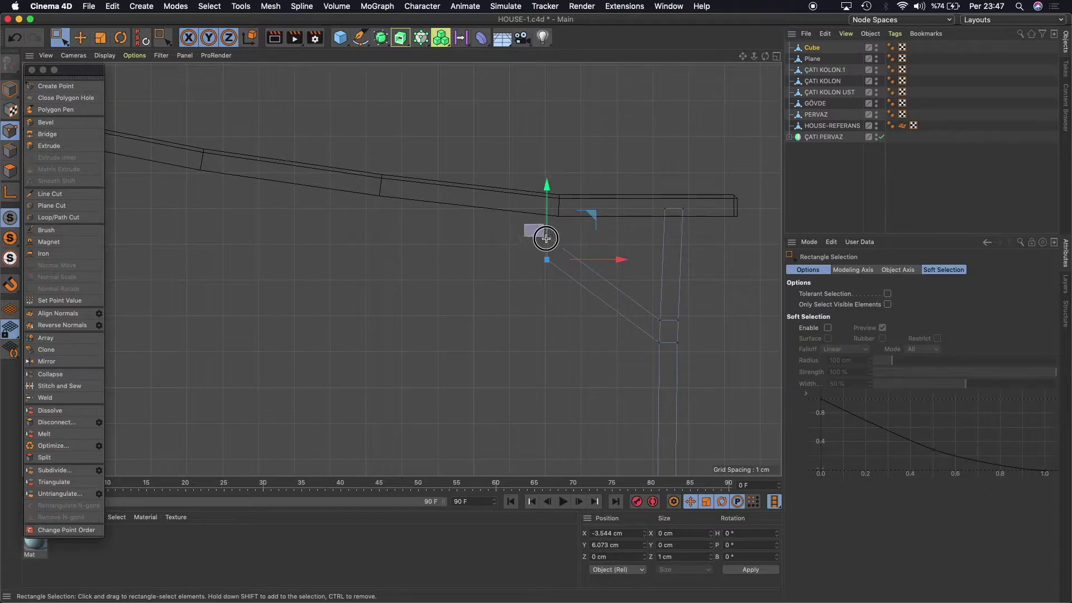
left_click_drag(547, 178, 547, 151)
Move the brace's end point up under the awning, then return to Model mode.
left_click_drag(523, 228, 575, 285)
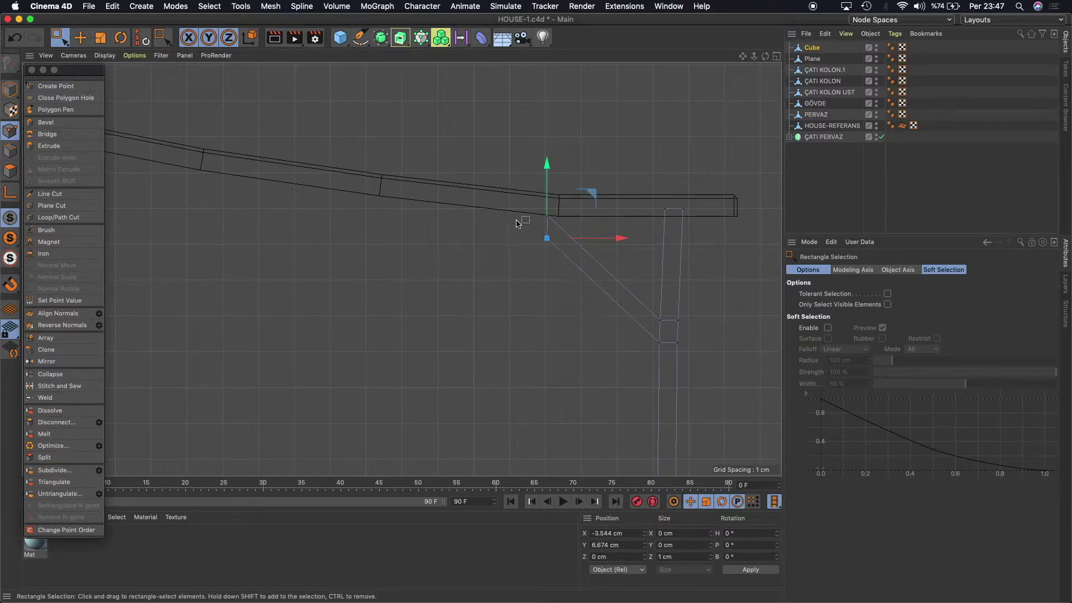
left_click_drag(591, 202, 563, 166)
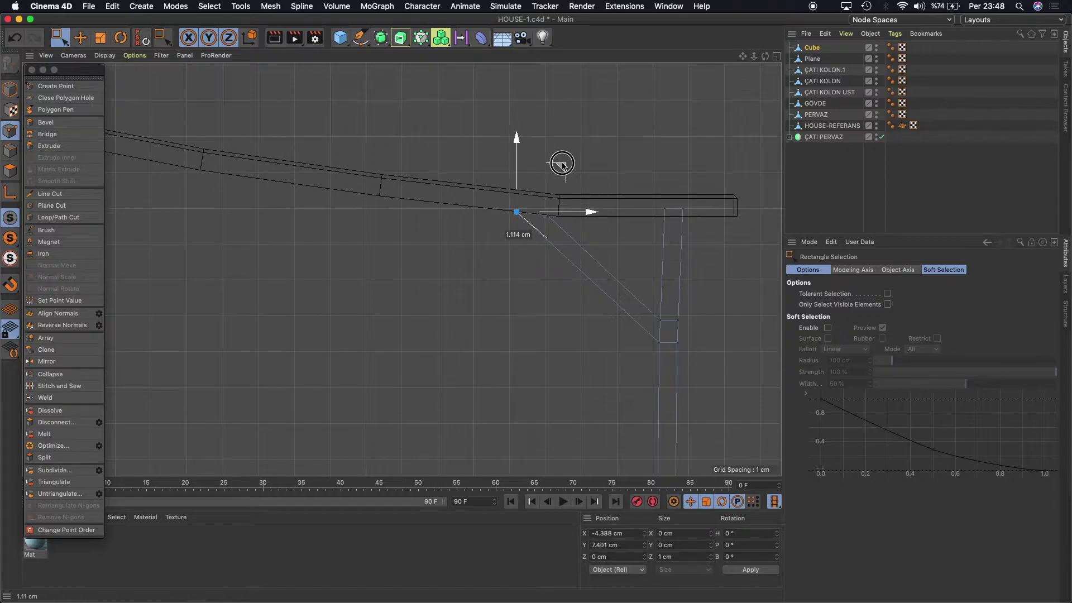
scroll(562, 165, "down", 3)
scroll(562, 165, "down", 4)
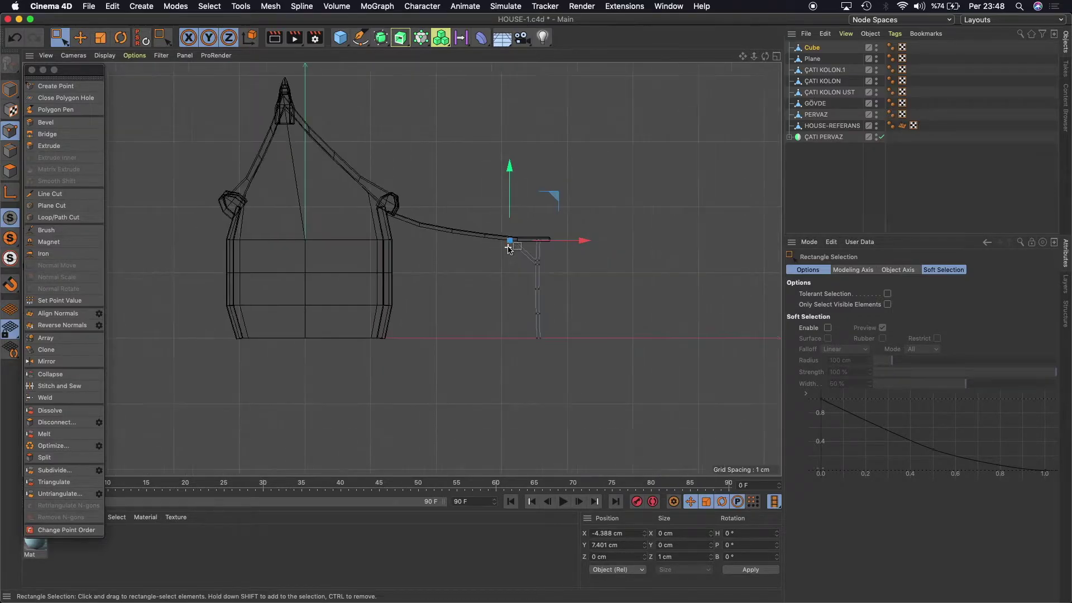
scroll(563, 165, "down", 3)
left_click(80, 38)
left_click(10, 90)
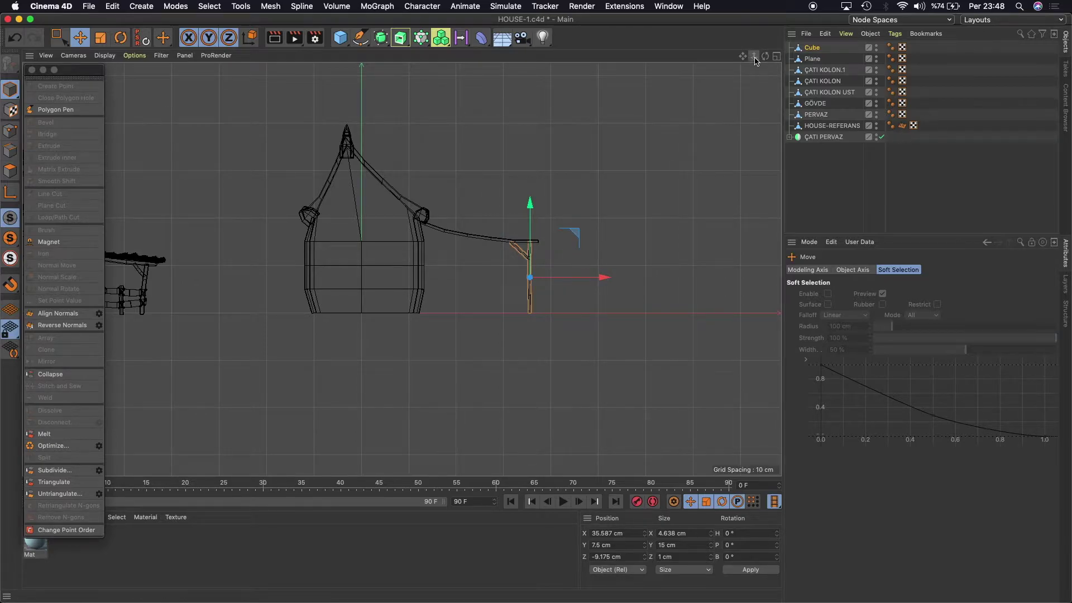
left_click(777, 57)
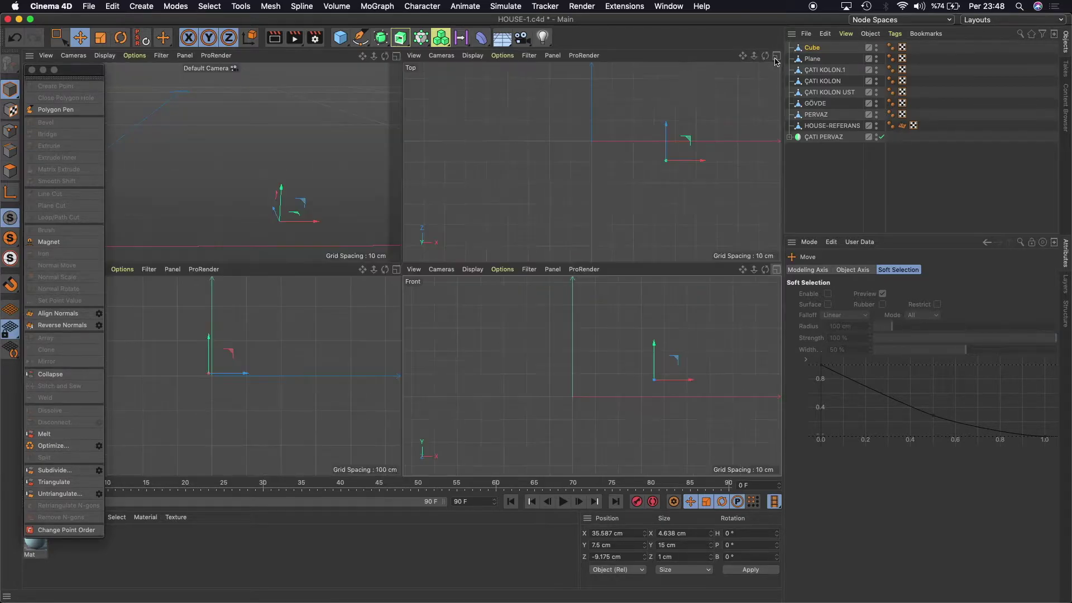
Rename the Cube object to BAHCE DIREK.
left_click(397, 57)
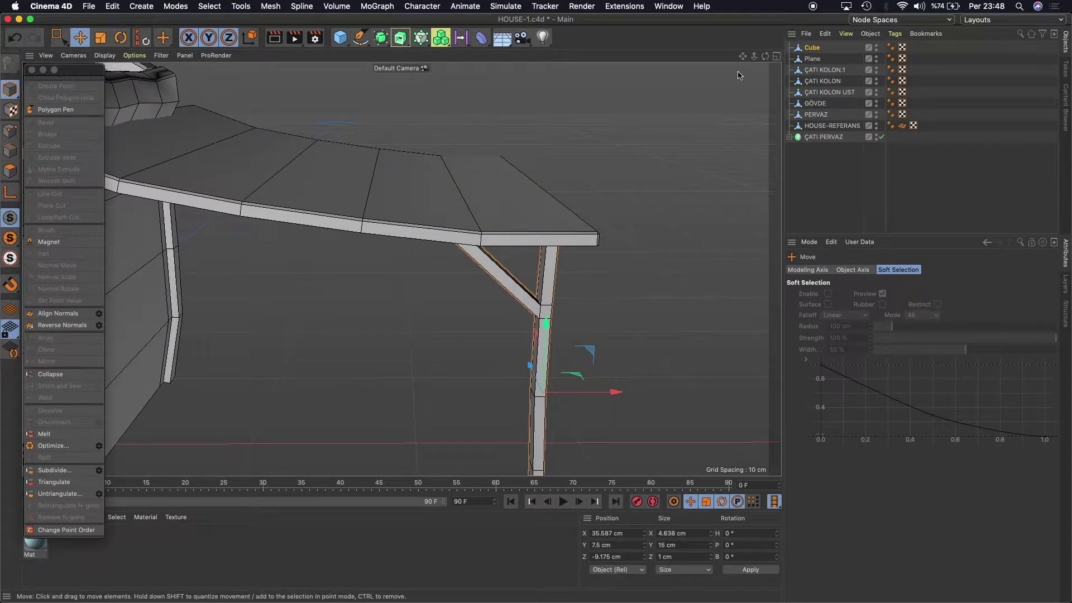
left_click_drag(753, 56, 401, 270)
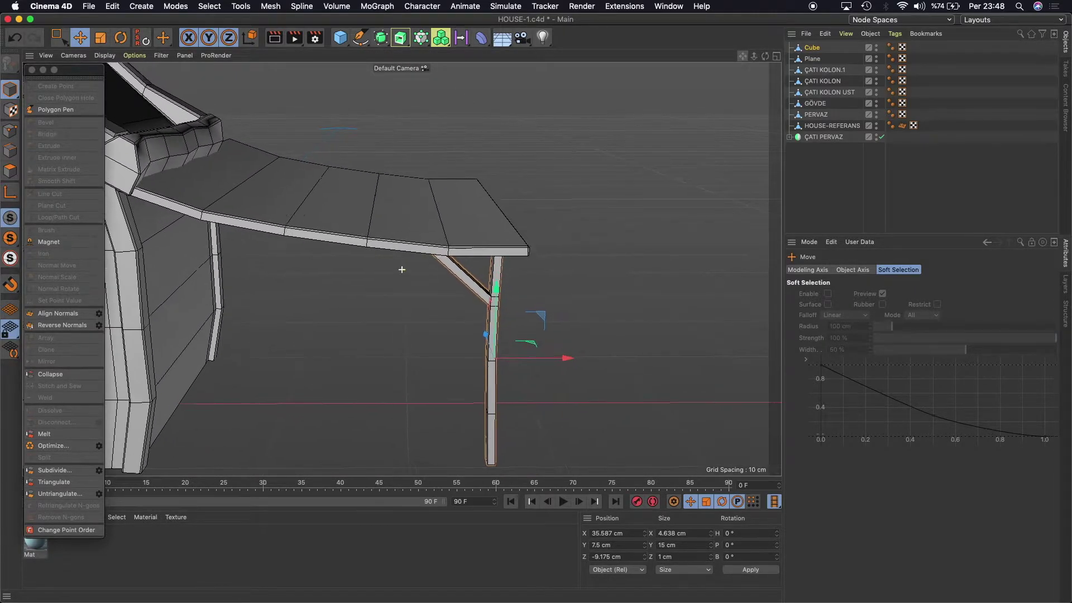
left_click_drag(765, 57, 401, 270)
left_click_drag(754, 59, 826, 59)
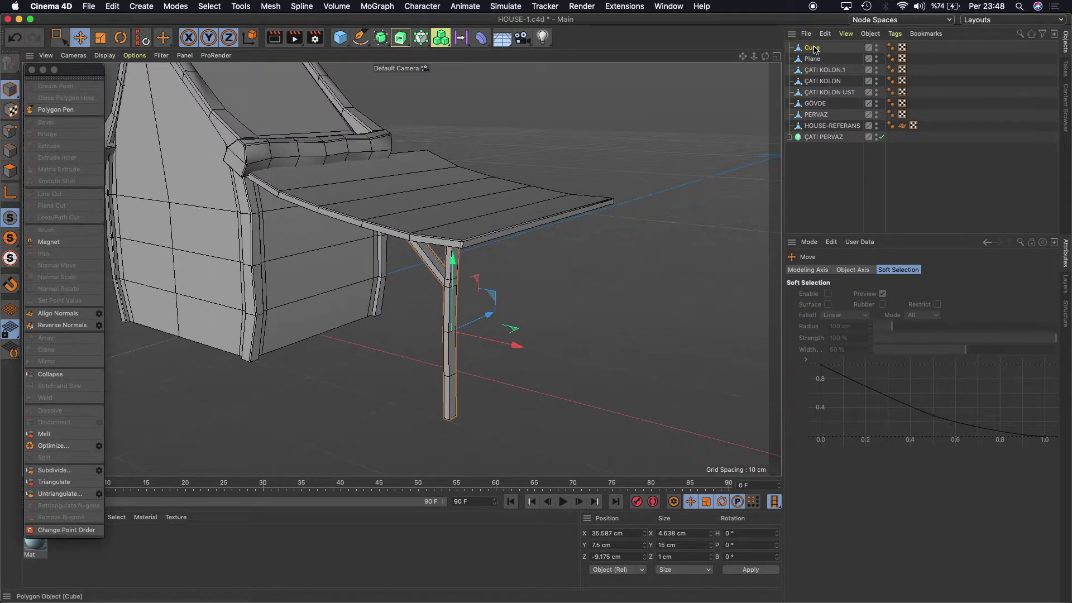
double_click(814, 48)
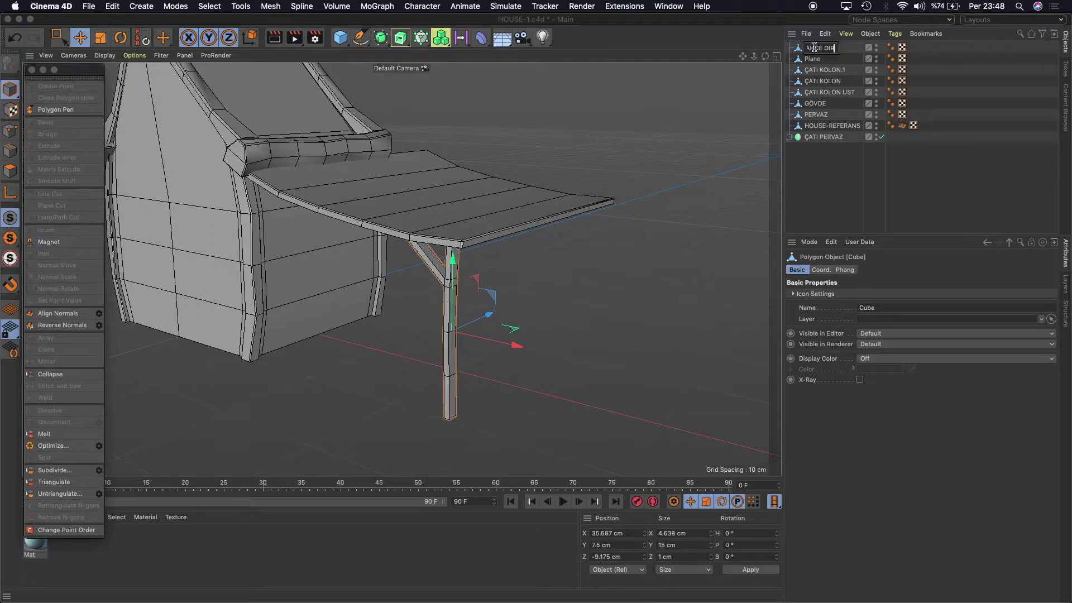
key("Return")
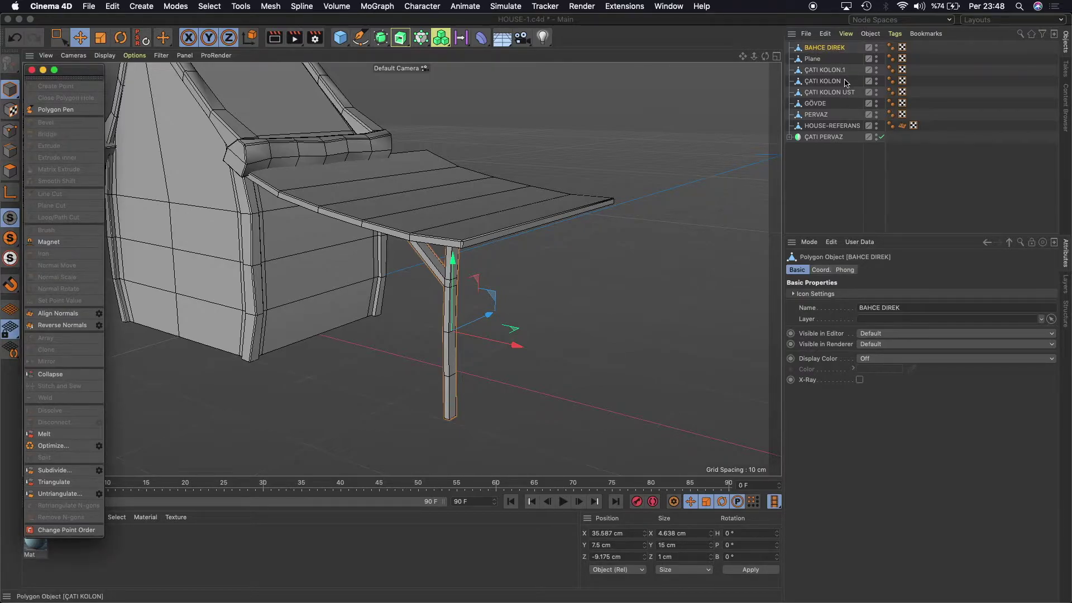
Rename the Plane to BAHCE CATI and move BAHCE DIREK to the list's bottom.
left_click(814, 60)
double_click(814, 59)
type("HCE CATI")
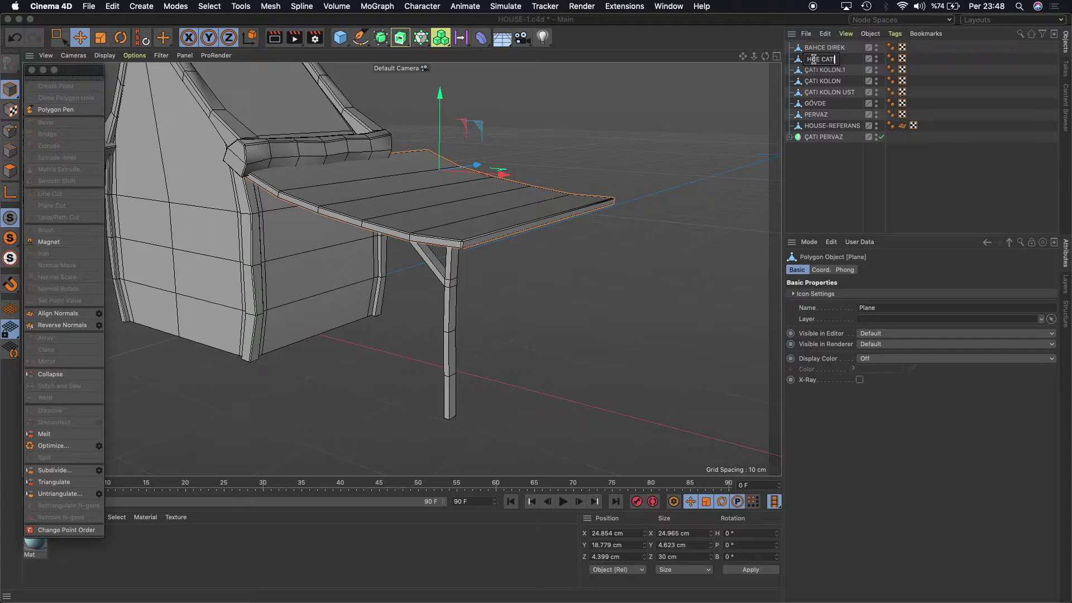
key("Return")
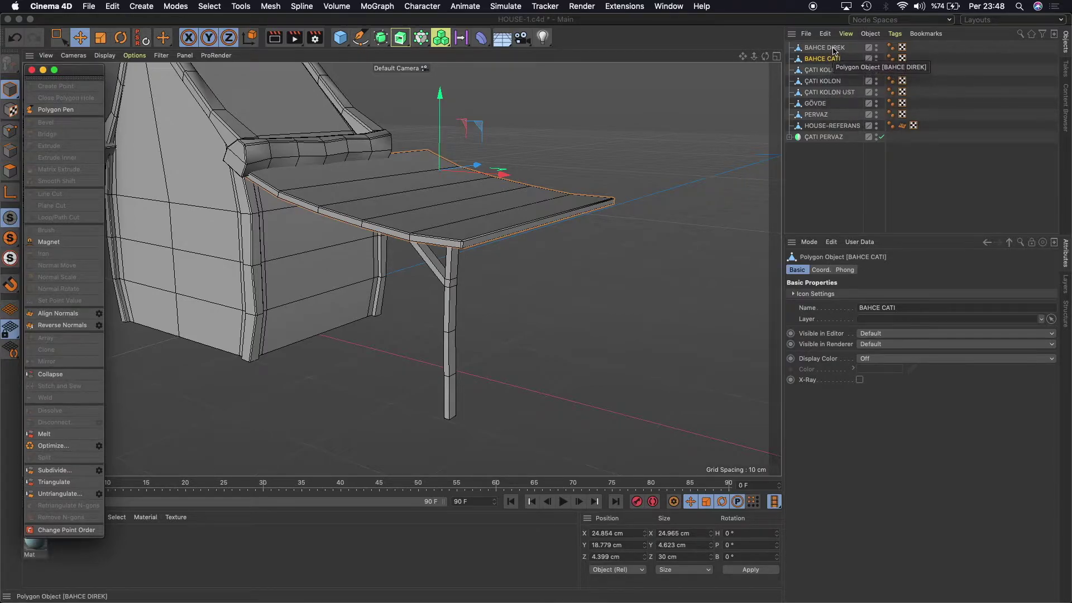
left_click_drag(825, 48, 827, 147)
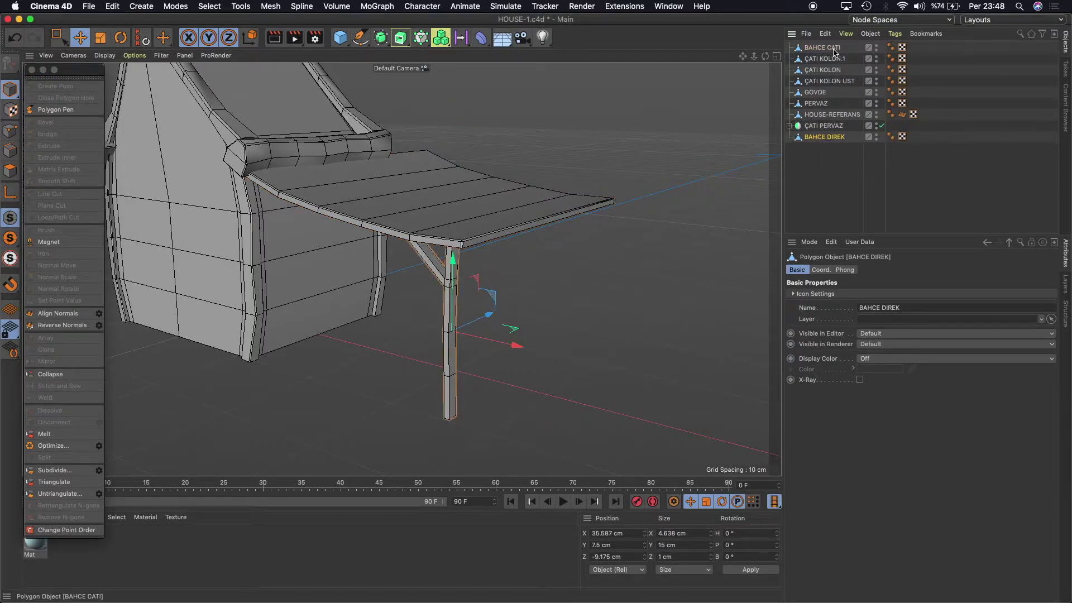
left_click(789, 126)
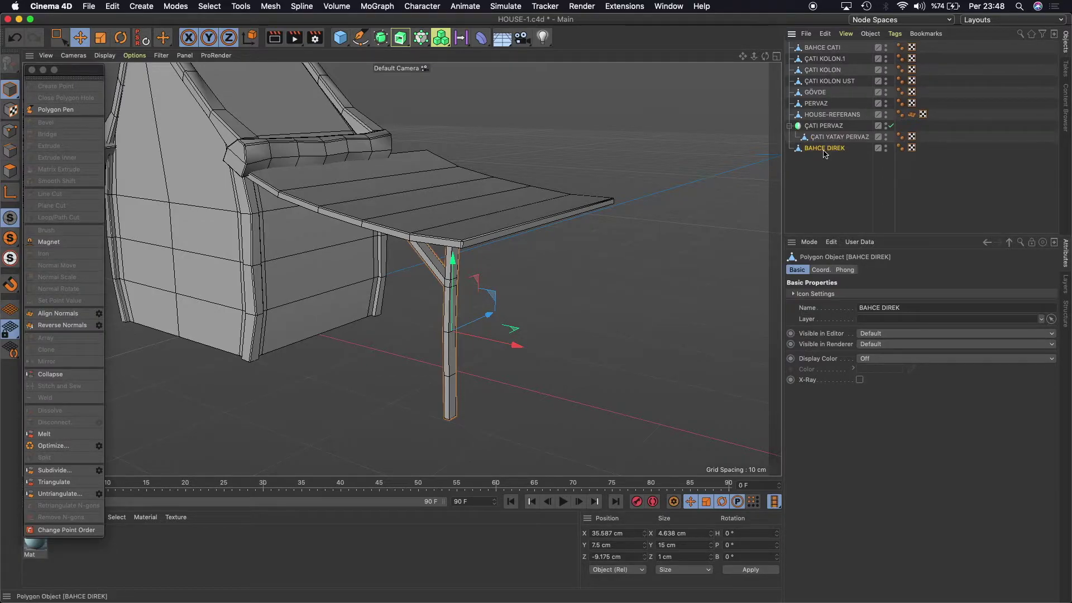
Add a Null inside ÇATI PERVAZ and nest the ÇATI YATAY PERVAZ beam under it.
left_click(343, 40)
left_click(373, 53)
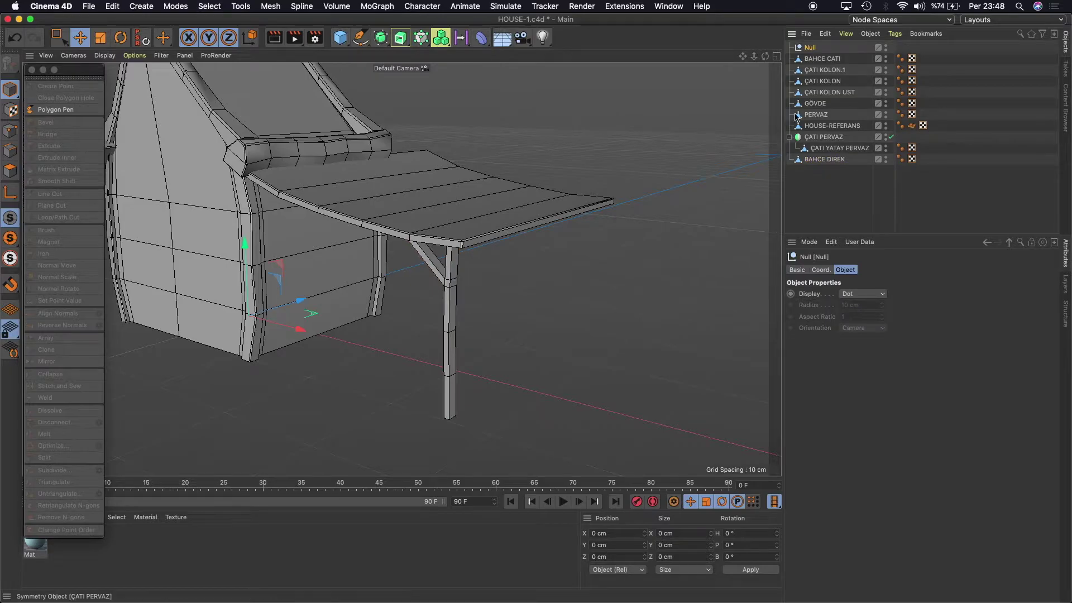
left_click_drag(812, 50, 821, 140)
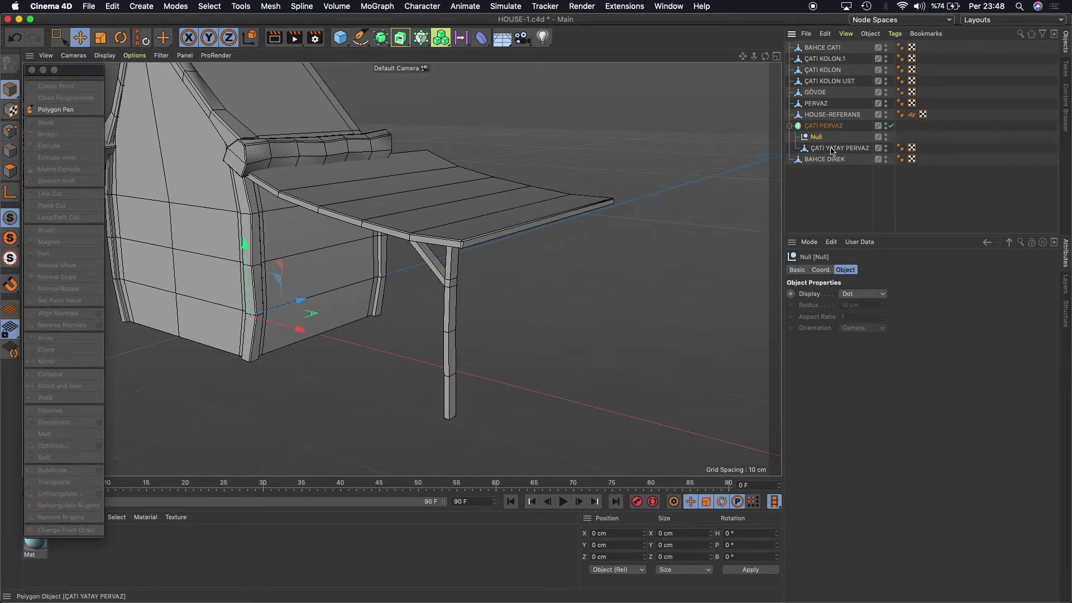
left_click_drag(832, 149, 817, 138)
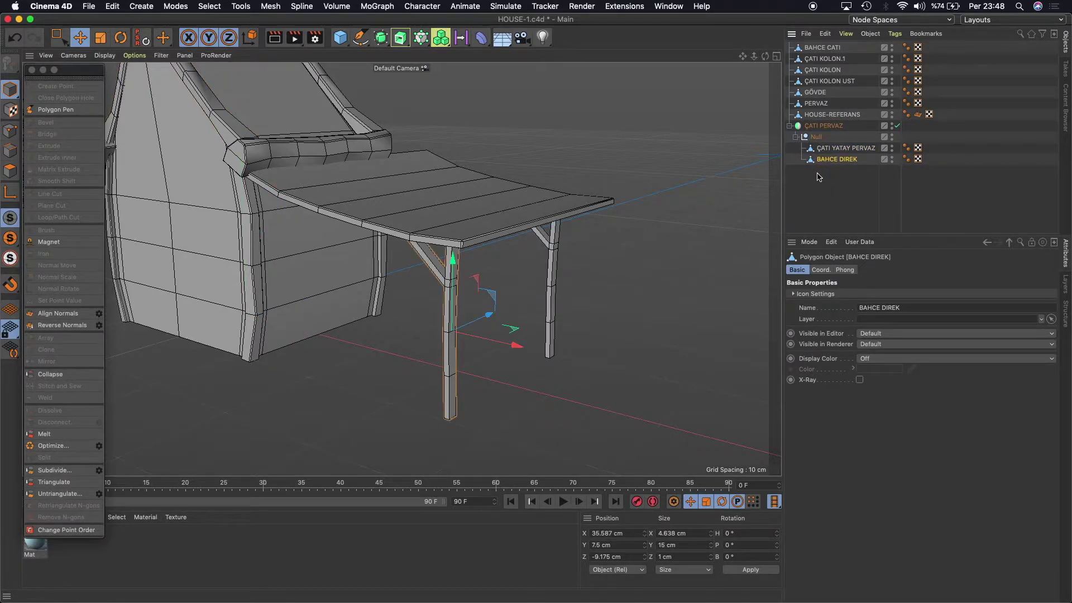
left_click(830, 151)
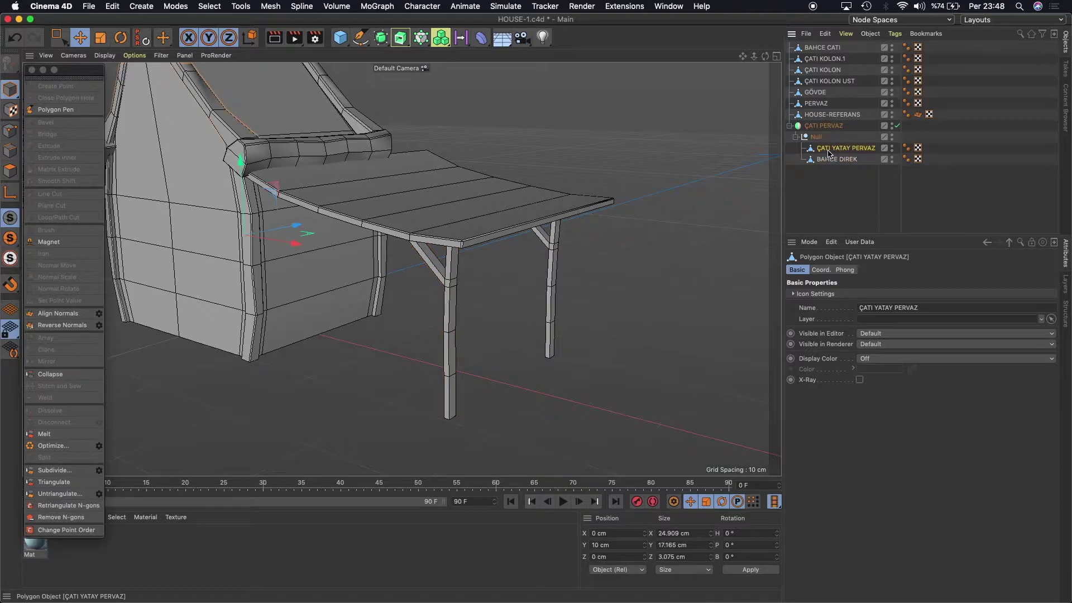
Slide the BAHCE DIREK post toward the house along Z to -11.15 cm.
left_click(834, 160)
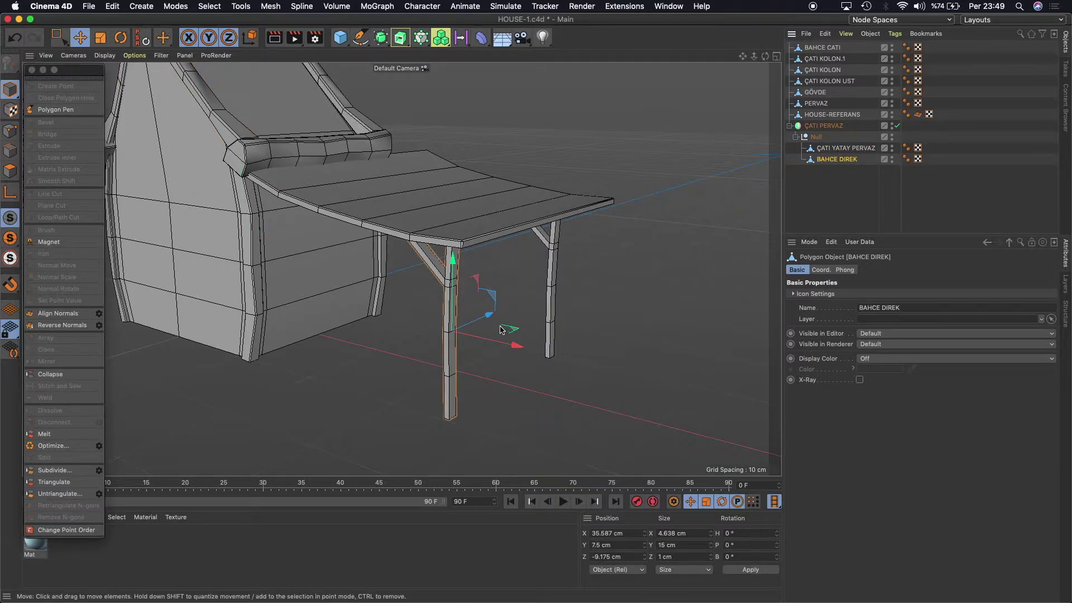
left_click_drag(500, 330, 476, 311)
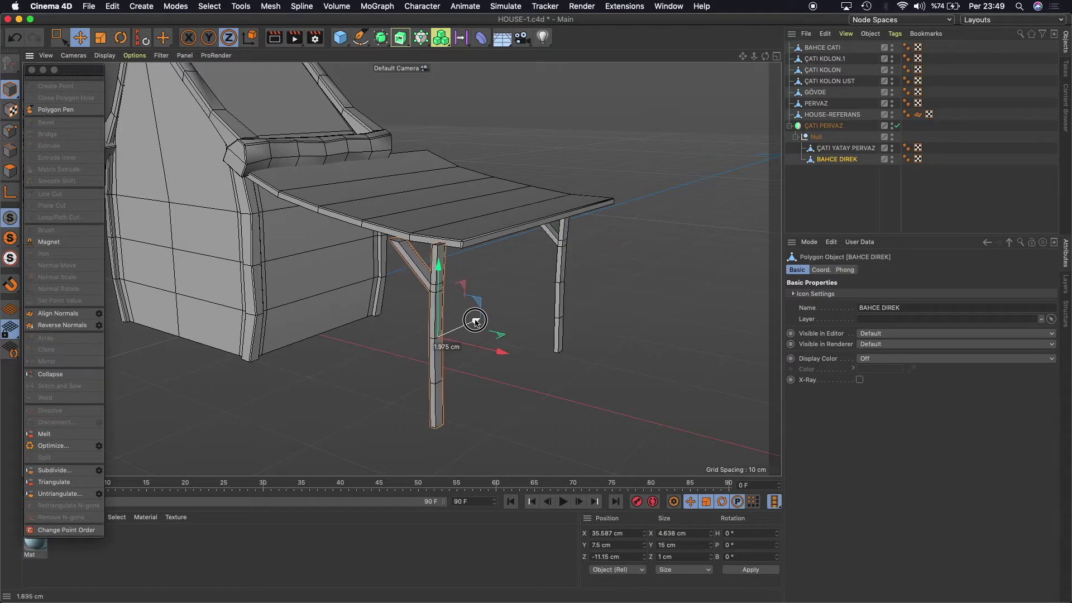
left_click(777, 57)
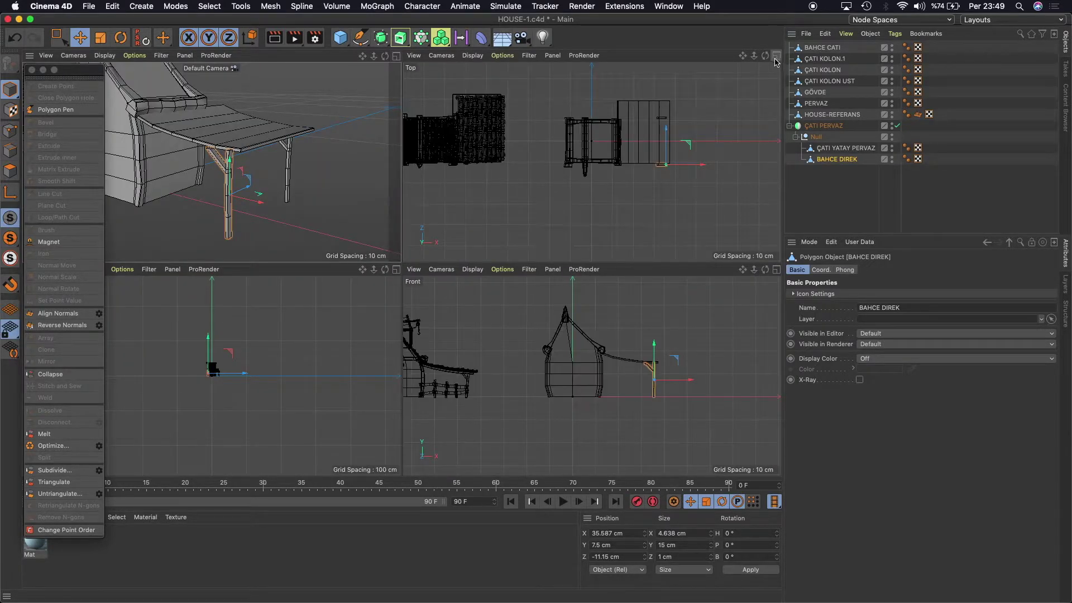
In Top view, move the post further along Z and take BAHCE DIREK out of the Null.
left_click(777, 55)
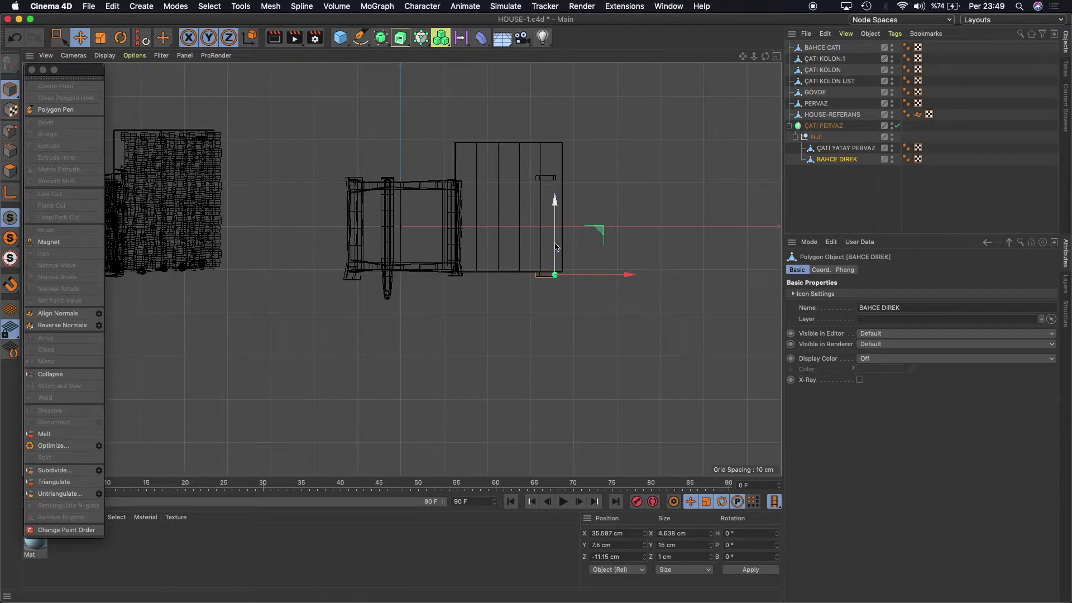
left_click_drag(555, 204, 555, 209)
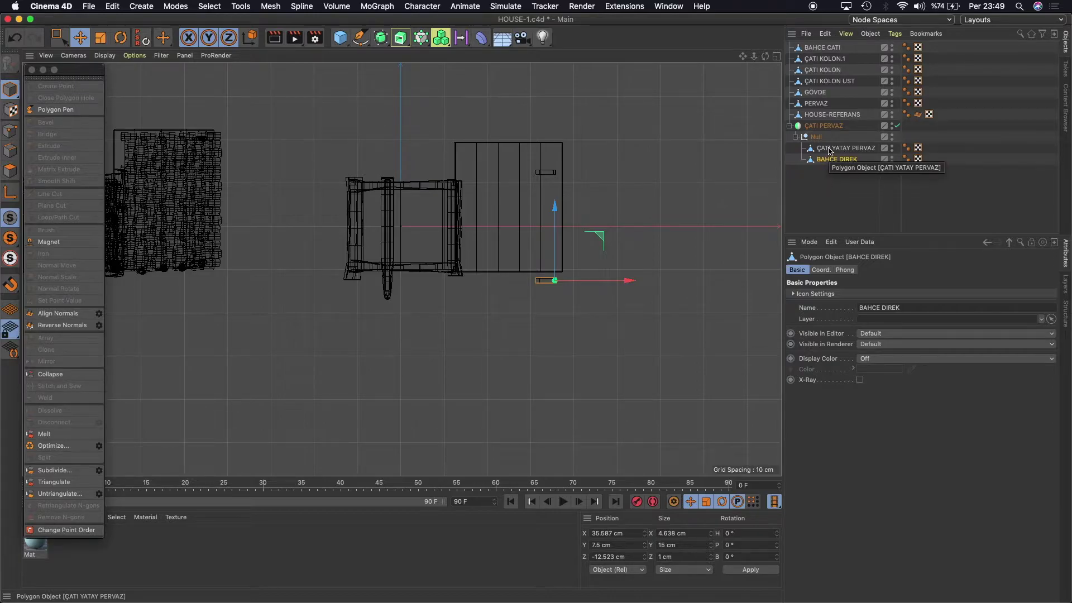
left_click(830, 150)
left_click(831, 160)
mouse_move(830, 162)
left_mouse_down()
mouse_move(818, 126)
mouse_move(821, 167)
left_mouse_up()
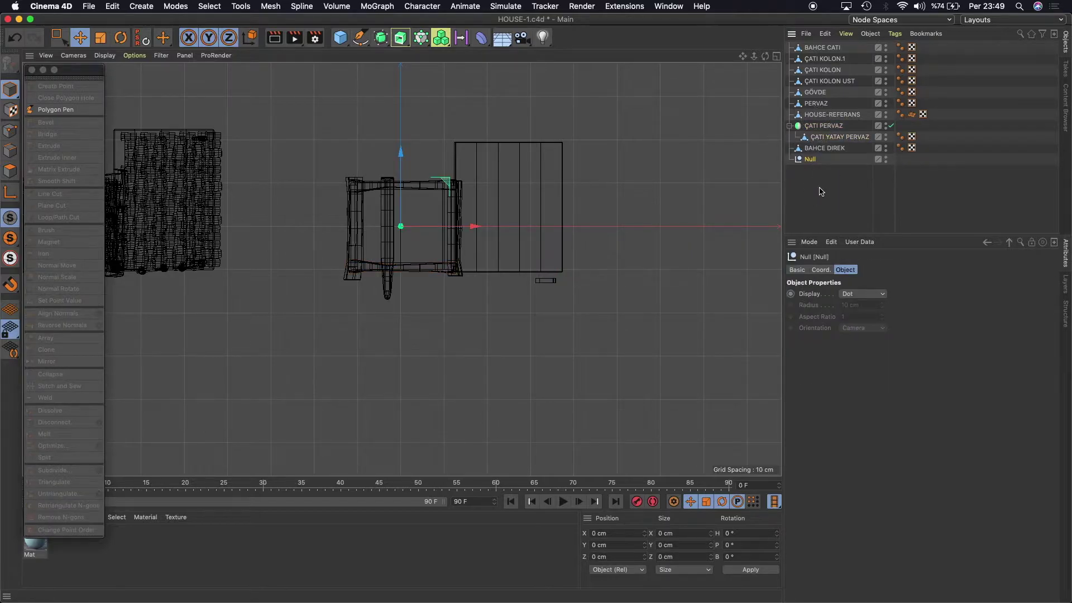
Duplicate the ÇATI PERVAZ symmetry, then delete its copied beam and the Null.
left_click(817, 126)
left_click_drag(817, 128, 816, 179, "ctrl")
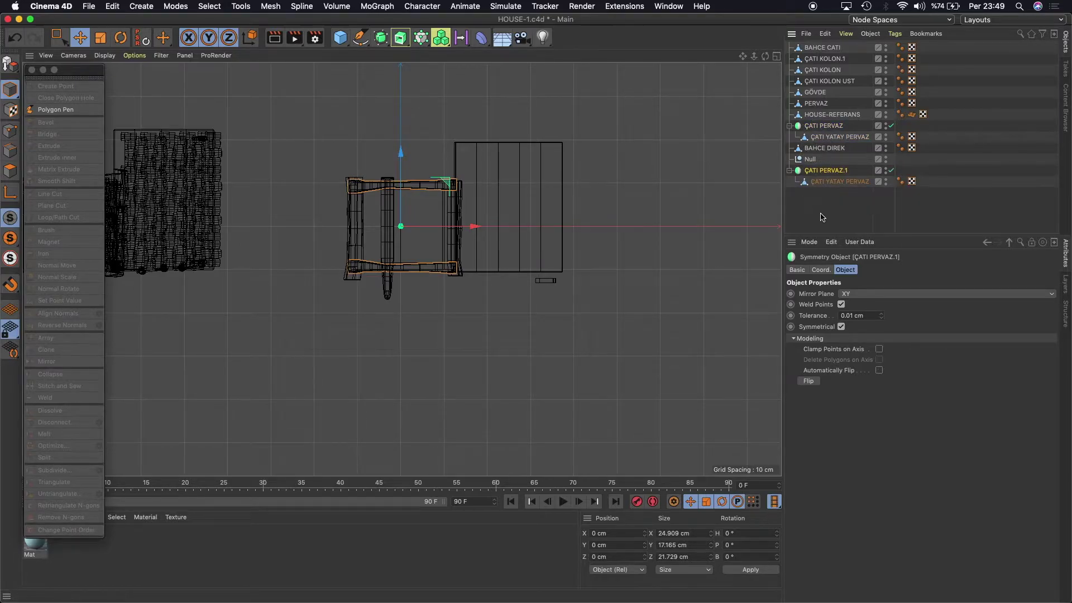
left_click(835, 184)
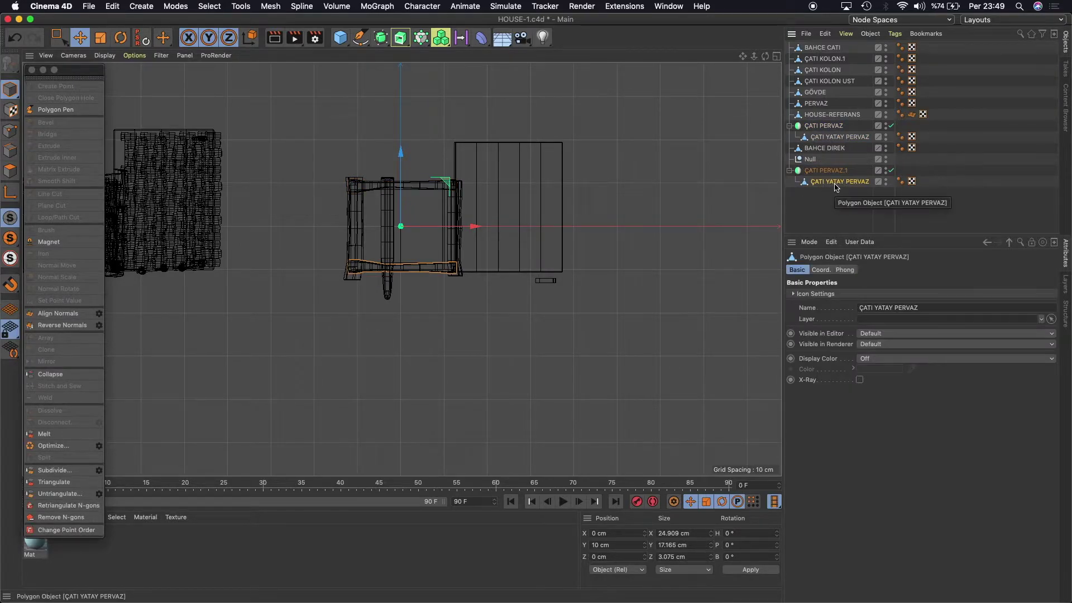
key("Delete")
left_click(811, 161)
key("Delete")
Put the BAHCE DIREK post inside ÇATI PERVAZ.1 and rename that symmetry to BAHCE DIREK.
left_click(826, 149)
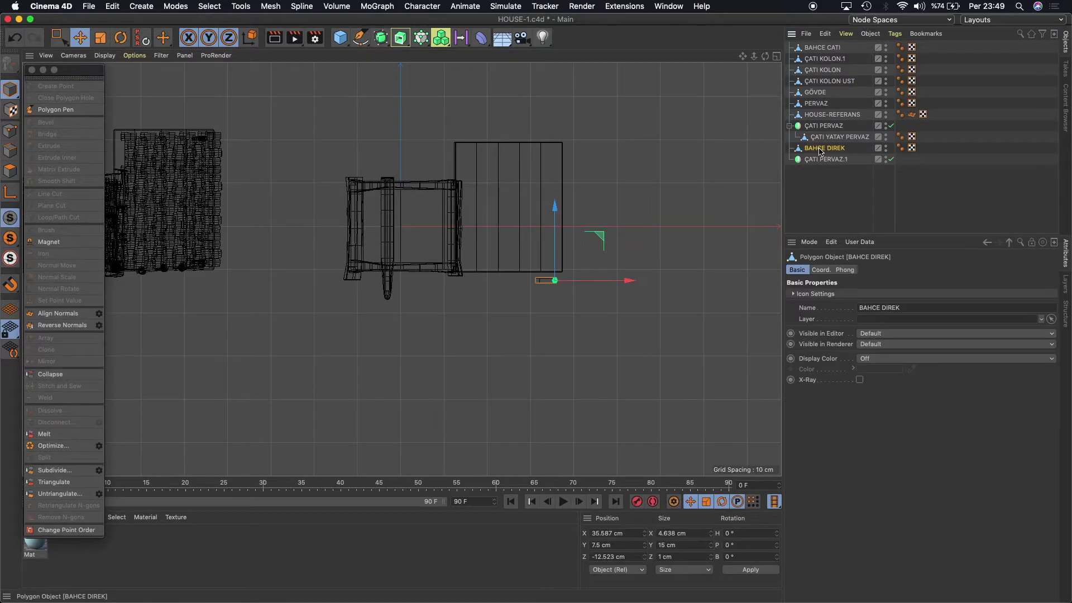
left_click_drag(555, 211, 556, 192)
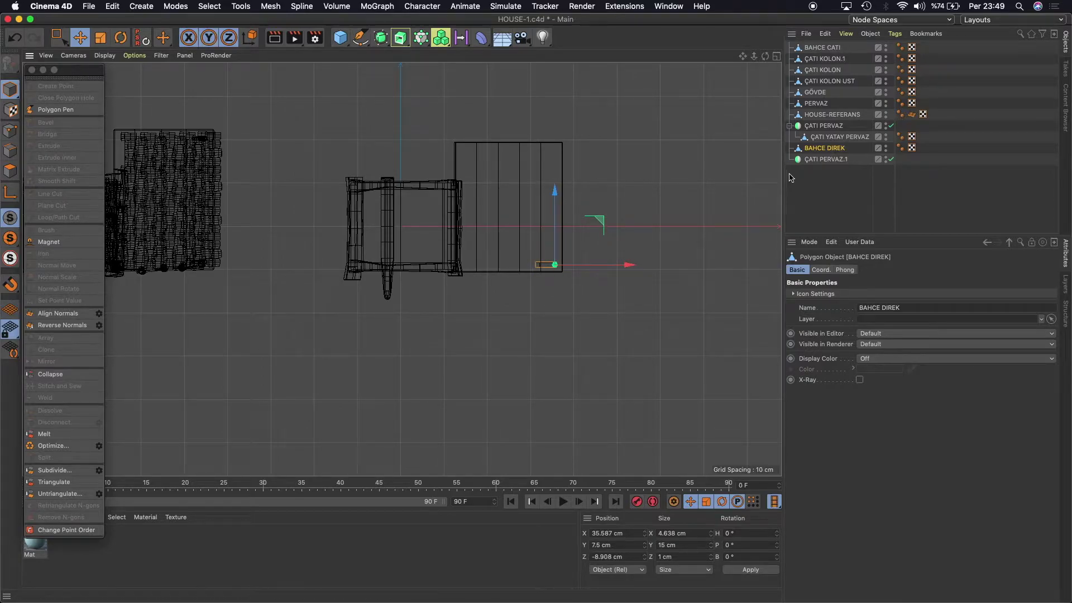
left_click_drag(828, 150, 827, 160)
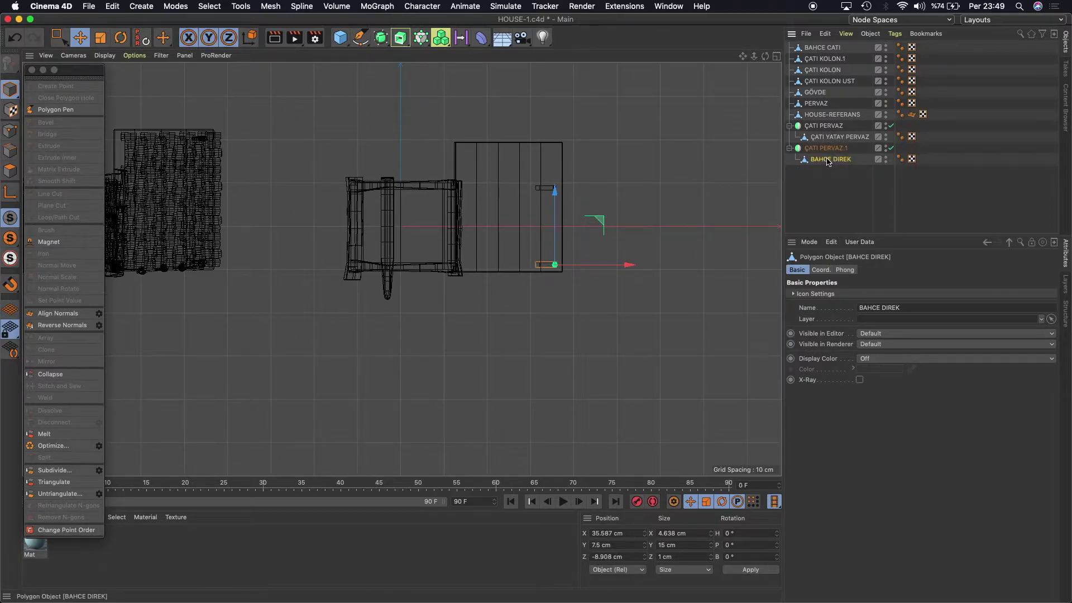
double_click(823, 149)
type("BAHCE DIREK")
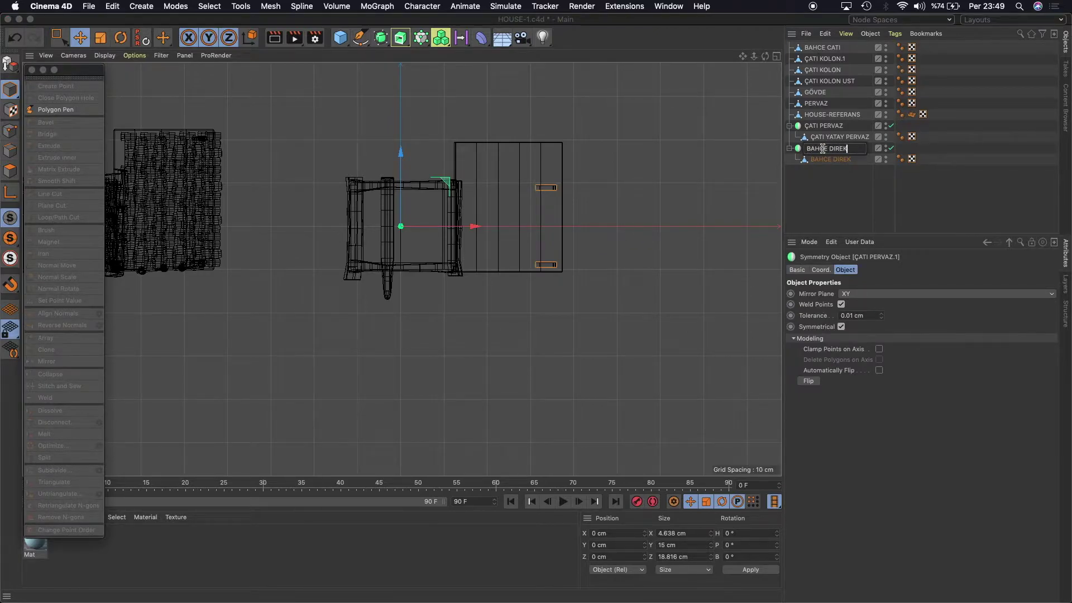
key("Return")
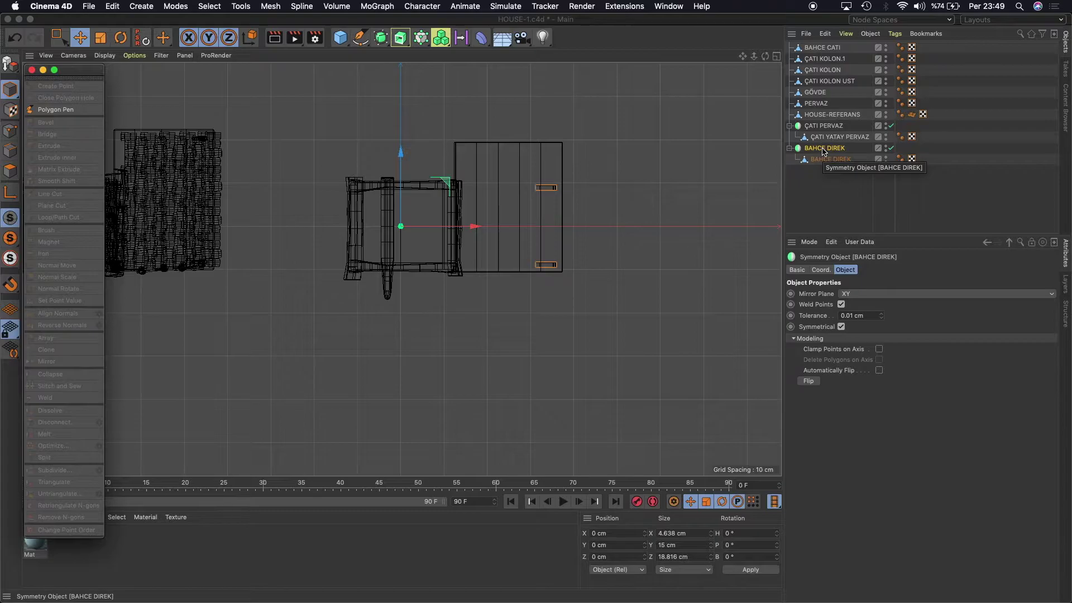
Move the BAHCE DIREK symmetry to about X 33.75 cm, Z 4.66 cm at the awning corners.
left_click(830, 160)
left_click_drag(555, 193, 553, 207)
left_click(824, 148)
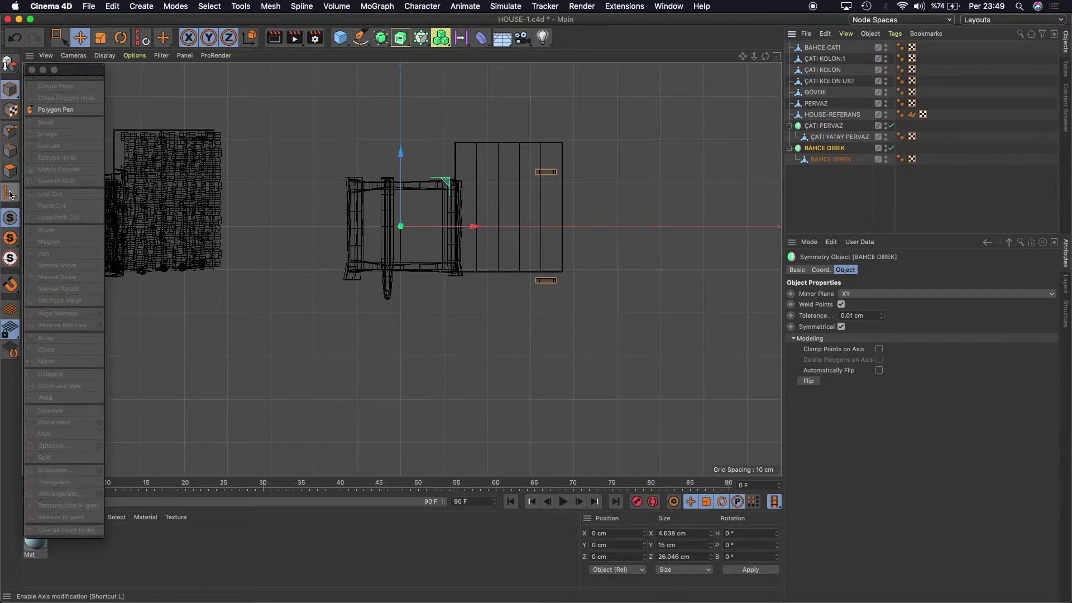
left_click_drag(475, 227, 617, 234)
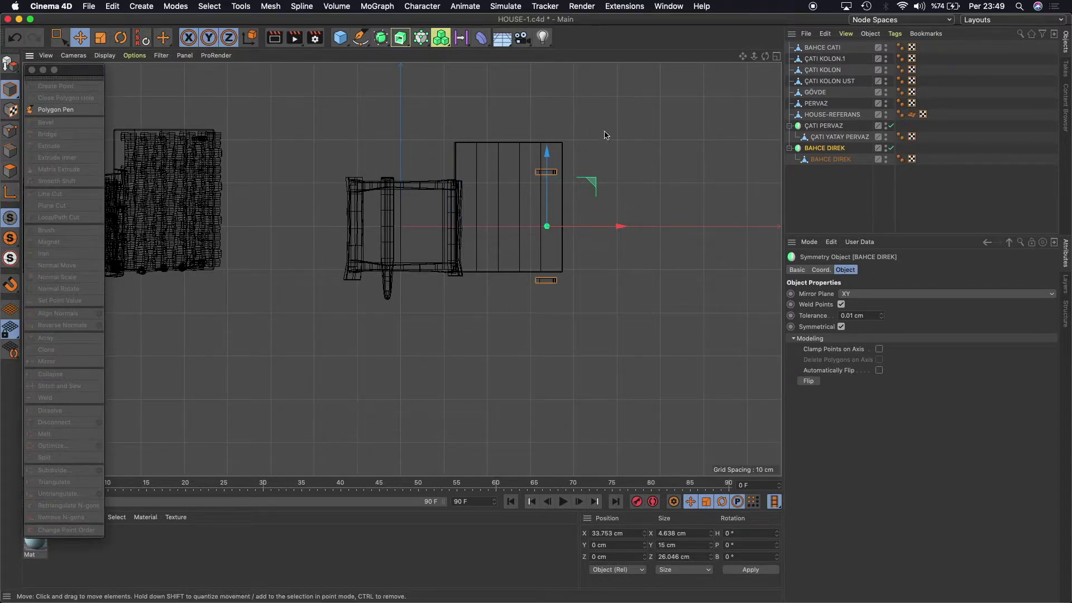
left_click_drag(547, 152, 548, 133)
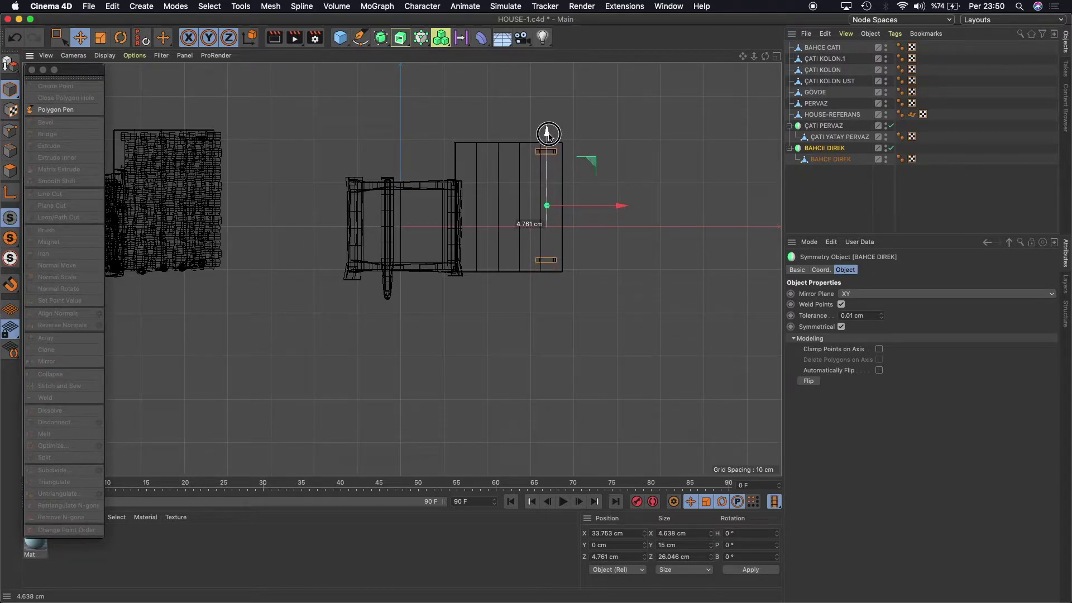
left_click(555, 260)
left_click_drag(554, 180, 554, 190)
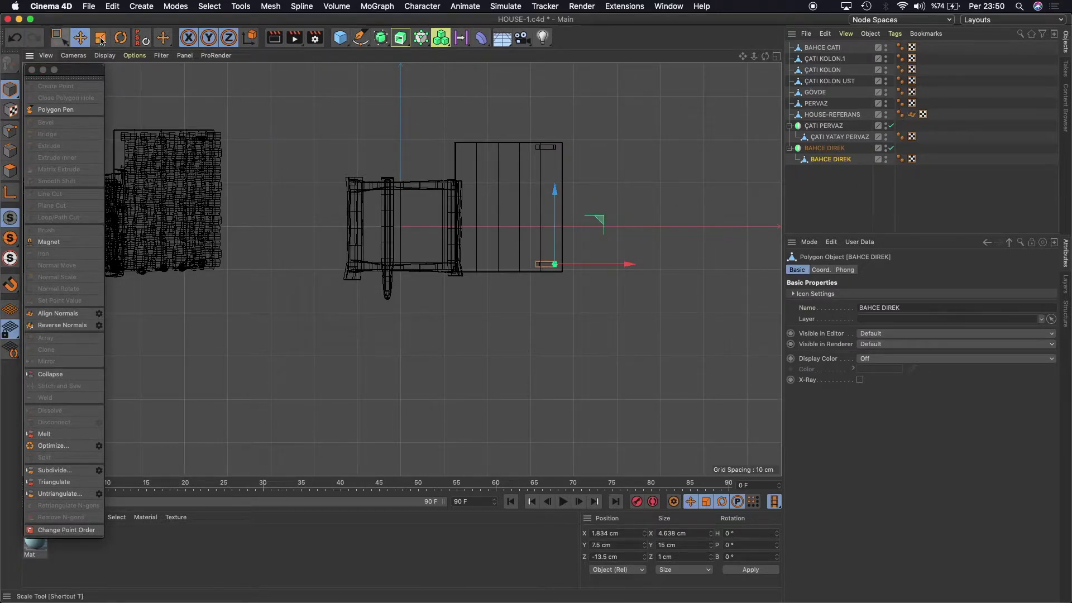
left_click(830, 148)
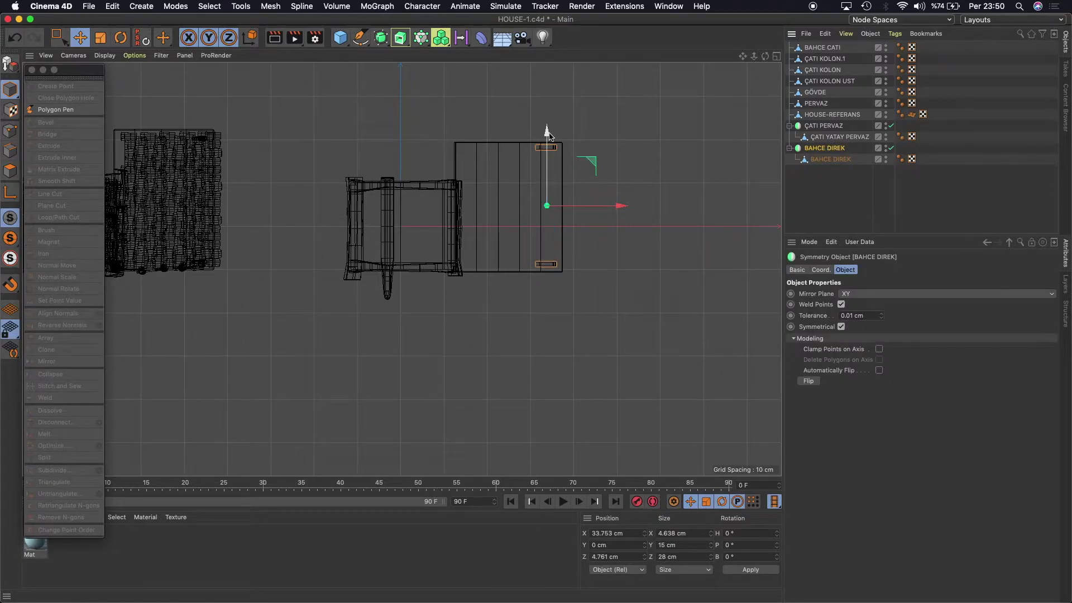
left_click_drag(547, 134, 548, 135)
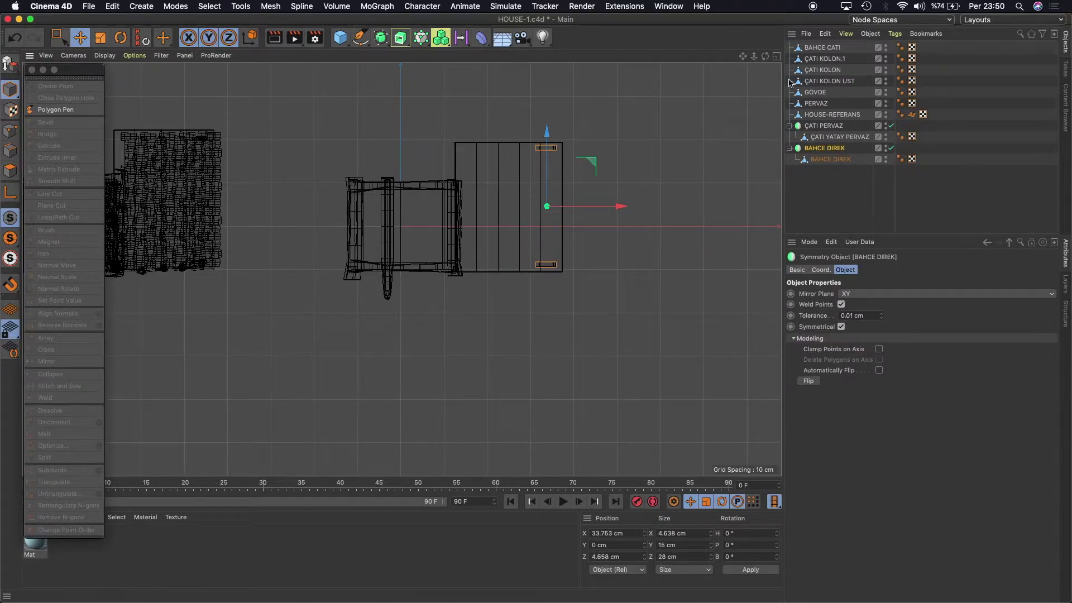
In the maximized Perspective view, select the ÇATI KOLON roof beam in Polygon mode.
left_click(776, 57)
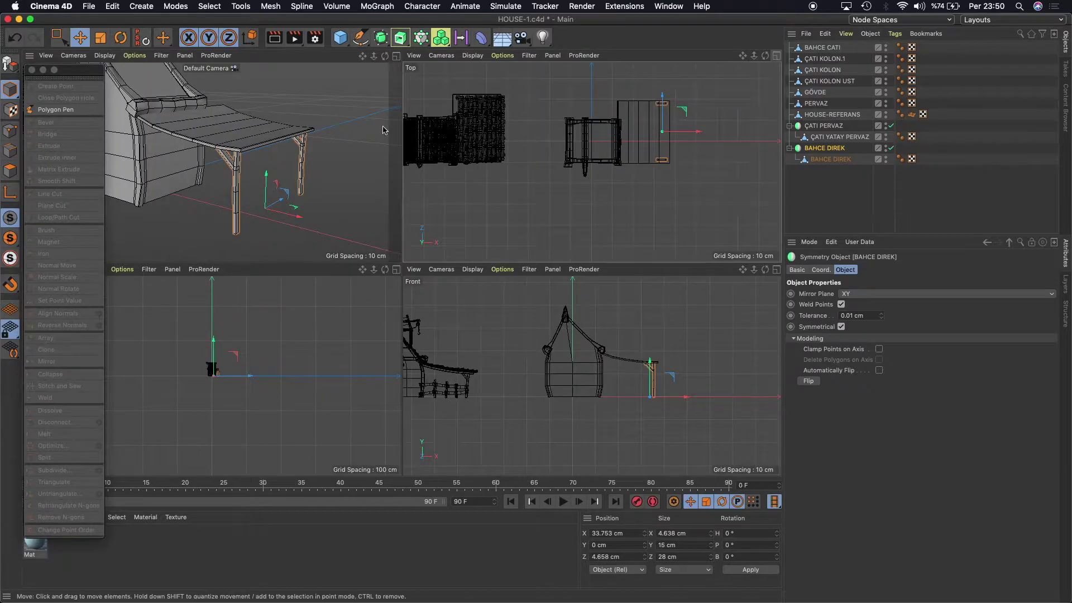
left_click(396, 57)
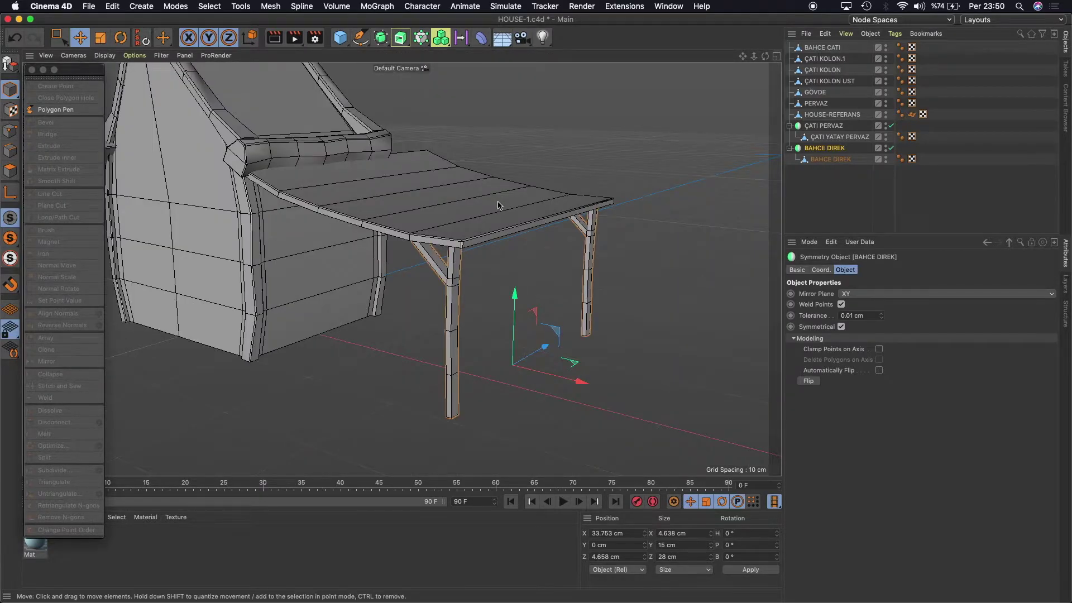
scroll(499, 205, "down", 3)
scroll(499, 205, "down", 2)
scroll(498, 206, "down", 2)
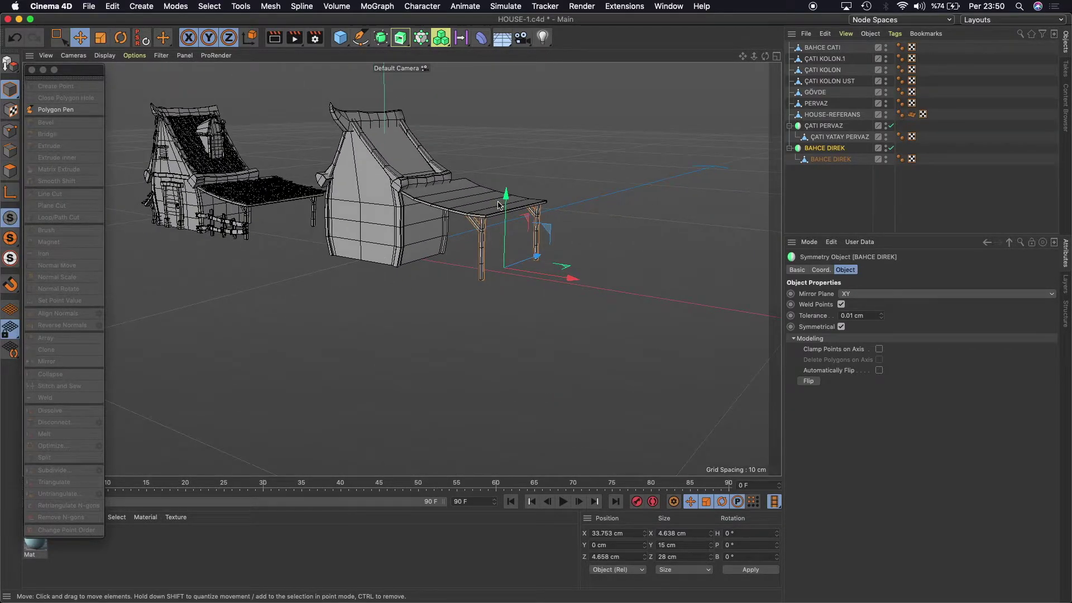
mouse_move(765, 57)
left_mouse_down()
mouse_move(401, 269)
mouse_move(455, 222)
left_mouse_up()
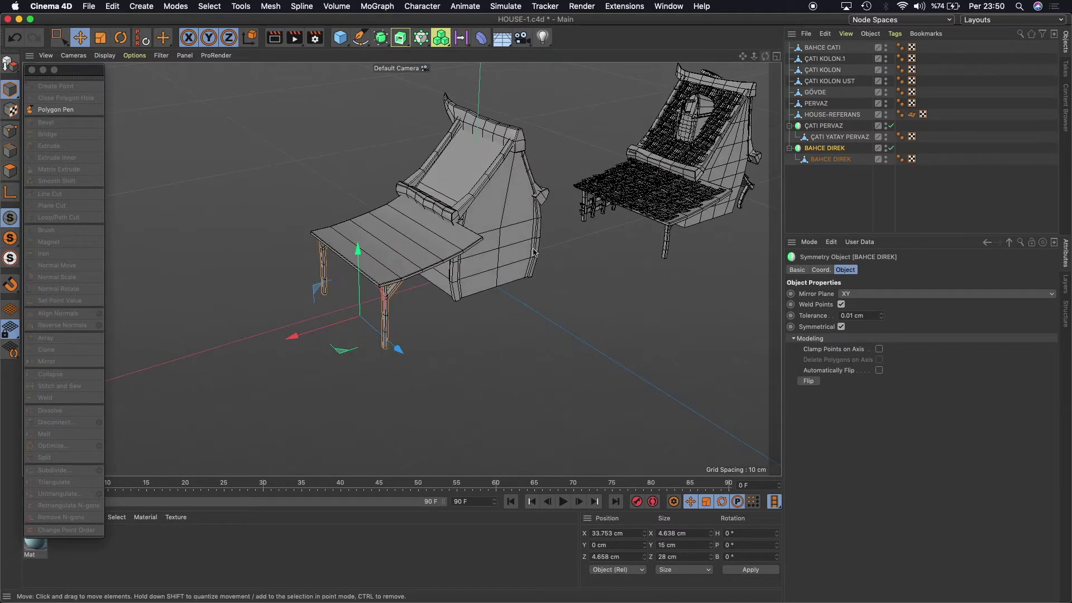
scroll(455, 222, "up", 3)
left_click(450, 211)
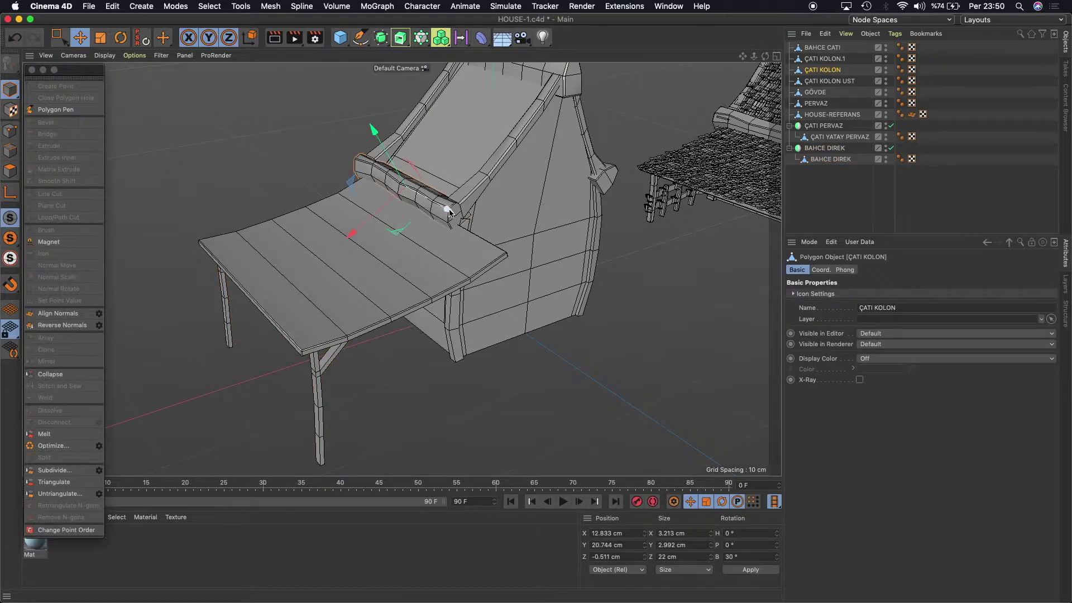
key("Return")
scroll(472, 219, "up", 2)
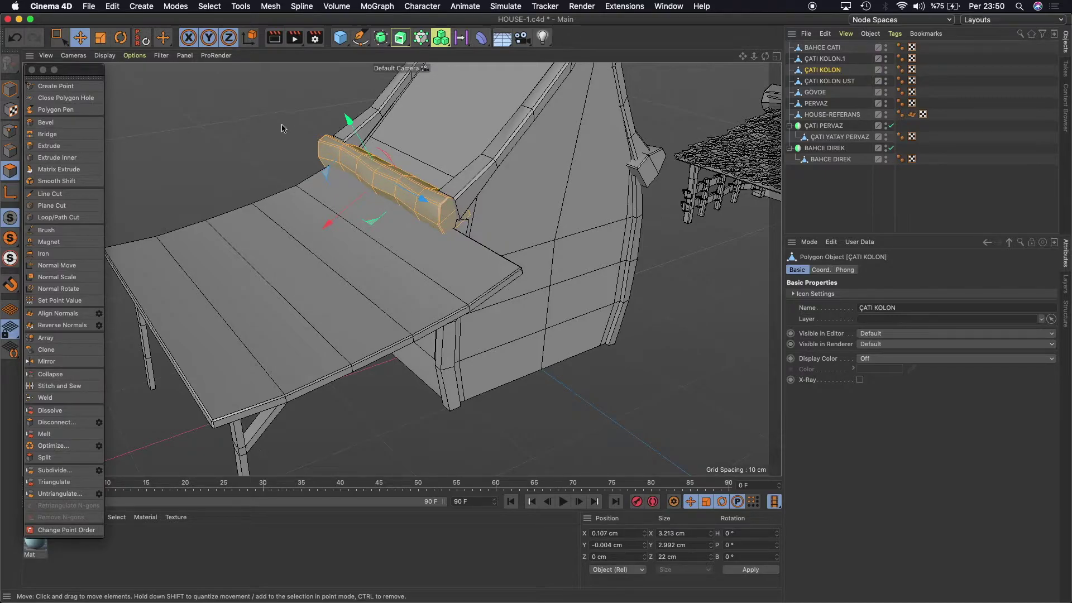
Stretch ÇATI KOLON to 22.9 cm along Z, slide it slightly, and return to Model mode.
left_click(101, 37)
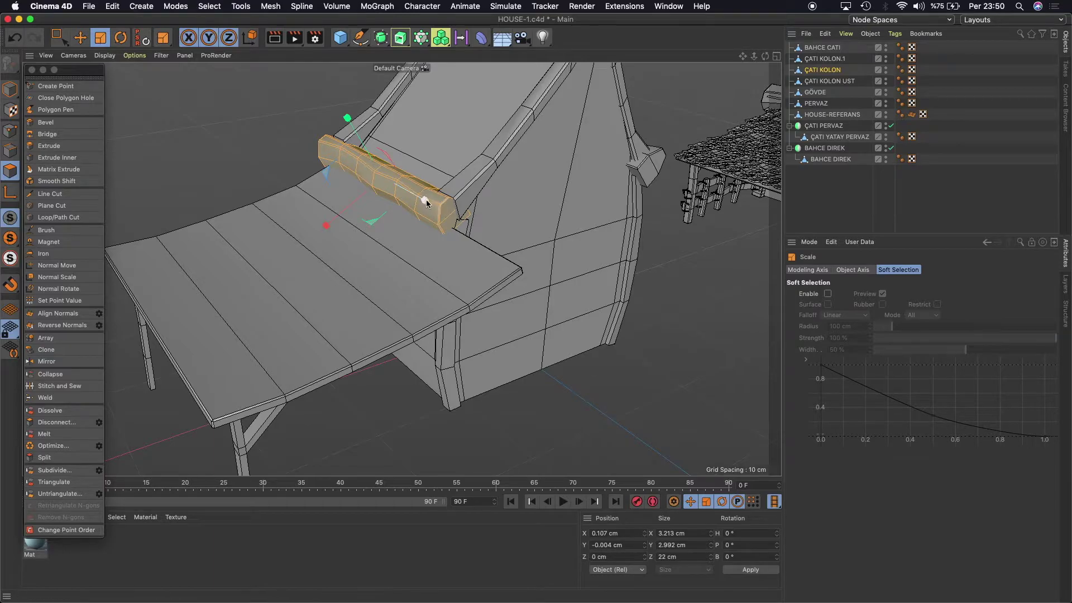
left_click_drag(424, 200, 431, 203)
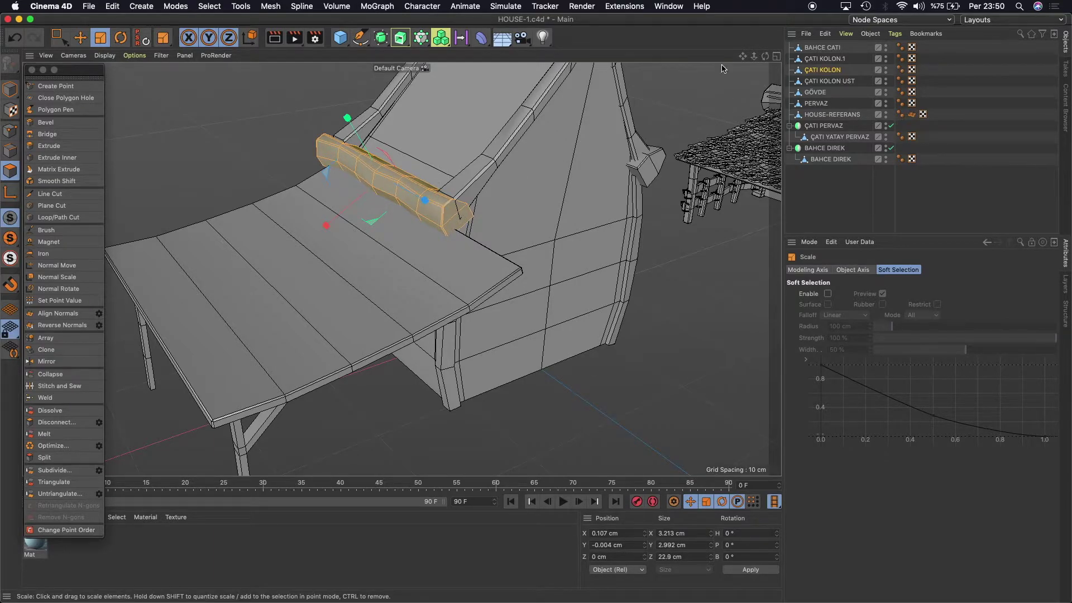
left_click_drag(766, 58, 726, 89)
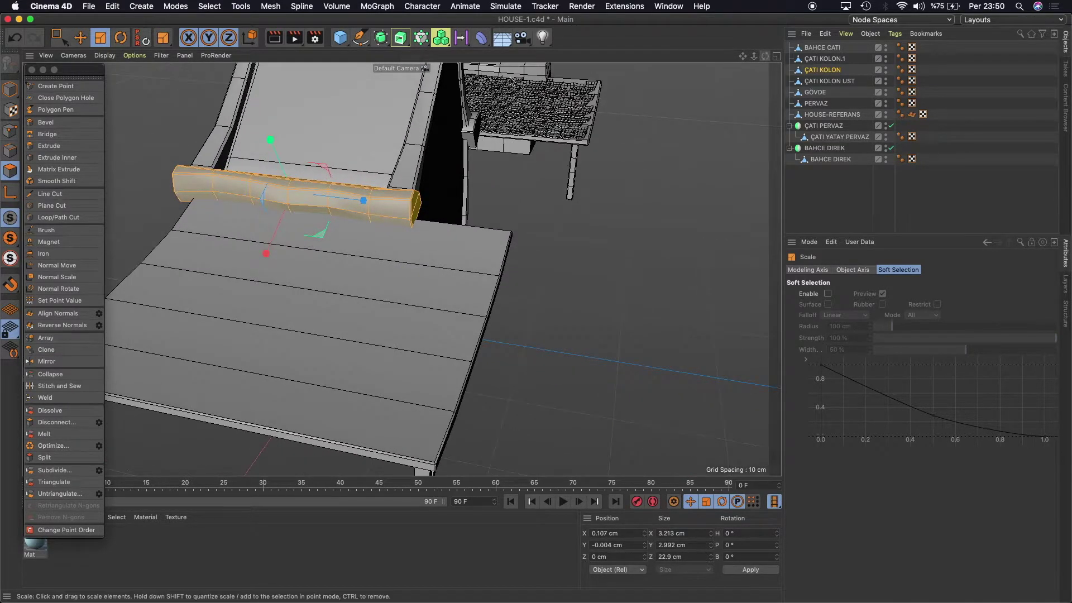
key("e")
left_click_drag(361, 200, 364, 200)
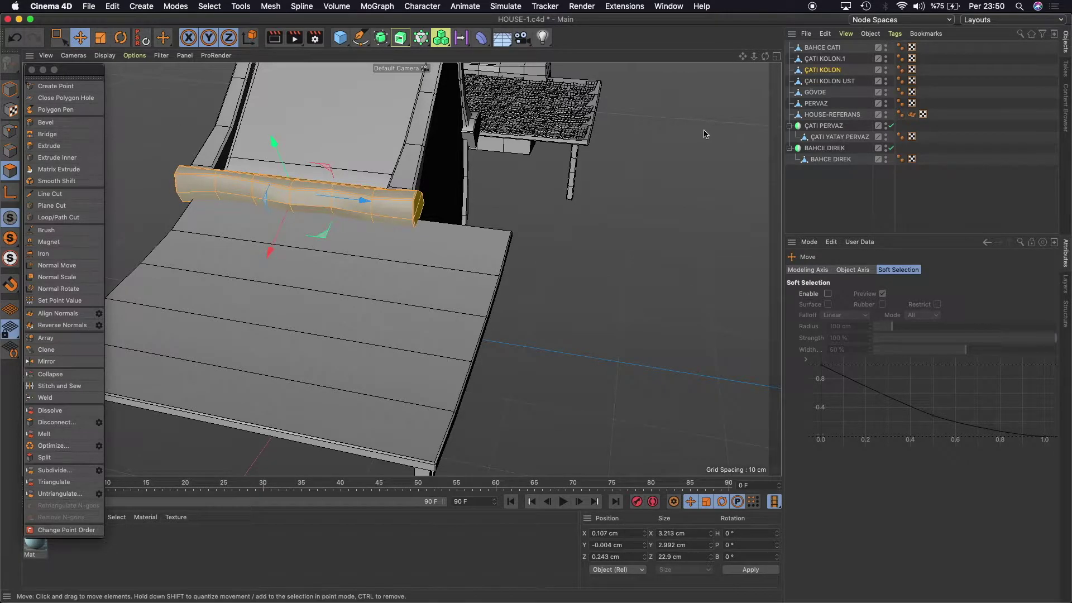
left_click_drag(743, 56, 352, 218)
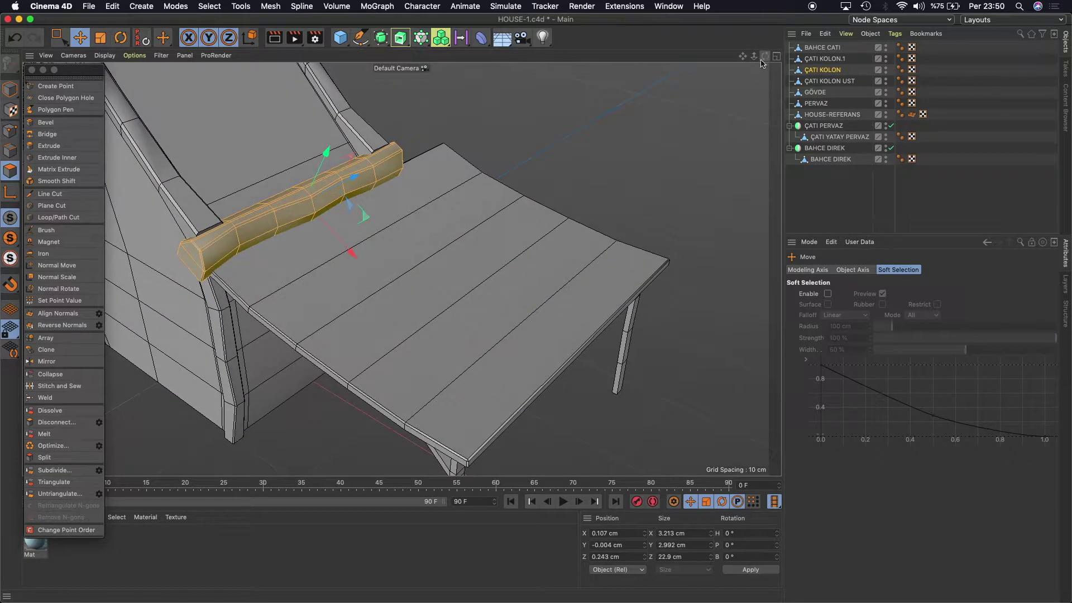
left_click_drag(355, 177, 351, 173)
left_click(16, 88)
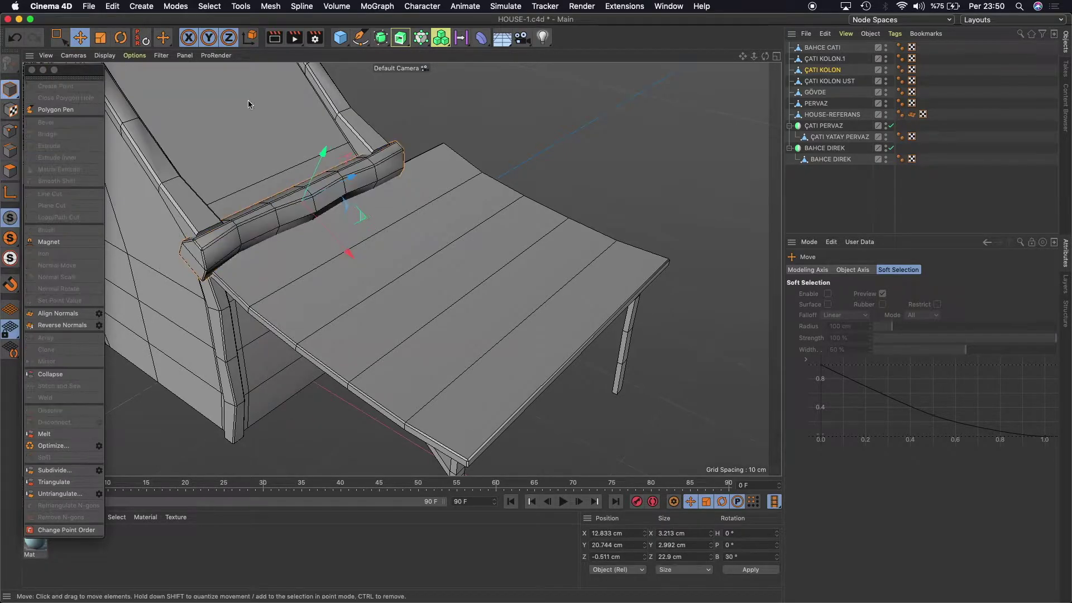
left_click_drag(754, 56, 731, 67)
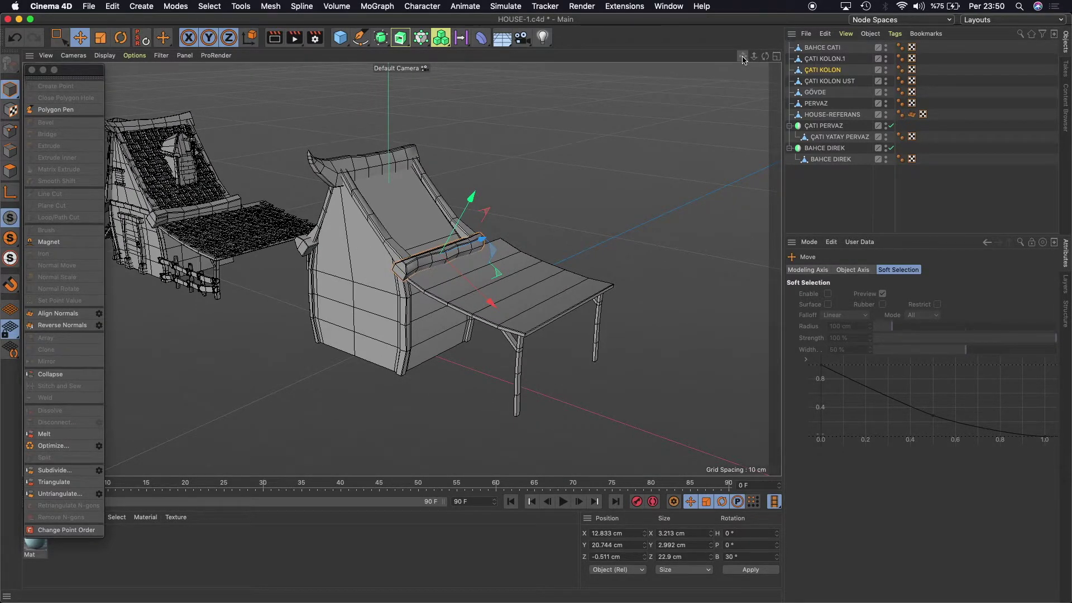
left_click_drag(743, 57, 748, 62)
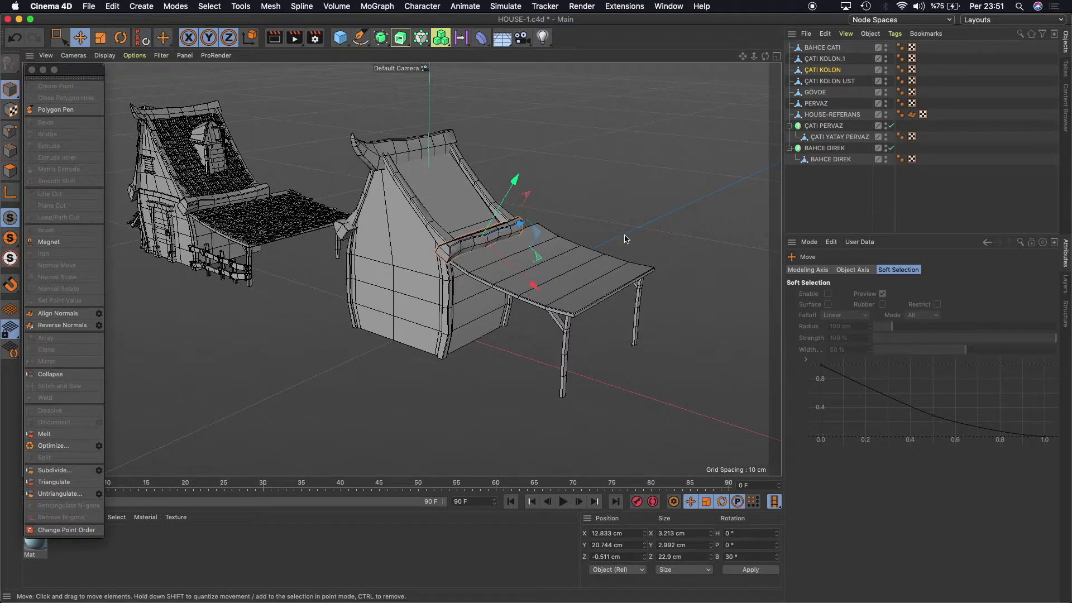
Copy-paste the post mesh, pull the copy out of the symmetry, and save the file.
left_click(826, 160)
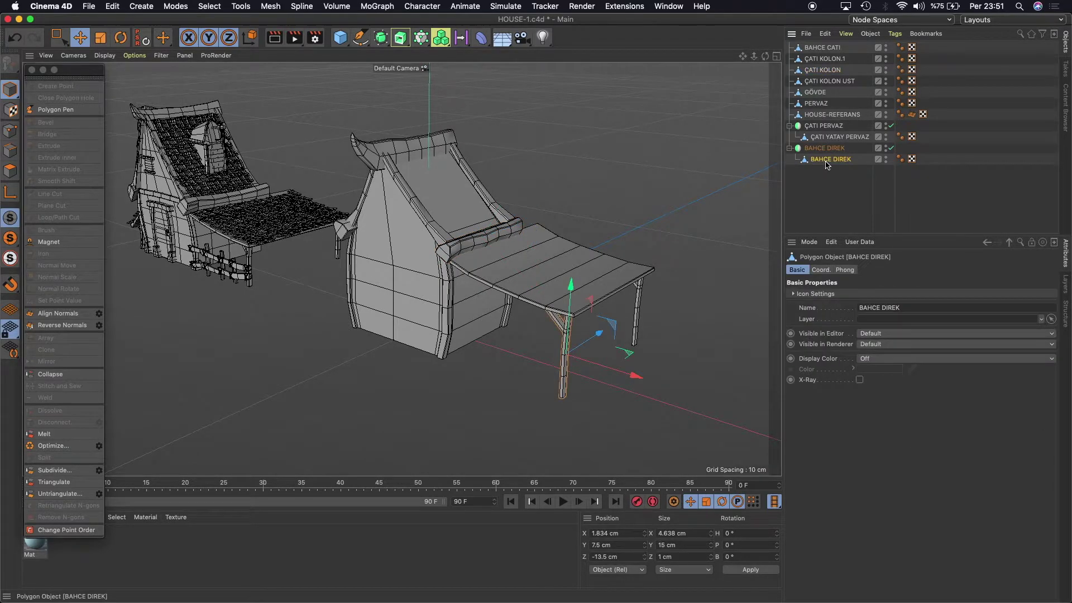
left_click(825, 33)
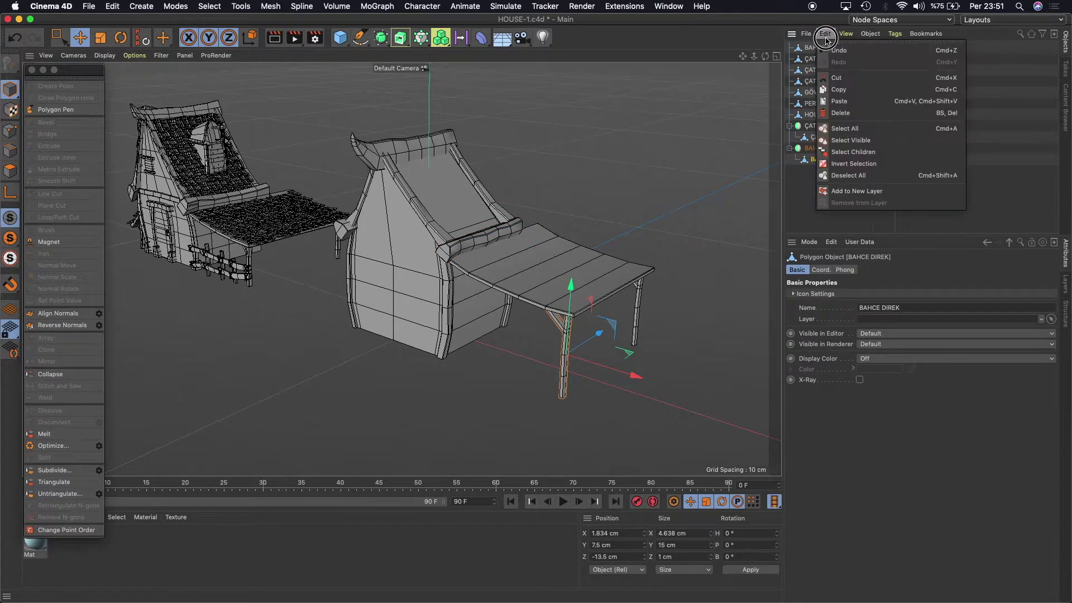
left_click(858, 91)
left_click(824, 34)
left_click(839, 101)
left_click_drag(826, 47, 798, 162)
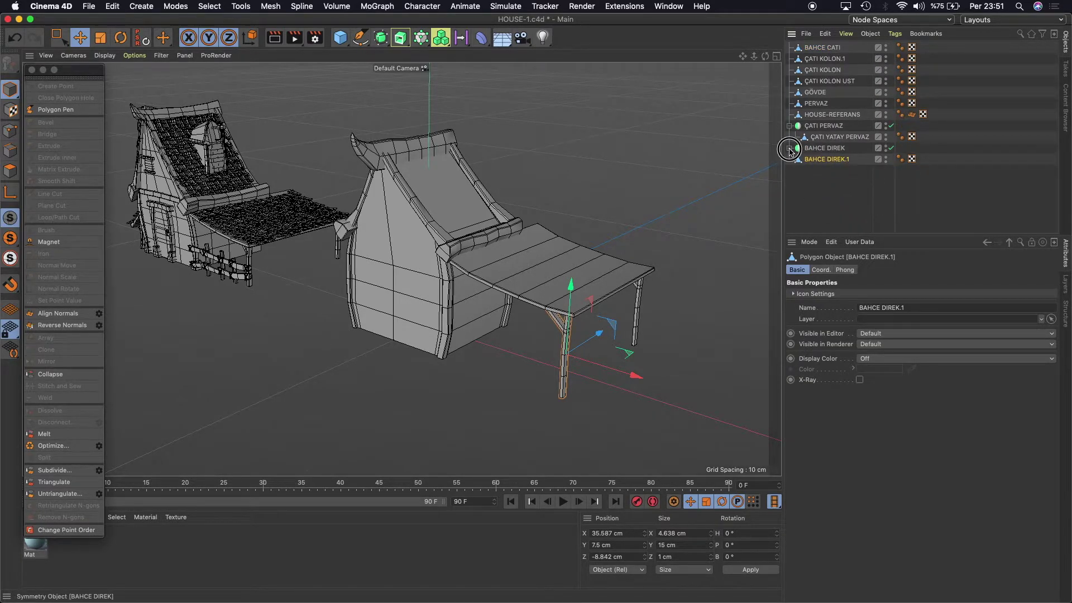
left_click(789, 126)
left_click(789, 137)
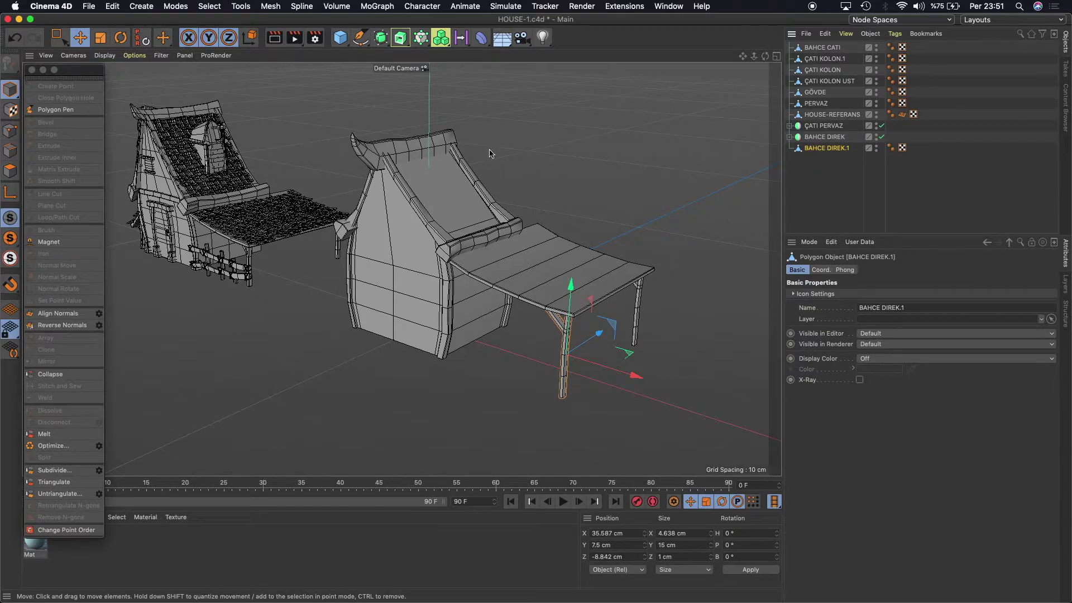
key("super+s")
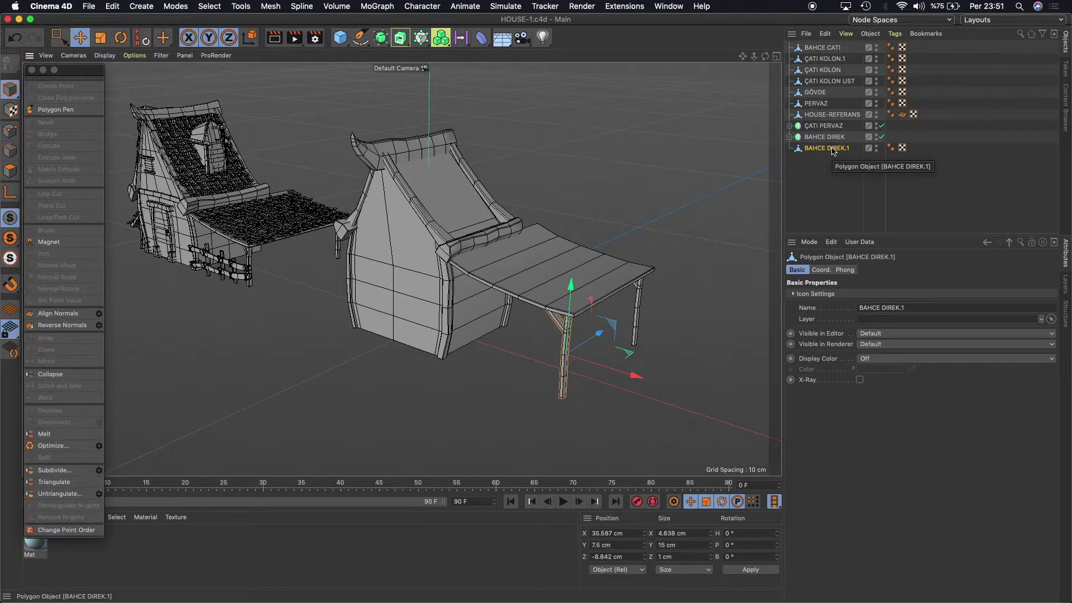
Rename the copied post DIREK K and move it along X to about 31.7 cm.
double_click(832, 149)
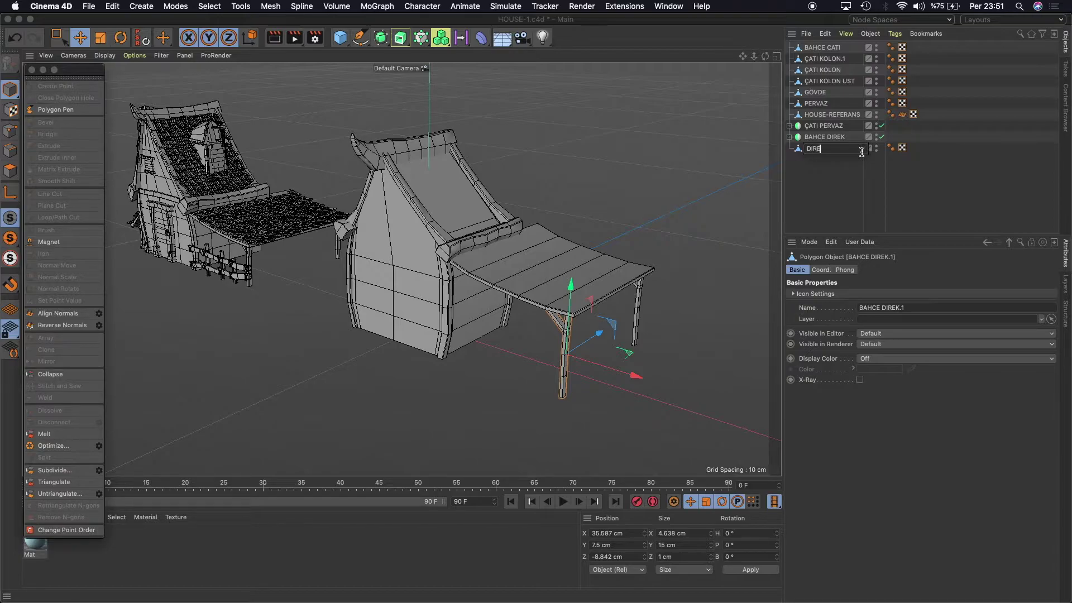
type("K K")
key("Return")
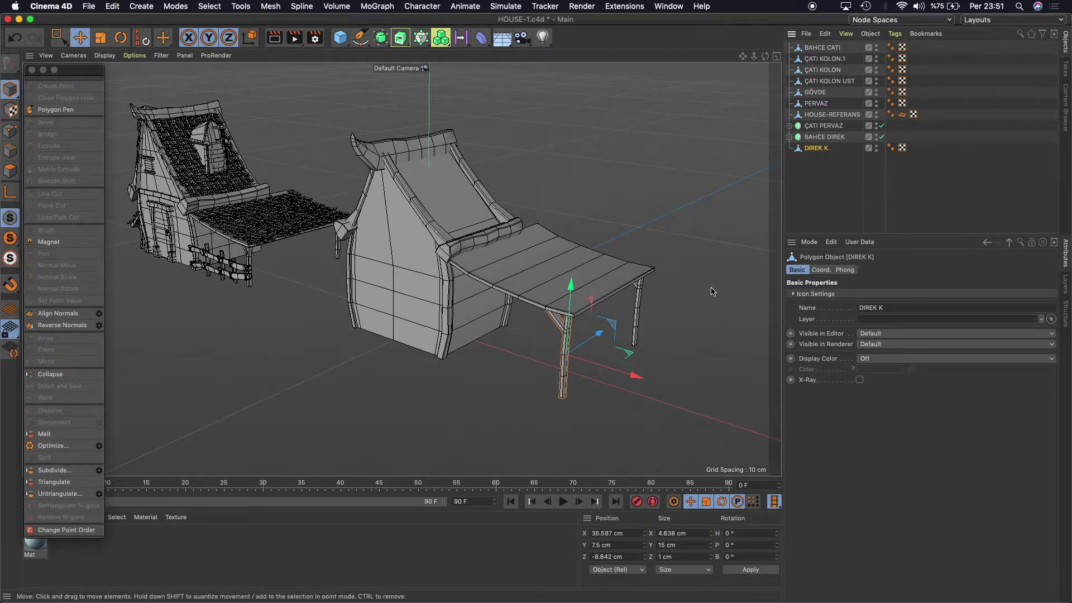
left_click_drag(636, 375, 608, 363)
scroll(550, 412, "up", 1)
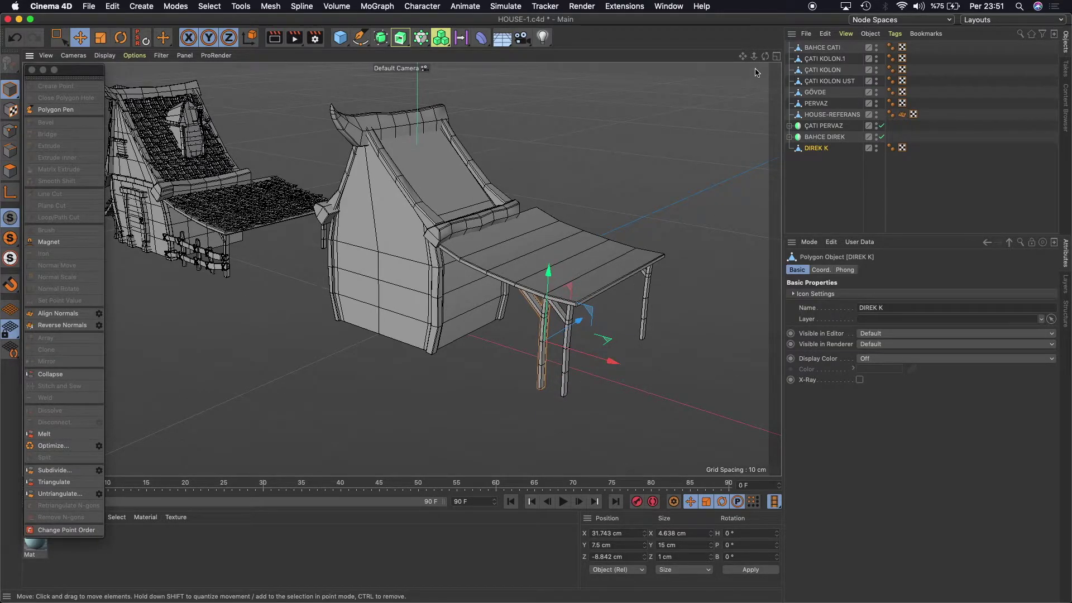
left_click(777, 55)
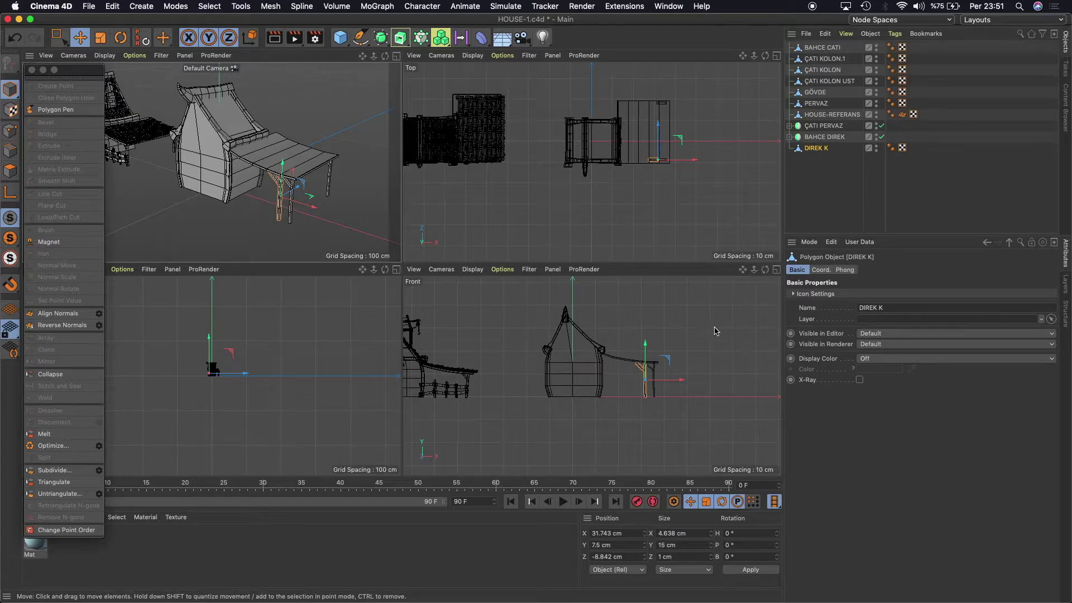
In the Front view, delete DIREK K's top points to make it a short post.
left_click(776, 274)
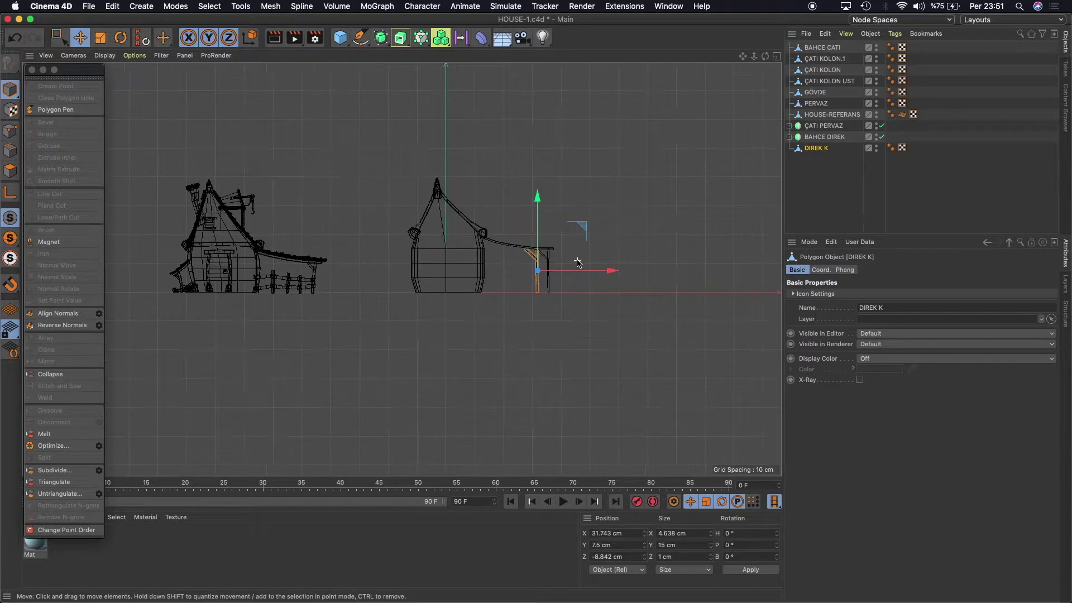
left_click_drag(742, 56, 737, 59)
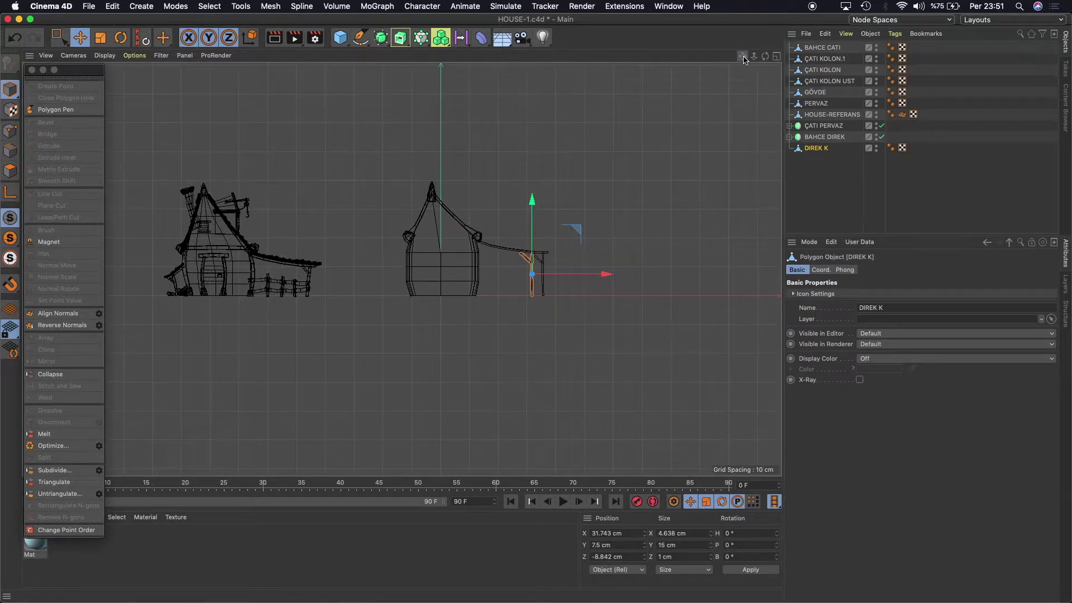
left_click(9, 134)
left_click(59, 38)
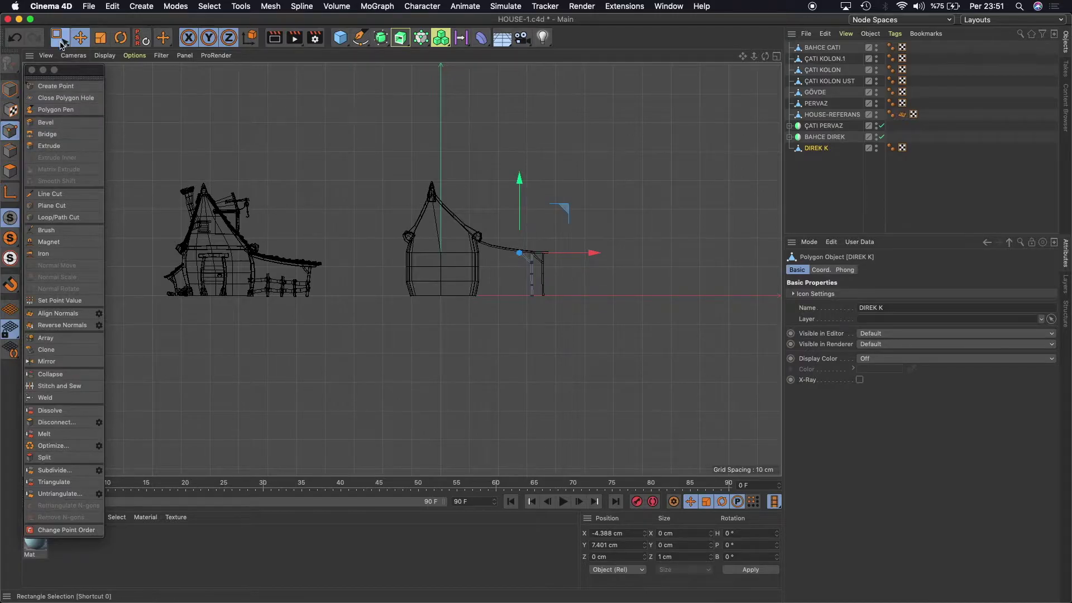
scroll(586, 302, "up", 3)
left_click_drag(446, 191, 542, 260)
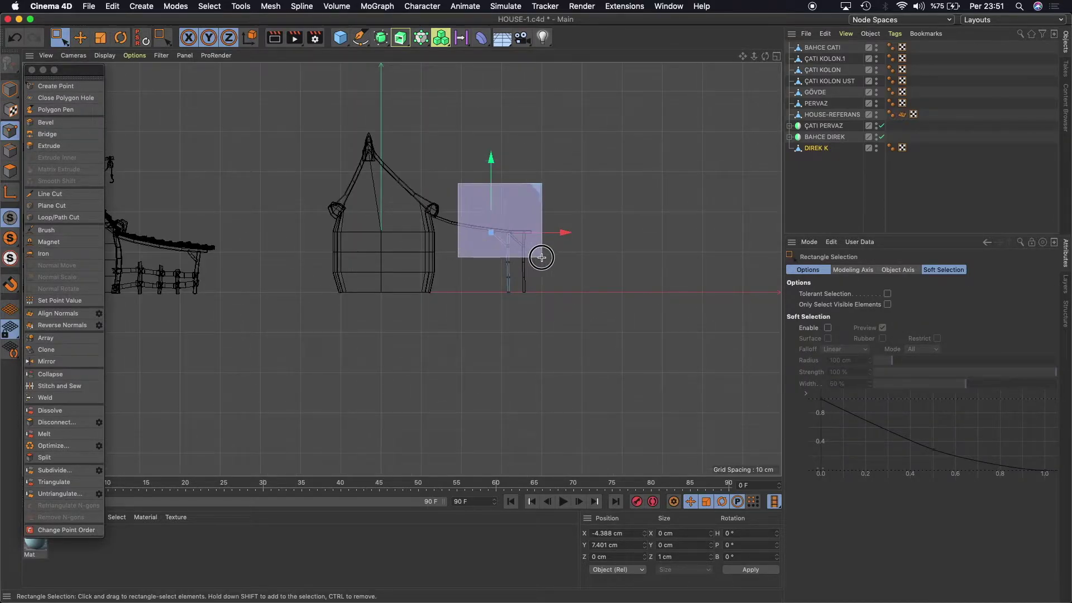
key("Delete")
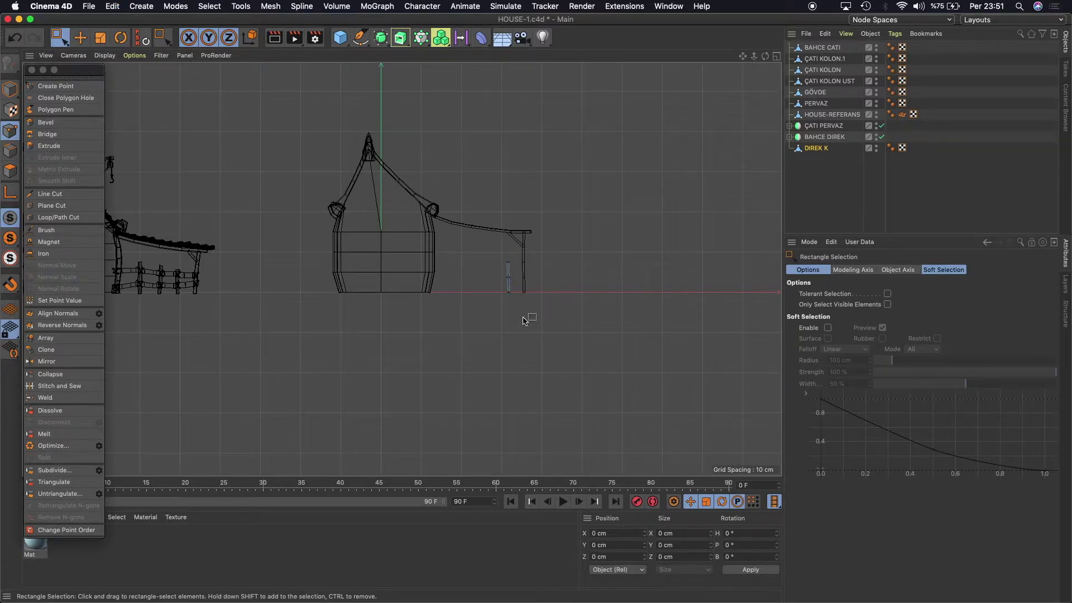
Select all remaining points and scale the short post slightly thicker.
scroll(520, 302, "up", 5)
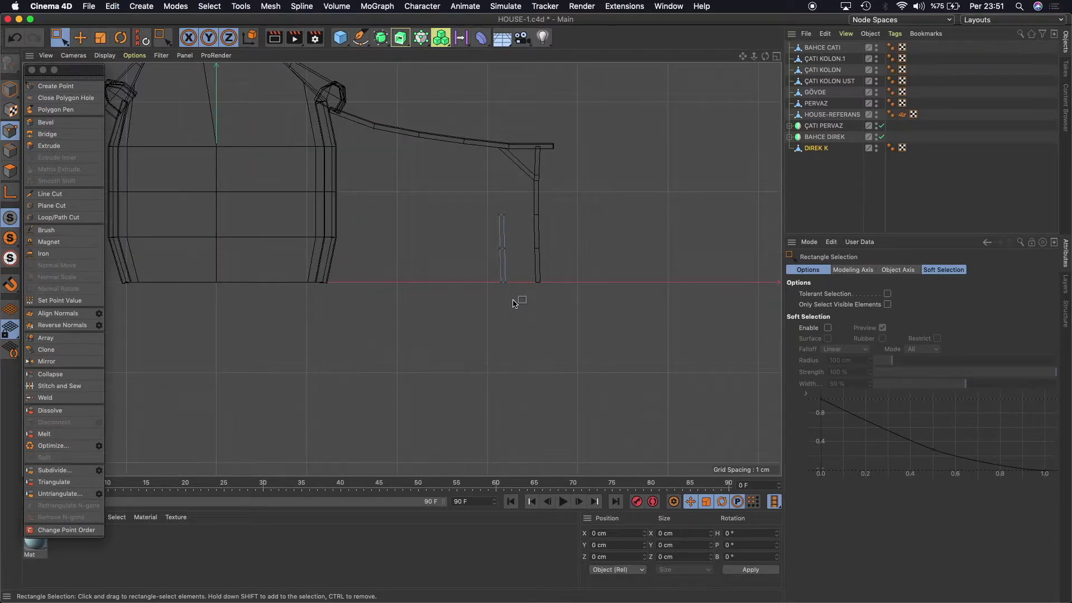
left_click_drag(468, 192, 533, 308)
left_click(101, 38)
mouse_move(575, 249)
left_mouse_down()
mouse_move(618, 253)
mouse_move(603, 252)
left_mouse_up()
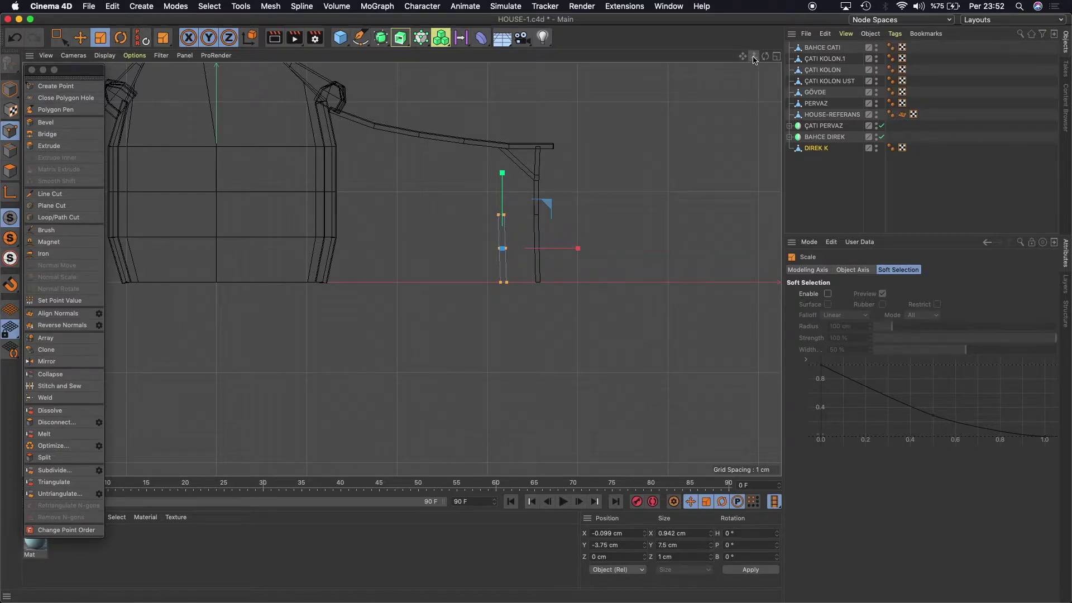
Lower the post's middle point ring to Y -0.628 cm.
left_click_drag(753, 60, 401, 270)
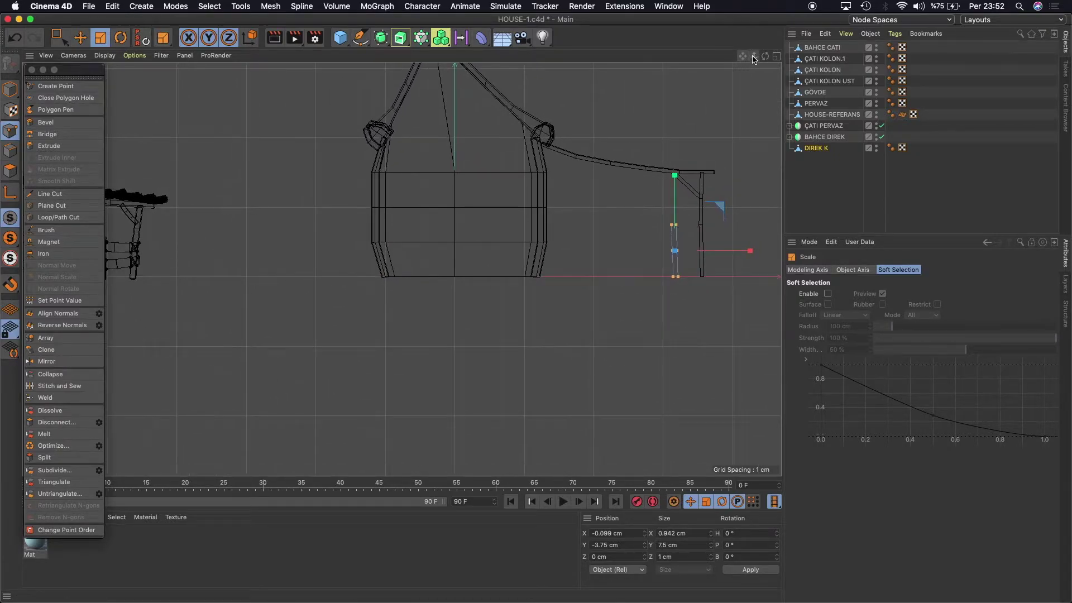
left_click_drag(753, 59, 402, 270)
left_click(60, 37)
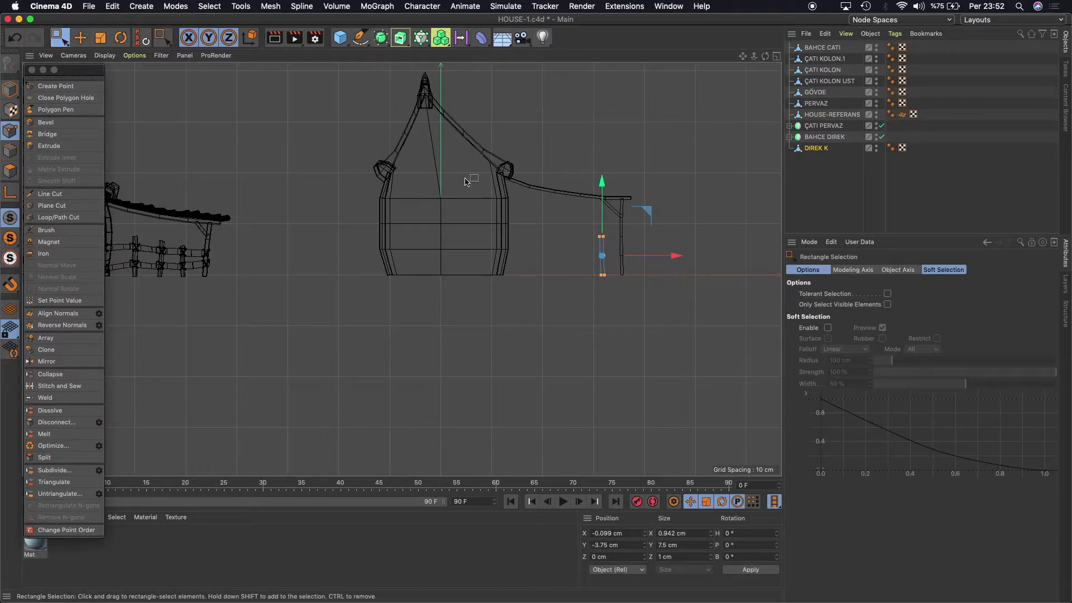
left_click_drag(575, 221, 625, 258)
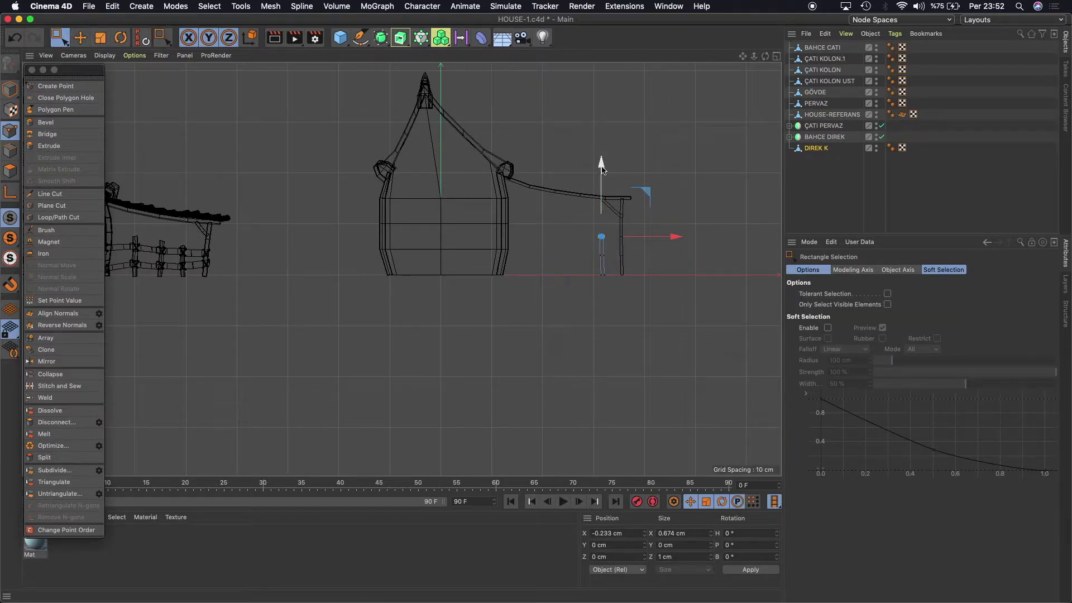
left_click_drag(602, 163, 601, 166)
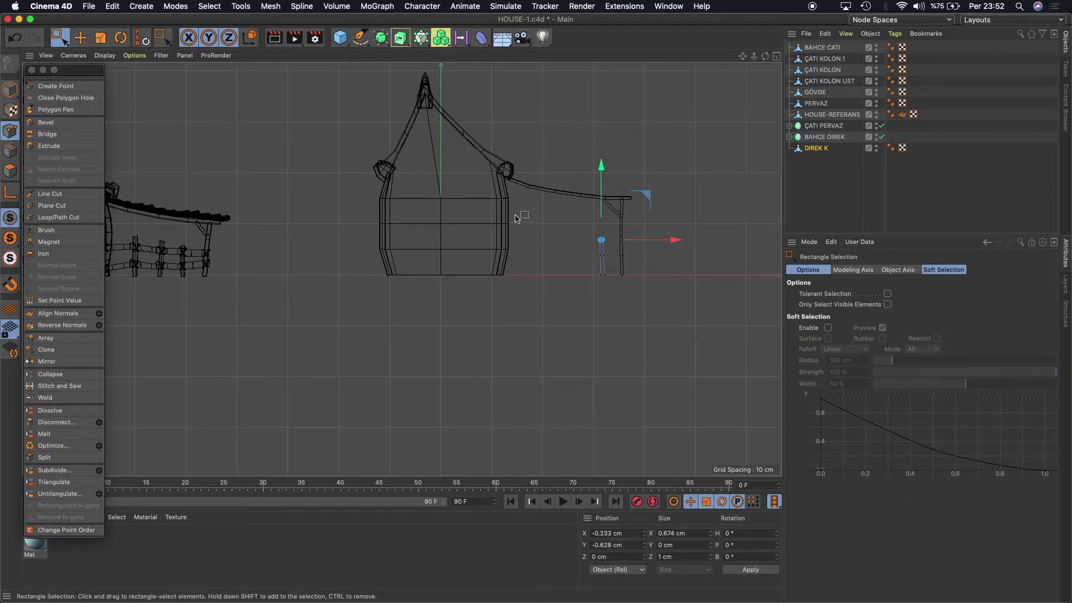
left_click(80, 37)
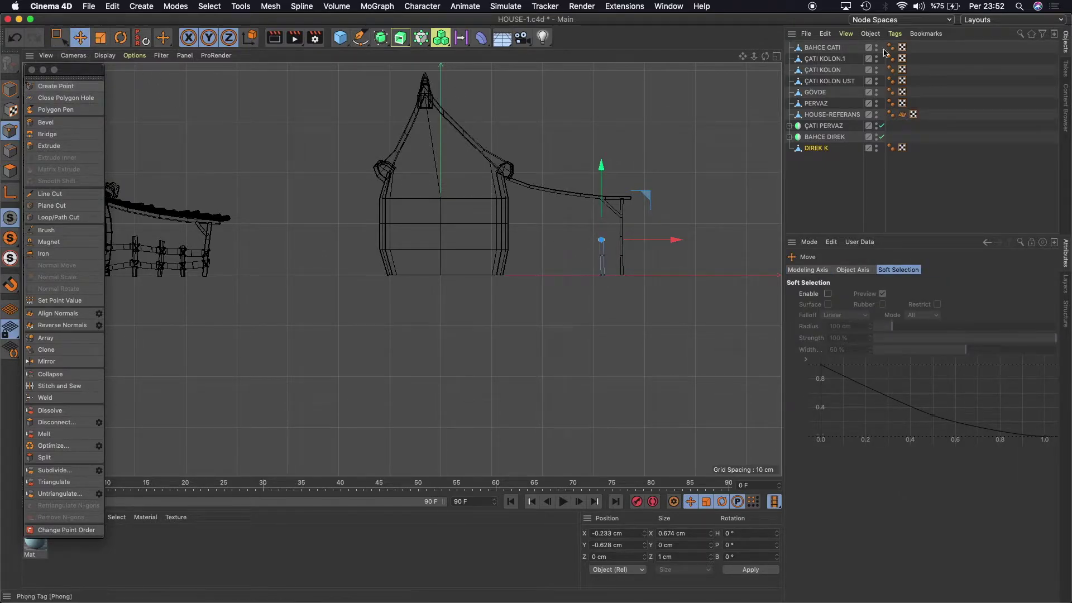
left_click(815, 149)
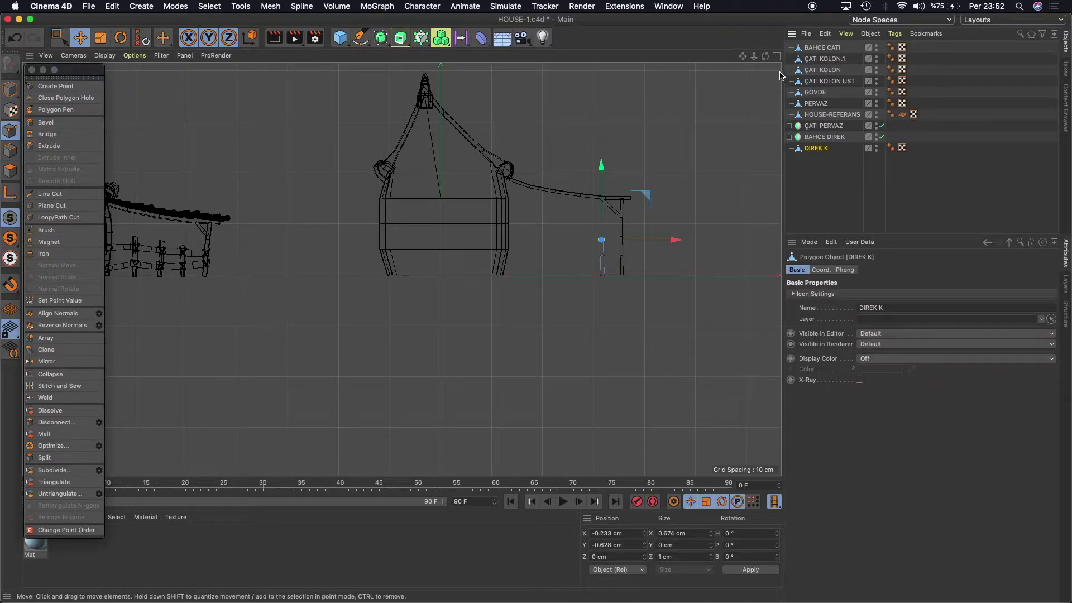
Zoom in on the short post's top in Perspective and try the Close Polygon Hole tool.
middle_click(378, 159)
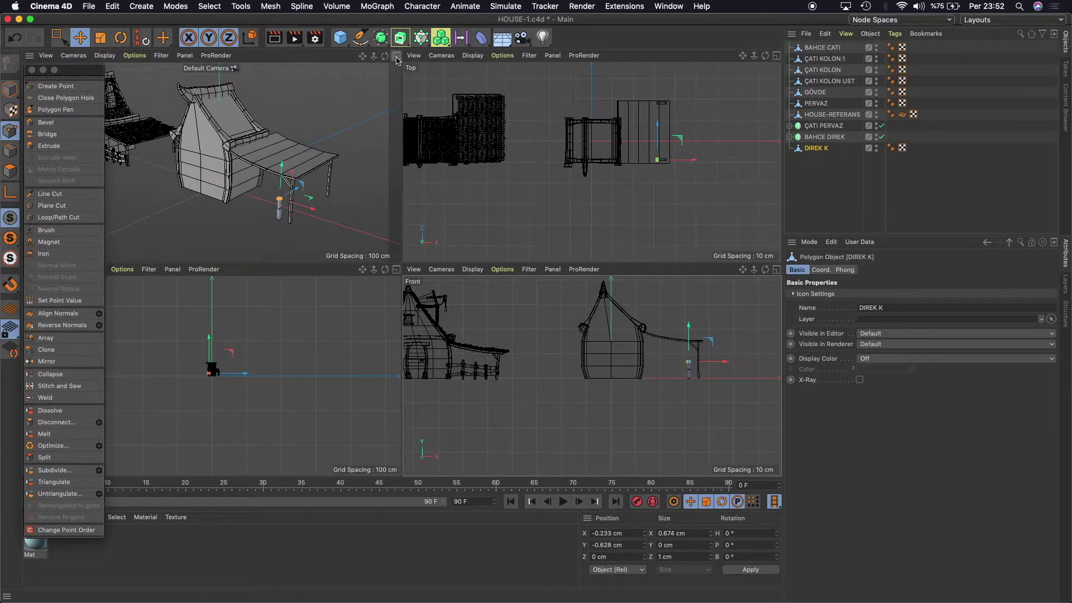
left_click(396, 56)
scroll(558, 356, "up", 2)
scroll(558, 355, "up", 2)
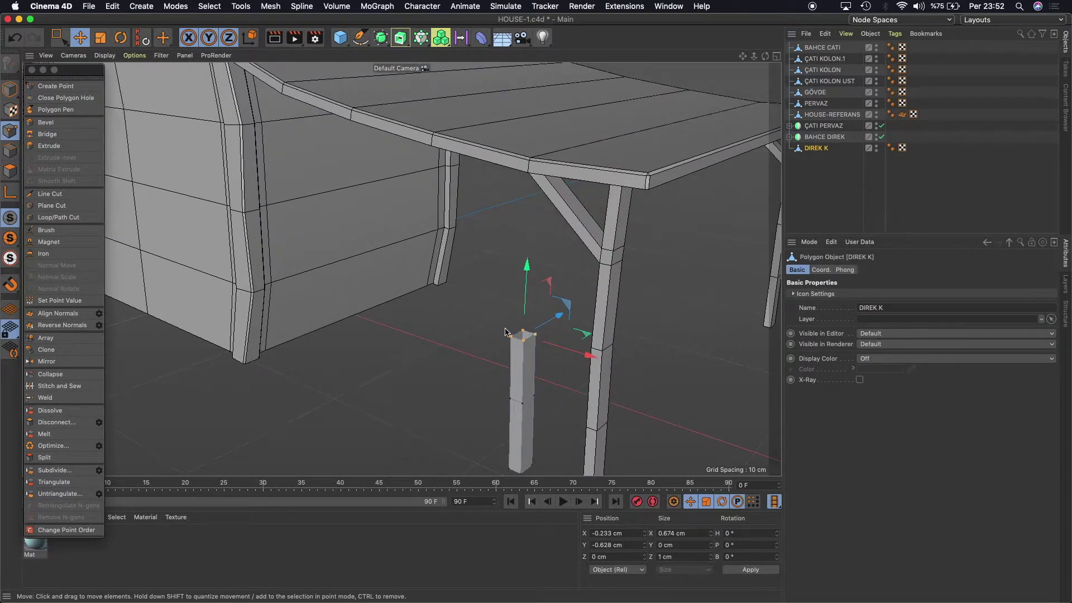
scroll(555, 352, "up", 2)
scroll(556, 352, "up", 3)
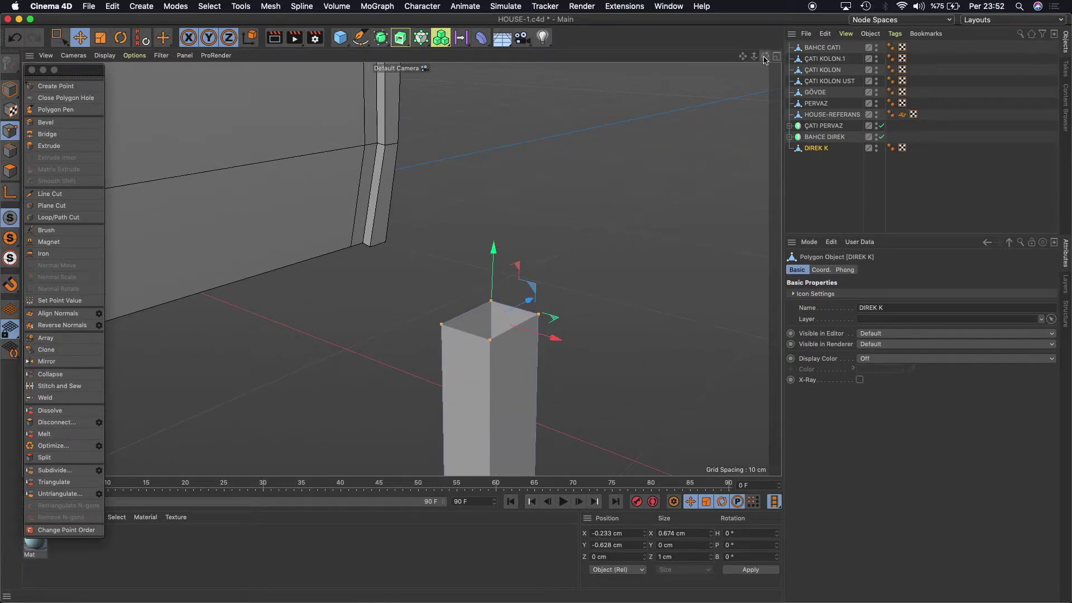
left_click_drag(765, 56, 652, 99)
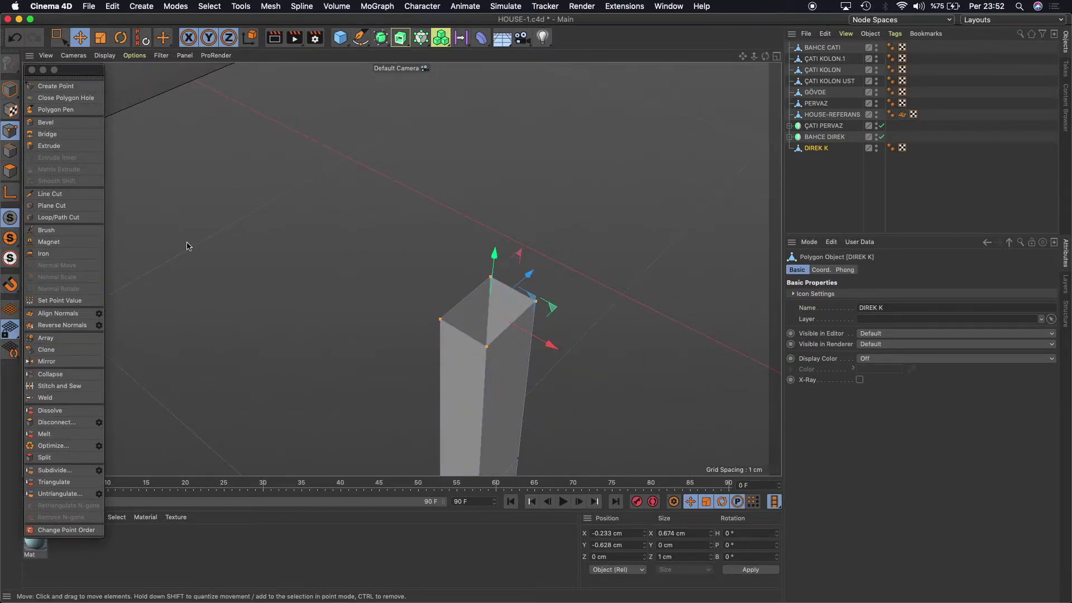
left_click(72, 99)
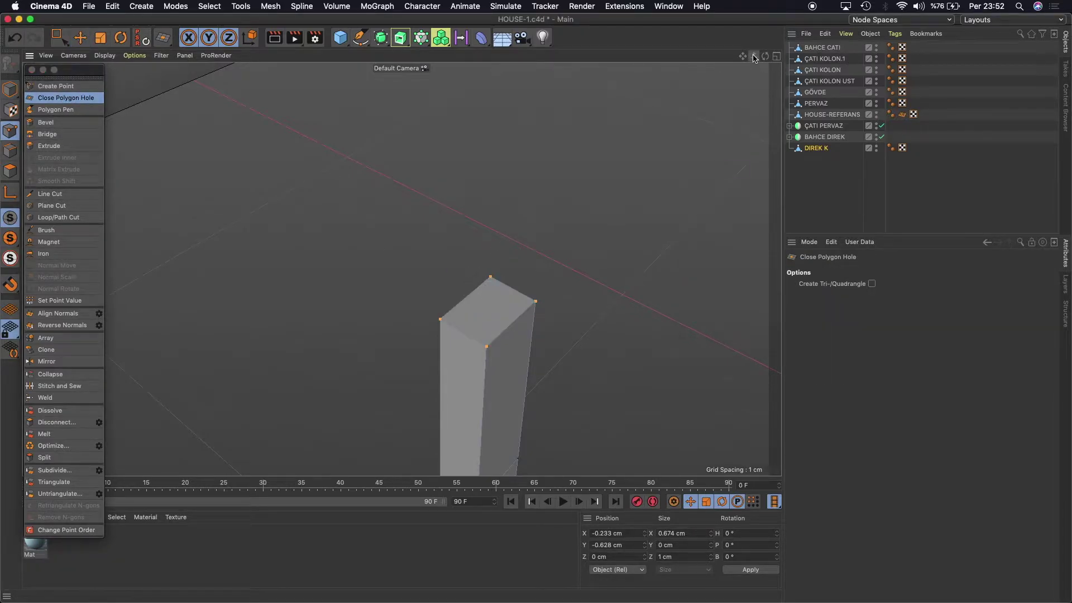
left_click_drag(754, 58, 759, 65)
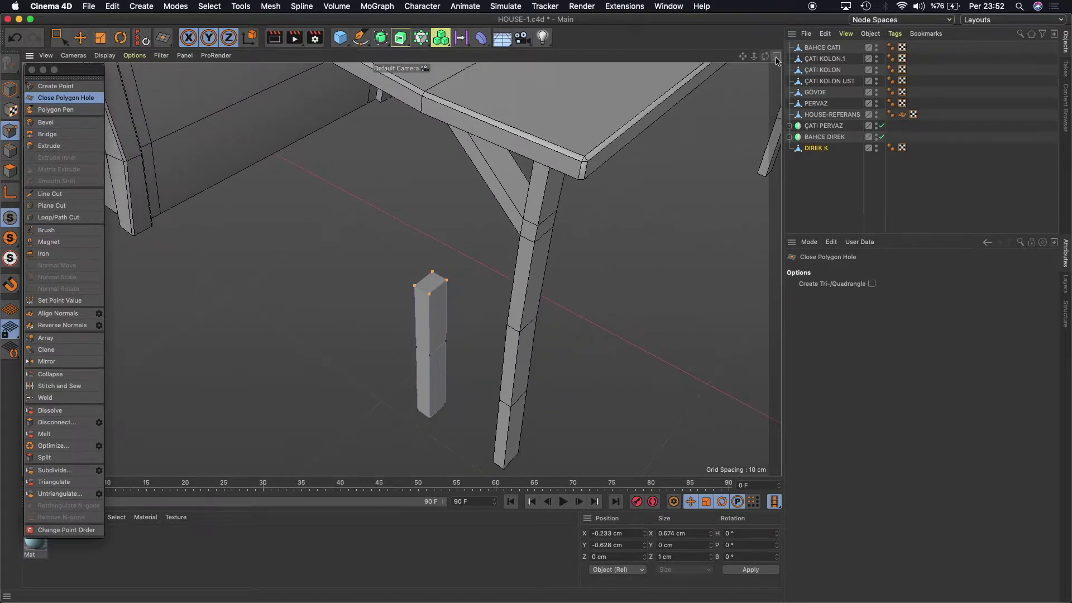
In the Front view, duplicate DIREK K, undo it, and switch to Model mode.
left_click(776, 58)
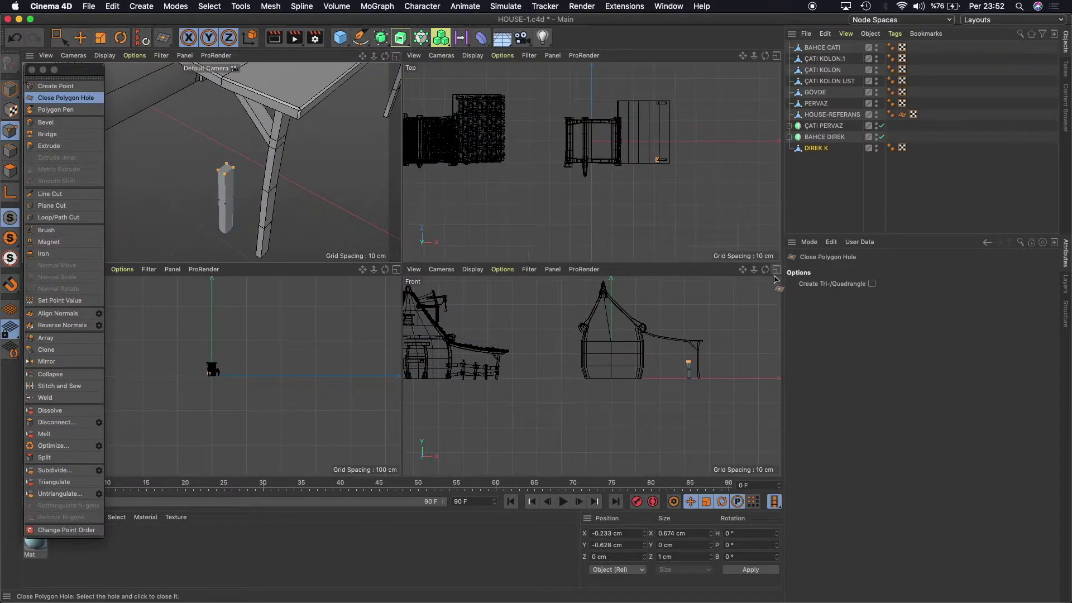
left_click(776, 270)
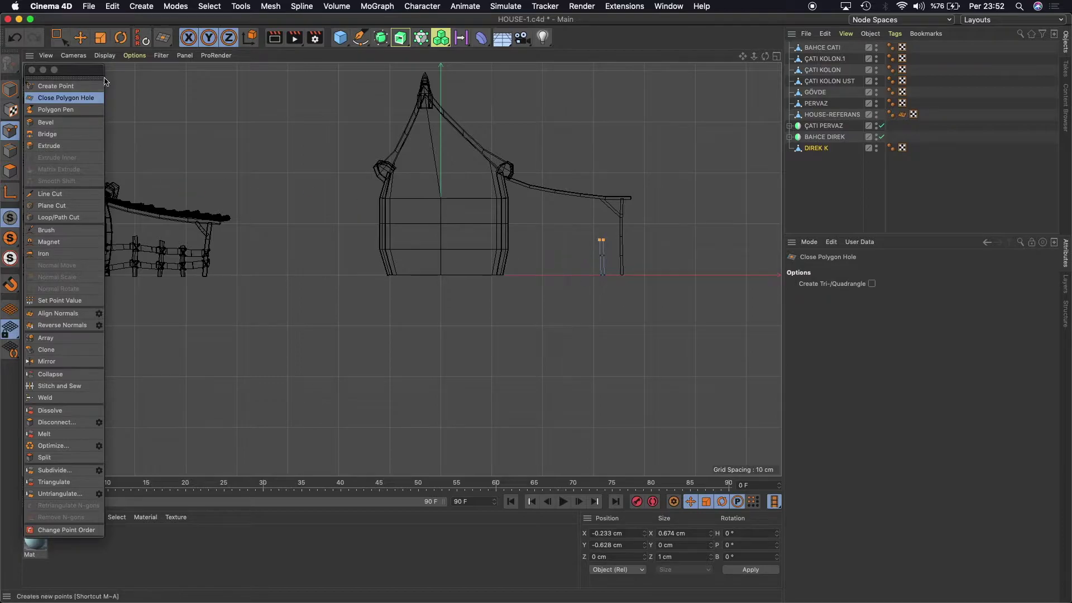
left_click(80, 37)
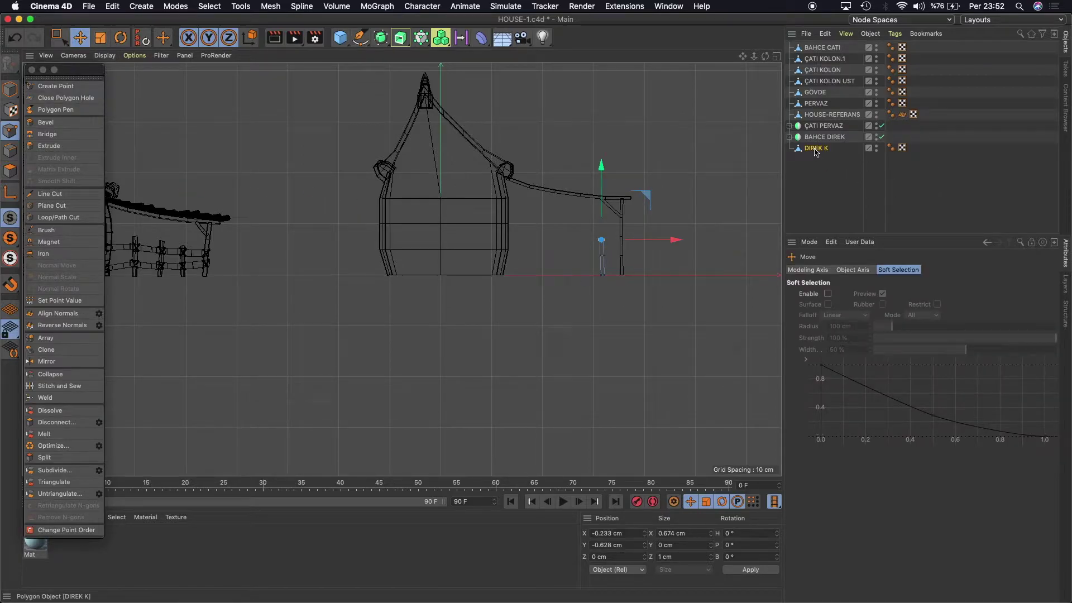
left_click_drag(813, 150, 815, 161, "ctrl")
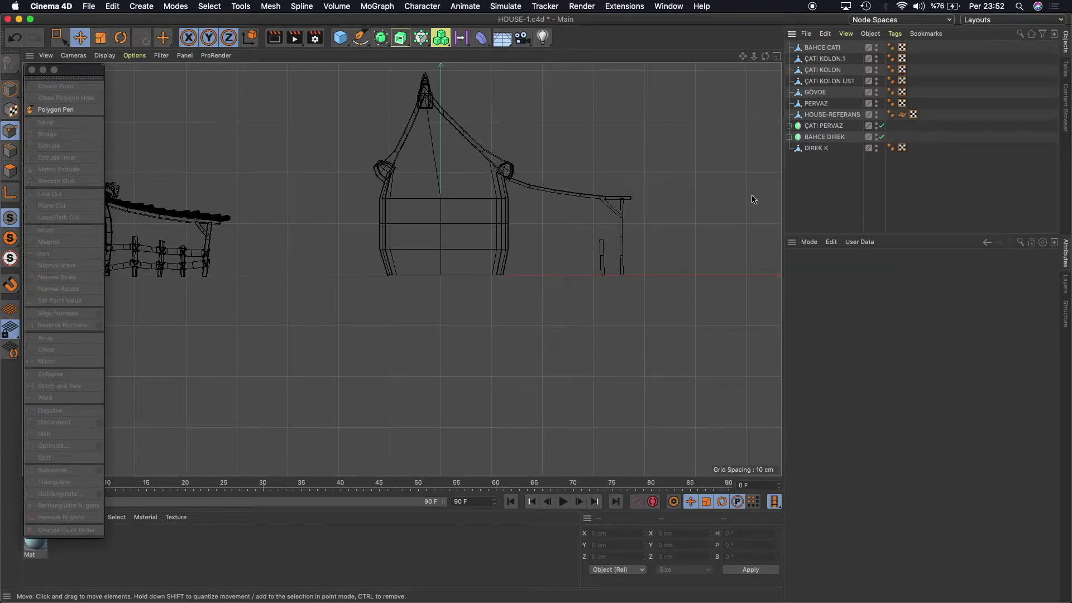
key("ctrl+z")
left_click(11, 90)
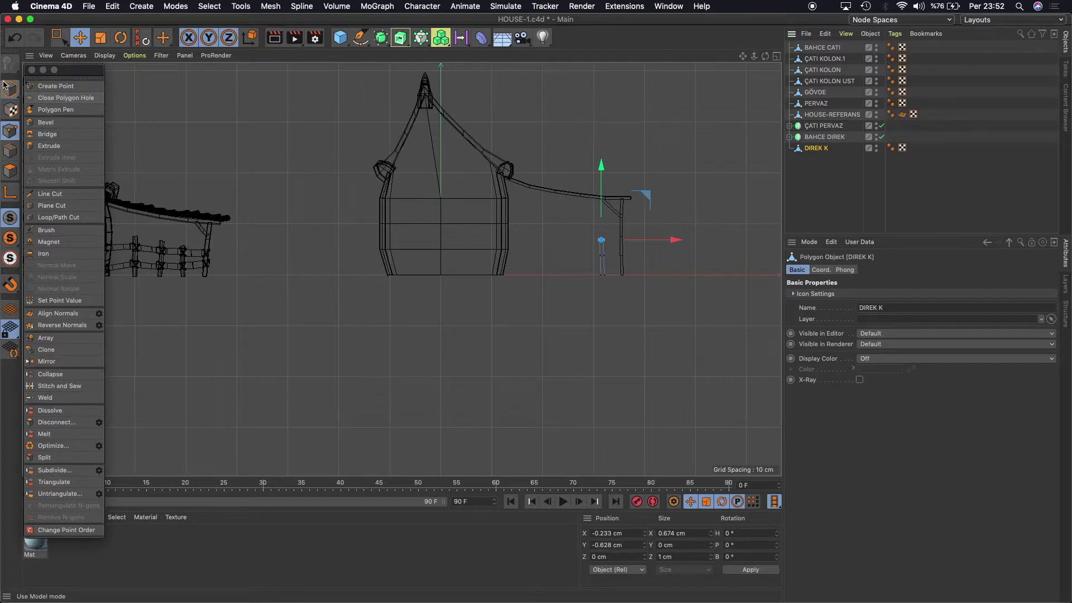
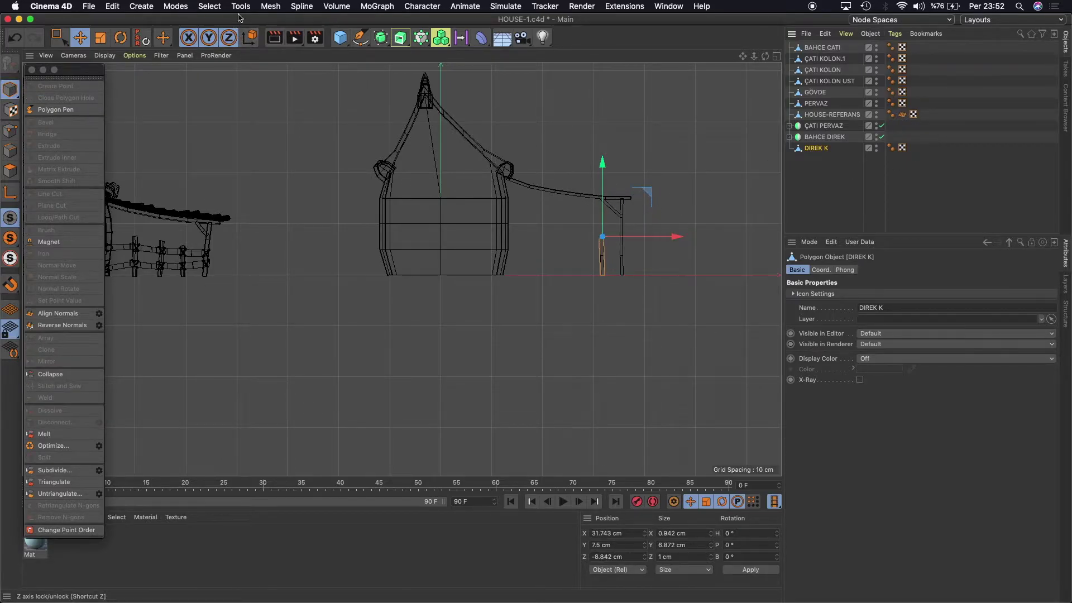
Move the DIREK K post's axis to its base with Axis Center Y at -100%, then reselect the post.
left_click(270, 6)
mouse_move(286, 257)
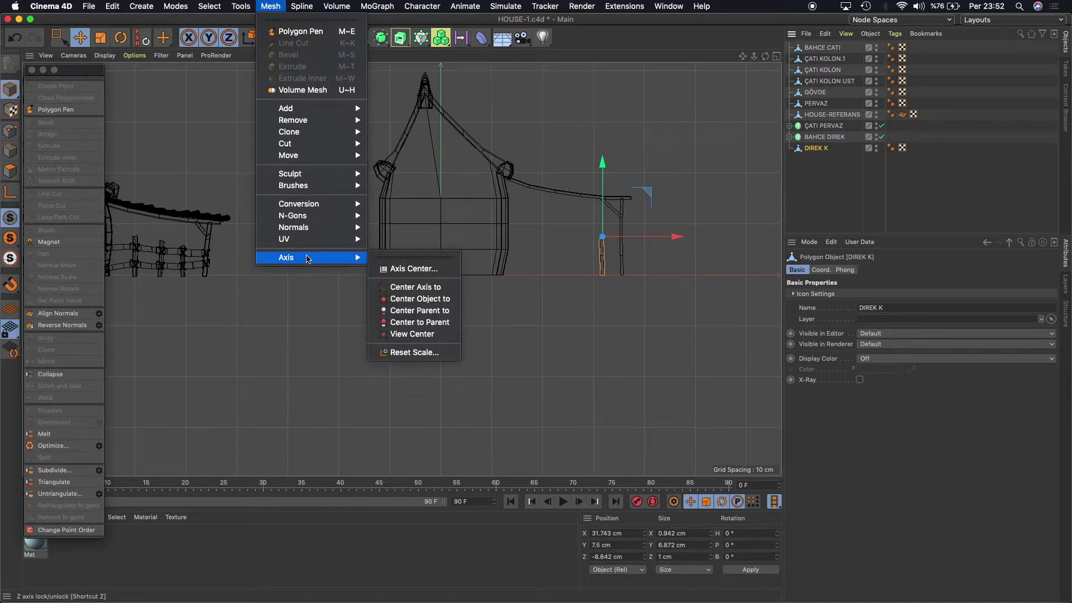
left_click(440, 269)
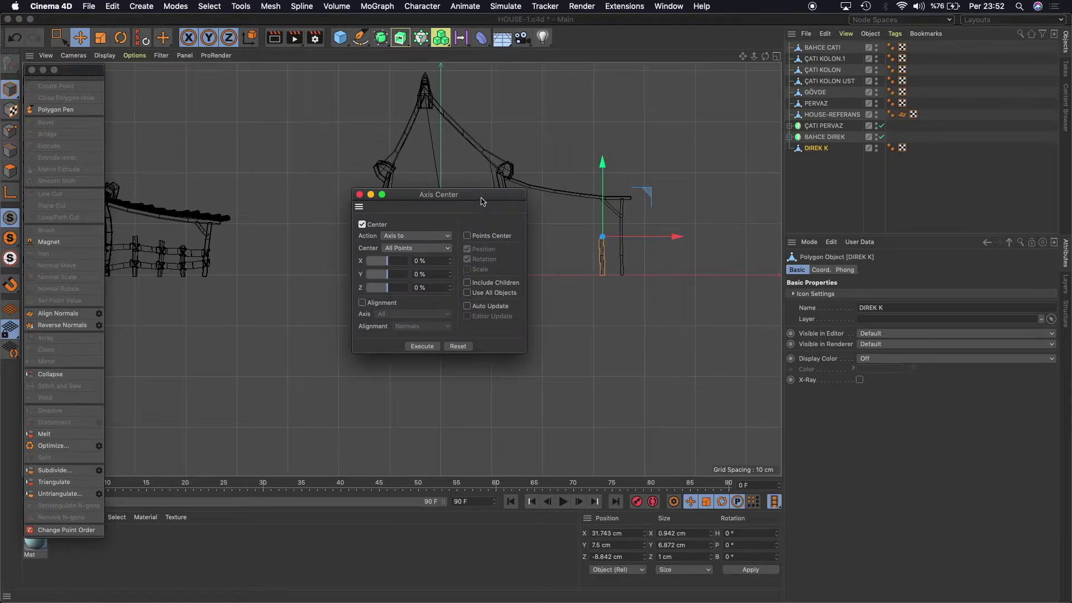
left_click_drag(482, 201, 641, 351)
left_click_drag(546, 425, 526, 426)
left_click(581, 497)
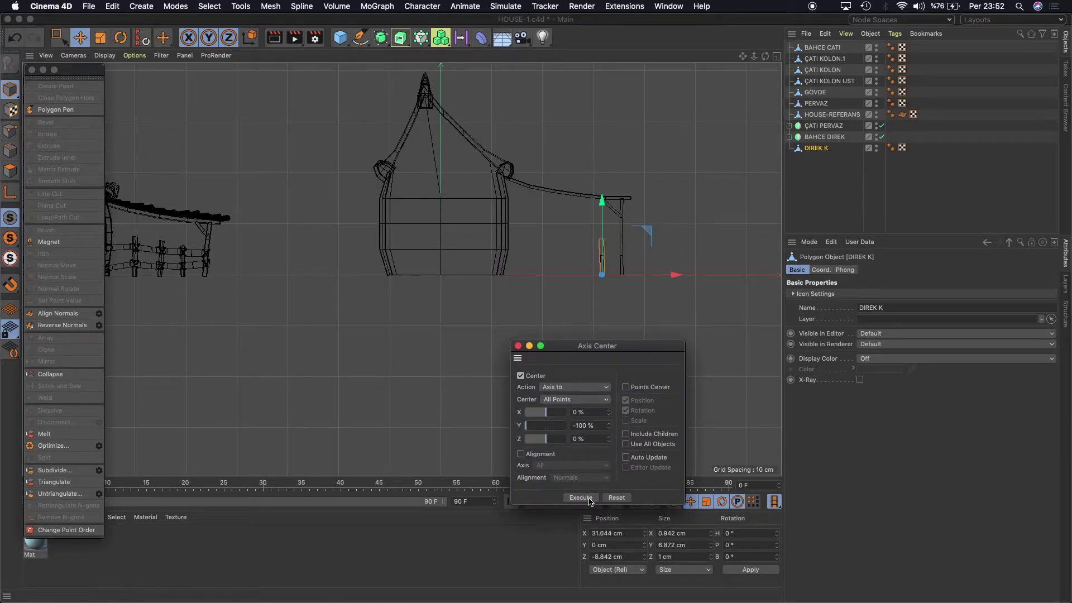
left_click(622, 239)
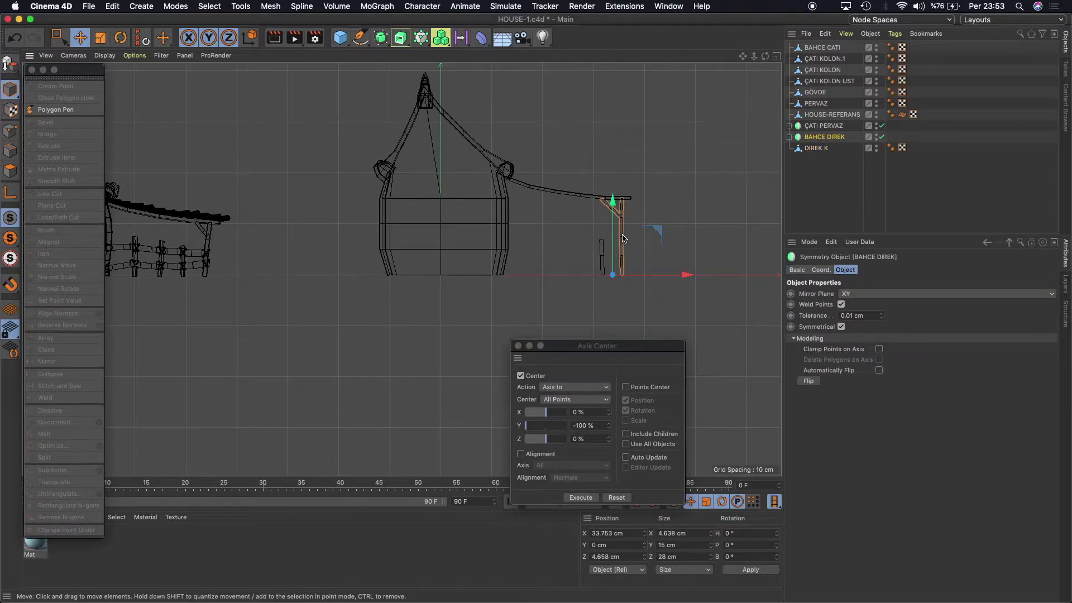
left_click(600, 251)
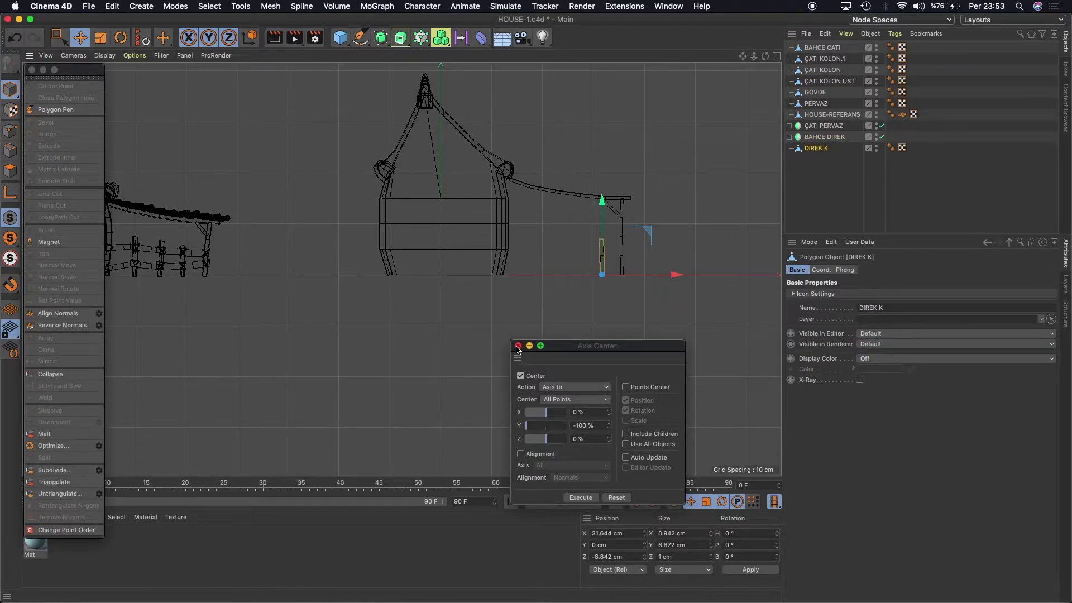
Copy and paste DIREK K as DIREK K.1 at the list bottom, sliding the posts apart along X.
left_click(825, 33)
left_click(843, 90)
left_click(825, 33)
left_click(843, 102)
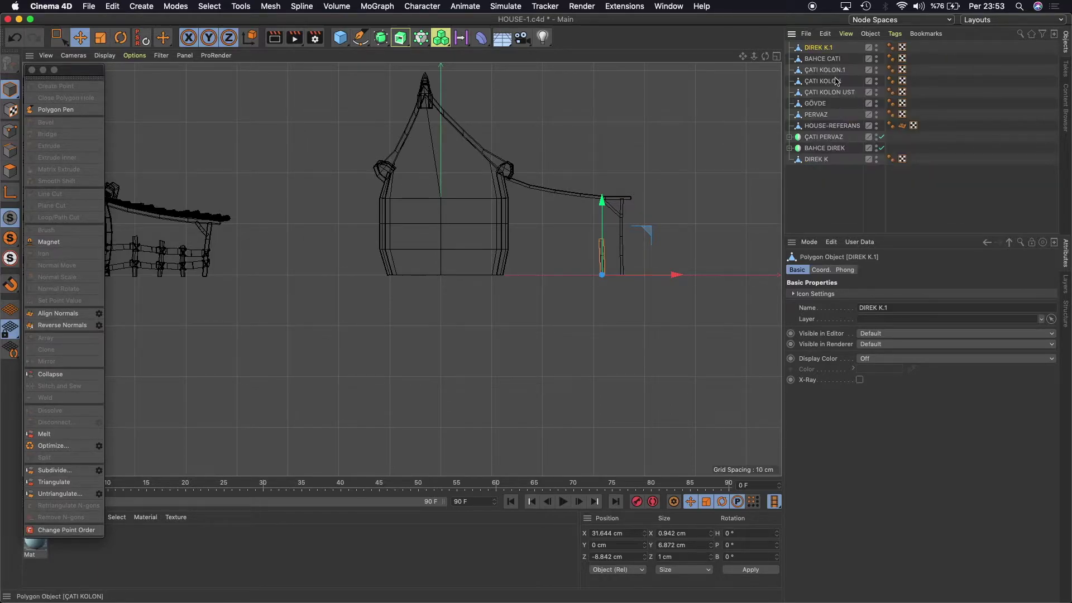
left_click_drag(820, 49, 826, 166)
left_click_drag(676, 275, 652, 276)
left_click_drag(743, 55, 816, 53)
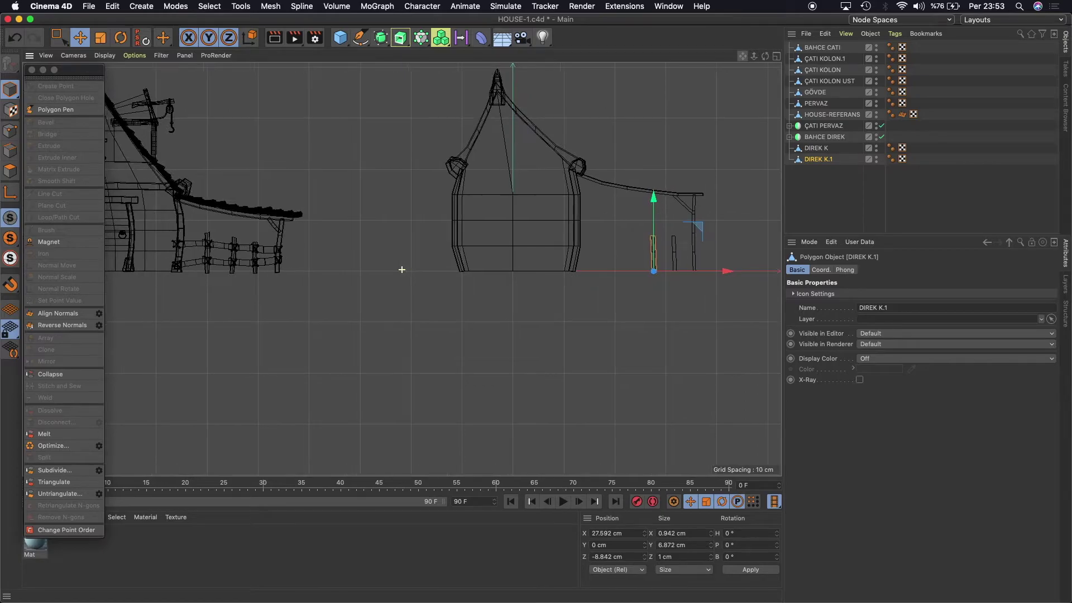
left_click(817, 148, "shift")
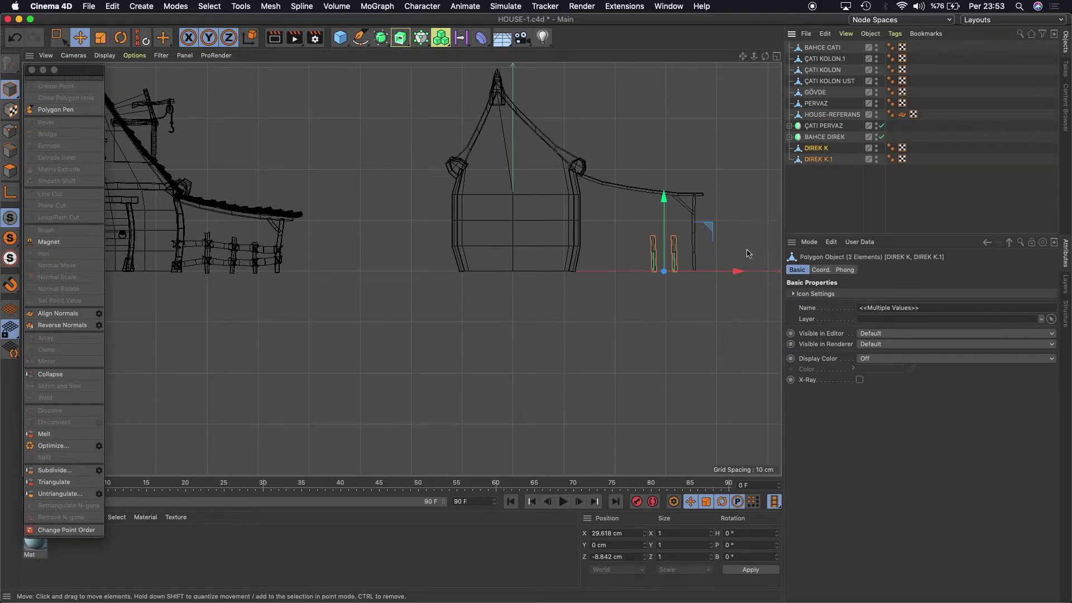
left_click_drag(735, 274, 728, 273)
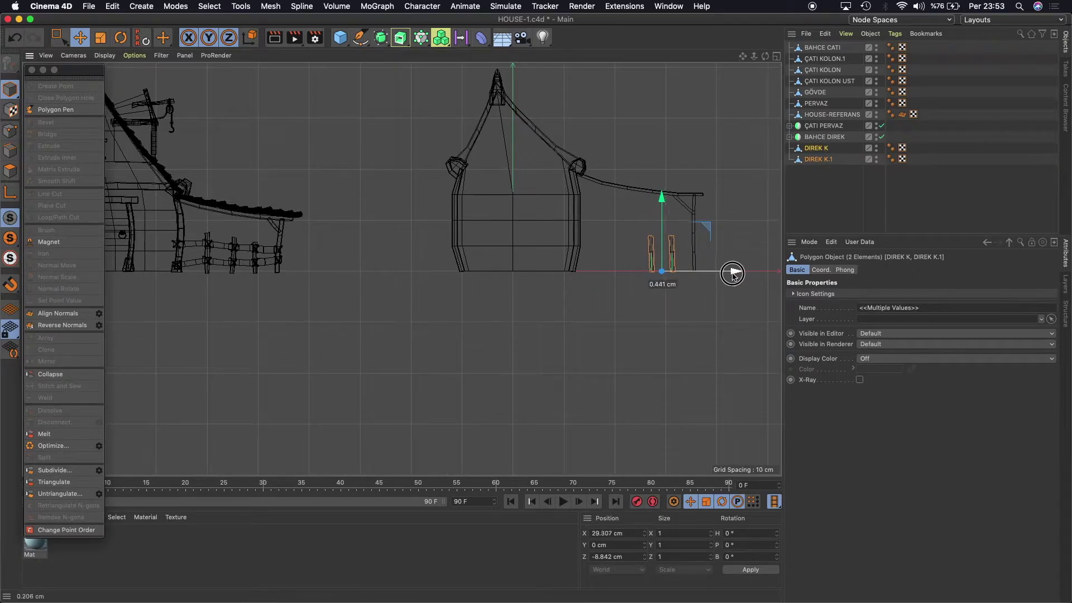
left_click(818, 159)
left_click_drag(721, 273, 712, 272)
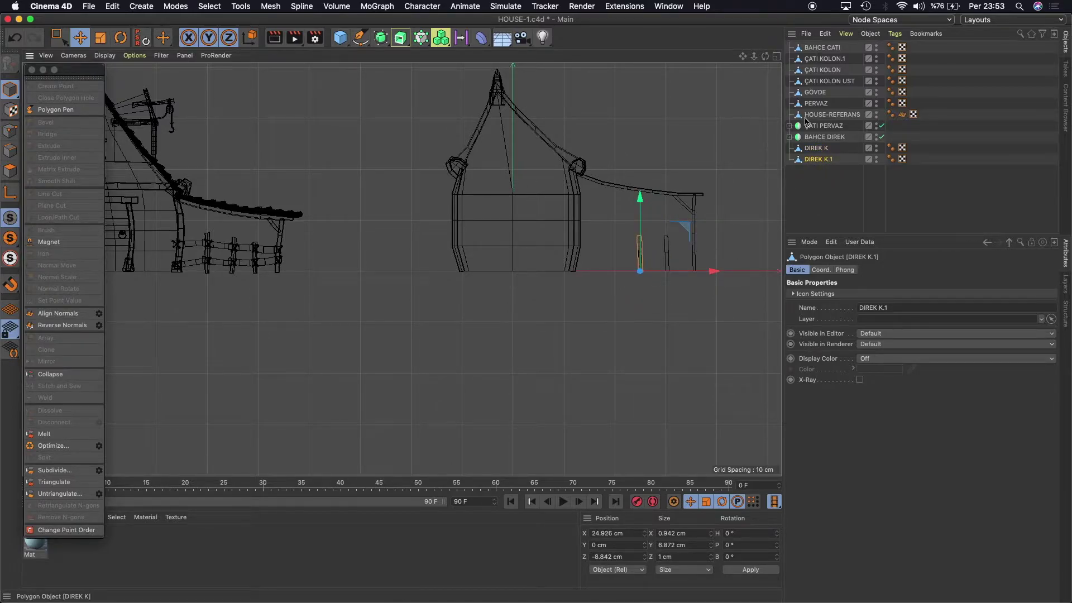
Duplicate DIREK K.1 as DIREK K.2 and shift it left along X to about 19.2 cm.
left_click(825, 33)
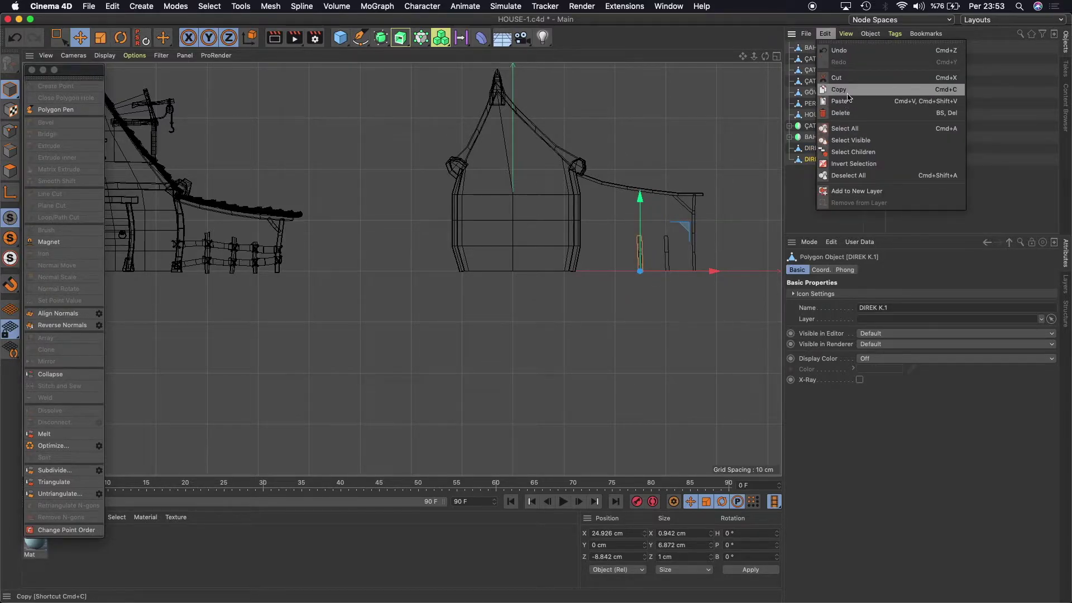
left_click(847, 94)
left_click(825, 34)
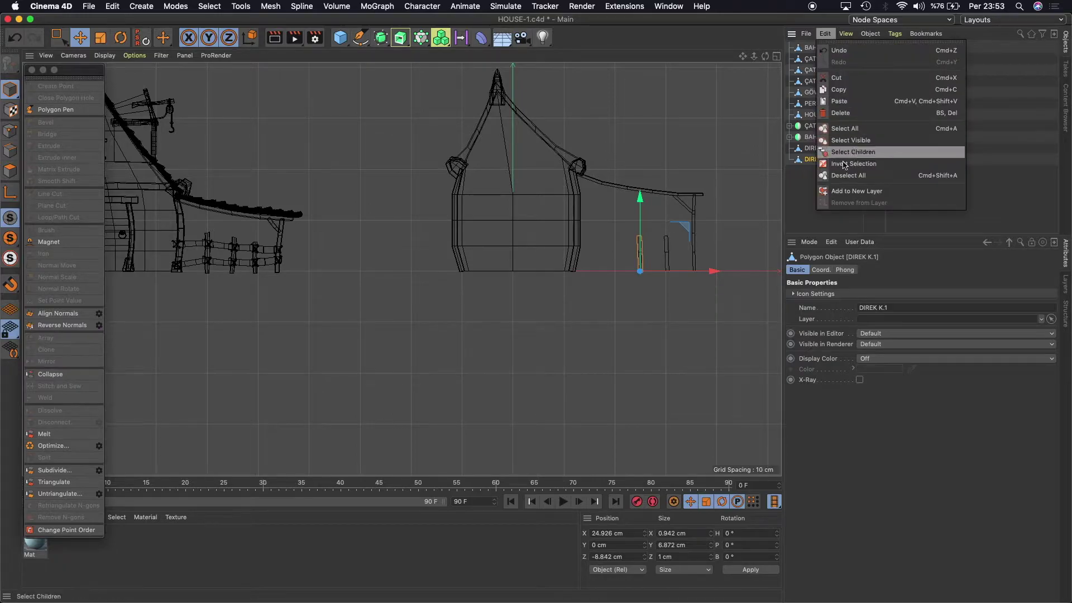
left_click(840, 101)
left_click_drag(820, 48, 826, 178)
left_click_drag(714, 272, 686, 273)
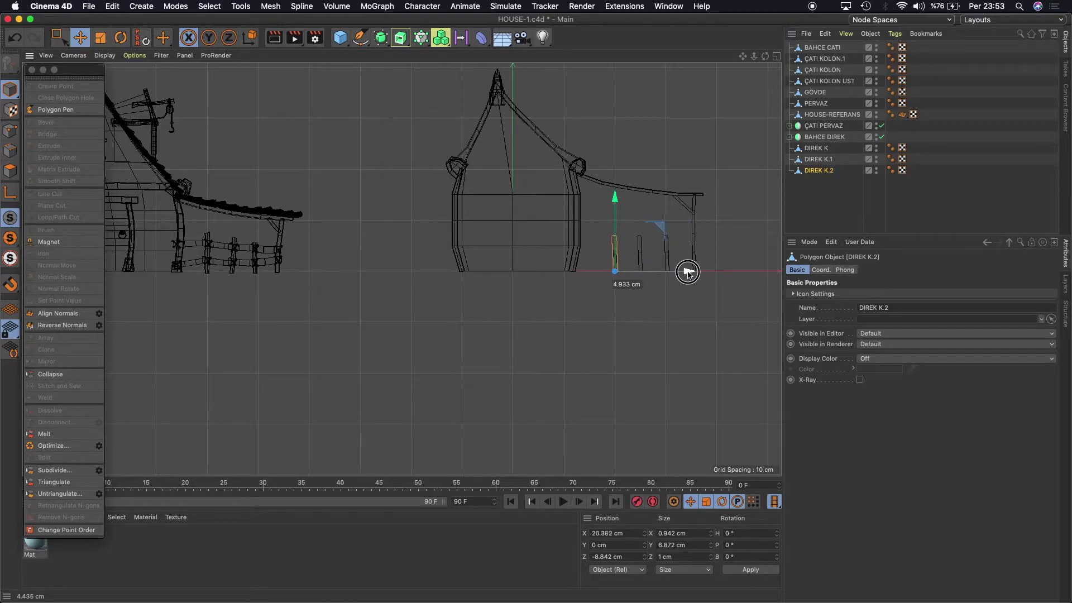
left_click_drag(686, 273, 685, 273)
In Points mode with rectangle selection, raise a top point of DIREK K.2 slightly.
left_click(10, 131)
left_click(611, 237)
key("0")
scroll(598, 300, "up", 1)
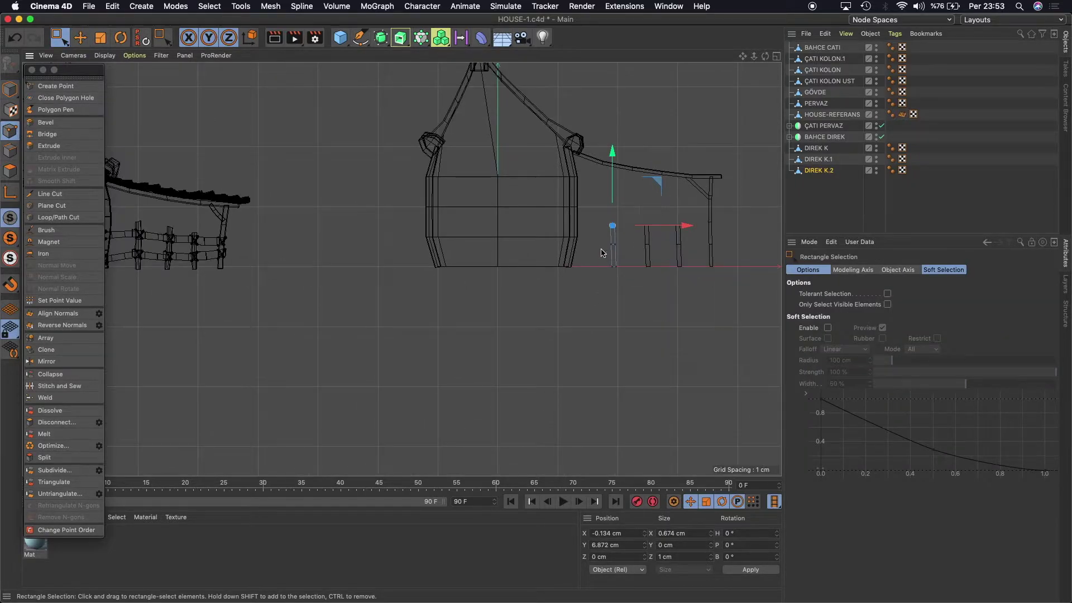
left_click_drag(612, 225, 613, 244)
left_click_drag(684, 243, 683, 244)
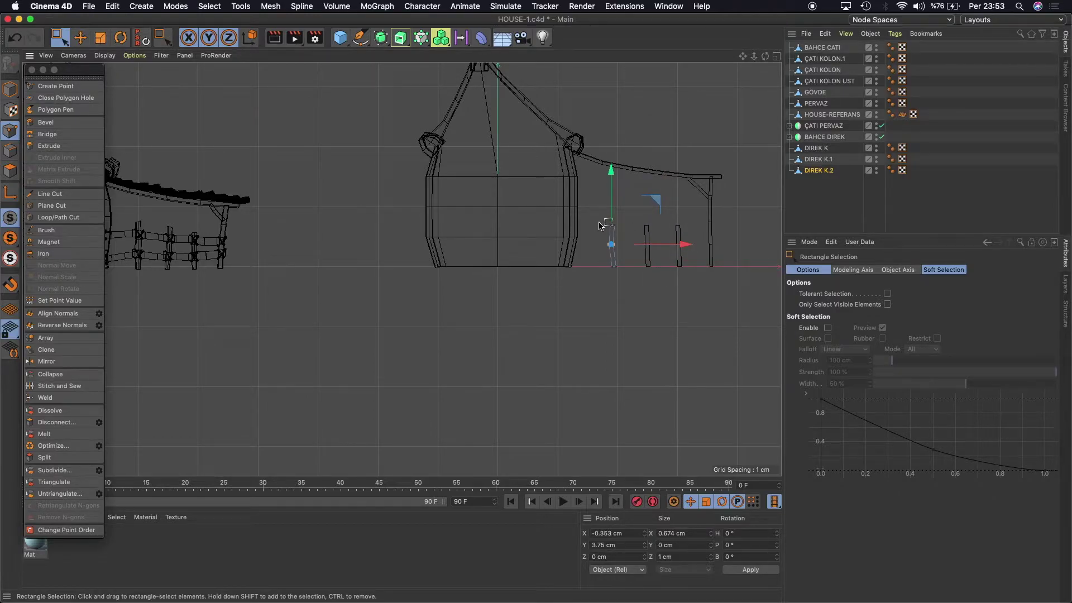
key("super+z")
key("super+z")
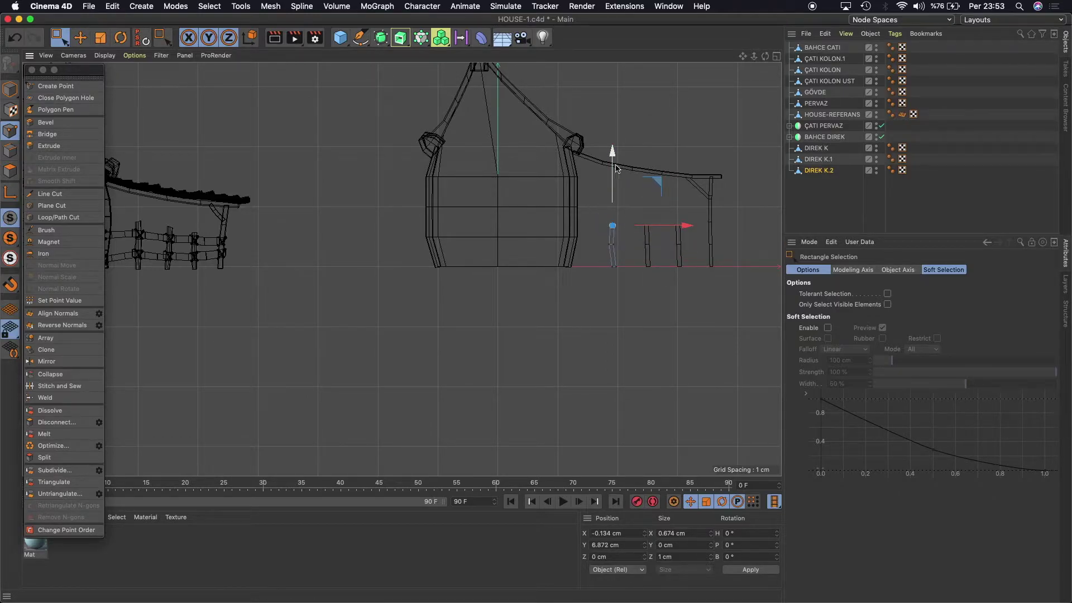
left_click_drag(614, 154, 614, 146)
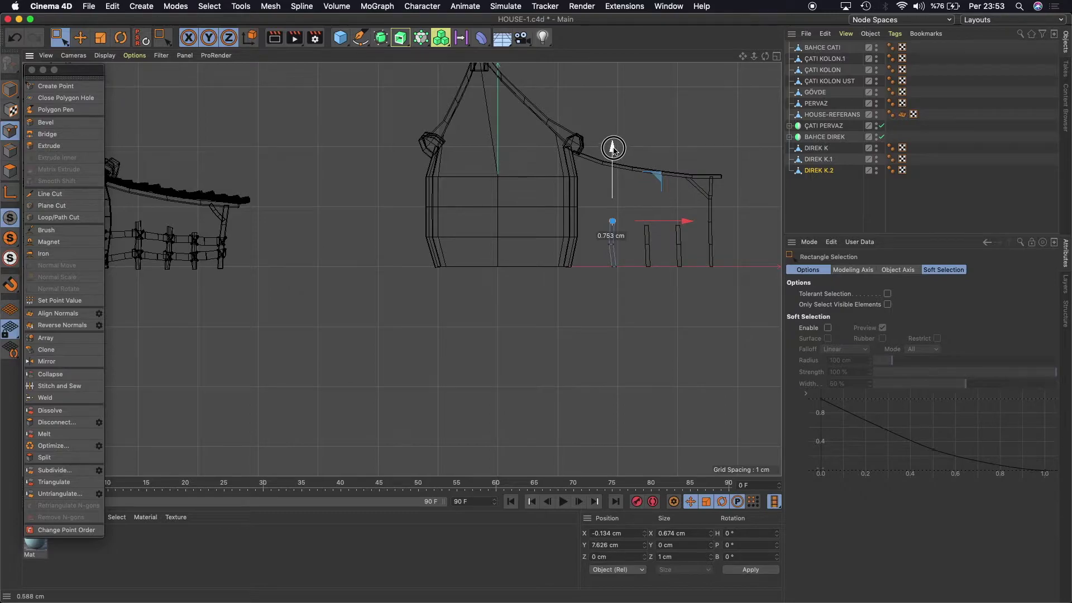
Lower the top-right corners of DIREK K.1 and DIREK K.2 along Y.
left_click(829, 159)
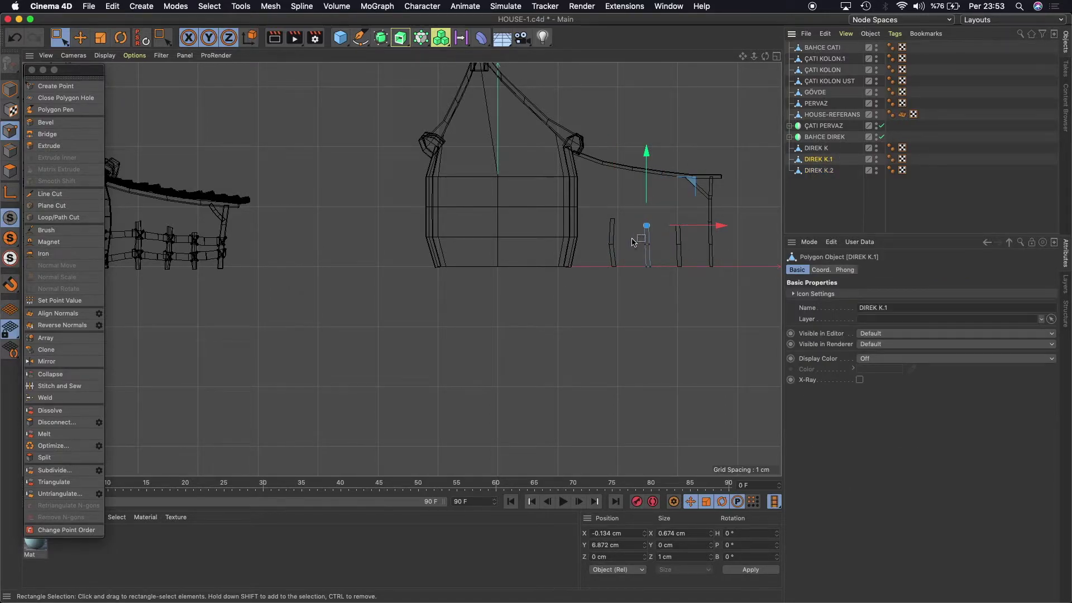
left_click_drag(635, 211, 672, 268)
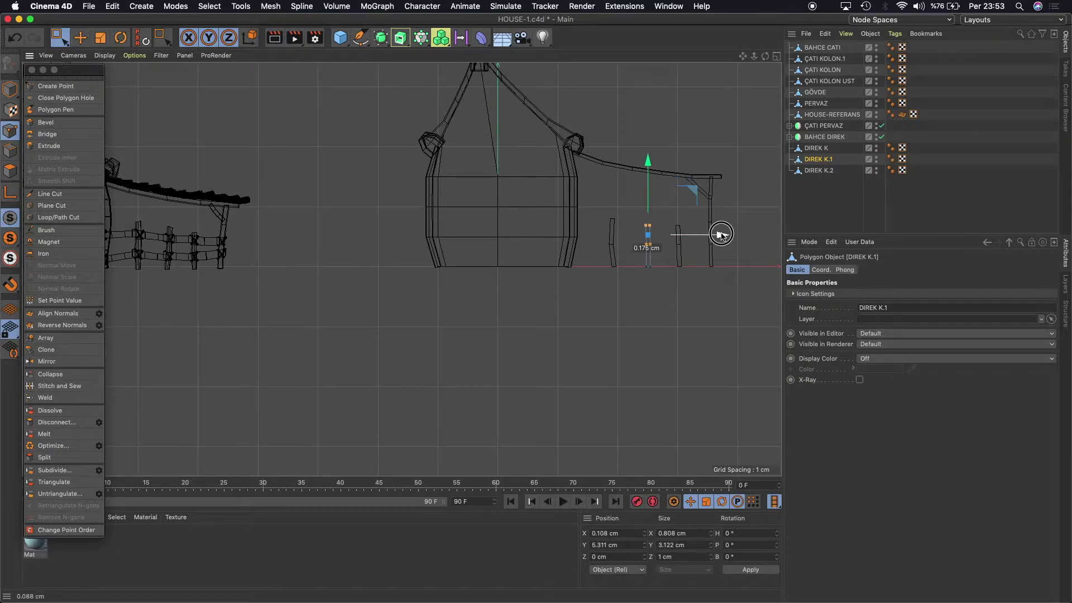
left_click_drag(721, 234, 723, 237)
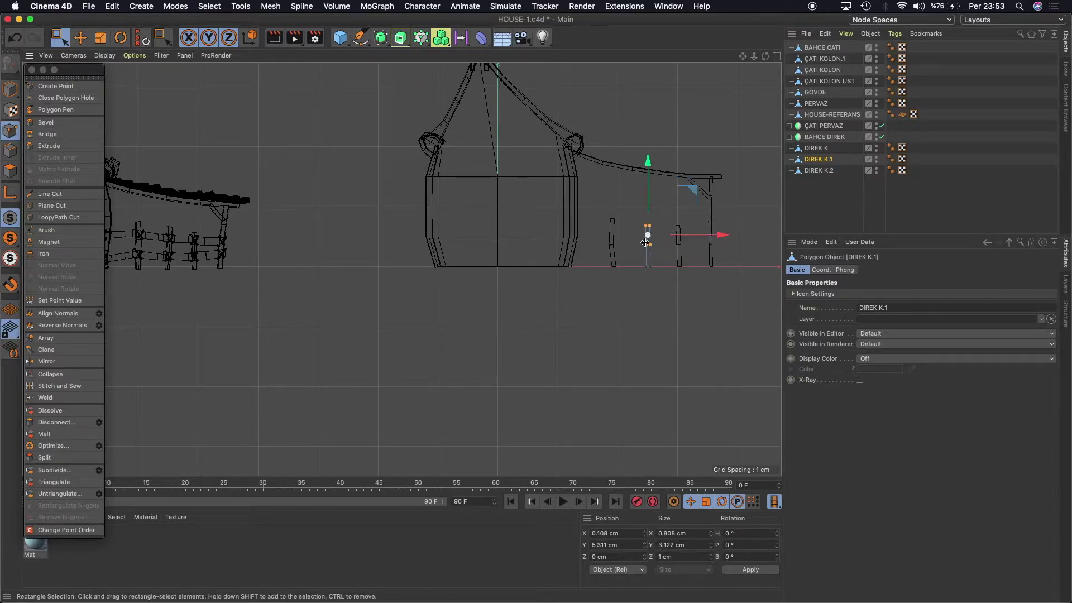
scroll(671, 234, "up", 3)
scroll(638, 221, "up", 2)
scroll(638, 221, "up", 2)
left_click_drag(637, 240, 674, 211)
left_click_drag(649, 165, 647, 173)
scroll(642, 185, "down", 2)
scroll(631, 203, "down", 2)
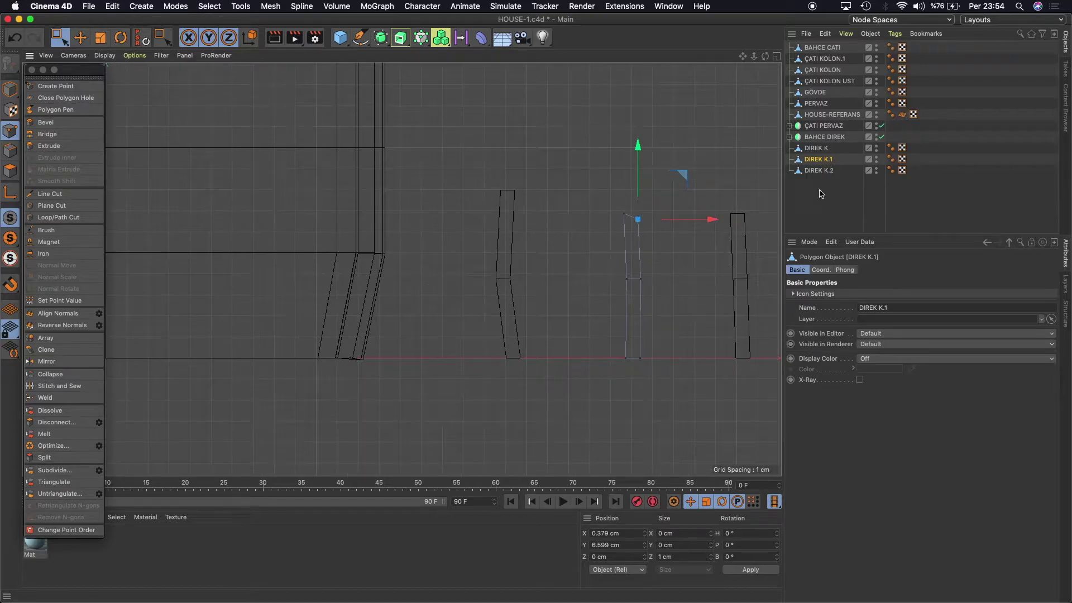
left_click(819, 171)
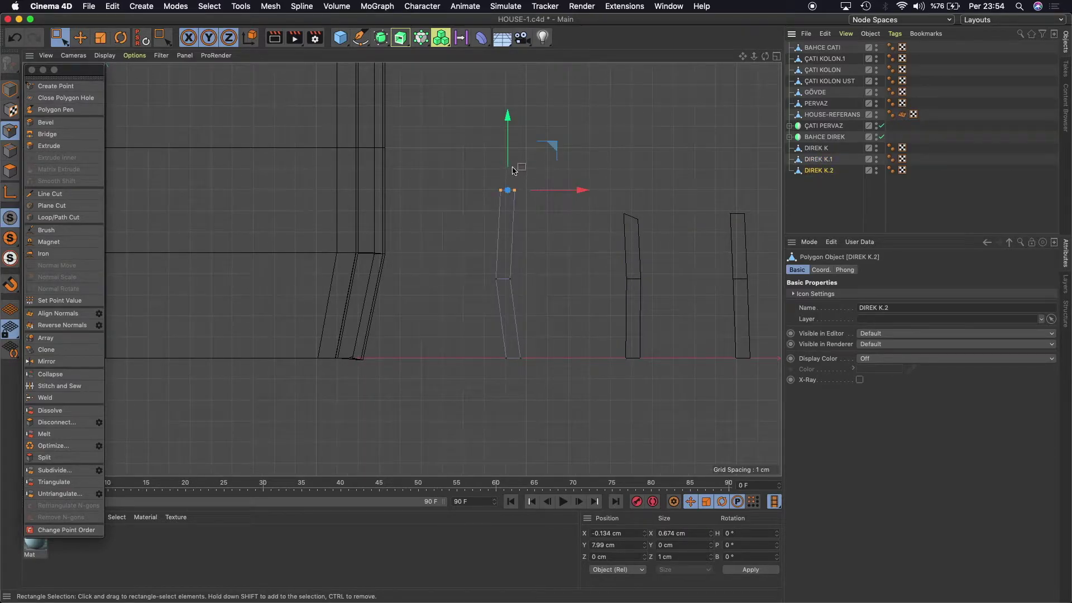
left_click_drag(510, 168, 550, 231)
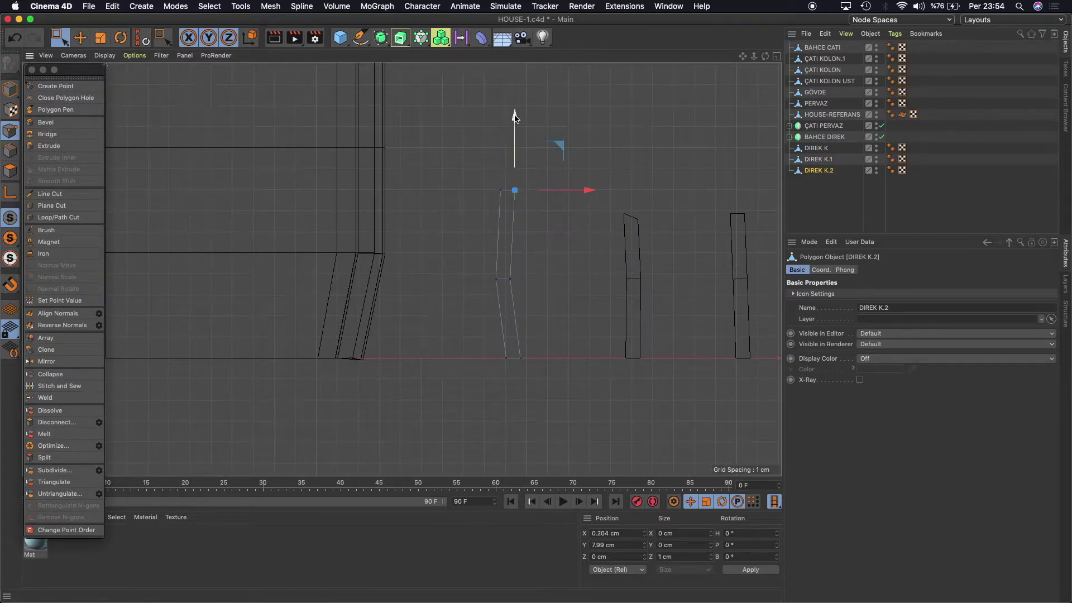
left_click_drag(515, 116, 515, 122)
Adjust DIREK K's top-left corner, ending with its top raised to about Y 6.943 cm.
left_click(816, 148)
middle_click_drag(443, 260, 300, 274, "alt")
left_click_drag(573, 282, 643, 324)
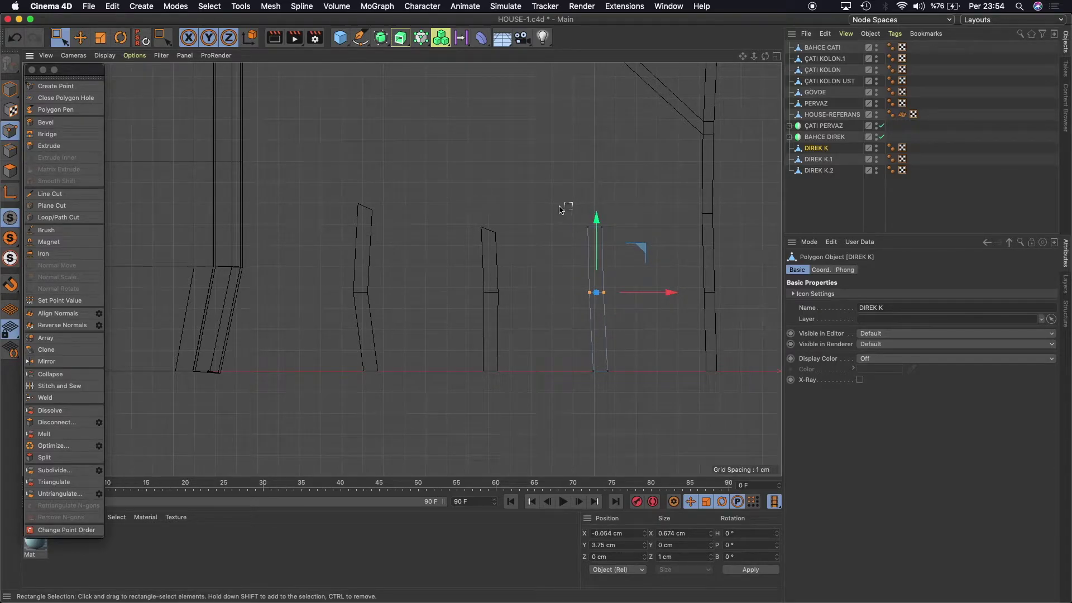
left_click_drag(559, 201, 591, 254)
left_click_drag(587, 157, 588, 165)
scroll(564, 221, "down", 4)
scroll(563, 222, "down", 3)
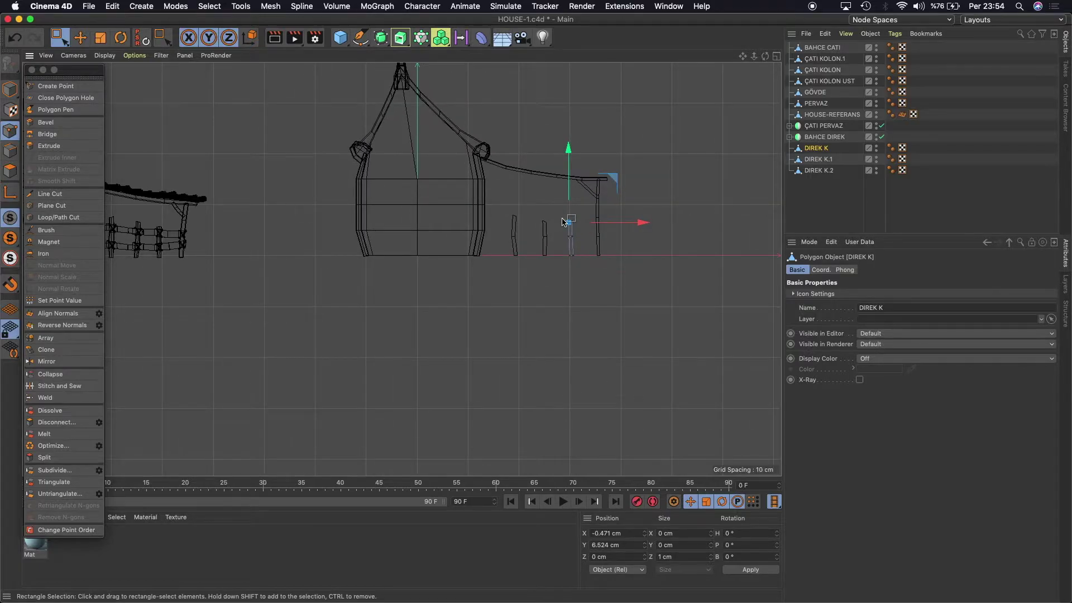
scroll(563, 221, "up", 1)
scroll(563, 221, "up", 2)
scroll(563, 221, "up", 2)
scroll(563, 221, "up", 2)
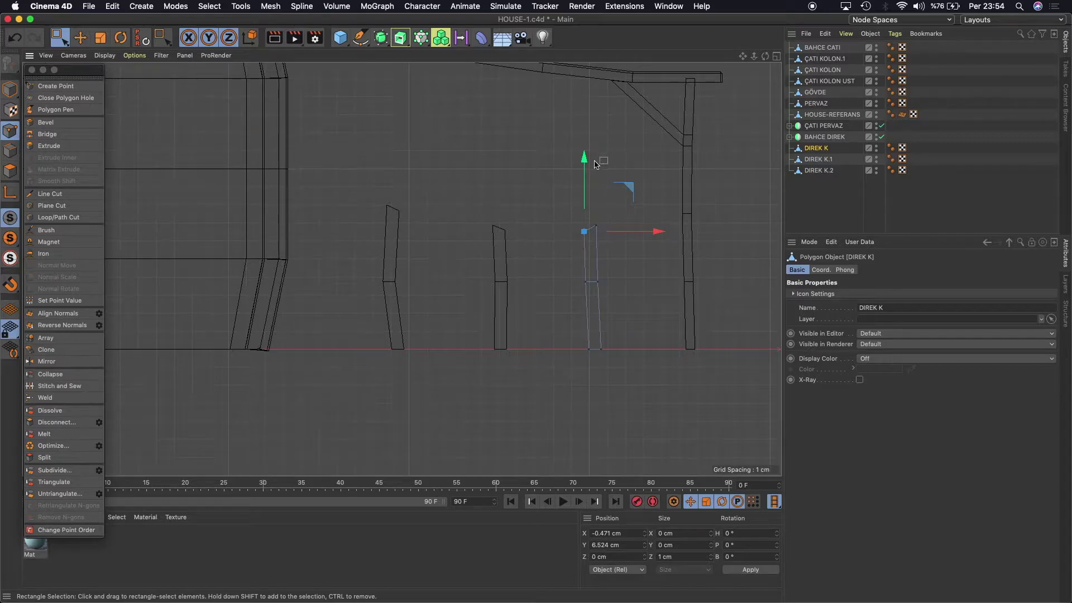
left_click_drag(584, 159, 584, 152)
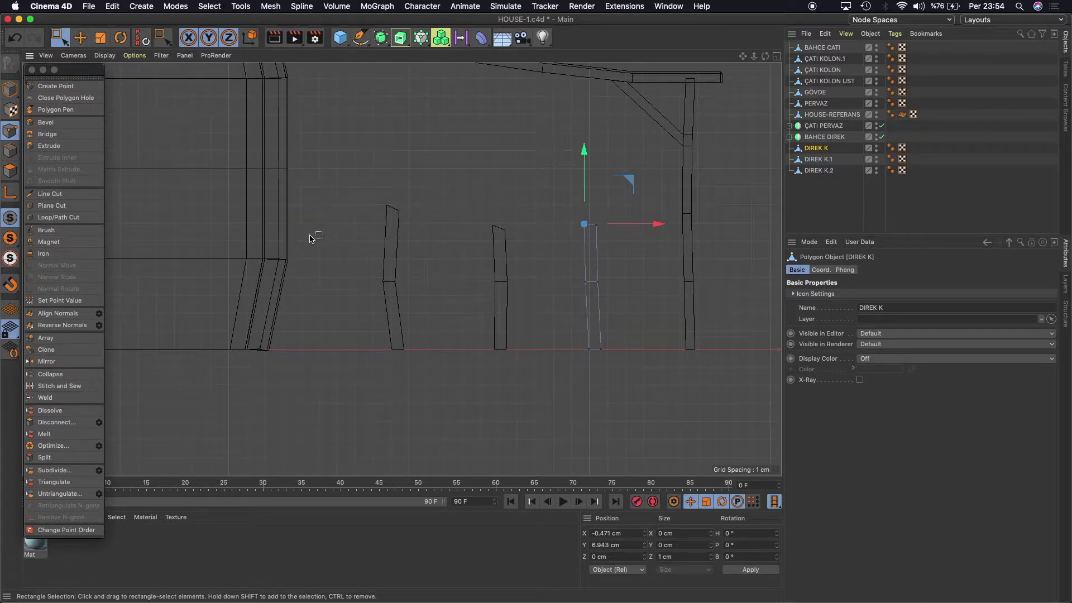
scroll(400, 270, "down", 1)
scroll(399, 271, "down", 3)
scroll(402, 270, "down", 2)
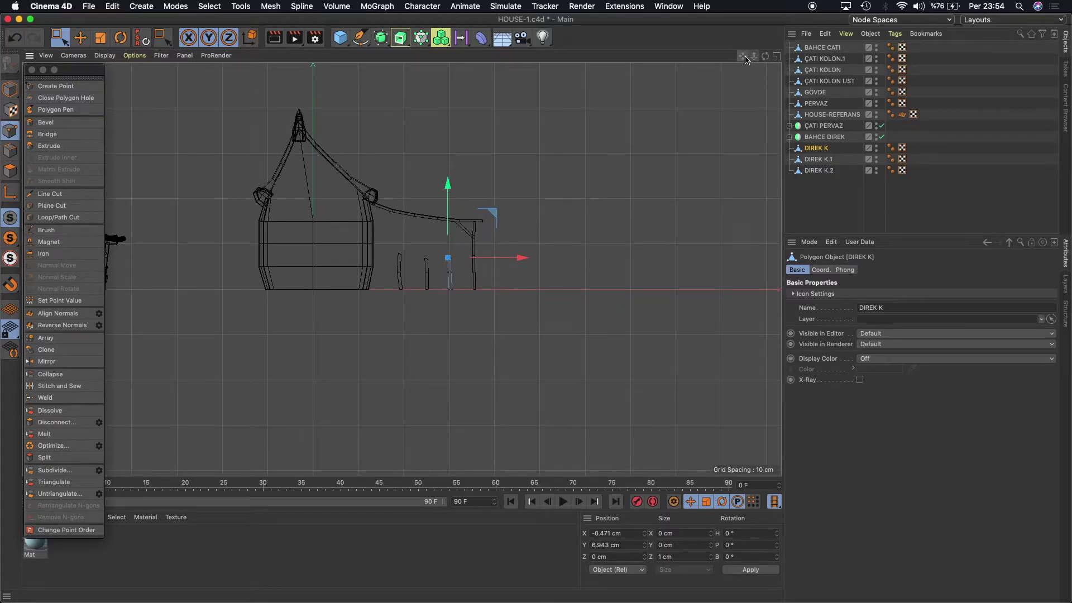
scroll(402, 270, "left", 5)
scroll(401, 270, "right", 2)
scroll(402, 269, "right", 2)
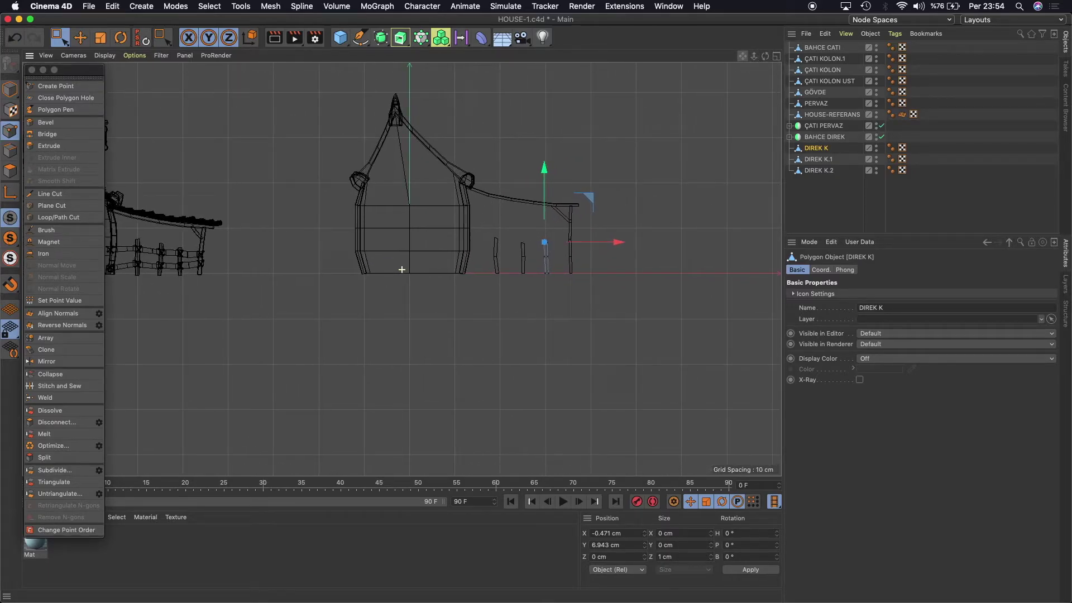
Back in object mode, paste a post copy at the list bottom and name it DIREK Y.
left_click(819, 170)
left_click(10, 90)
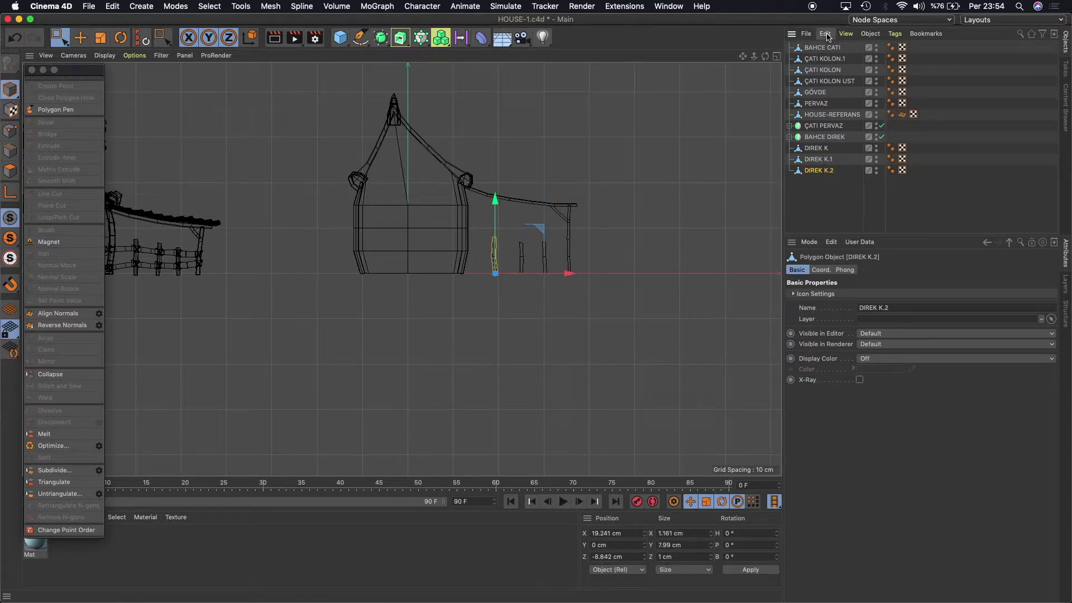
left_click(846, 33)
left_click(851, 93)
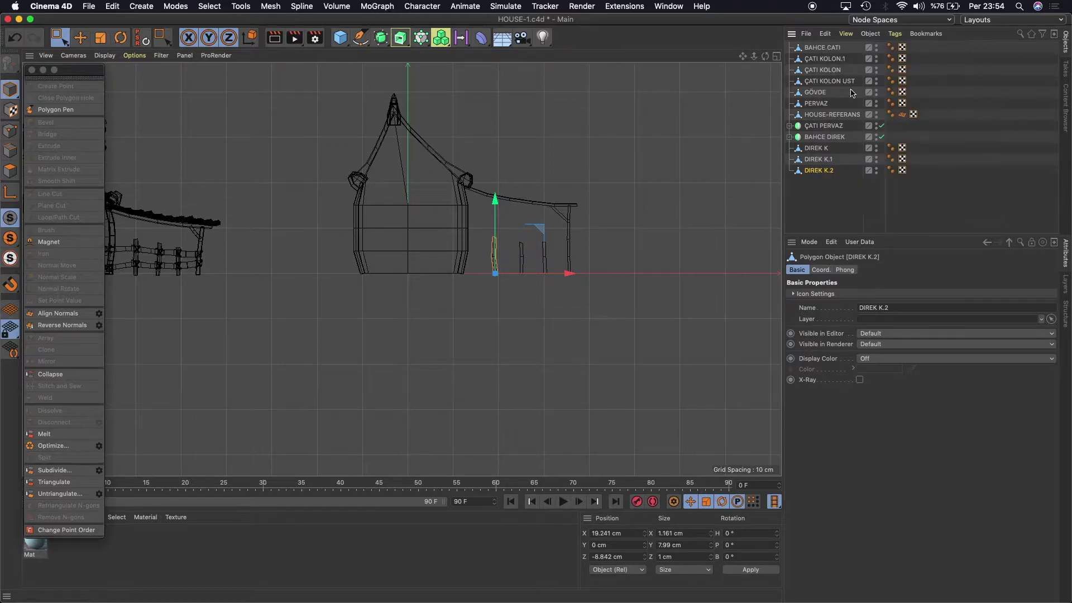
left_click(824, 34)
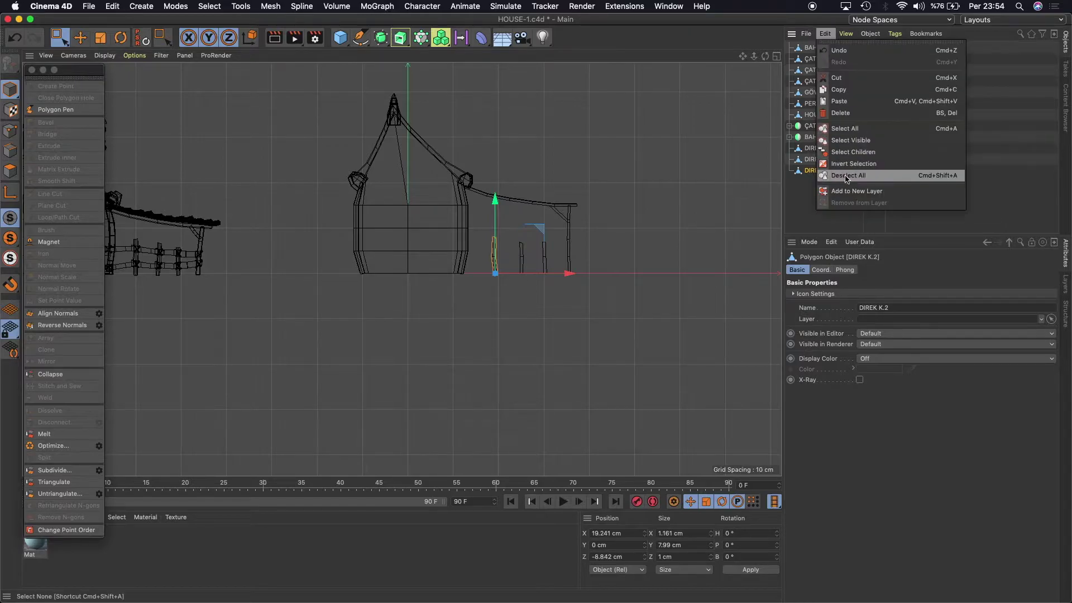
left_click(840, 101)
left_click_drag(811, 47, 832, 215)
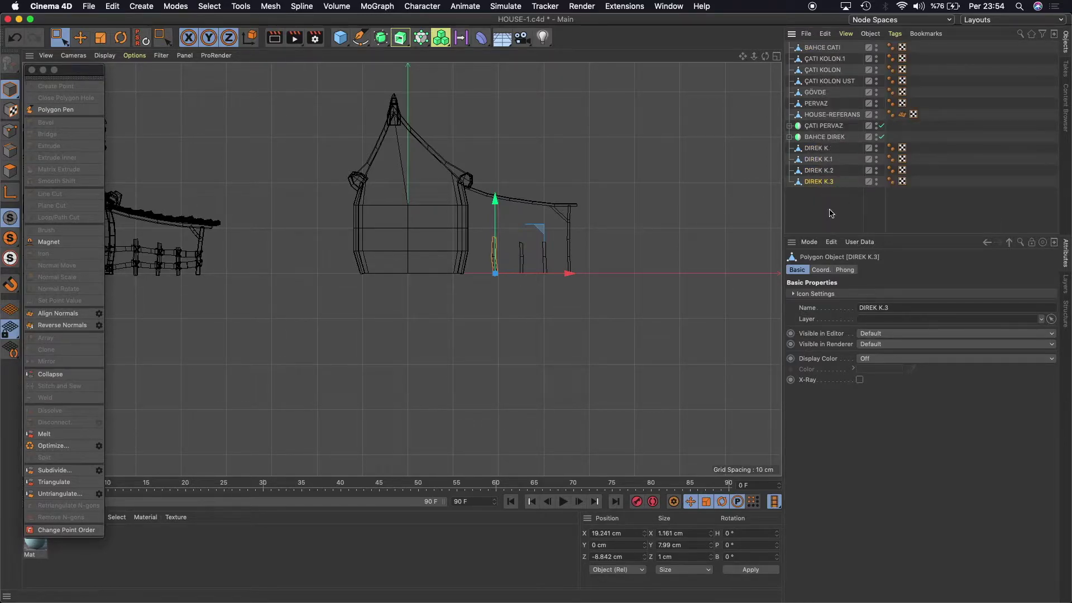
double_click(828, 182)
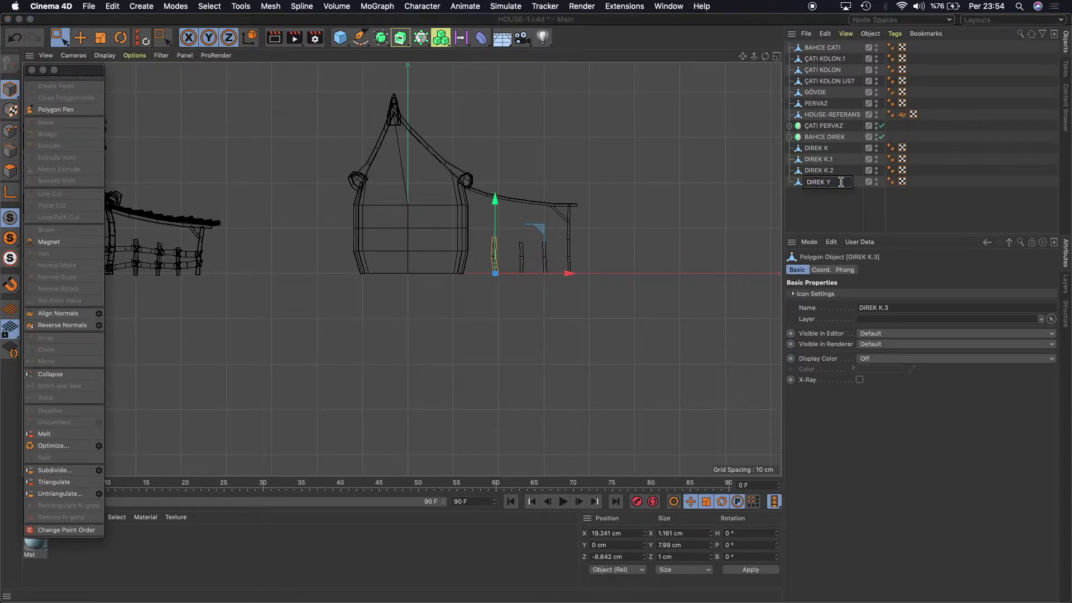
key("Return")
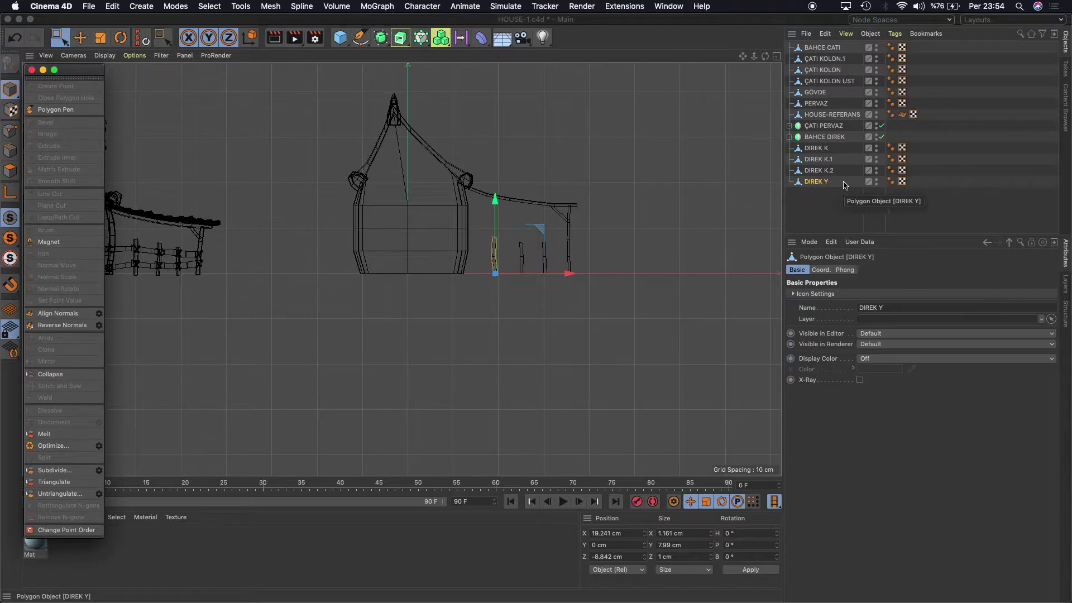
Add a null named DIREKLER, parent the three DIREK K posts under it, and collapse it.
left_click(342, 38)
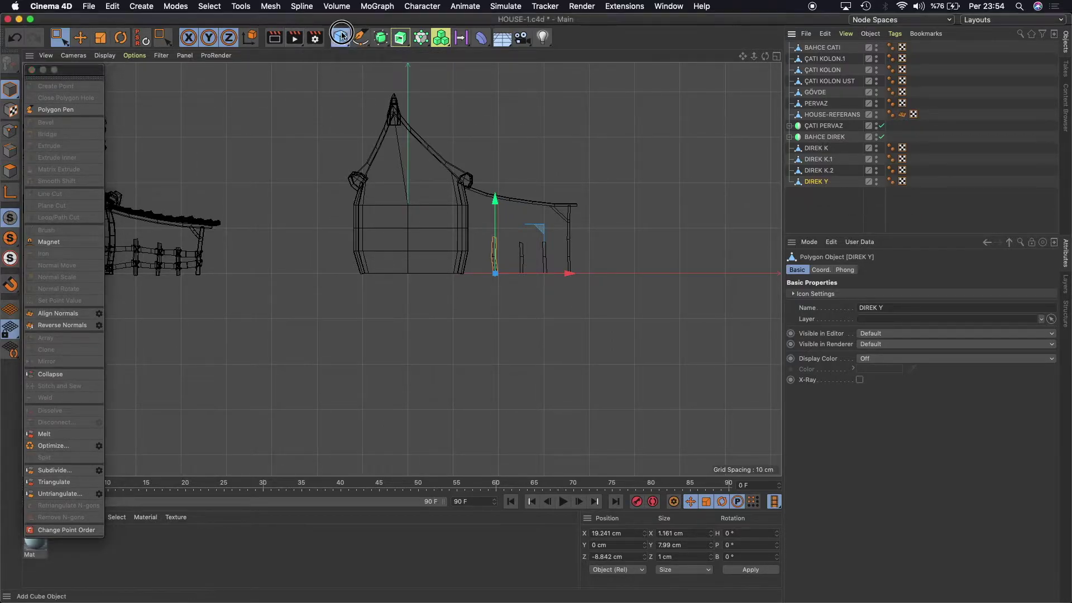
left_click(370, 48)
left_click_drag(813, 50, 817, 157)
double_click(813, 148)
type("DIREKLER")
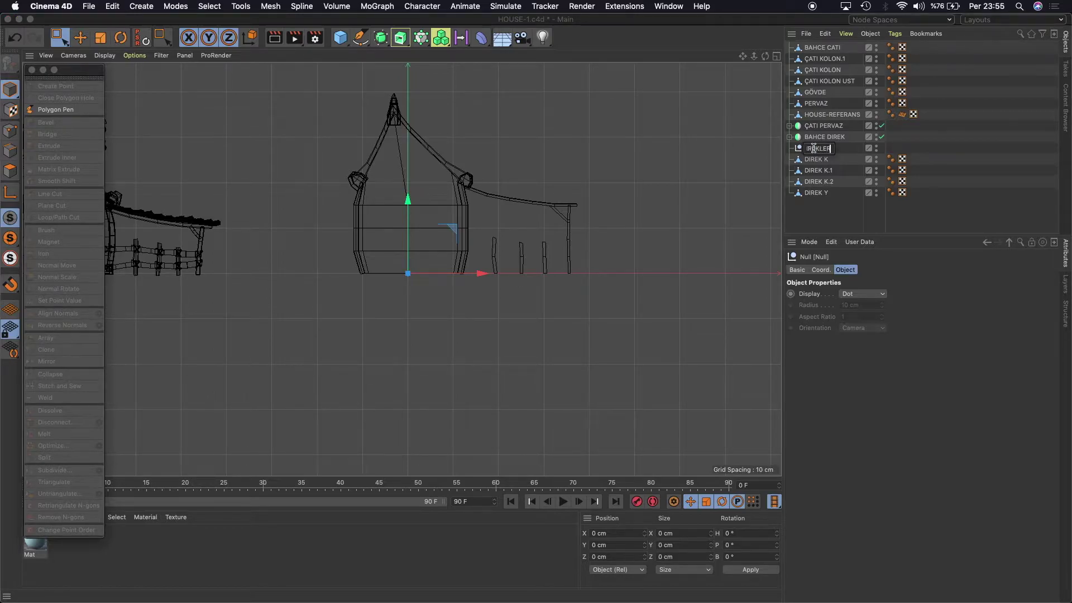
left_click(813, 160)
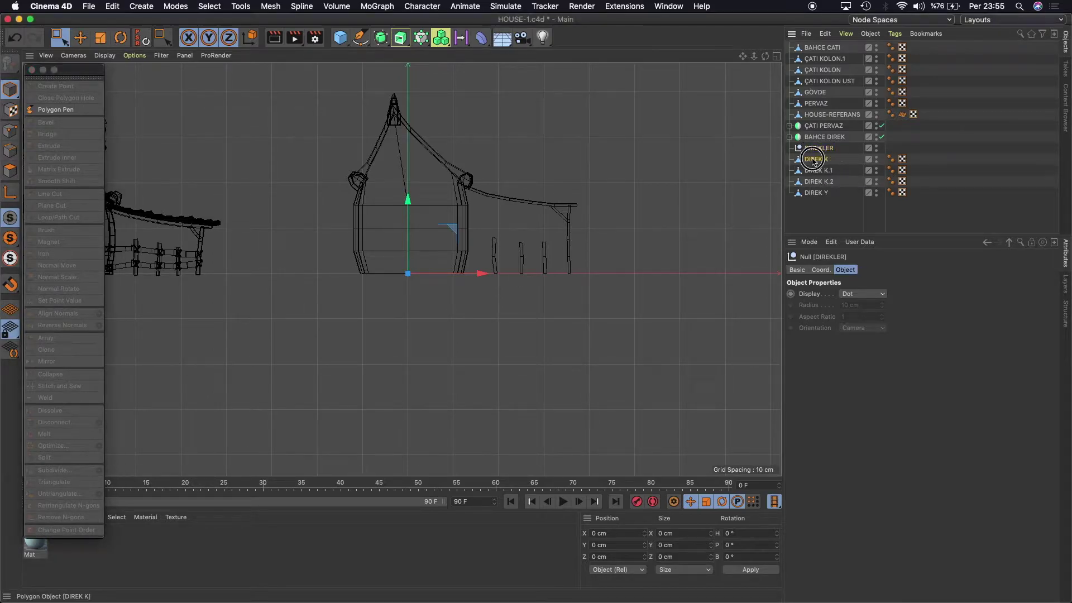
mouse_move(813, 160)
left_mouse_down()
mouse_move(817, 148)
mouse_move(799, 147)
left_mouse_up()
left_click(818, 170)
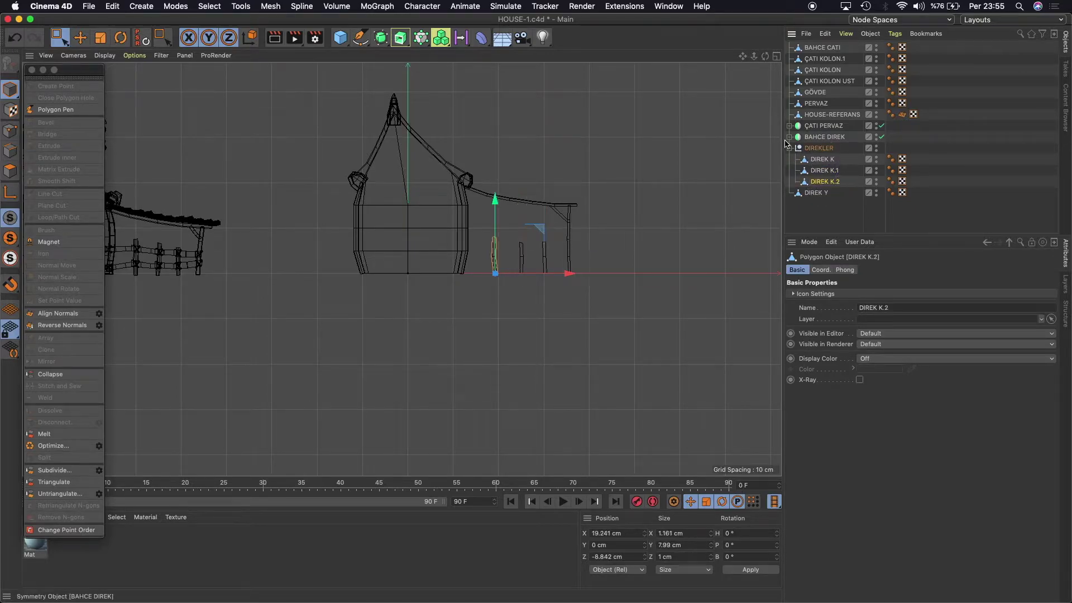
left_click(789, 148)
left_click(815, 160)
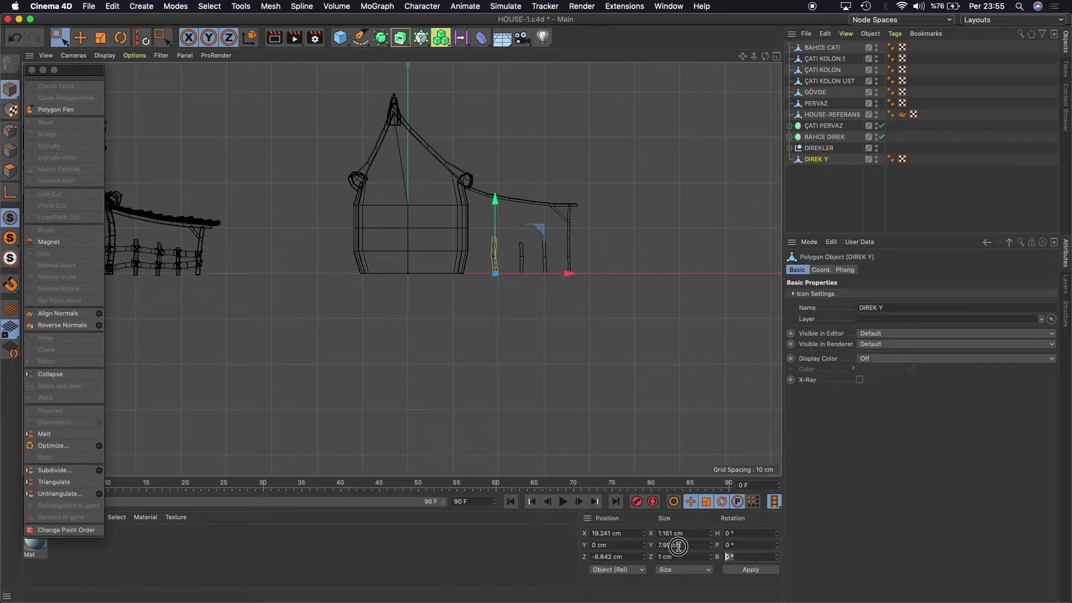
Rotate DIREK Y 90° on B, then try a small lengthwise scale and undo it.
type("90")
key("Return")
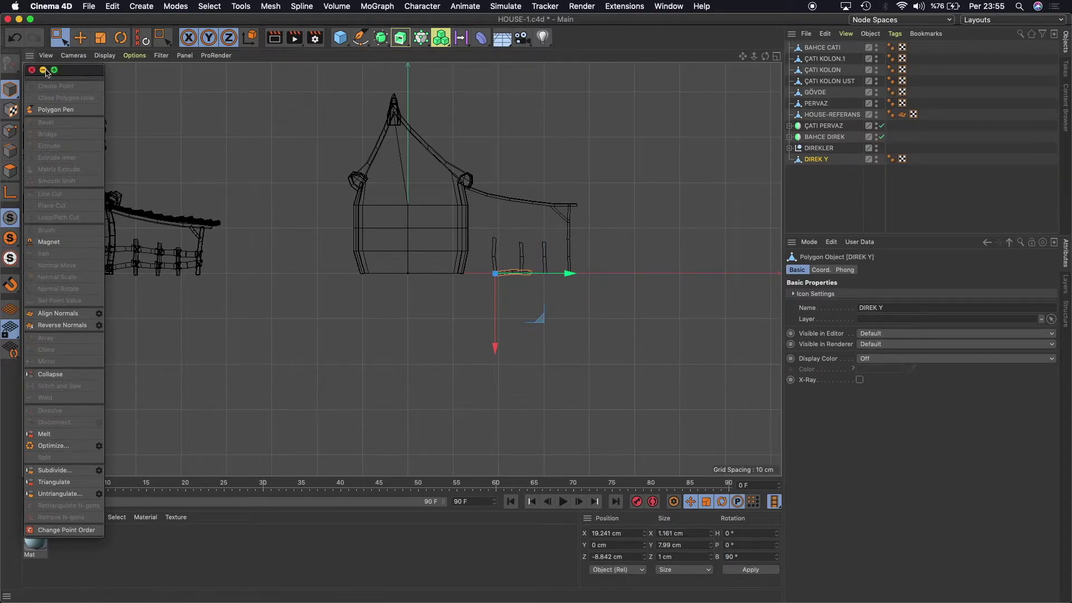
left_click(80, 37)
scroll(484, 273, "up", 2)
scroll(484, 273, "up", 2)
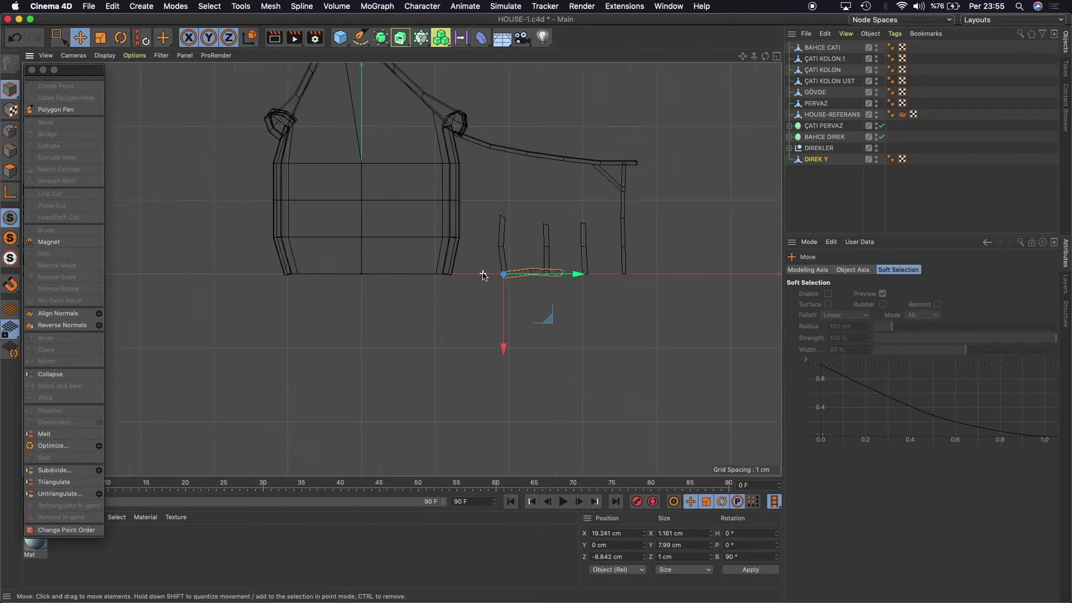
scroll(484, 276, "down", 4)
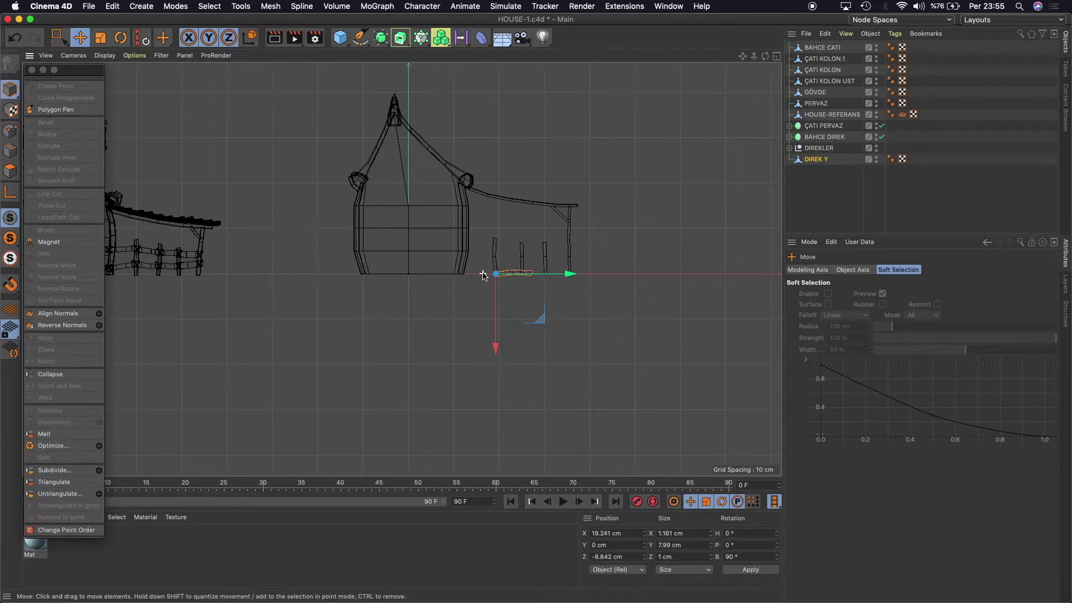
left_click(100, 39)
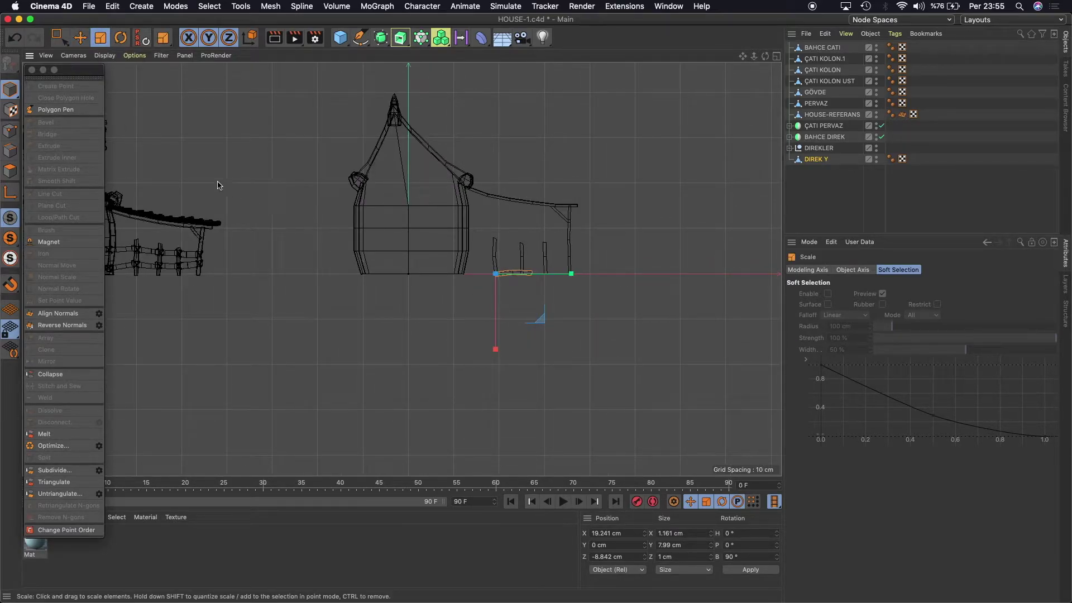
left_click_drag(501, 350, 494, 349)
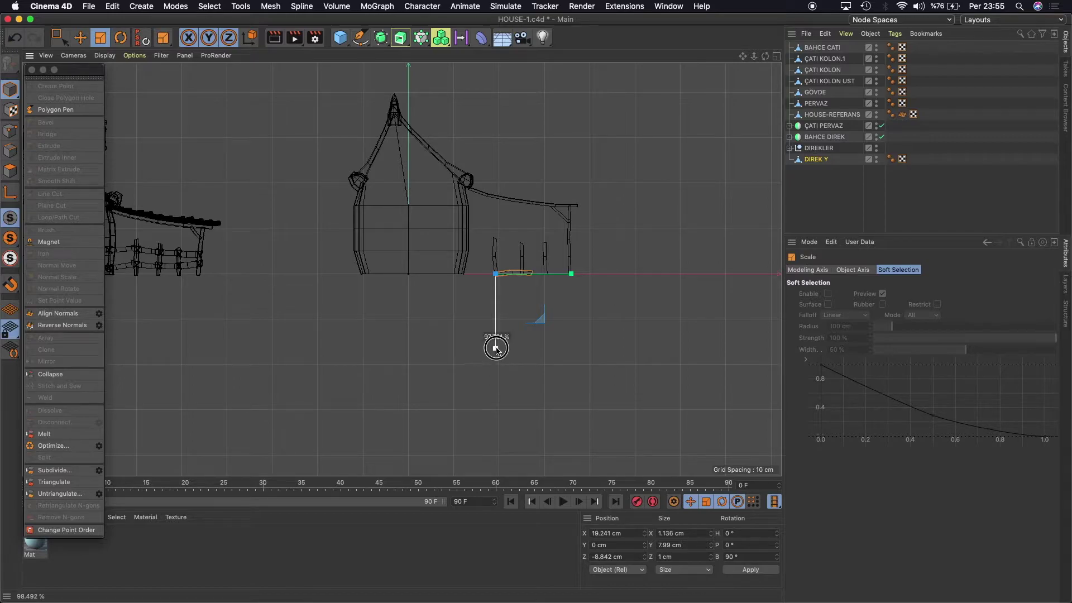
left_click(15, 38)
Rearrange the viewports, maximise the perspective view and frame the houses.
left_click(10, 131)
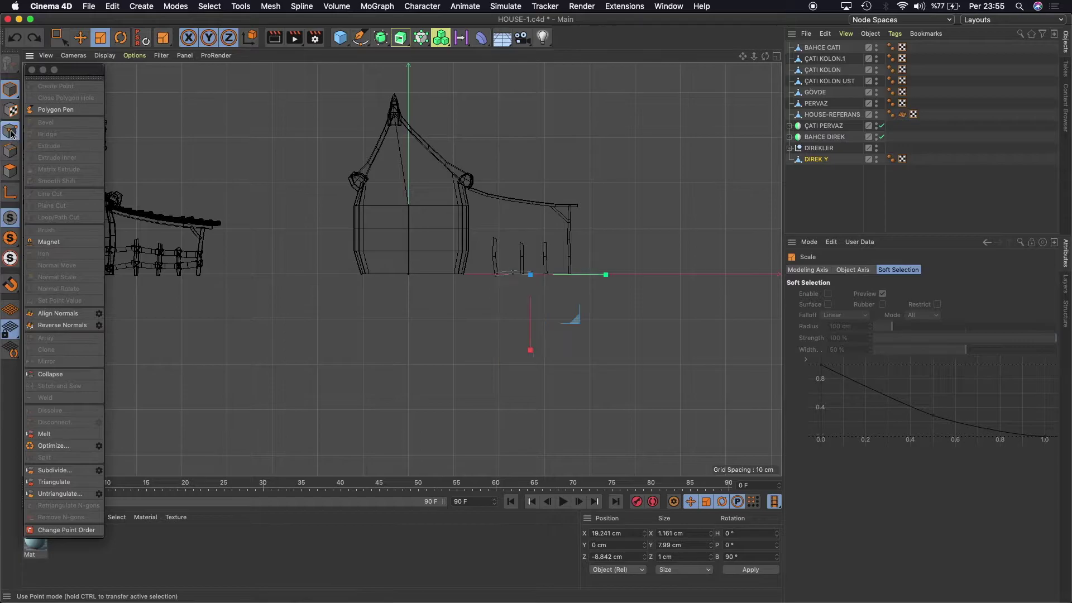
left_click(776, 58)
left_click(396, 56)
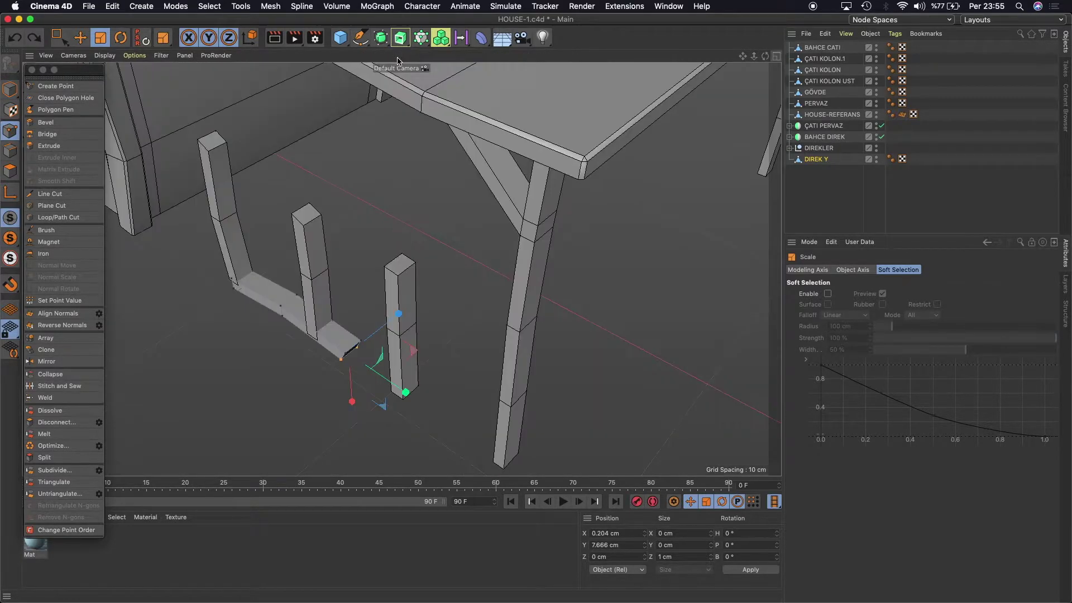
scroll(456, 163, "down", 5)
scroll(457, 163, "down", 3)
scroll(456, 163, "down", 2)
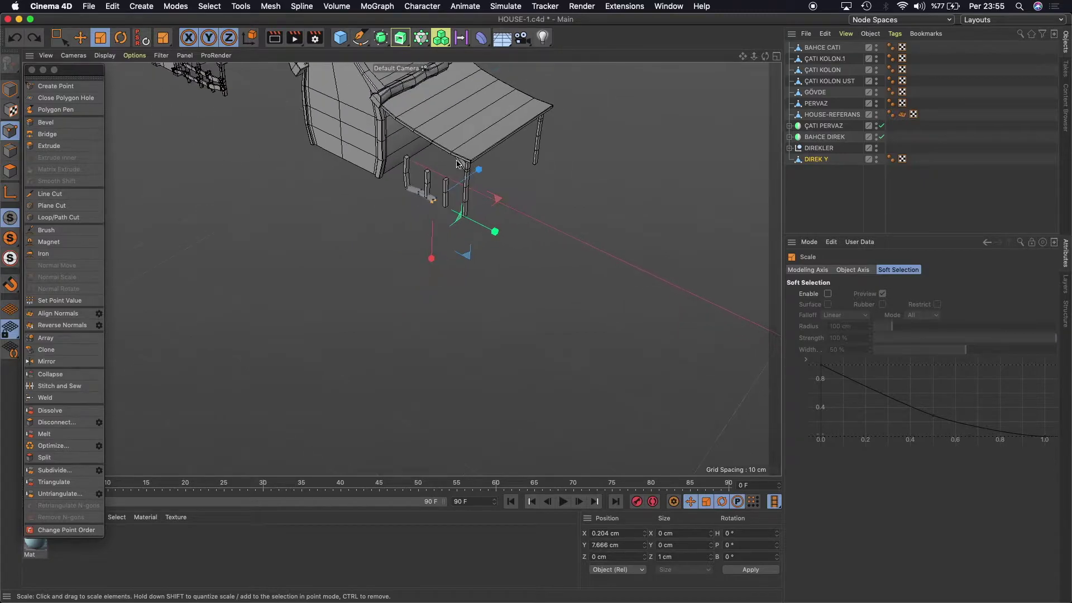
left_click_drag(740, 60, 401, 269)
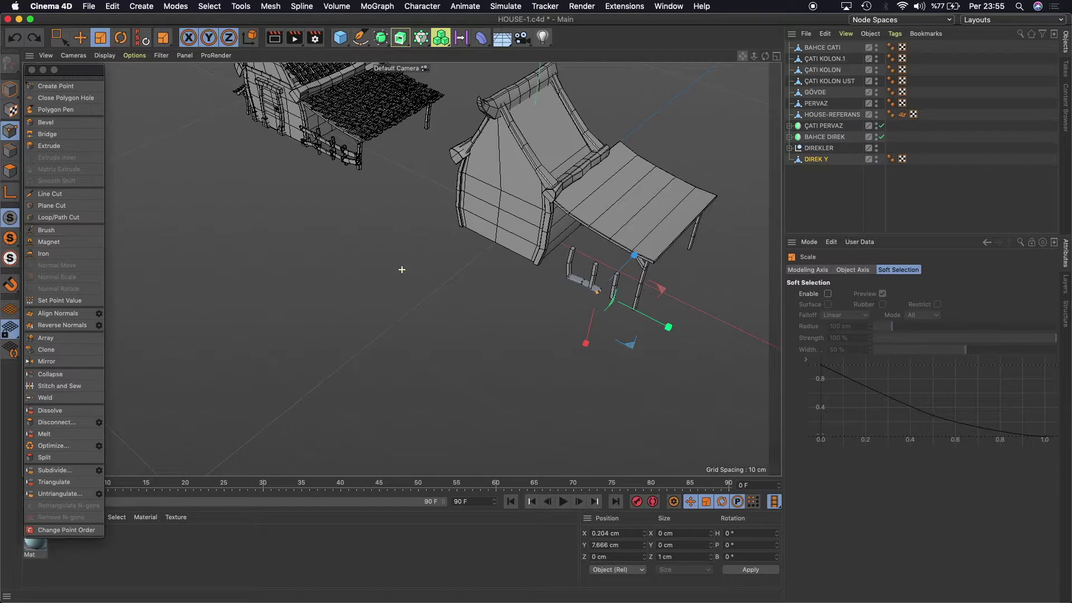
mouse_move(402, 270)
left_mouse_down()
mouse_move(731, 66)
mouse_move(401, 269)
mouse_move(743, 84)
left_mouse_up()
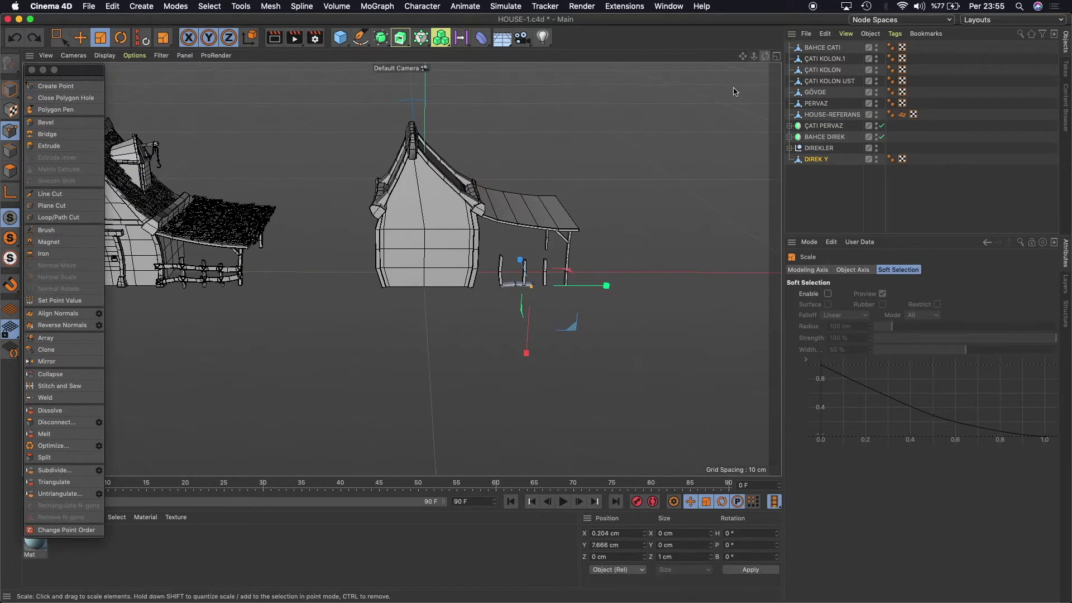
scroll(179, 277, "up", 5)
scroll(267, 285, "up", 3)
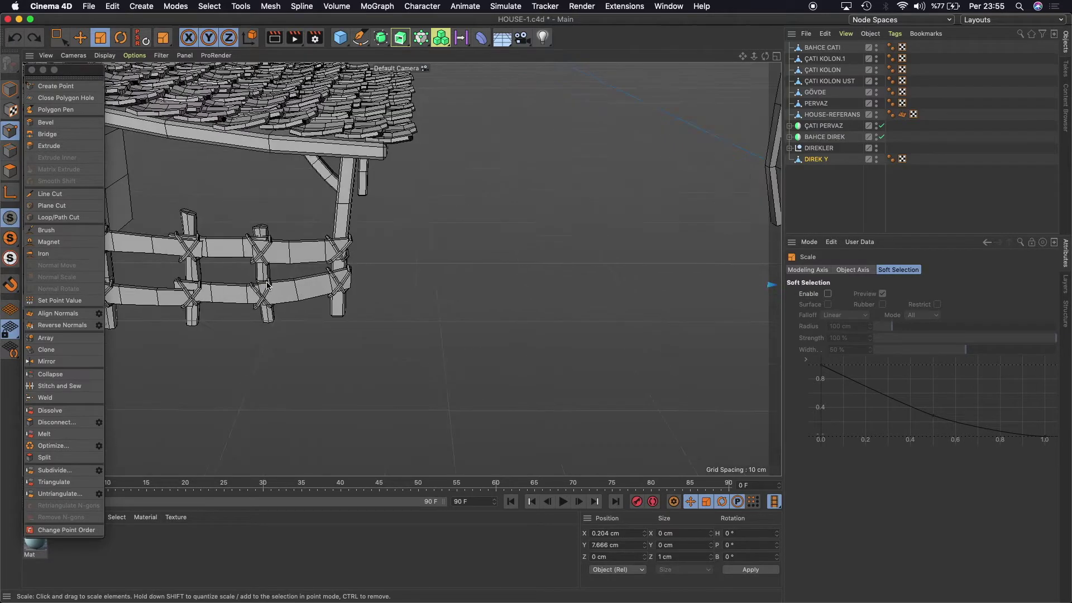
scroll(267, 285, "up", 3)
scroll(267, 285, "down", 2)
scroll(335, 268, "down", 4)
scroll(436, 245, "down", 4)
scroll(509, 234, "down", 2)
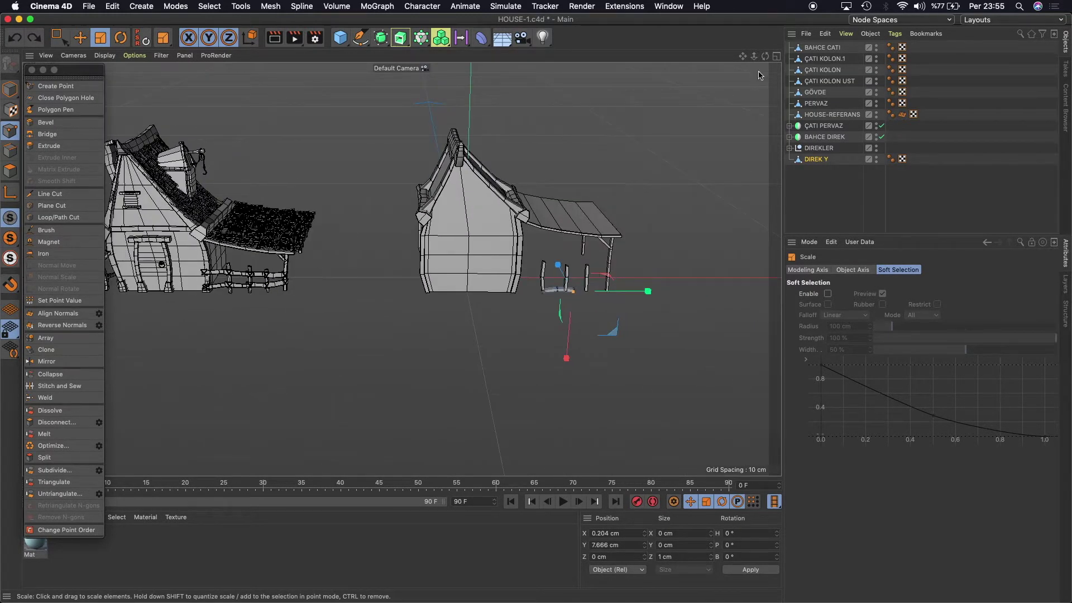
scroll(399, 270, "down", 3)
In object mode, rotate the plank 90° on P so it lies horizontally at the posts.
left_click(10, 89)
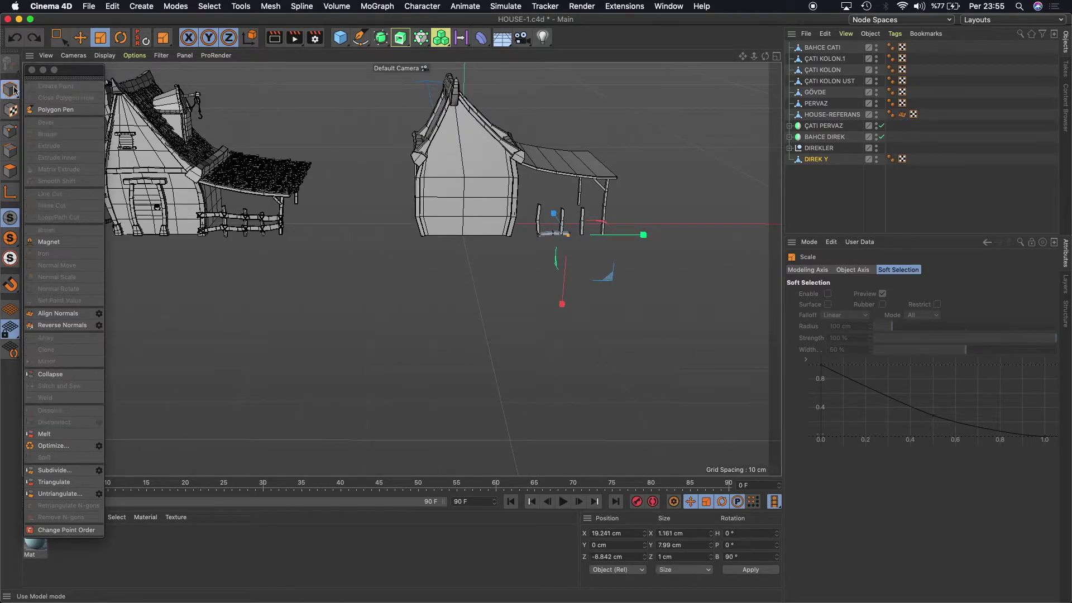
left_click(80, 37)
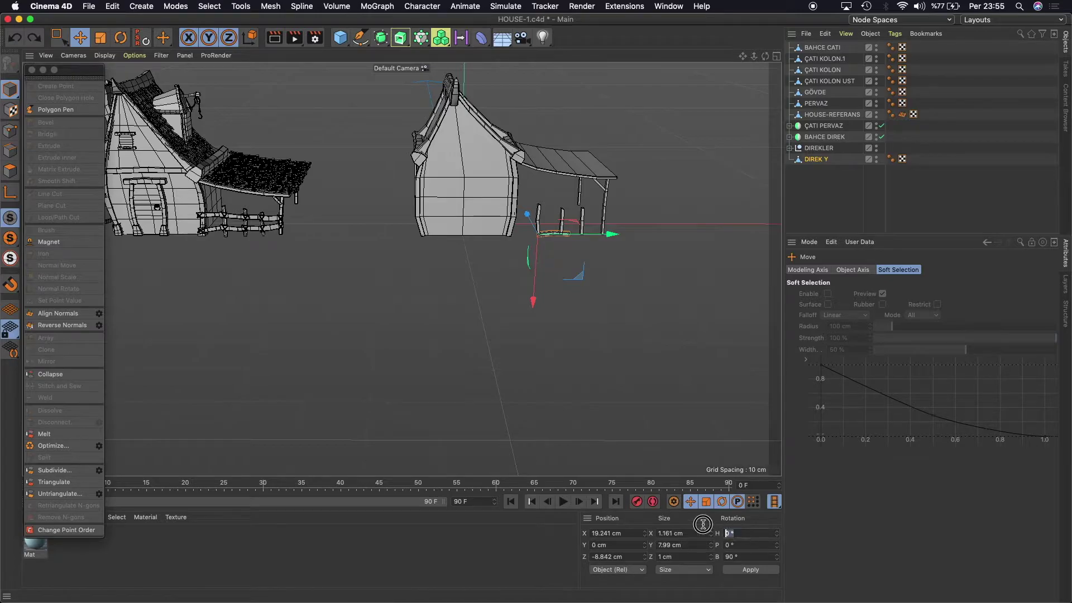
type("90")
key("Return")
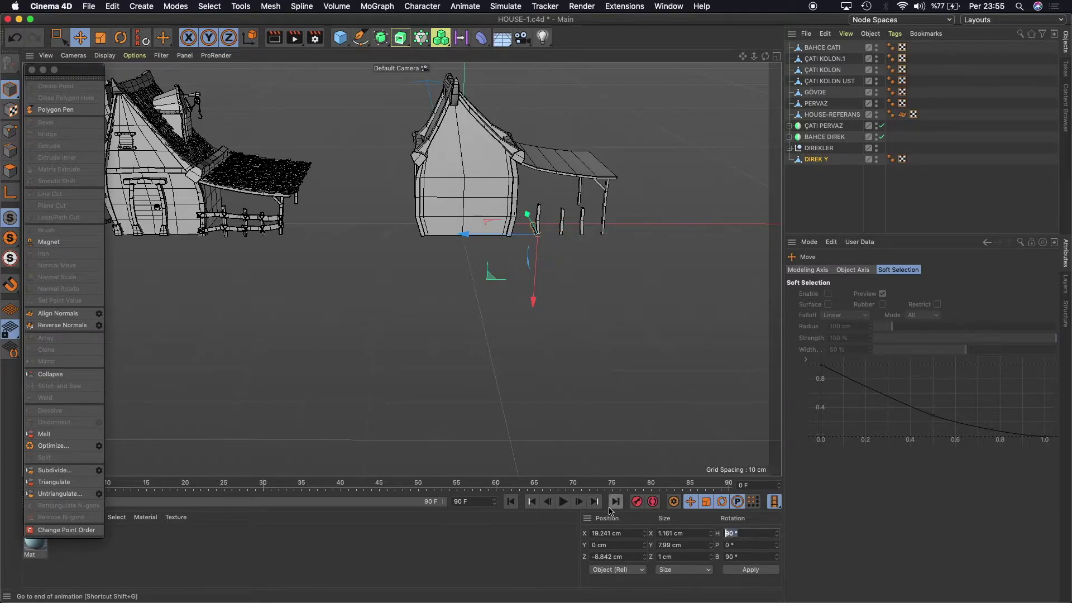
key("Return")
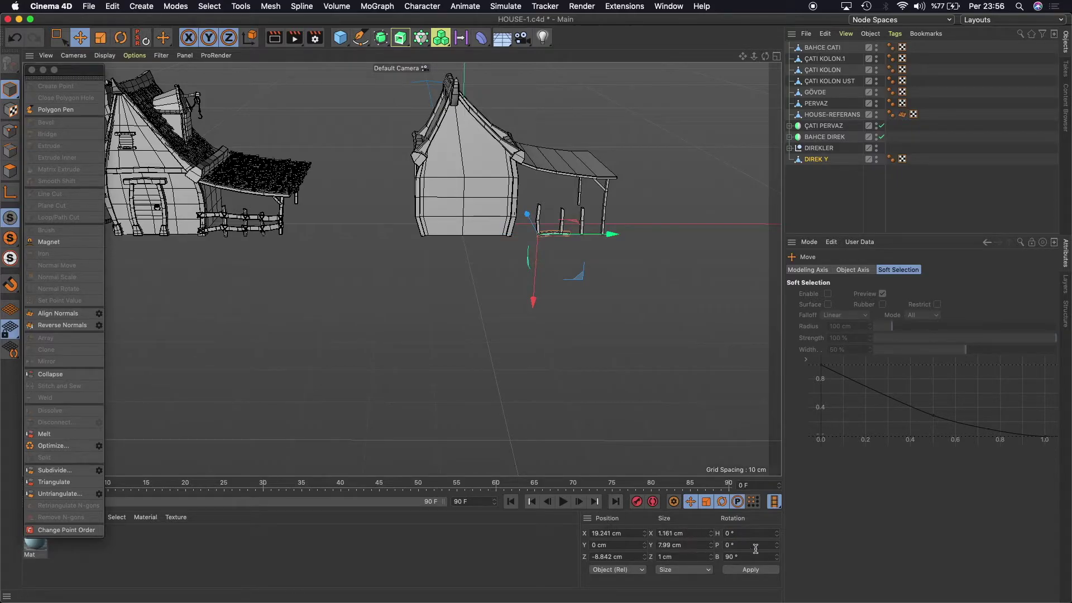
type("90")
key("Return")
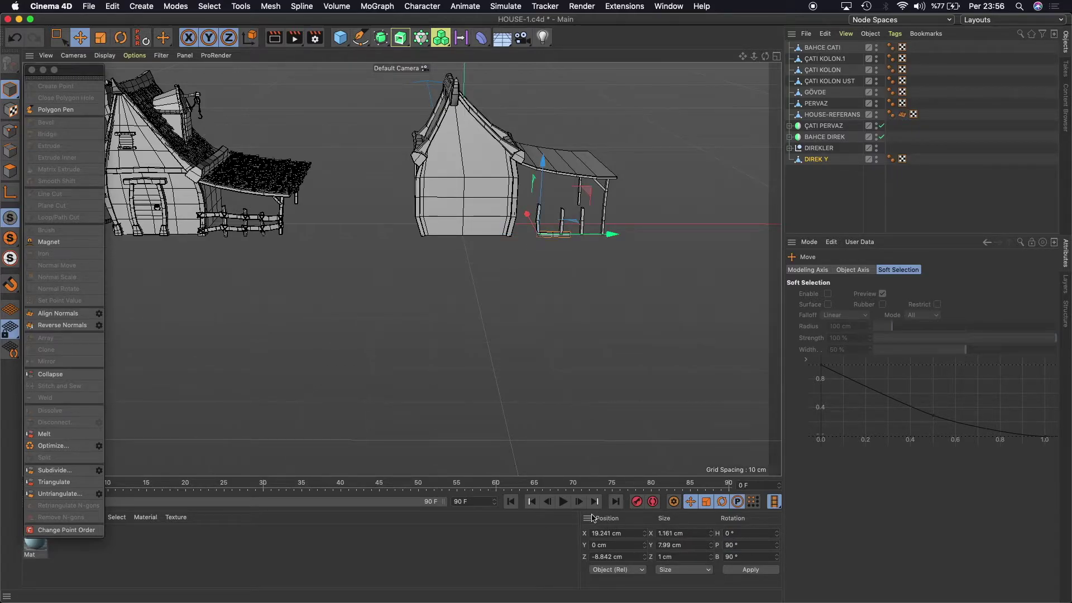
scroll(555, 270, "up", 3)
scroll(556, 269, "up", 3)
scroll(556, 267, "up", 5)
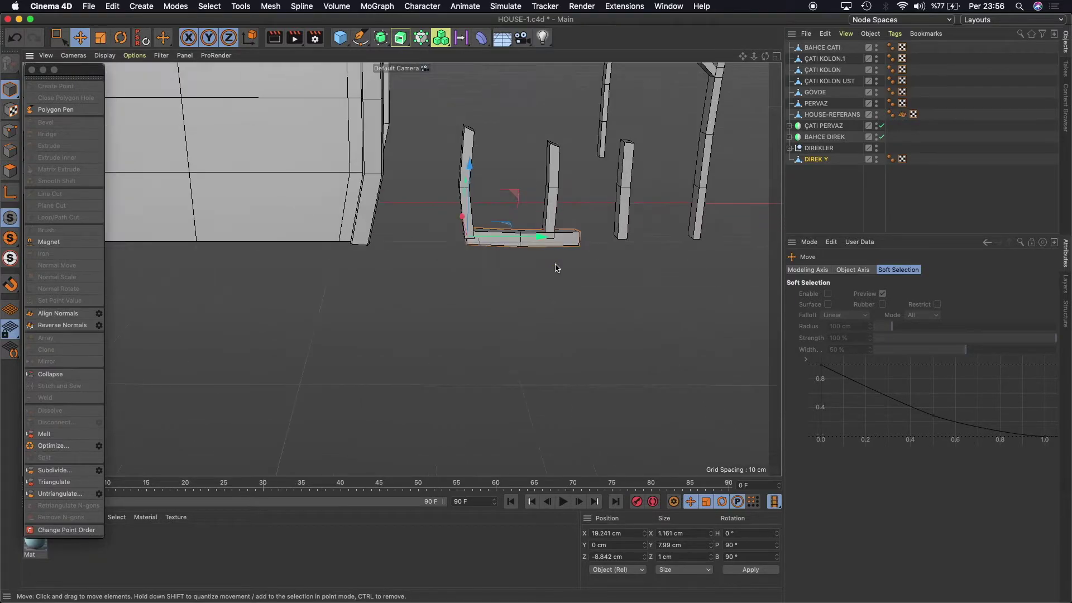
left_click_drag(765, 57, 743, 89)
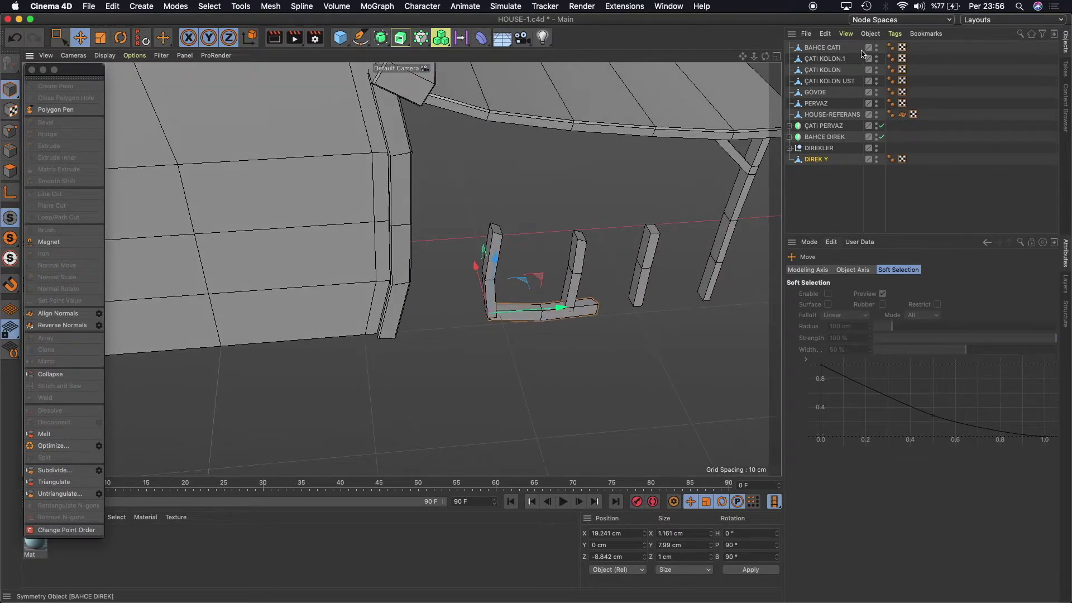
Set DIREK Y's size to X 0.5 cm with Z kept at 1 cm.
left_click(819, 159)
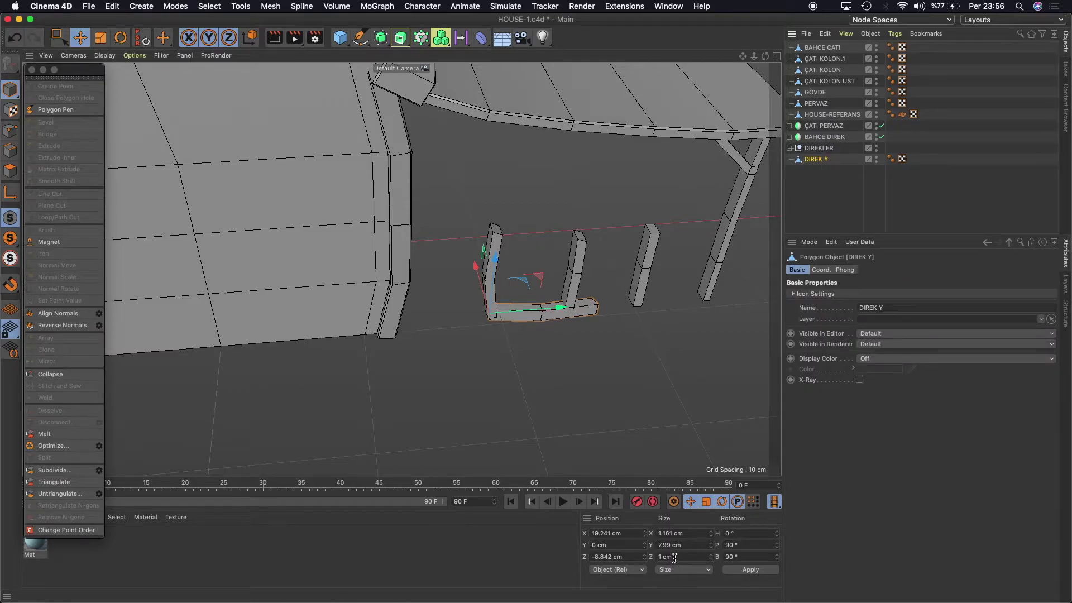
type("0.2")
key("Return")
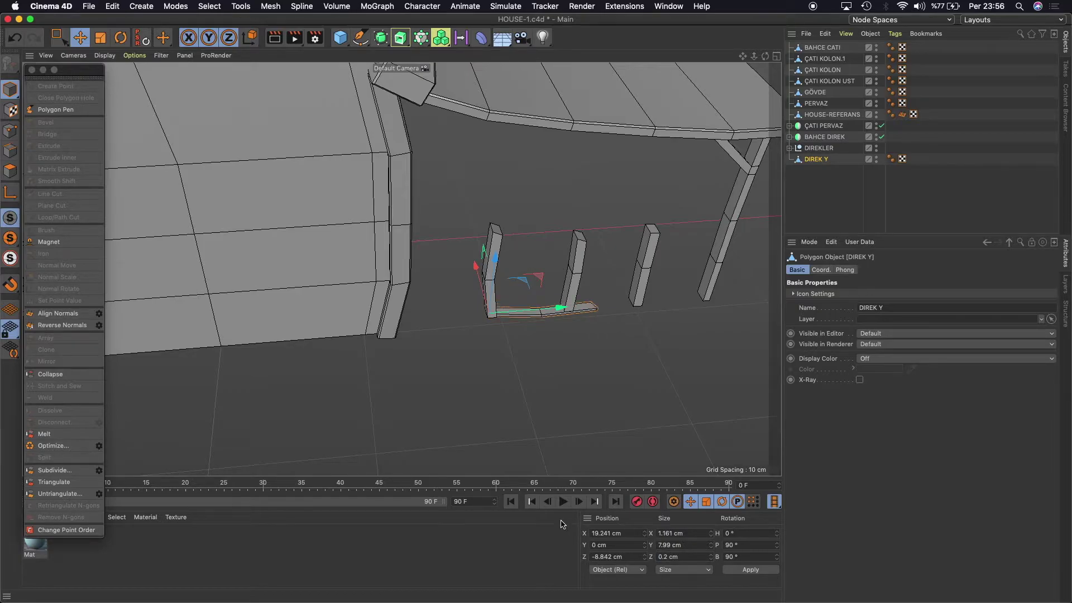
left_click(685, 557)
type("1")
key("Return")
left_click(685, 532)
type(".5")
key("Return")
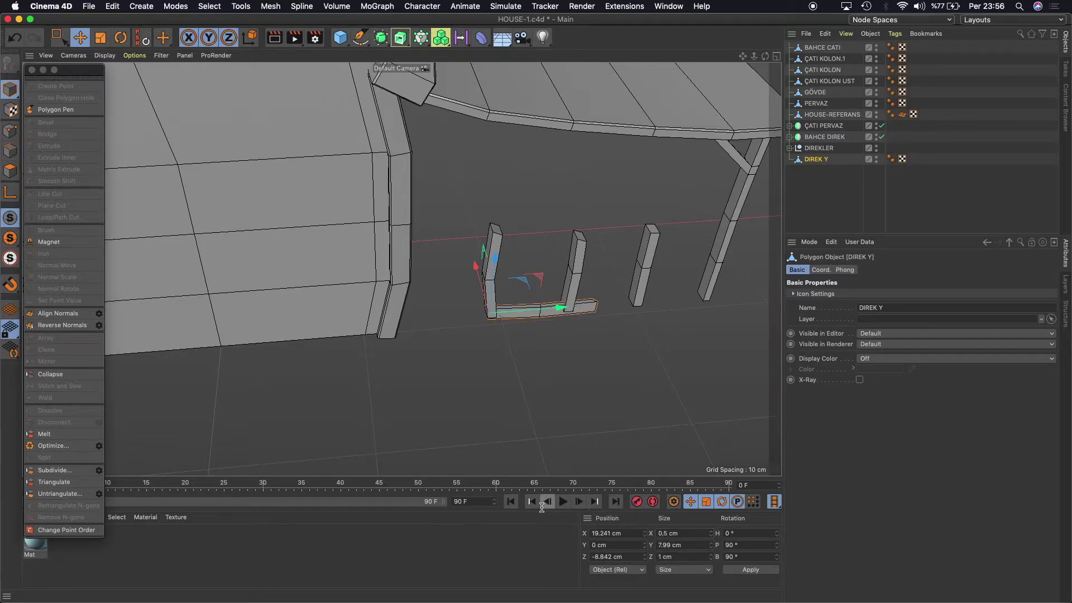
Slide the DIREK Y rail right along X toward the two right-hand fence posts.
mouse_move(765, 56)
left_mouse_down()
mouse_move(401, 269)
mouse_move(744, 58)
mouse_move(761, 60)
mouse_move(465, 283)
mouse_move(465, 240)
left_mouse_up()
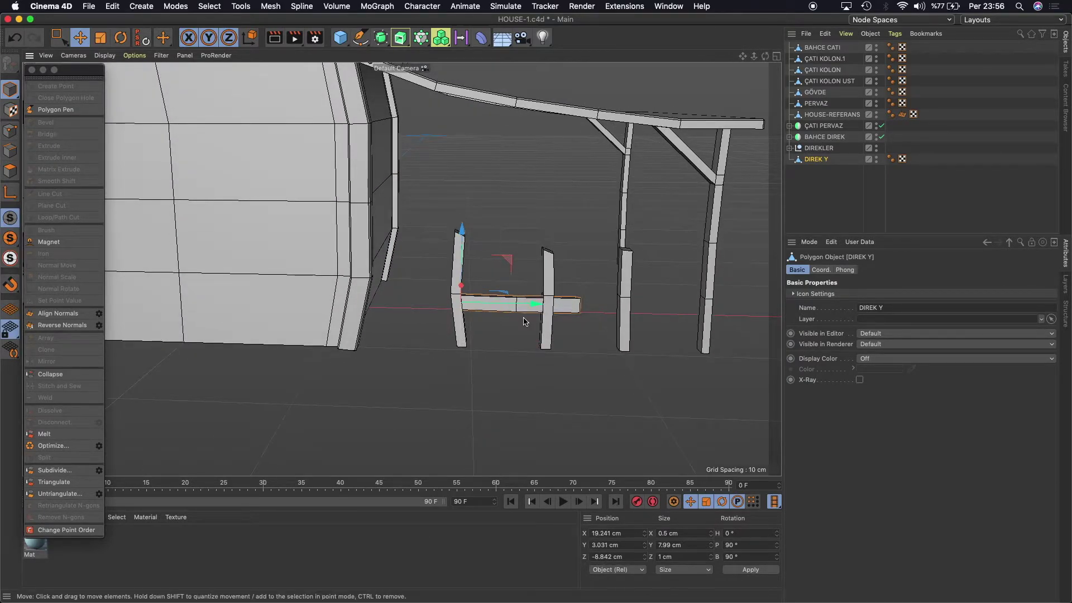
left_click_drag(540, 305, 692, 309)
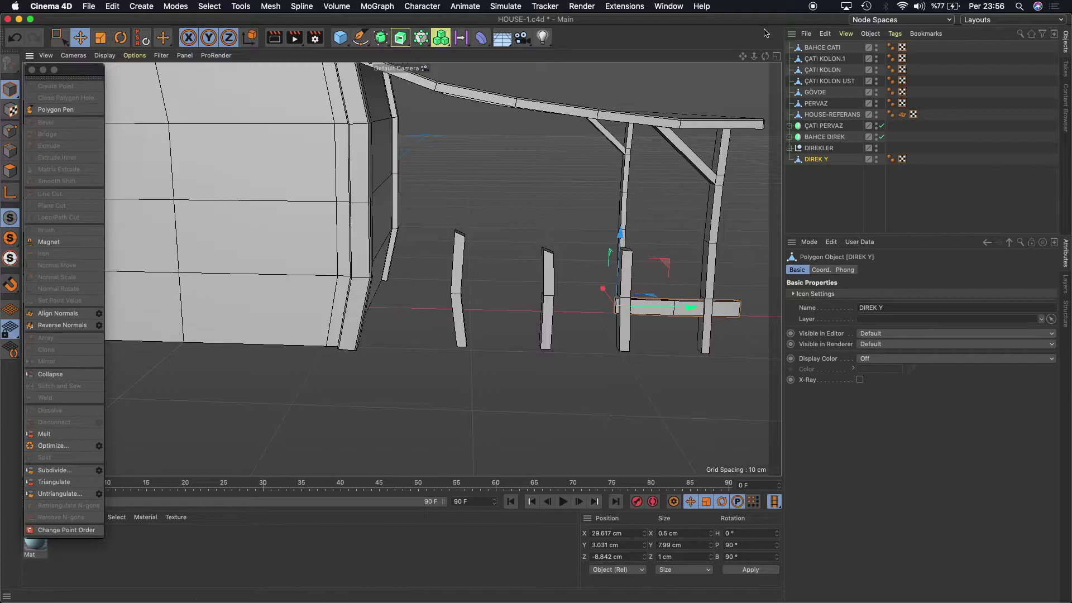
mouse_move(743, 55)
left_mouse_down()
mouse_move(749, 63)
mouse_move(402, 270)
left_mouse_up()
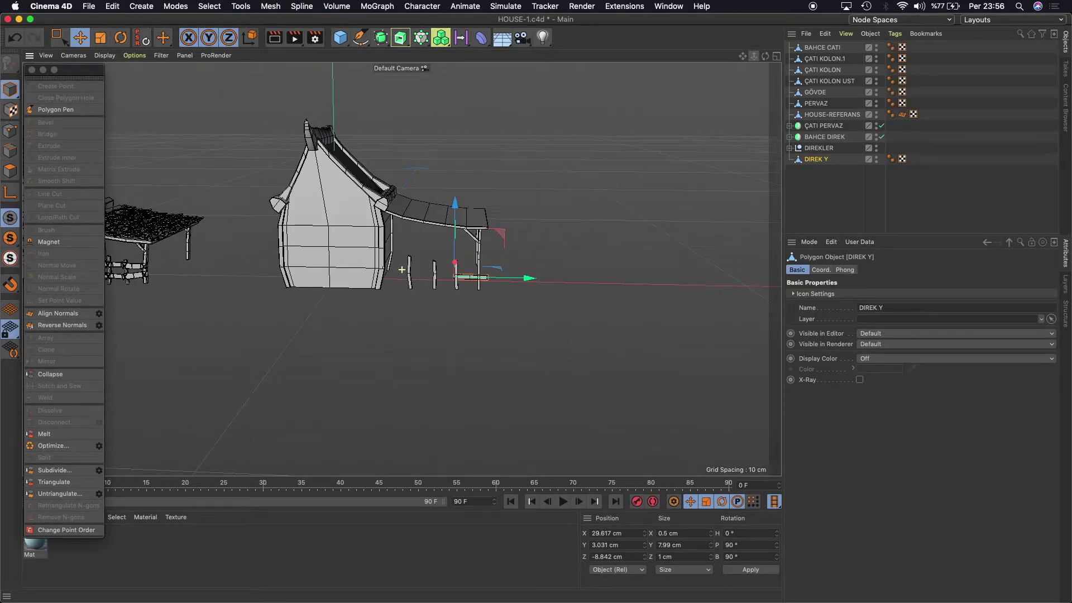
scroll(402, 269, "up", 3)
scroll(402, 270, "up", 3)
scroll(402, 270, "up", 2)
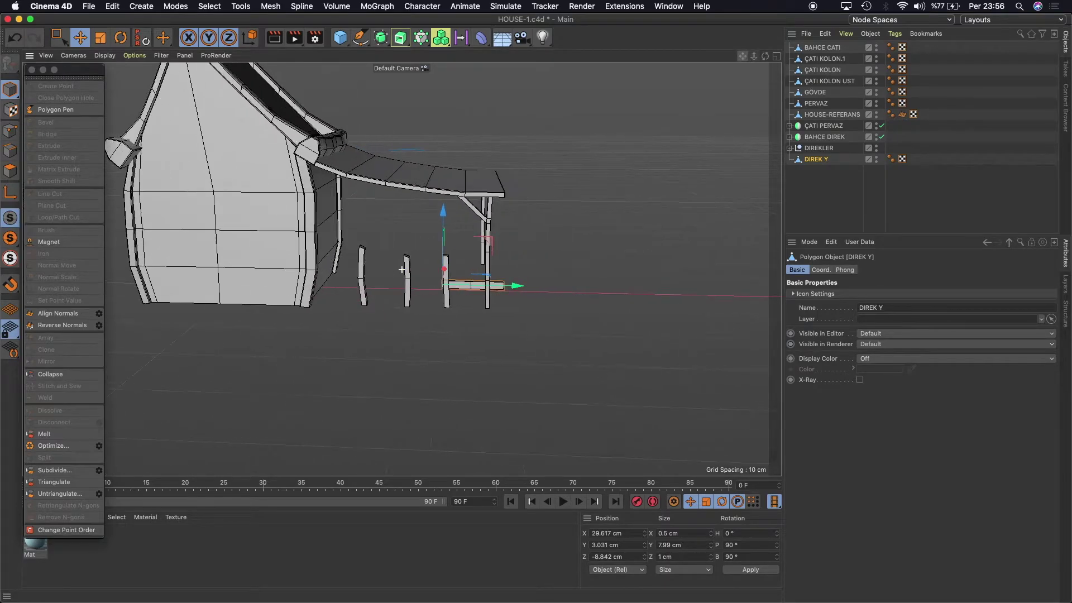
Raise DIREK Y to Y 5.5 cm and shift it back to Z -9.492 cm onto the posts.
left_click_drag(436, 215, 438, 201)
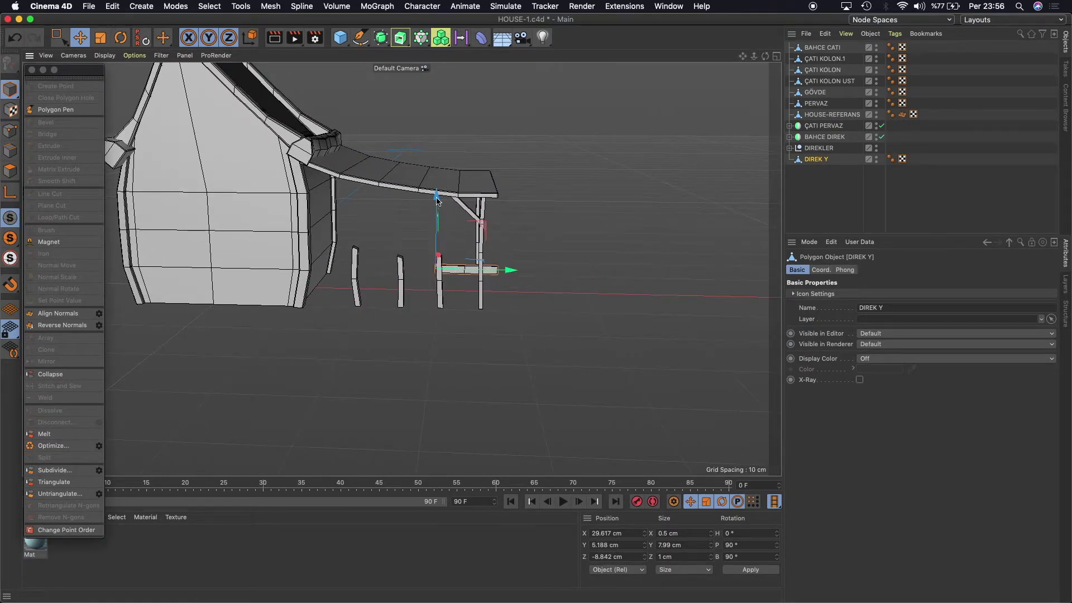
scroll(437, 201, "up", 2)
scroll(438, 201, "up", 2)
scroll(438, 201, "up", 2)
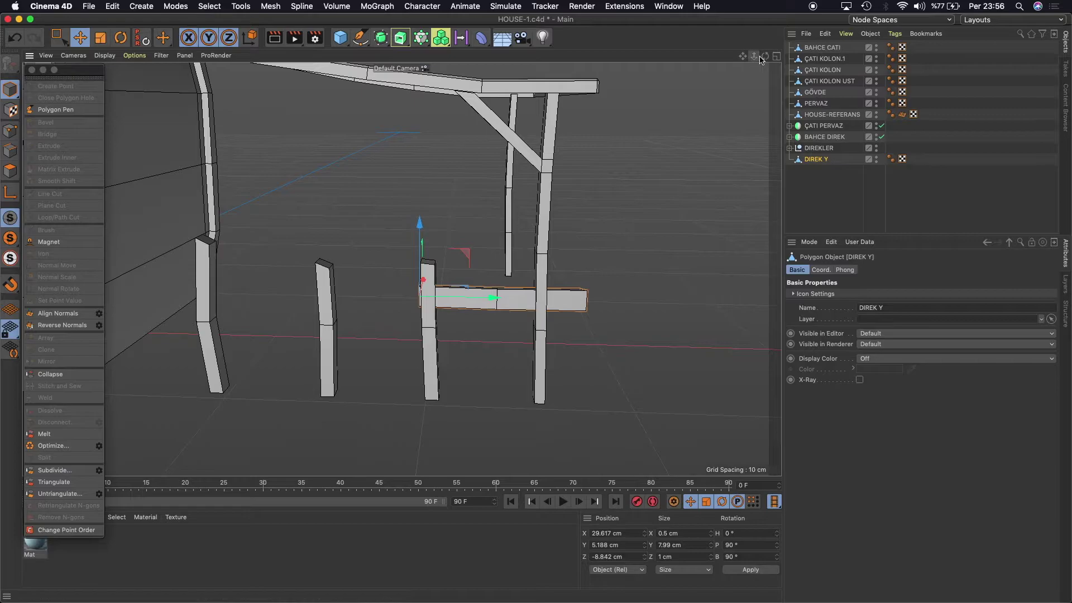
left_click_drag(760, 59, 698, 100)
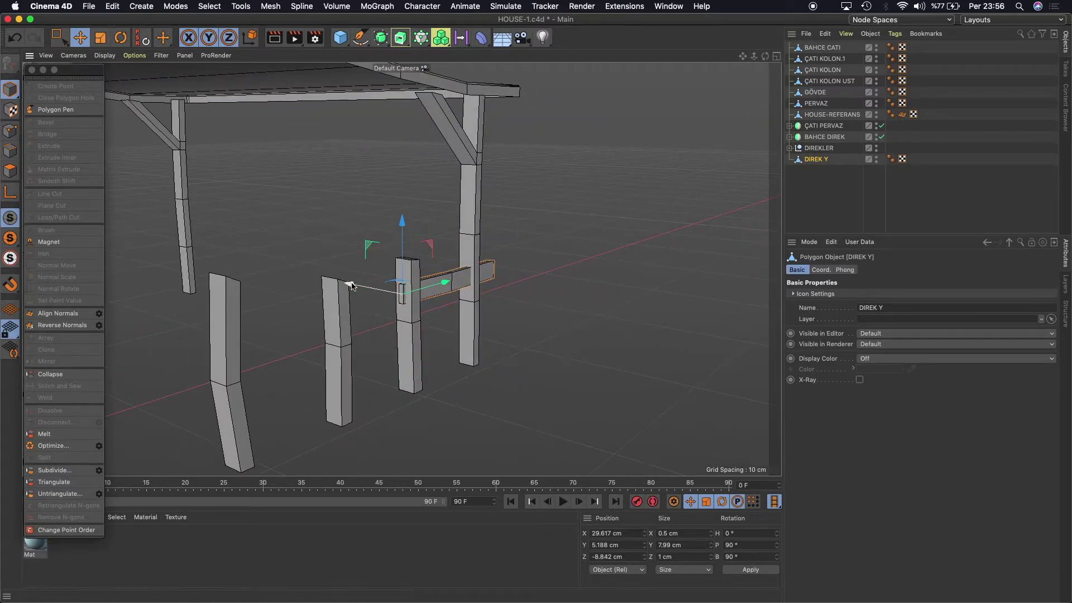
left_click_drag(351, 286, 360, 288)
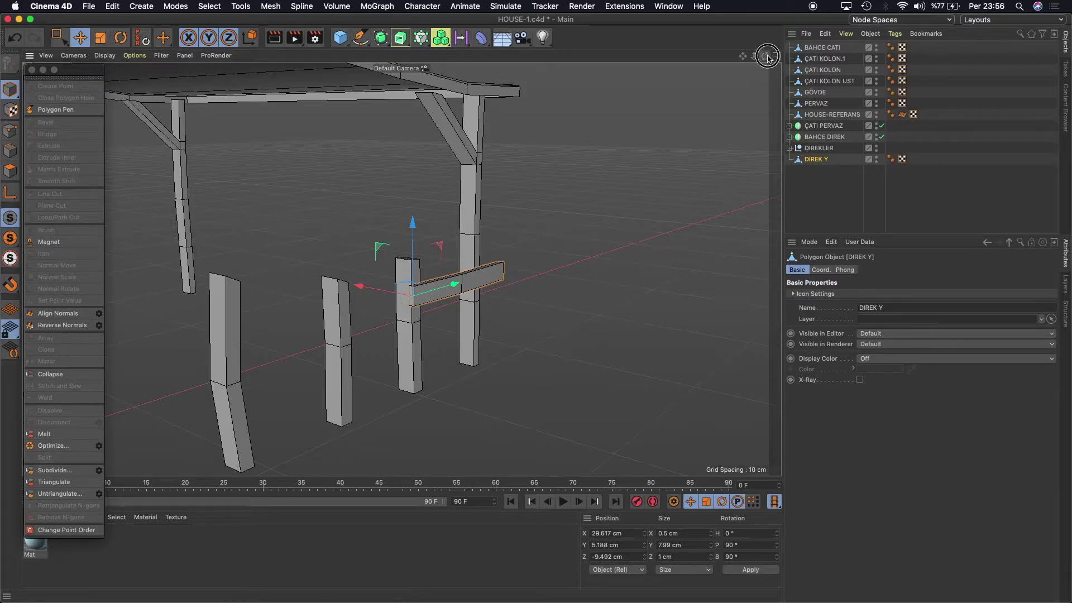
left_click_drag(767, 58, 321, 335)
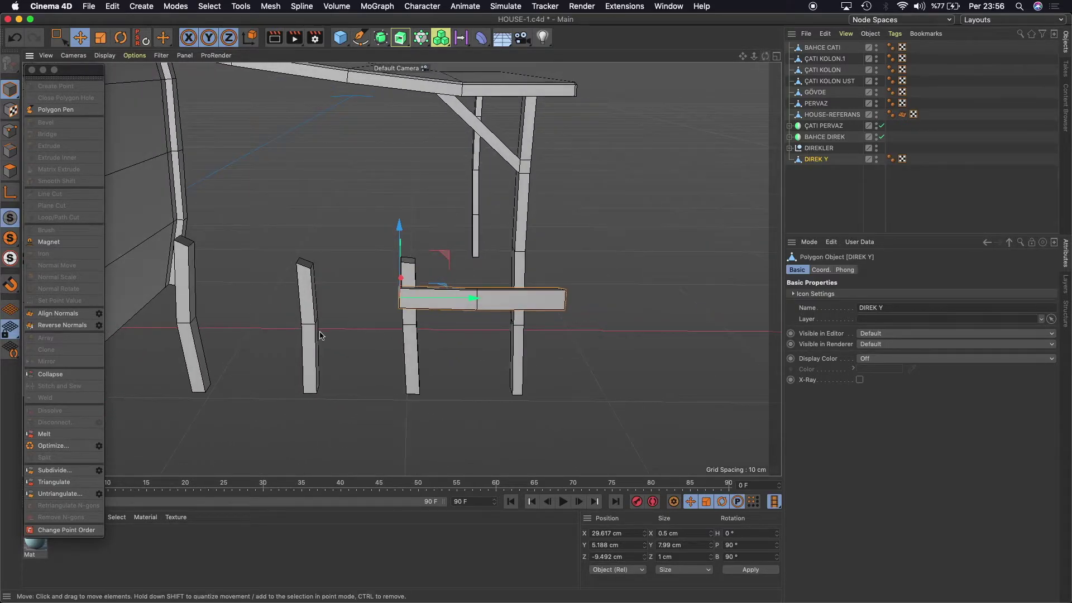
left_click_drag(411, 226, 410, 219)
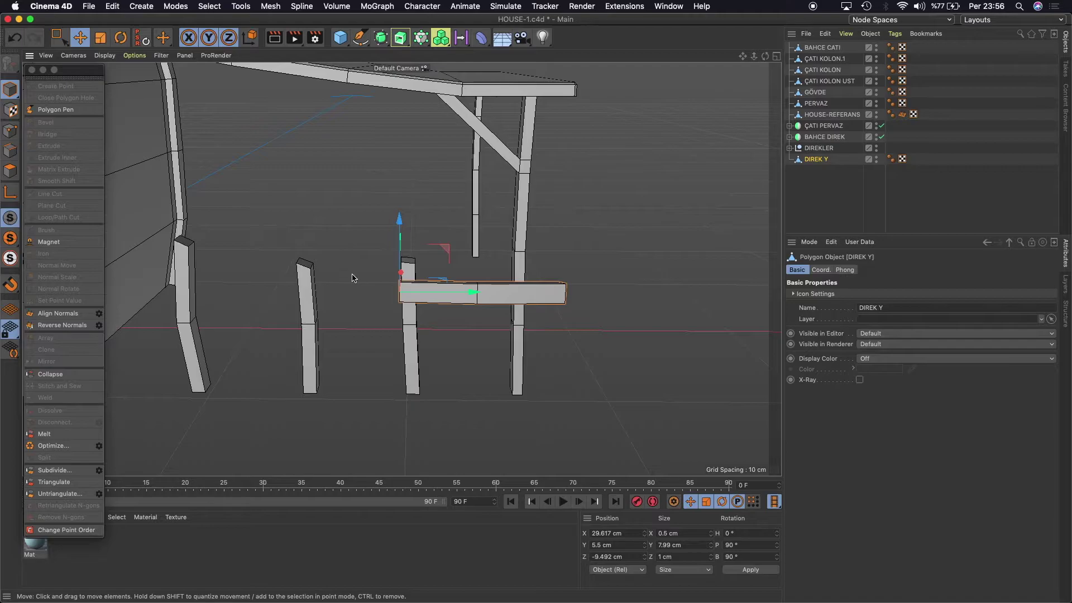
left_click(10, 130)
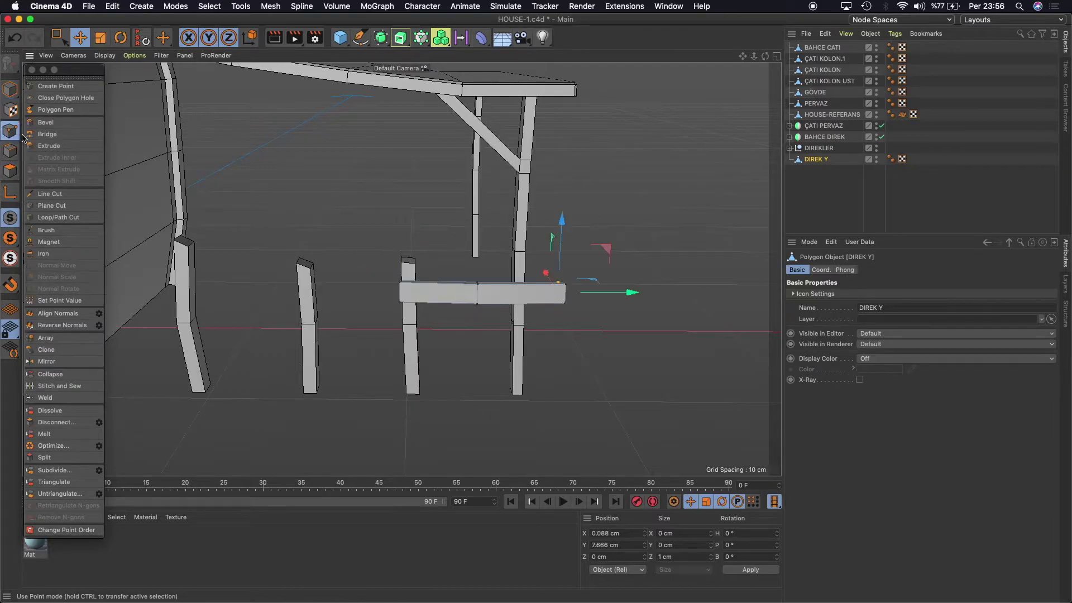
Pull the rail's right-end point slightly inward and add a loop cut near its middle.
left_click(566, 287)
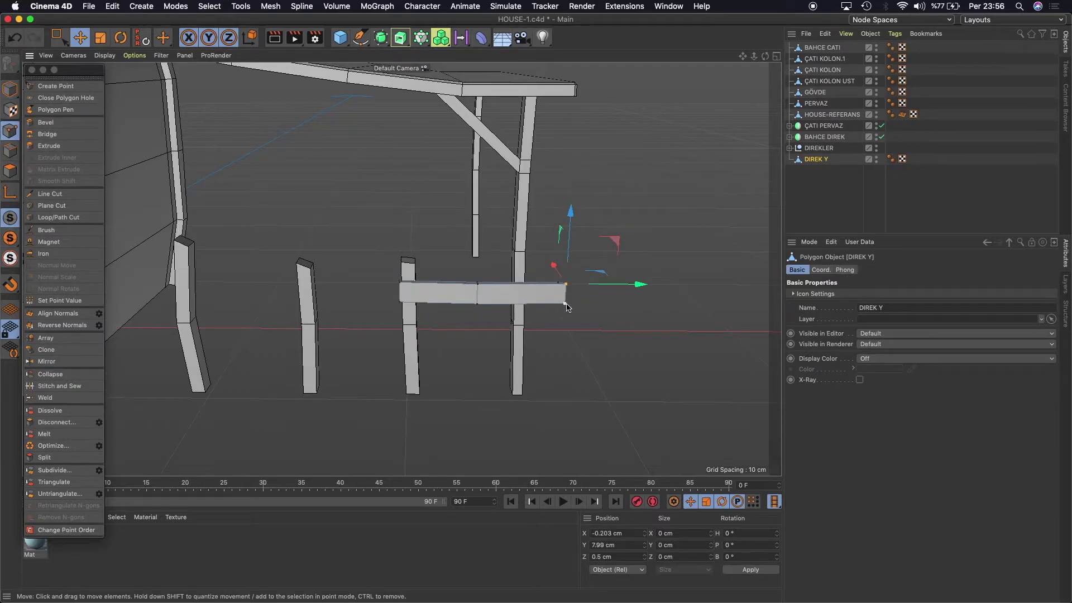
left_click_drag(637, 294, 634, 294)
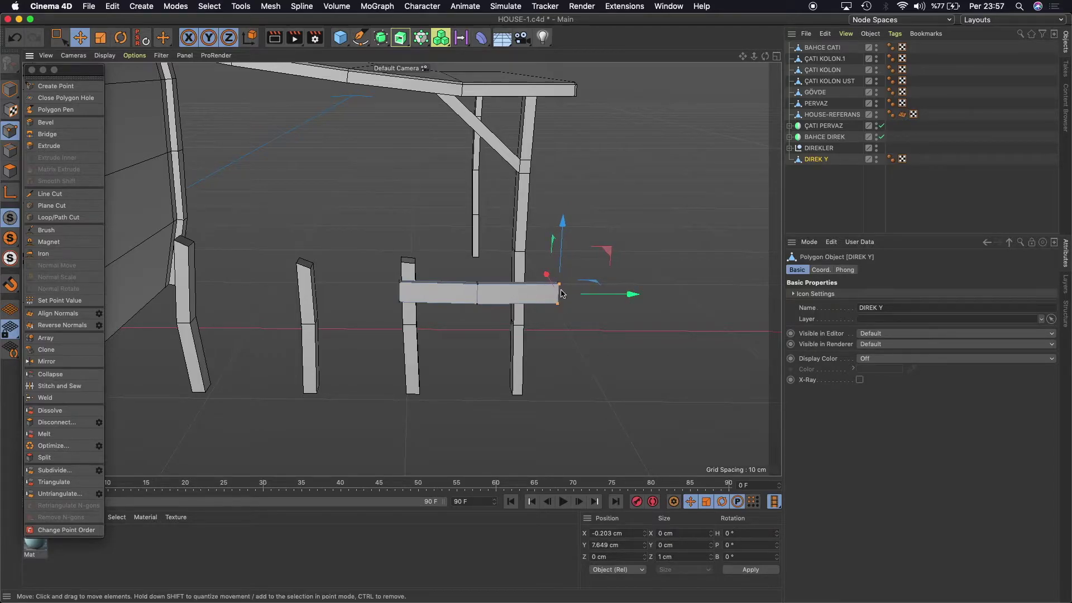
left_click(11, 170)
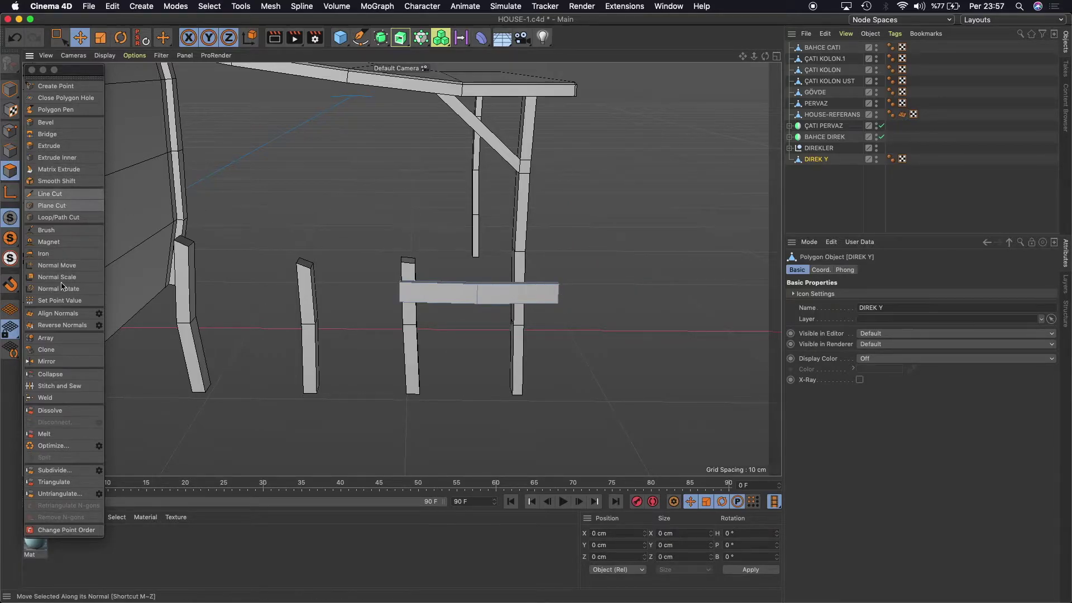
left_click(55, 217)
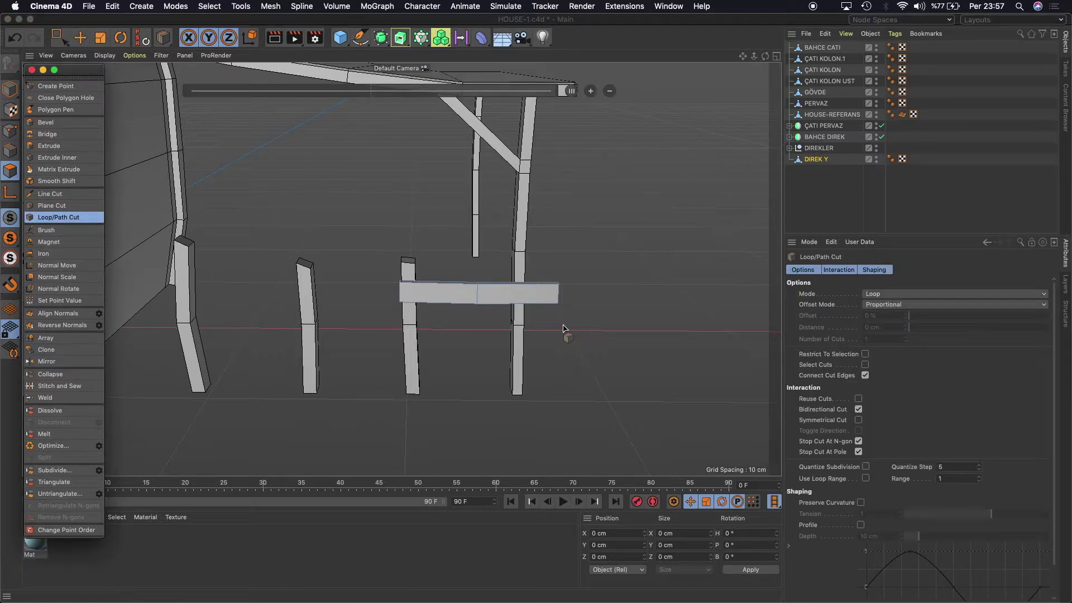
left_click(513, 290)
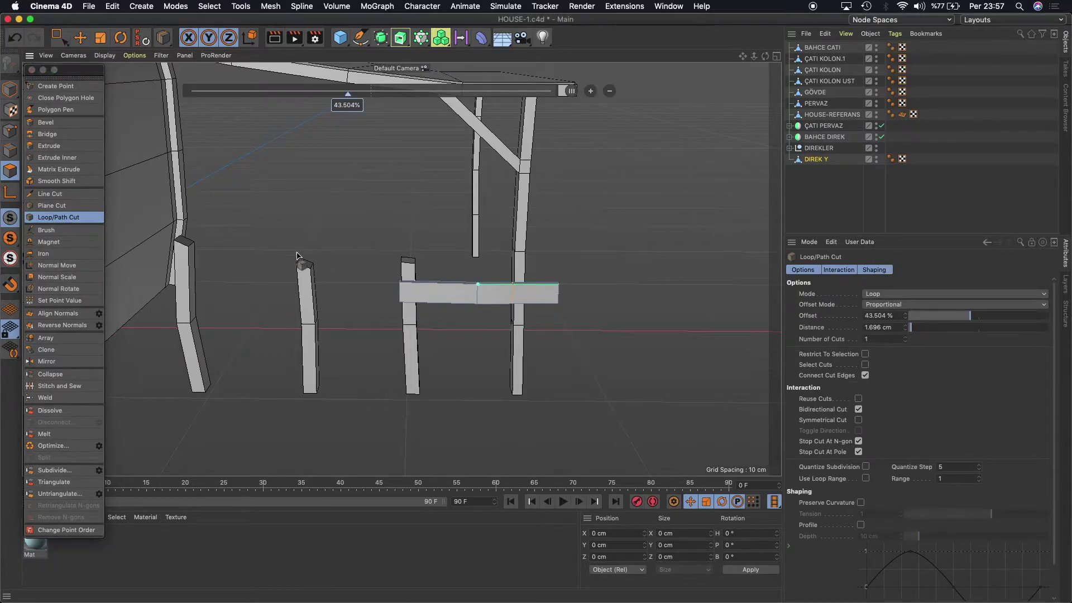
left_click(80, 37)
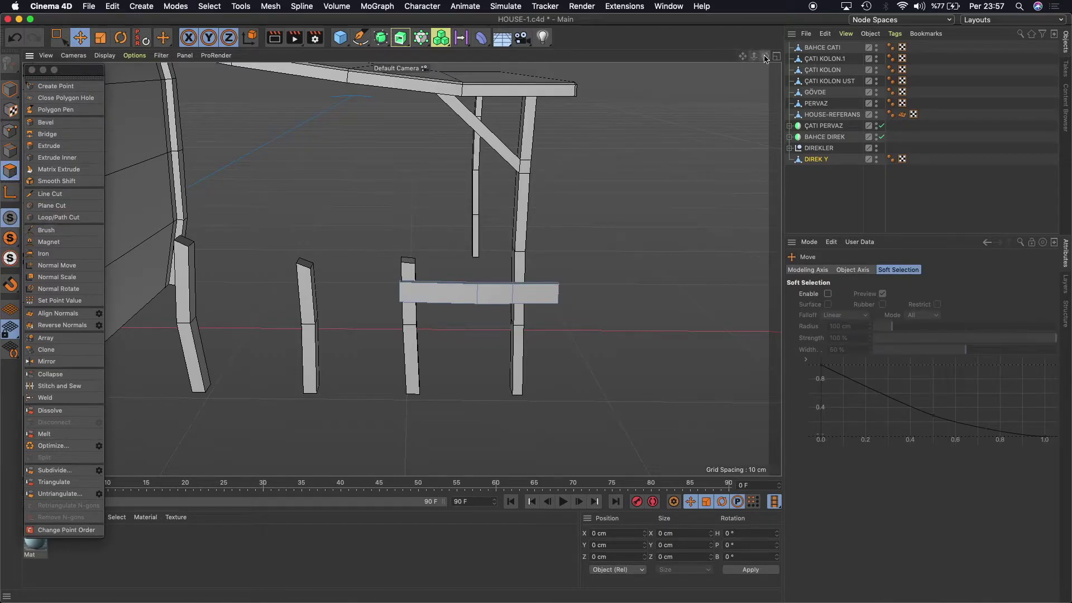
left_click_drag(765, 58, 530, 379)
Shift the rail's end section and lower its middle edge to bend the plank.
left_click_drag(542, 324, 587, 328)
left_click_drag(765, 58, 642, 72)
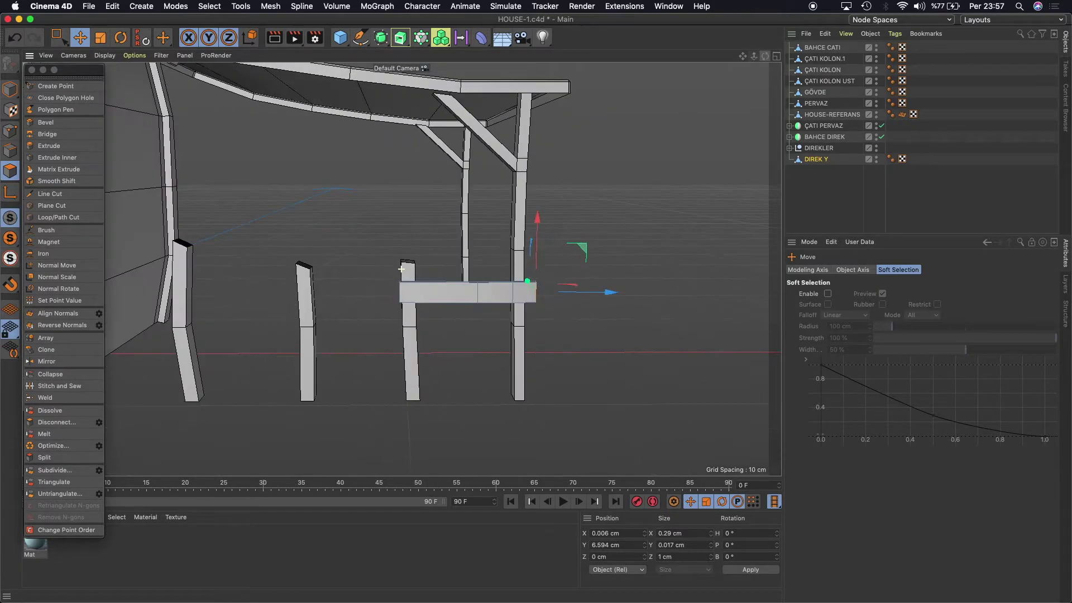
left_click(9, 159)
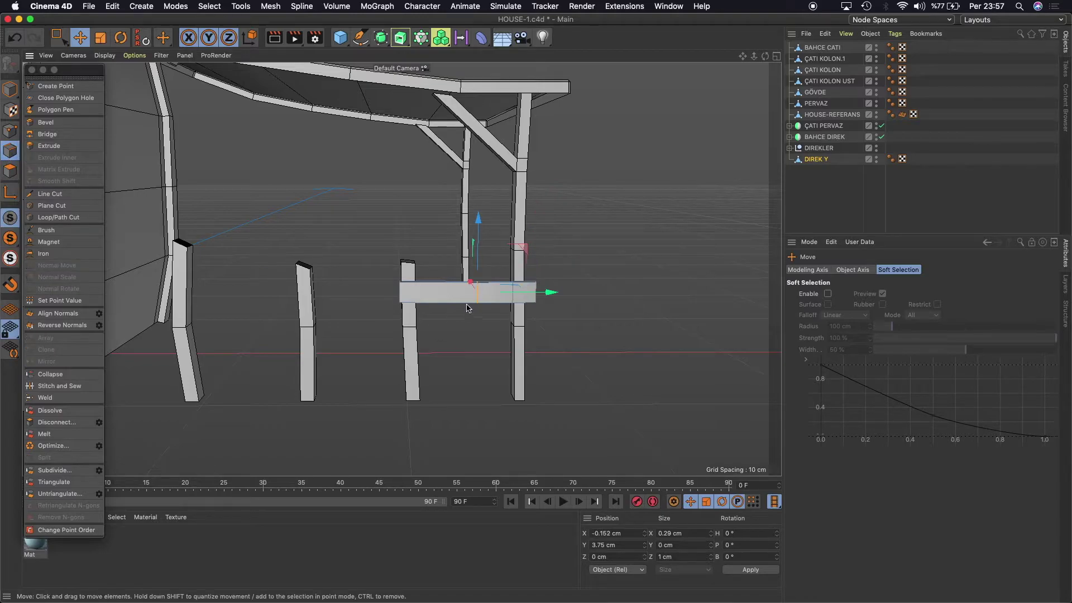
left_click_drag(552, 292, 523, 292)
left_click_drag(449, 223, 448, 229)
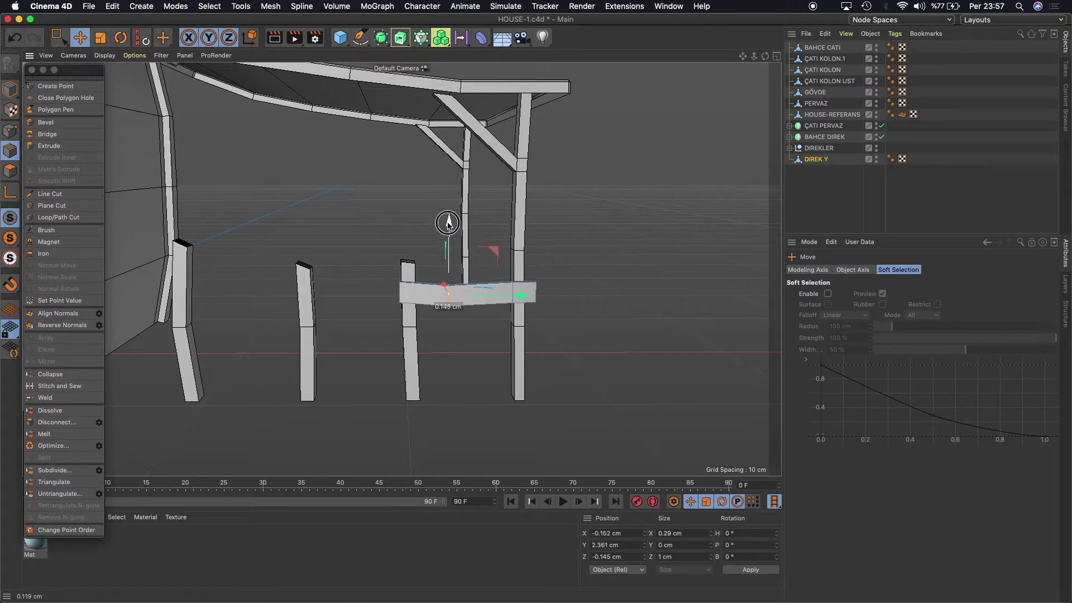
Lower the rail edge near the right post and push it slightly back in depth.
left_click(513, 288)
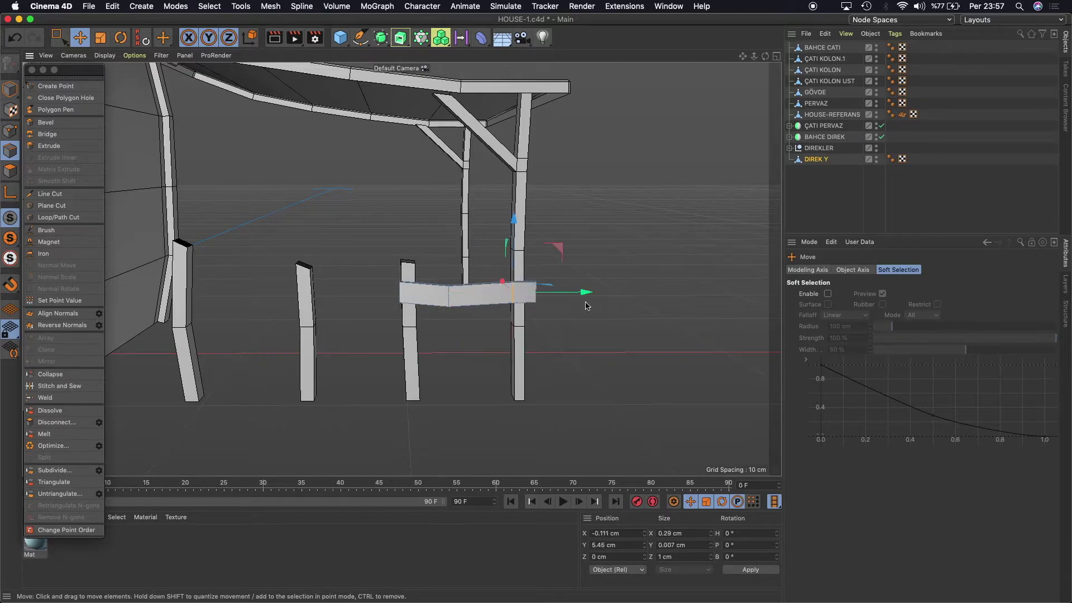
left_click_drag(765, 56, 401, 269)
left_click_drag(586, 292, 566, 292)
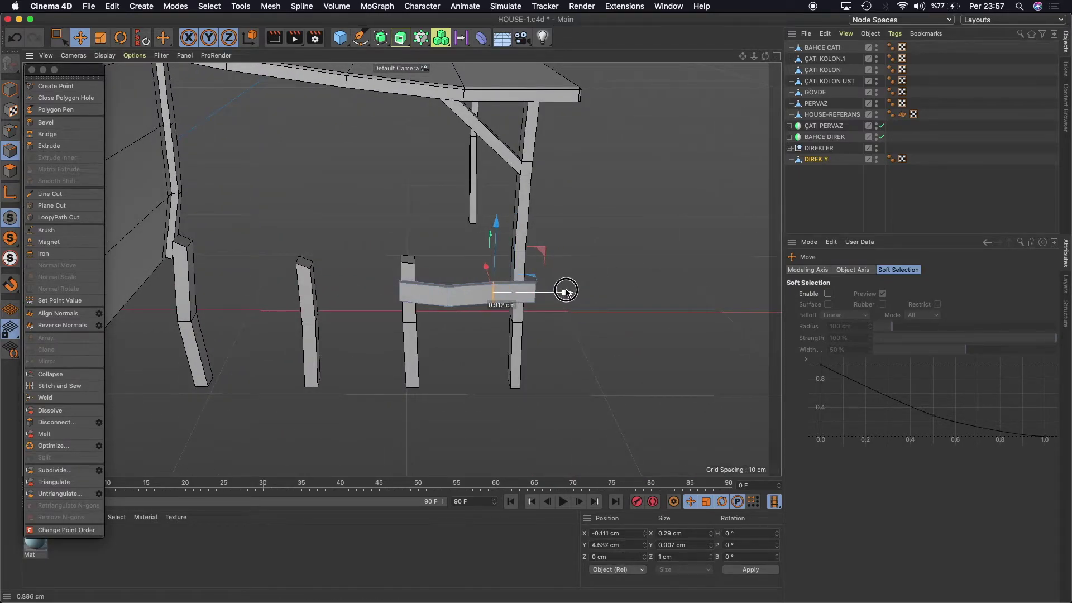
left_click_drag(494, 223, 474, 263)
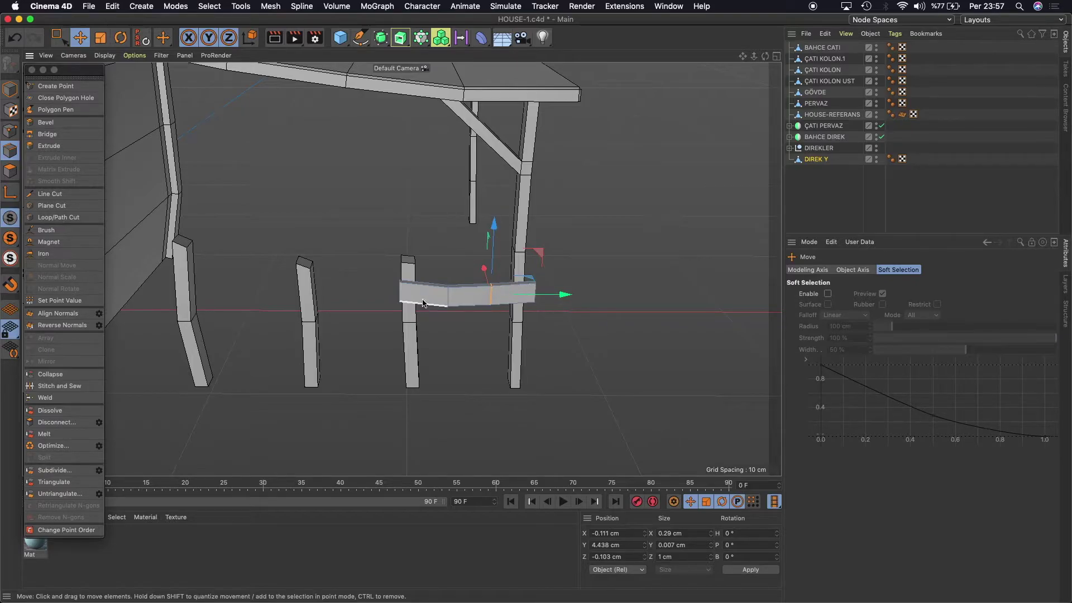
left_click(402, 293)
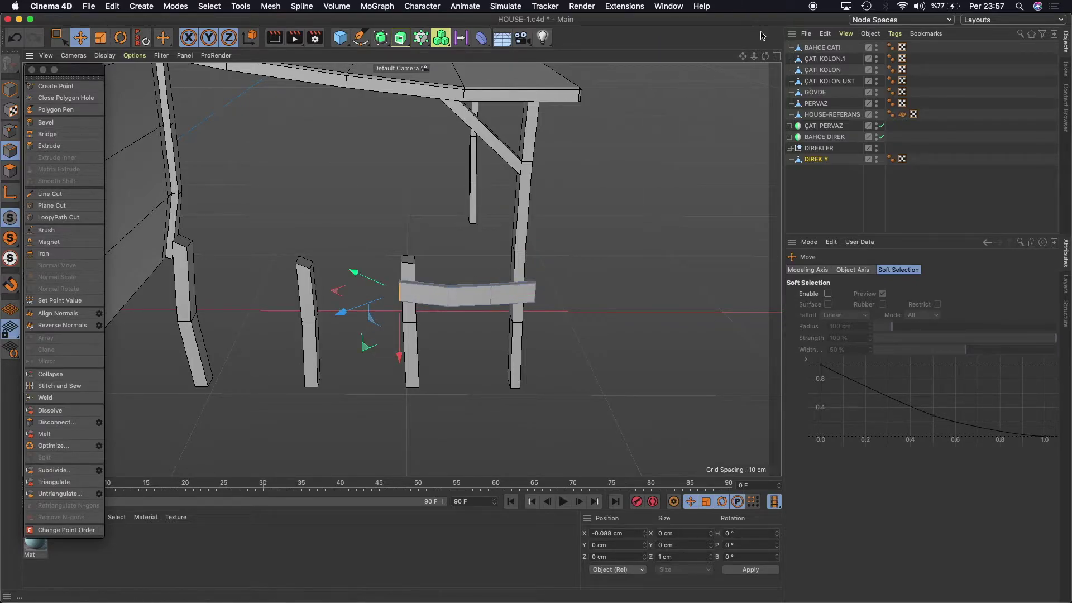
left_click_drag(766, 60, 372, 268)
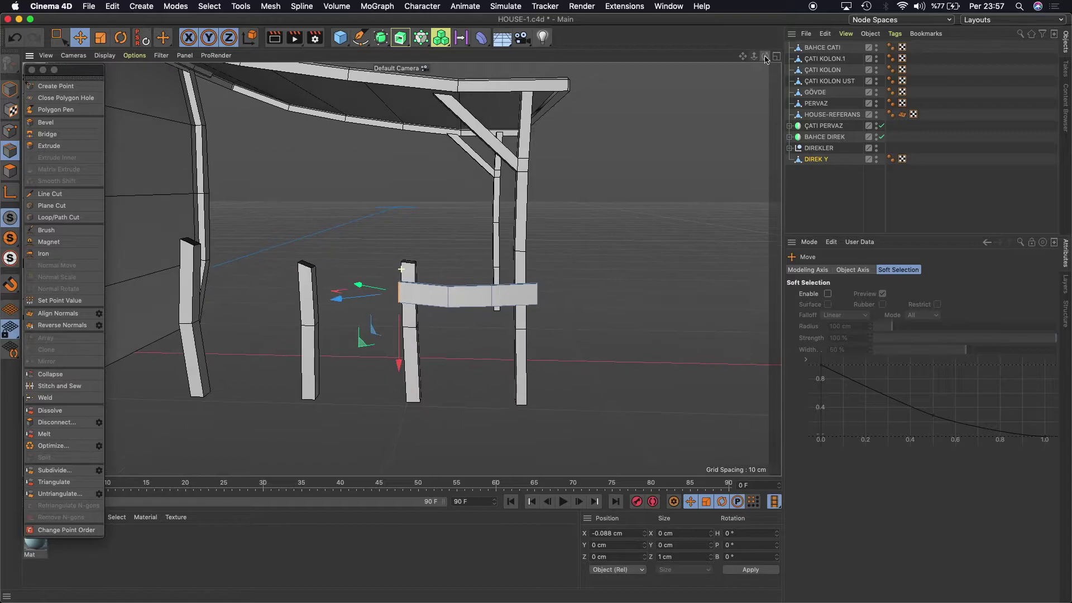
Nudge individual rail points left and back in depth for an uneven, hand-cut look.
left_click(11, 171)
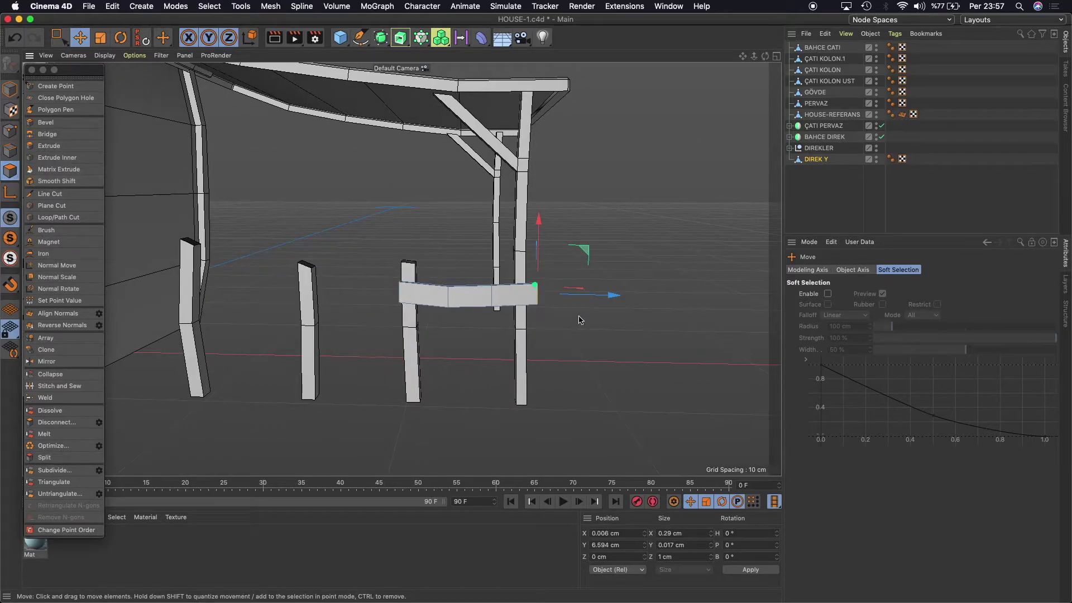
left_click_drag(613, 295, 605, 295)
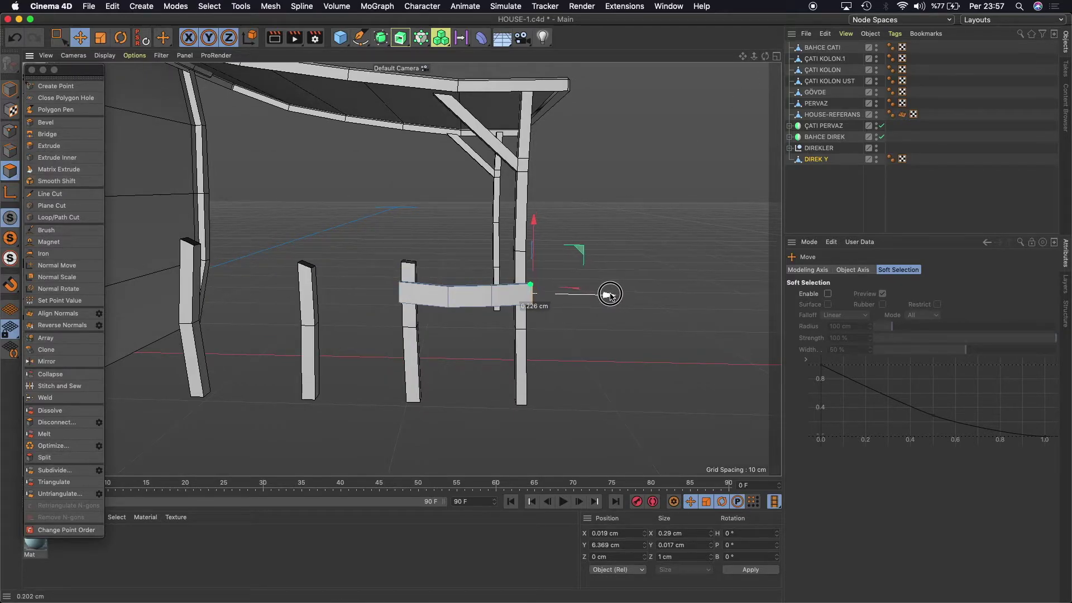
mouse_move(765, 56)
left_mouse_down()
mouse_move(402, 269)
mouse_move(424, 279)
left_mouse_up()
left_click(401, 292)
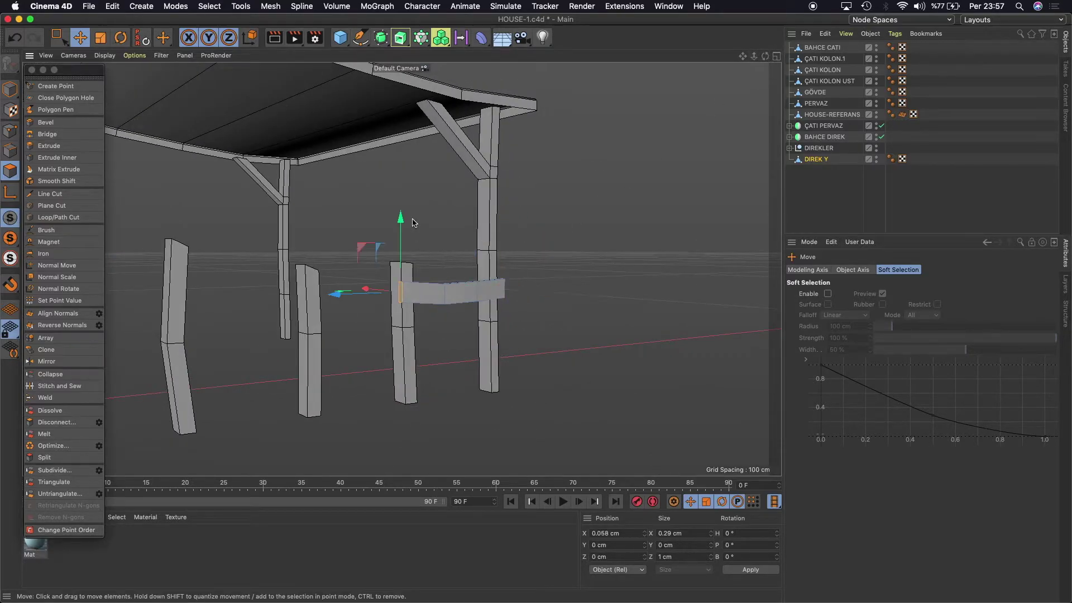
left_click_drag(402, 220, 403, 221)
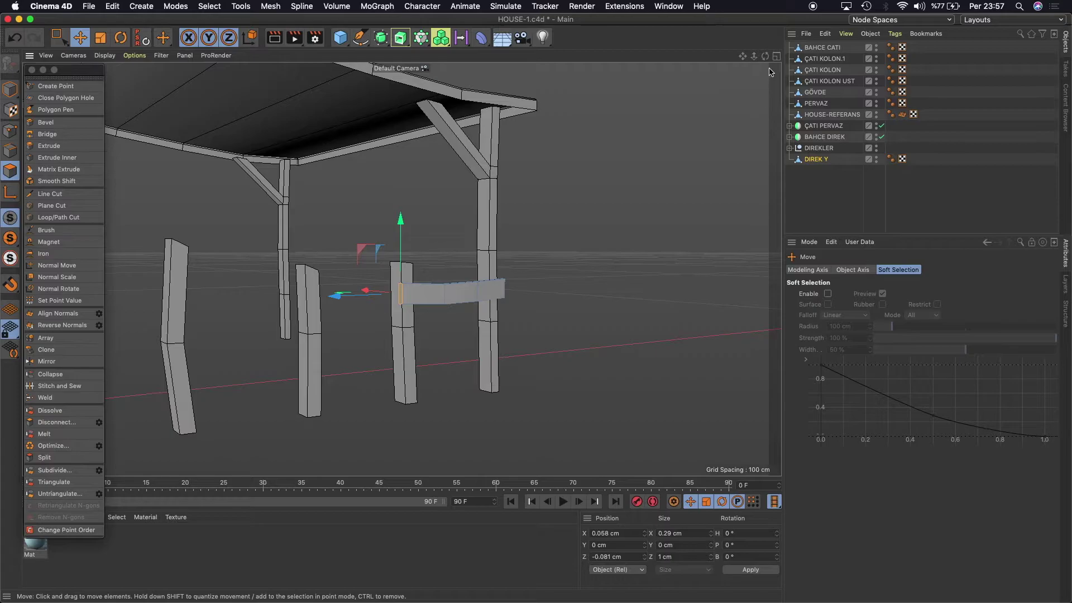
left_click_drag(765, 56, 402, 269)
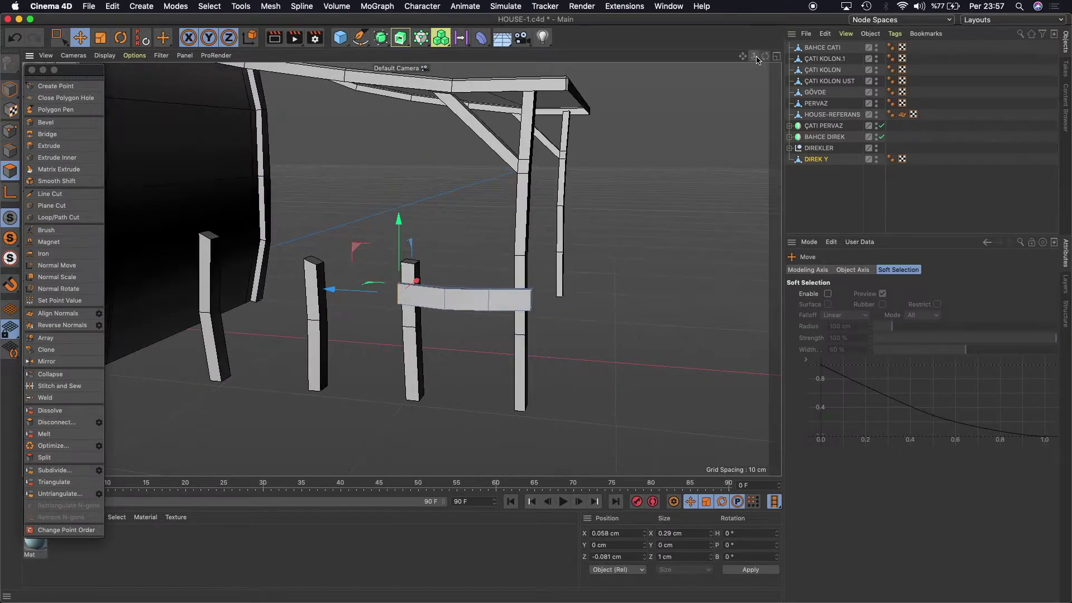
scroll(402, 268, "down", 5)
scroll(401, 268, "down", 3)
scroll(402, 270, "up", 4)
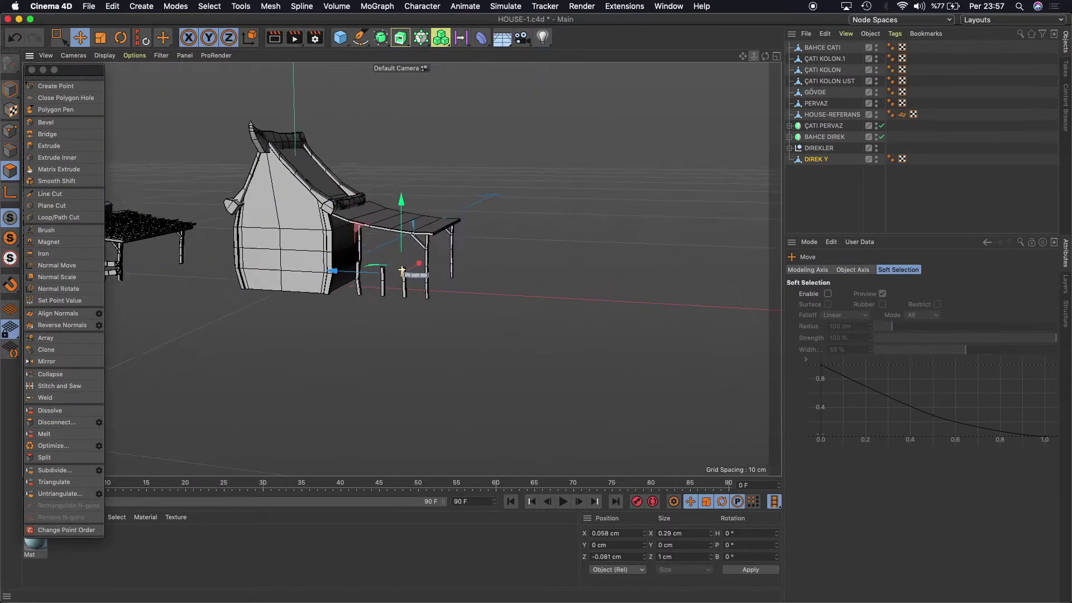
scroll(402, 270, "up", 2)
scroll(402, 269, "down", 4)
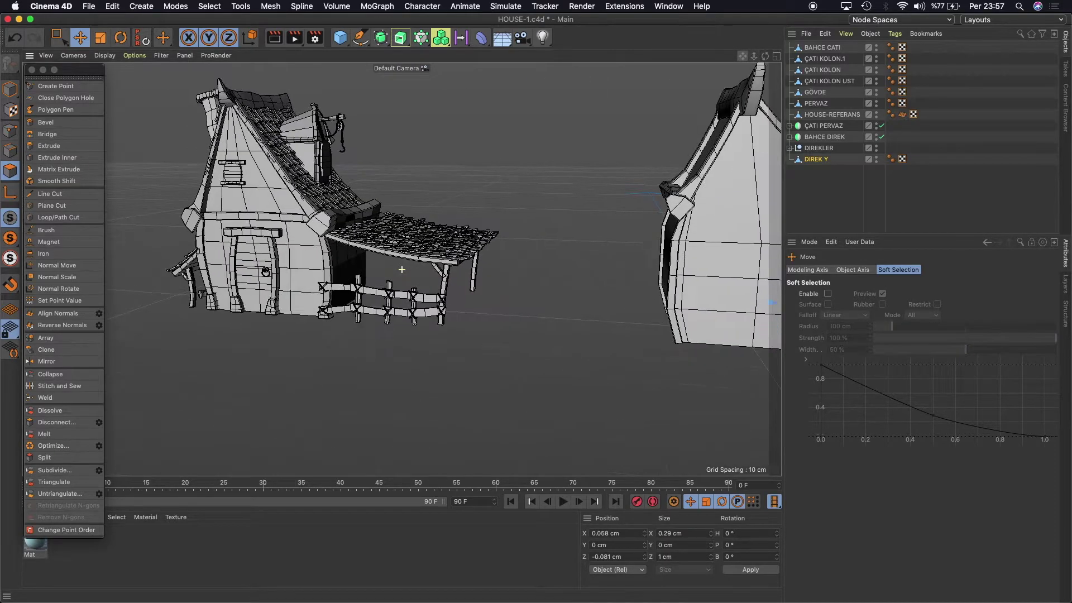
scroll(436, 279, "up", 3)
scroll(443, 284, "up", 2)
scroll(447, 284, "up", 2)
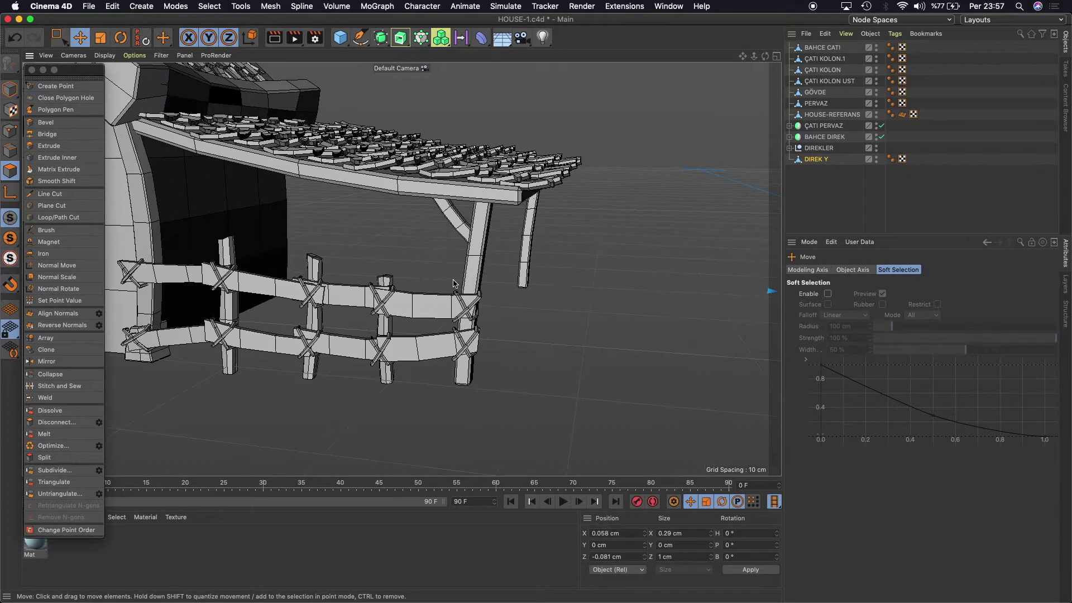
left_click_drag(447, 290, 401, 269, "alt")
left_click_drag(754, 56, 735, 72)
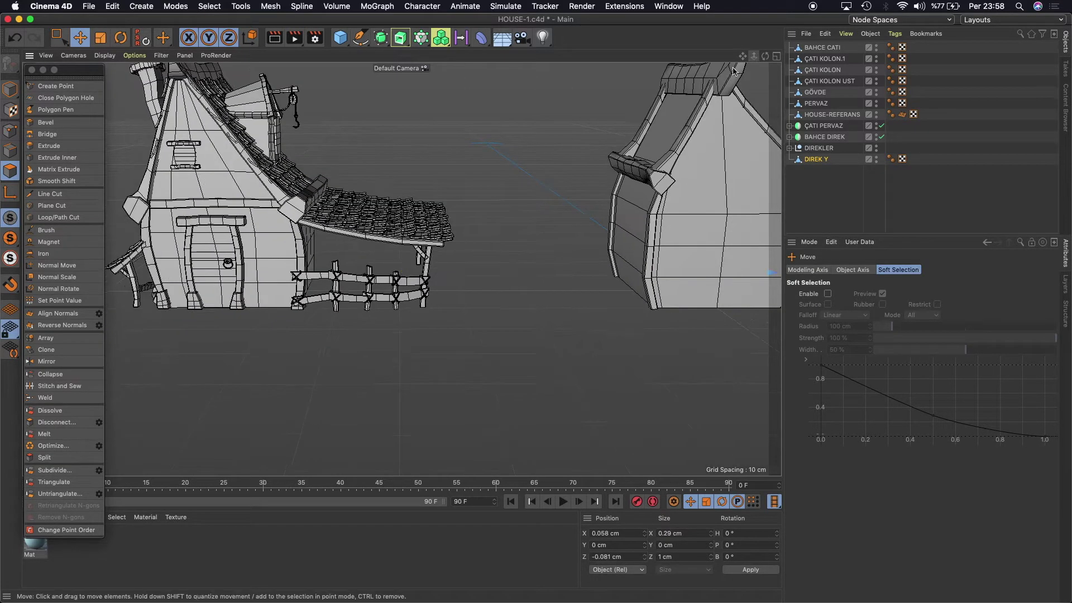
key("o")
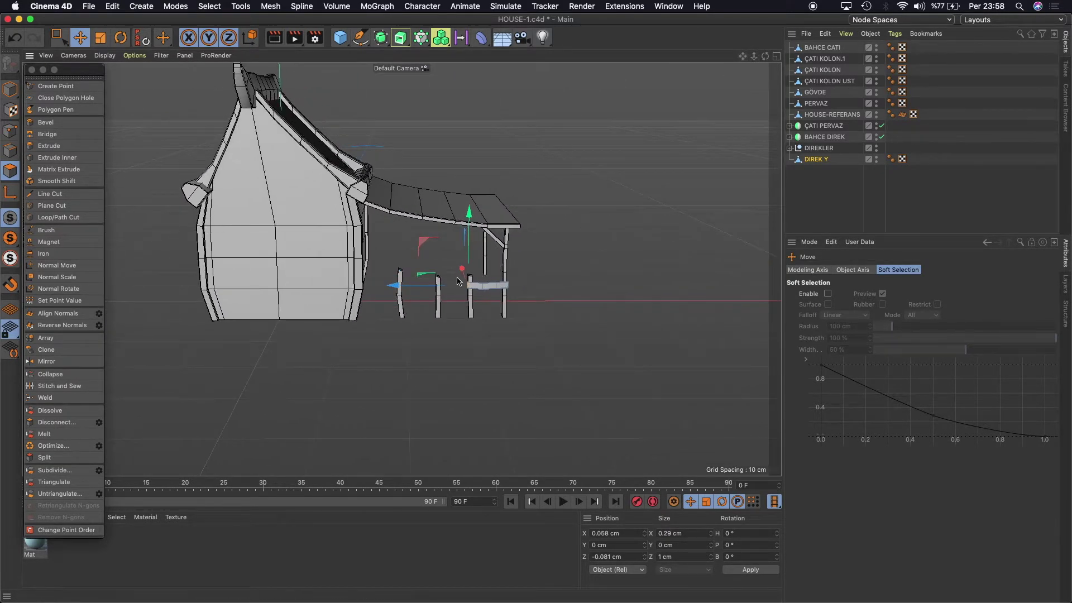
scroll(463, 279, "up", 2)
scroll(463, 279, "up", 2)
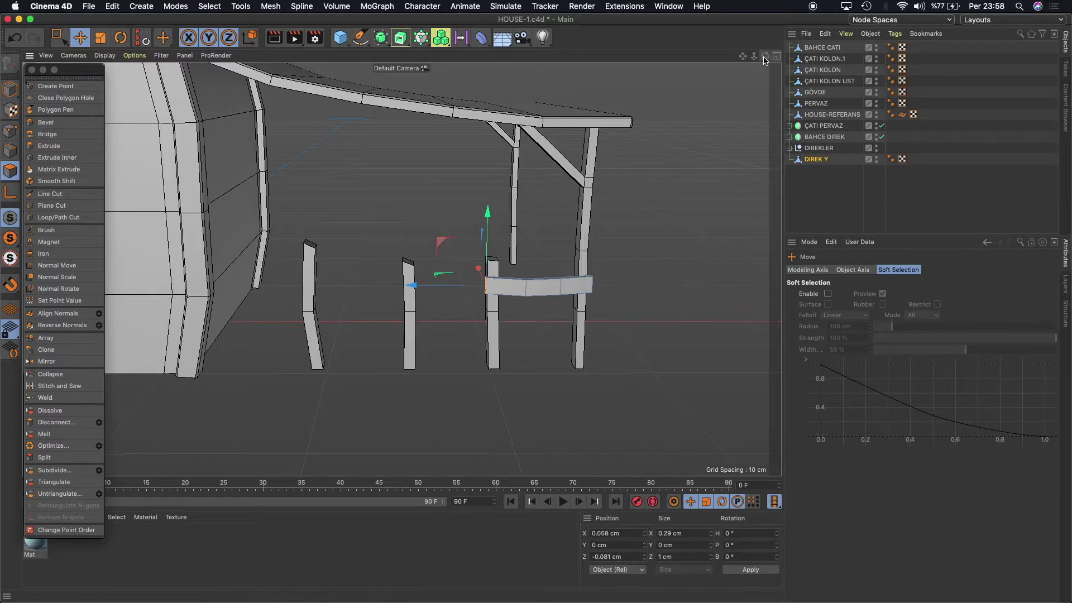
Select posts DIREK K, DIREK K.1 and DIREK K.2 in the DIREKLER group.
left_click_drag(766, 56, 770, 57)
left_click(789, 148)
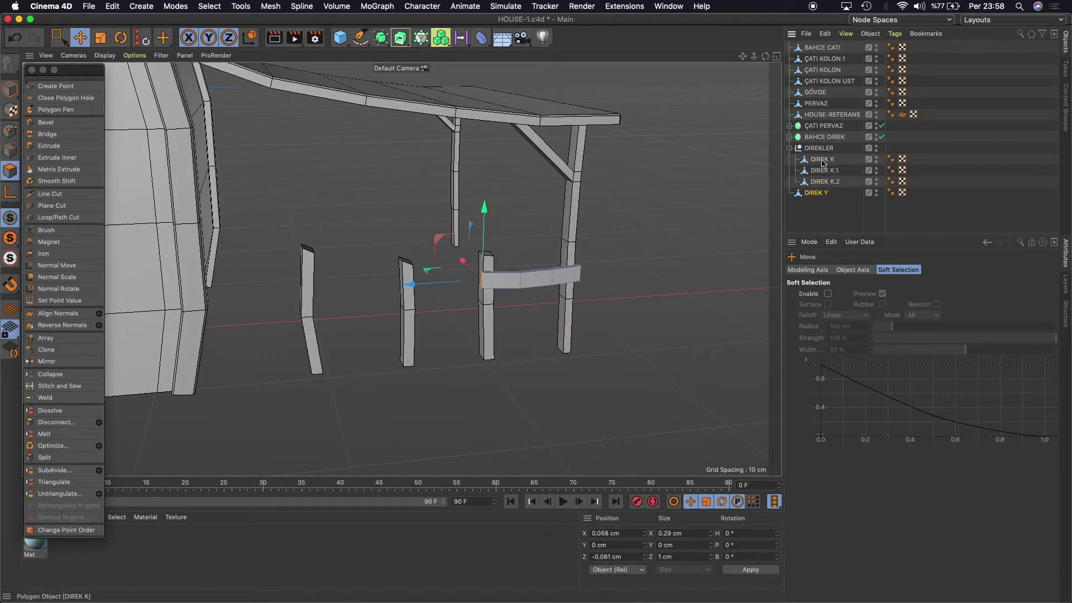
left_click(822, 159)
left_click(829, 182, "shift")
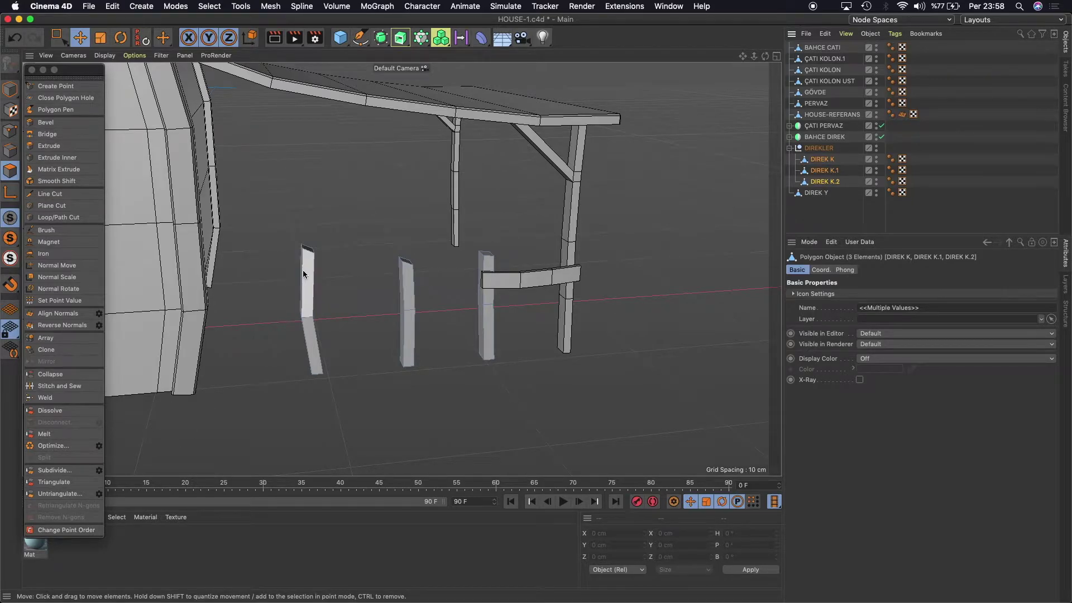
scroll(301, 278, "up", 3)
In Edge mode, select vertical edges on the left, middle and right posts.
key("Return")
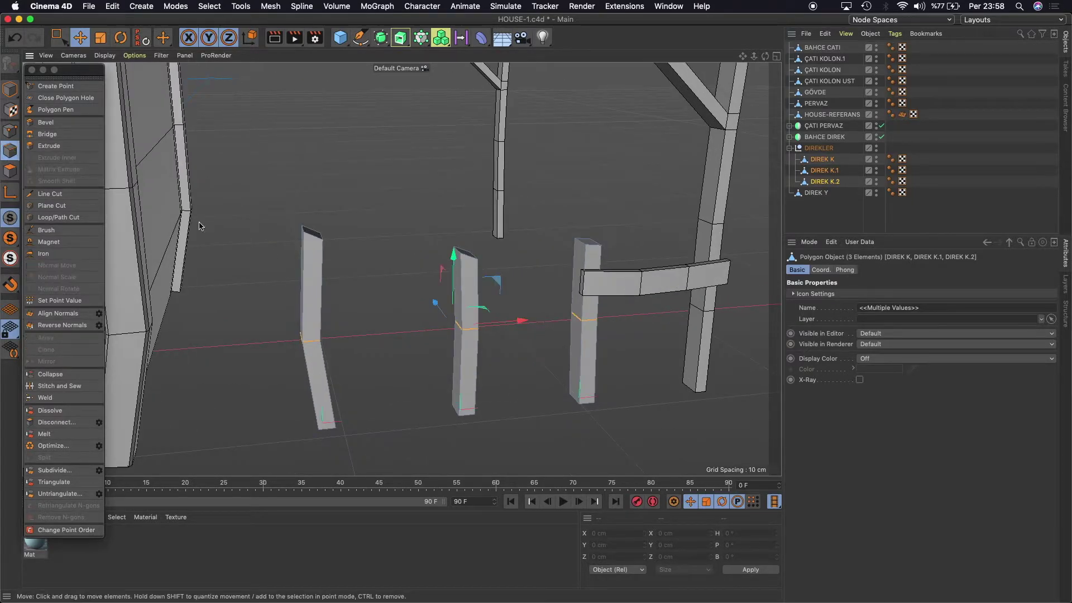
left_click(304, 263)
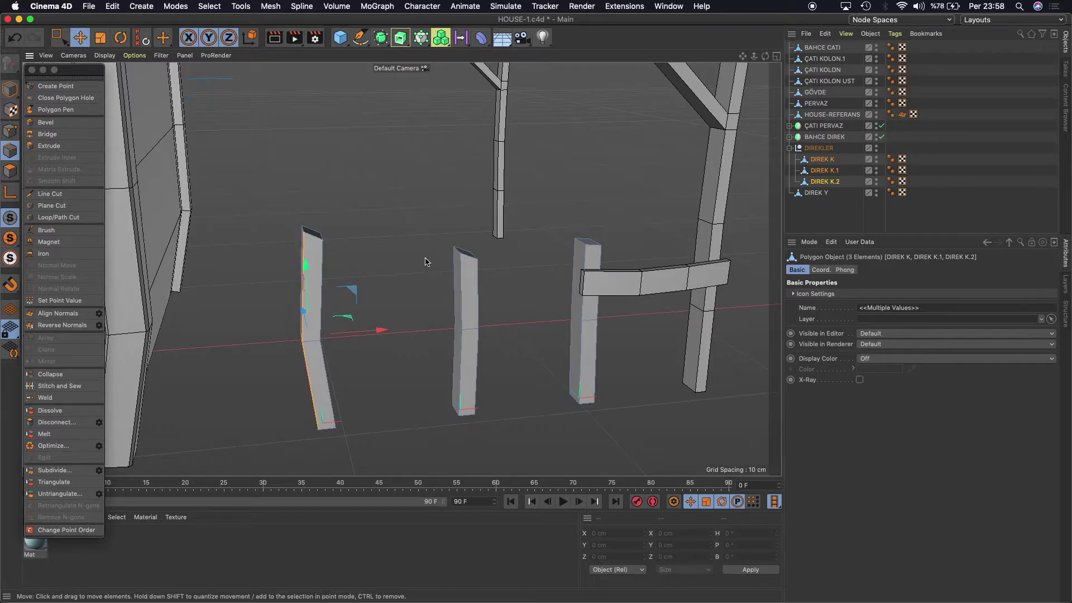
left_click(462, 285, "shift")
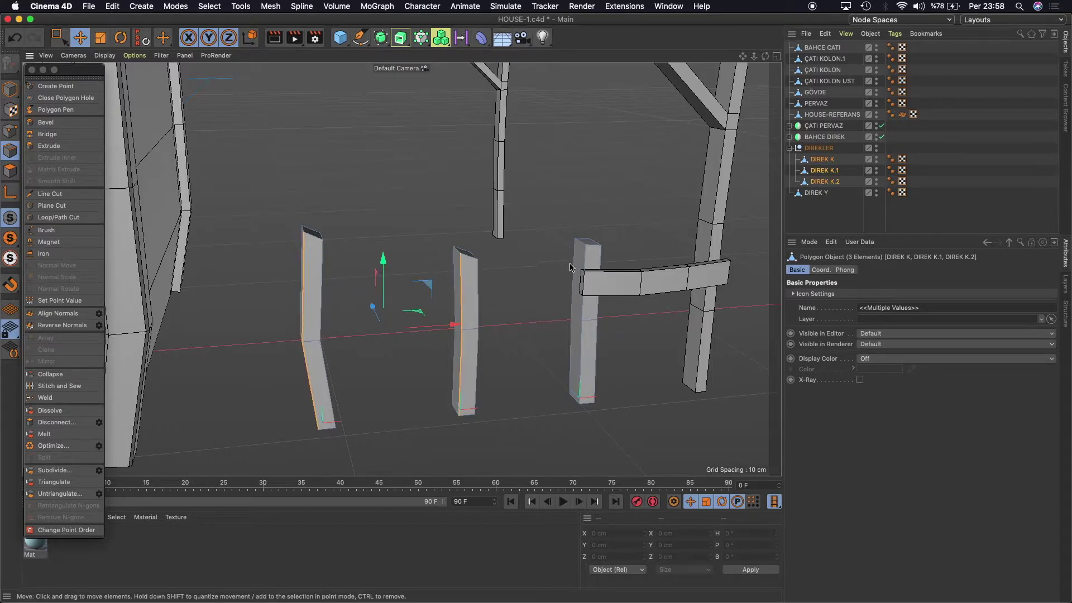
left_click(587, 258, "shift")
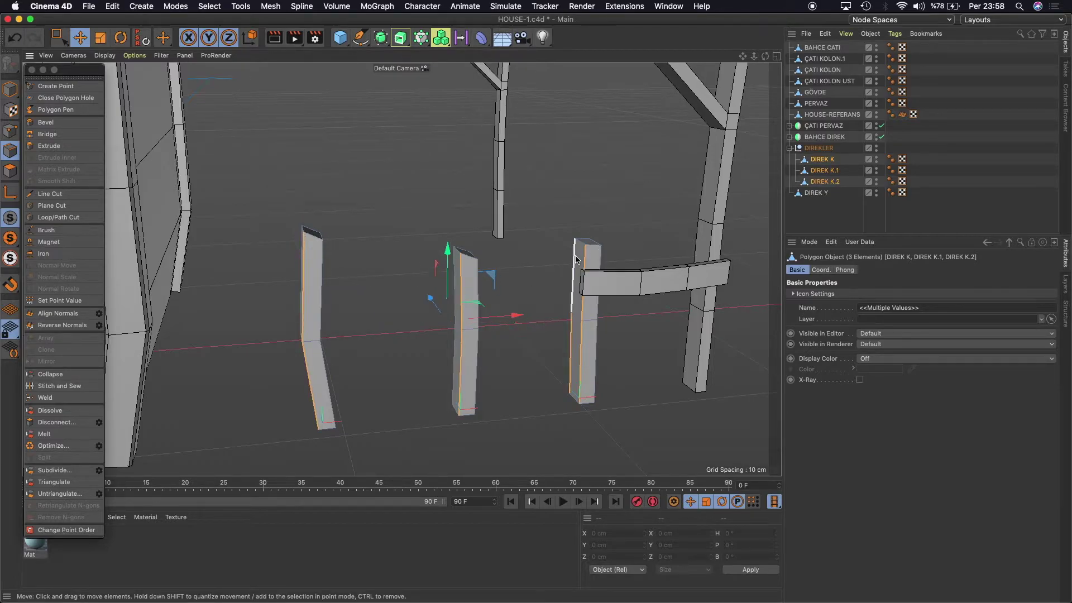
left_click(599, 253, "shift")
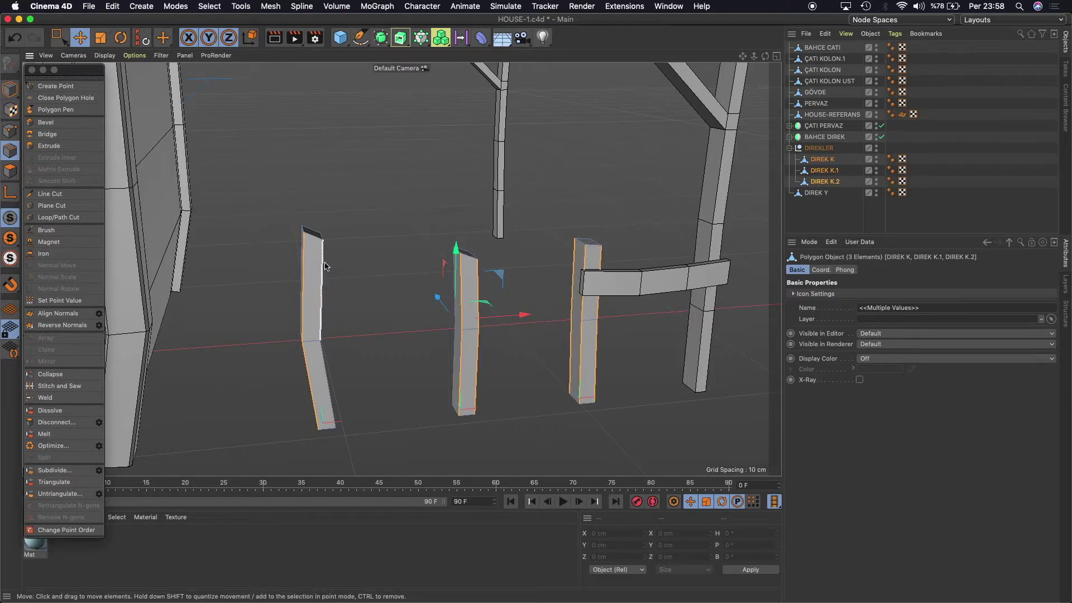
mouse_move(765, 56)
left_mouse_down()
mouse_move(401, 268)
mouse_move(373, 362)
left_mouse_up()
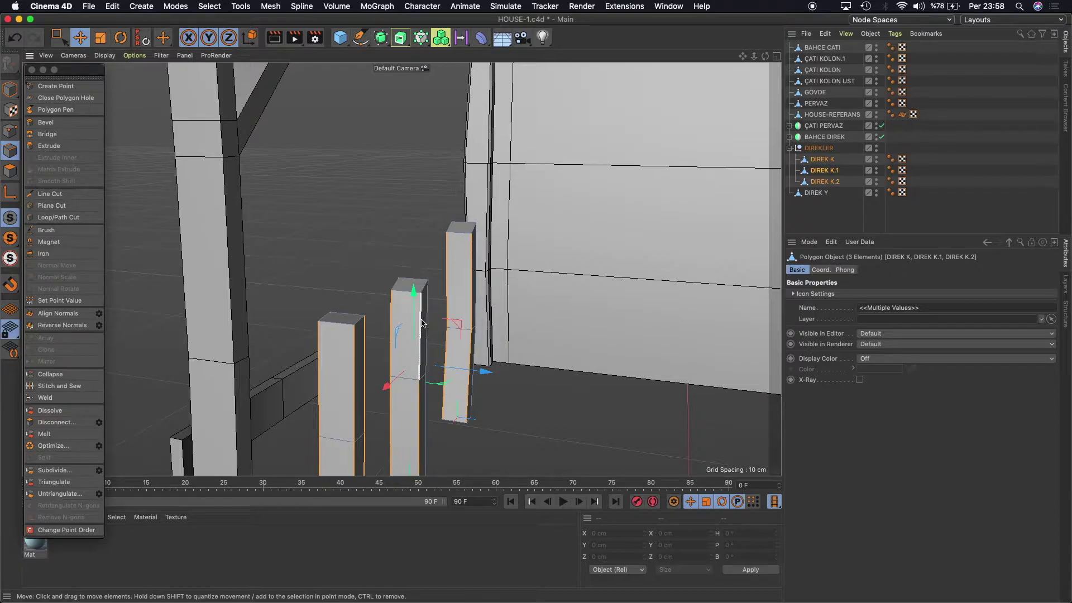
left_click_drag(765, 56, 807, 66)
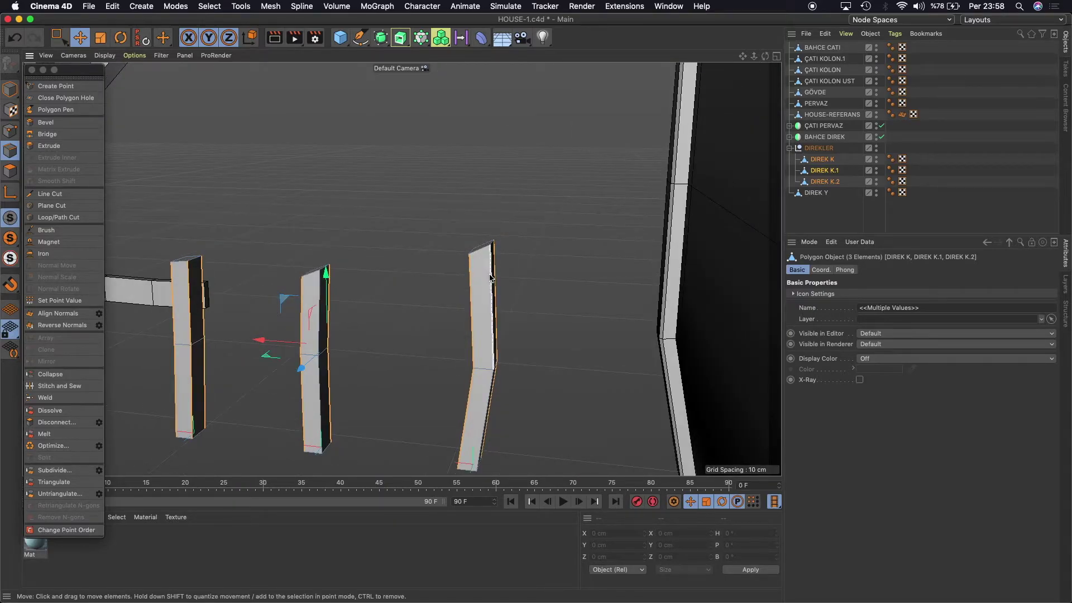
mouse_move(765, 56)
left_mouse_down()
mouse_move(793, 62)
mouse_move(760, 73)
left_mouse_up()
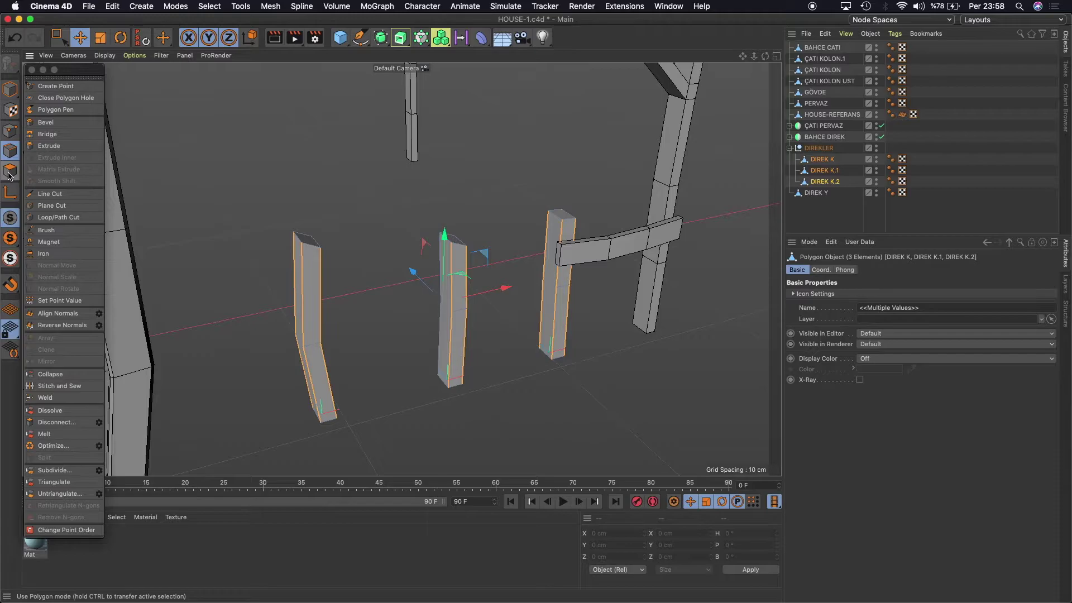
Bevel the posts' vertical edges, trying a 0.4 cm offset then settling on 0.2 cm.
left_click(46, 122)
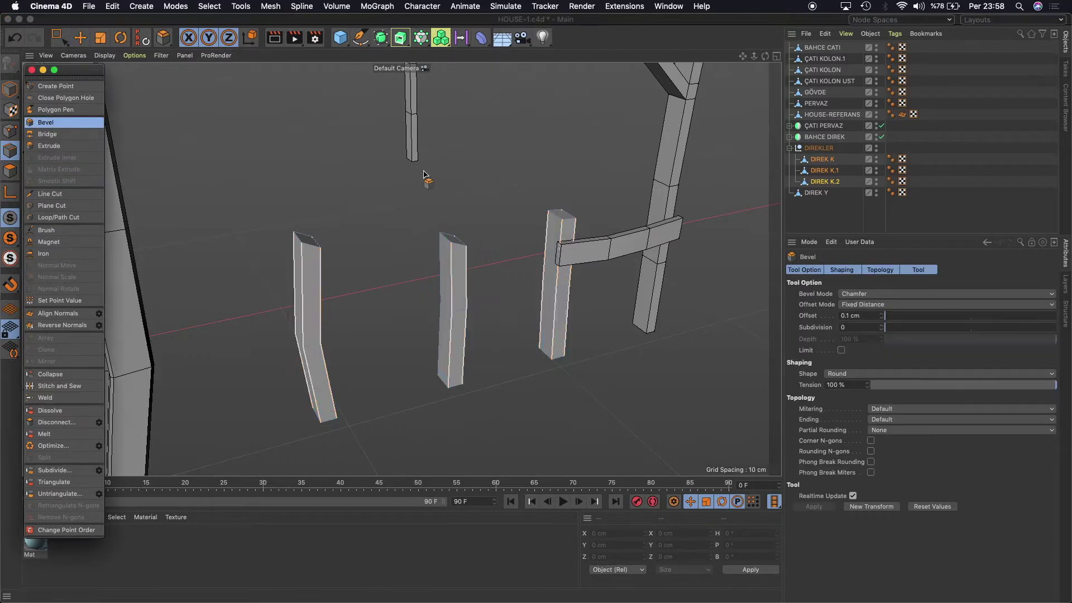
left_click(867, 317)
type("0,4")
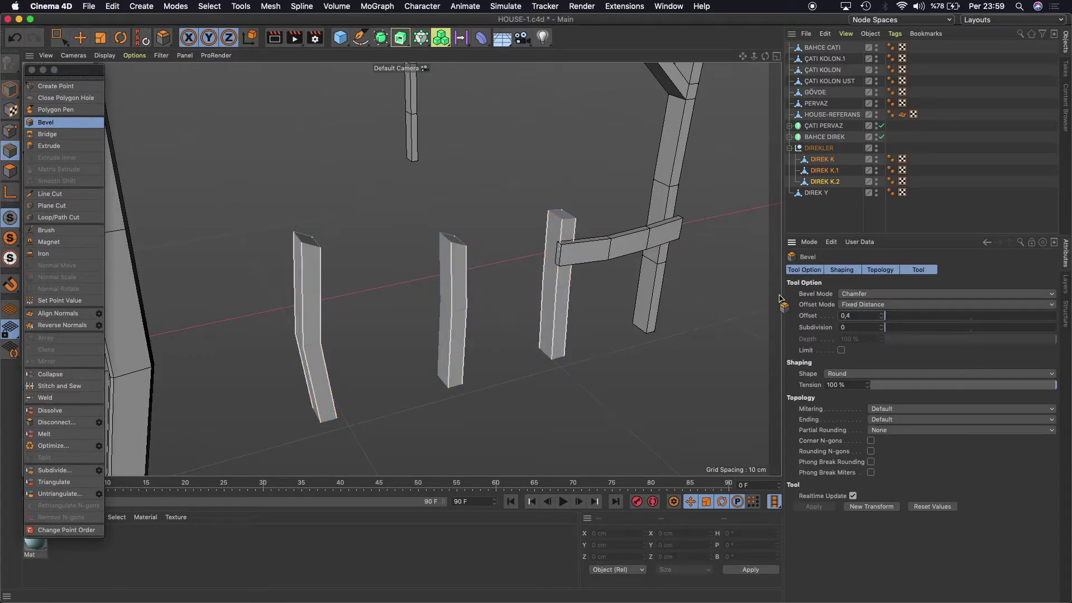
type("0.4")
key("Return")
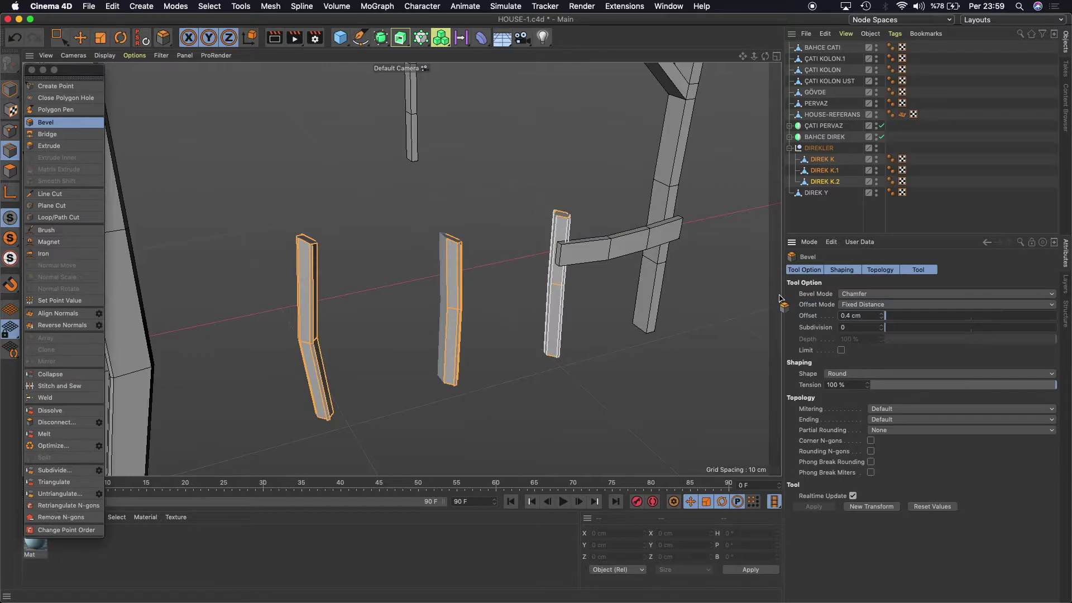
left_click_drag(766, 59, 401, 269)
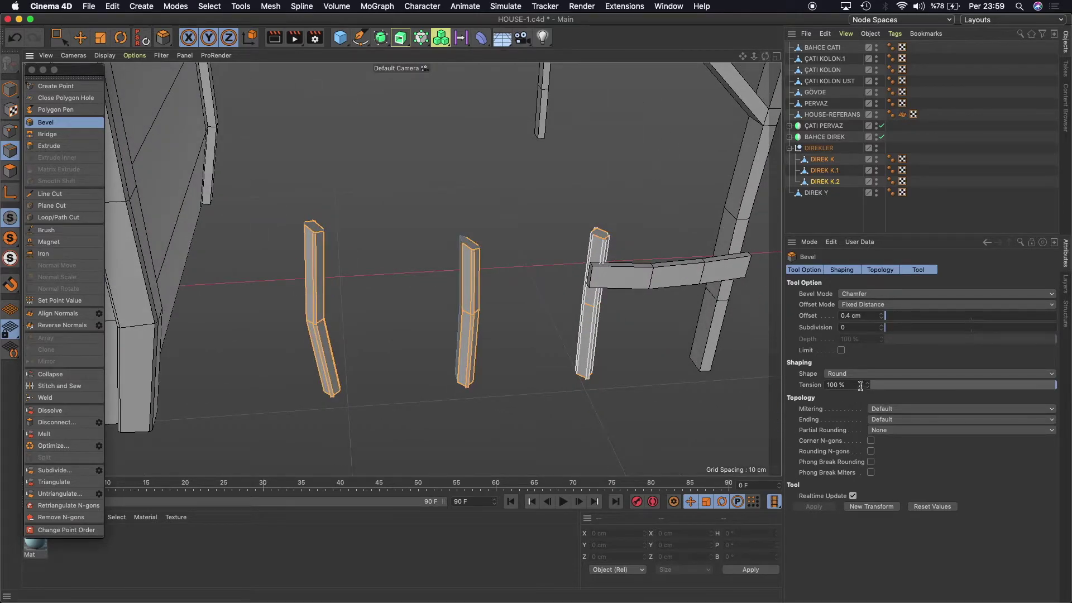
left_click(867, 316)
type("0.2")
key("Return")
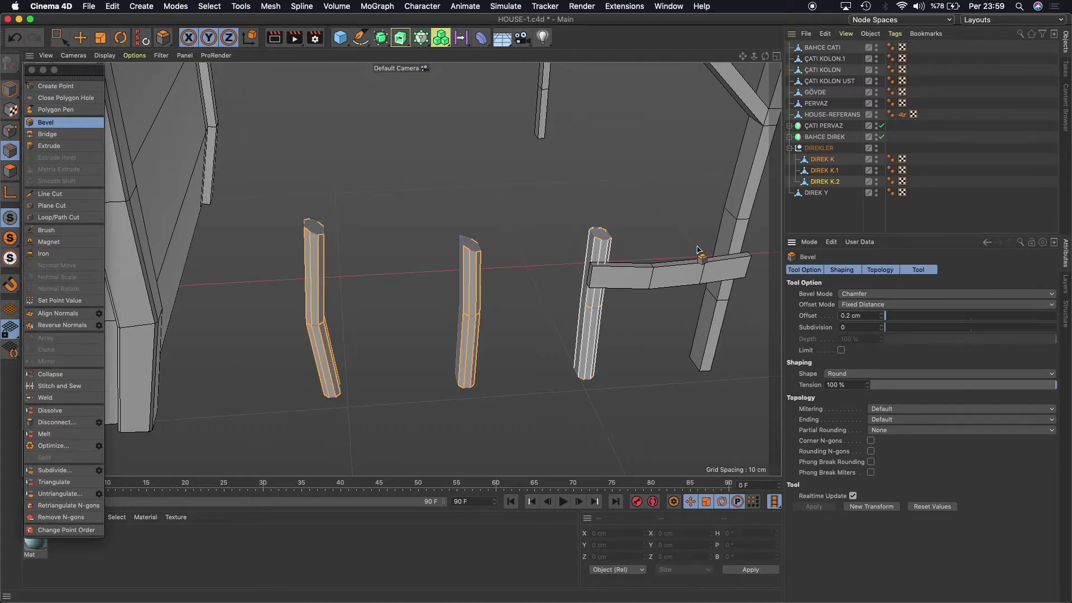
left_click_drag(766, 56, 400, 269)
key("e")
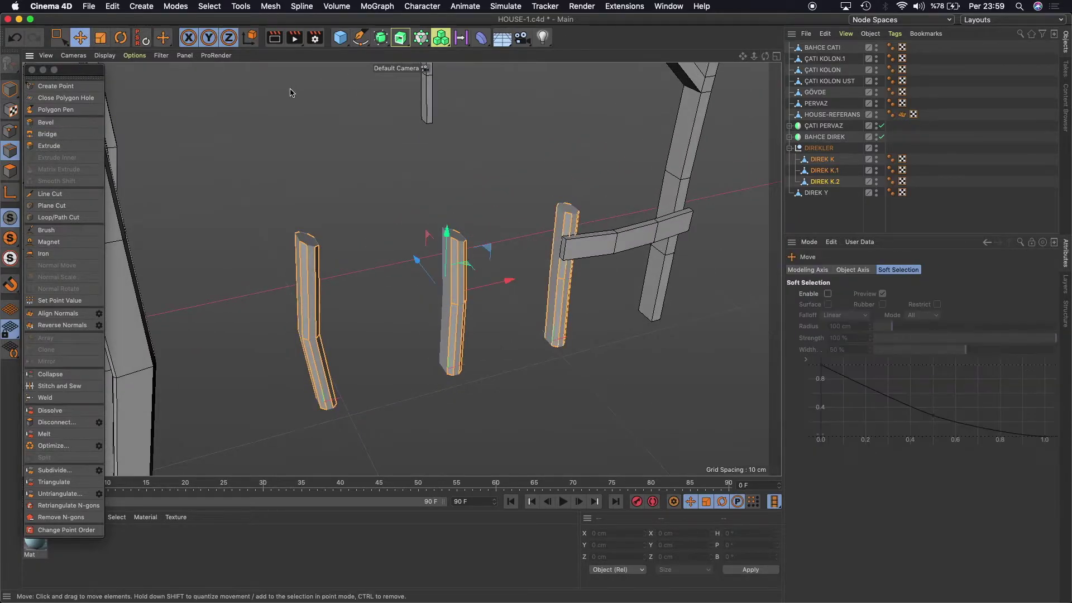
mouse_move(754, 56)
left_mouse_down()
mouse_move(745, 53)
mouse_move(766, 56)
left_mouse_up()
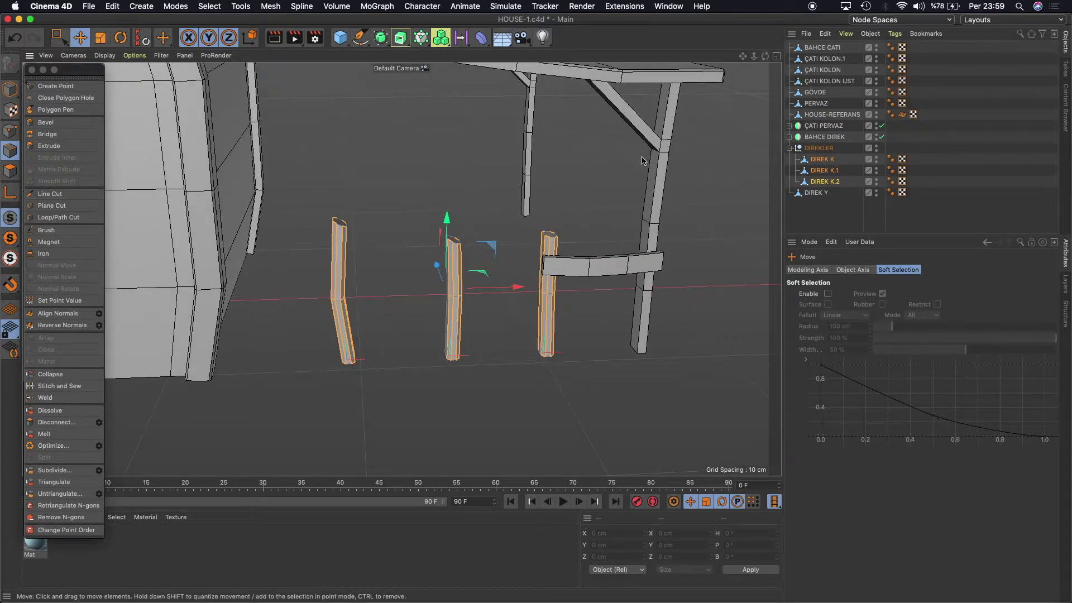
Copy-paste DIREK Y as DIREK Y.1, list it below DIREK Y, and lower it to Y 2.17 cm.
left_click(10, 88)
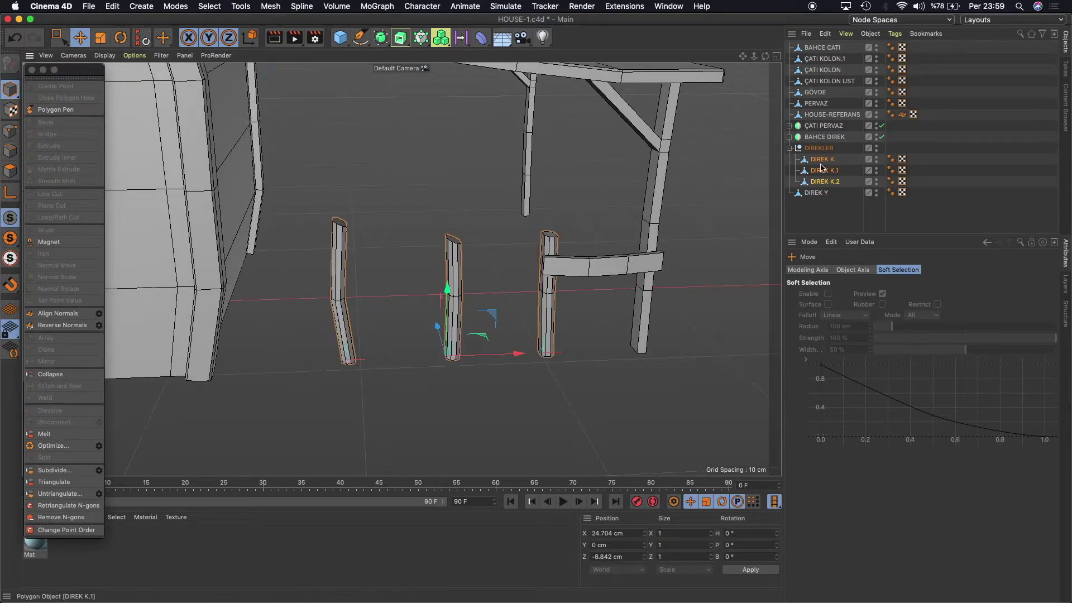
left_click(789, 149)
left_click(817, 159)
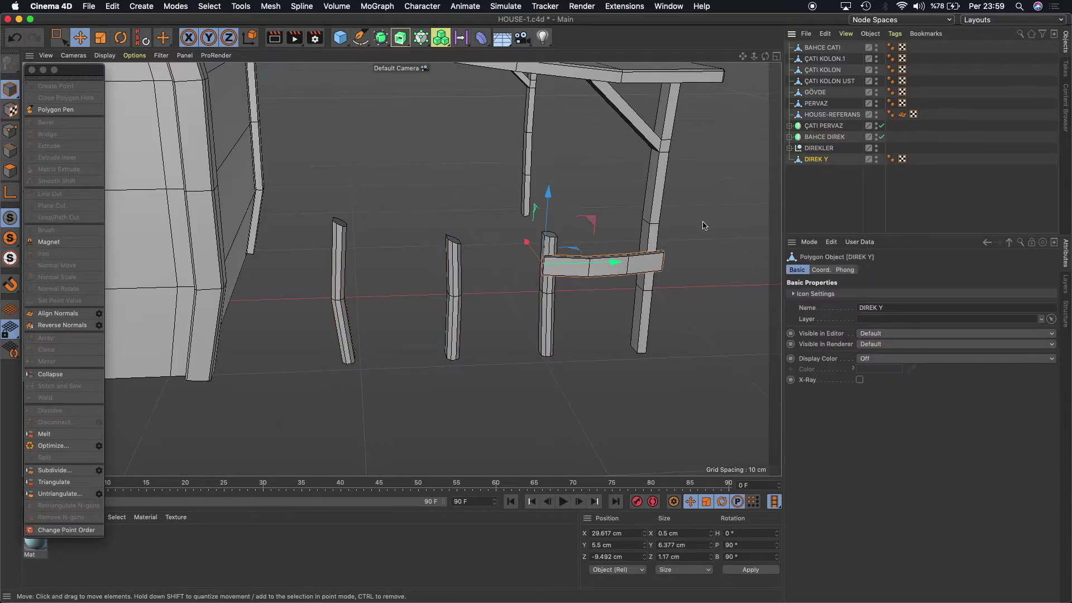
left_click(825, 33)
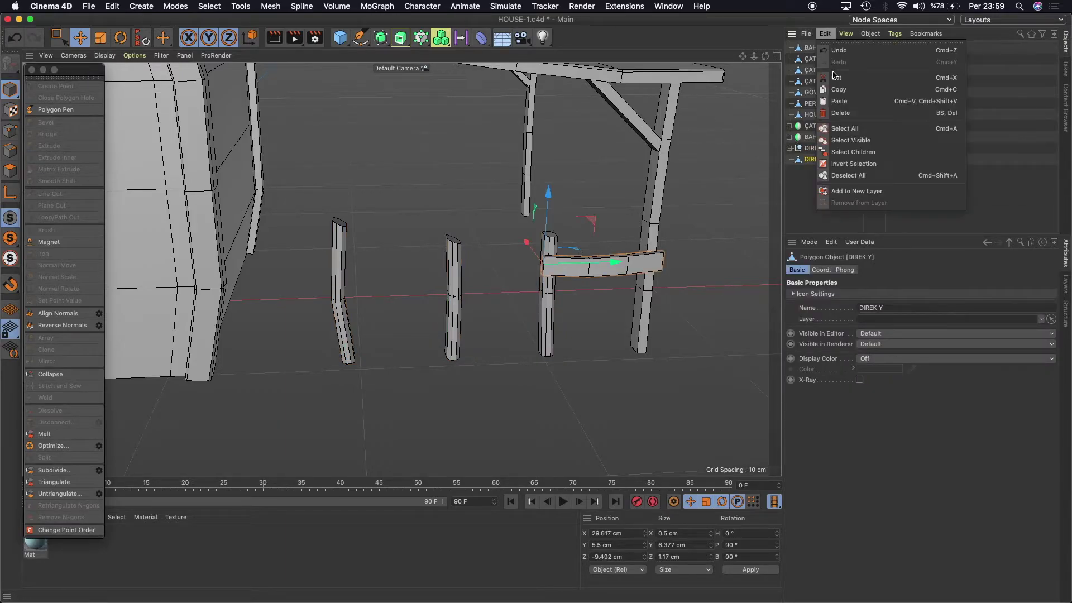
left_click(840, 89)
left_click(825, 33)
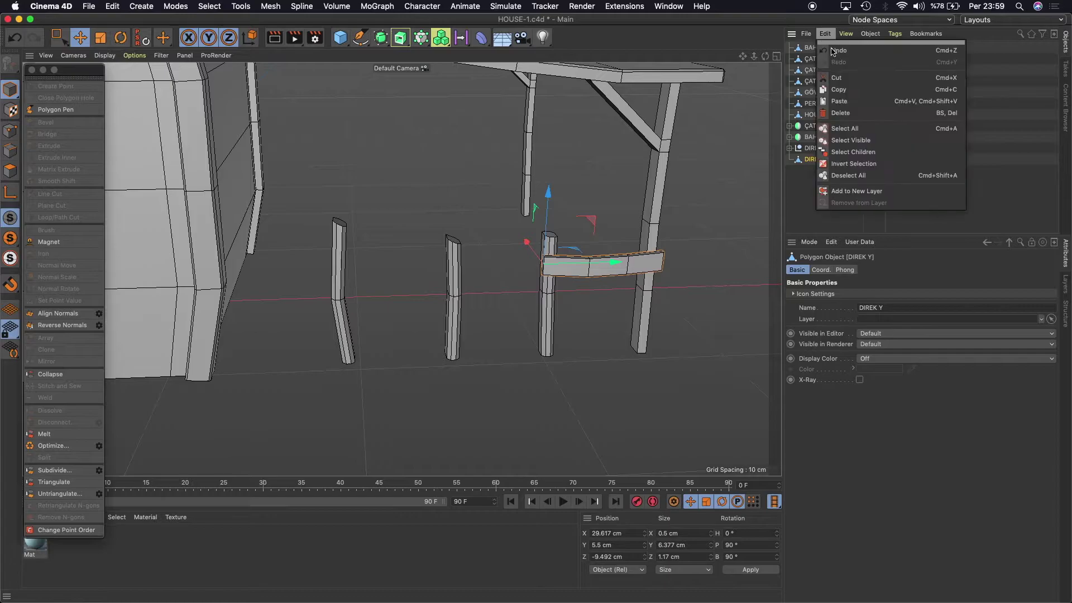
left_click(843, 103)
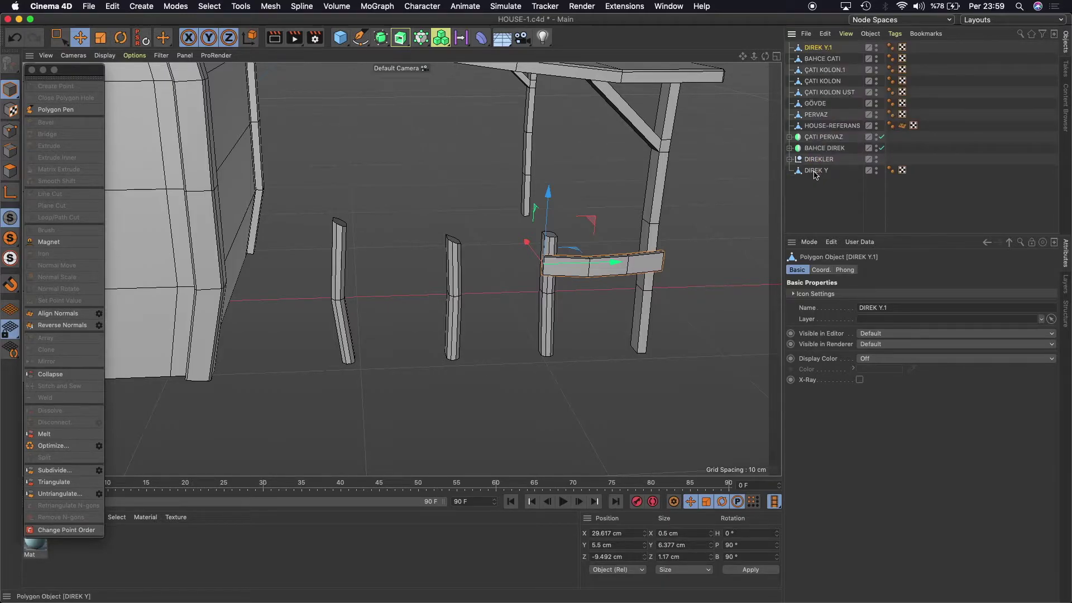
left_click_drag(815, 48, 814, 195)
left_click_drag(548, 192, 546, 252)
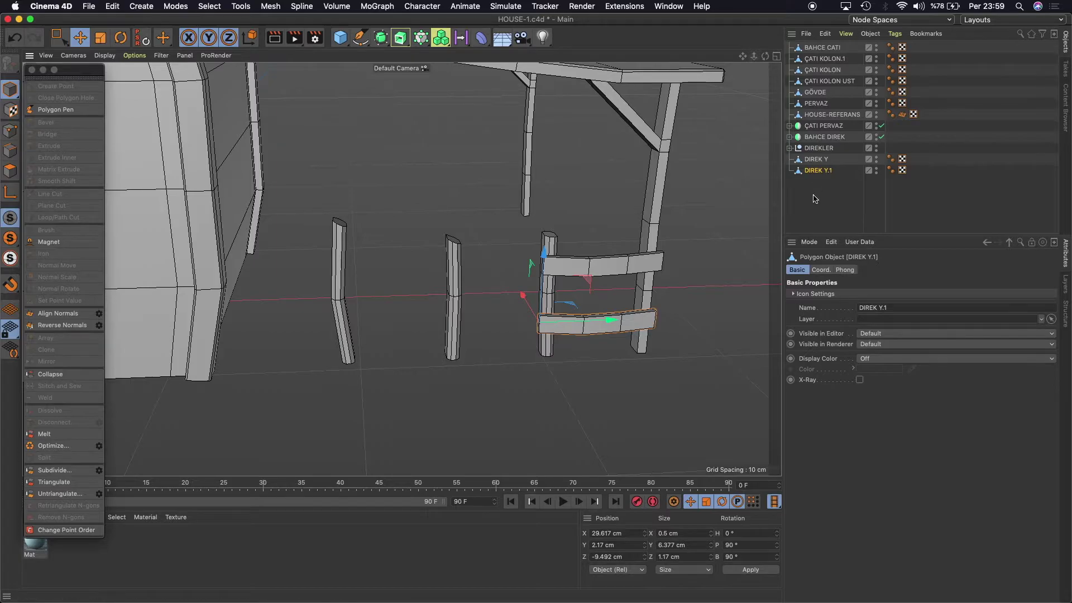
Paste a copy of the rail pair, move it left onto the left posts, and stretch it slightly wider.
left_click(817, 159, "ctrl")
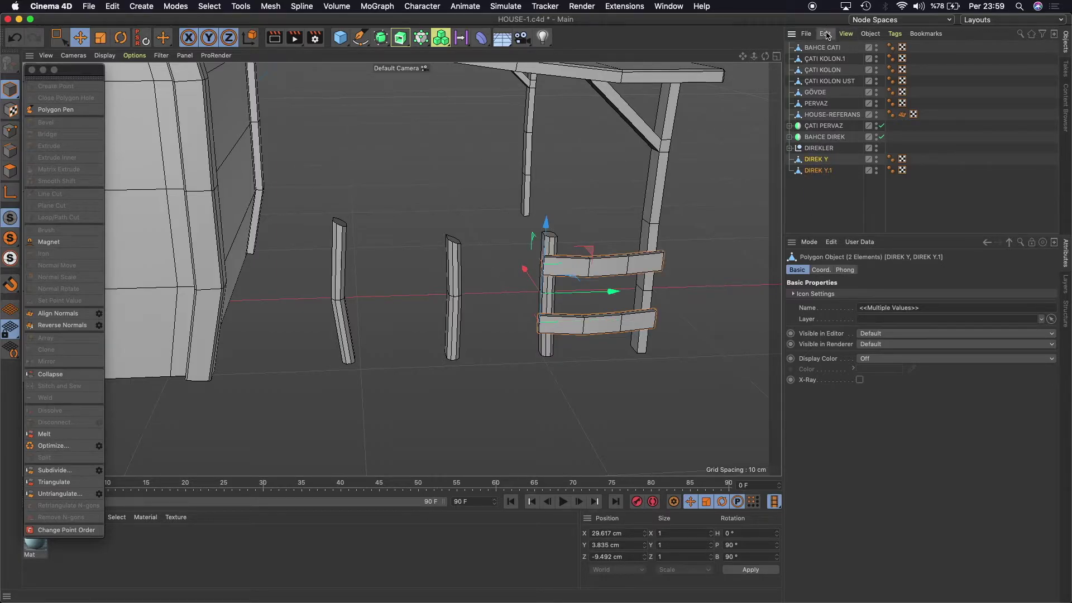
left_click(826, 33)
left_click(826, 34)
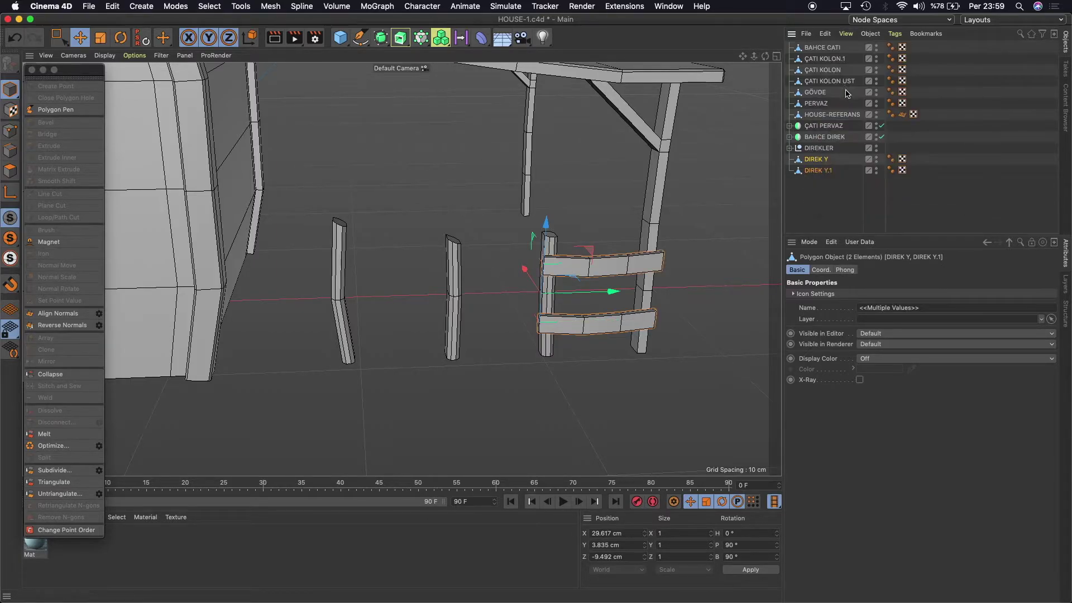
left_click(826, 33)
left_click(846, 107)
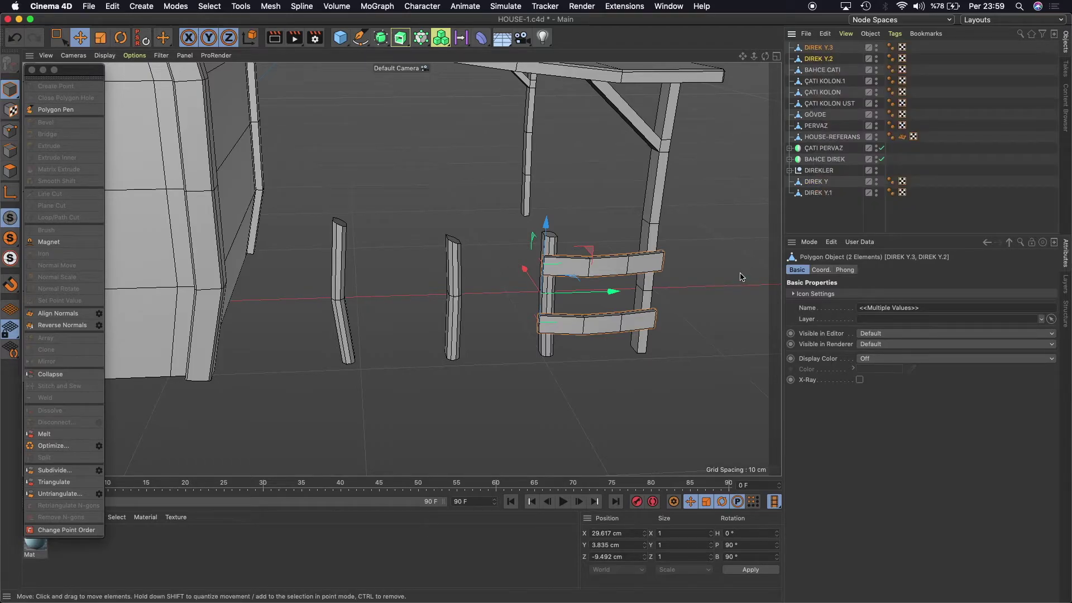
left_click_drag(614, 291, 507, 298)
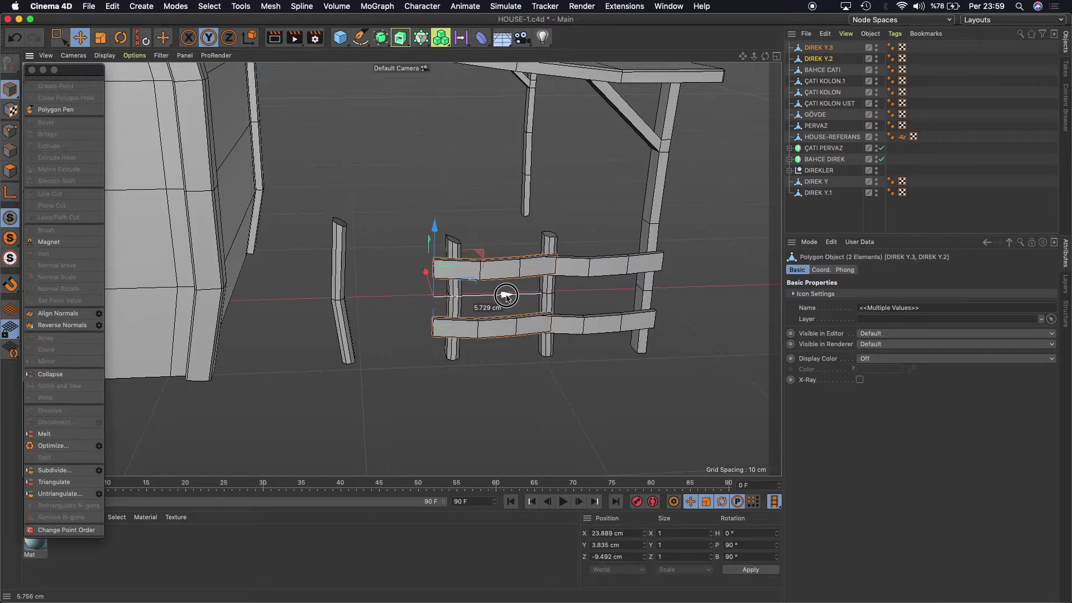
left_click_drag(507, 297, 408, 297)
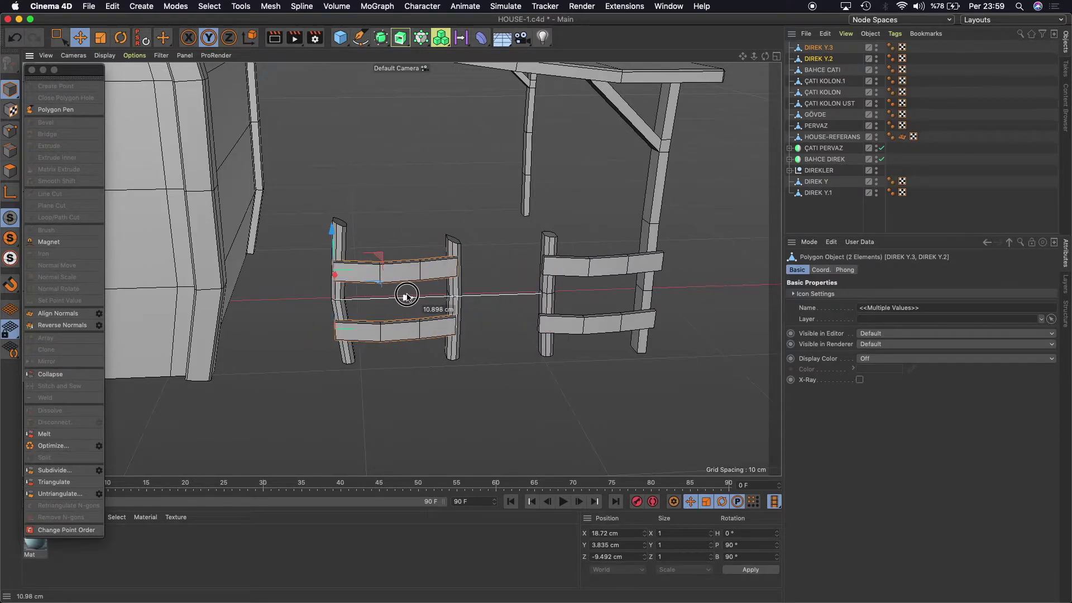
key("t")
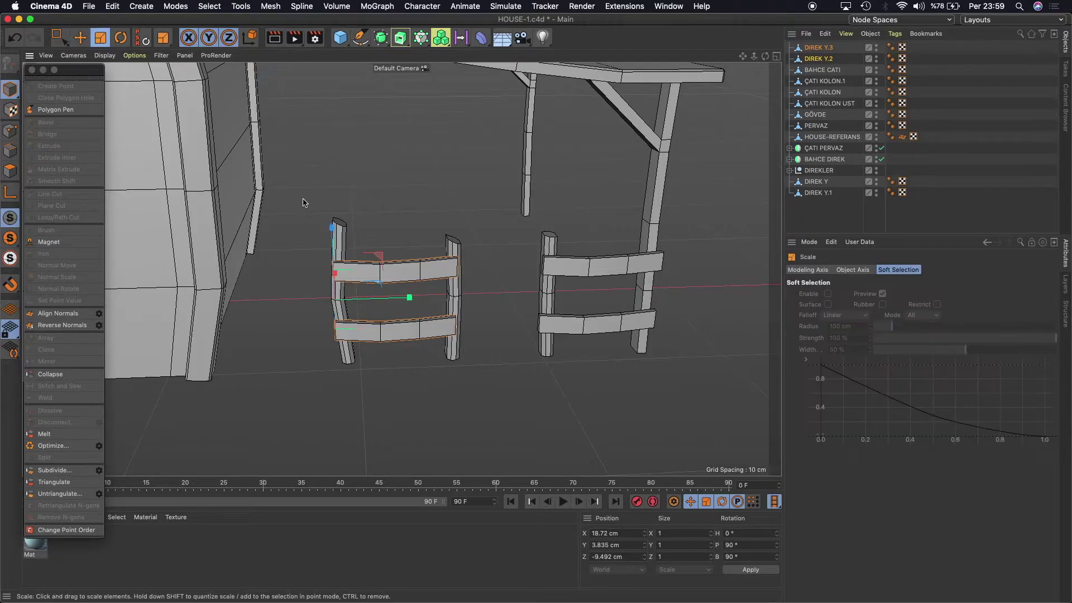
left_click_drag(410, 298, 418, 298)
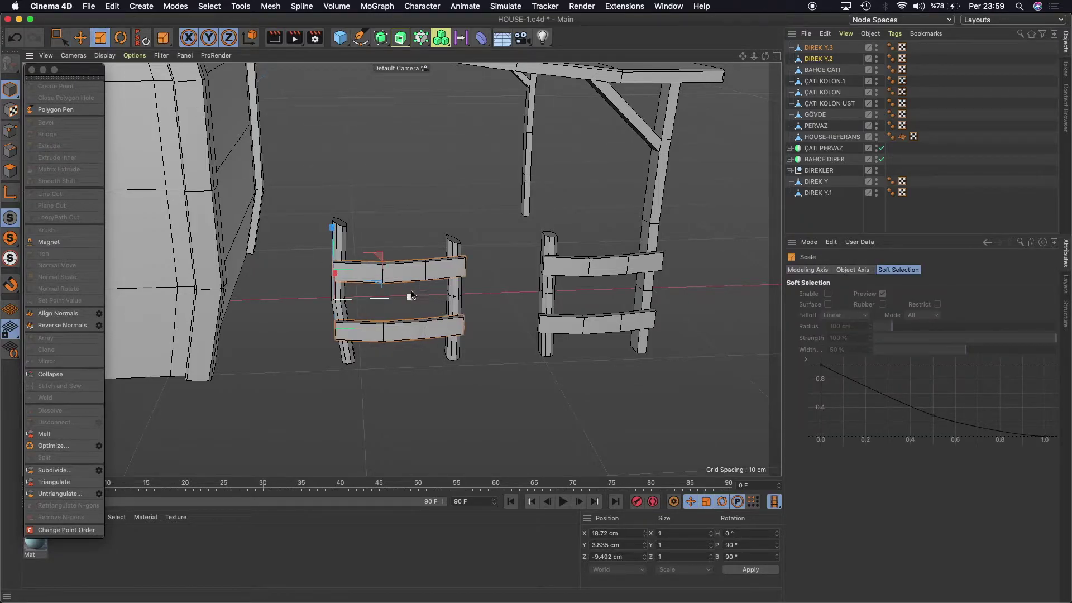
key("e")
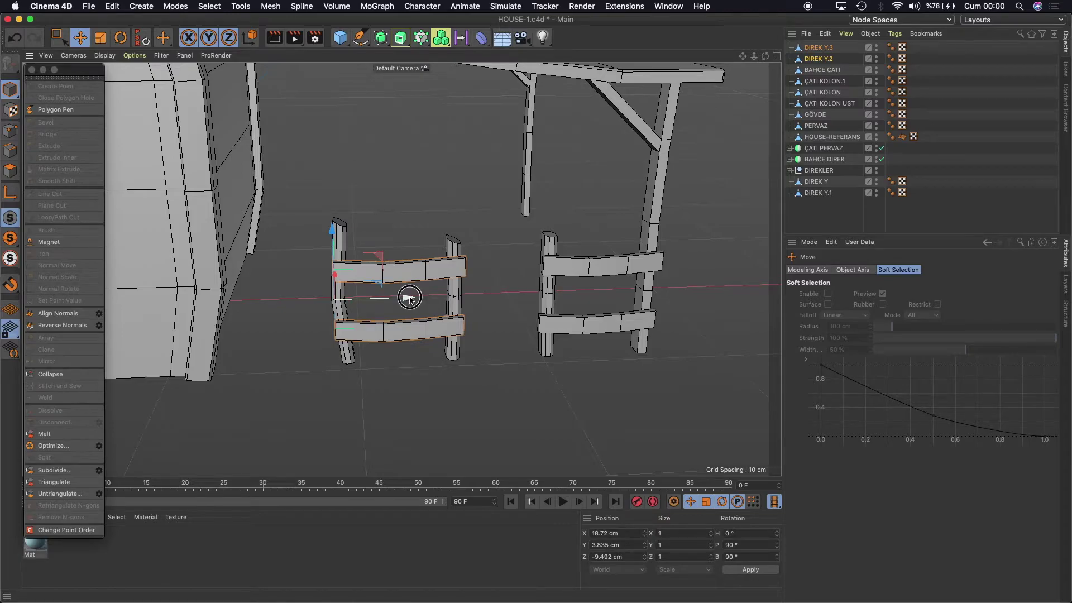
left_click_drag(413, 298, 409, 299)
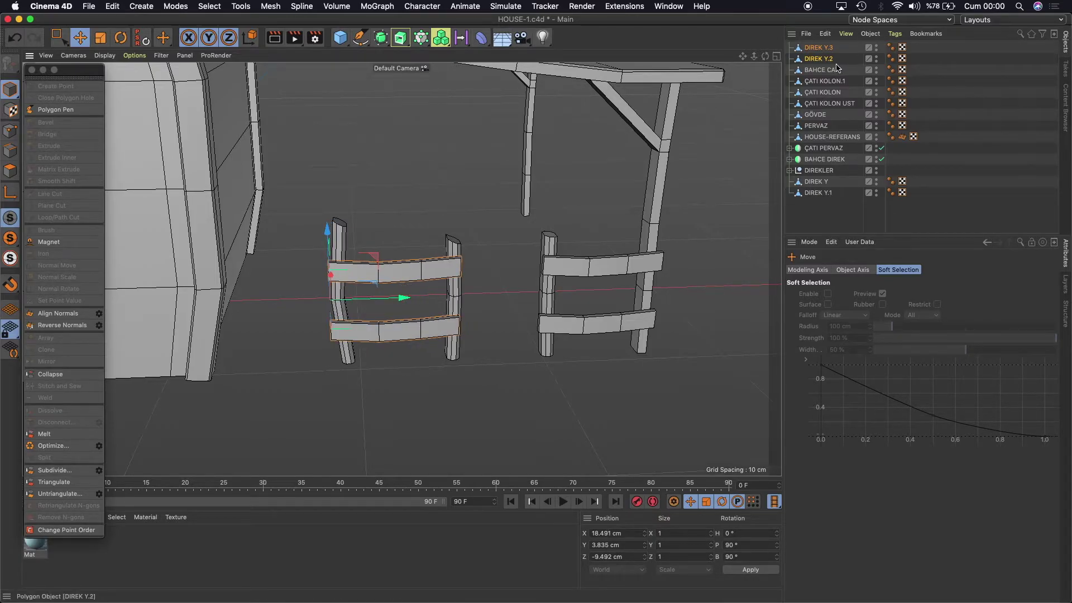
Paste another rail pair, list it below DIREK Y.1, and slide it right to X 24.321 cm.
left_click(825, 34)
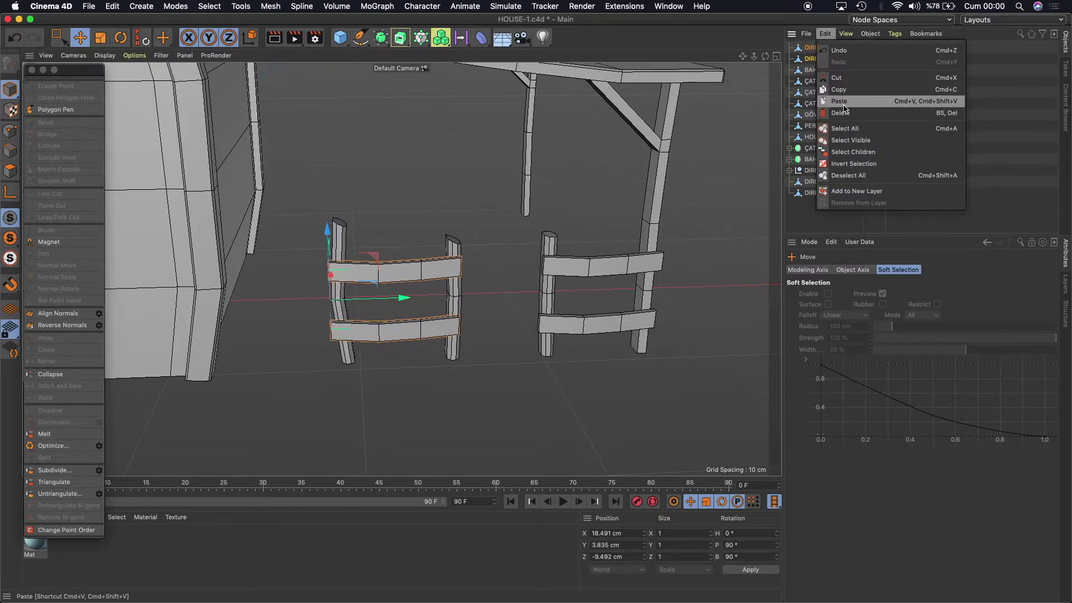
left_click(842, 94)
left_click(825, 34)
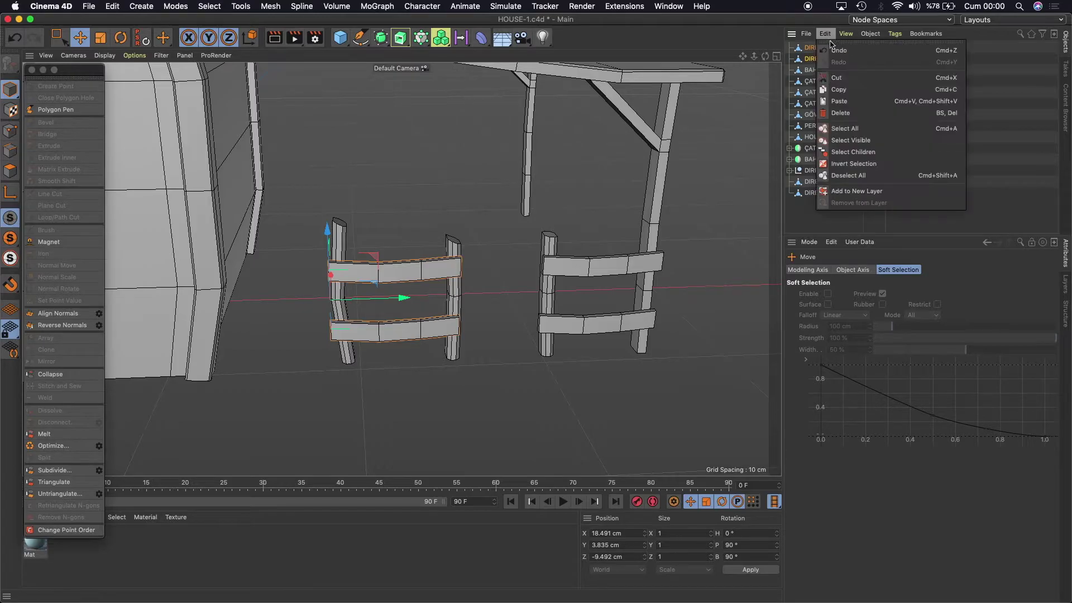
left_click(846, 105)
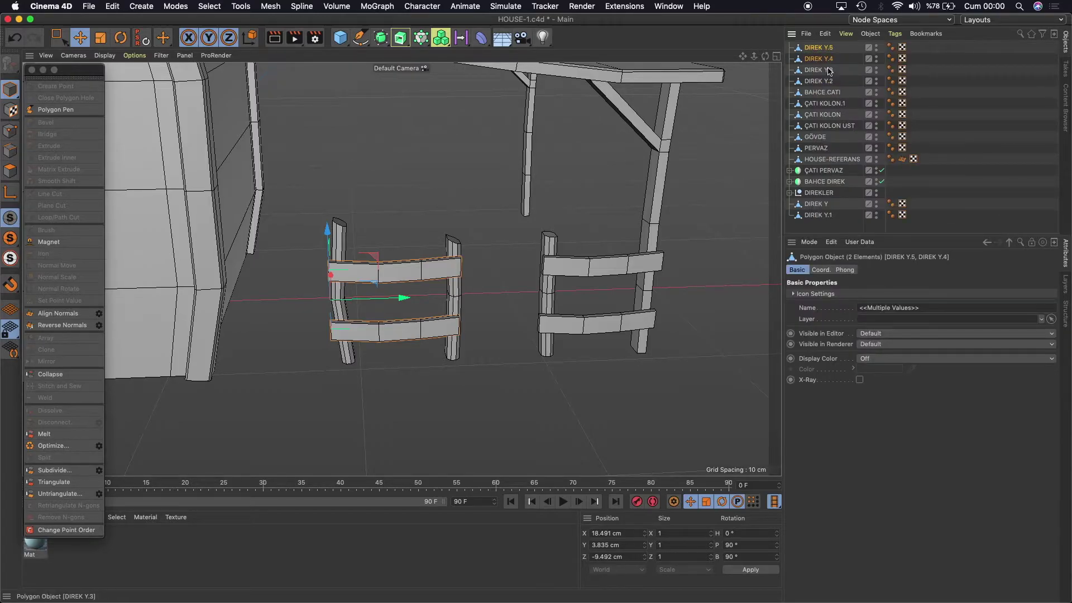
left_click_drag(820, 50, 819, 222)
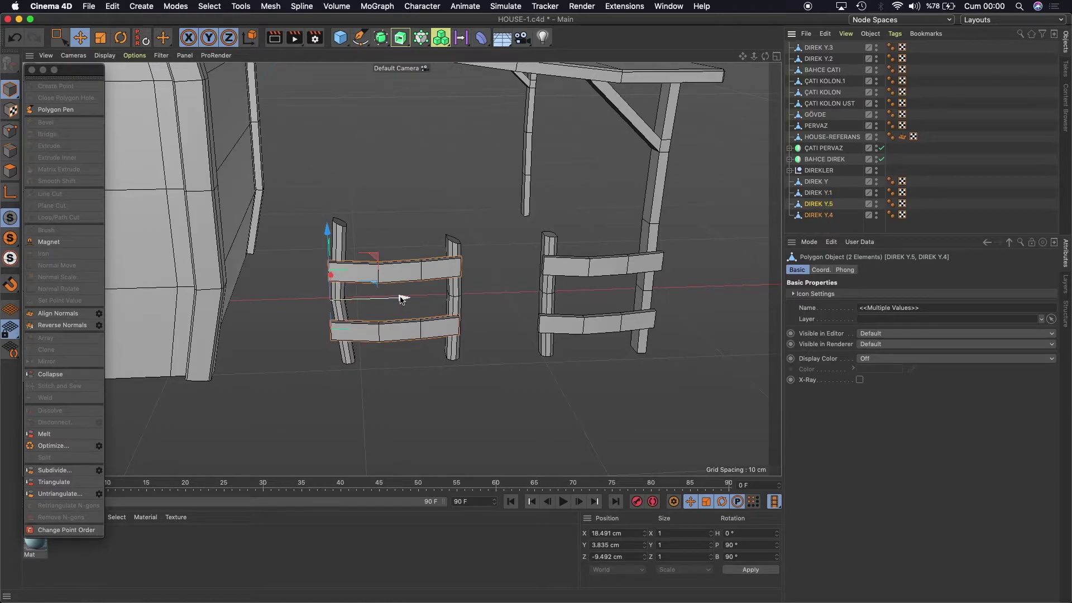
left_click_drag(402, 300, 513, 307)
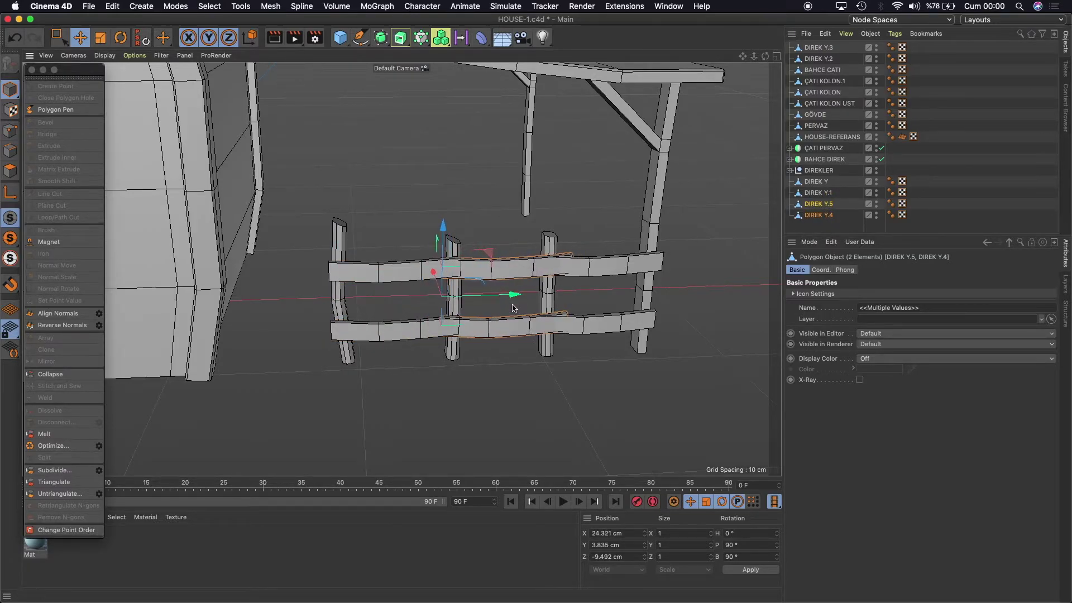
left_click_drag(765, 56, 524, 234)
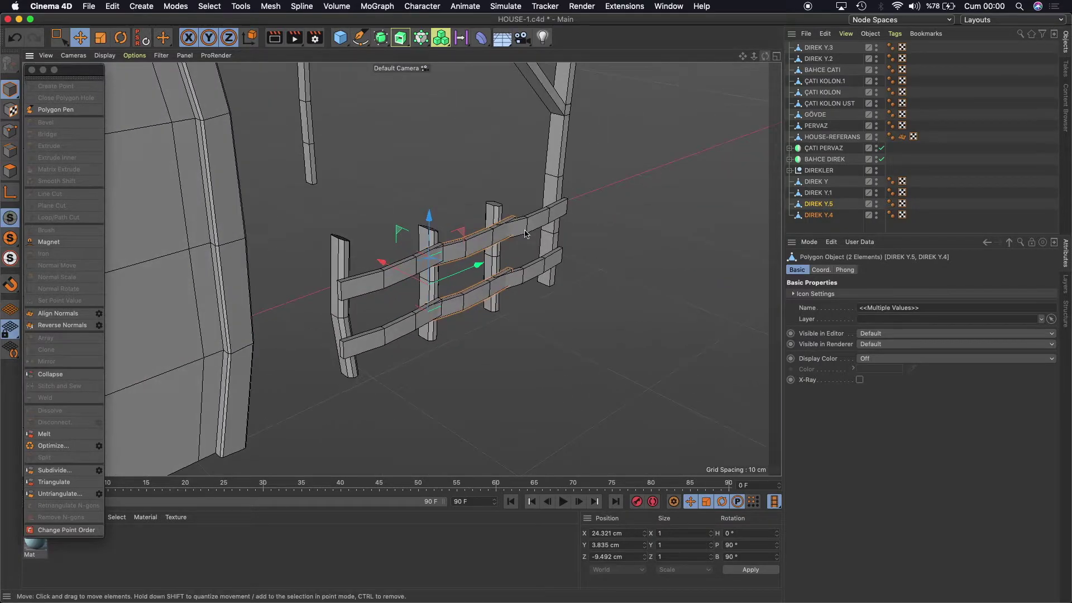
Nudge the middle rail pair in depth and scale it to about 90% to fit between neighbours.
scroll(418, 274, "up", 3)
scroll(419, 274, "up", 2)
left_click_drag(386, 281, 390, 282)
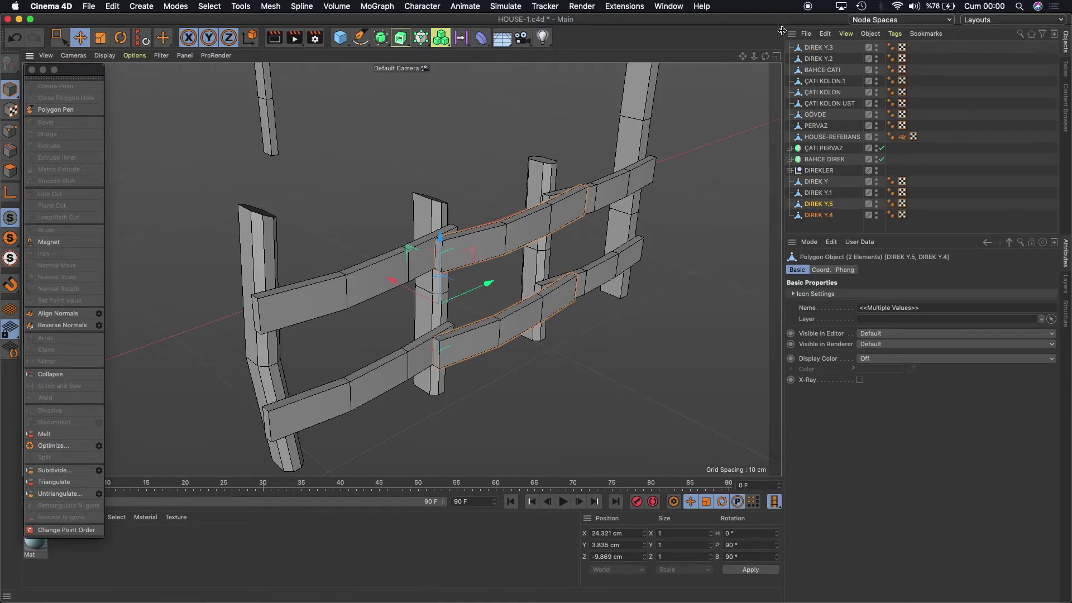
left_click_drag(767, 60, 504, 138)
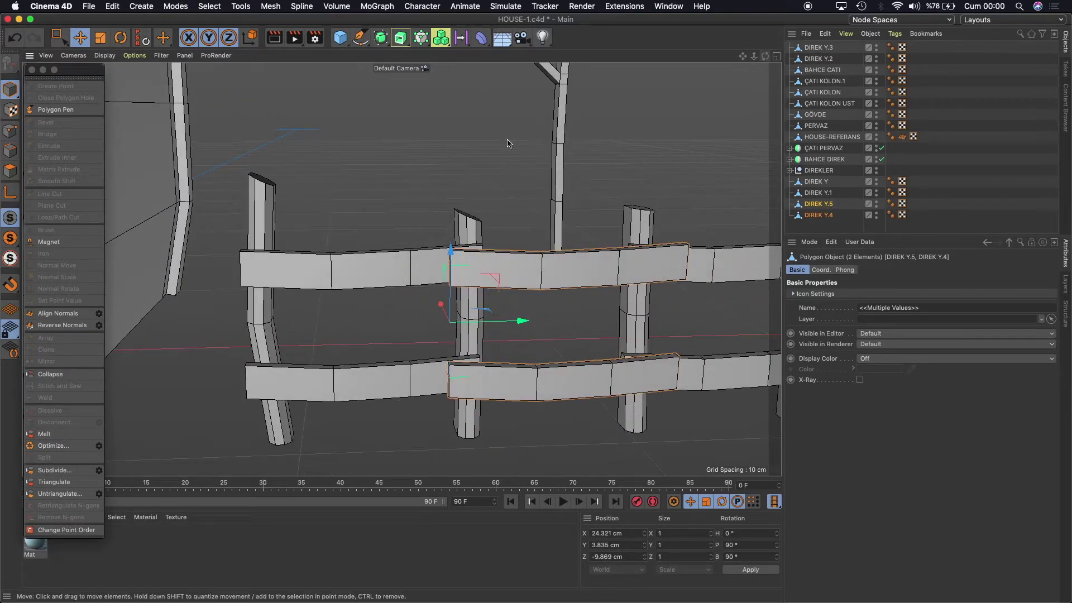
left_click(101, 37)
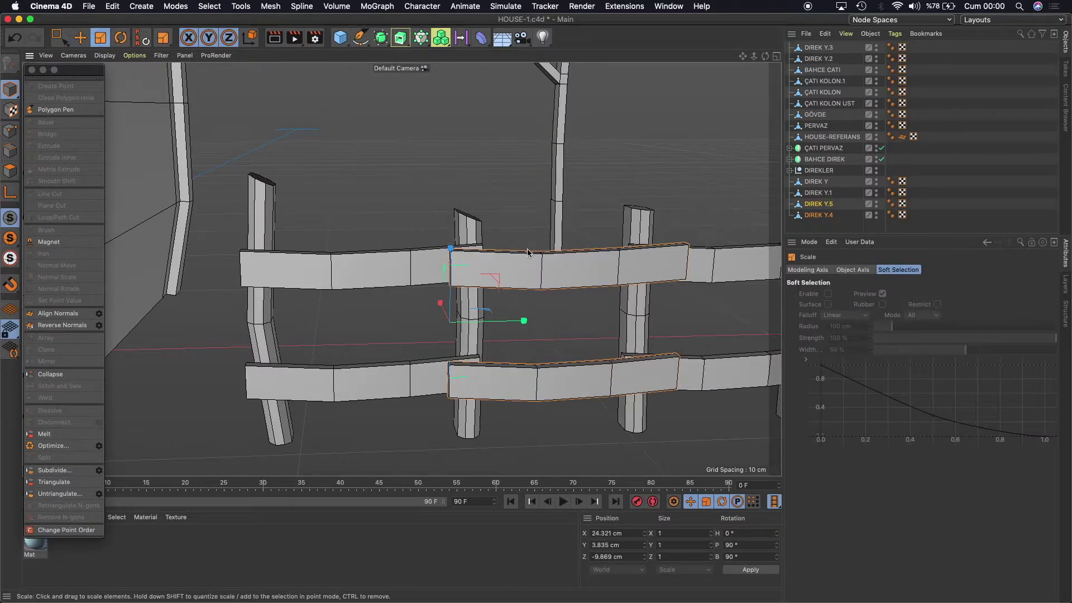
left_click_drag(520, 332, 516, 320)
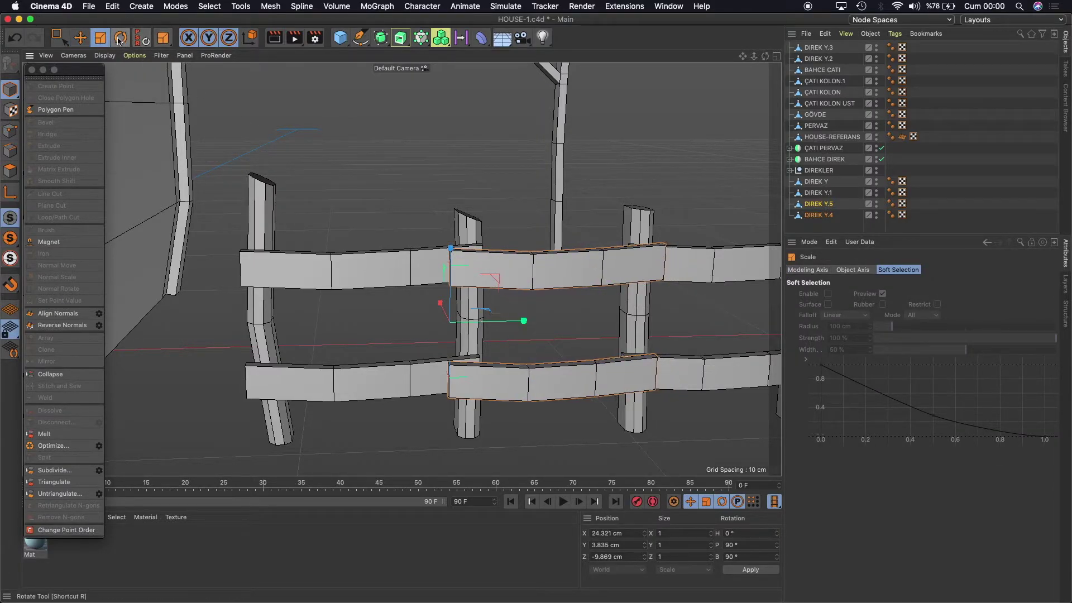
left_click(80, 38)
left_click_drag(757, 59, 755, 59)
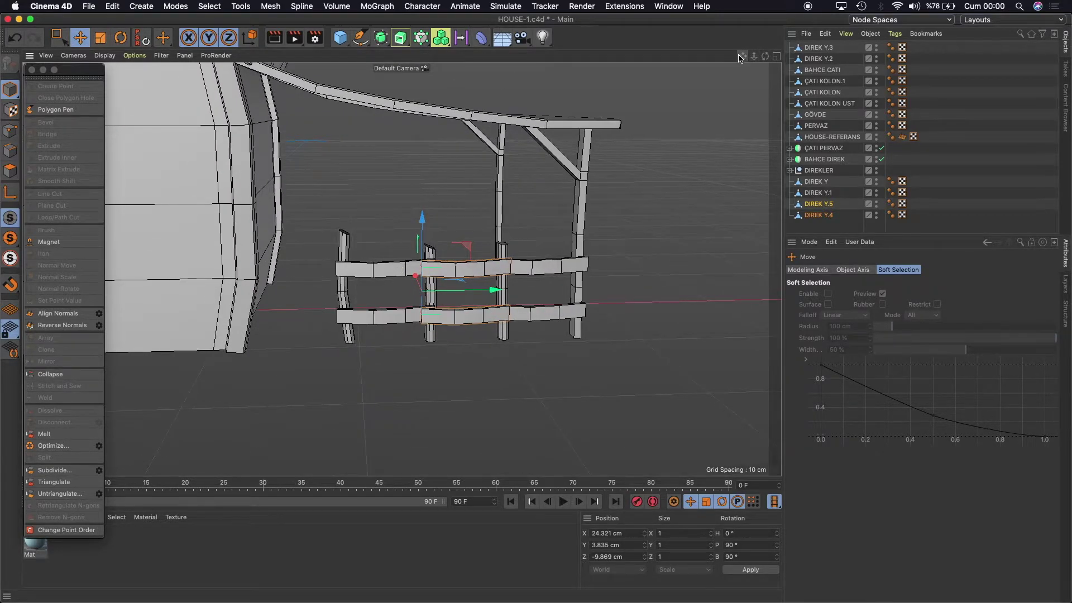
left_click_drag(741, 58, 763, 54)
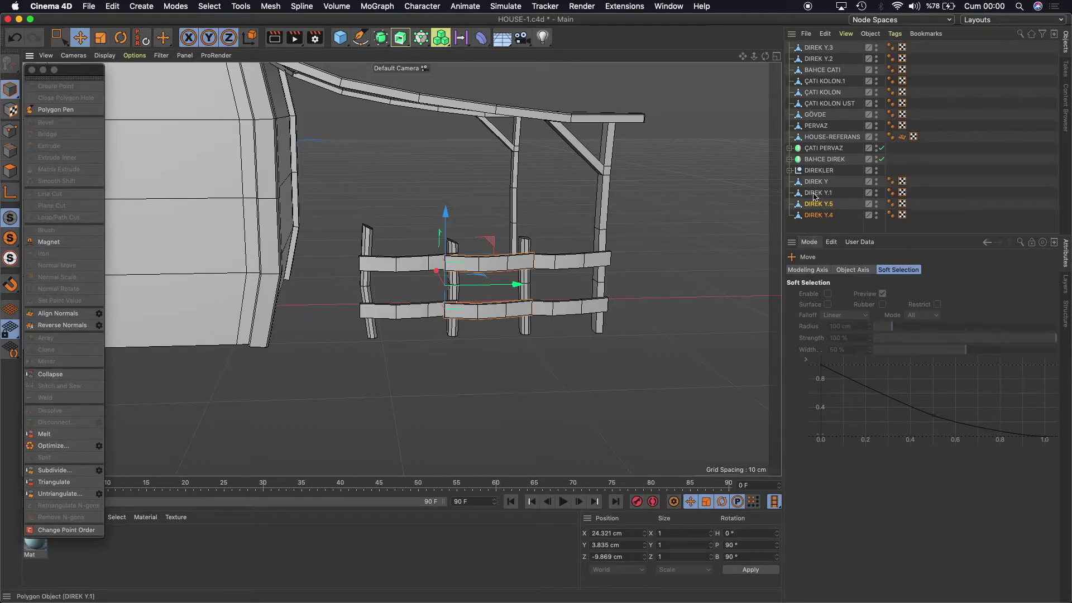
double_click(819, 184)
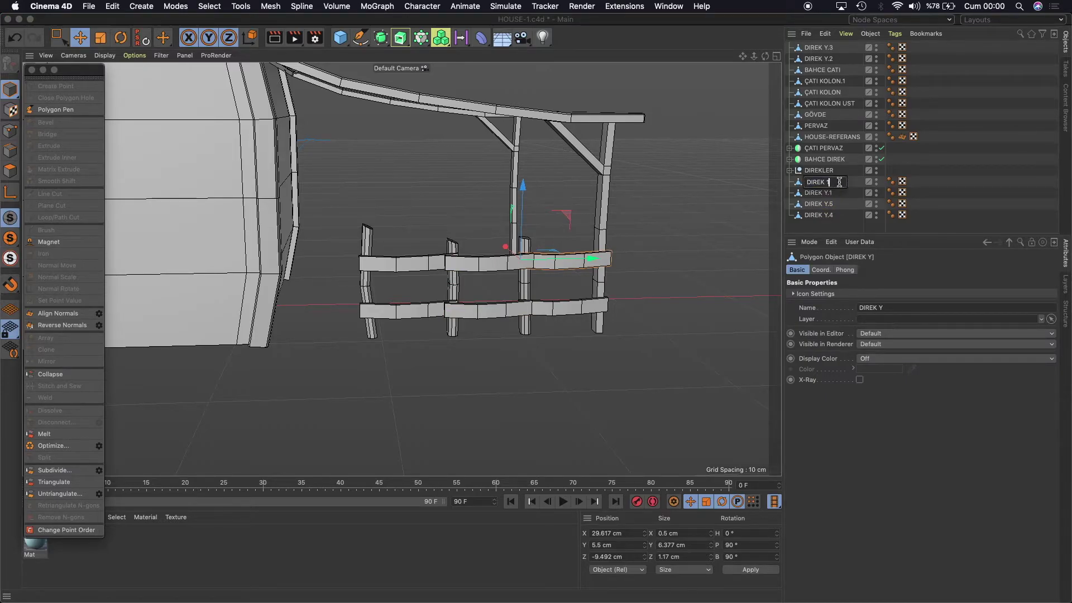
Rename DIREK Y and DIREK Y.1 to DIREK 1.
key("Return")
left_click(819, 193)
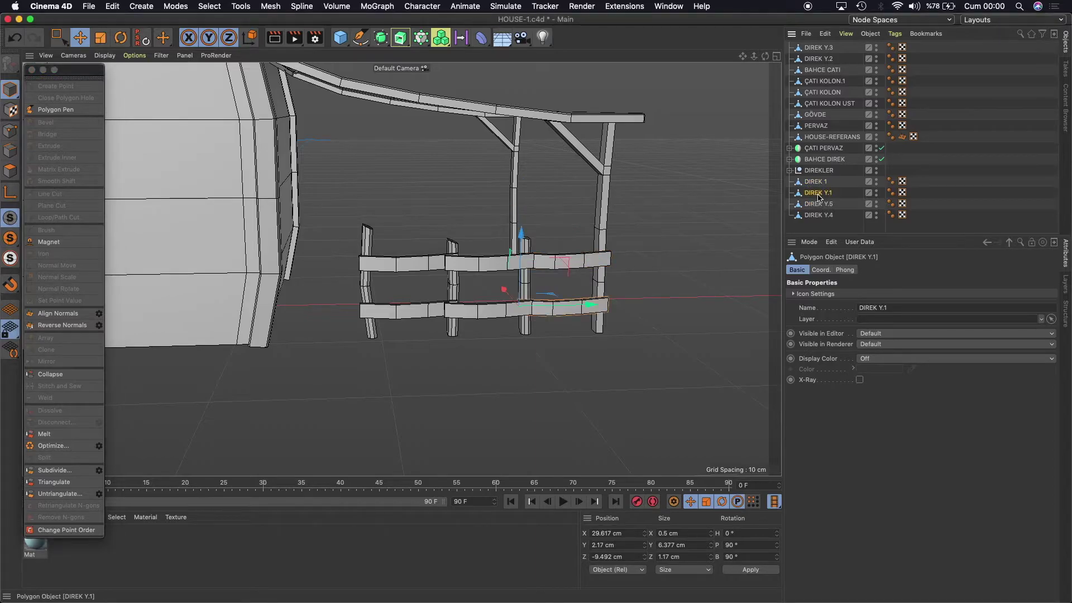
double_click(820, 193)
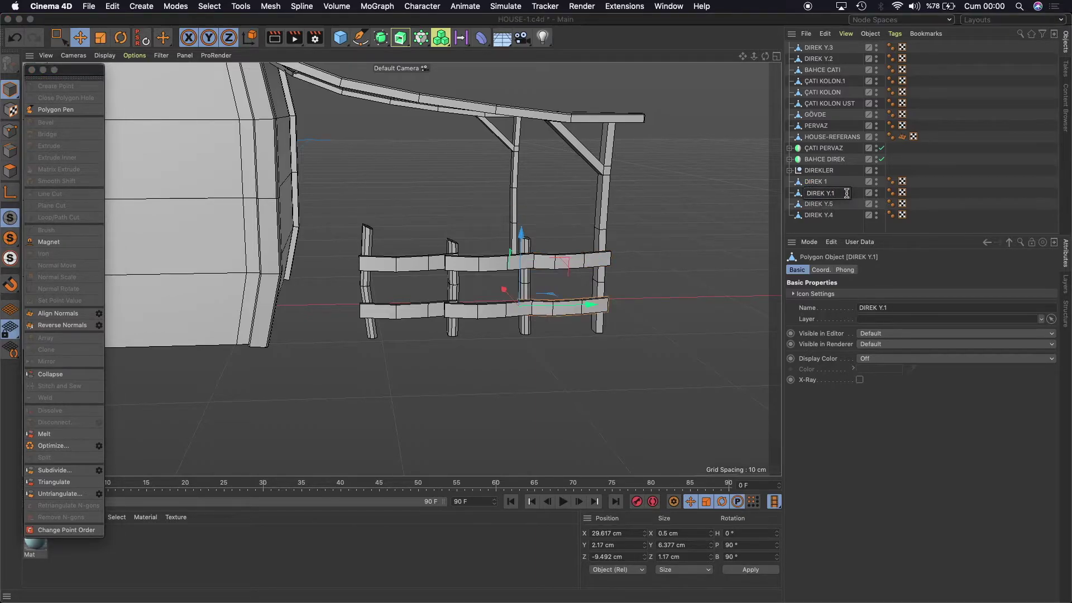
type("1")
key("Return")
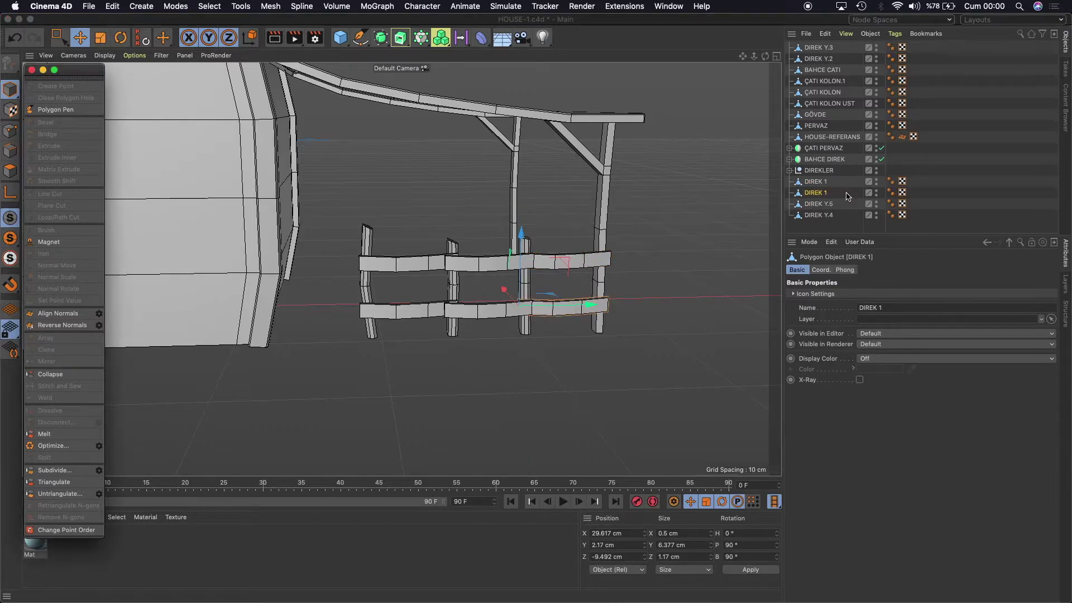
Rename the middle rails DIREK Y.5 and DIREK Y.4 to DIREK 2.
left_click(820, 205)
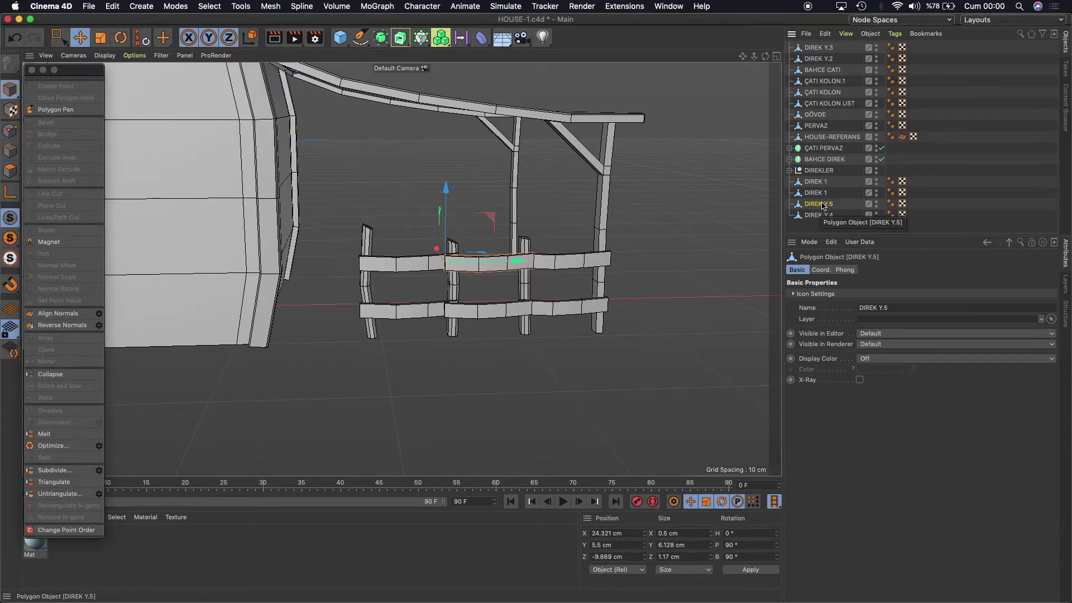
double_click(831, 205)
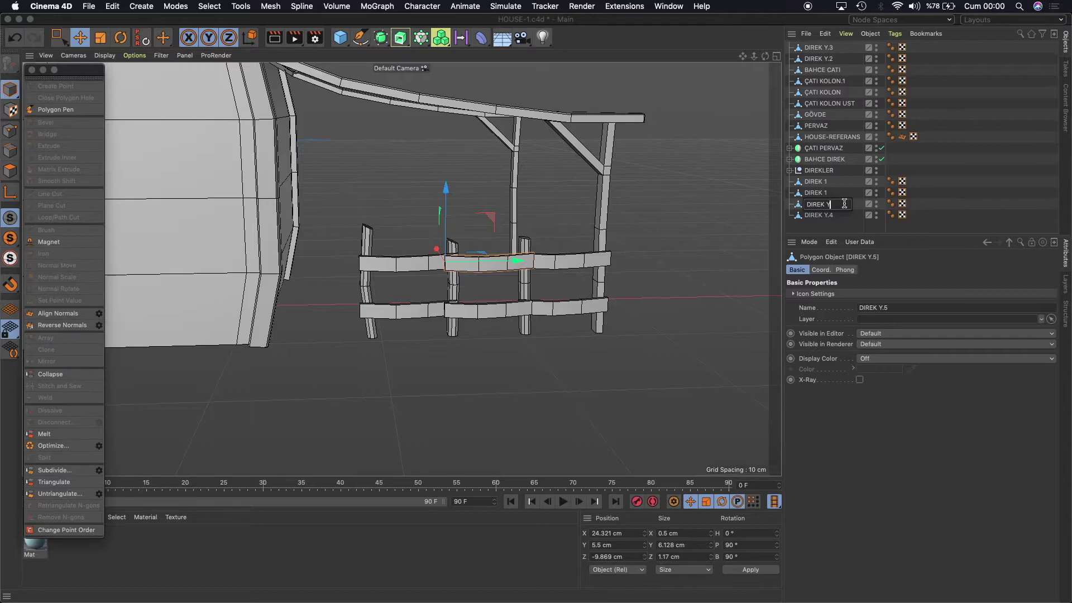
type("2")
key("Return")
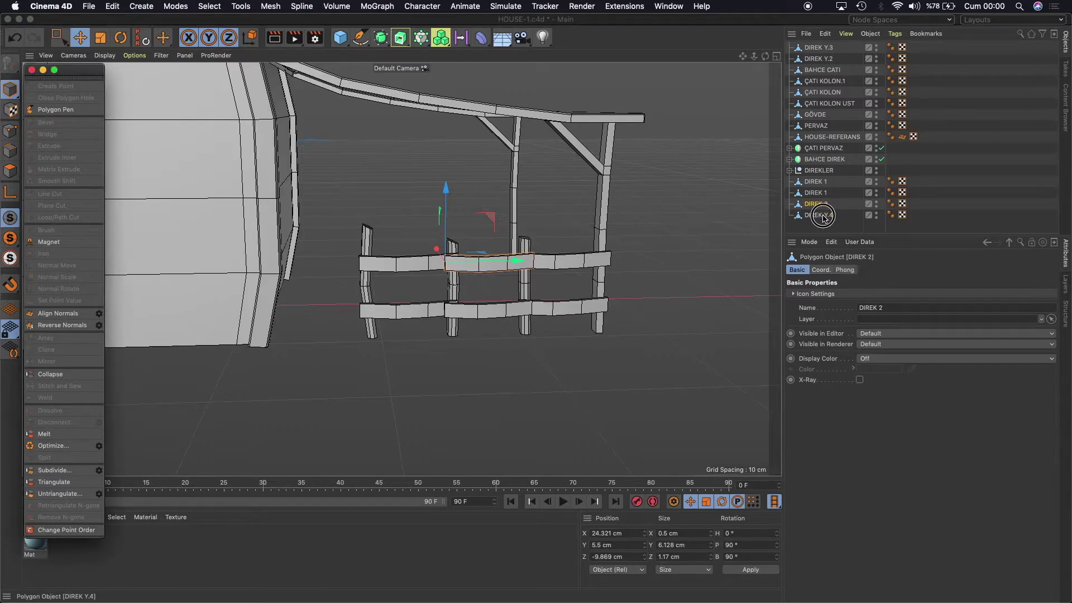
double_click(823, 216)
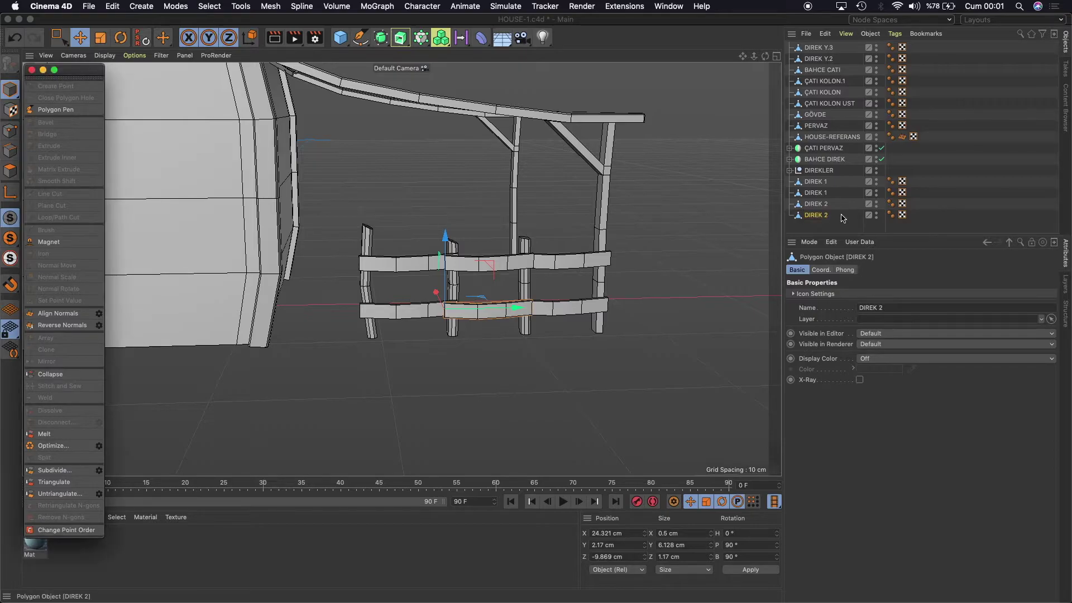
key("Return")
Rename the left rails DIREK Y.3 and DIREK Y.2 to DIREK 3 and select both.
left_click(822, 49)
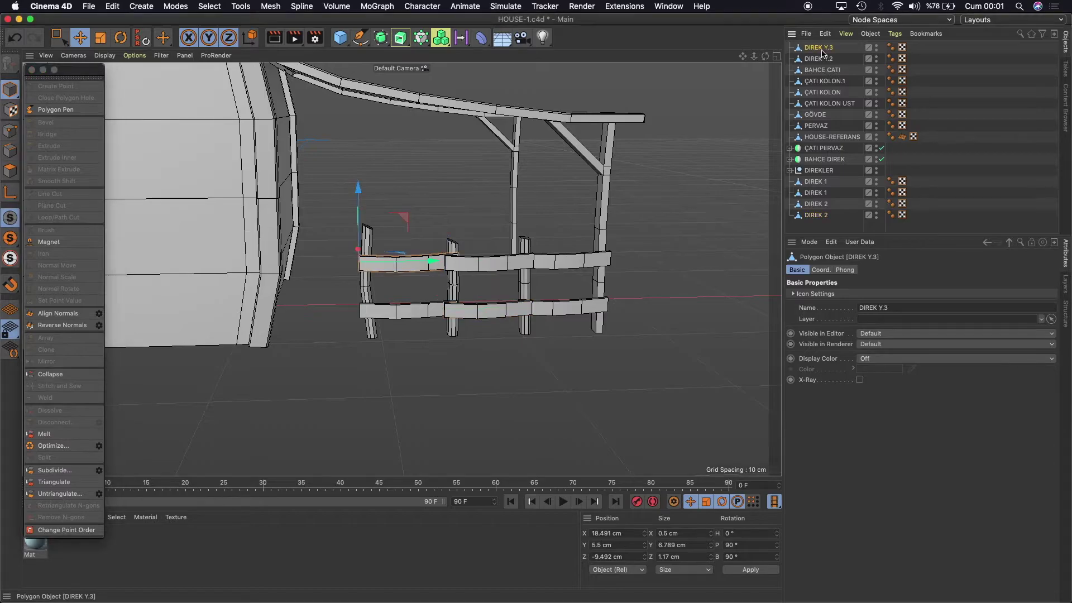
double_click(826, 49)
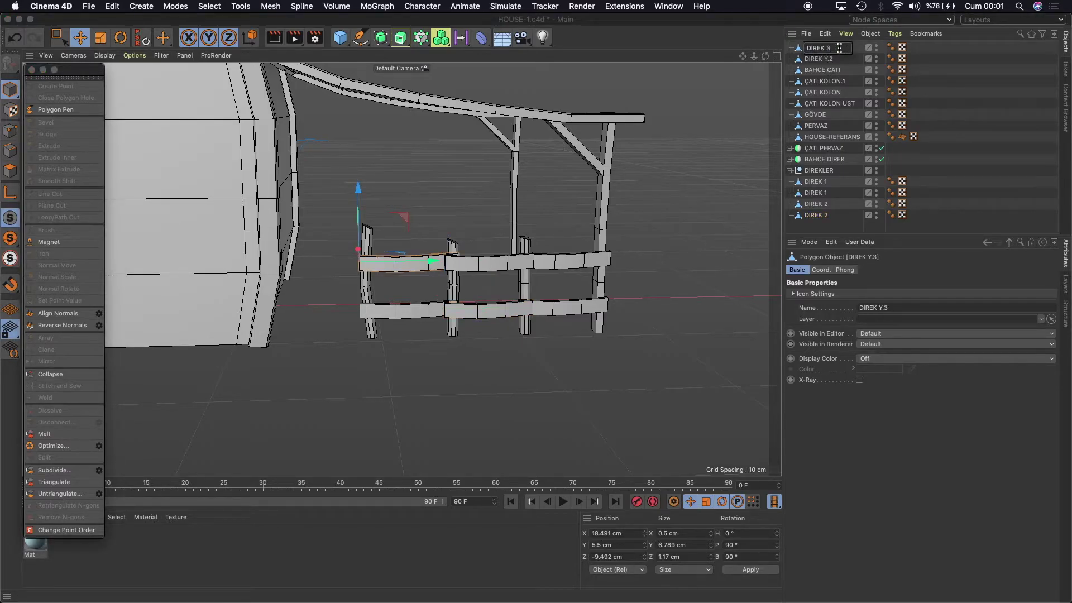
key("Return")
left_click(832, 58)
double_click(845, 60)
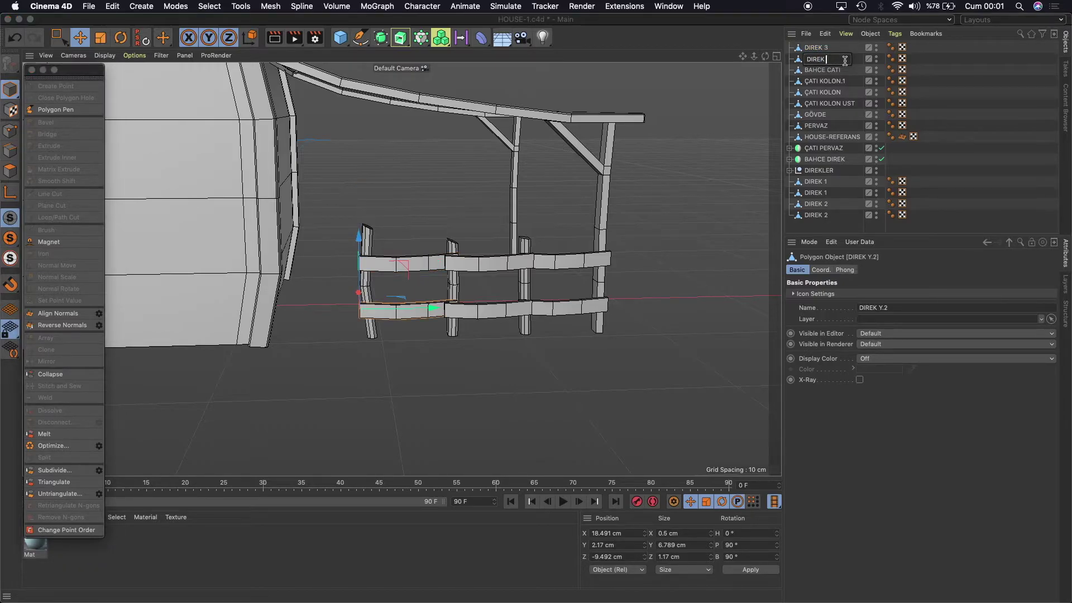
type("3")
key("Return")
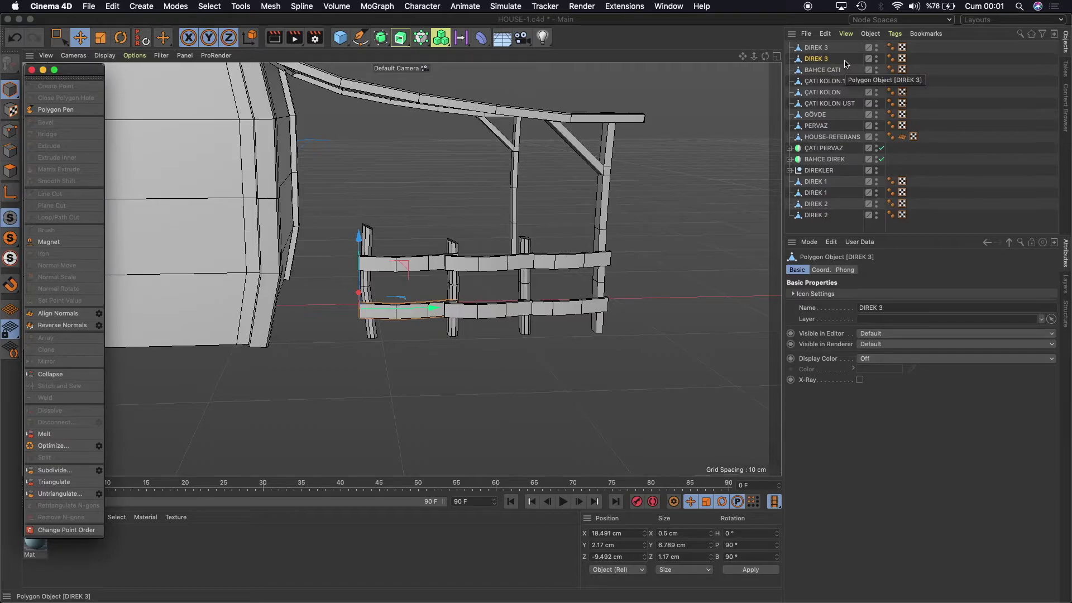
left_click(815, 48)
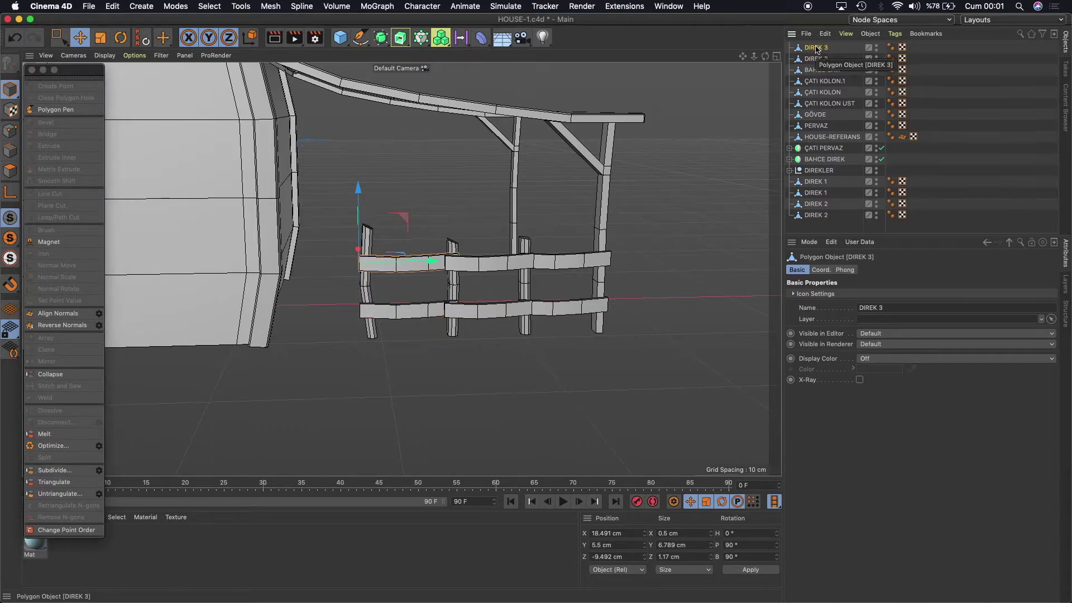
left_click(814, 59)
Move both DIREK 3 rails below DIREK 2 in the list and paste copies of them.
left_click(817, 48, "shift")
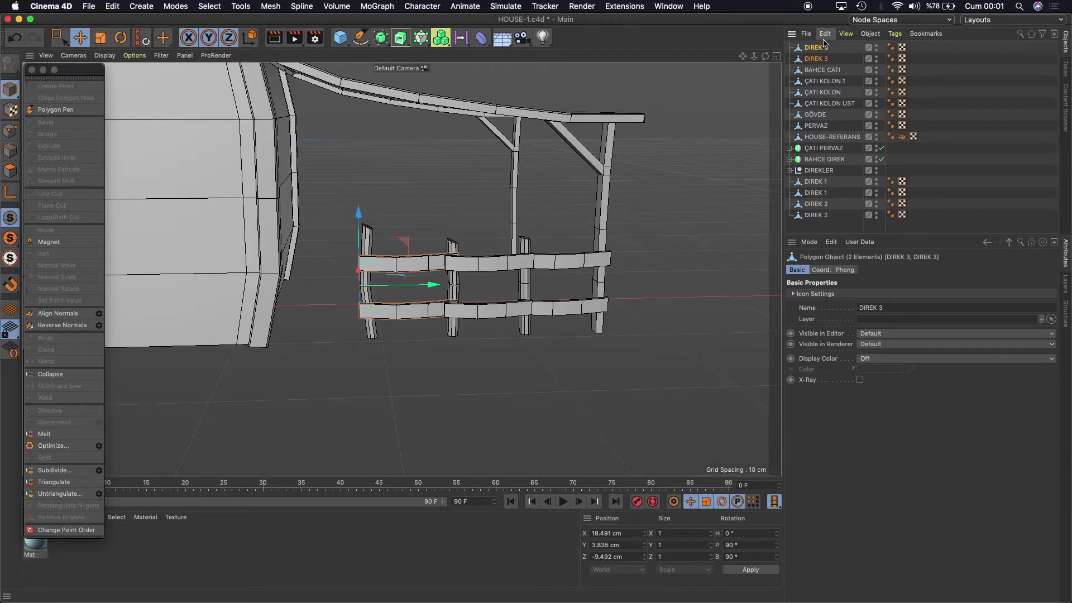
left_click_drag(815, 49, 818, 223)
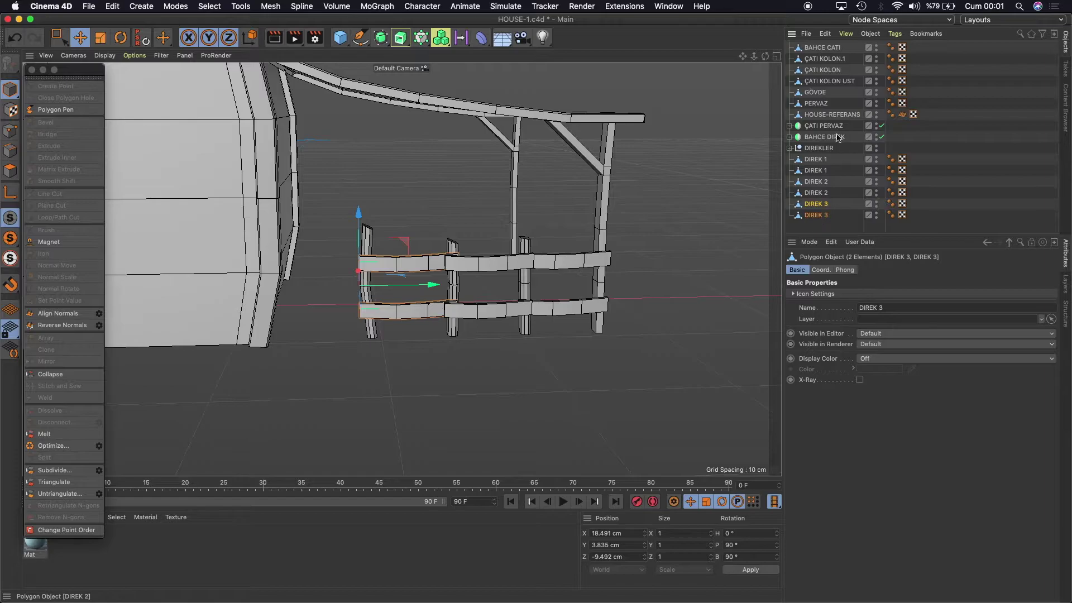
left_click(825, 34)
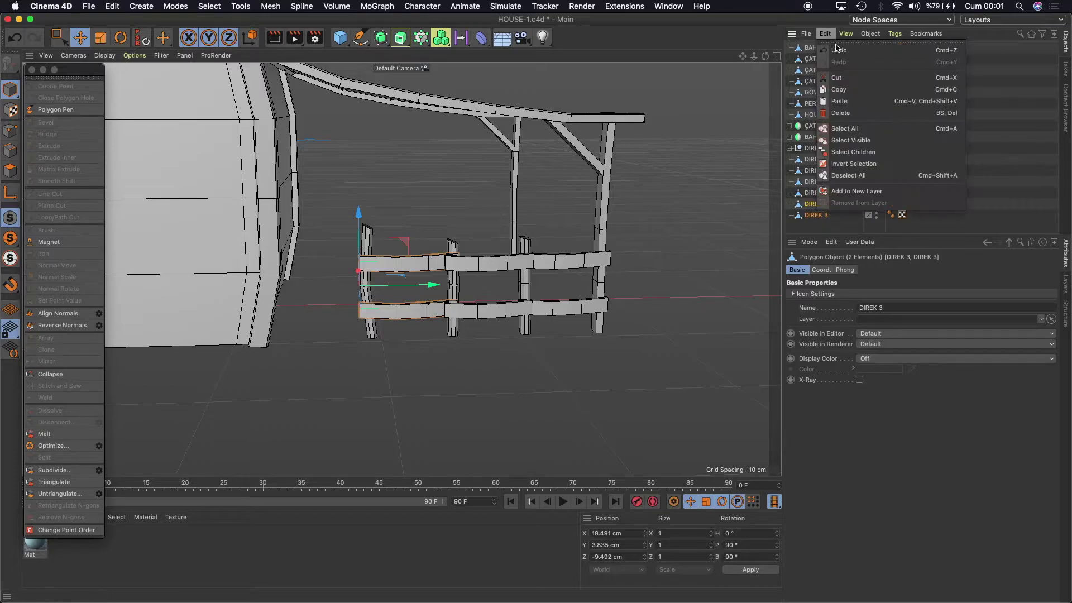
left_click(845, 91)
left_click(825, 34)
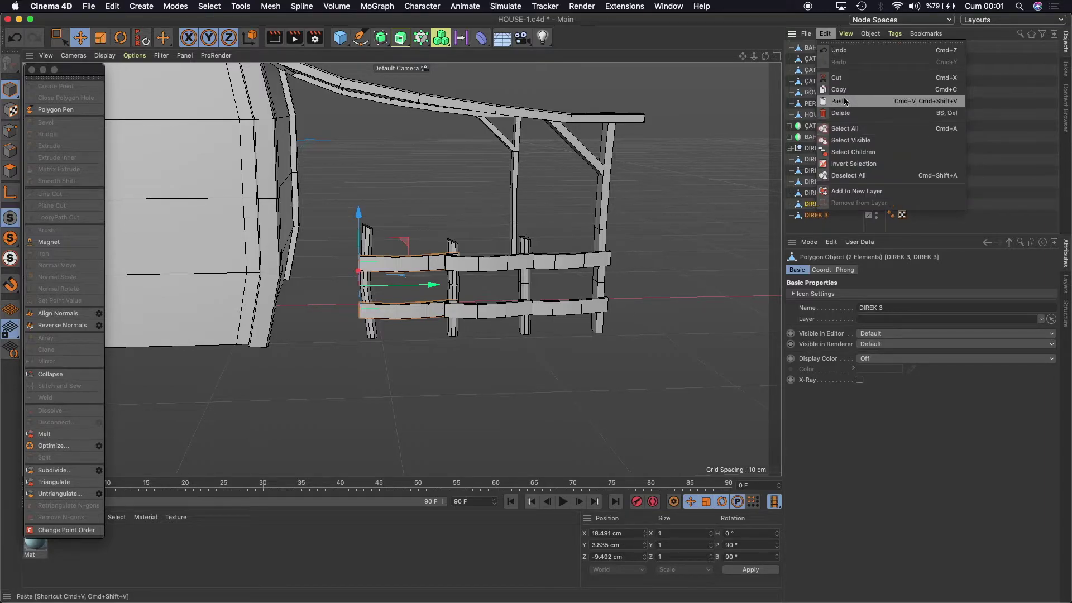
left_click(845, 102)
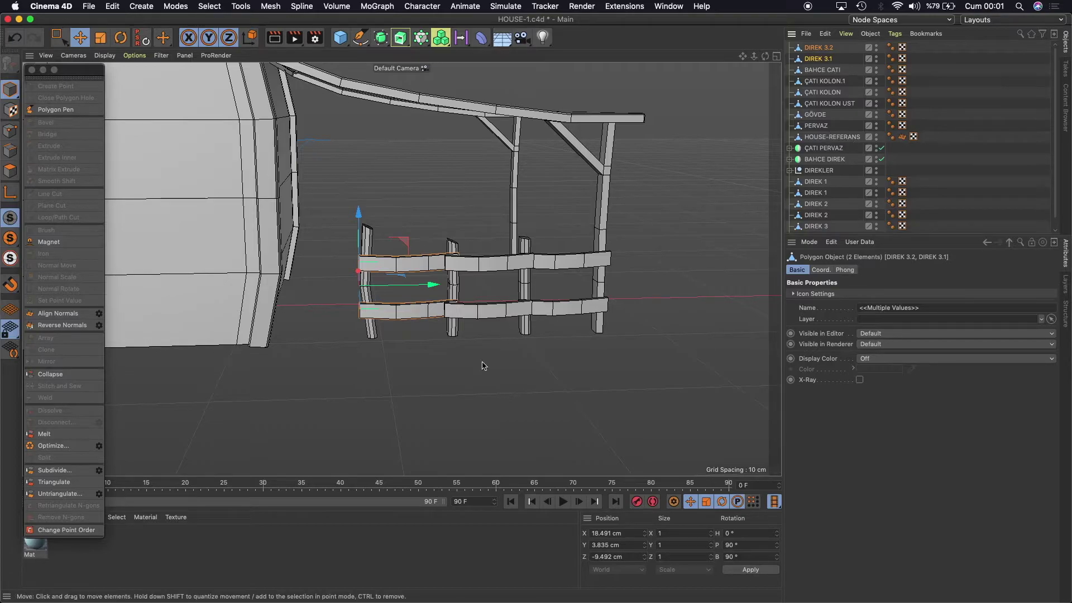
Shift the pasted DIREK 3.1 and DIREK 3.2 rails about 1.5 cm along Z toward the house wall.
mouse_move(490, 247)
left_mouse_down("alt")
mouse_move(401, 269)
mouse_move(435, 283)
mouse_move(348, 298)
left_mouse_up("alt")
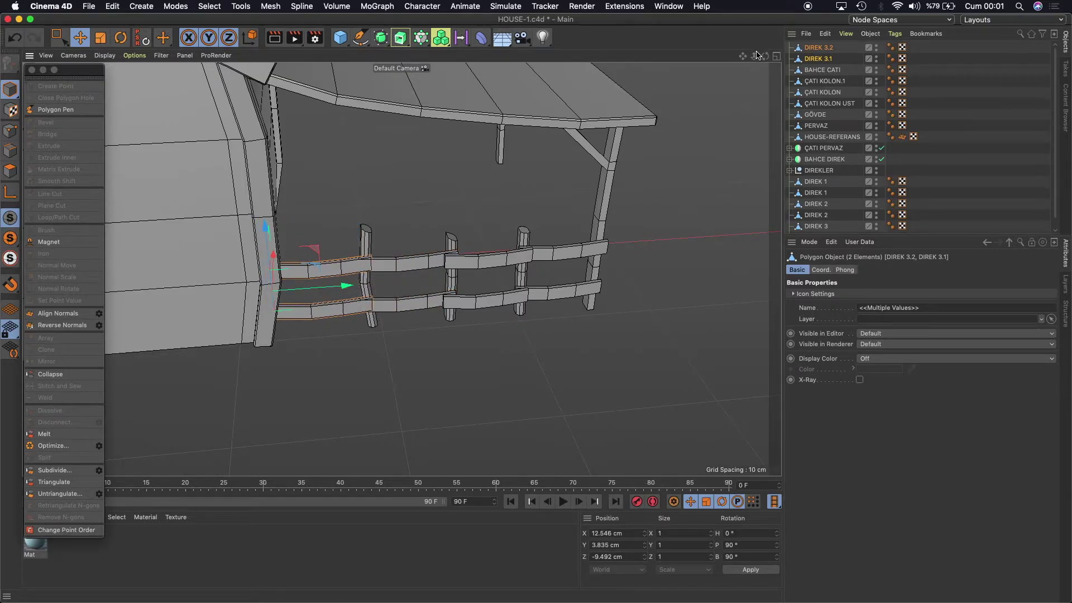
left_click_drag(765, 56, 766, 62)
scroll(284, 261, "up", 3)
left_click_drag(310, 217, 298, 224)
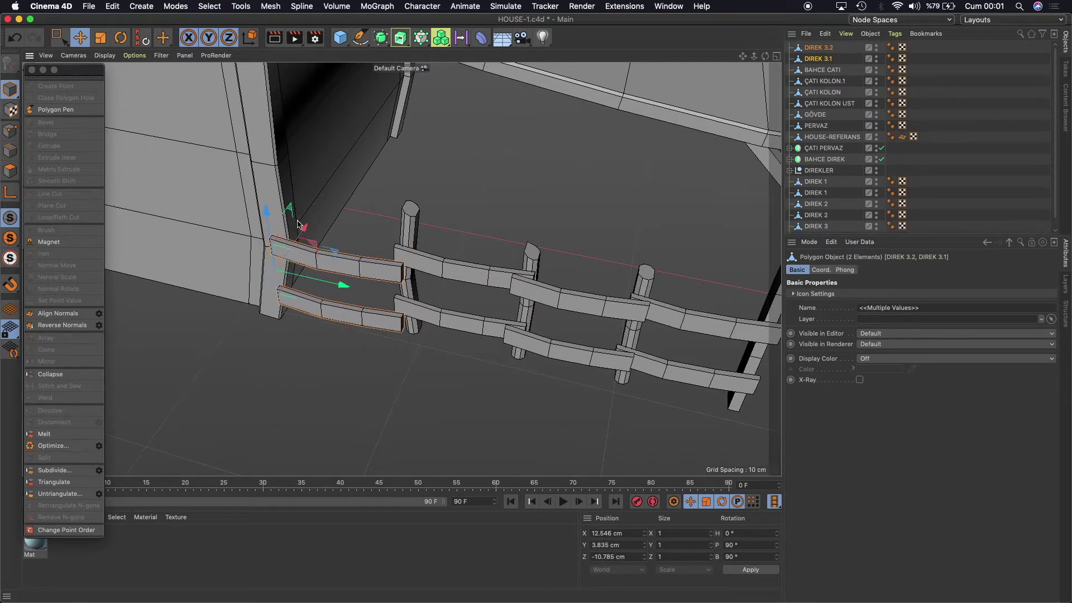
mouse_move(765, 55)
left_mouse_down()
mouse_move(402, 268)
mouse_move(470, 257)
left_mouse_up()
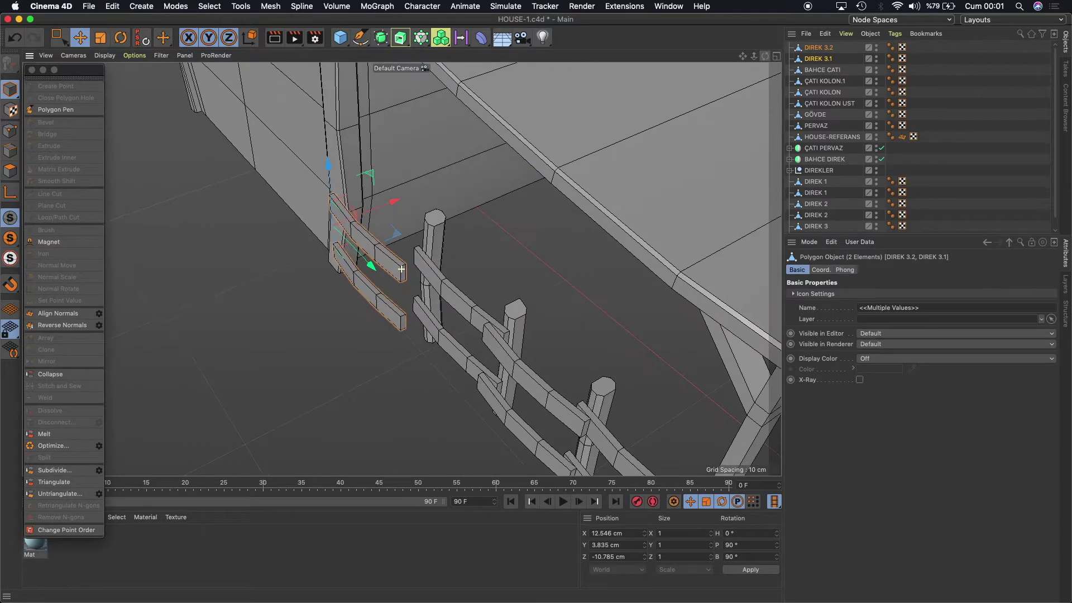
key("r")
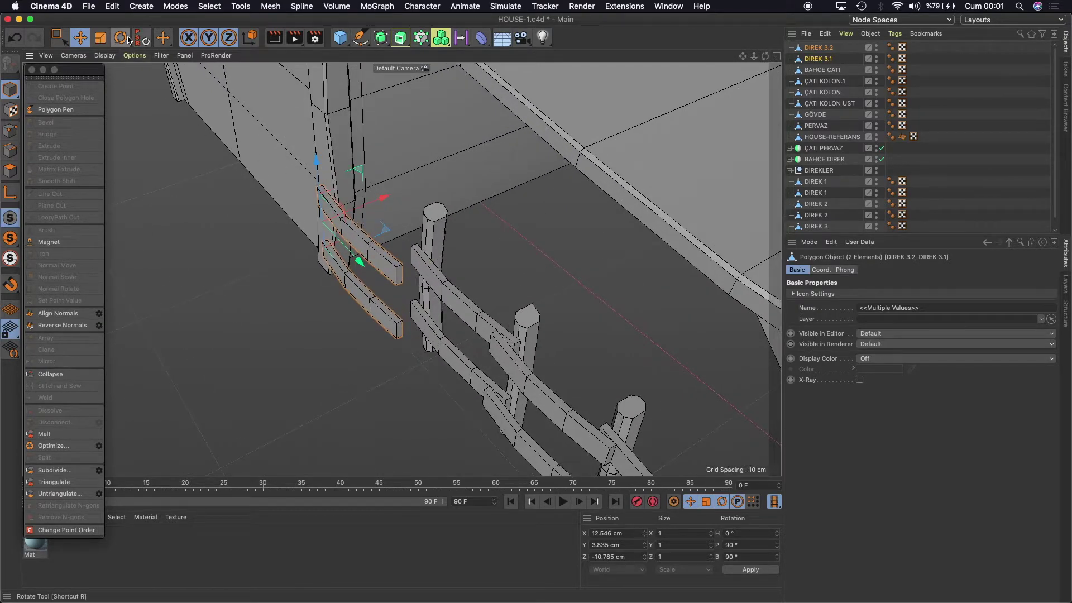
Tilt the copied rails by about 8 degrees to B 98.484° so they angle toward the wall.
left_click_drag(318, 254, 325, 252)
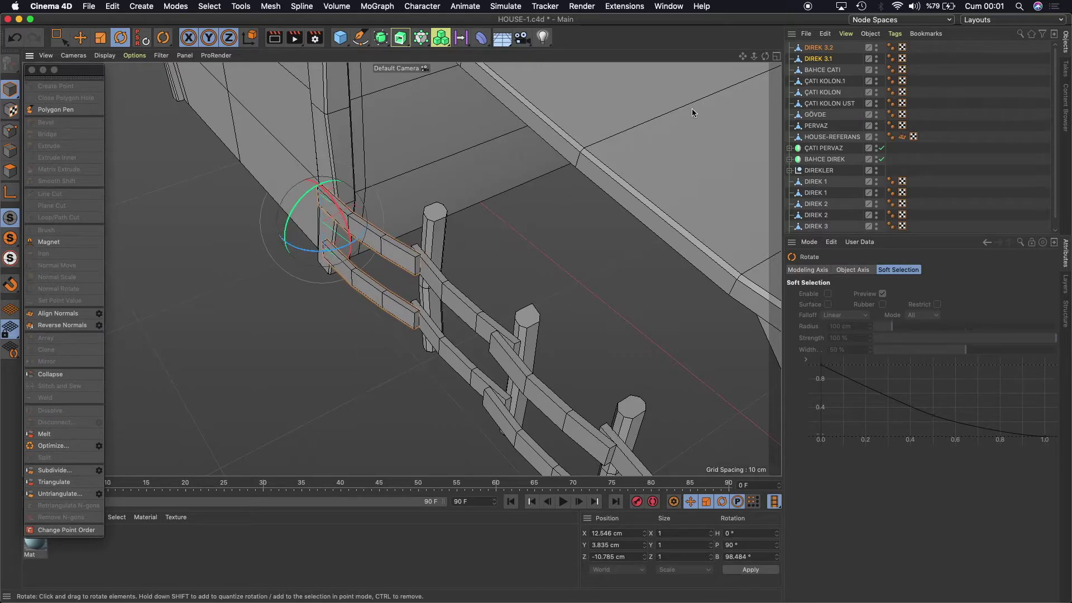
left_click_drag(765, 55, 765, 56)
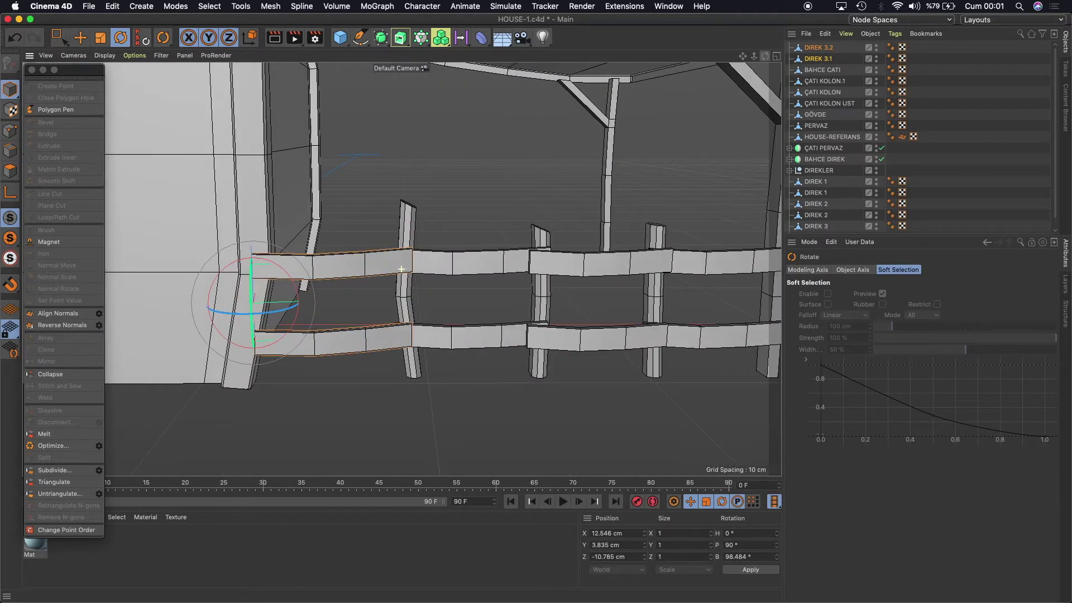
left_click_drag(401, 269, 717, 100, "alt")
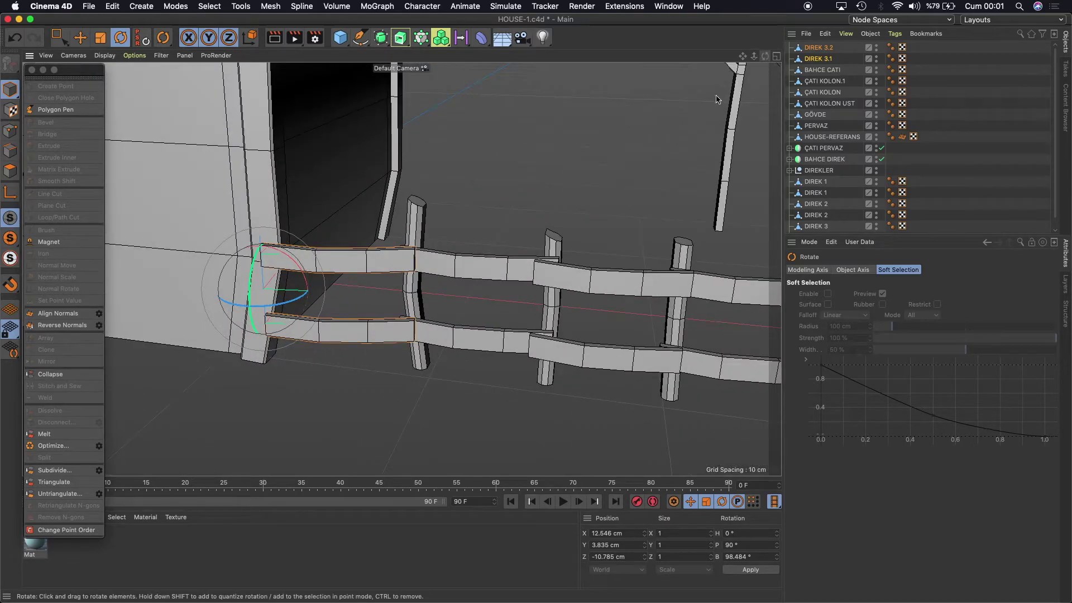
In polygon mode, select polygons on the copied rails and nudge them slightly.
left_click(10, 150)
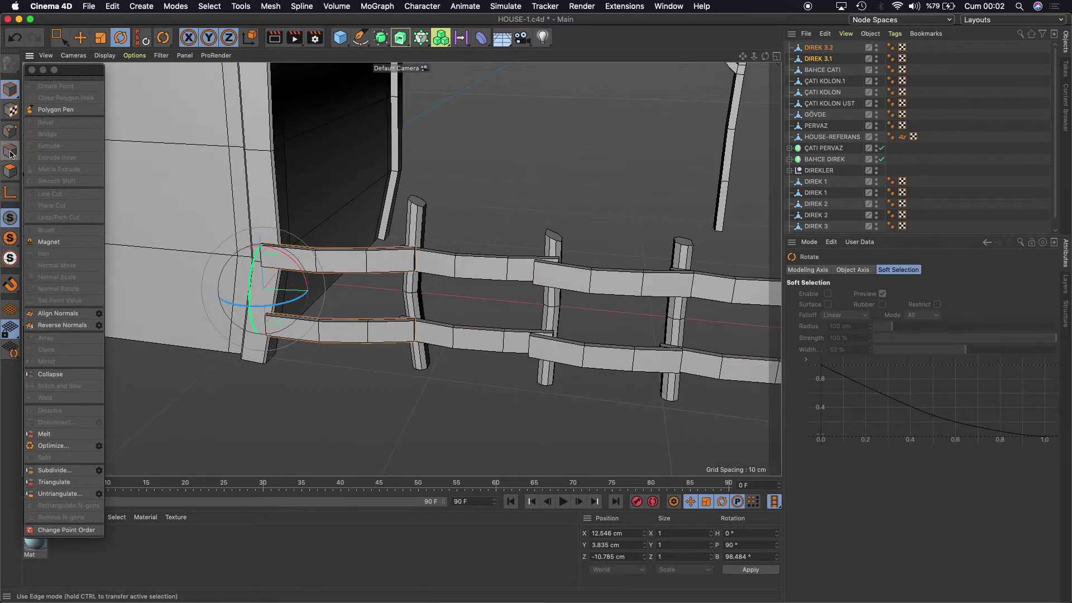
left_click(365, 265)
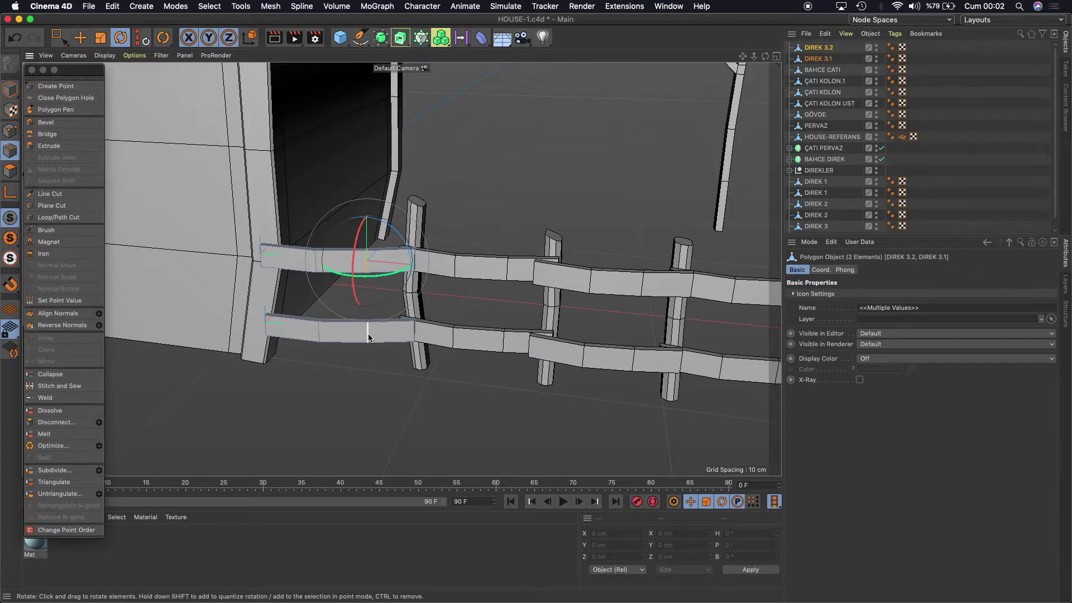
left_click(80, 38)
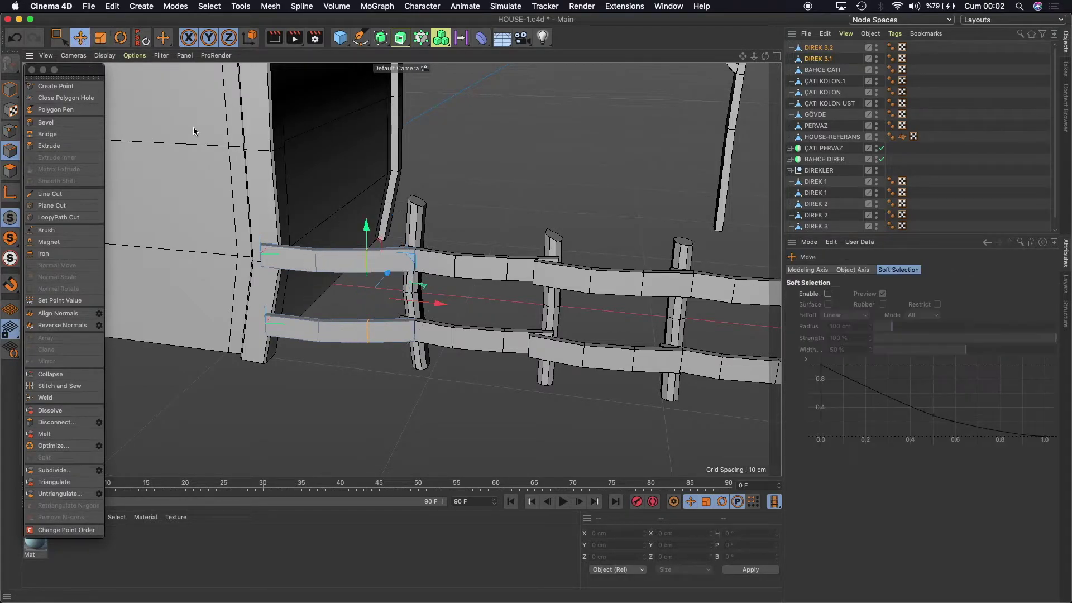
left_click_drag(388, 273, 390, 271)
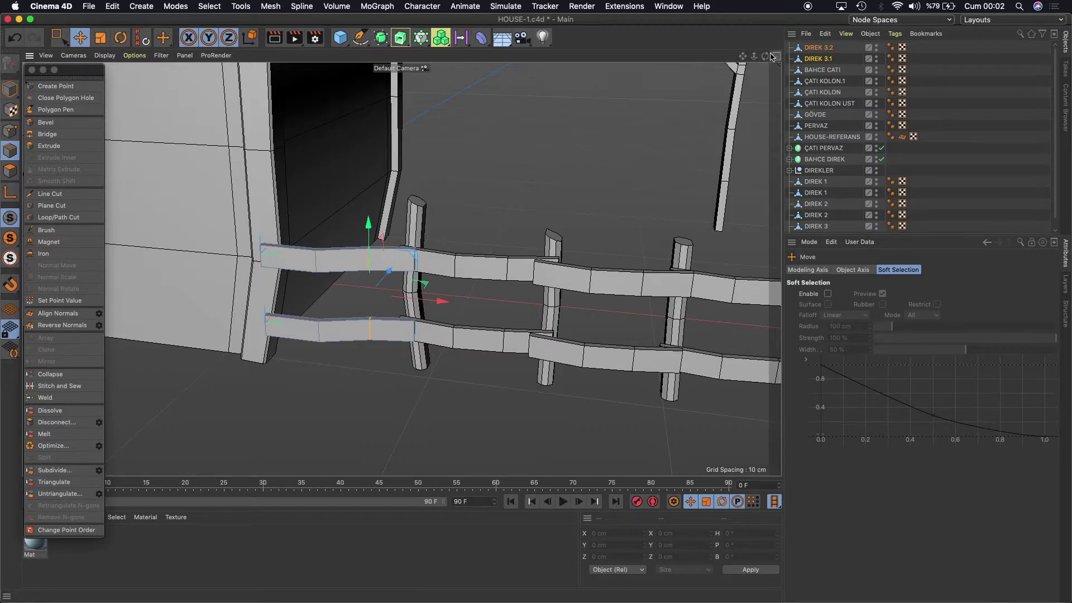
left_click_drag(772, 56, 699, 88)
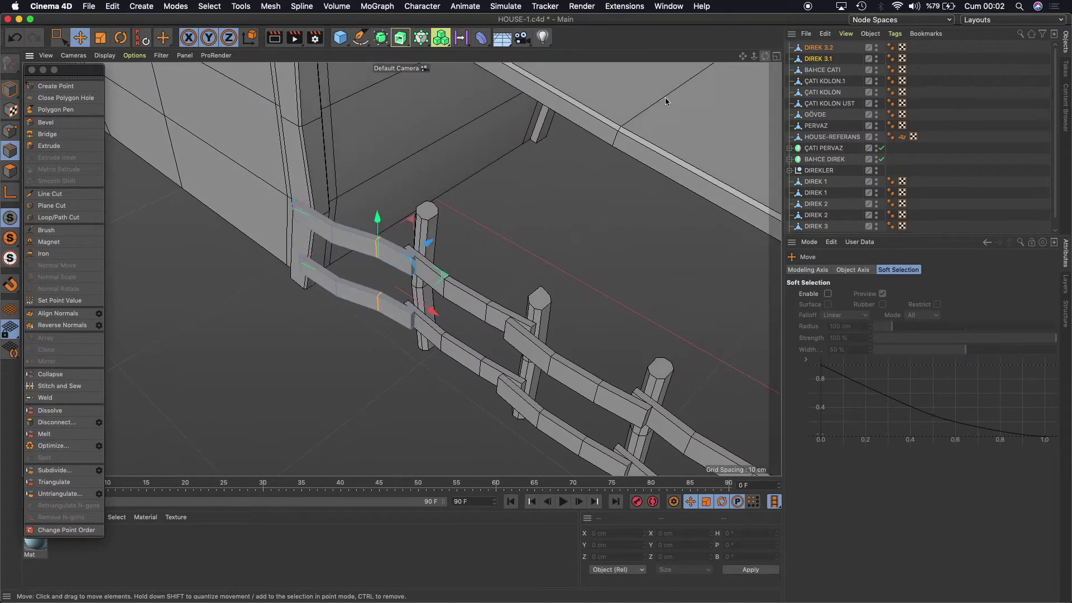
left_click(330, 235)
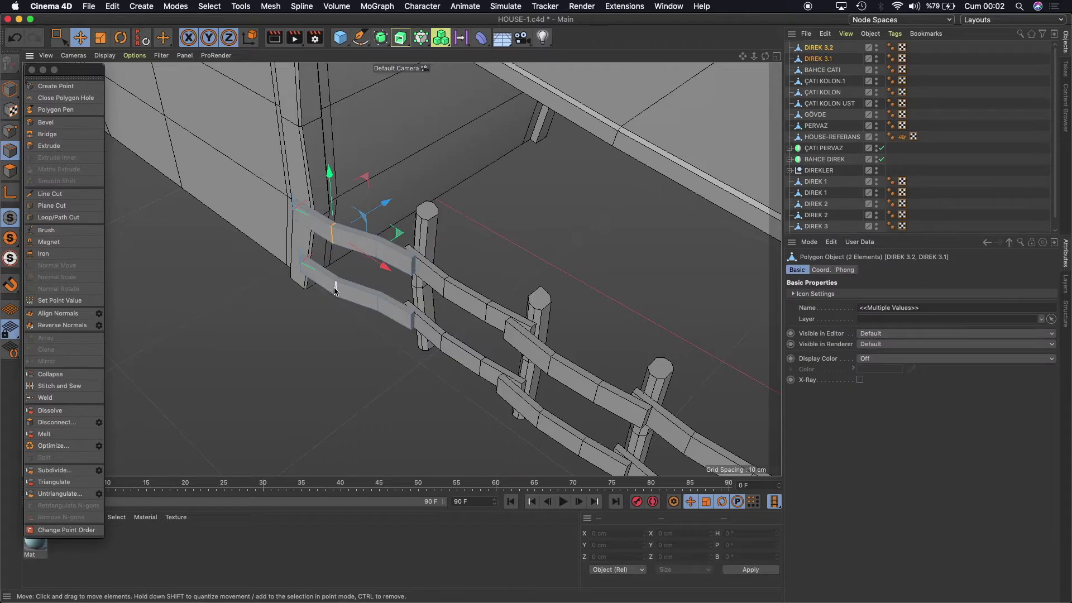
left_click_drag(390, 227, 391, 226)
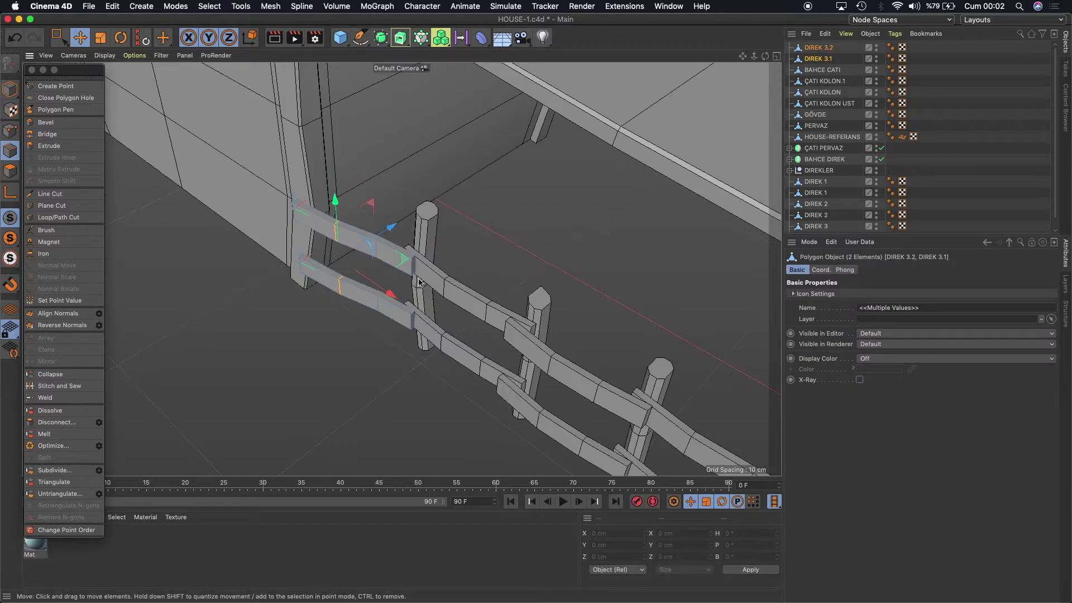
Select the upper and lower rail end faces and slide and raise them slightly.
left_click(10, 171)
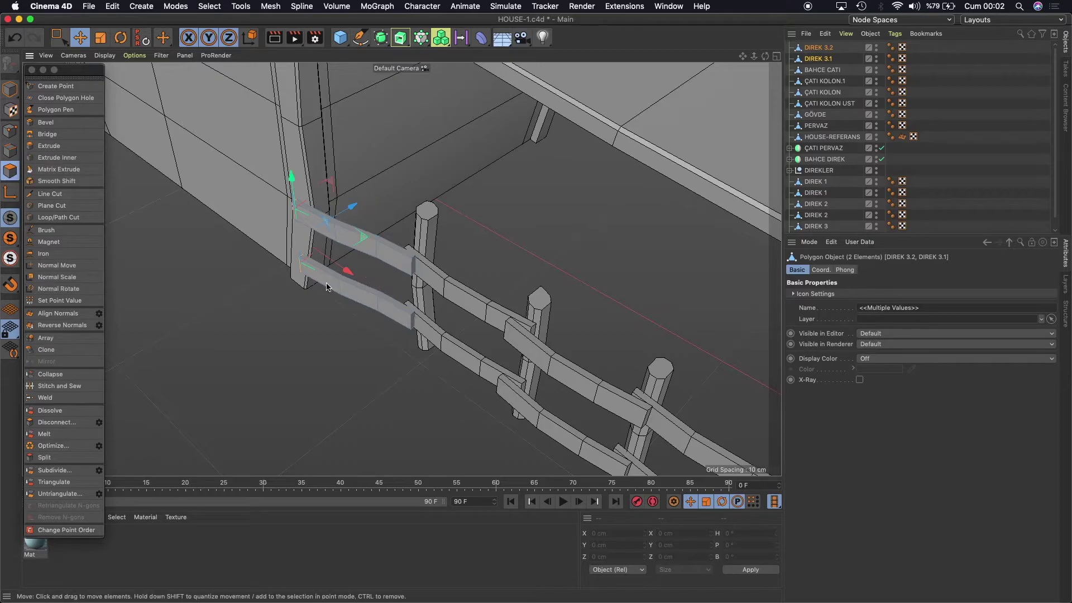
left_click(416, 265)
left_click(415, 328, "shift")
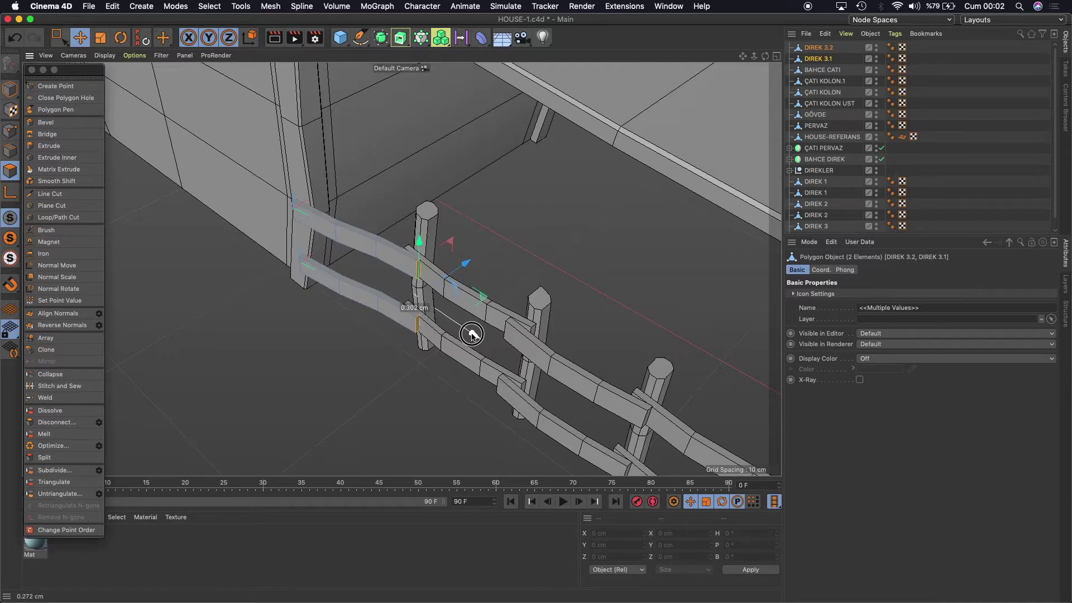
left_click_drag(468, 332, 465, 263)
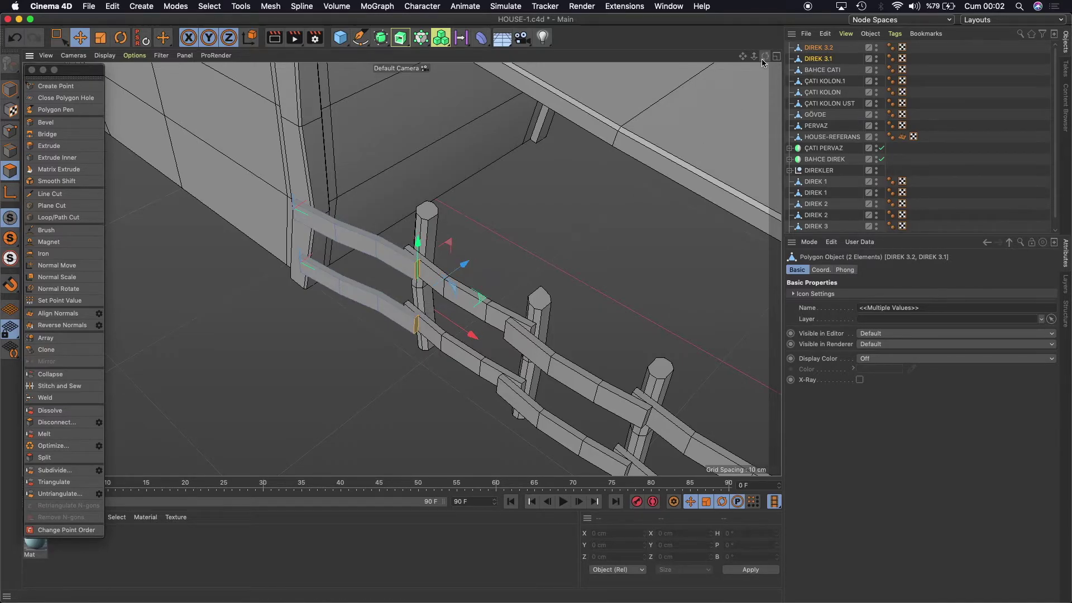
left_click_drag(765, 57, 743, 61)
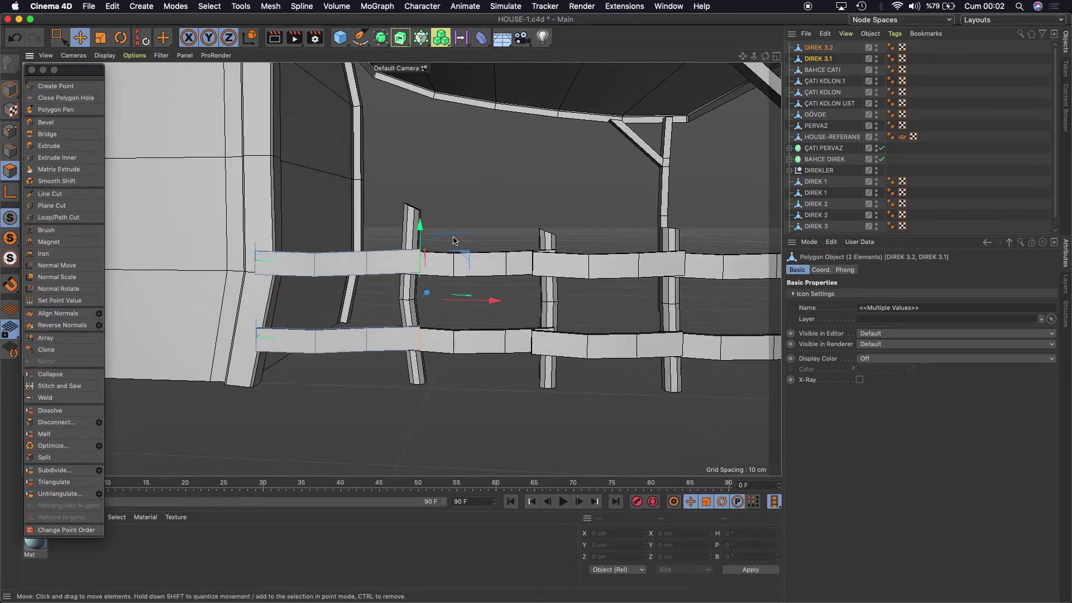
left_click_drag(420, 227, 420, 224)
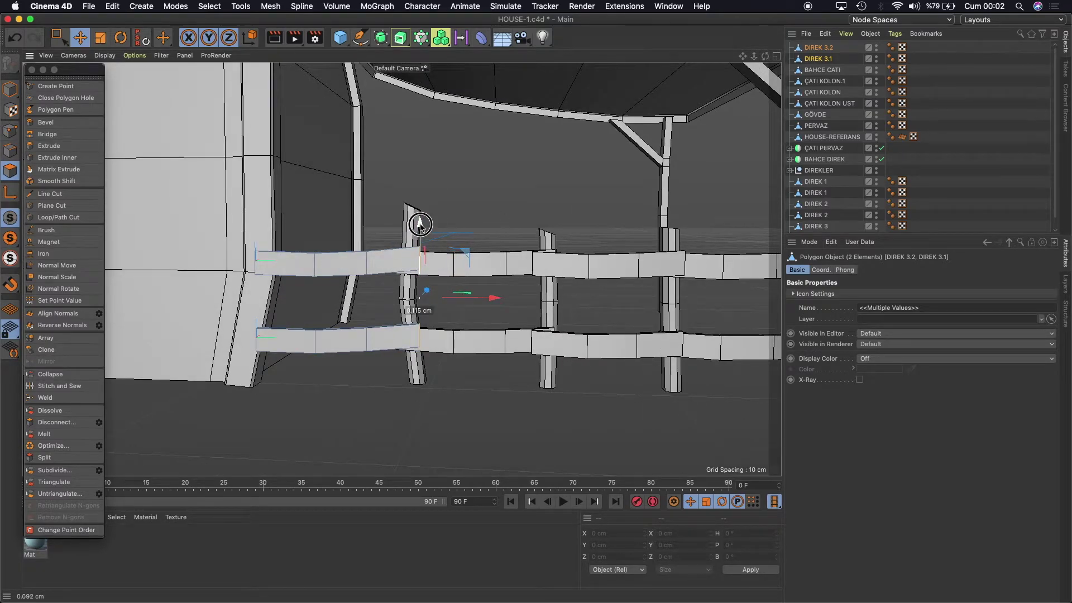
mouse_move(754, 56)
left_mouse_down()
mouse_move(731, 61)
mouse_move(737, 72)
left_mouse_up()
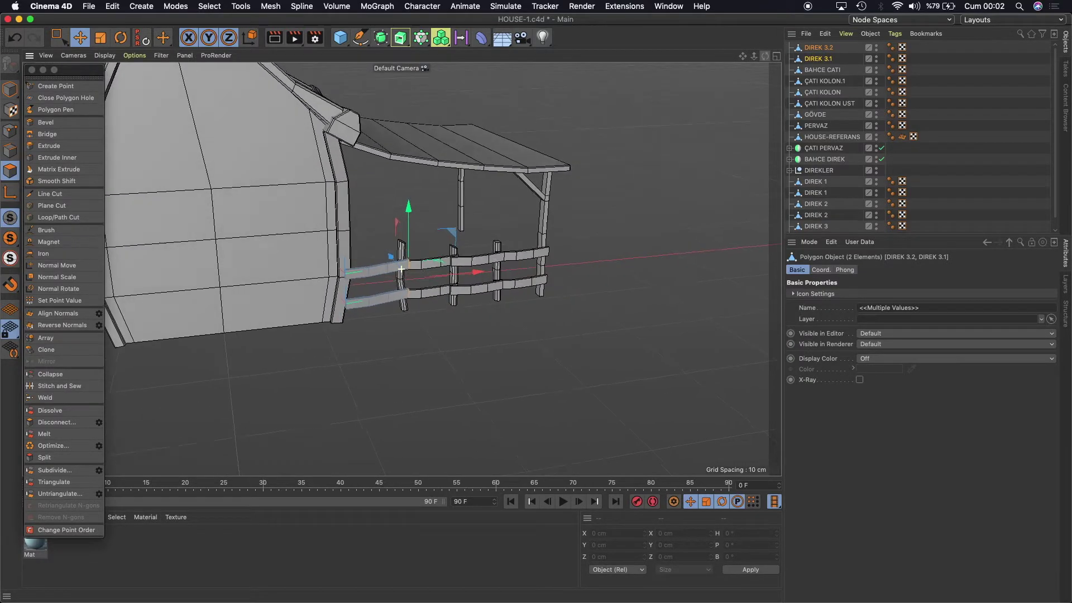
Return to object mode, zoom in on the left rails near the wall, and re-enable polygon mode.
left_click(80, 37)
left_click(10, 90)
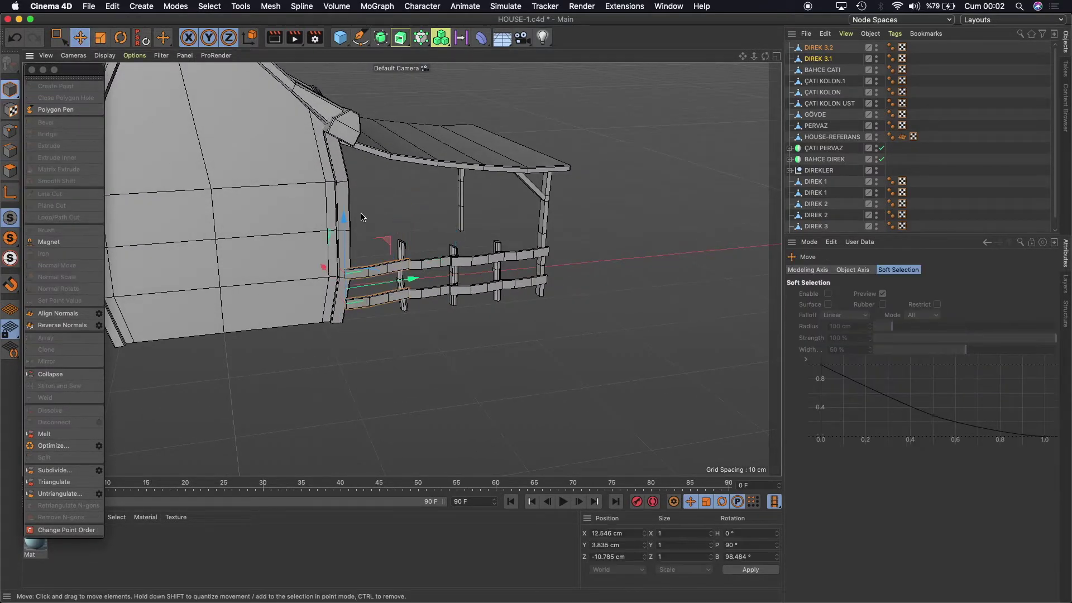
scroll(410, 286, "up", 3)
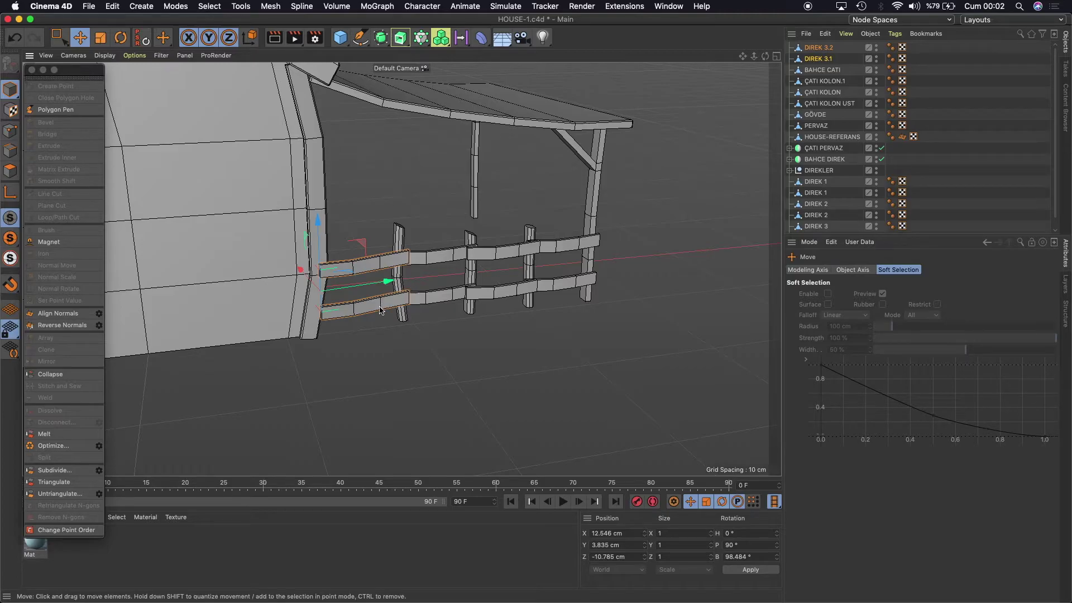
scroll(309, 325, "up", 2)
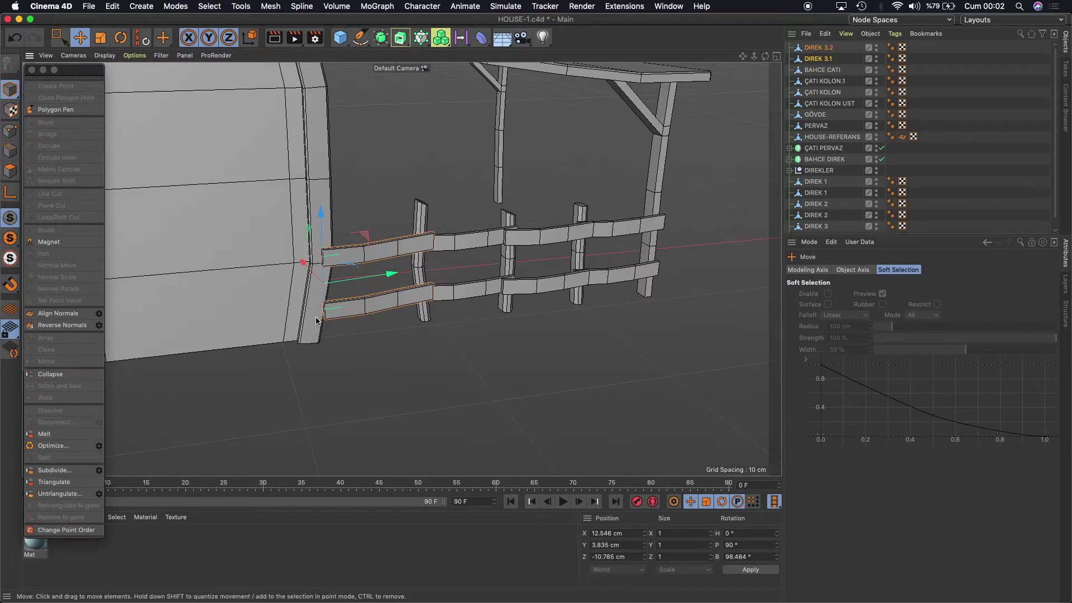
scroll(316, 321, "up", 2)
left_click(10, 171)
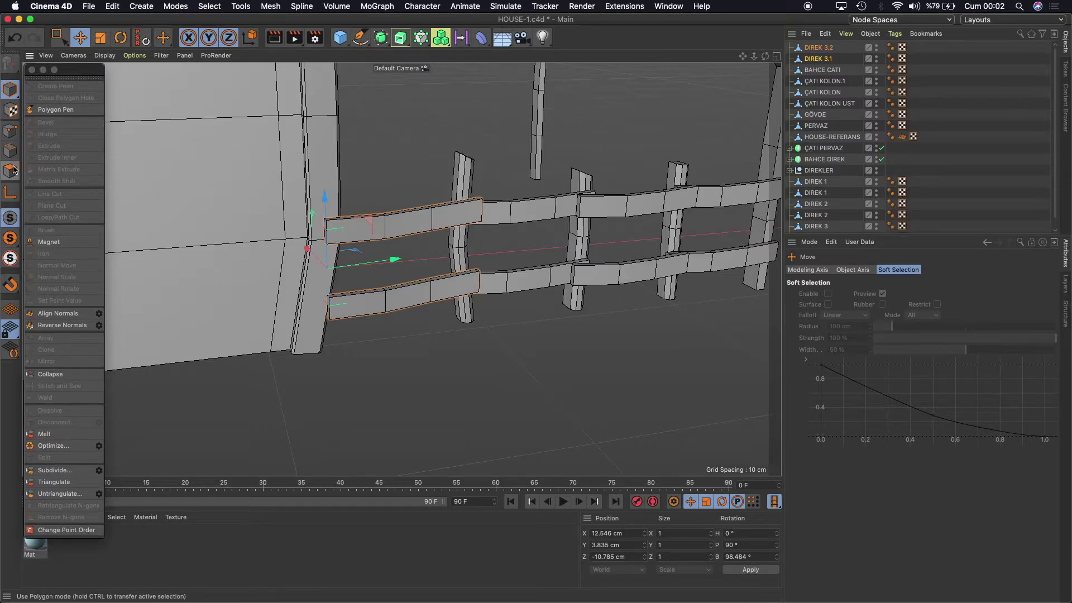
Move the lower rail's end polygon left toward the wall and slightly up.
left_click(346, 310)
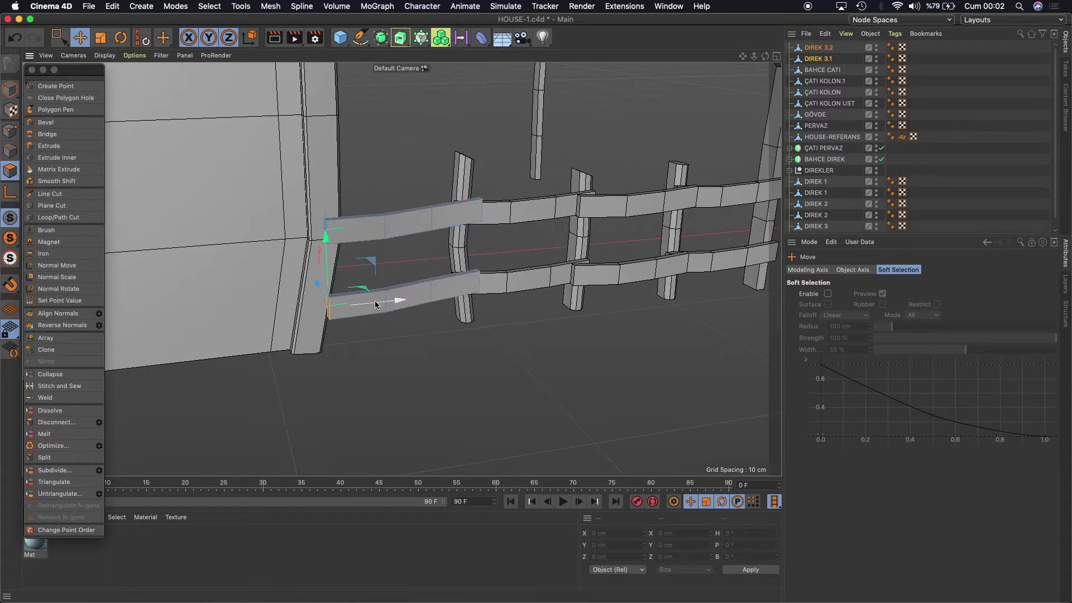
left_click_drag(400, 304, 382, 302)
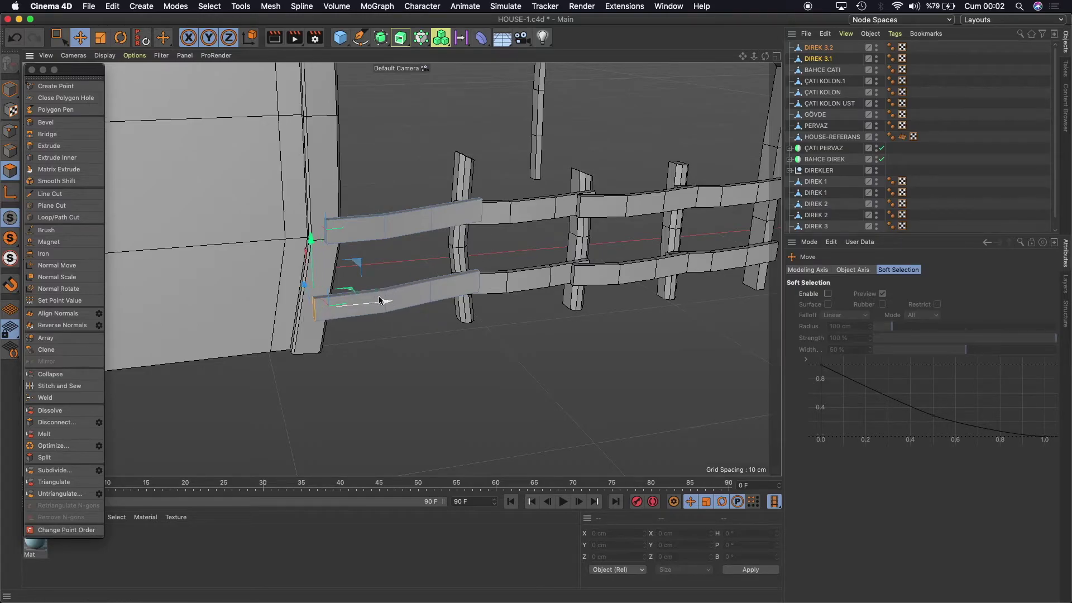
left_click_drag(383, 303, 378, 304)
left_click_drag(307, 237, 307, 230)
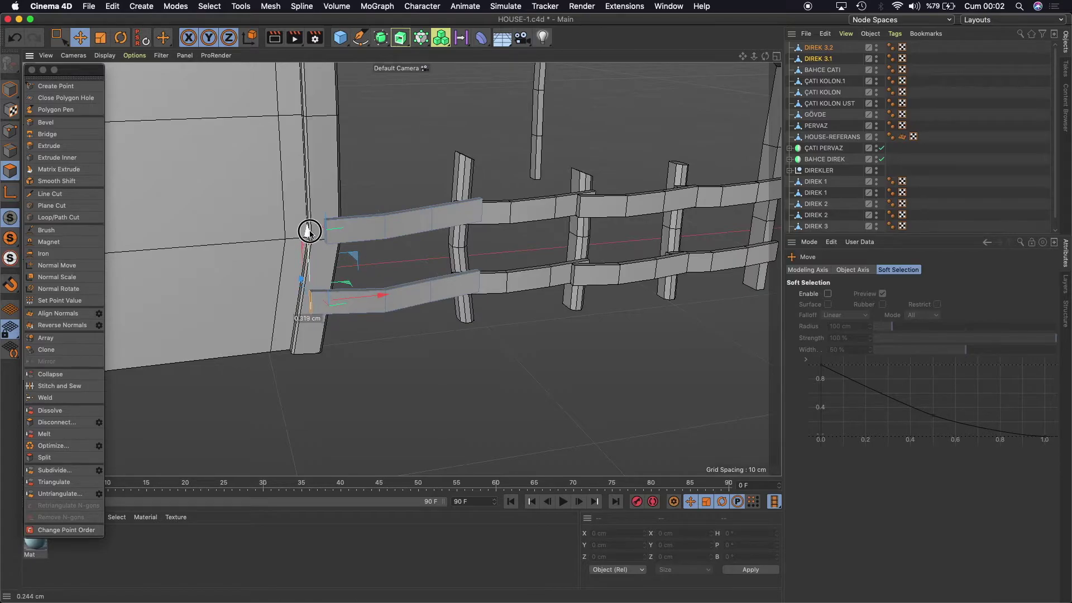
Slide the upper rail's end polygon left onto the wall post, then show the four-view layout.
left_click_drag(754, 57, 402, 270)
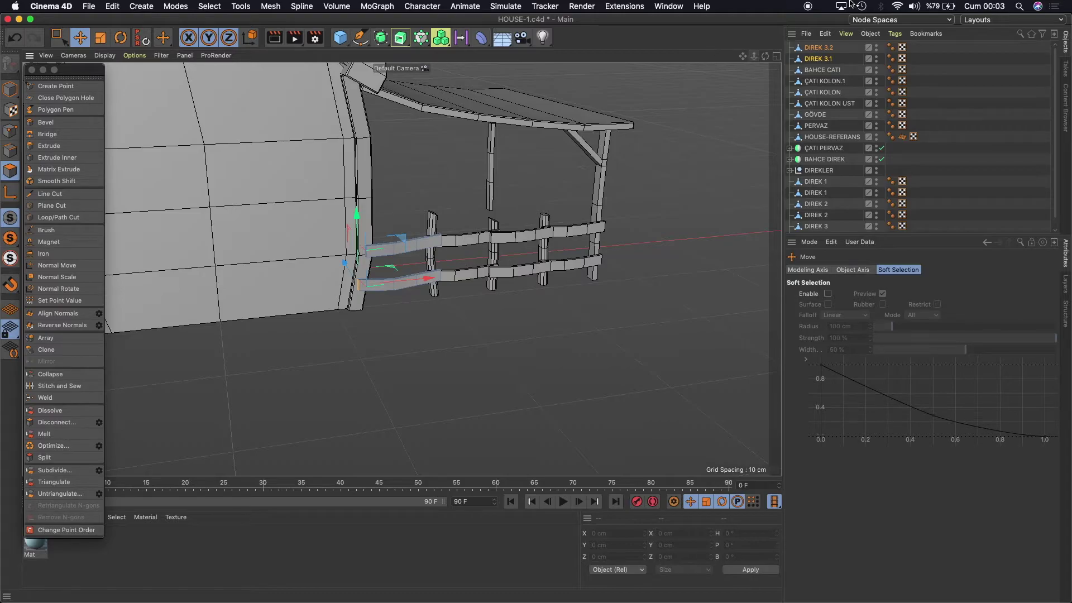
mouse_move(765, 56)
left_mouse_down()
mouse_move(720, 62)
mouse_move(781, 55)
left_mouse_up()
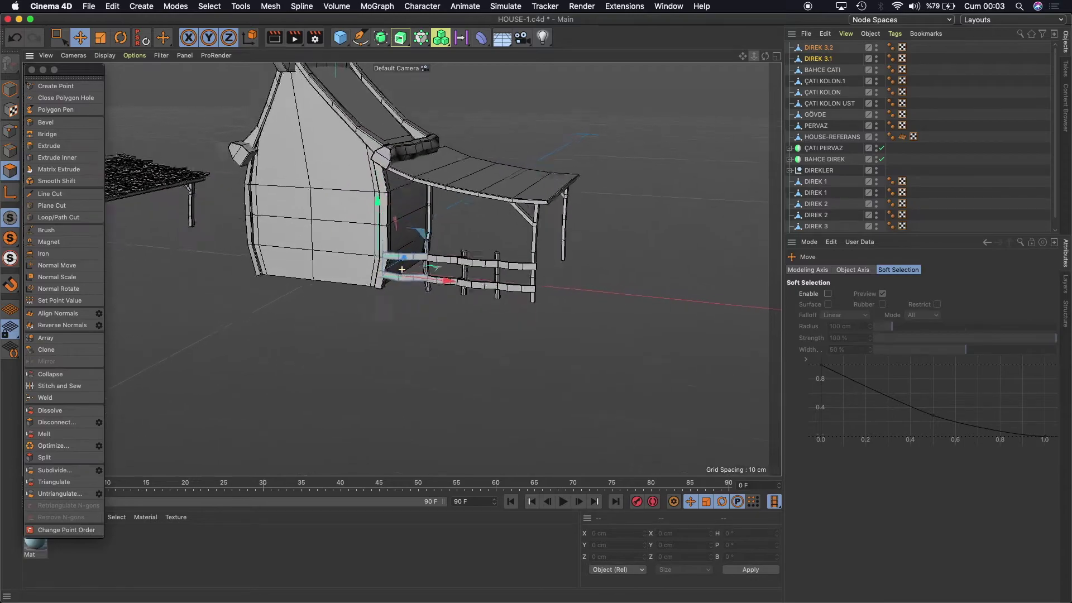
mouse_move(755, 56)
left_mouse_down()
mouse_move(782, 56)
mouse_move(466, 255)
mouse_move(454, 235)
left_mouse_up()
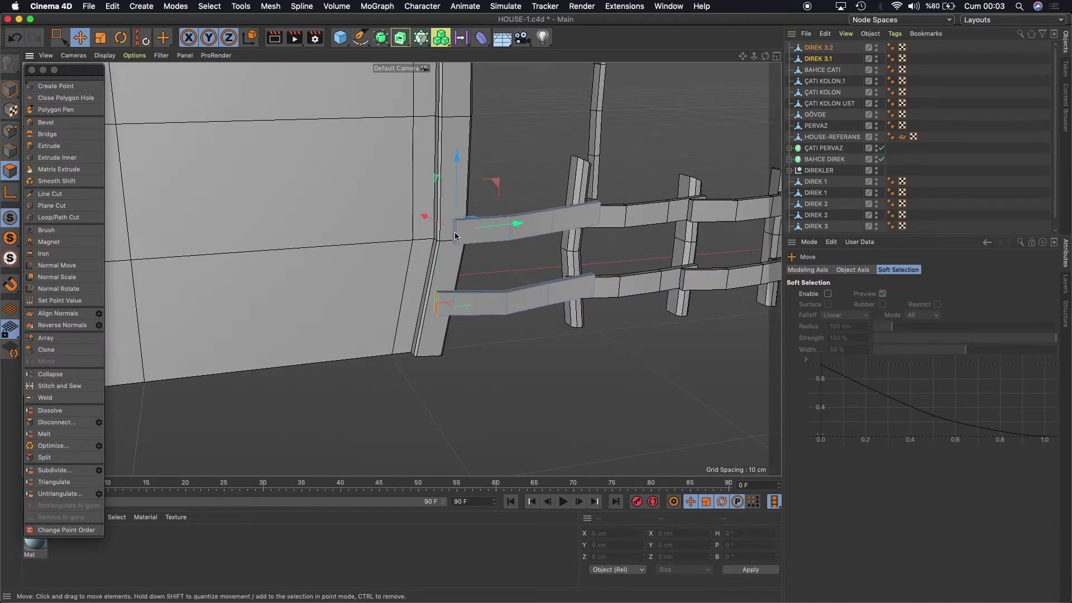
scroll(456, 234, "up", 3)
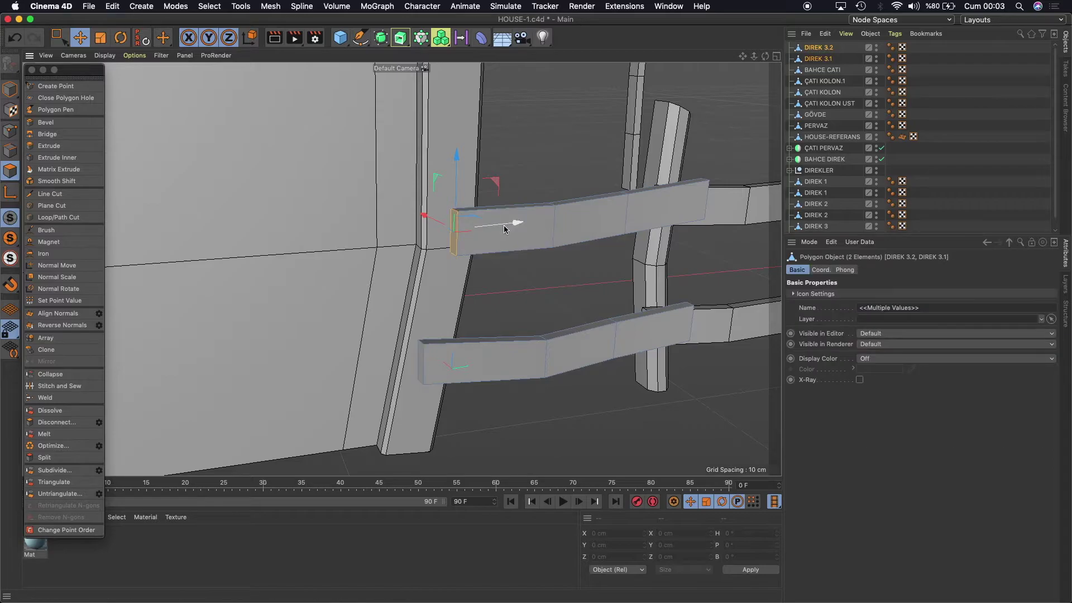
left_click_drag(507, 225, 443, 183)
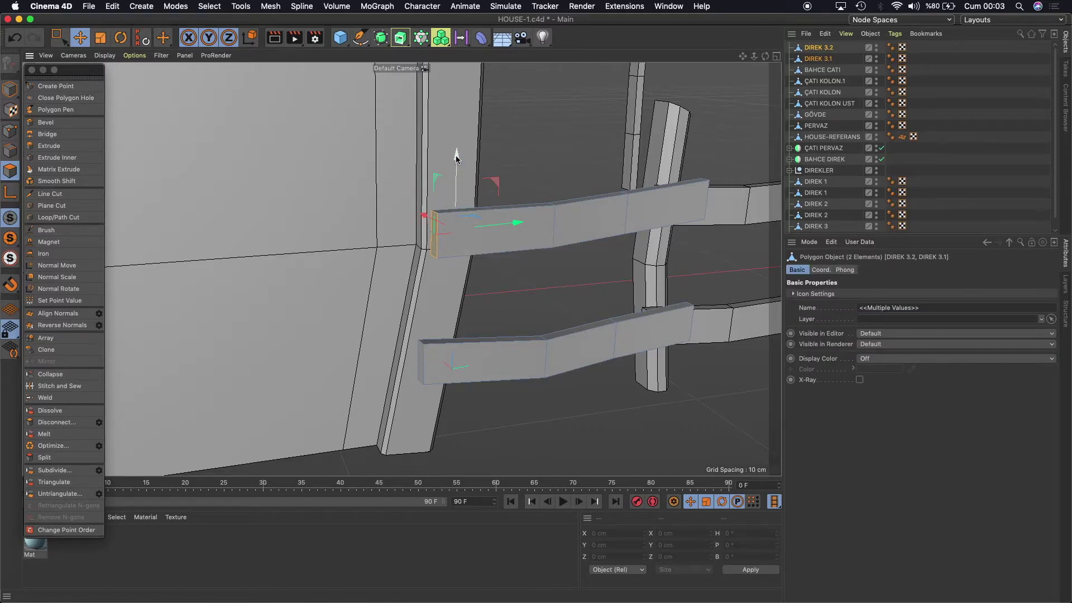
scroll(477, 194, "down", 3)
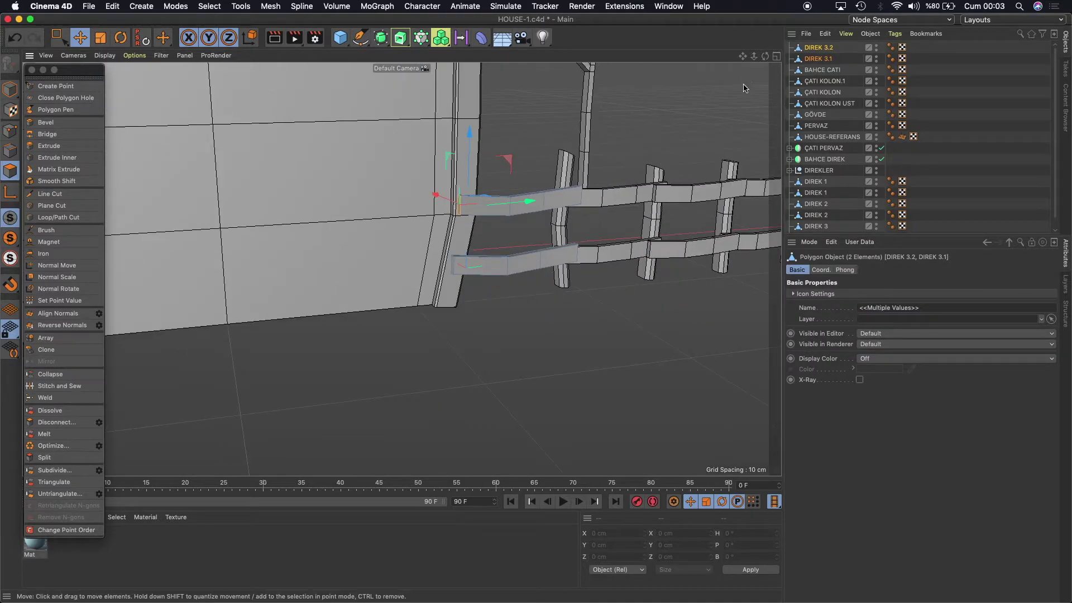
left_click_drag(754, 57, 764, 61)
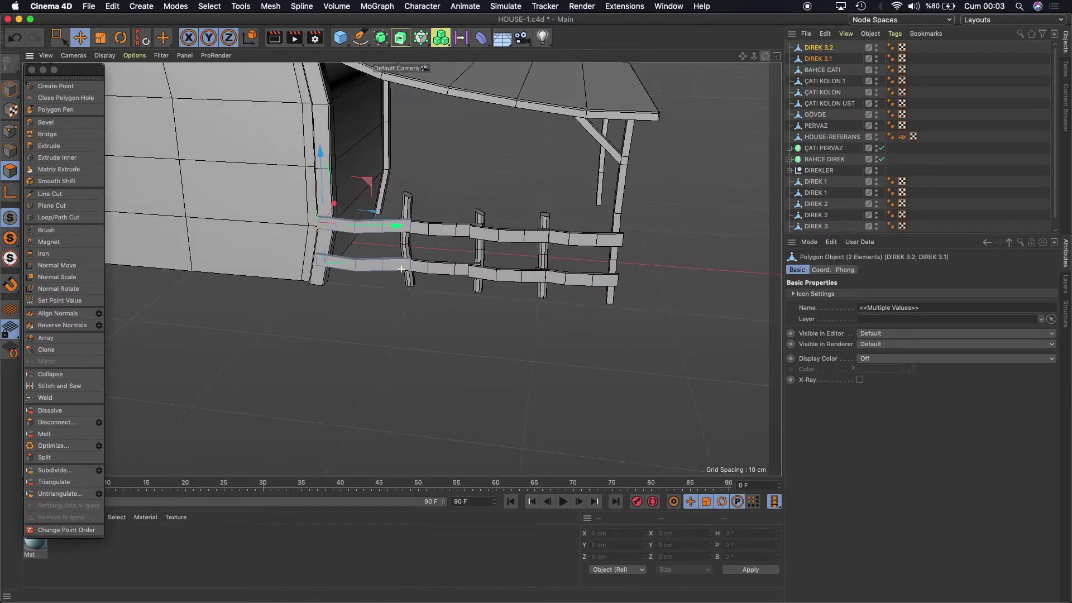
left_click(777, 57)
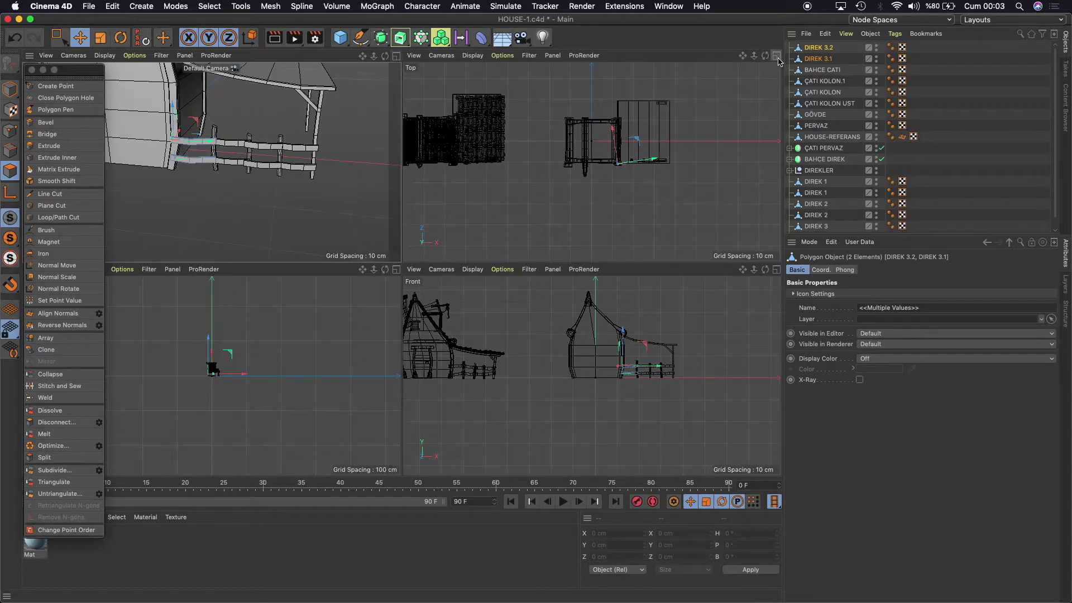
Maximize the Front view and zoom and pan it close onto the fence, spline tools flyout open.
left_click(776, 269)
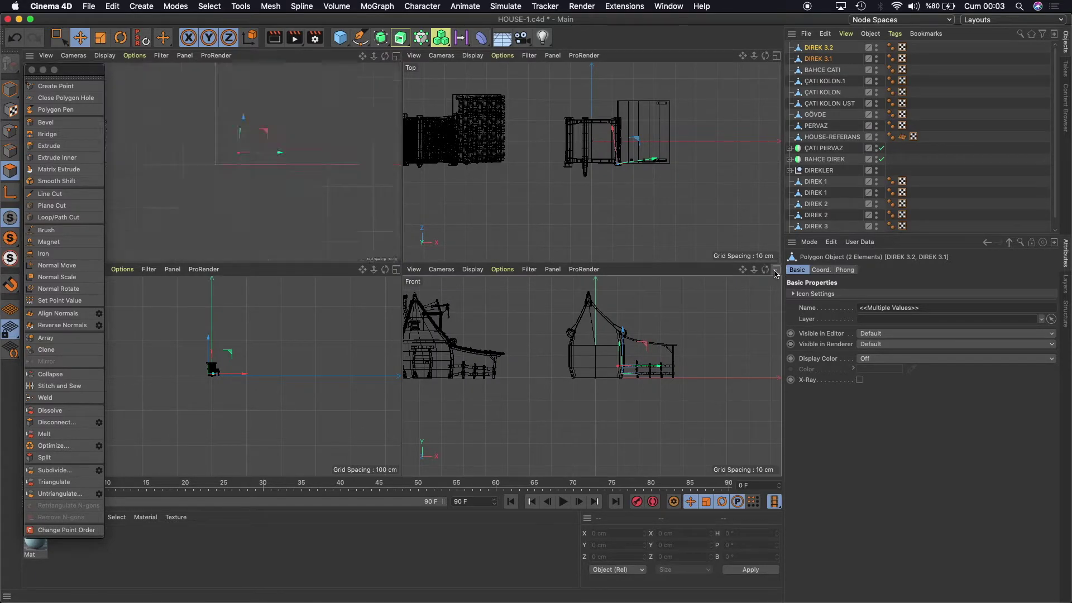
scroll(526, 265, "up", 1)
scroll(556, 251, "up", 2)
scroll(556, 252, "up", 2)
scroll(555, 252, "down", 4)
scroll(556, 252, "down", 3)
scroll(343, 260, "up", 3)
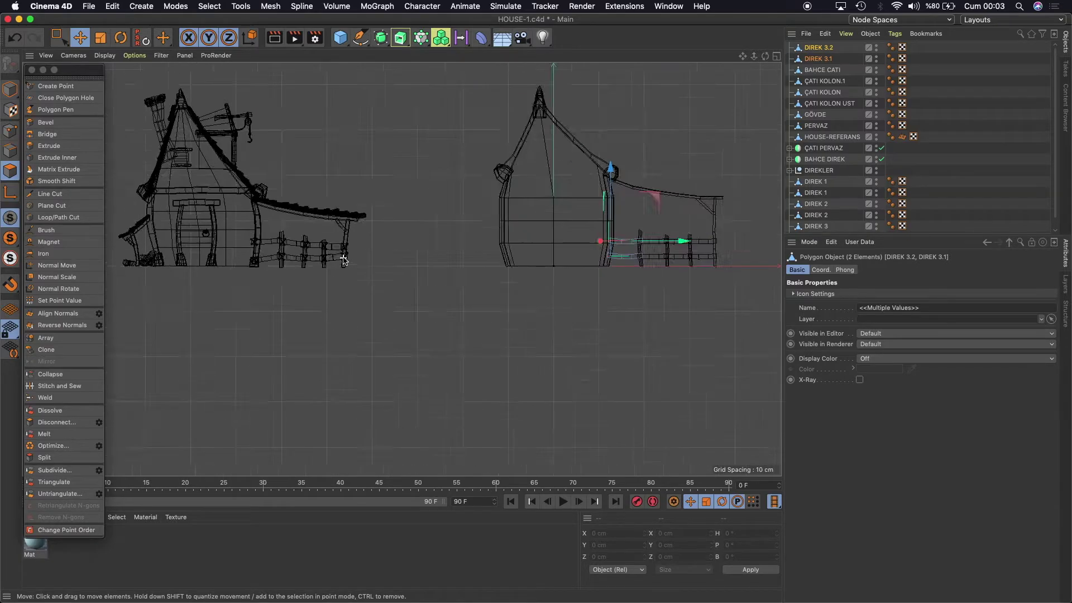
scroll(344, 260, "up", 5)
scroll(343, 259, "up", 3)
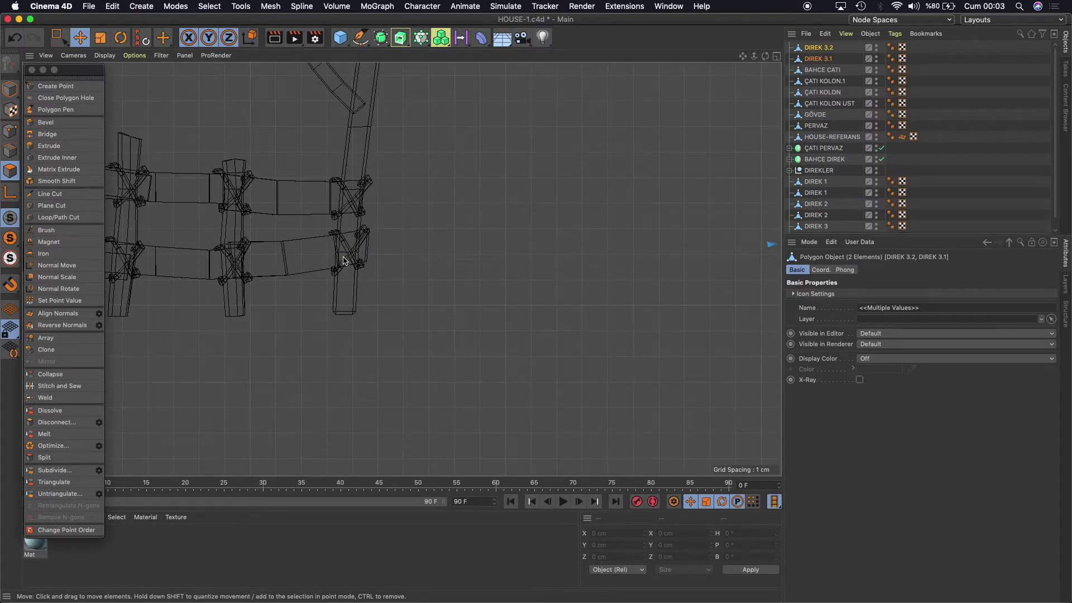
scroll(343, 259, "down", 5)
scroll(344, 260, "down", 5)
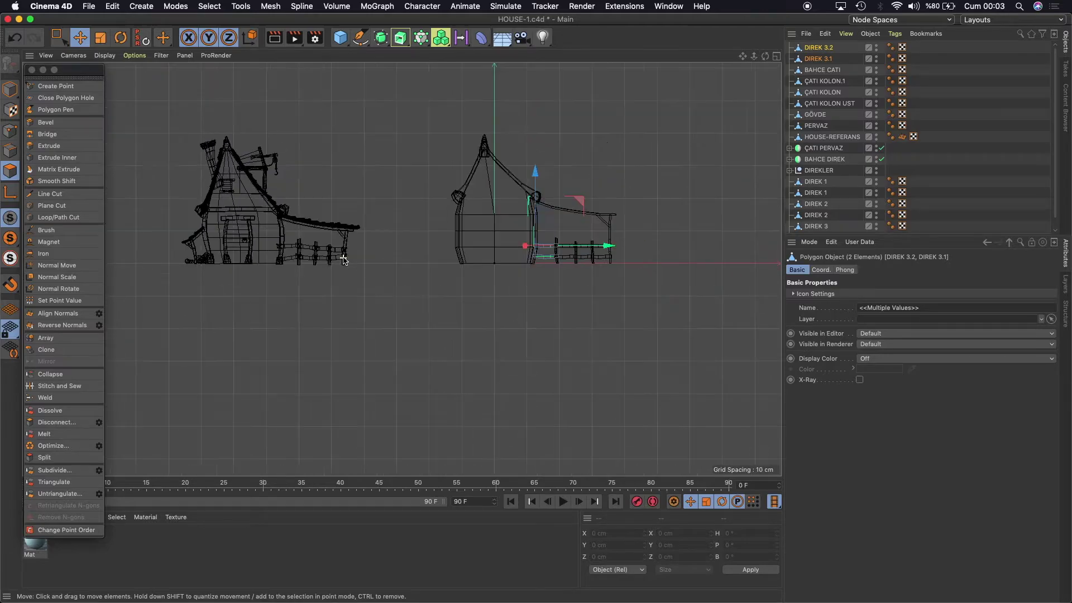
left_click_drag(743, 56, 490, 313)
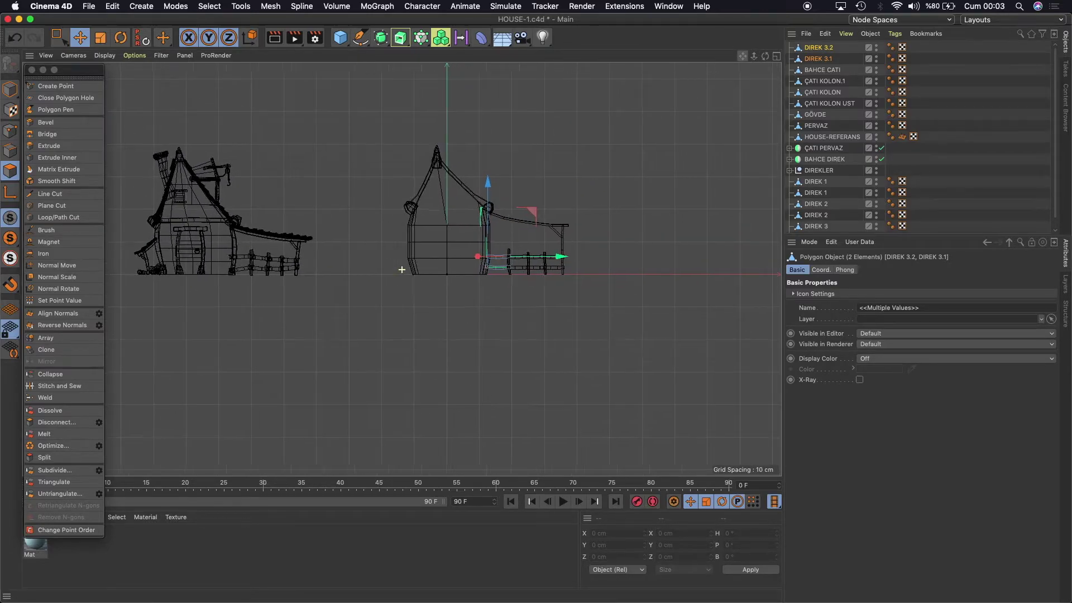
scroll(573, 270, "up", 2)
scroll(571, 268, "up", 2)
scroll(546, 264, "up", 2)
scroll(522, 244, "up", 2)
scroll(522, 244, "up", 2)
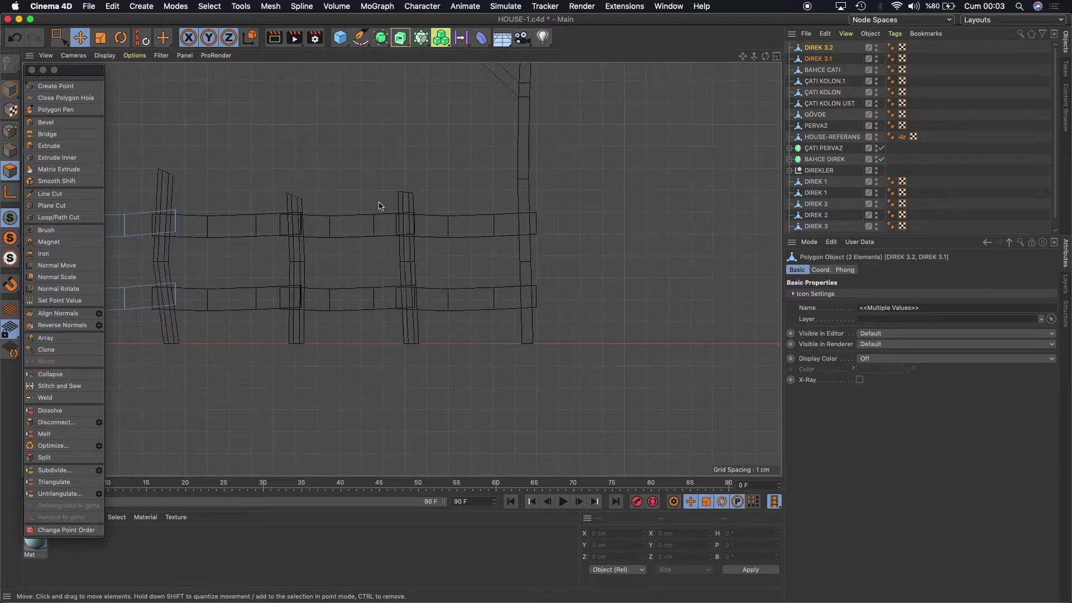
left_click(361, 38)
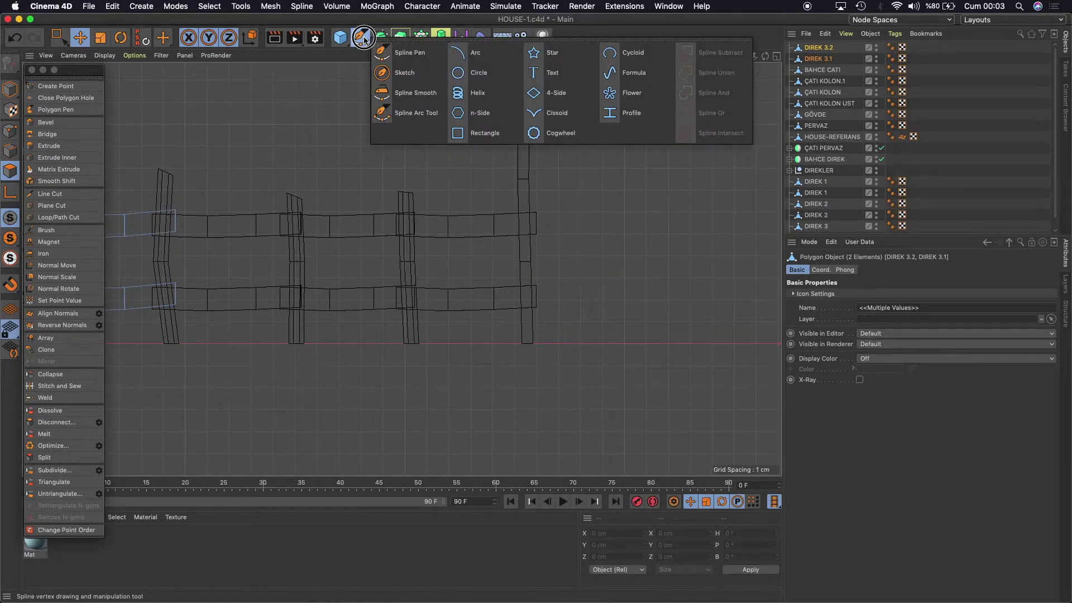
Sketch X-shaped lashing strokes over the upper and lower rail joints on the rightmost post.
left_click(411, 76)
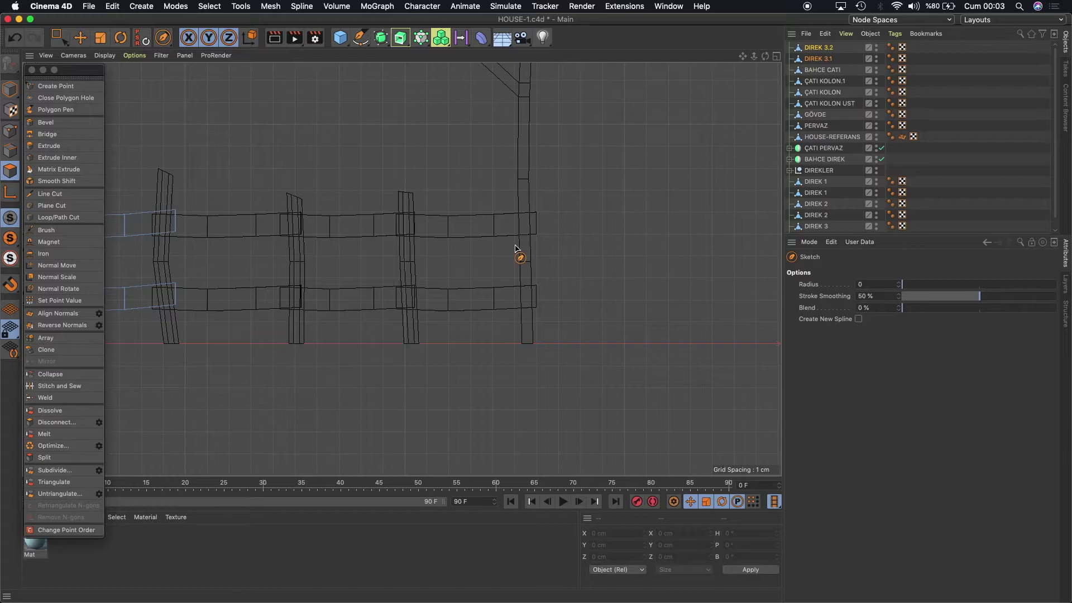
left_click_drag(516, 249, 533, 207)
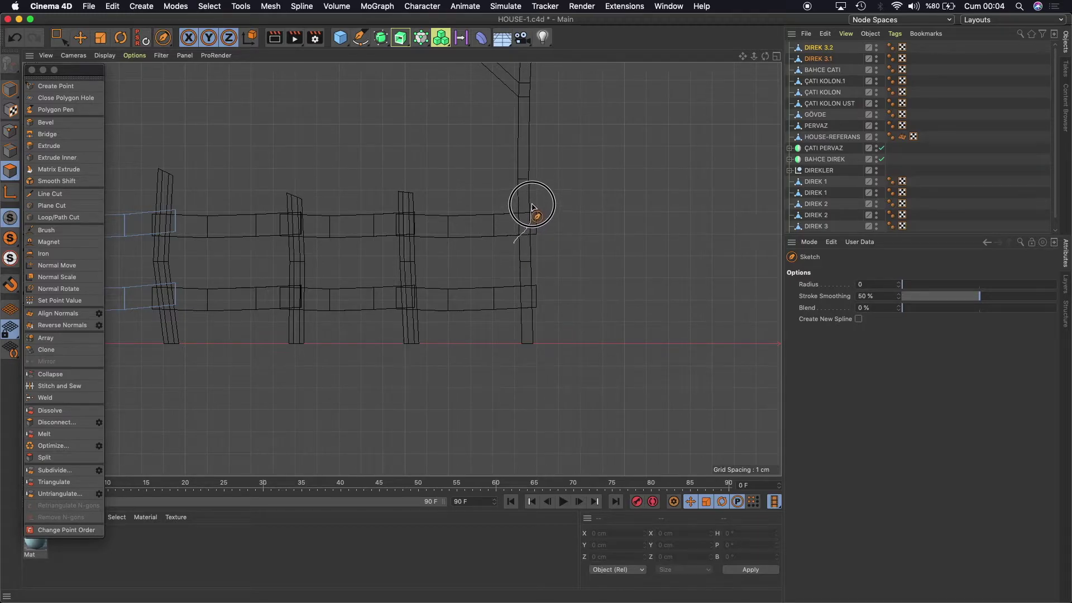
left_click_drag(514, 209, 537, 241)
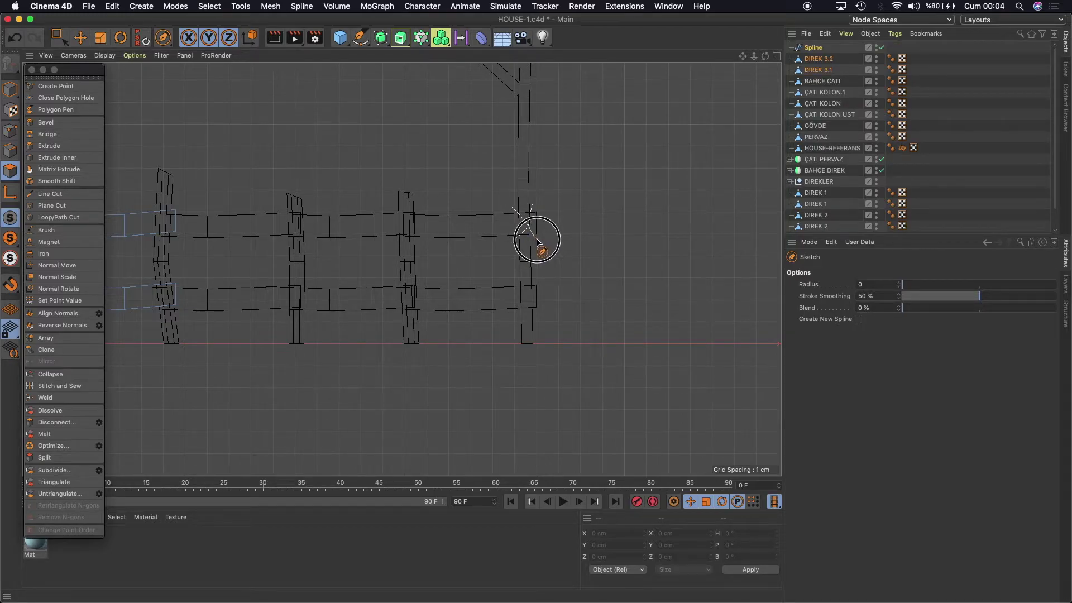
mouse_move(516, 317)
left_mouse_down()
mouse_move(536, 288)
mouse_move(540, 314)
left_mouse_up()
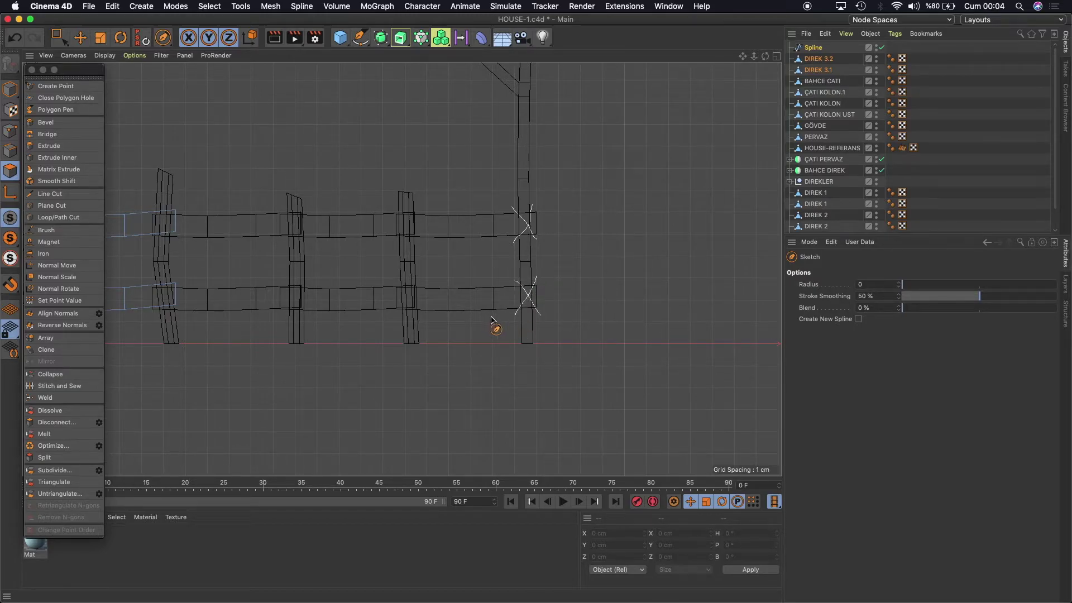
left_click(777, 57)
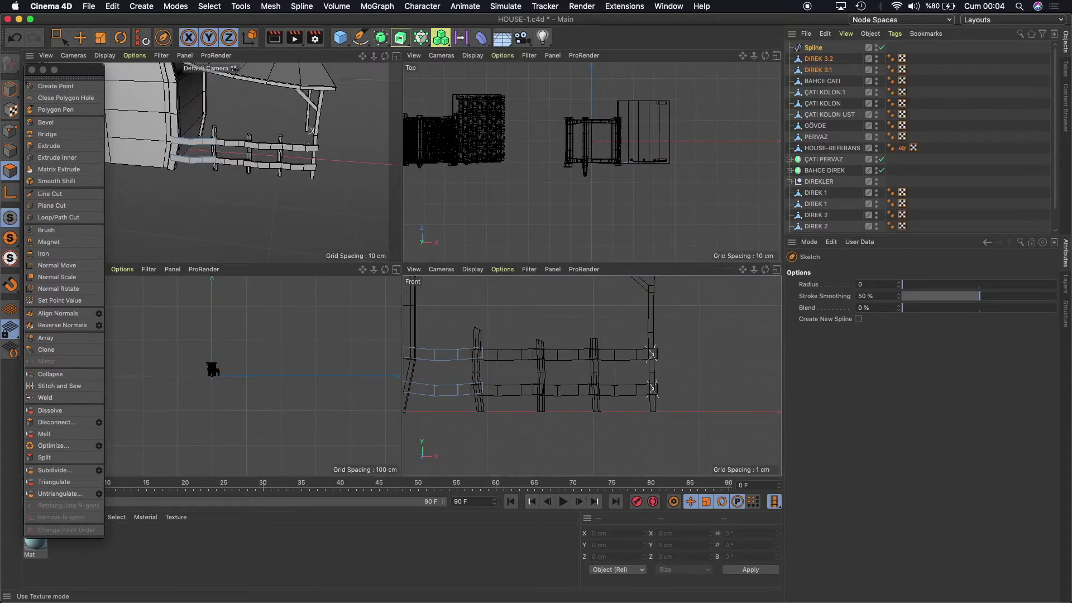
left_click(11, 131)
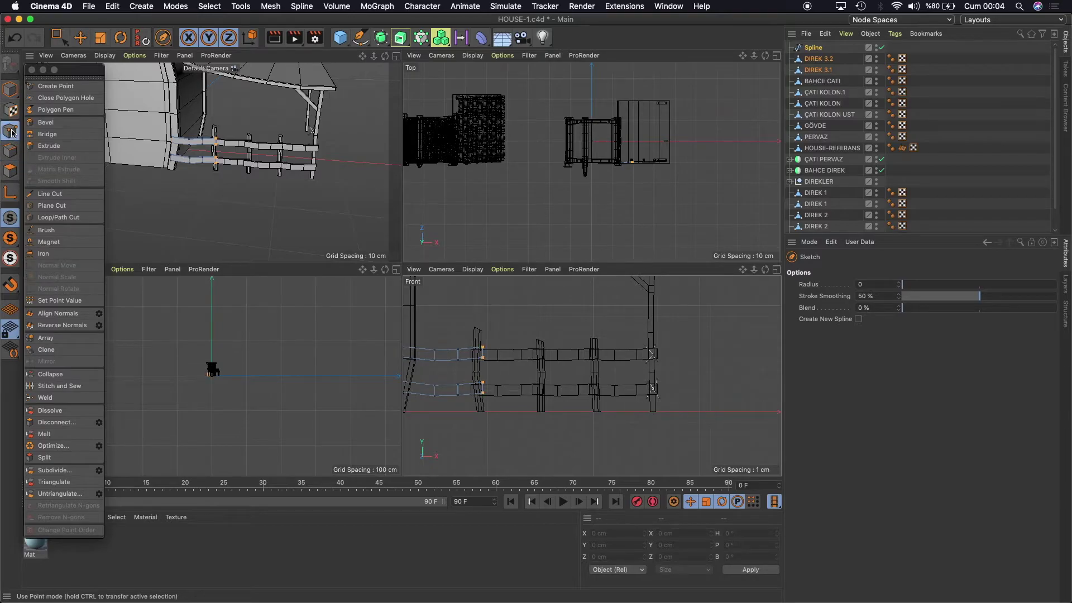
Move the sketched spline to X 35.749 cm, Y 3.985 cm over the rightmost post's joints.
left_click(397, 57)
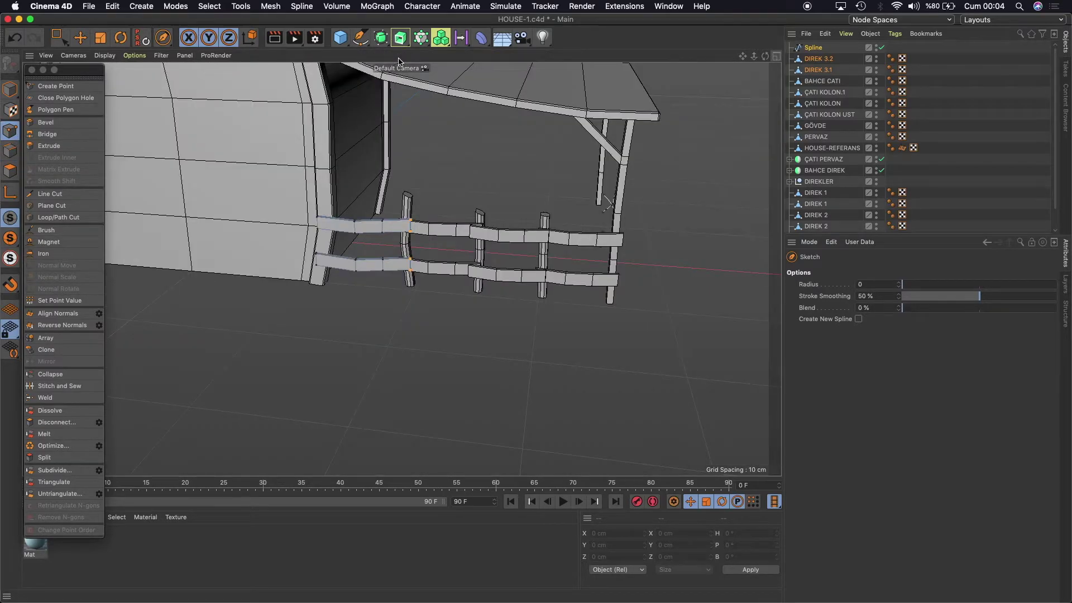
left_click(80, 37)
left_click(10, 89)
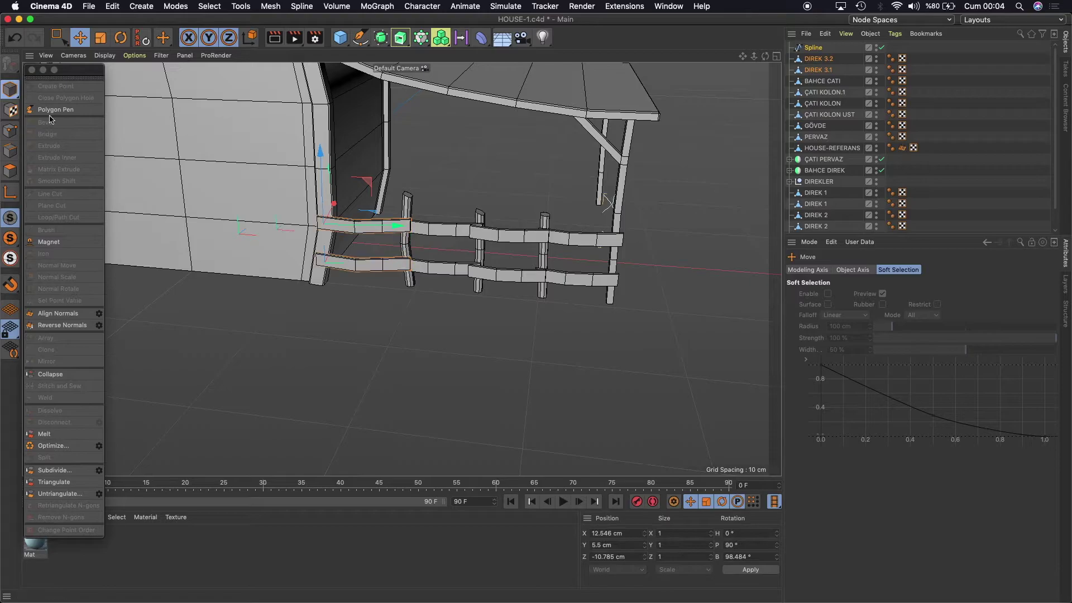
left_click(813, 48)
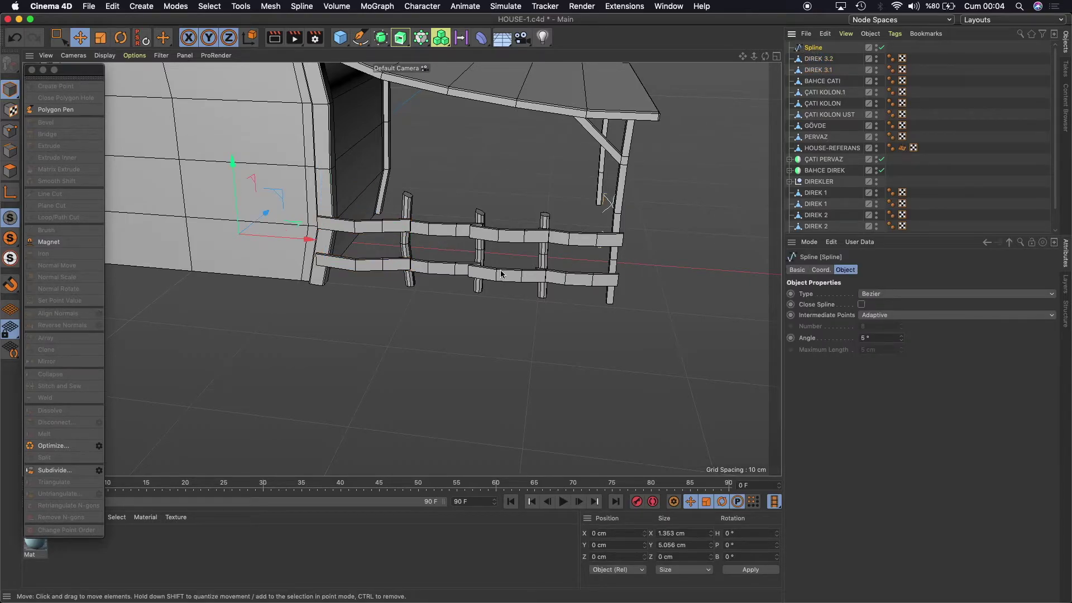
mouse_move(265, 215)
left_mouse_down()
mouse_move(215, 265)
mouse_move(221, 250)
left_mouse_up()
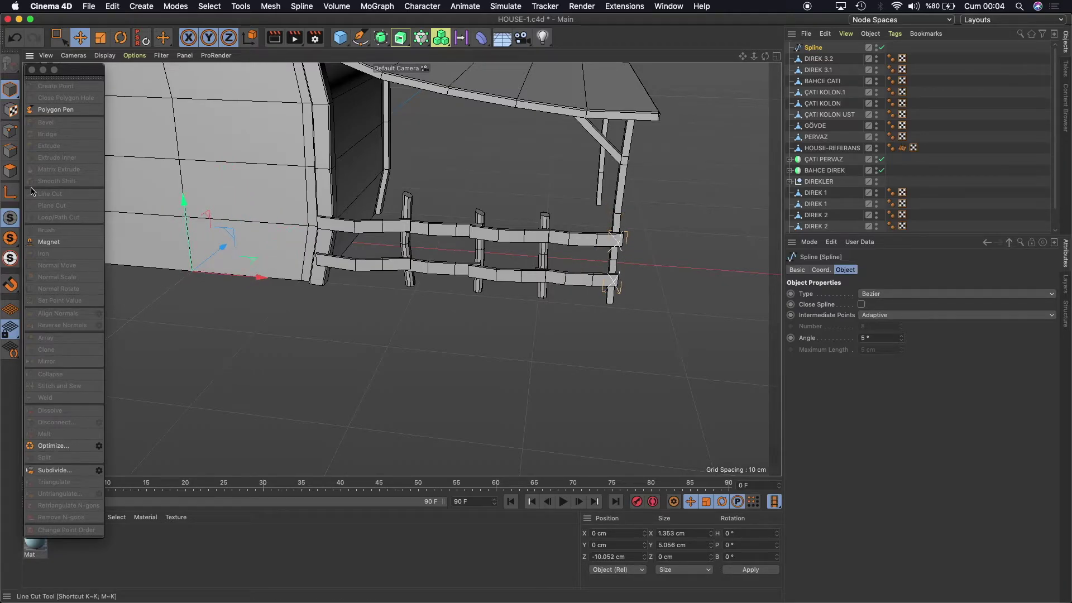
left_click(10, 193)
left_click_drag(260, 279, 694, 296)
left_click_drag(620, 240, 617, 182)
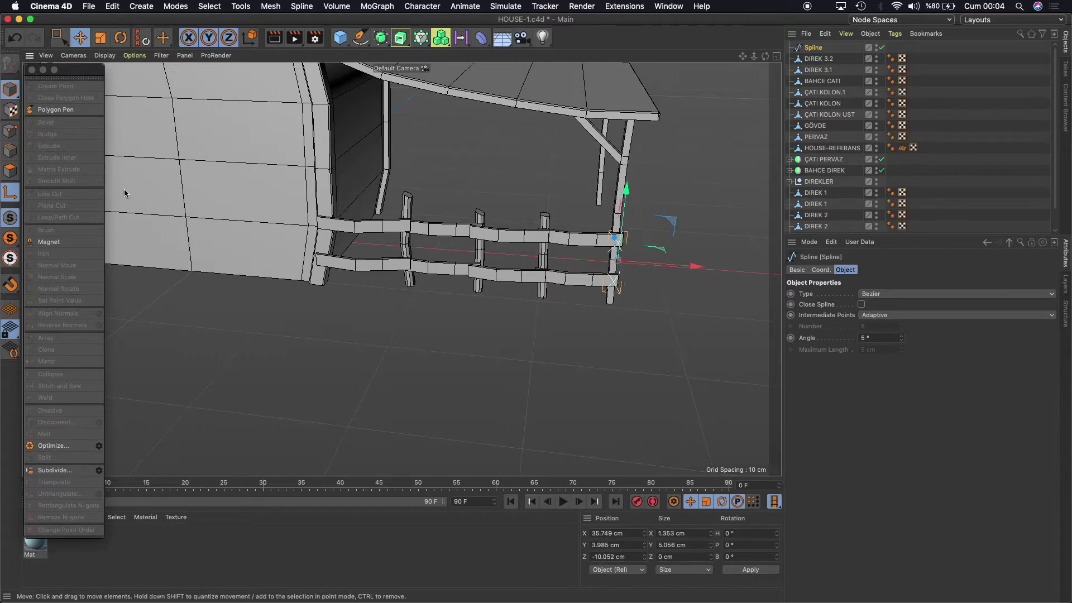
With the Move tool active, orbit and zoom in close on the fence end joint.
left_click(80, 37)
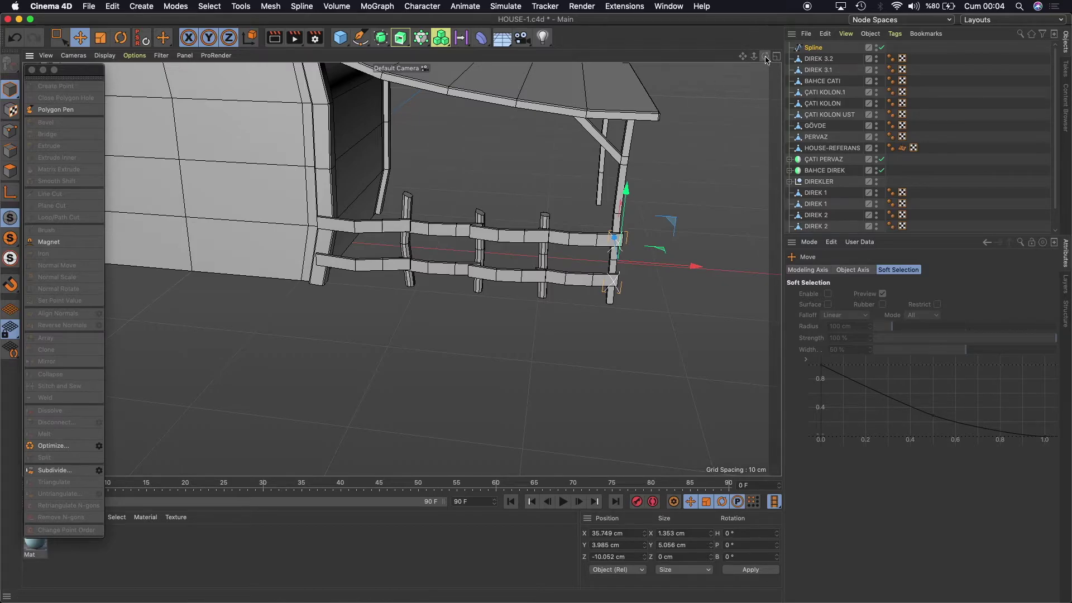
left_click_drag(765, 59, 642, 168)
scroll(551, 263, "up", 2)
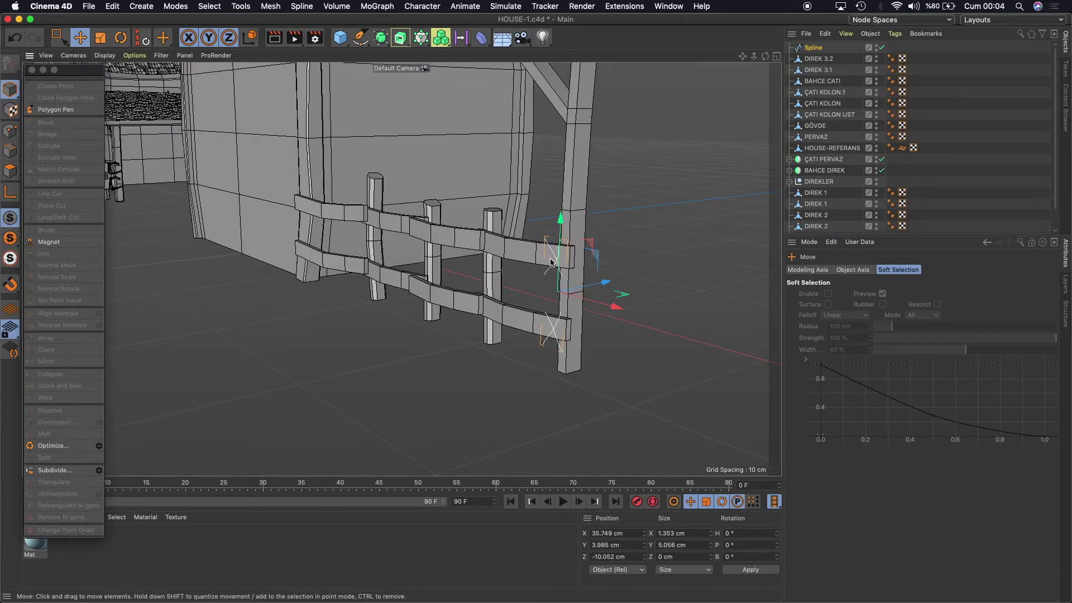
Zoom in further, switch to point mode, and shift one spline point slightly right.
scroll(551, 262, "up", 2)
scroll(458, 241, "up", 2)
scroll(367, 215, "up", 2)
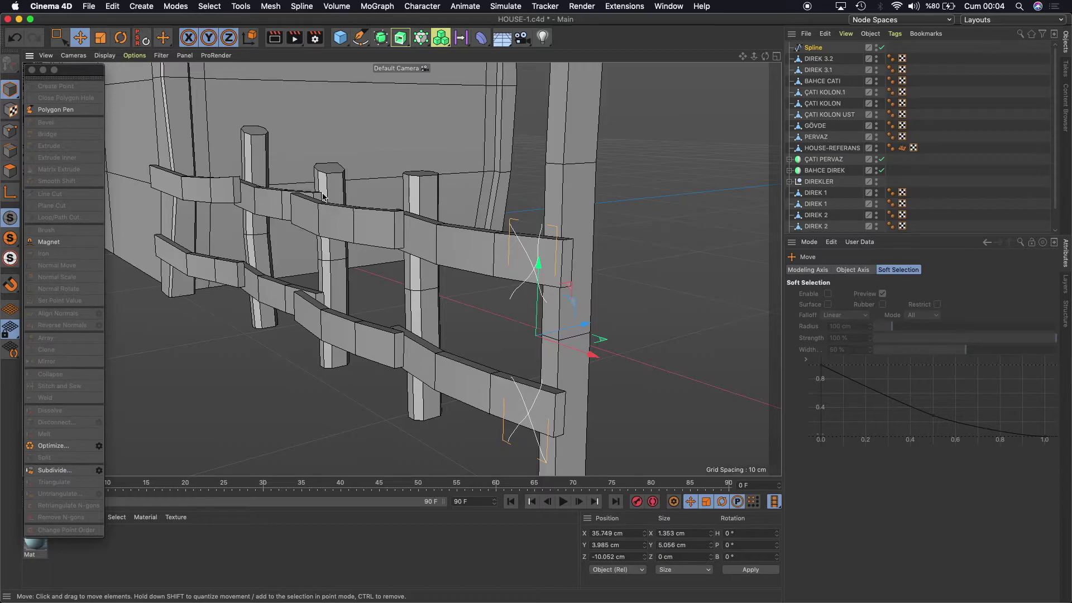
left_click(10, 130)
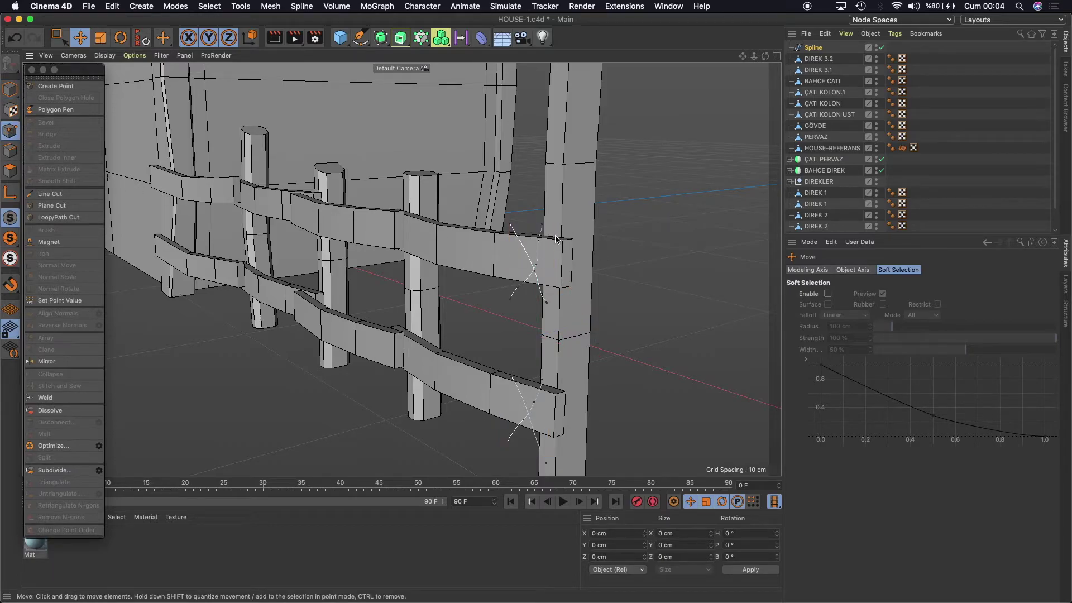
left_click_drag(542, 227, 555, 228)
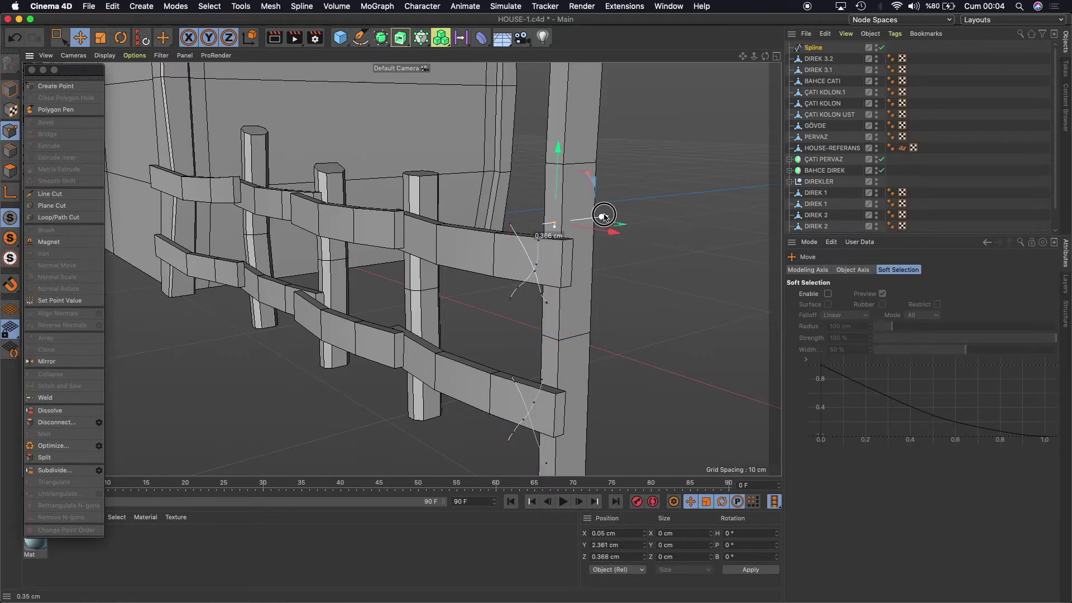
scroll(554, 234, "up", 2)
scroll(555, 232, "up", 2)
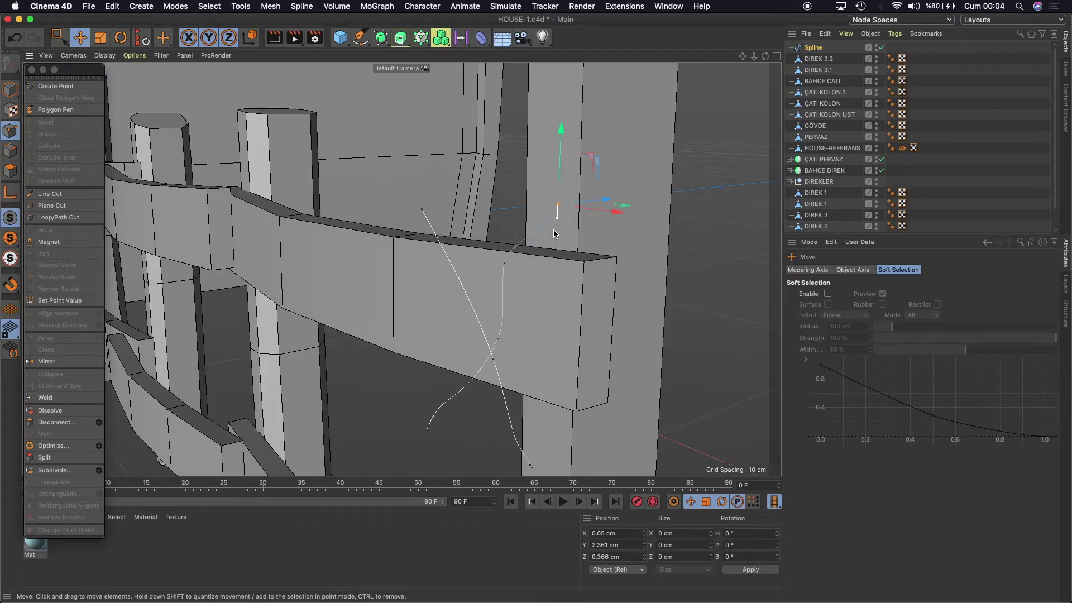
left_click(666, 216)
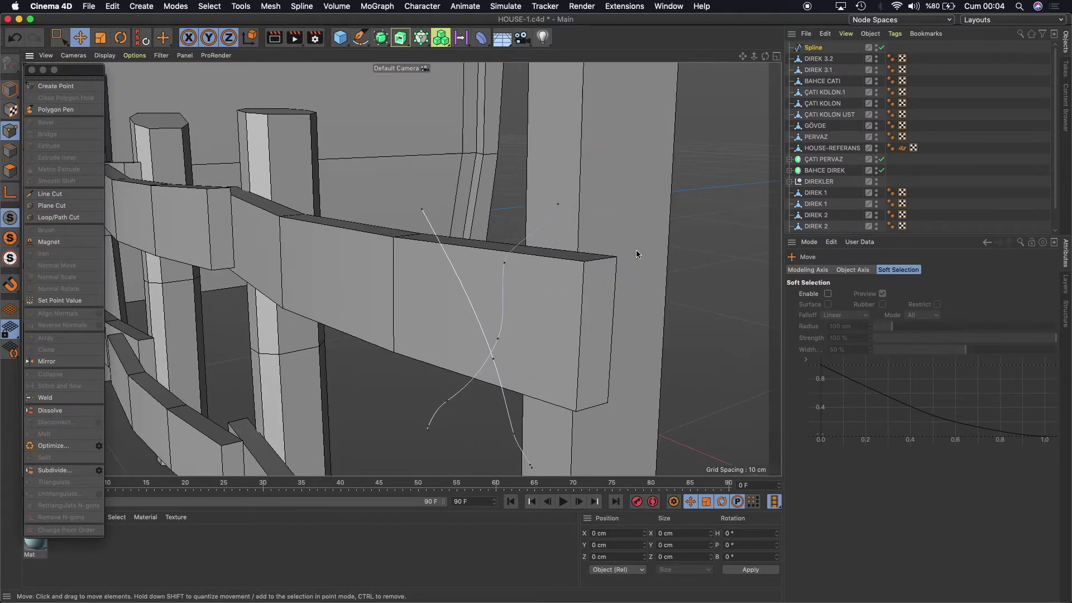
Reposition the spline's upper end point and tangent so the stroke bends over the rail's top edge.
left_click(559, 206)
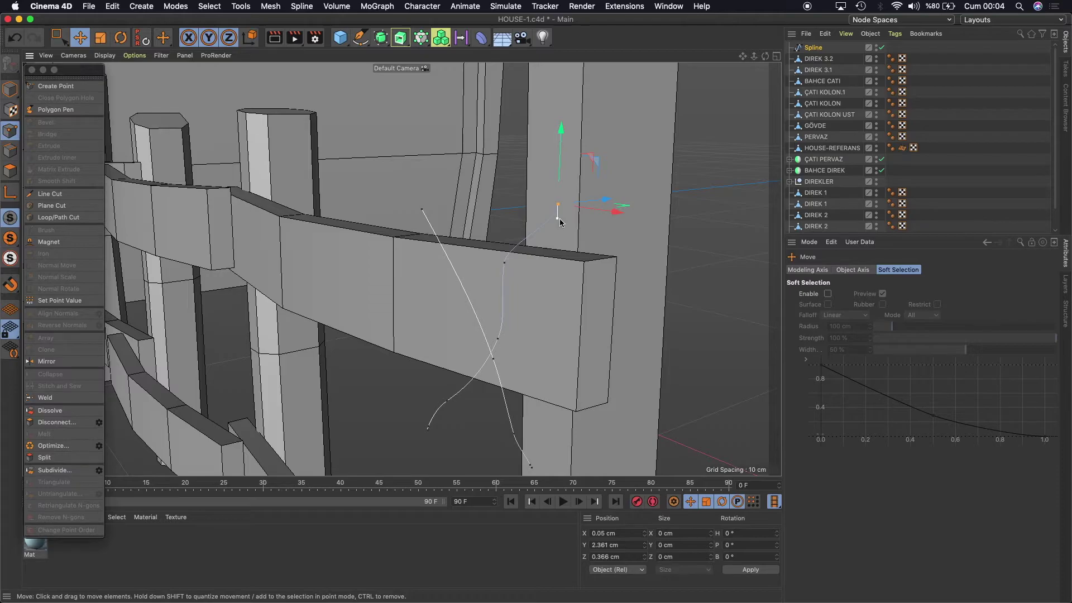
left_click_drag(568, 201, 533, 213)
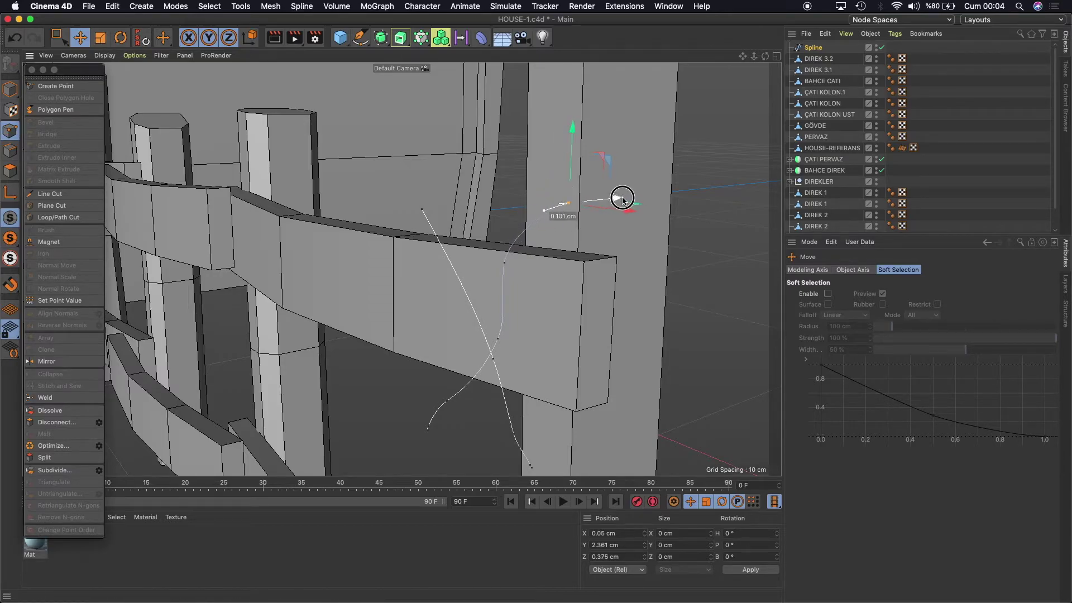
left_click_drag(533, 213, 620, 200)
left_click_drag(586, 133, 584, 161)
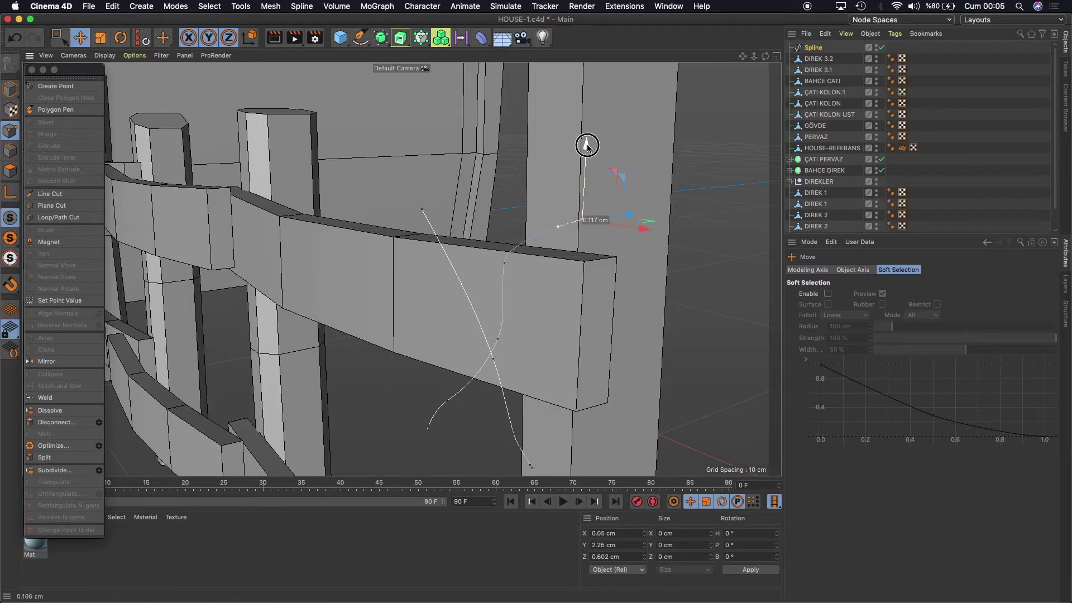
left_click_drag(559, 237, 556, 222)
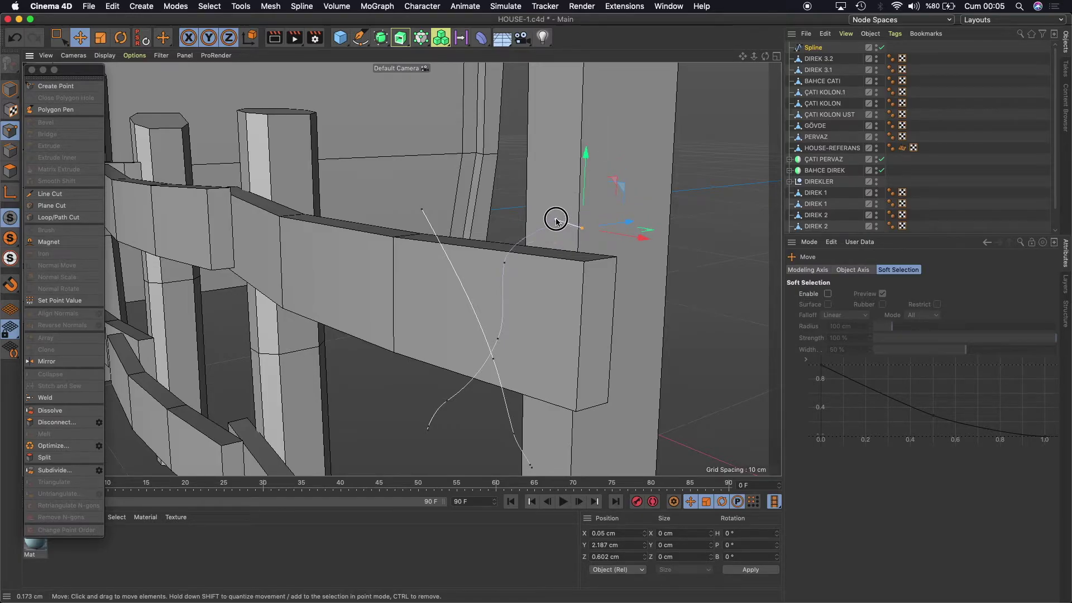
left_click_drag(586, 155, 586, 169)
left_click(505, 262)
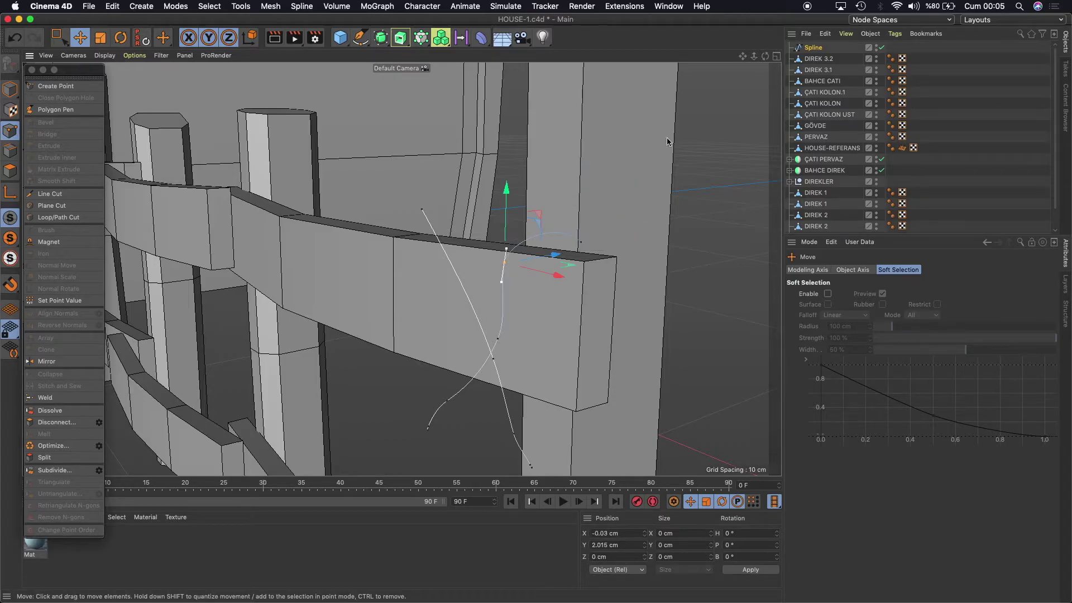
mouse_move(765, 56)
left_mouse_down()
mouse_move(401, 268)
mouse_move(545, 227)
left_mouse_up()
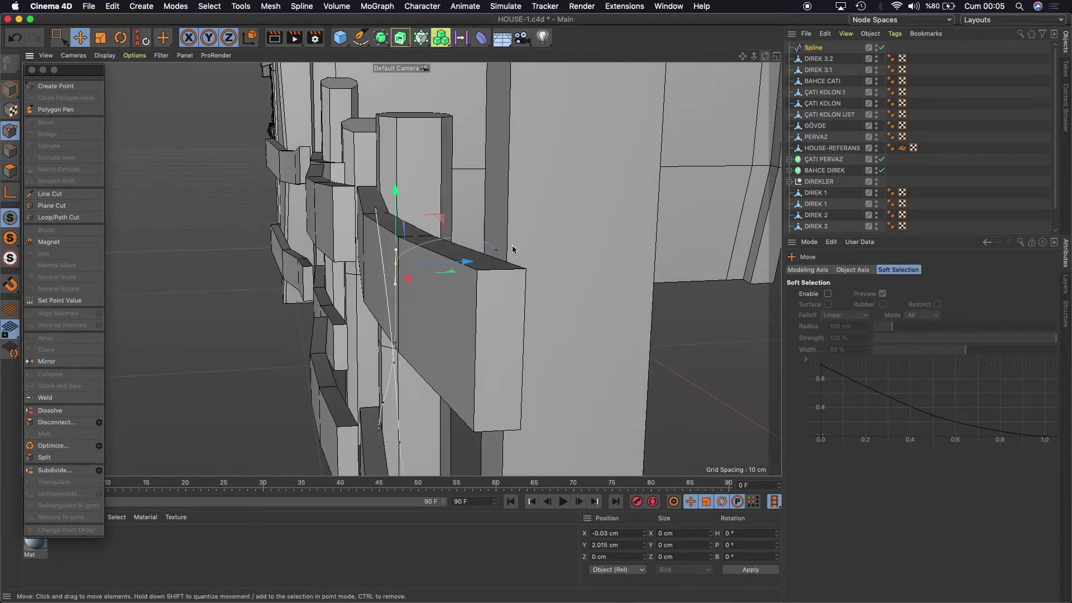
left_click_drag(470, 261, 481, 262)
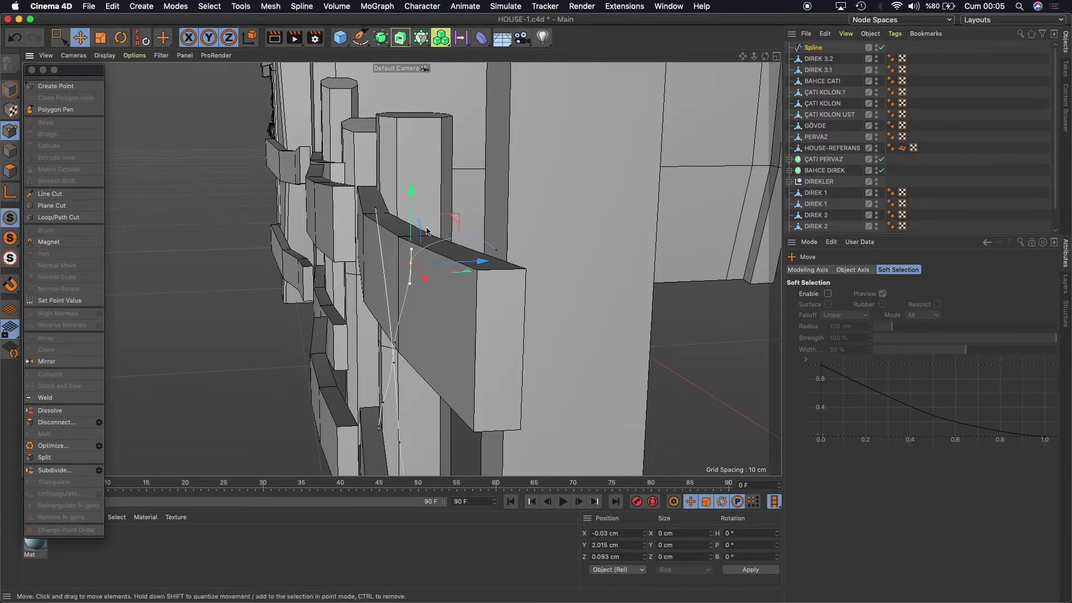
left_click(121, 38)
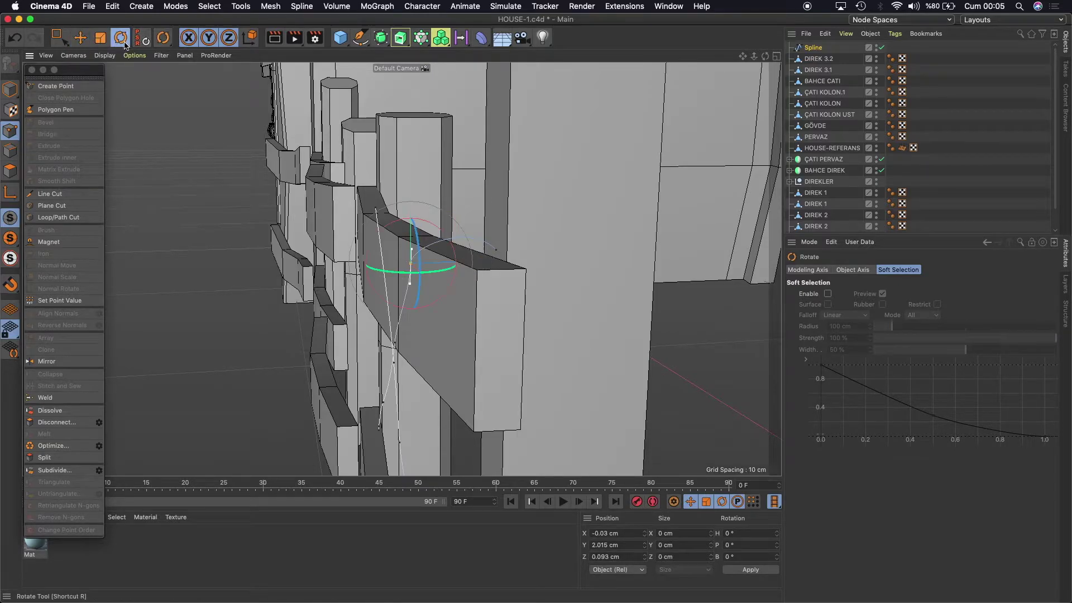
Rotate a spline point's tangent to bend the curve, then nudge that point into place.
left_click_drag(433, 225, 429, 244)
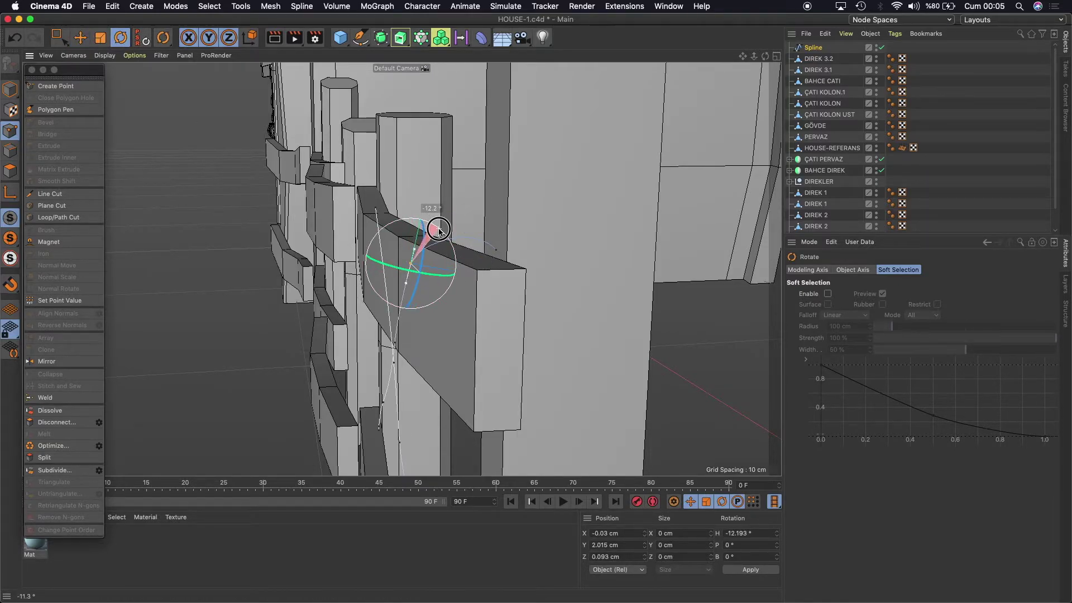
left_click(80, 37)
left_click_drag(493, 185, 576, 255)
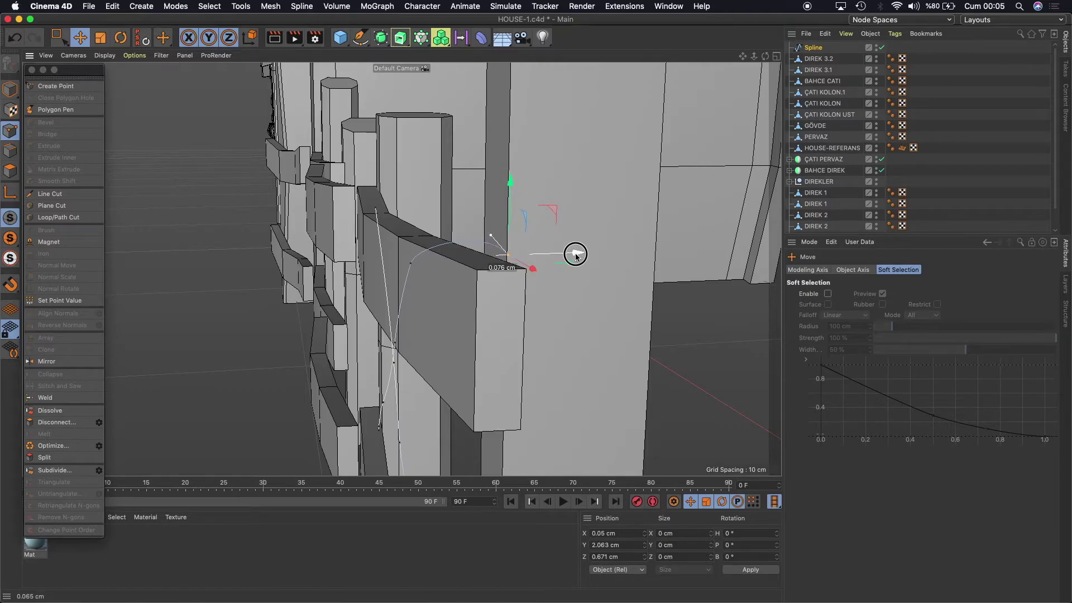
left_click(411, 264)
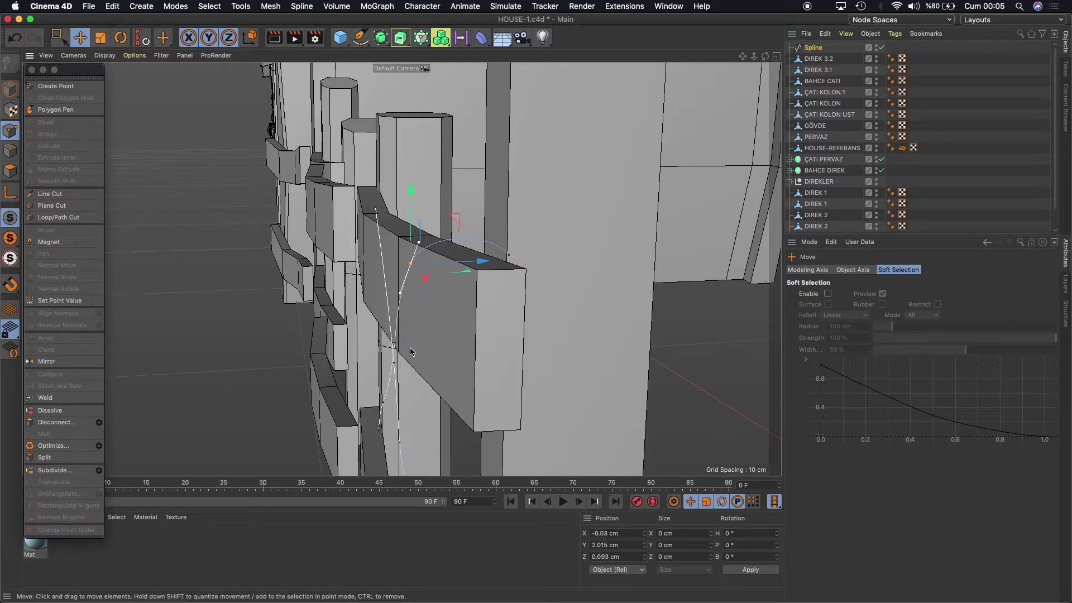
left_click_drag(765, 56, 659, 63)
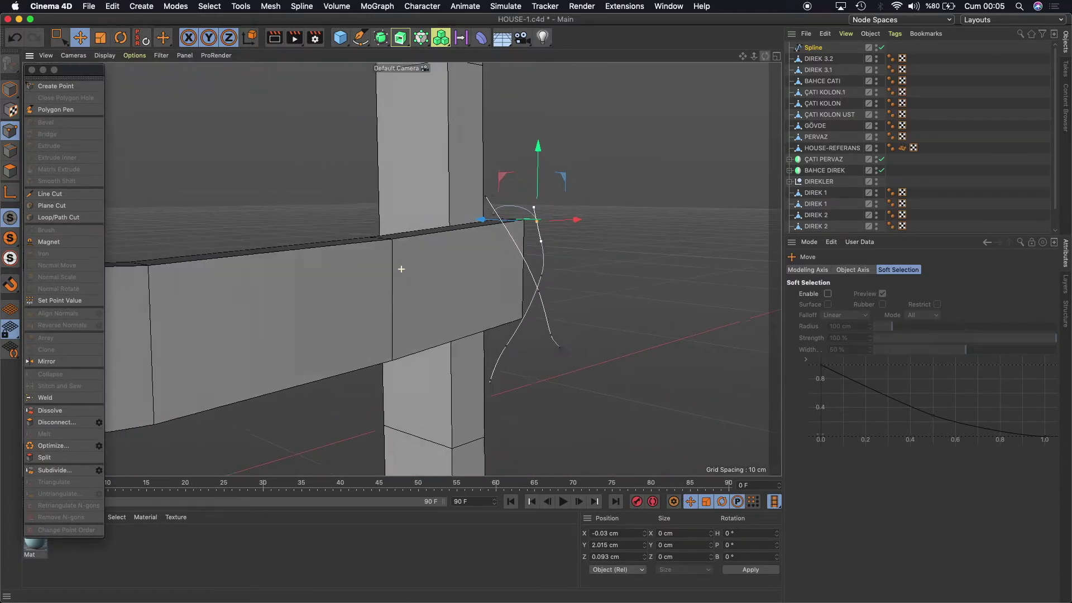
Move the lower spline end points to curl beneath the rail's front, then show four views.
left_click(483, 383)
left_click_drag(488, 381, 366, 357)
left_click_drag(484, 381, 521, 370)
left_click_drag(430, 371, 411, 361)
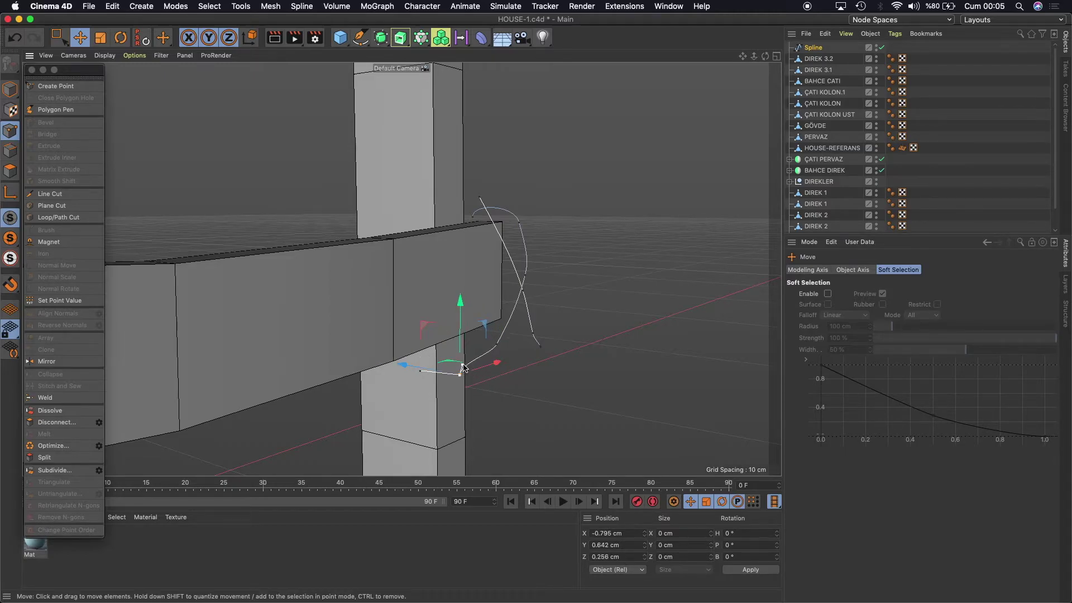
left_click_drag(467, 368, 472, 370)
left_click_drag(765, 57, 765, 58)
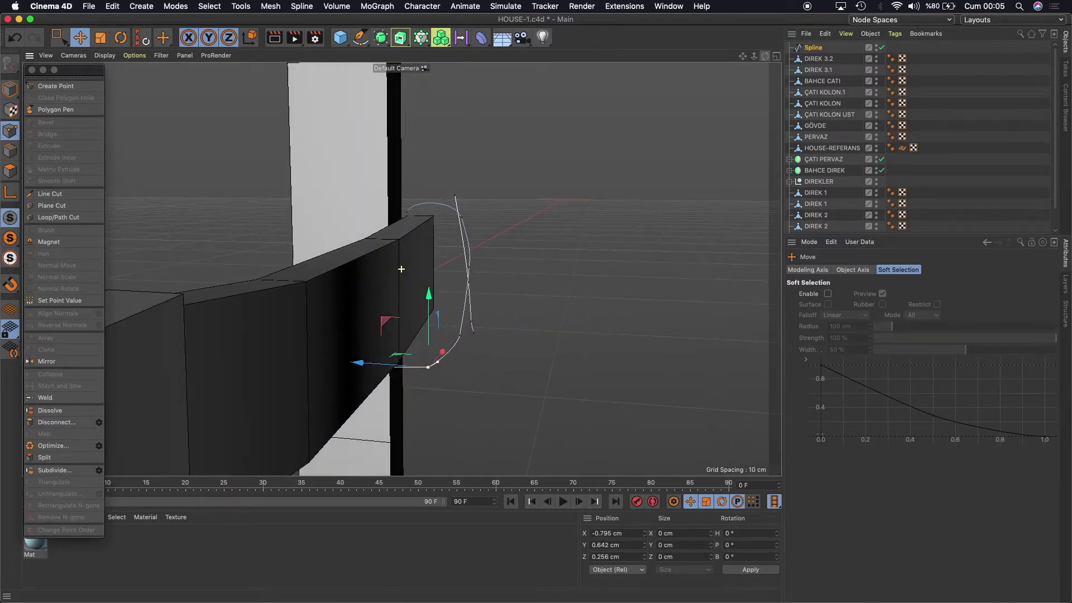
left_click(777, 56)
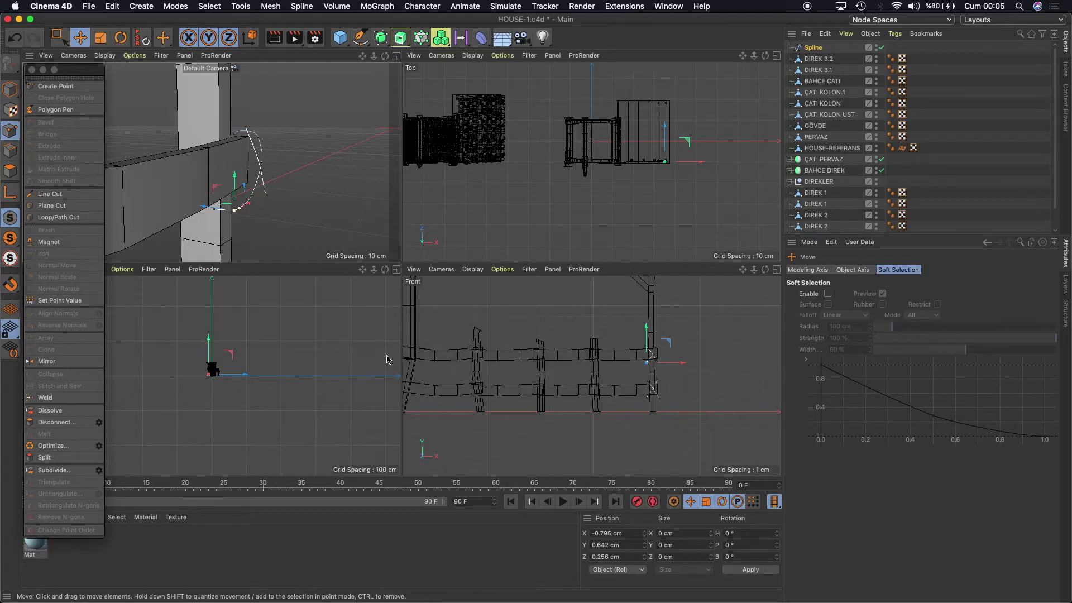
Maximize the Right view, zoom in on the fence post, and hide the HOUSE-REFERANS model.
middle_click(399, 288)
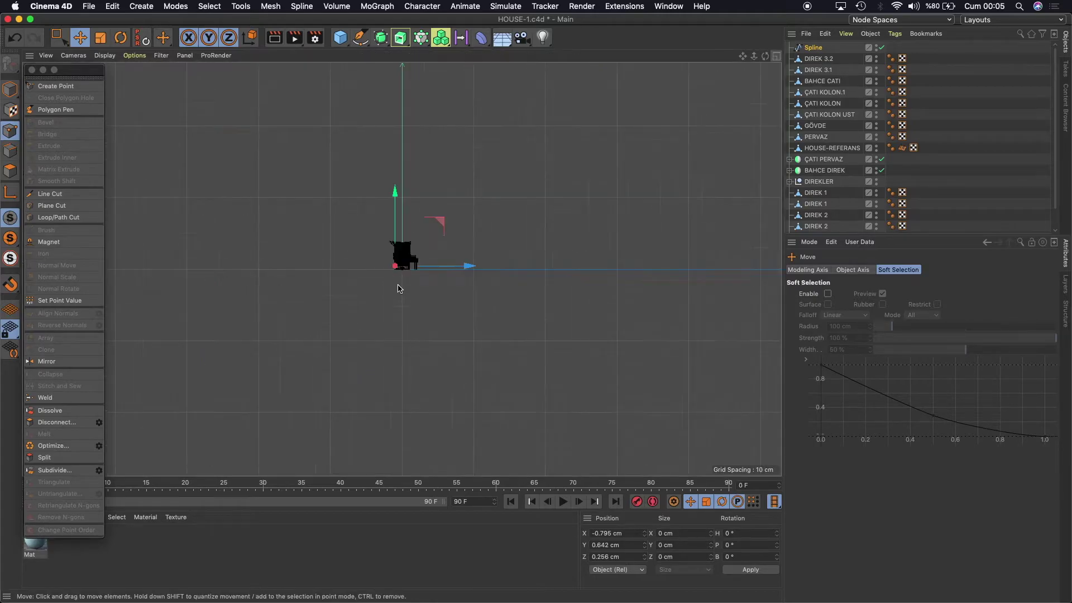
scroll(391, 280, "up", 3)
scroll(357, 263, "up", 3)
scroll(335, 254, "up", 3)
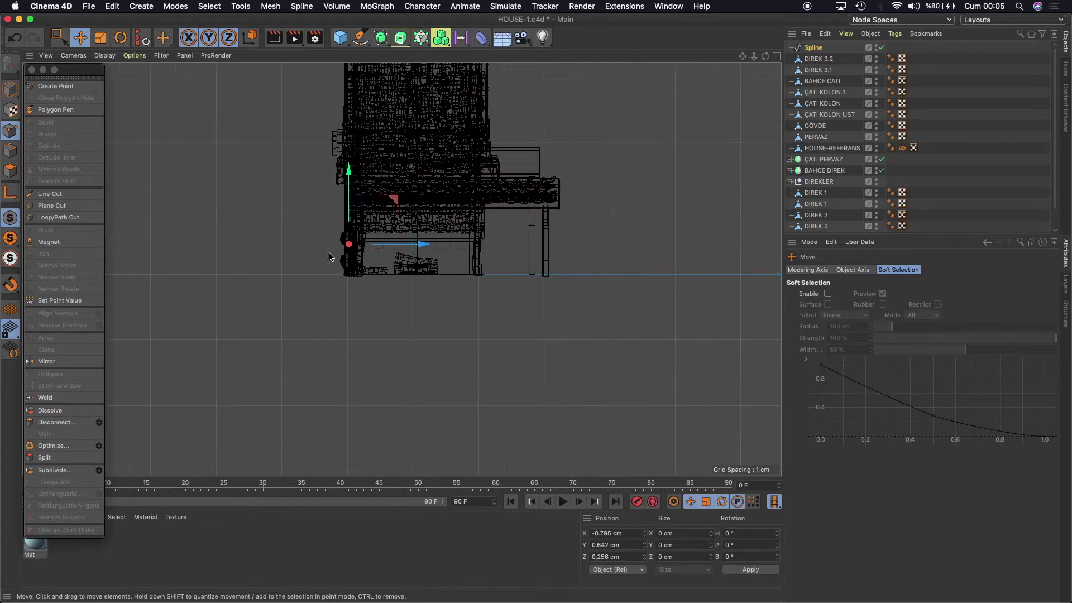
scroll(335, 252, "up", 3)
scroll(335, 252, "up", 2)
scroll(353, 237, "up", 2)
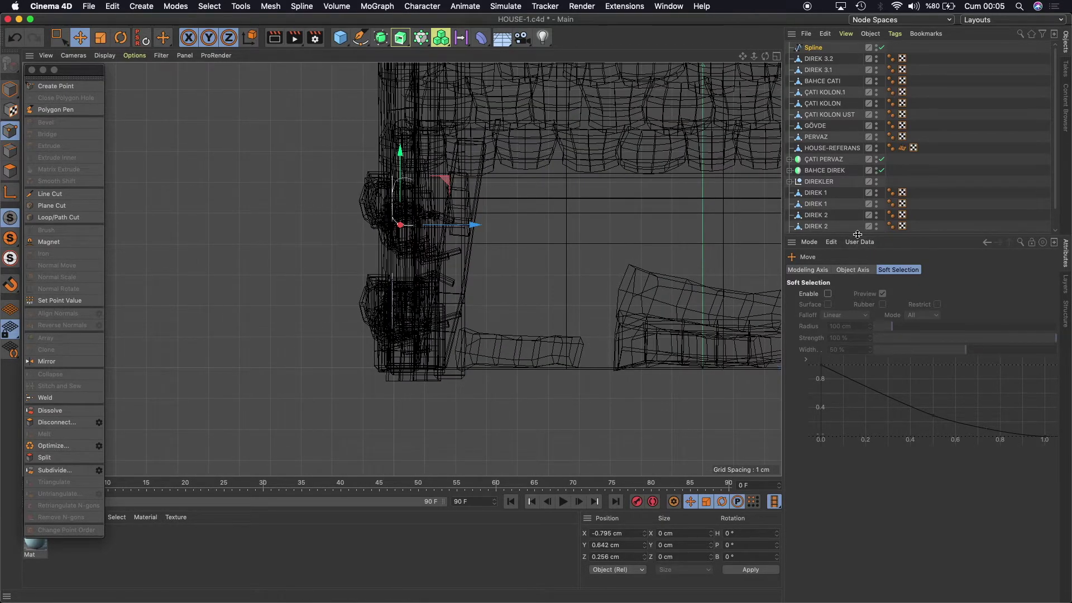
left_click(875, 147)
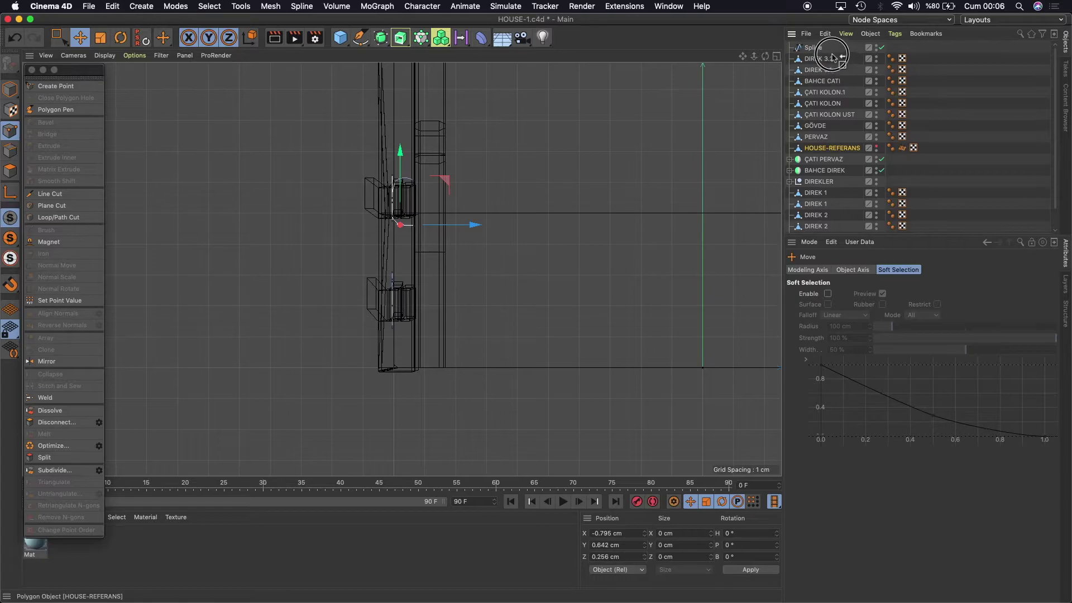
Place HOUSE-REFERANS directly under Spline in the Object Manager and select the spline.
left_click_drag(837, 150, 832, 53)
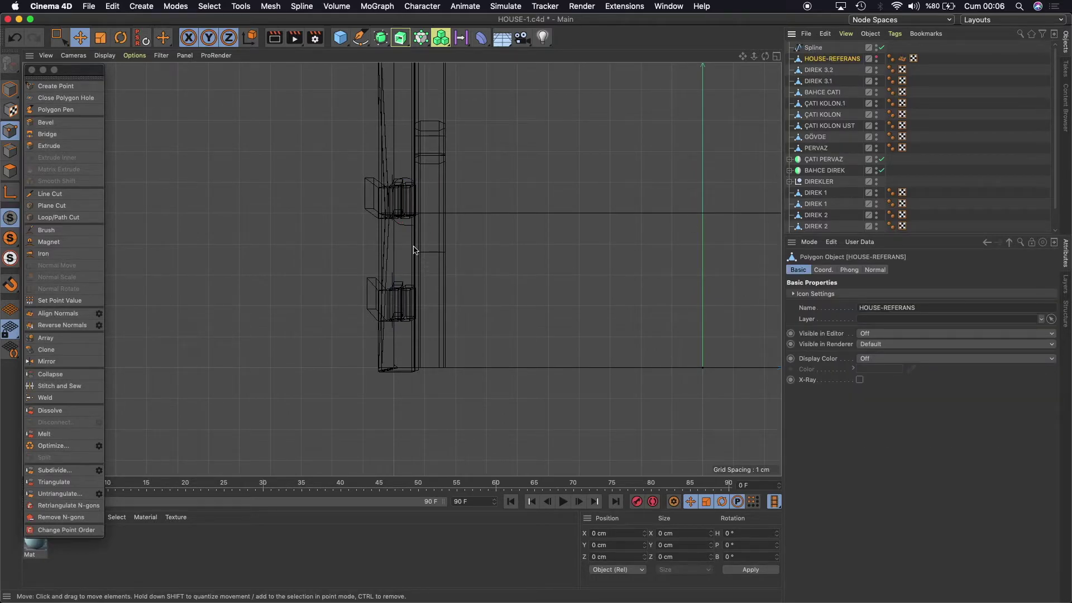
left_click(815, 50)
scroll(393, 226, "up", 2)
scroll(393, 227, "up", 3)
scroll(391, 224, "up", 3)
scroll(439, 253, "up", 2)
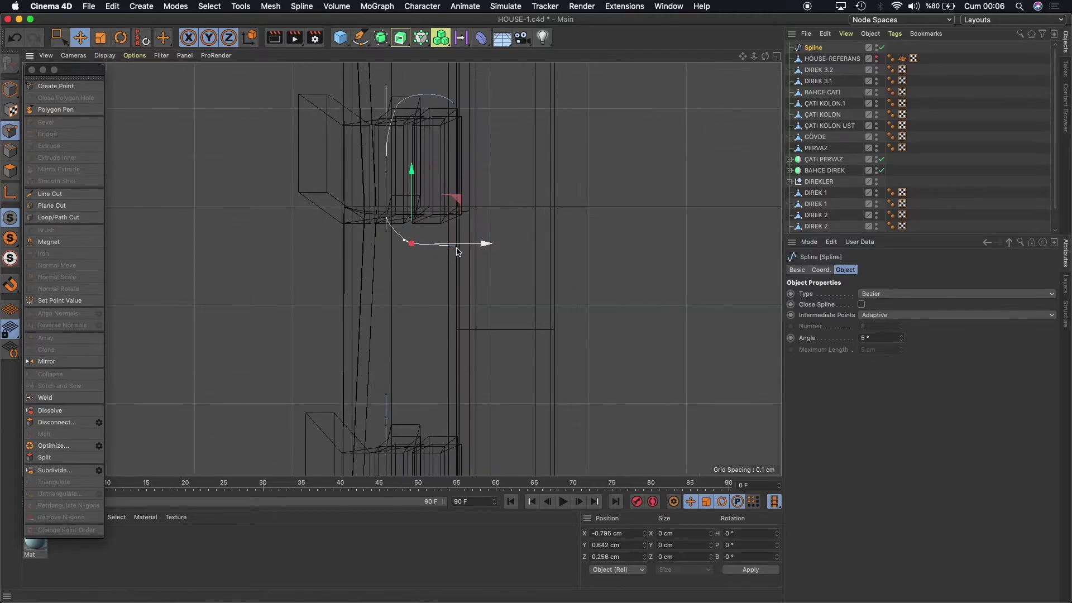
scroll(456, 252, "up", 1)
Reposition the spline's lower hook points and turn one point about 22°.
left_click_drag(458, 245, 462, 148)
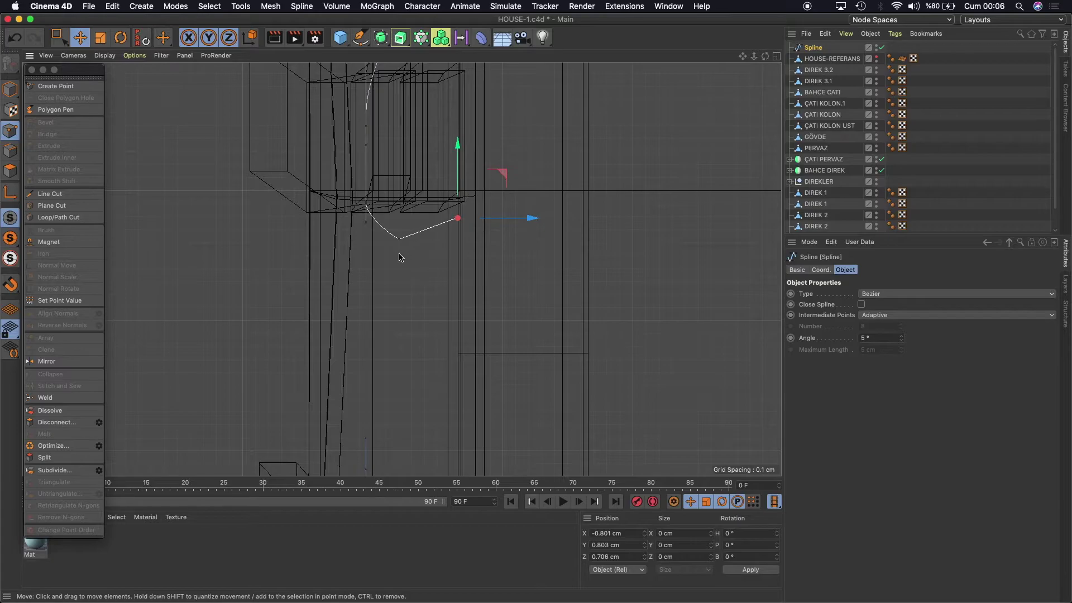
left_click(399, 239)
left_click(382, 234)
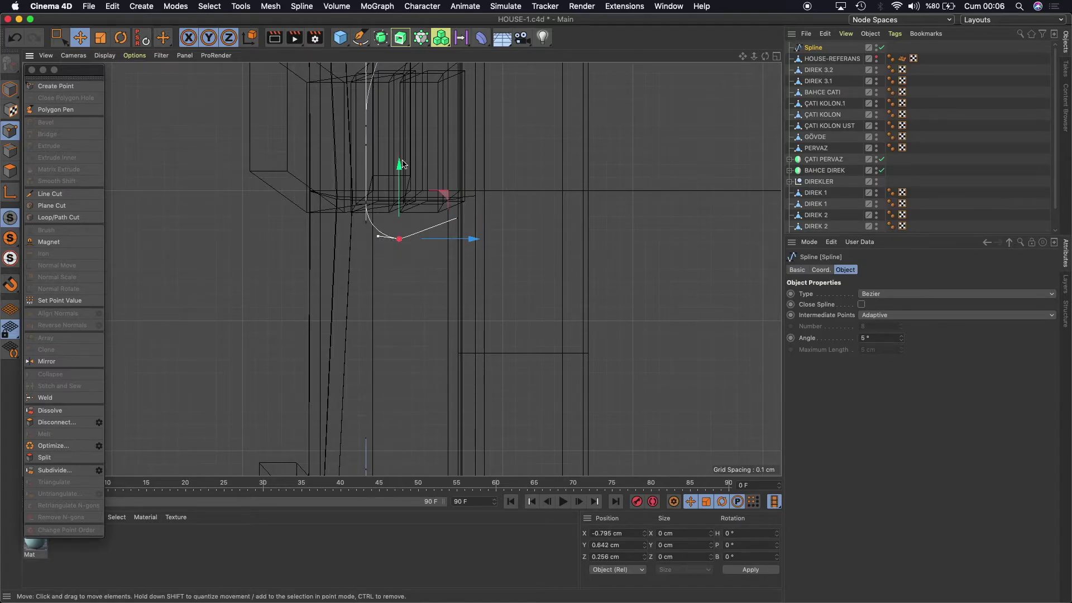
left_click_drag(400, 240, 459, 221)
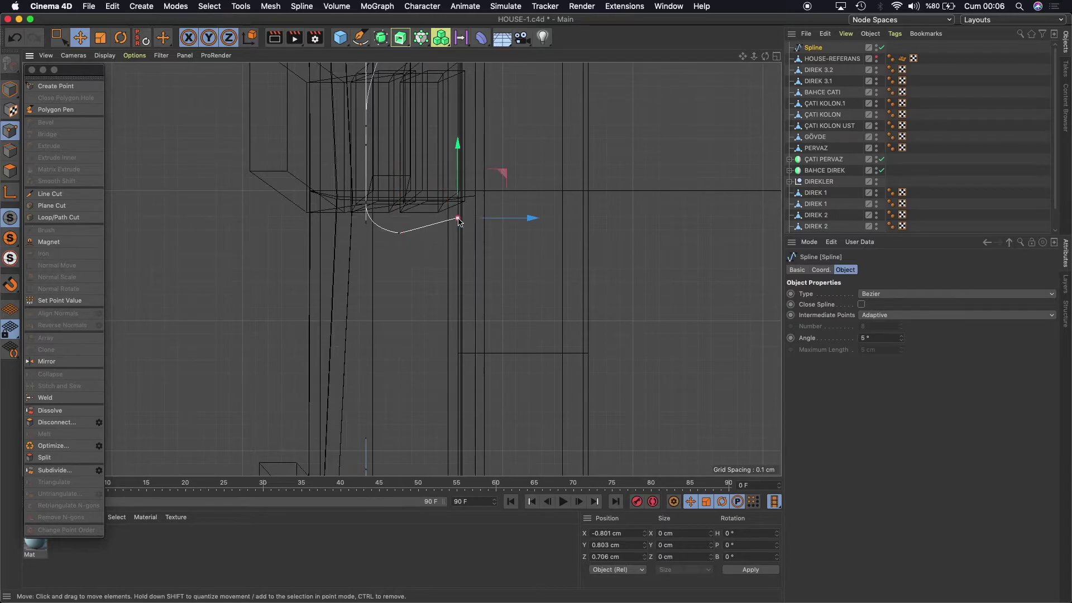
left_click_drag(533, 218, 549, 218)
left_click(400, 232)
left_click_drag(472, 233, 489, 233)
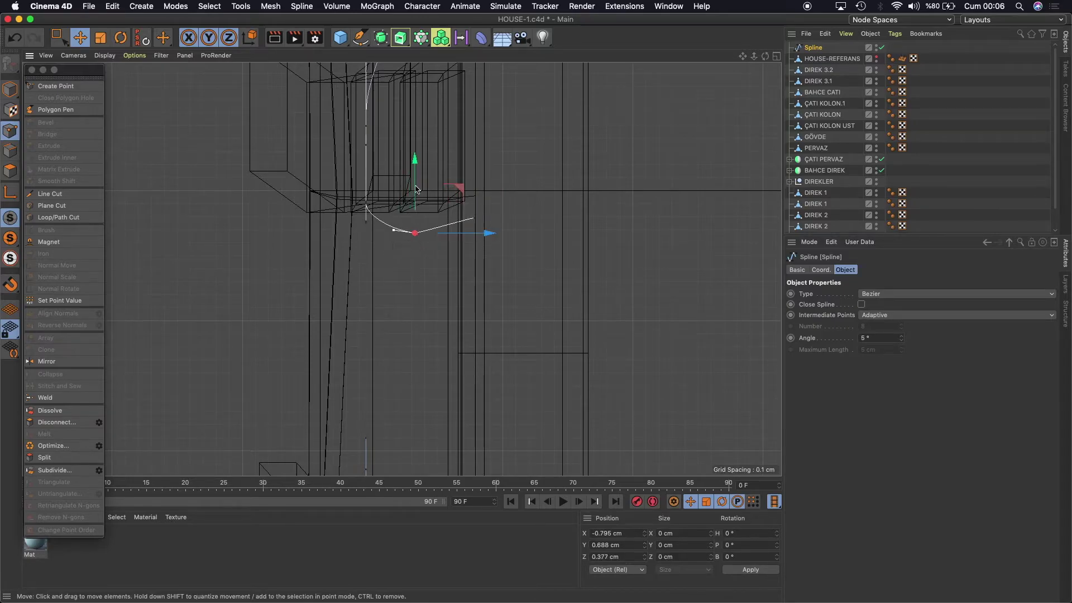
left_click(366, 205)
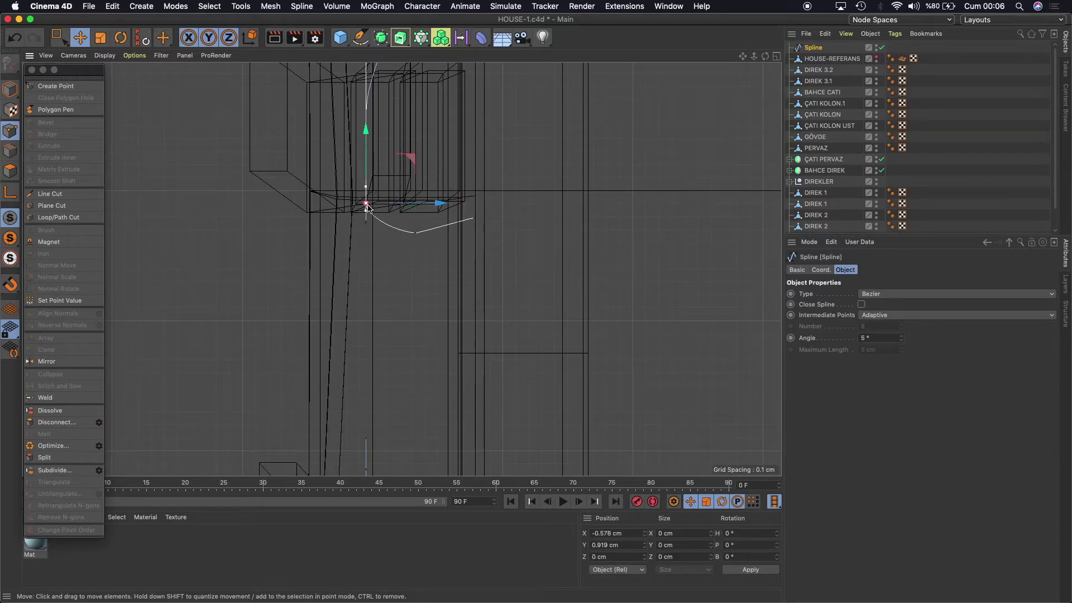
left_click_drag(447, 210, 454, 204)
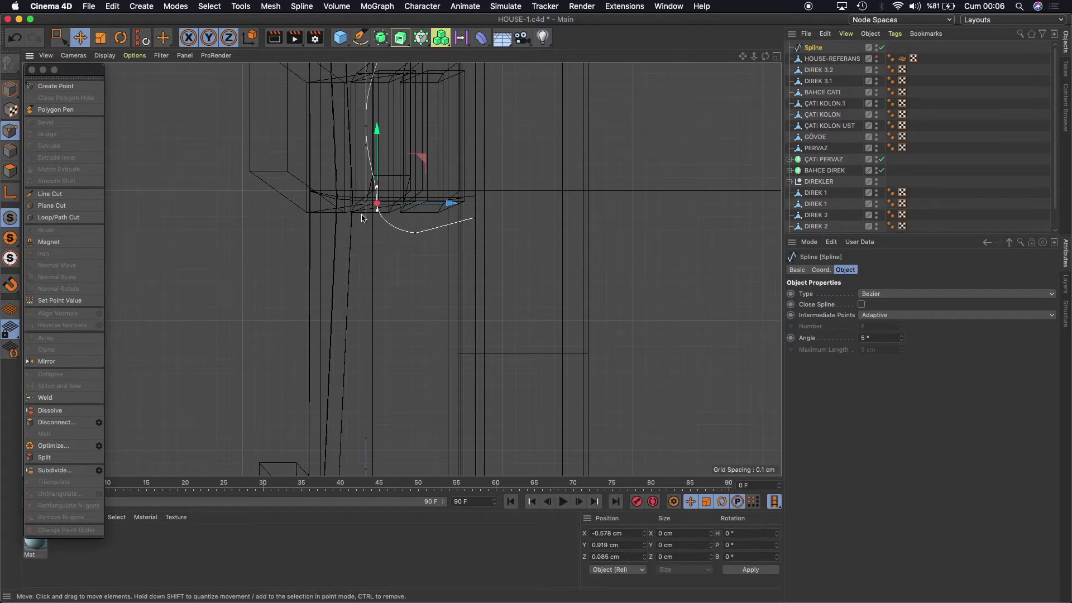
scroll(364, 218, "up", 2)
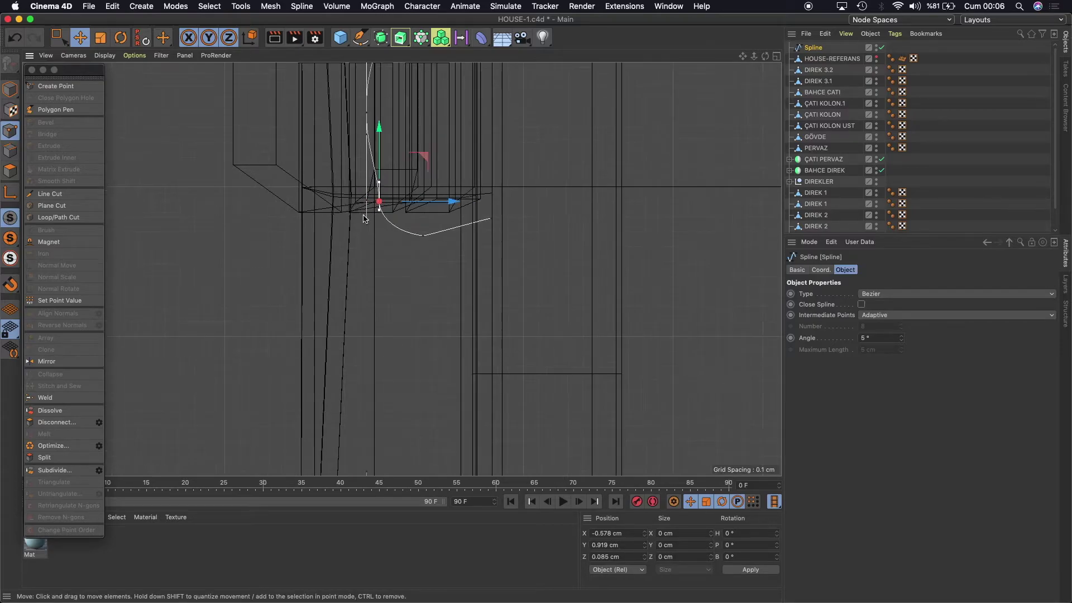
left_click(120, 38)
mouse_move(413, 170)
left_mouse_down()
mouse_move(400, 161)
mouse_move(407, 168)
left_mouse_up()
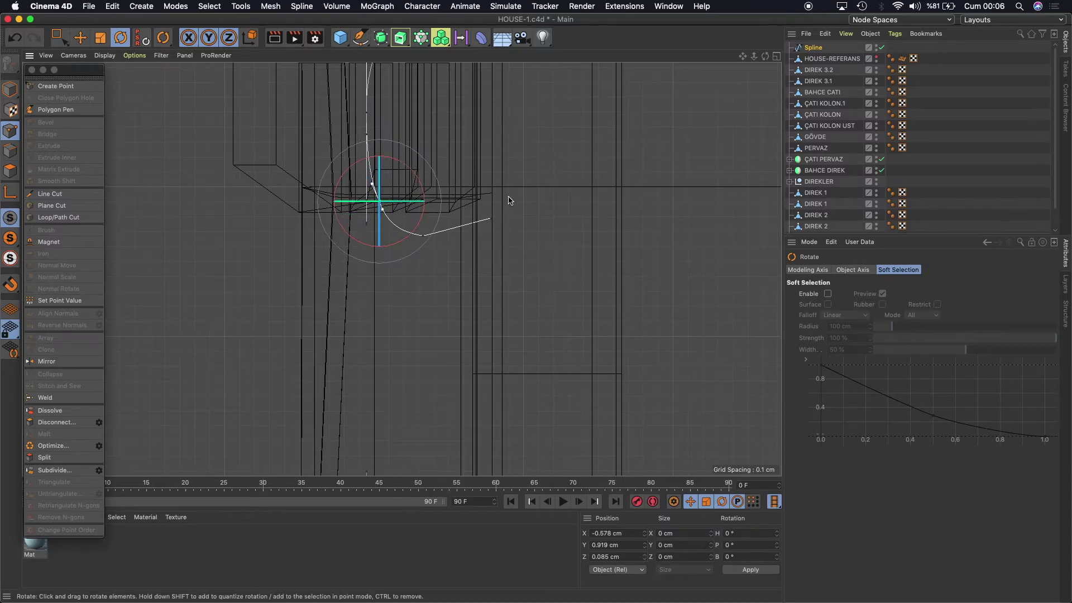
Delete the spline's top point, another stray point and the small extra segment.
left_click(776, 56)
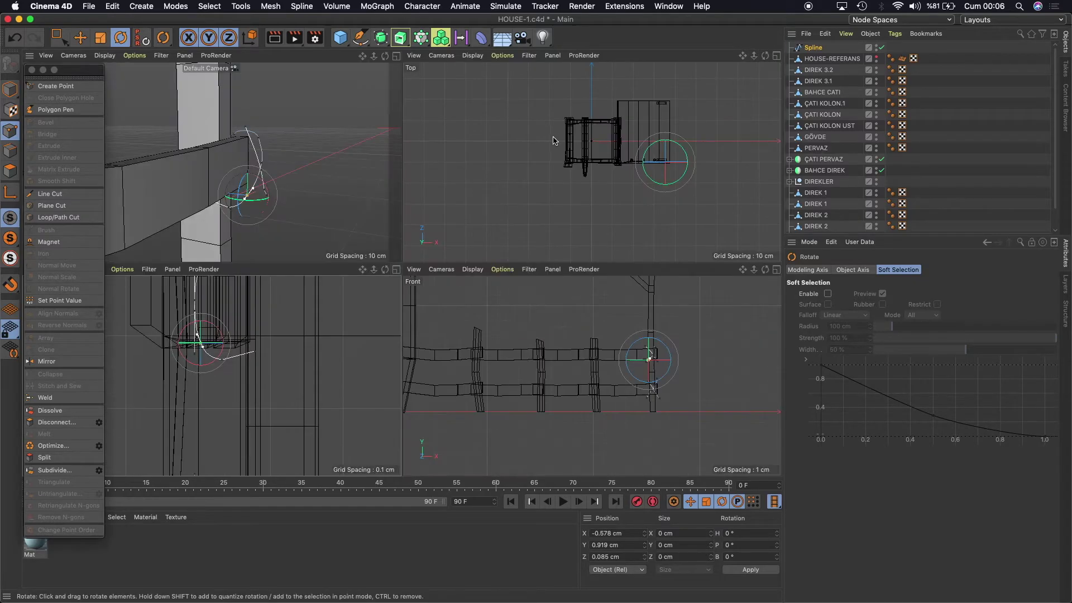
left_click(396, 56)
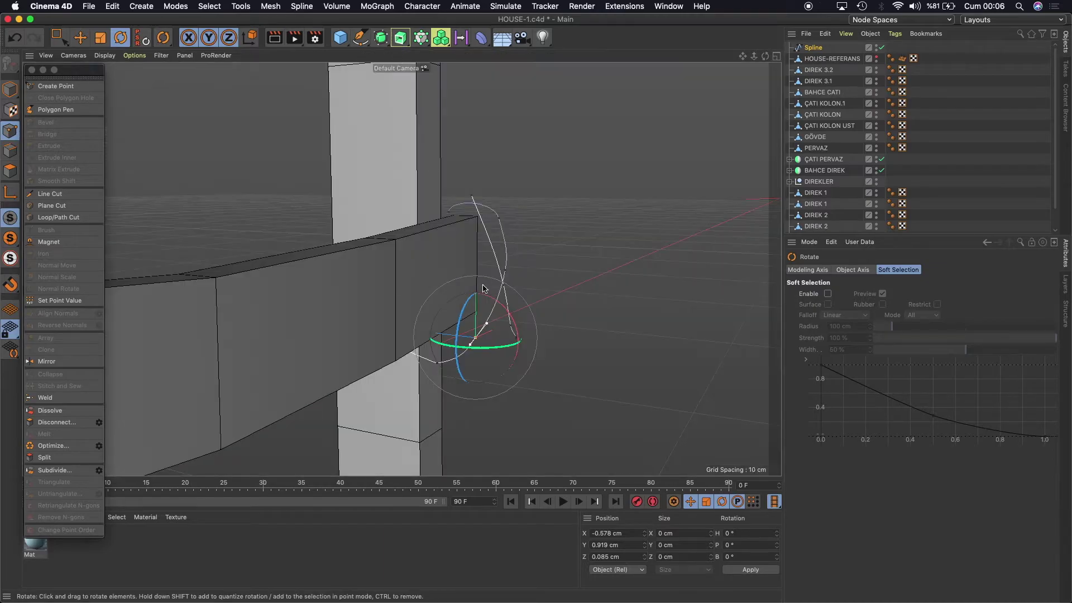
left_click(453, 150)
key("Delete")
left_click(506, 296)
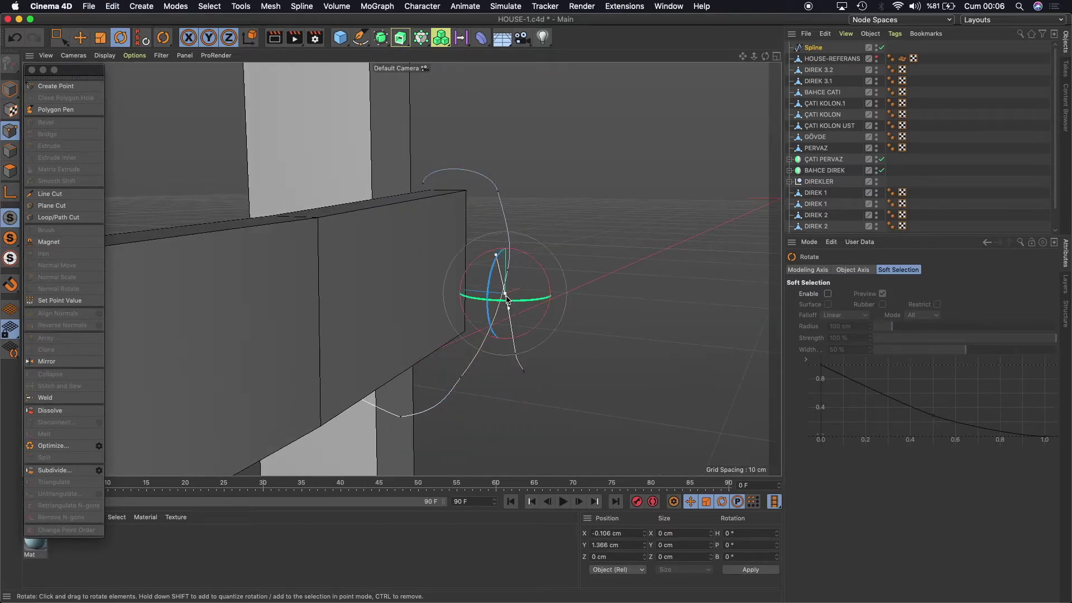
key("Delete")
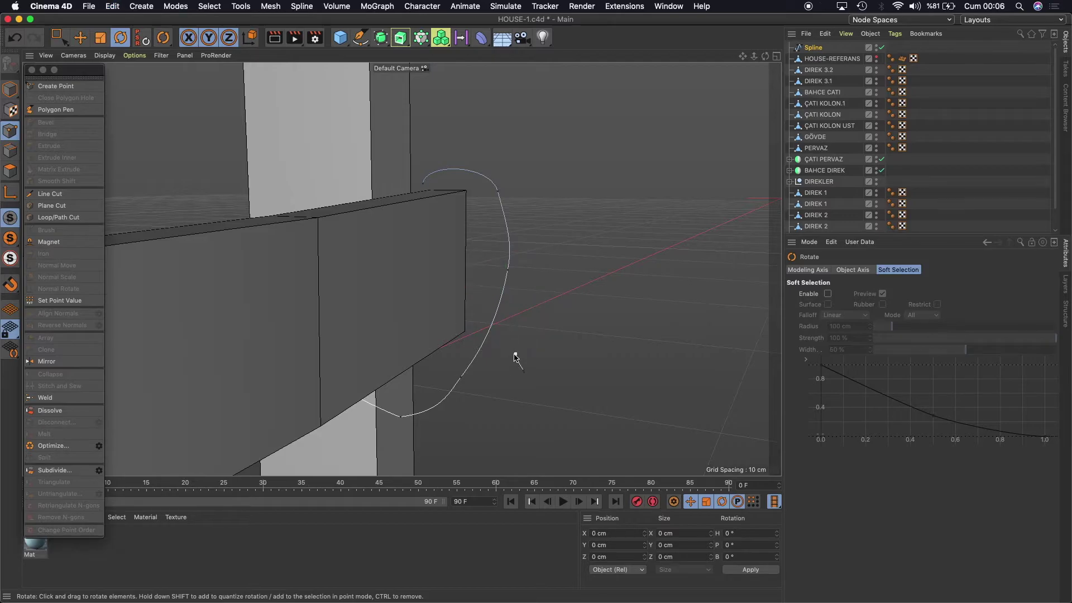
key("0")
left_click_drag(504, 348, 580, 423)
key("Delete")
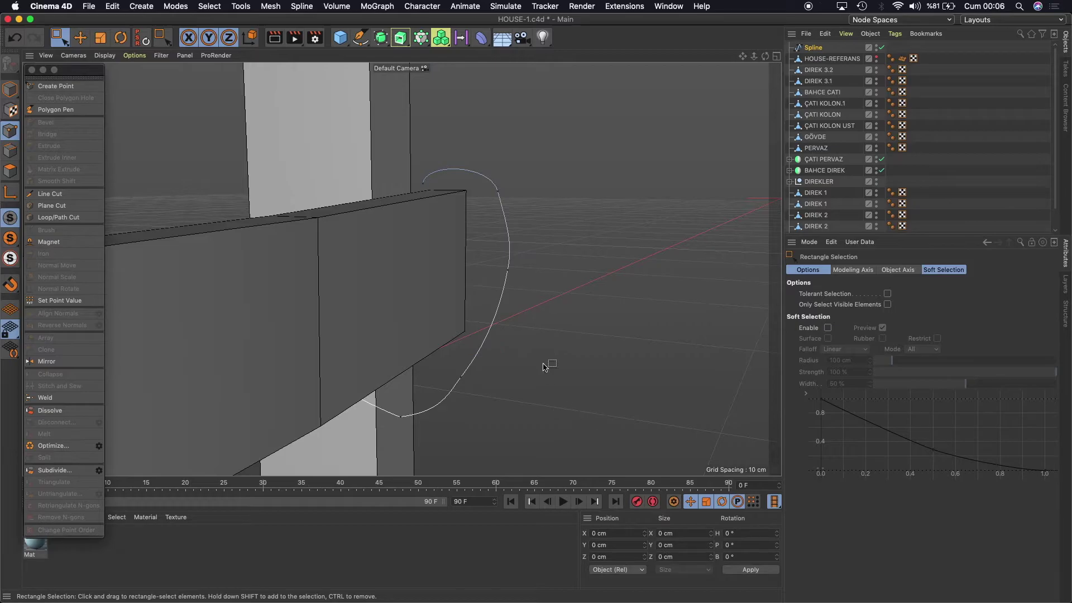
Shift spline points along X and lower and move the curve's bottom points.
left_click_drag(484, 170, 605, 360)
left_click_drag(505, 226, 418, 228)
left_click(489, 270)
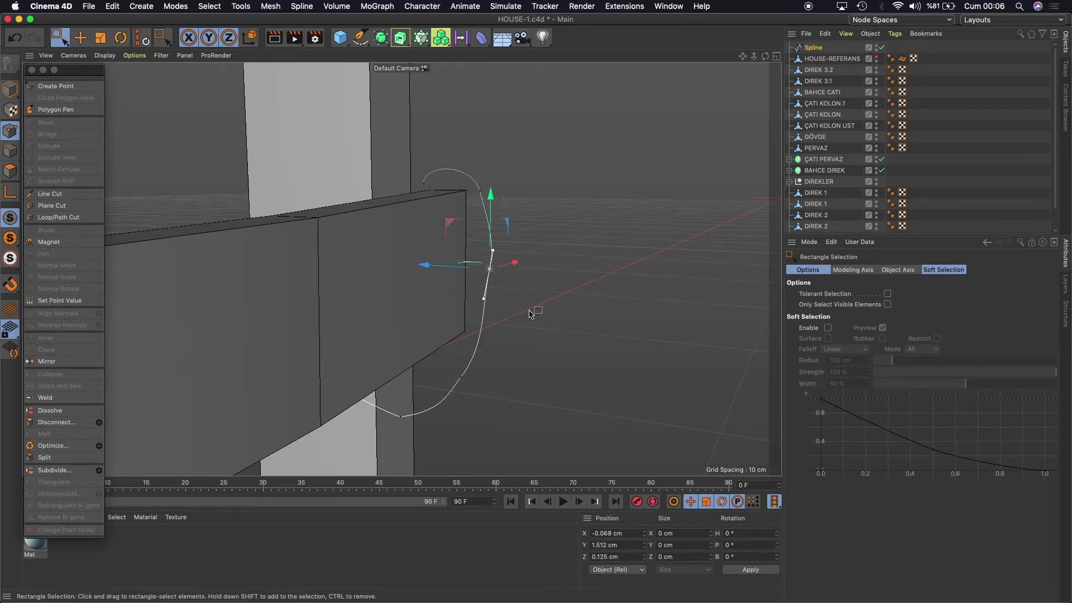
left_click_drag(490, 195, 491, 221)
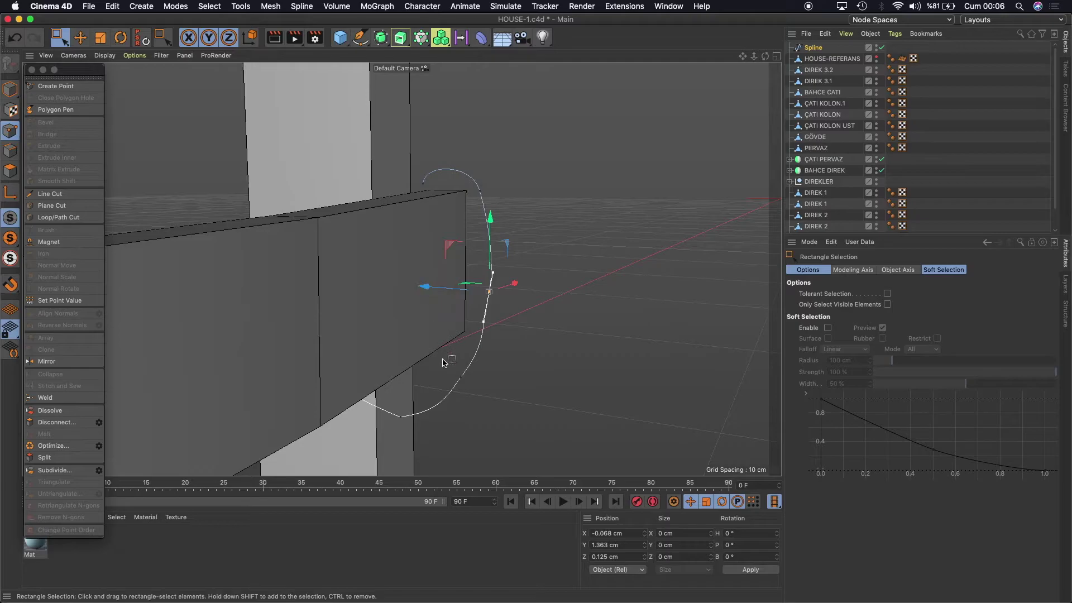
left_click_drag(441, 356, 550, 440)
mouse_move(395, 369)
left_mouse_down()
mouse_move(391, 381)
mouse_move(430, 442)
left_mouse_up()
left_click_drag(342, 407, 324, 396)
Adjust the top and bottom points to reshape the spline's lower curve.
left_click_drag(410, 161, 441, 216)
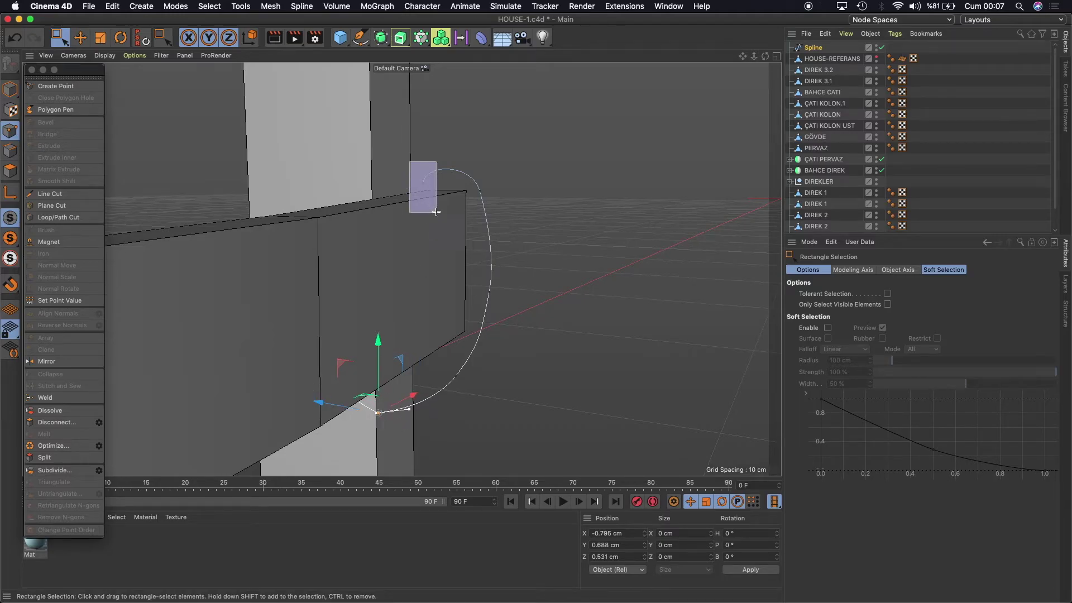
left_click_drag(363, 184, 342, 177)
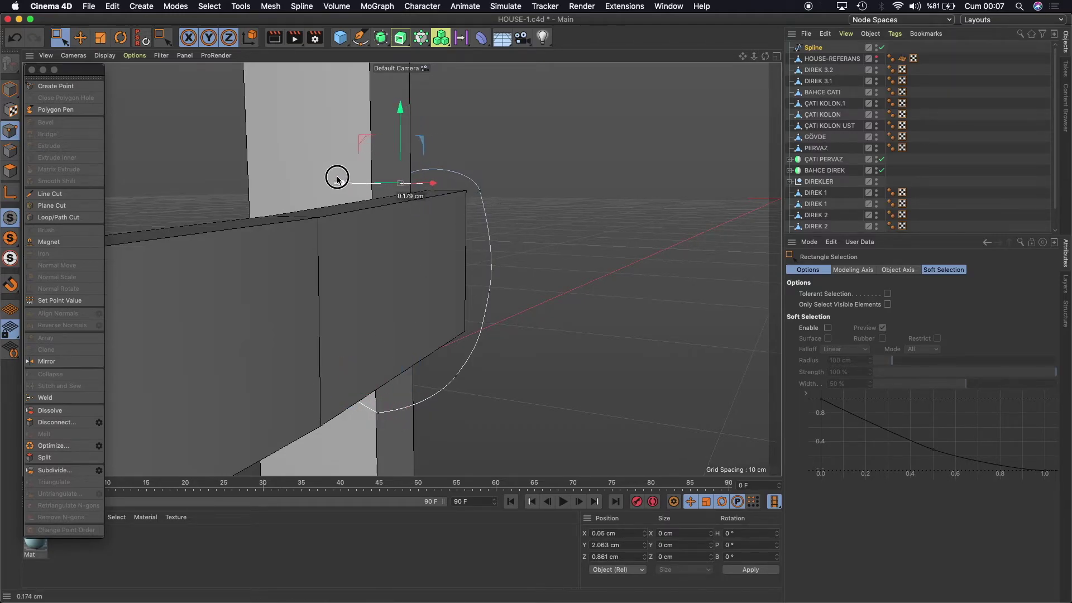
left_click_drag(468, 151, 587, 385)
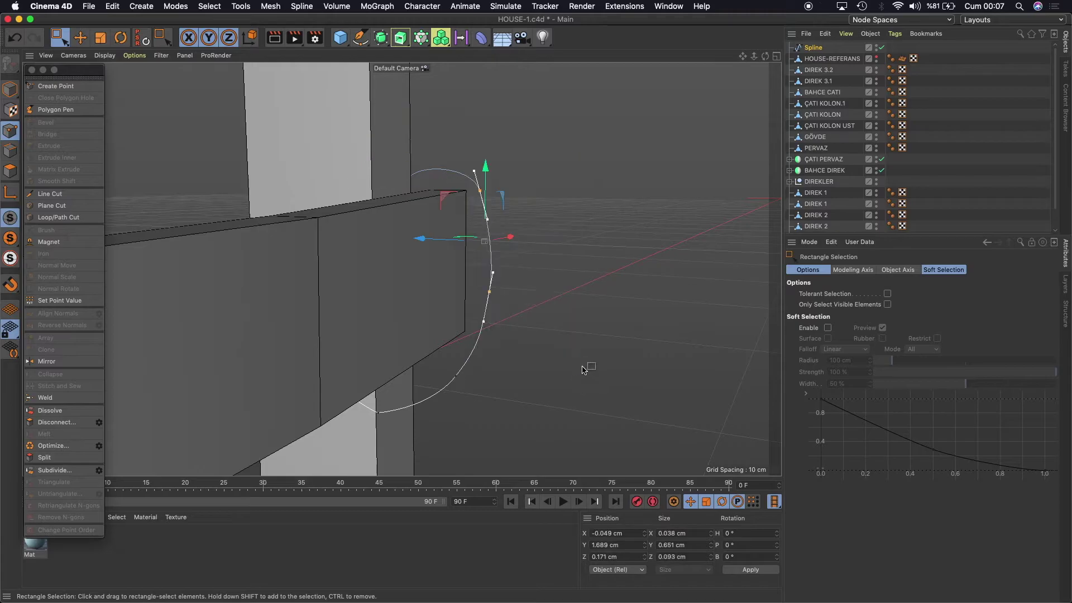
left_click_drag(431, 366, 551, 444)
left_click_drag(400, 367, 392, 367)
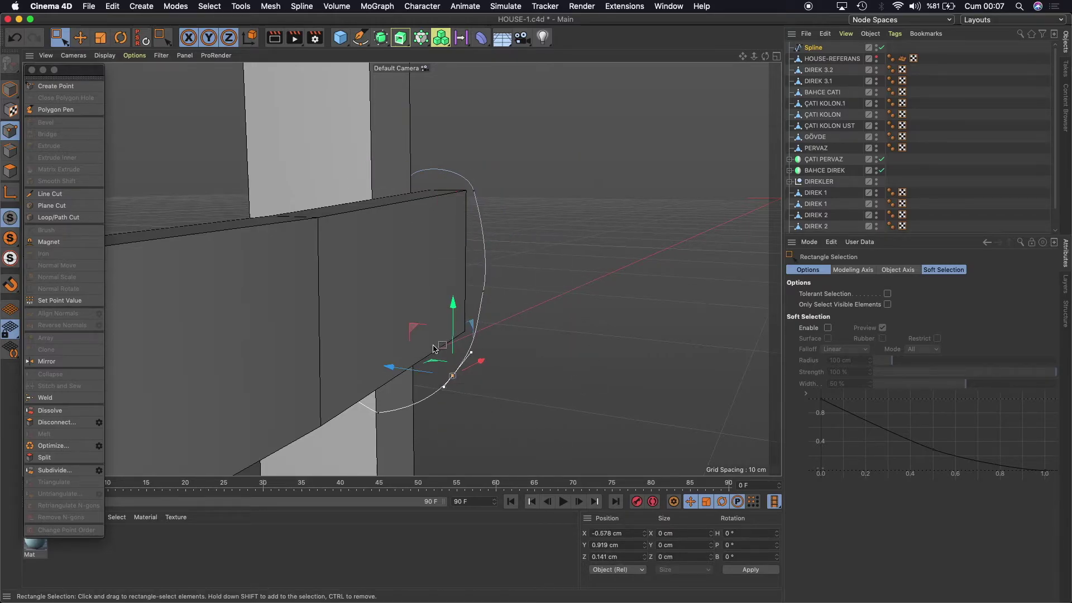
left_click(377, 411)
left_click_drag(399, 352, 393, 339)
scroll(397, 302, "up", 3)
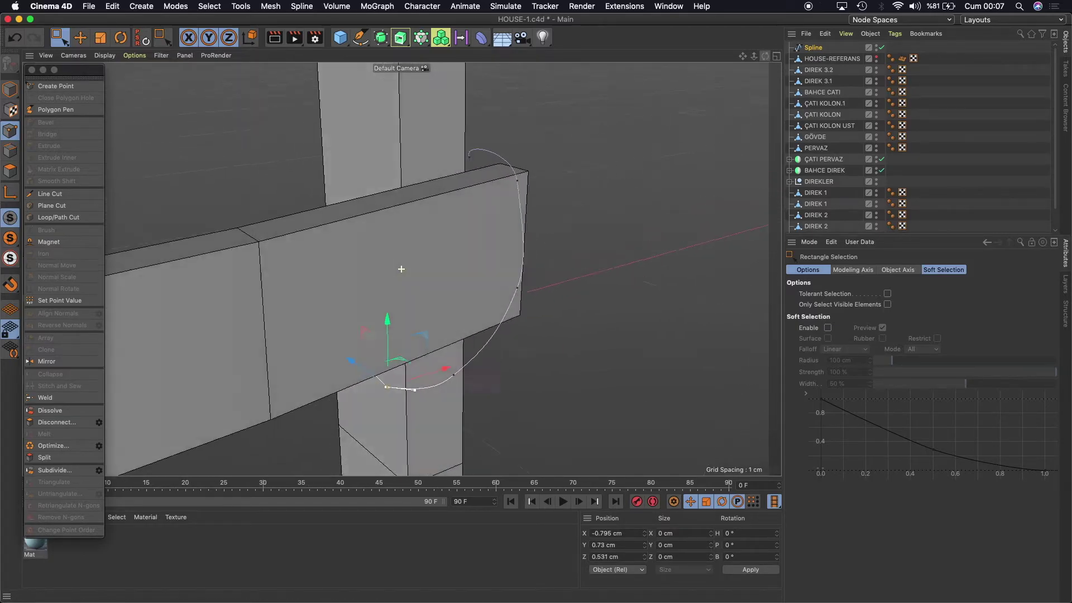
scroll(402, 269, "up", 3)
key("super+shift+z")
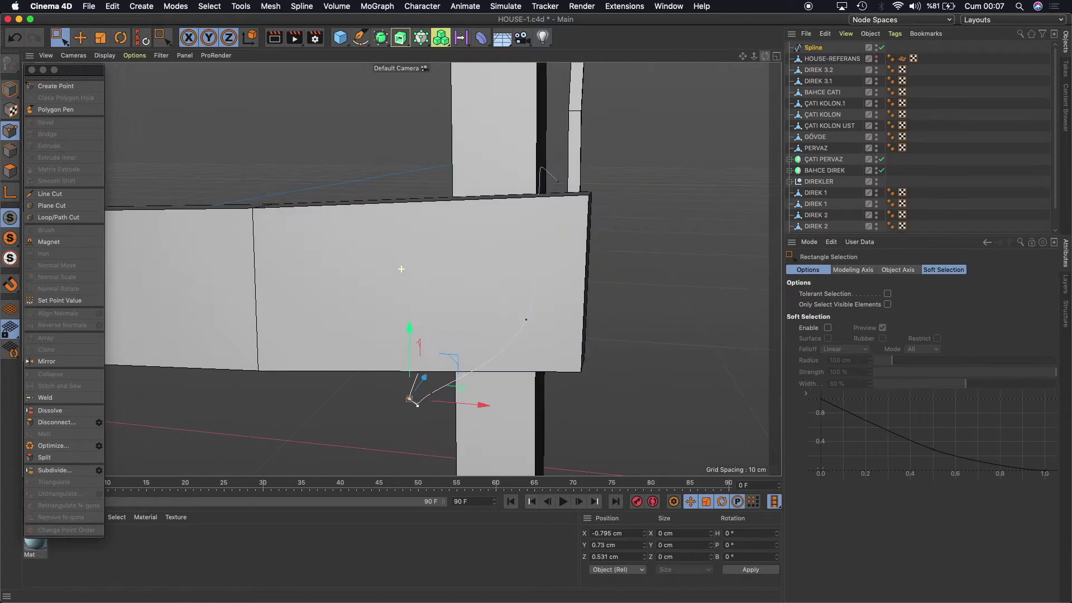
Raise and shift the lower hook points and nudge points near the top beam.
left_click_drag(517, 306, 622, 385)
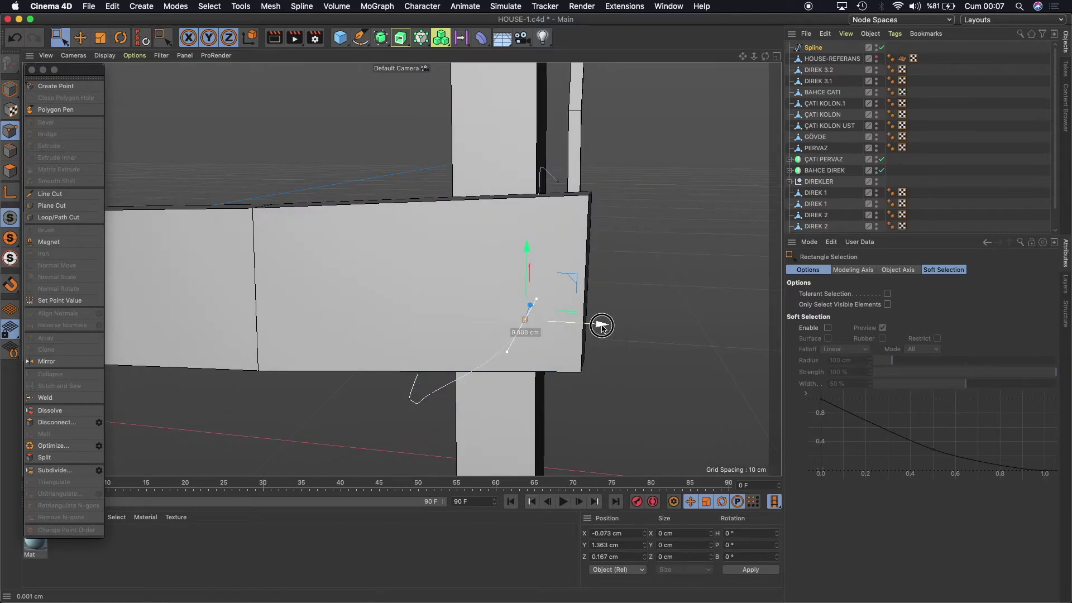
left_click_drag(603, 326, 507, 393)
left_click_drag(372, 337, 459, 442)
left_click_drag(435, 331, 431, 311)
left_click_drag(501, 383, 508, 378)
left_click_drag(529, 335, 533, 338)
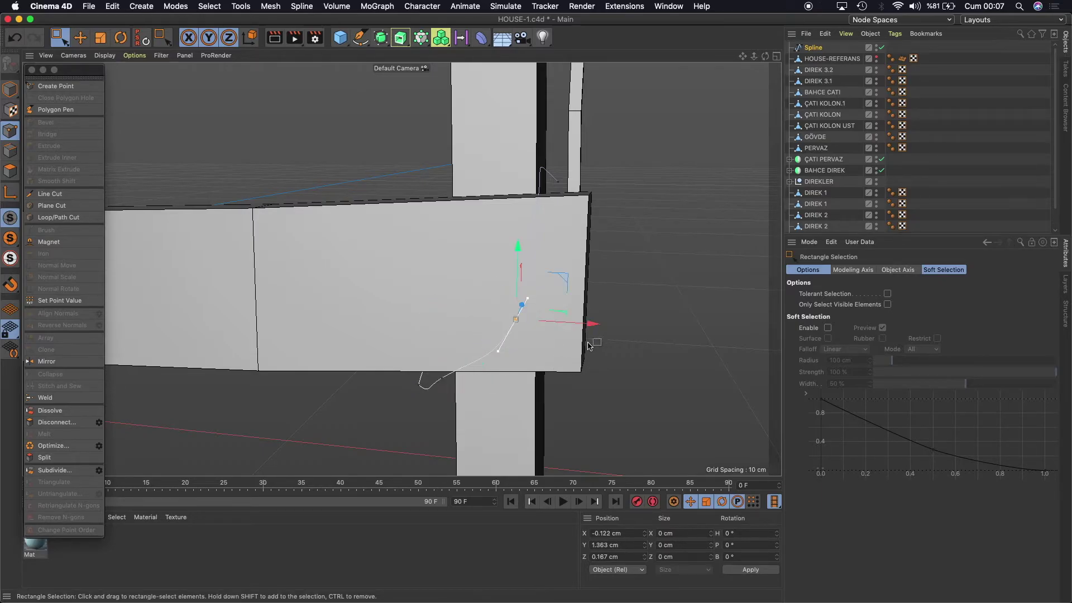
mouse_move(522, 127)
left_mouse_down()
mouse_move(586, 211)
mouse_move(634, 191)
left_mouse_up()
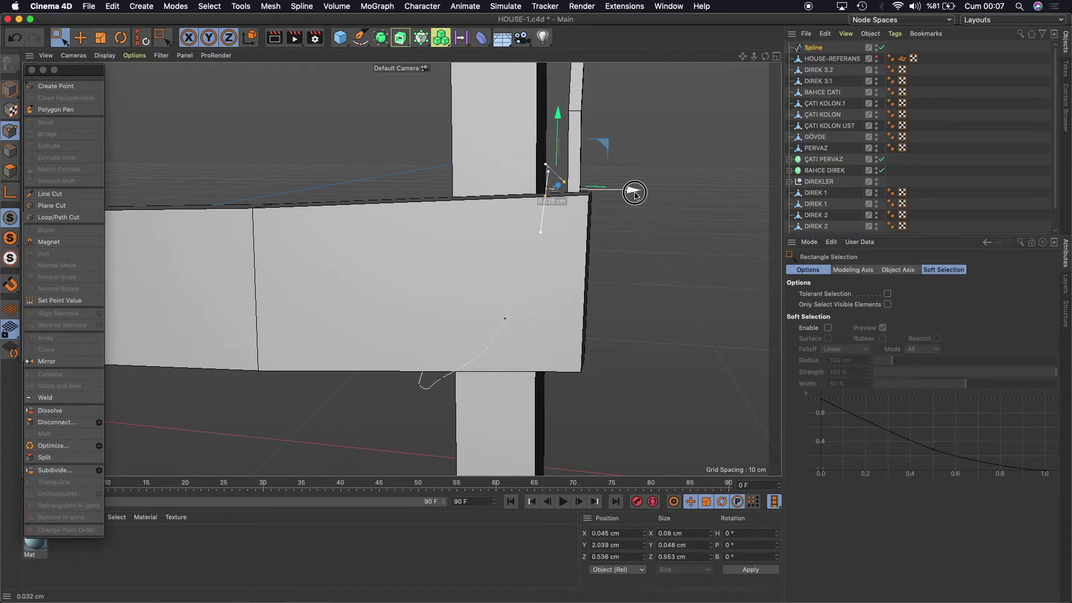
mouse_move(514, 143)
left_mouse_down()
mouse_move(606, 190)
mouse_move(645, 185)
left_mouse_up()
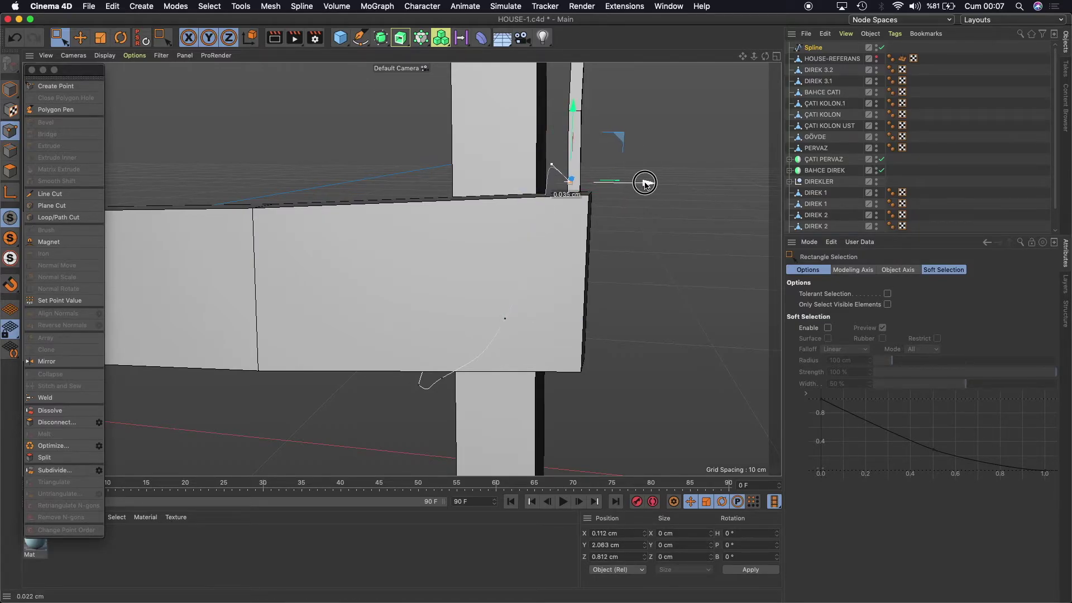
left_click_drag(645, 184, 640, 183)
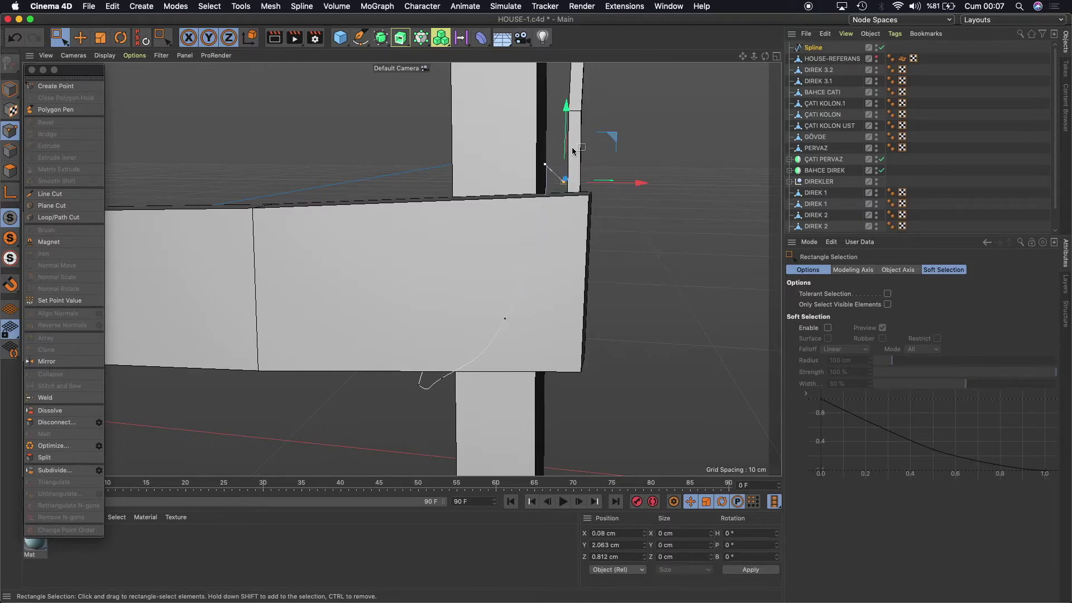
Delete the spline points by the lower beam, leaving only the upper hook.
left_click_drag(752, 65, 402, 269)
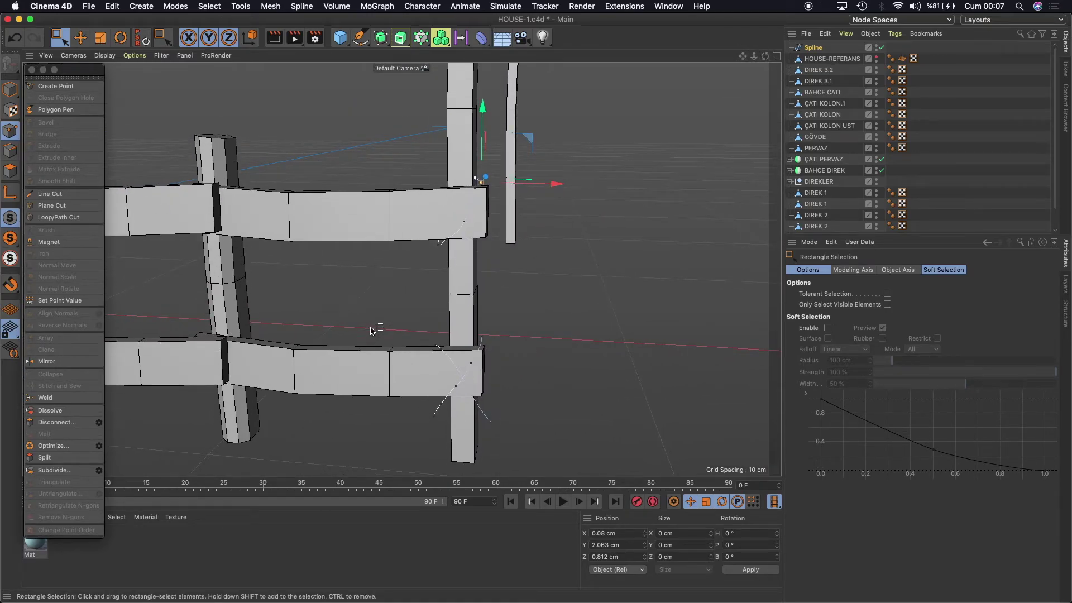
left_click_drag(391, 313, 561, 458)
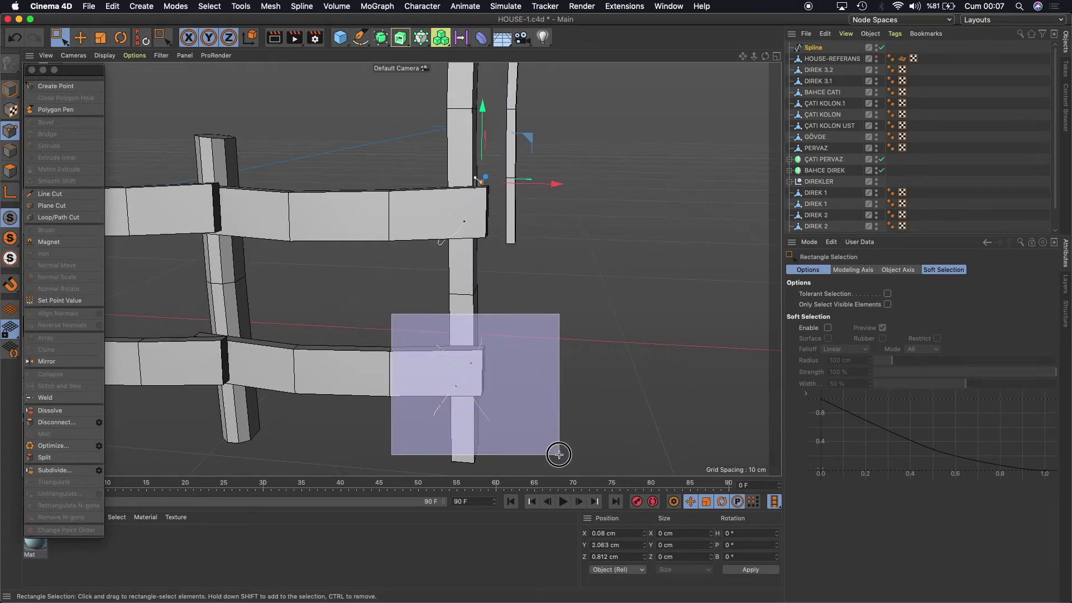
key("Delete")
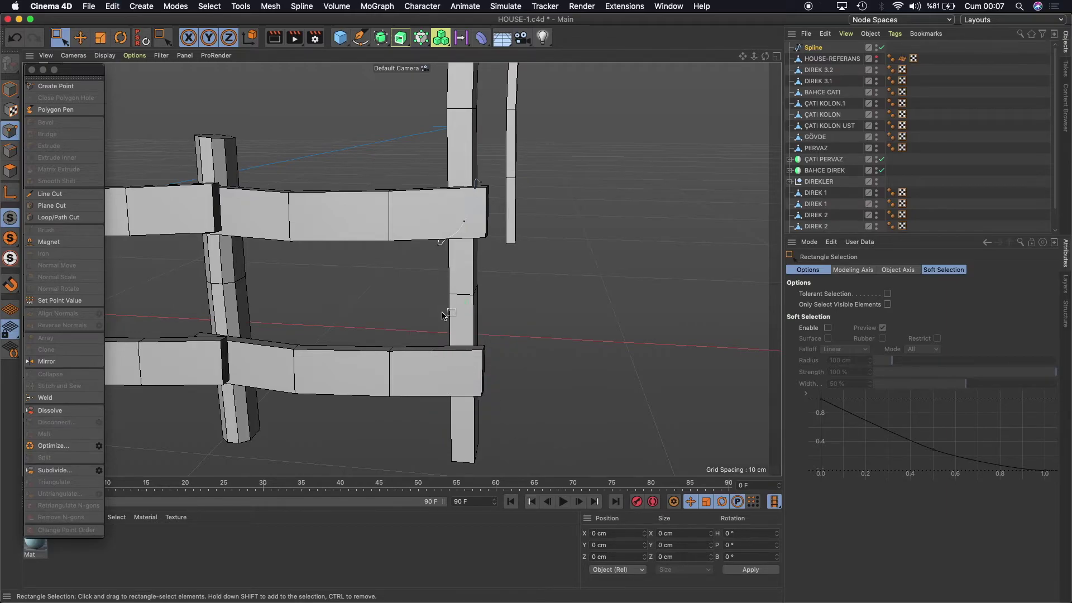
Add a six-sided n-Side spline and a Sweep object.
left_click(10, 90)
left_click(80, 38)
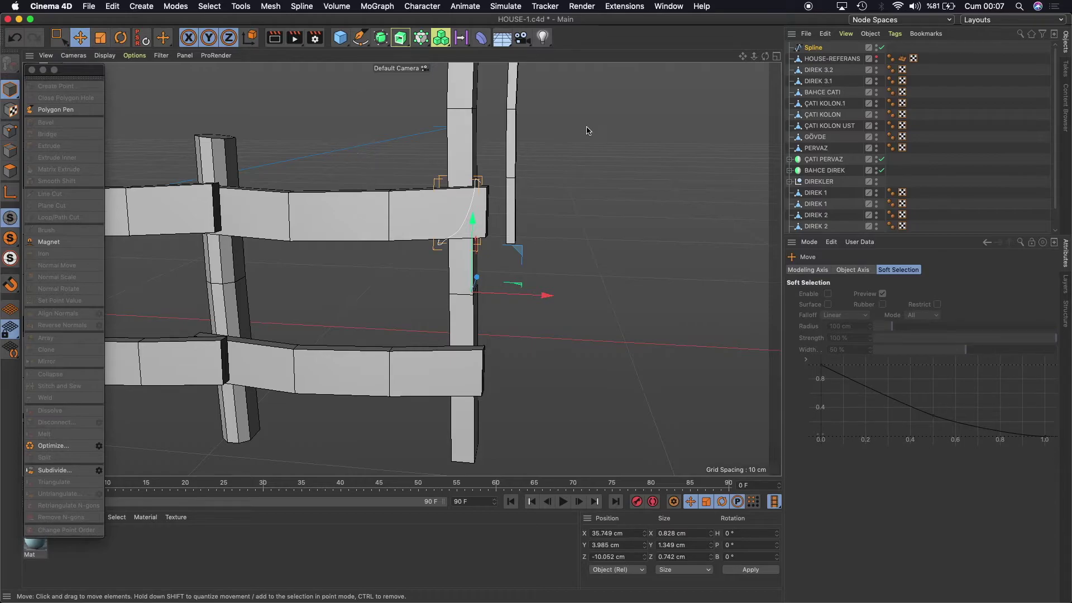
left_click(364, 39)
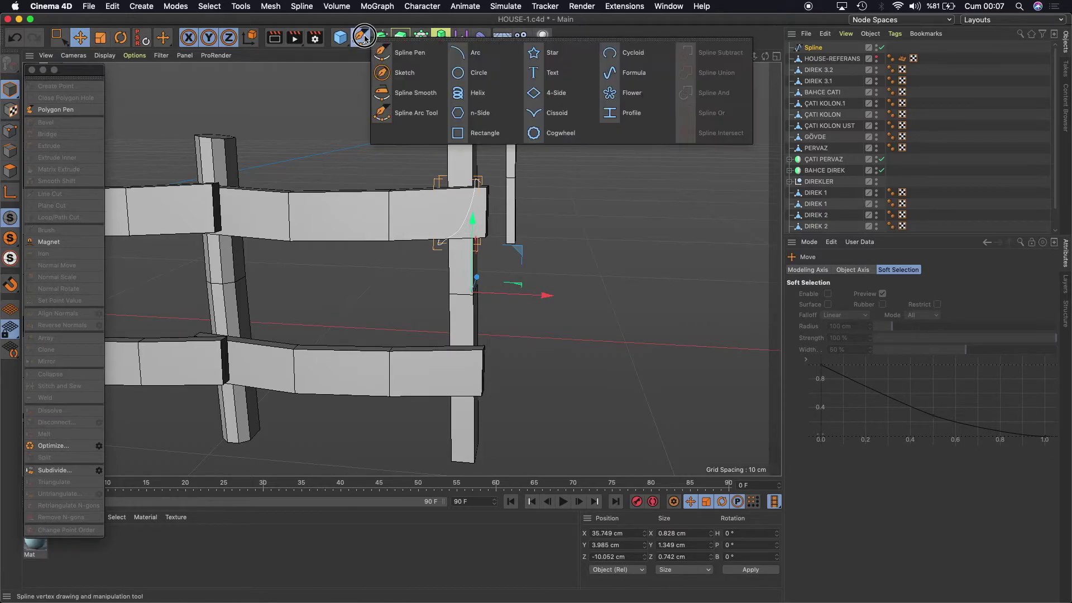
left_click(505, 112)
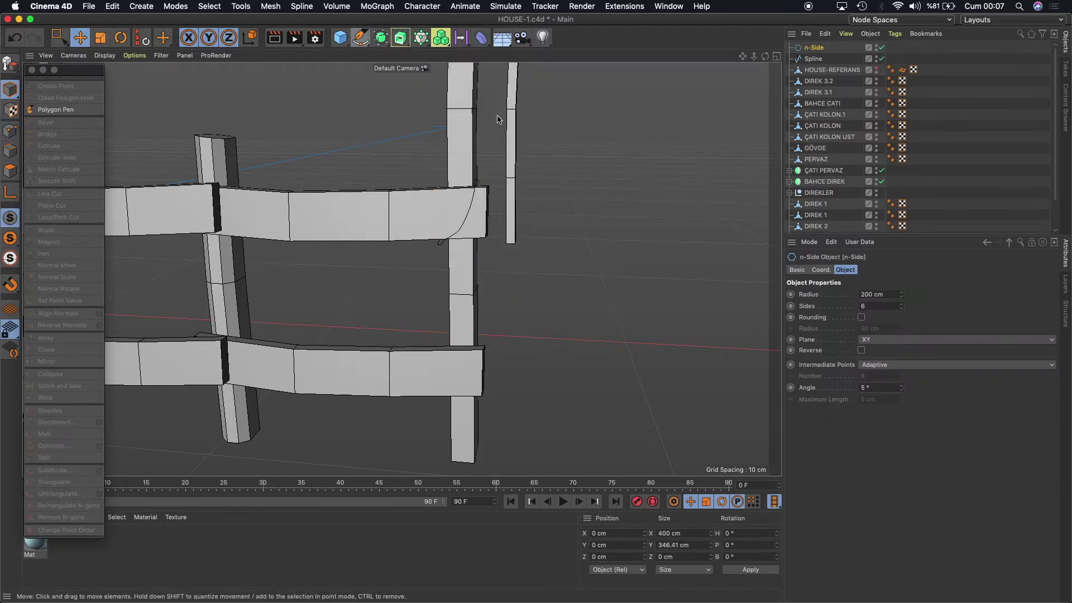
left_click(380, 38)
left_click(364, 103)
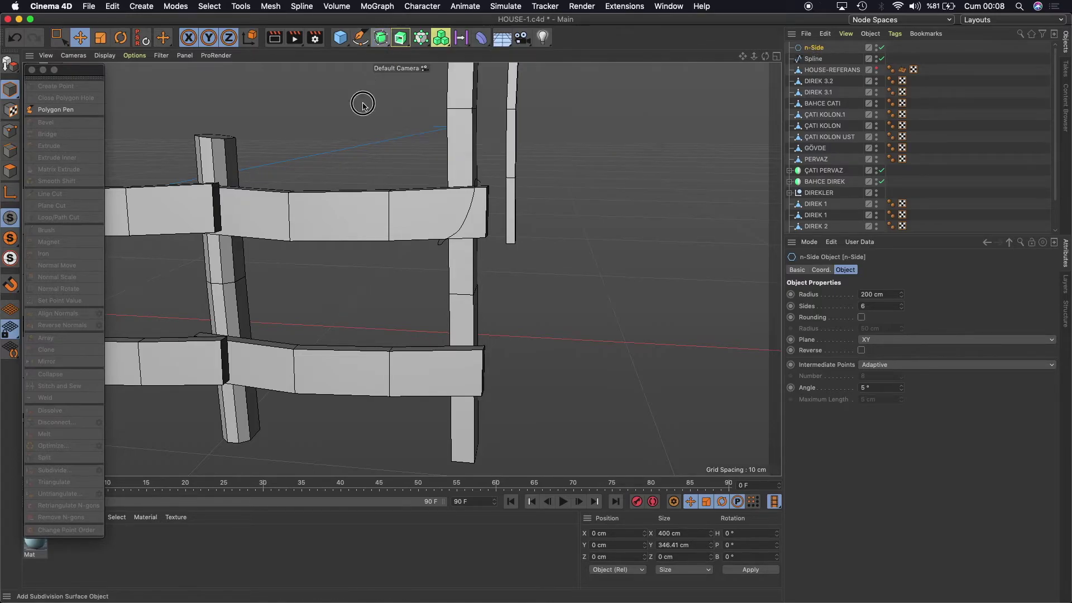
left_click(400, 38)
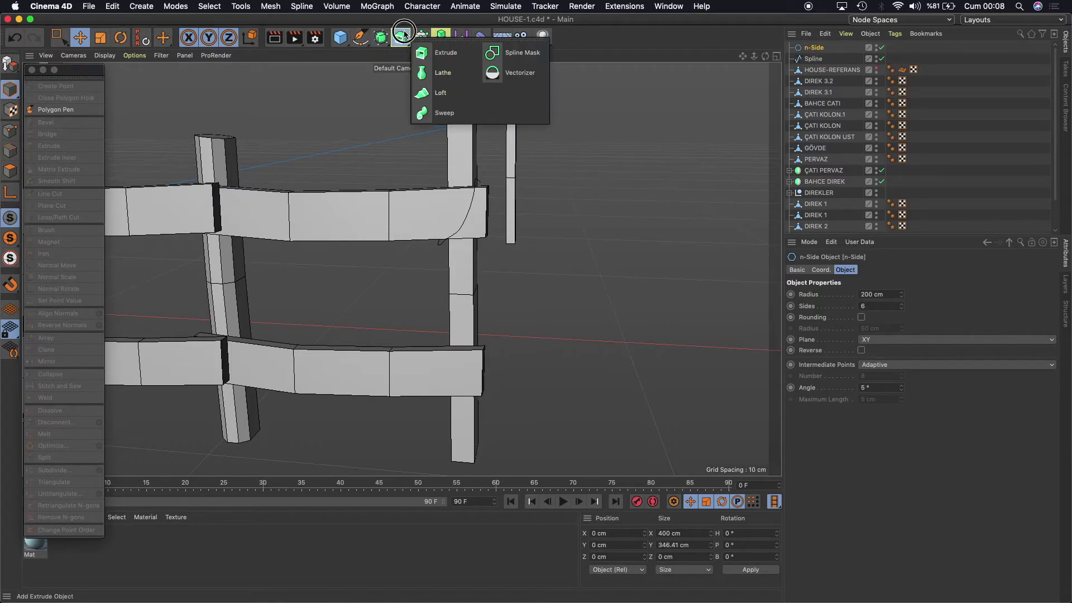
left_click(462, 121)
Nest the n-Side and Spline under the Sweep and set the n-Side radius to 0.1 cm.
mouse_move(815, 59)
left_mouse_down()
mouse_move(816, 48)
mouse_move(820, 64)
left_mouse_up()
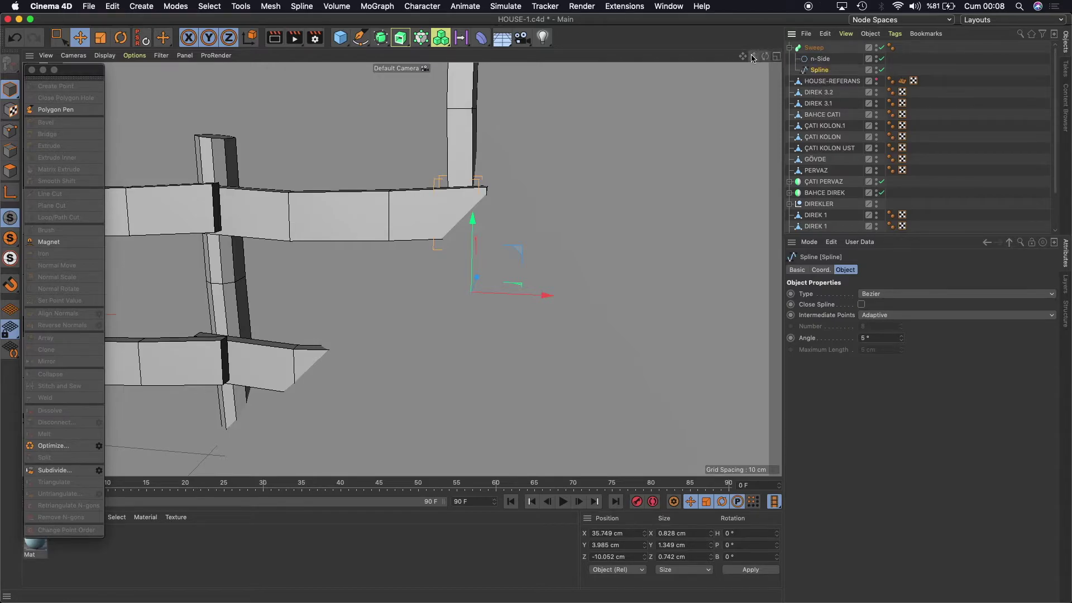
mouse_move(753, 58)
left_mouse_down()
mouse_move(402, 270)
mouse_move(436, 262)
left_mouse_up()
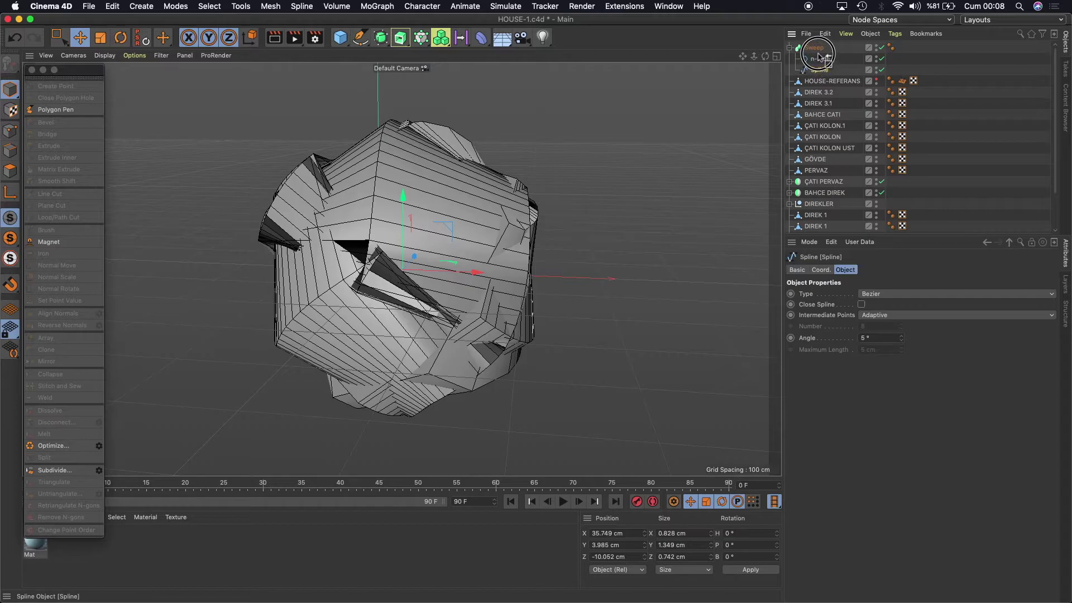
left_click_drag(823, 71, 821, 55)
left_click(818, 70)
type("0,")
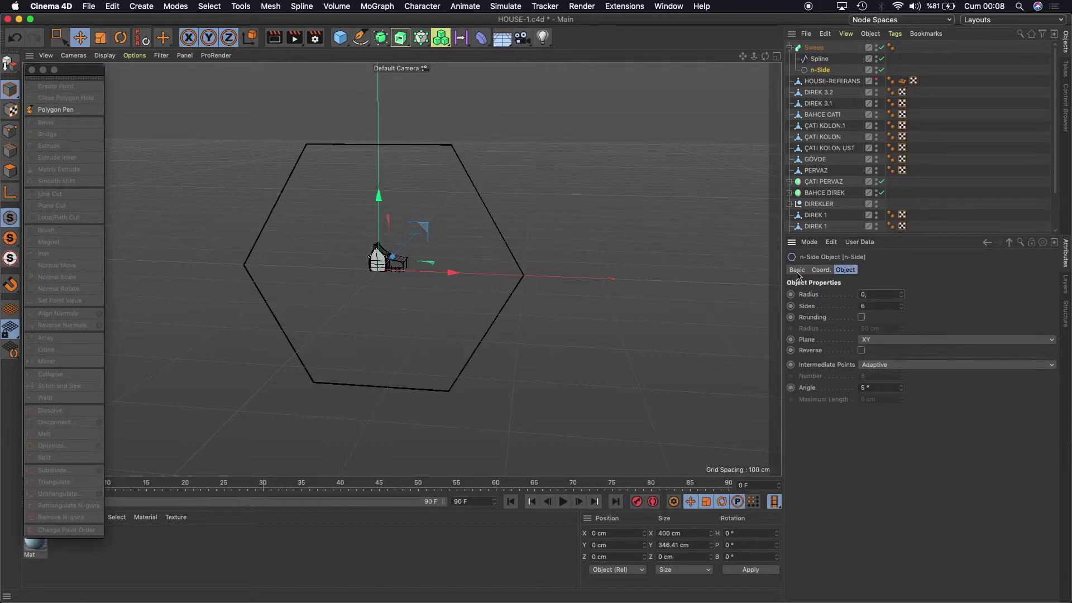
type("1")
key("Return")
Inspect the swept tube and move the n-Side along X toward the fence.
left_click_drag(431, 271, 395, 279, "alt")
scroll(396, 279, "up", 2)
scroll(408, 265, "up", 2)
scroll(405, 265, "up", 3)
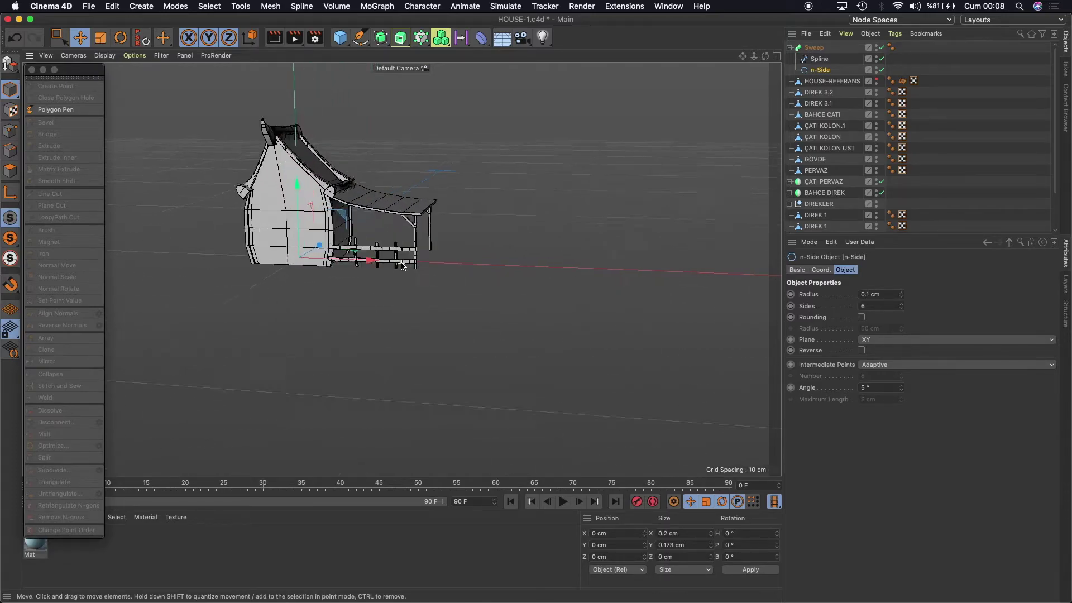
scroll(402, 266, "up", 4)
scroll(402, 266, "up", 2)
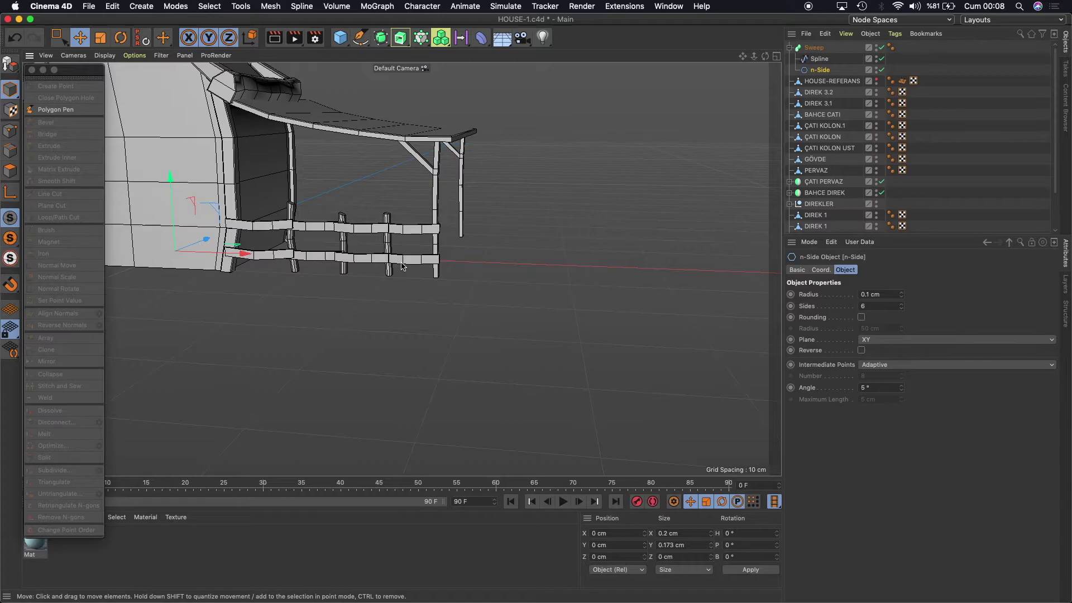
scroll(402, 266, "up", 2)
scroll(402, 267, "up", 2)
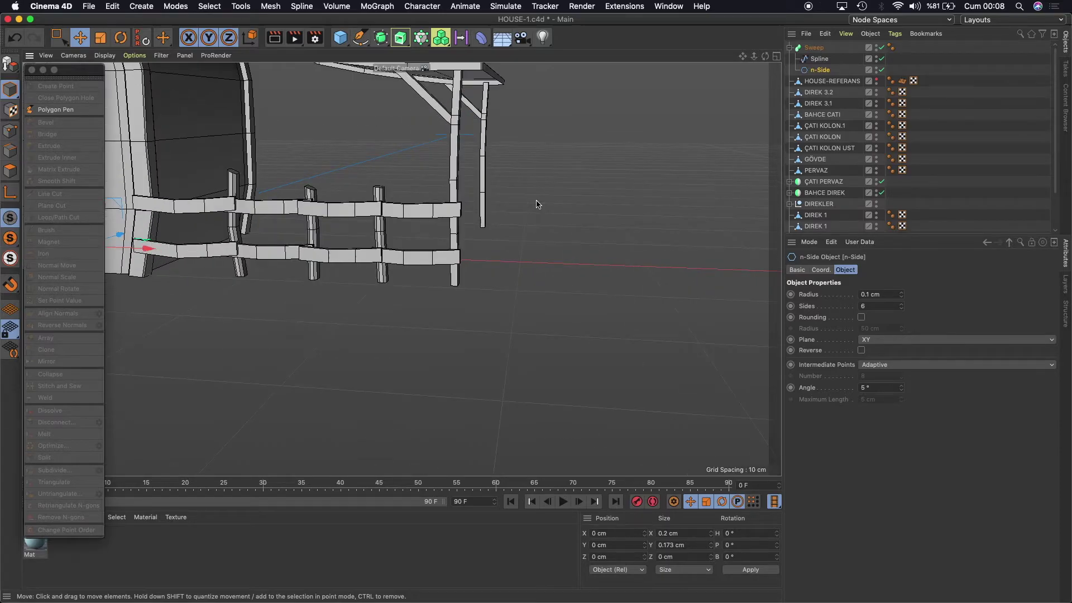
left_click(816, 47)
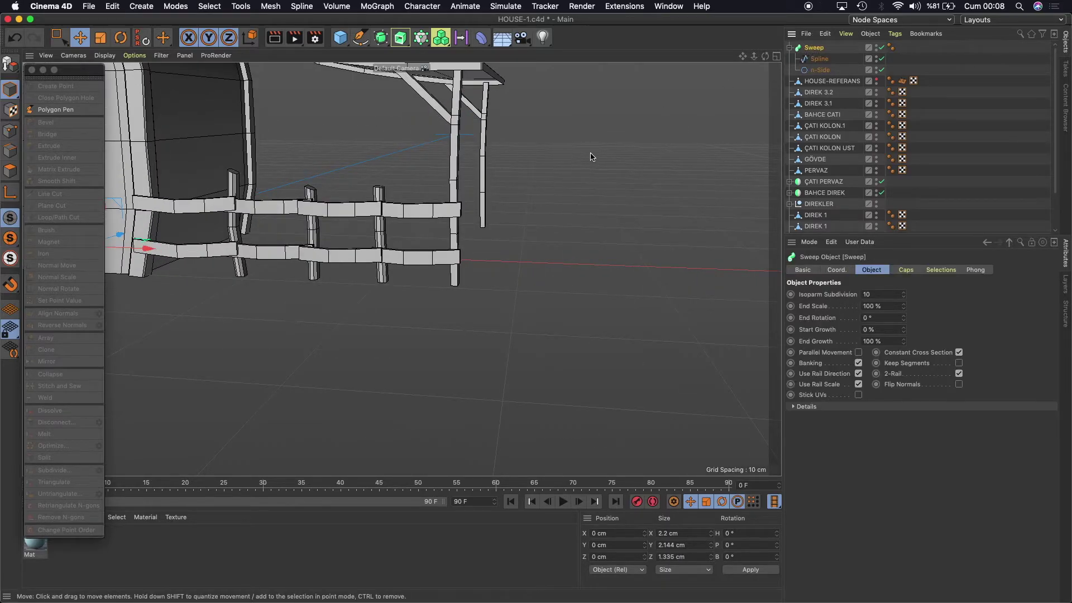
left_click(818, 71)
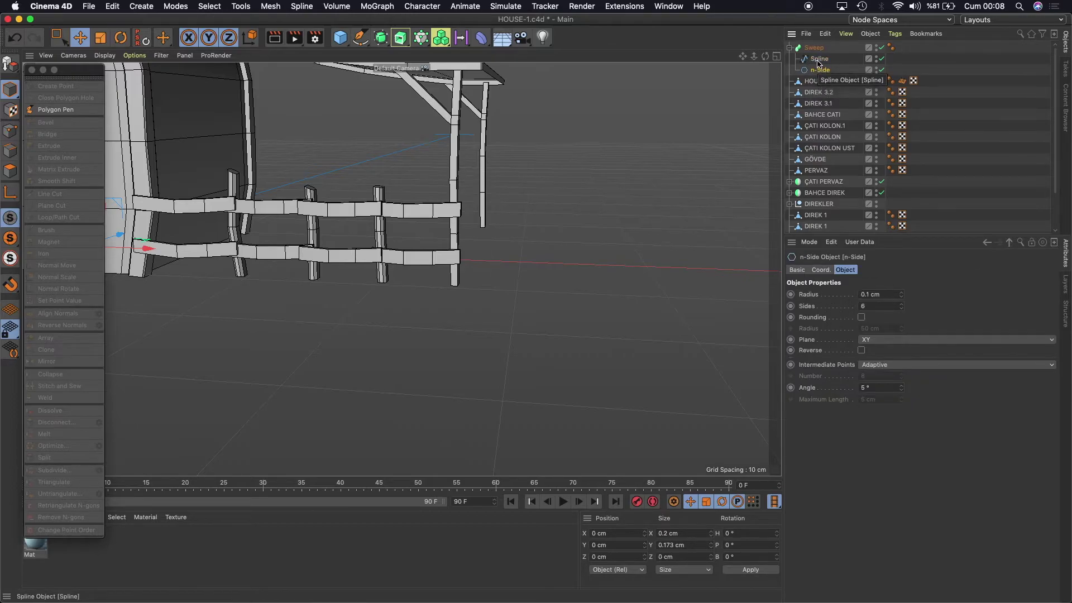
left_click_drag(748, 64, 726, 73)
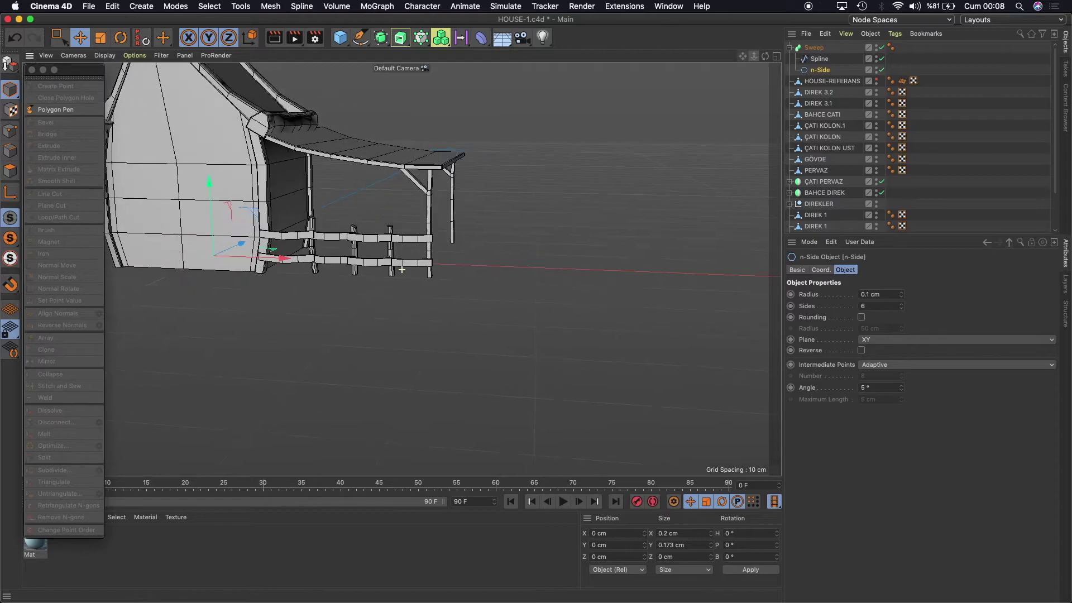
left_click_drag(293, 260, 536, 278)
scroll(457, 268, "up", 3)
scroll(456, 268, "up", 3)
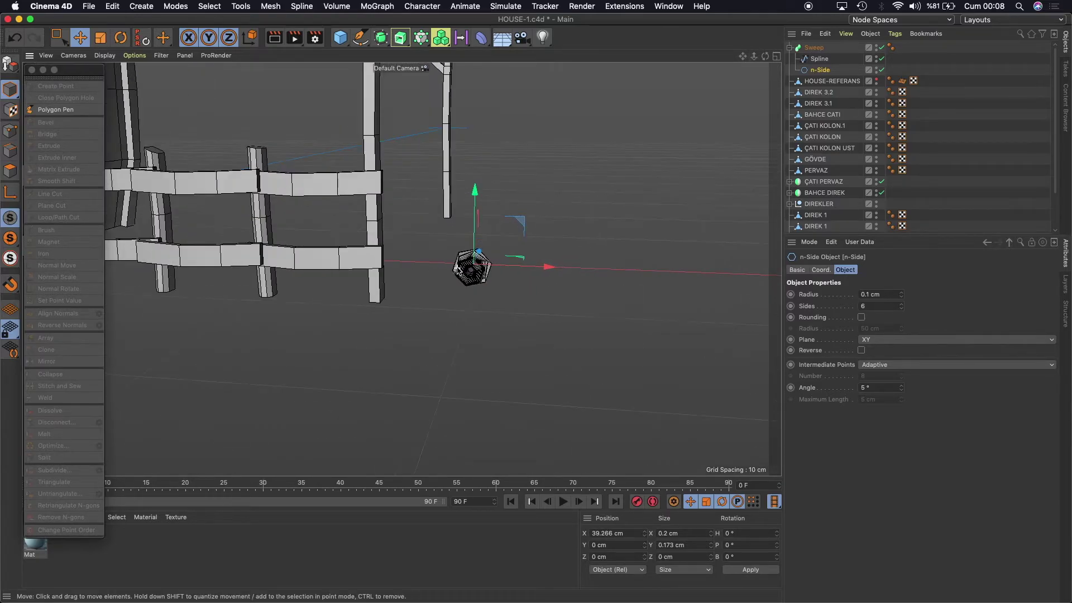
scroll(456, 268, "up", 3)
left_click_drag(816, 72, 815, 56)
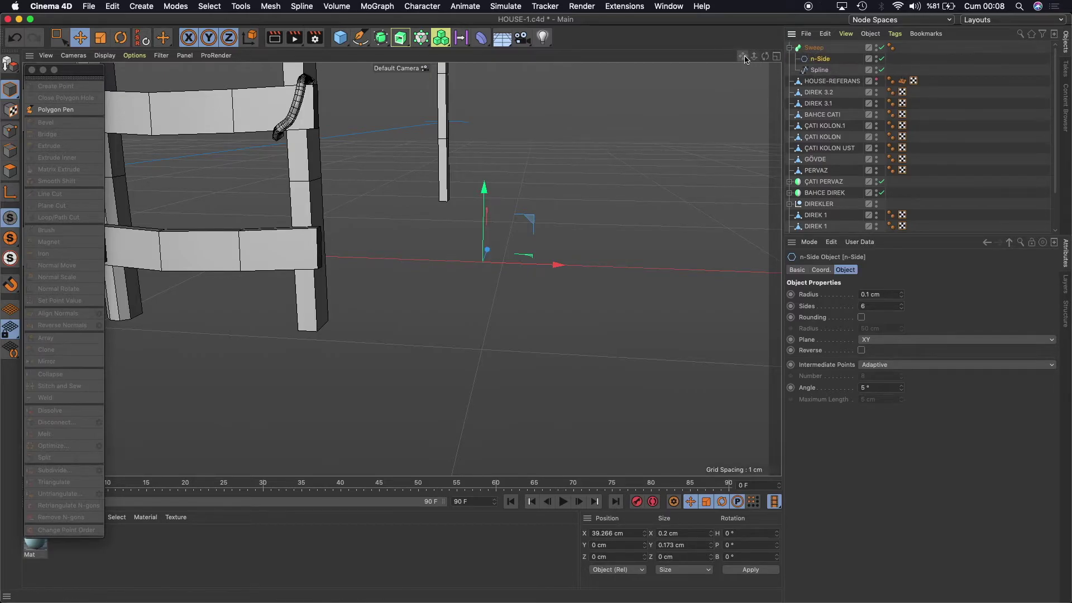
scroll(402, 270, "down", 3)
scroll(402, 270, "down", 3)
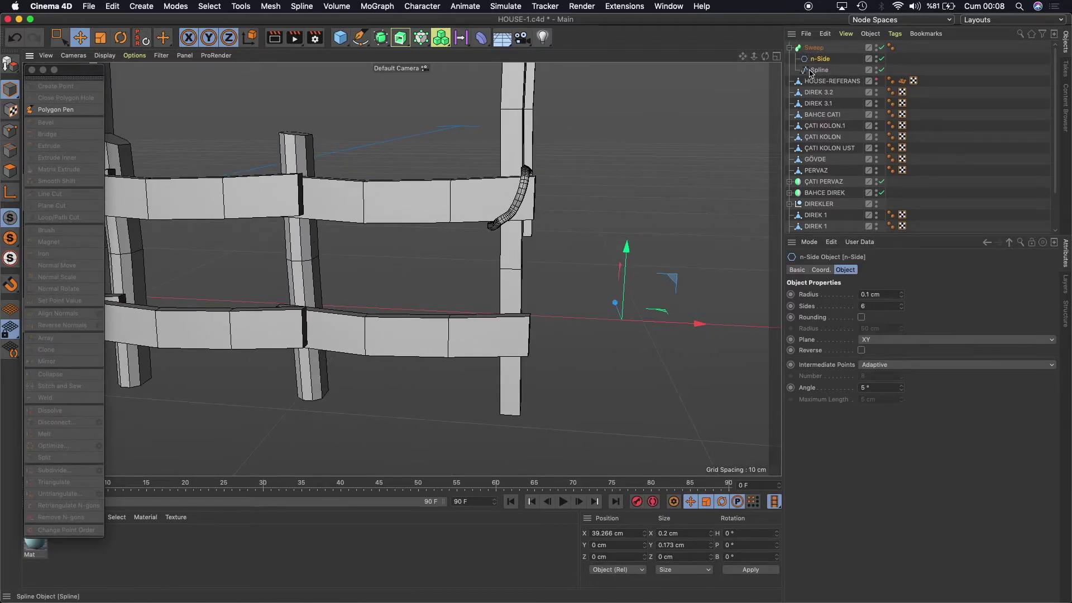
left_click(777, 57)
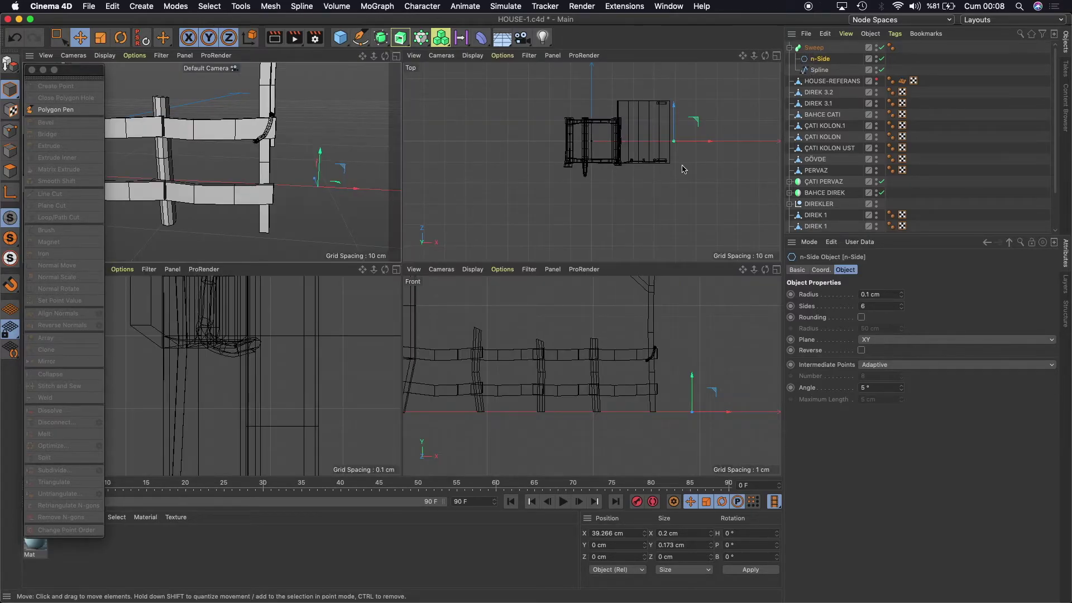
Move the n-Side axis down in the Top view and raise the n-Side along Y.
scroll(679, 166, "up", 3)
scroll(679, 166, "up", 2)
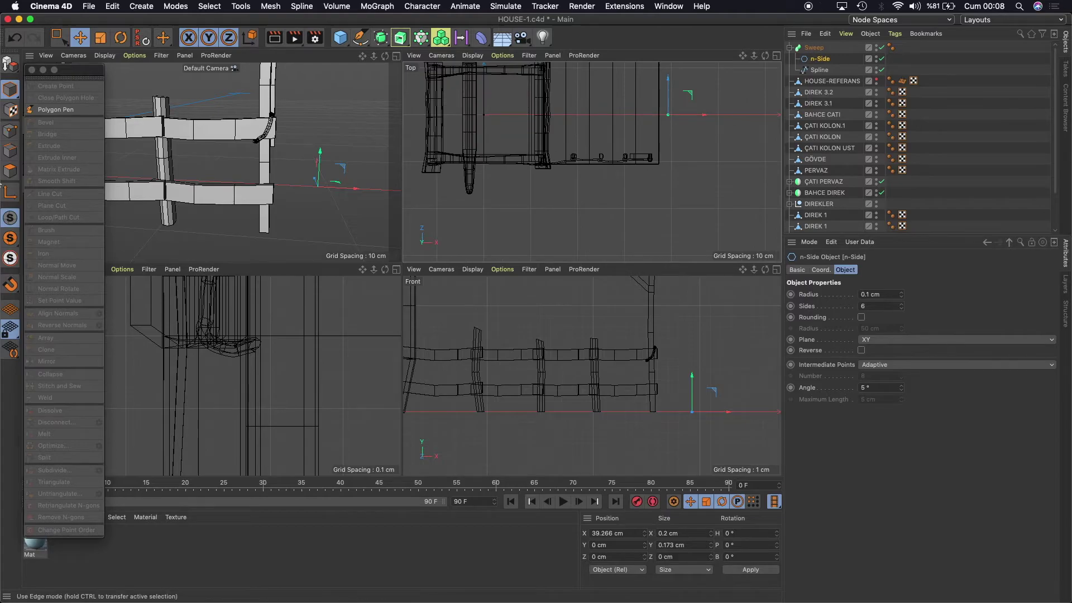
left_click(10, 193)
mouse_move(668, 83)
left_mouse_down()
mouse_move(670, 131)
mouse_move(689, 161)
mouse_move(657, 170)
left_mouse_up()
scroll(677, 168, "up", 3)
scroll(675, 171, "up", 2)
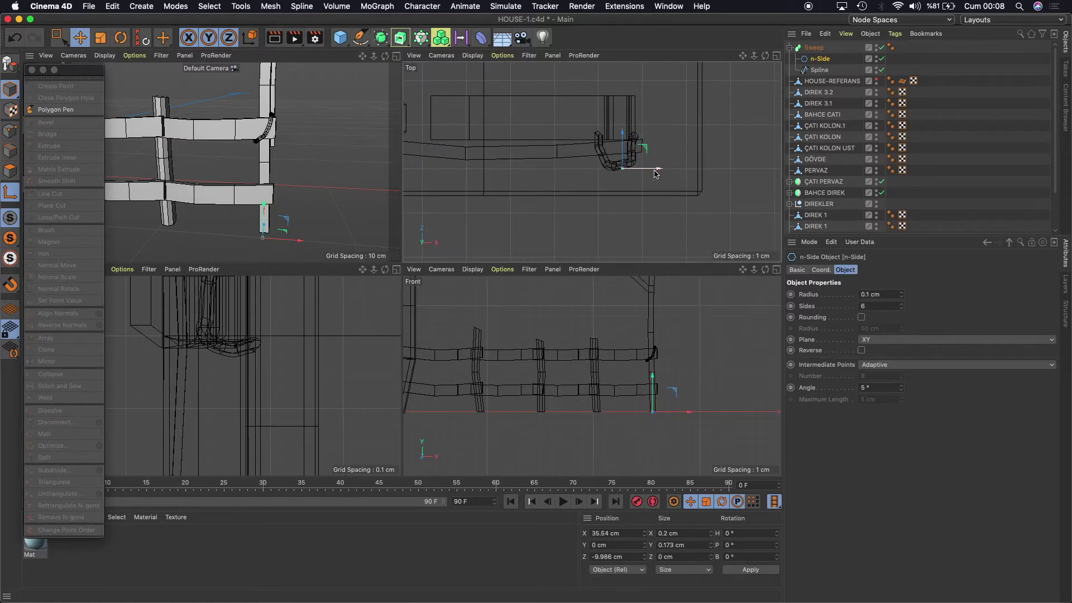
left_click_drag(653, 375, 651, 311)
Nudge the n-Side up to Y 5.363 cm and restore the single Perspective view.
scroll(223, 320, "down", 3)
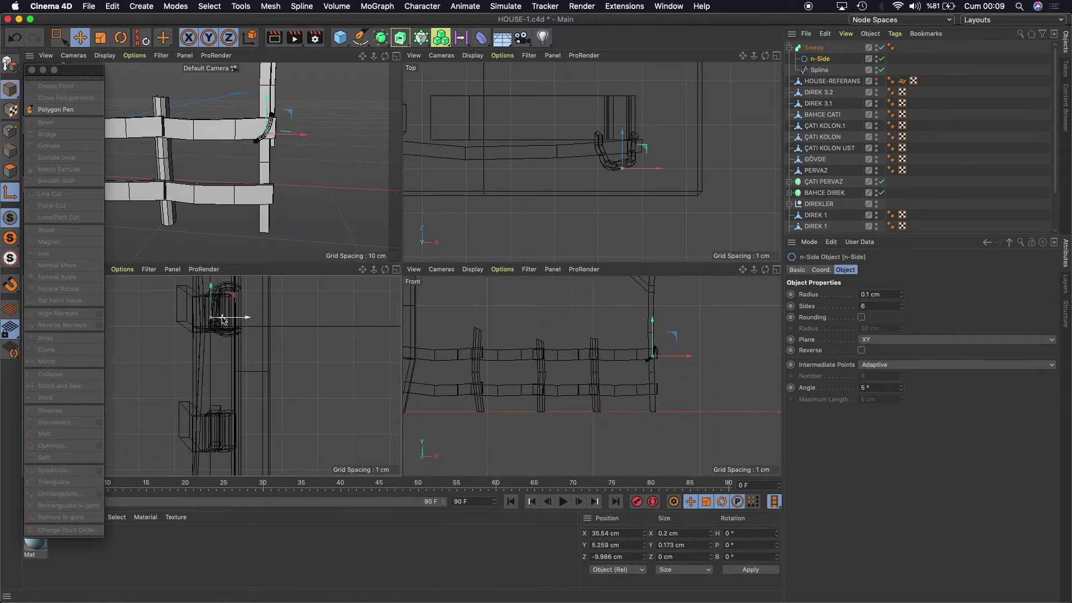
middle_click_drag(206, 313, 273, 339, "alt")
scroll(274, 339, "up", 3)
scroll(274, 339, "up", 3)
left_click_drag(294, 296, 297, 280)
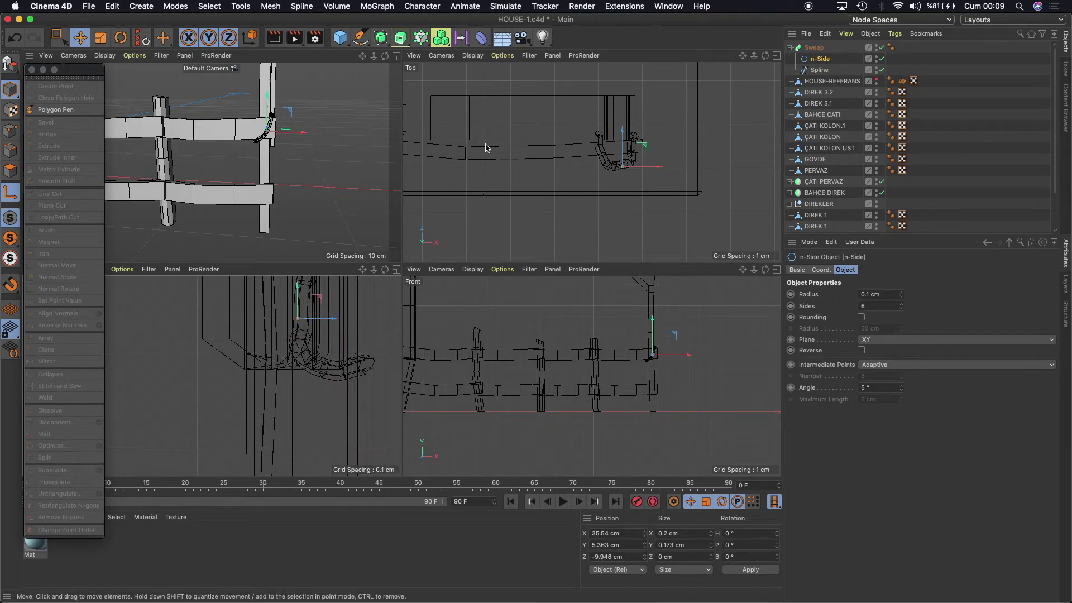
left_click(394, 58)
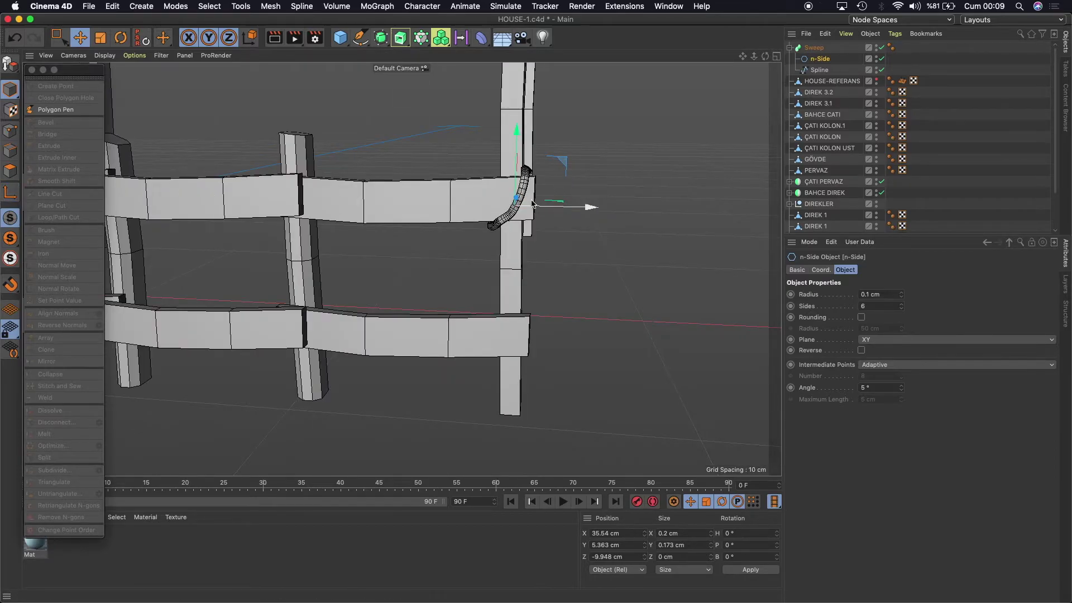
Change the n-Side profile radius to 0.05 cm and collapse the Sweep in the object list.
scroll(529, 204, "up", 3)
left_click_drag(767, 60, 549, 156)
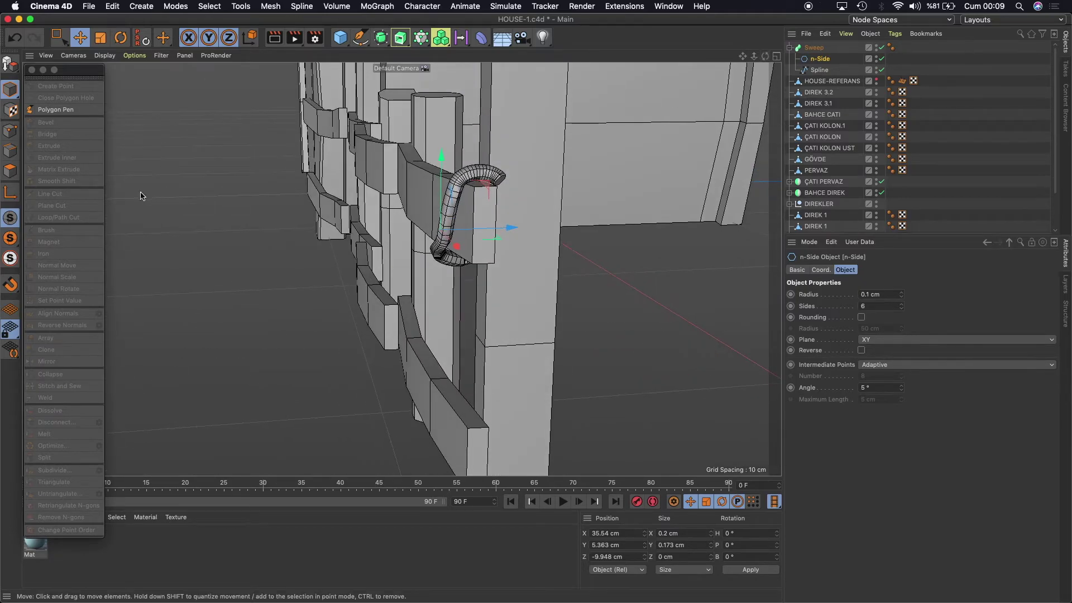
left_click(10, 171)
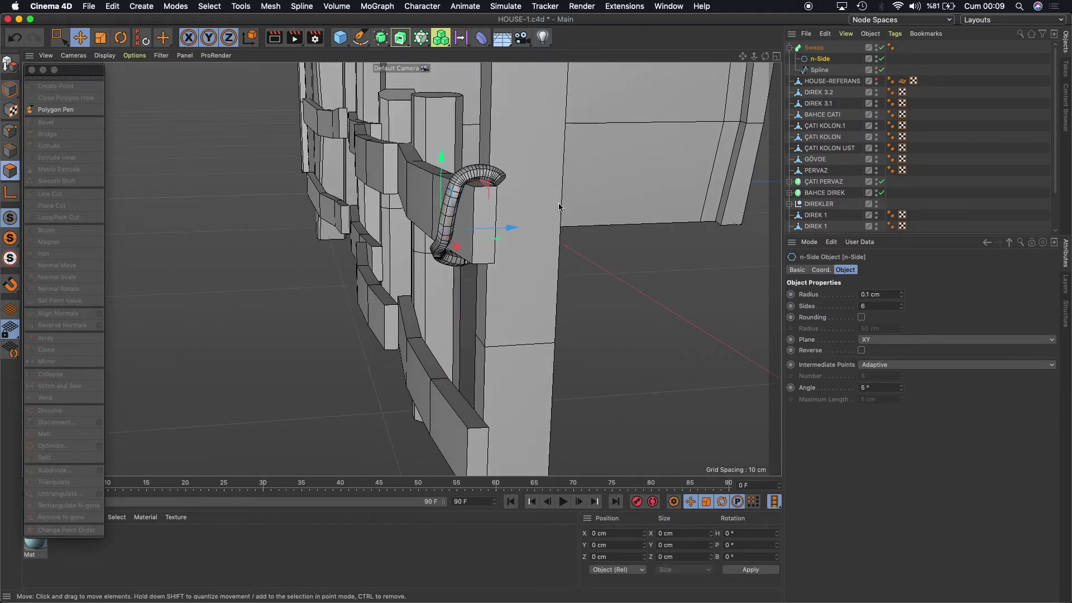
left_click(816, 48)
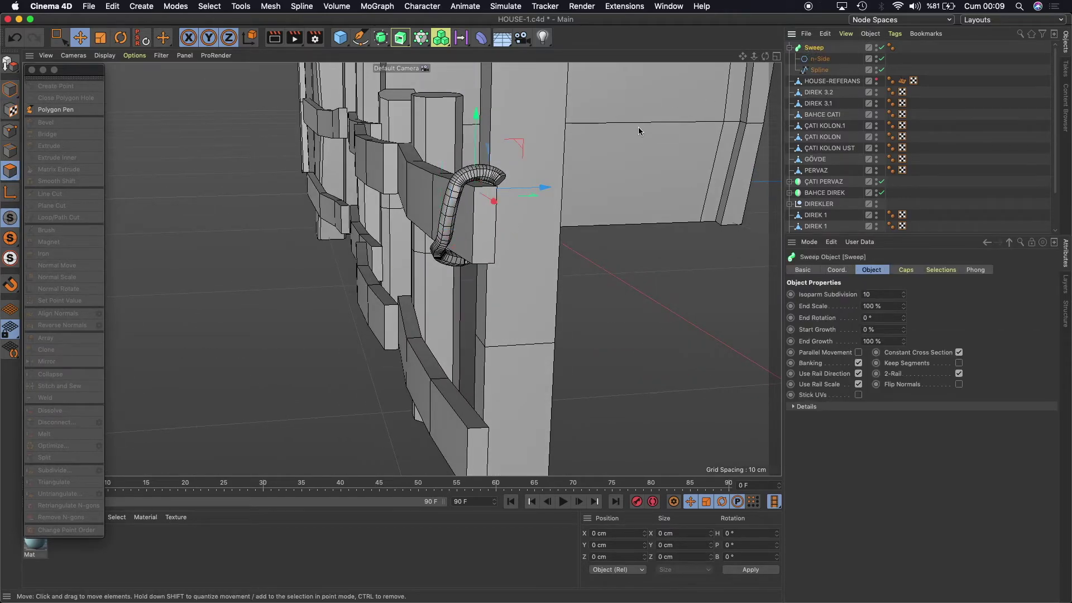
left_click(822, 61)
left_click_drag(424, 263, 388, 263, "alt")
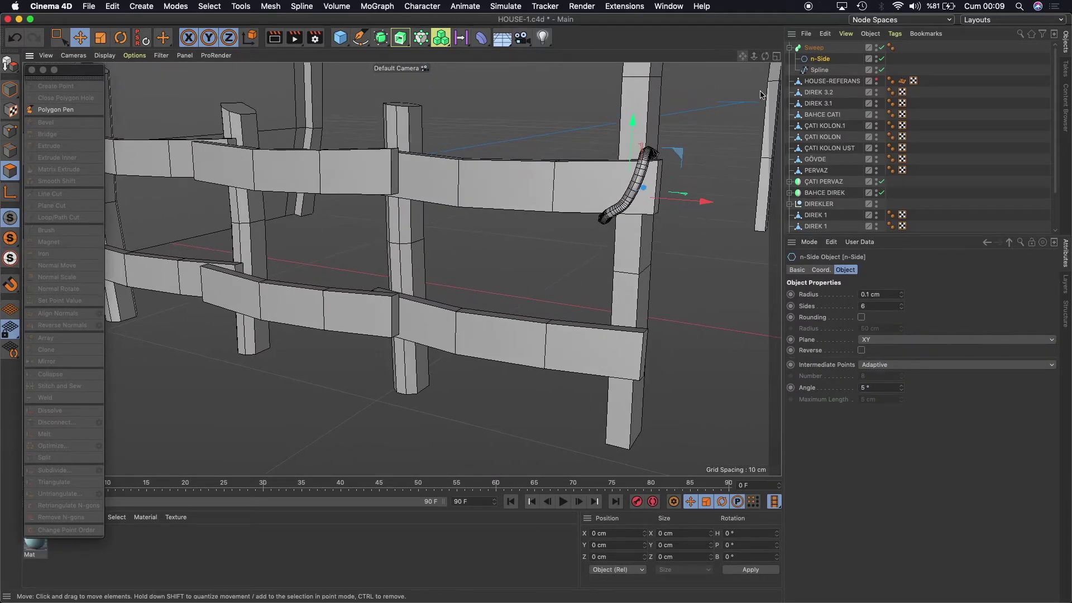
left_click(883, 296)
type("0.05")
key("Return")
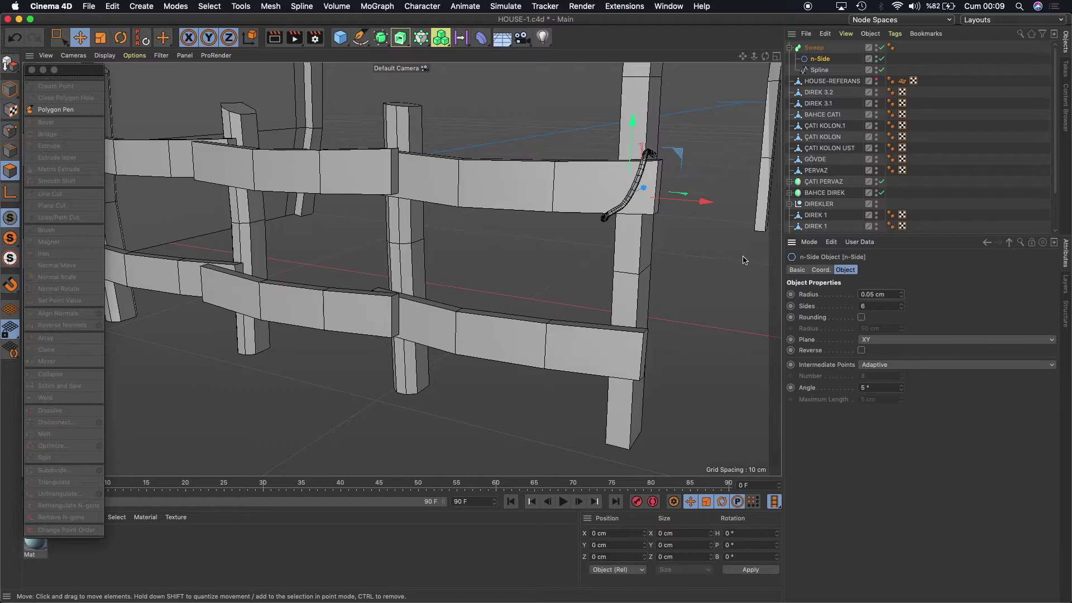
left_click_drag(765, 56, 402, 269)
left_click_drag(754, 58, 629, 282)
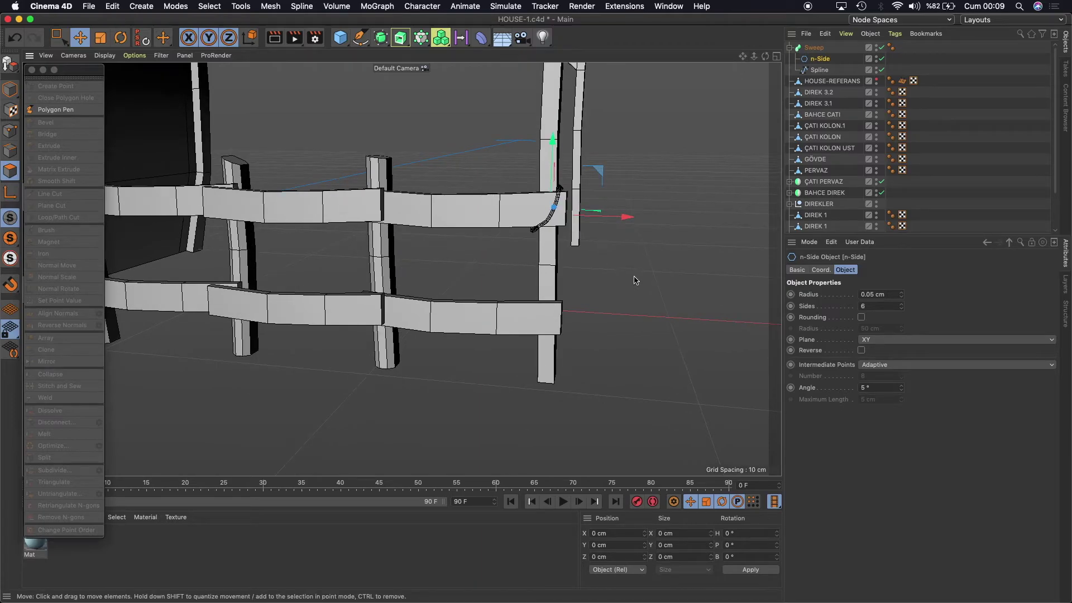
left_click(789, 48)
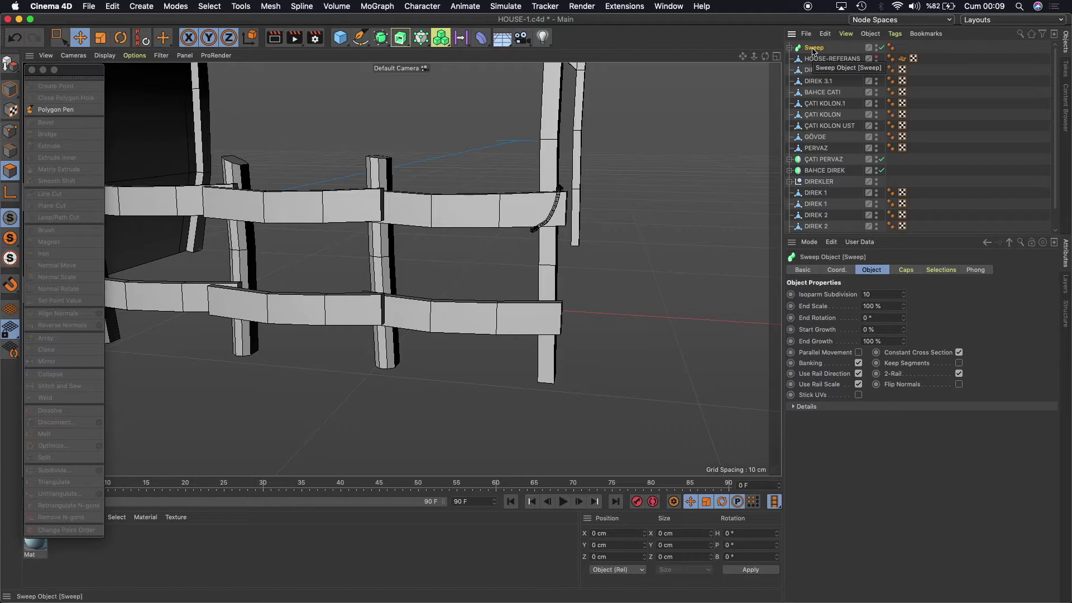
Copy and paste the Sweep as Sweep.1 and frame it in view.
right_click(813, 49)
key("Escape")
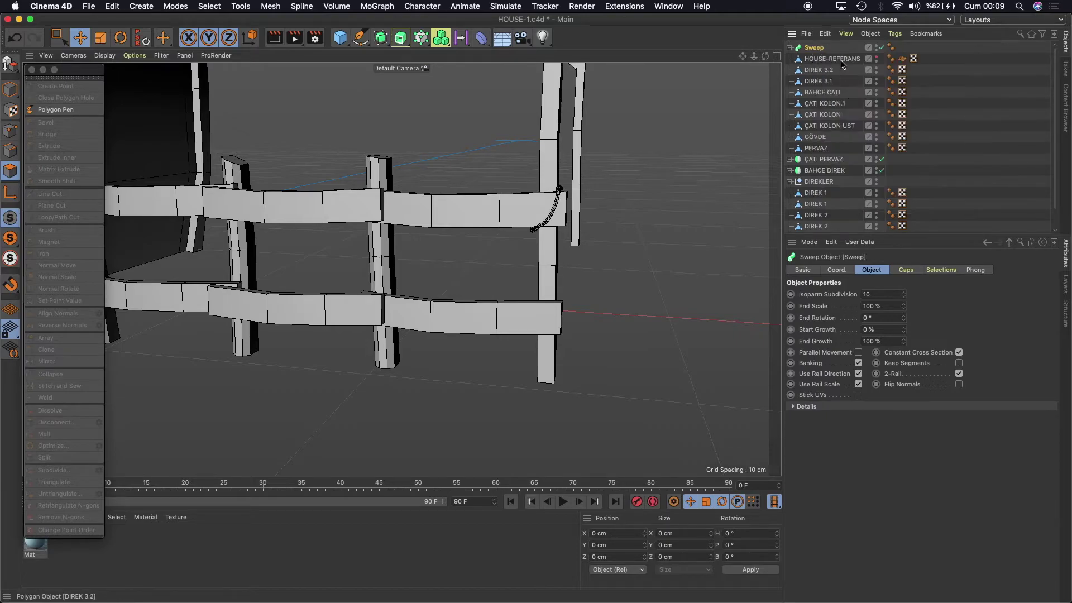
right_click(815, 48)
left_click(848, 105)
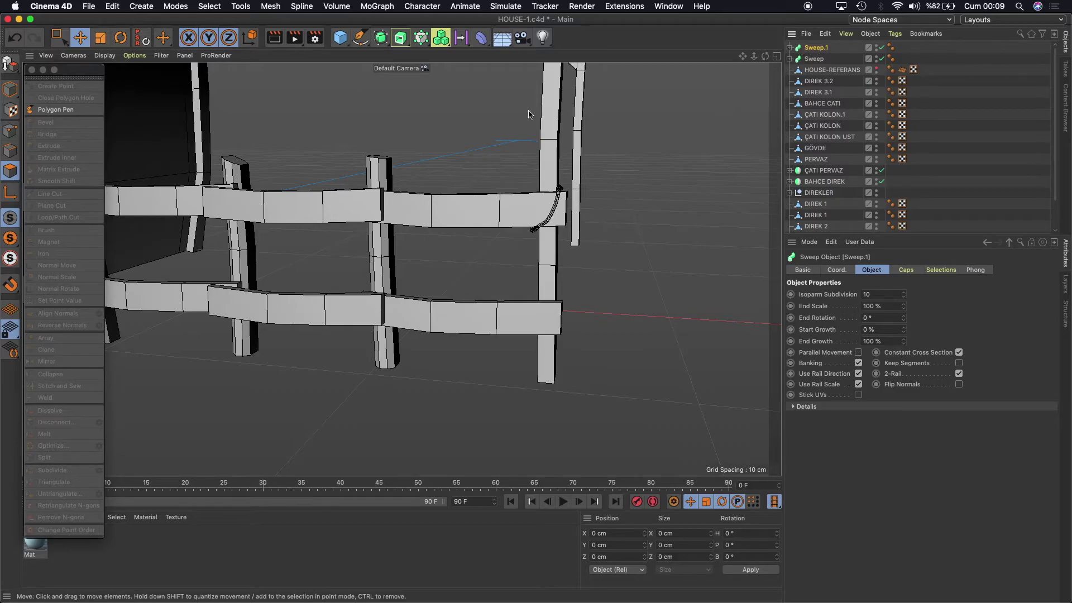
left_click(122, 38)
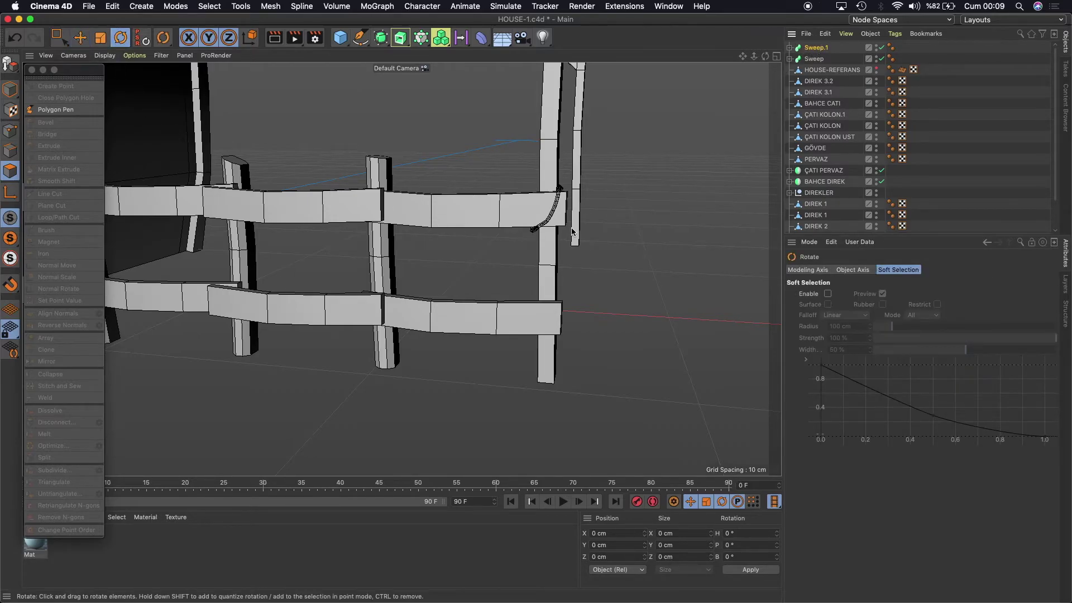
left_click(816, 47)
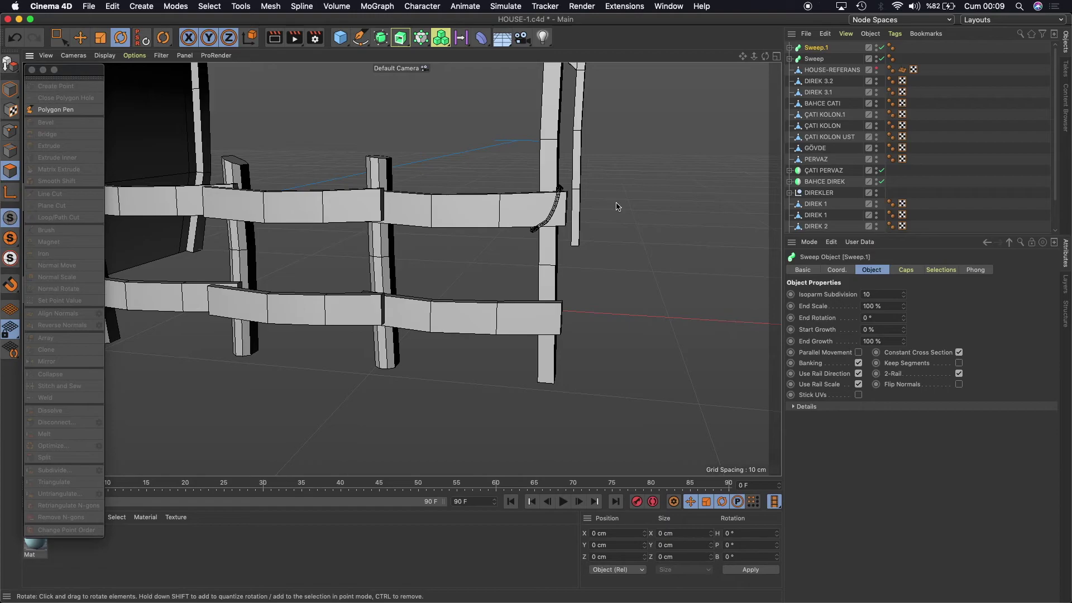
key("o")
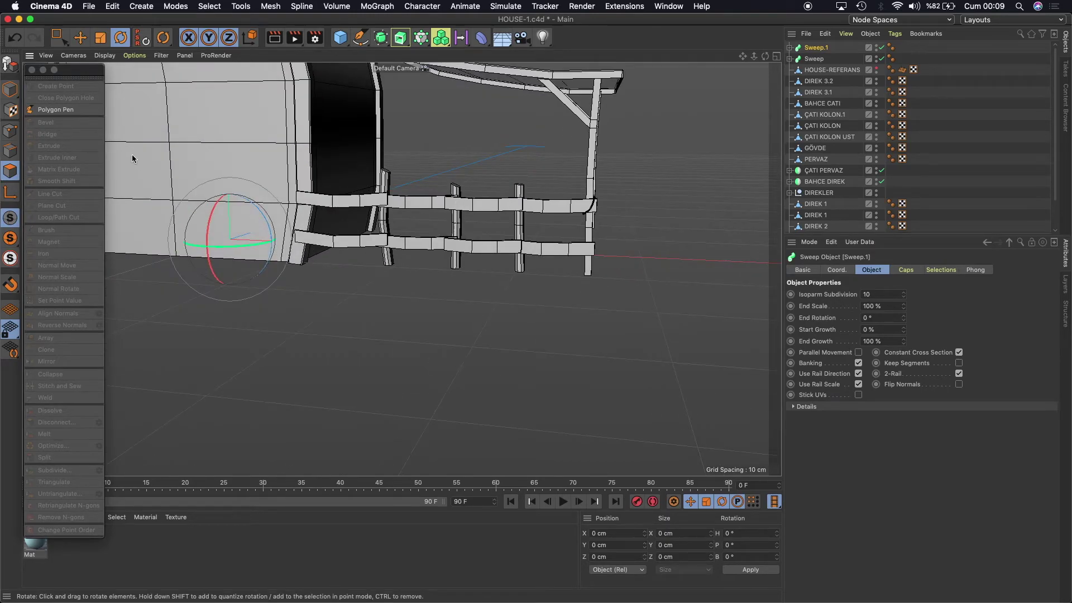
Move Sweep.1's axis to the end post at X 35.438 cm, Y 4.123 cm.
left_click(12, 91)
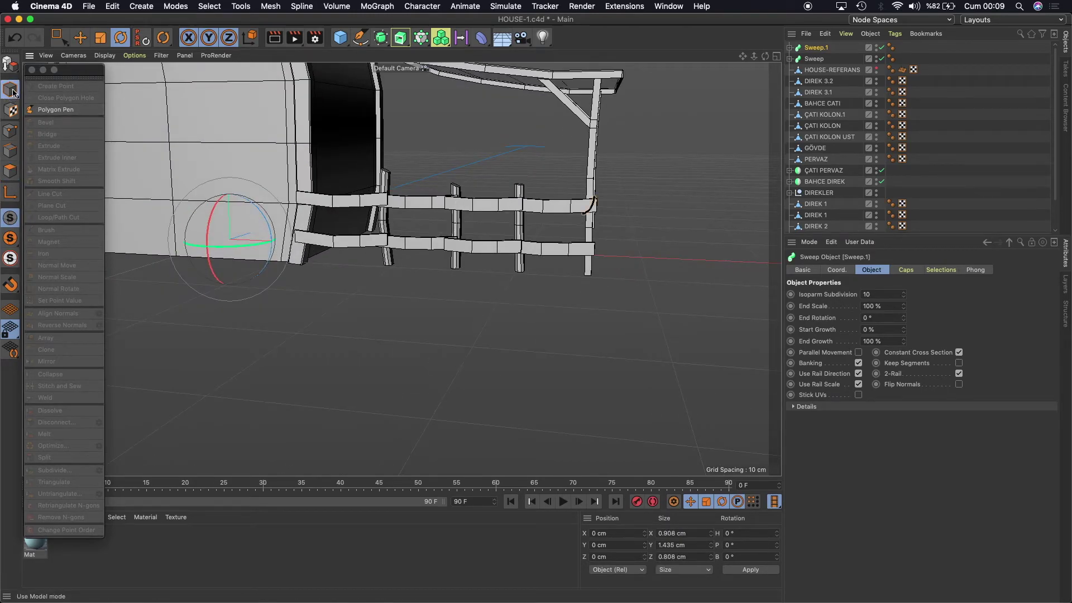
left_click(80, 38)
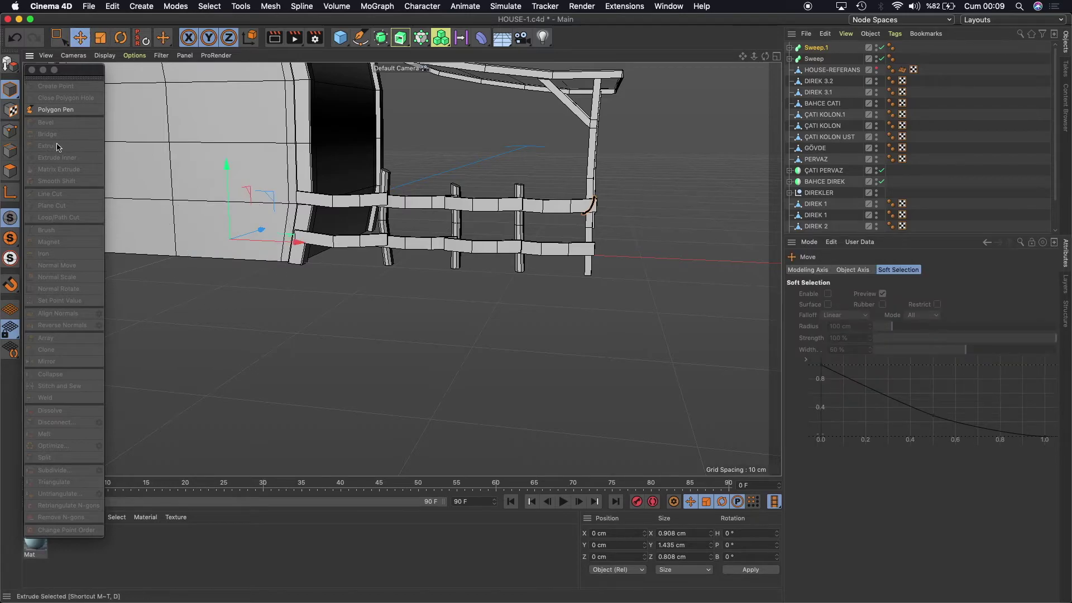
left_click(11, 191)
left_click_drag(297, 243, 665, 227)
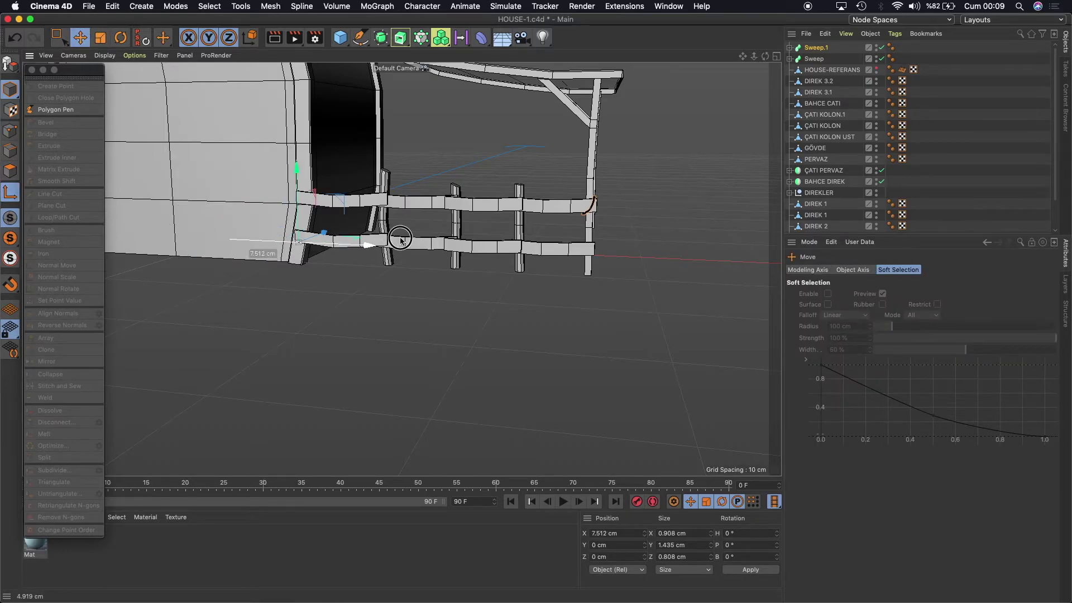
left_click_drag(590, 183, 589, 134)
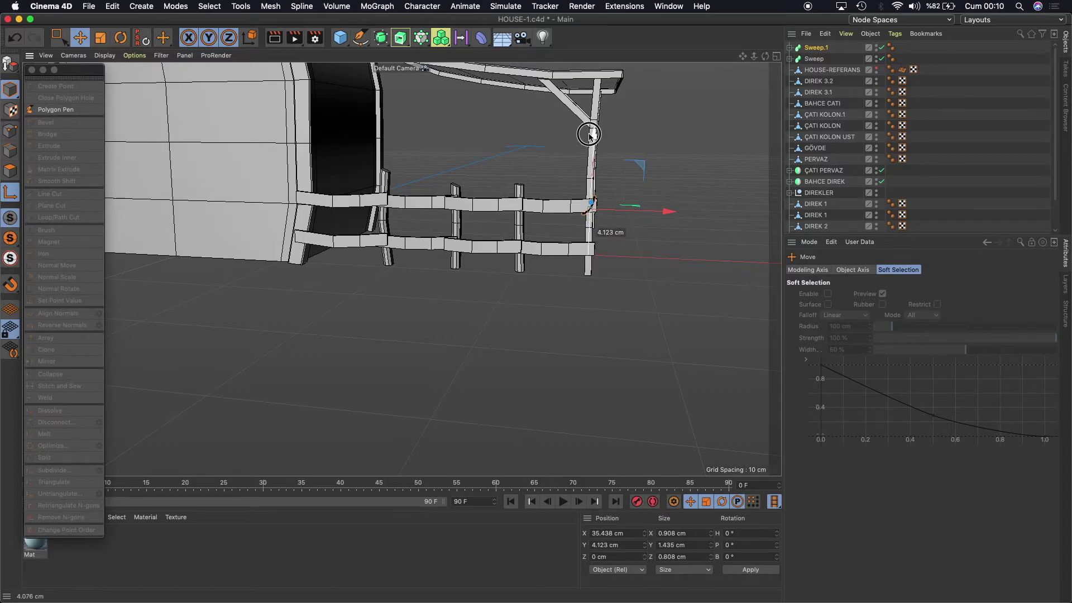
left_click(778, 57)
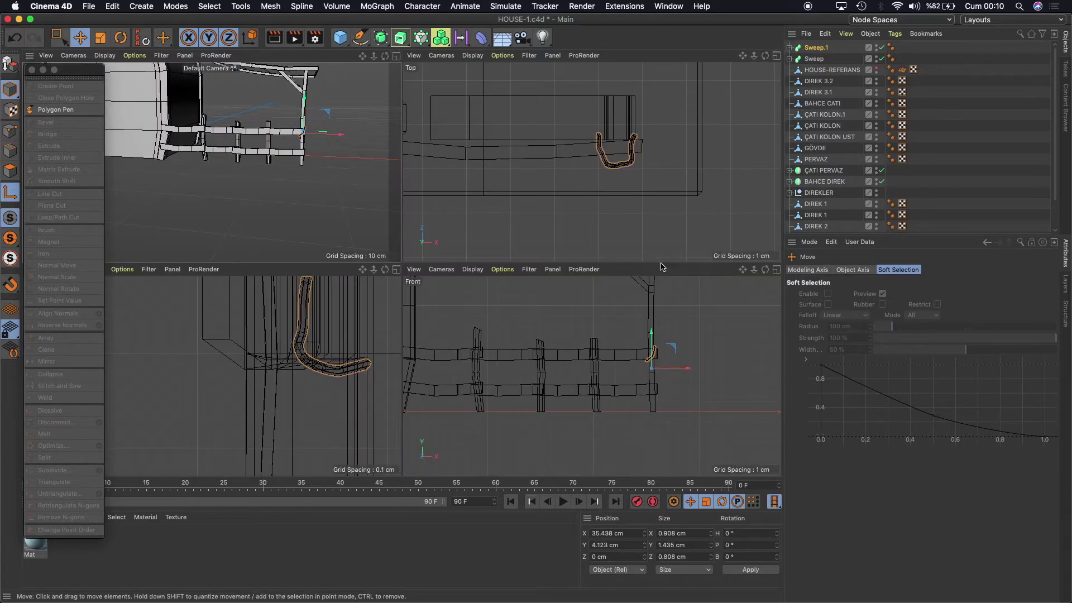
Raise Sweep.1 slightly along Y and shift it along X in the four-view layout.
scroll(654, 364, "up", 3)
scroll(648, 366, "up", 2)
left_click_drag(640, 356, 642, 297)
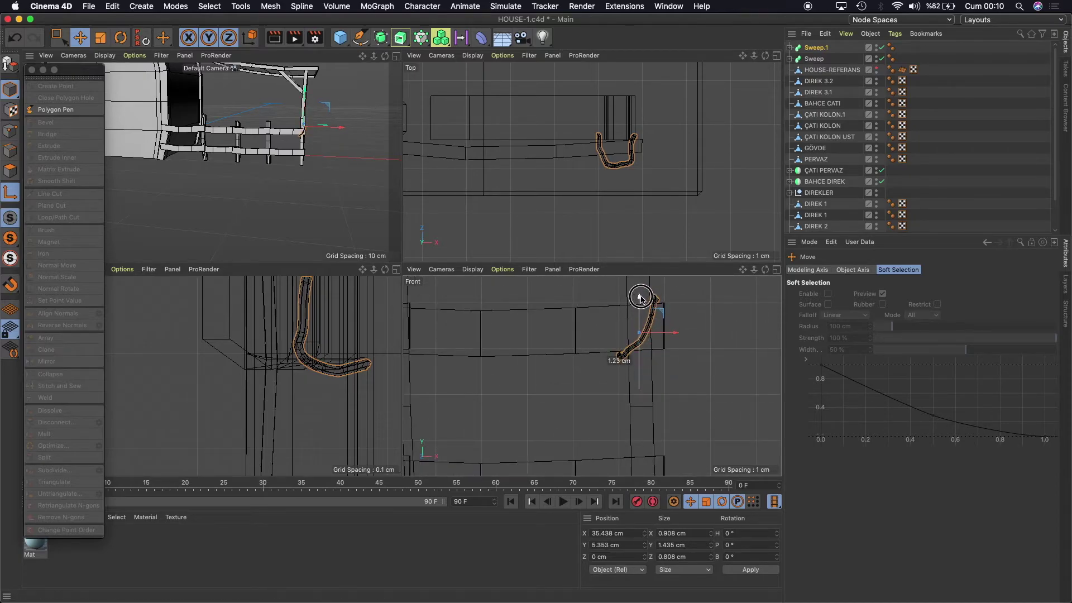
left_click_drag(674, 331, 683, 332)
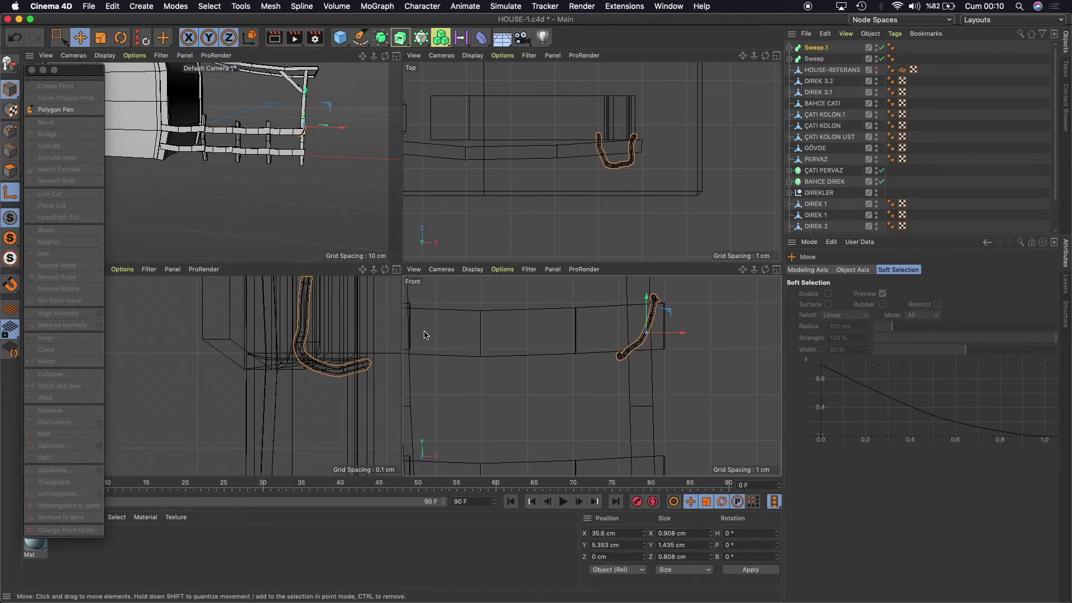
scroll(321, 341, "down", 2)
scroll(321, 340, "down", 2)
scroll(321, 341, "down", 3)
scroll(321, 341, "down", 3)
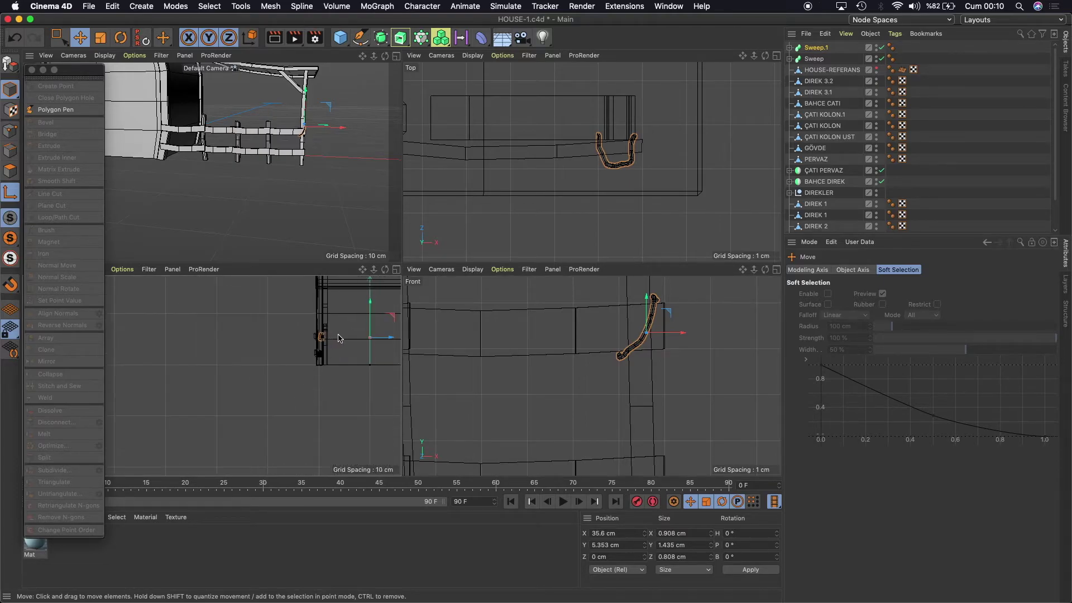
Move Sweep.1 along Z onto the end post to X 35.6, Y 5.353, Z -9.887 cm.
left_click_drag(391, 337, 342, 339)
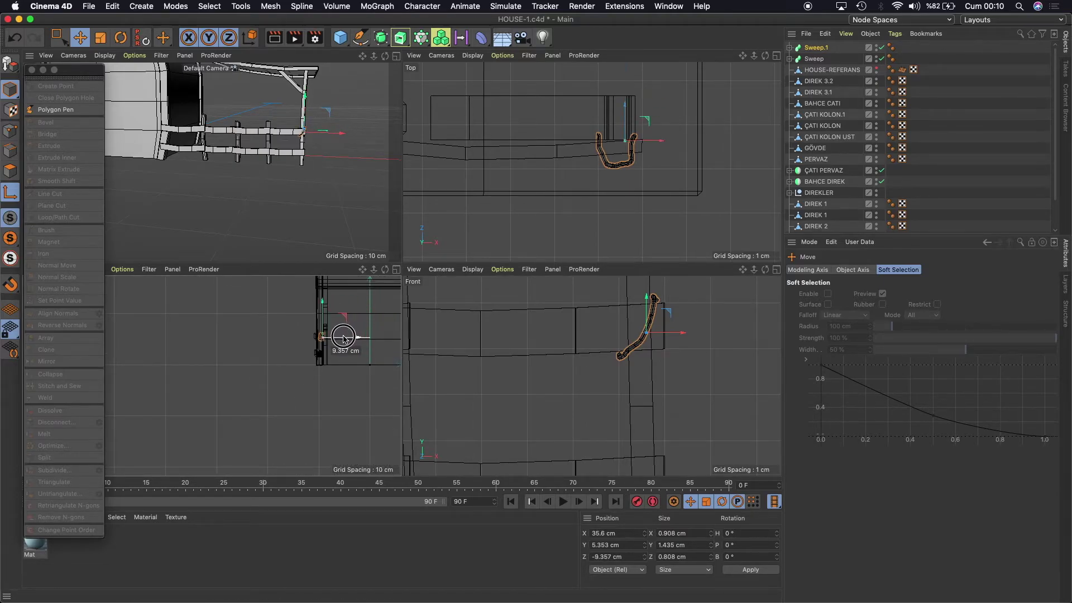
scroll(318, 338, "up", 2)
scroll(319, 337, "up", 3)
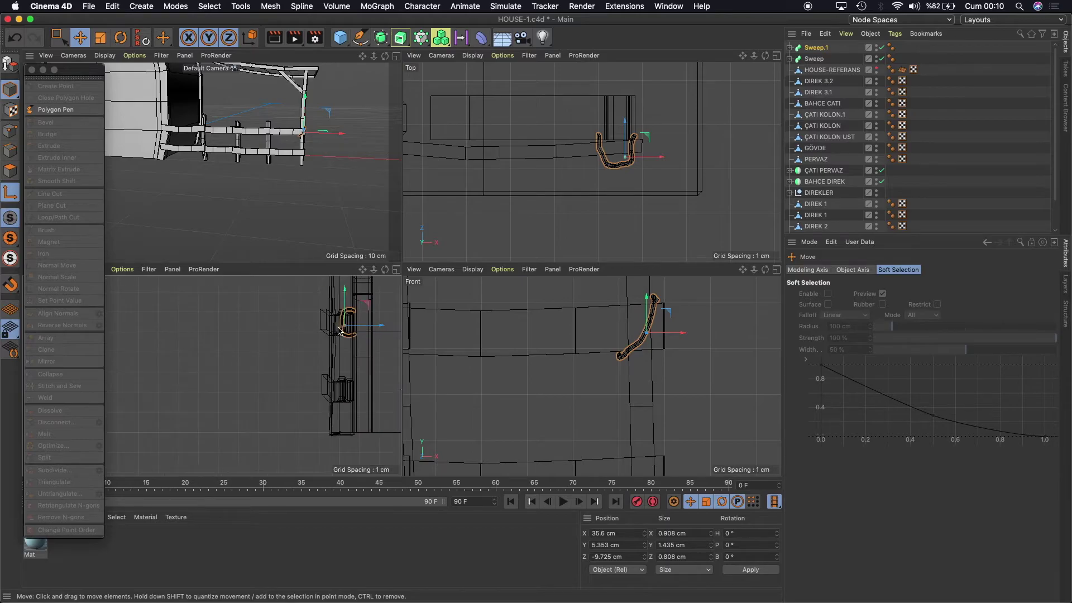
scroll(318, 338, "up", 3)
left_click_drag(389, 324, 381, 323)
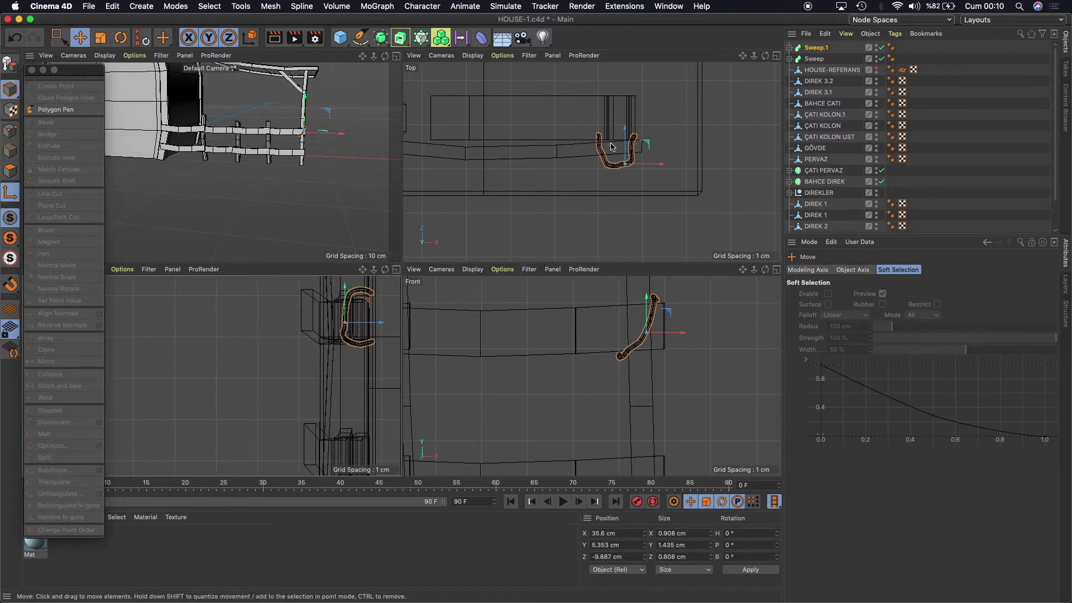
scroll(630, 167, "down", 3)
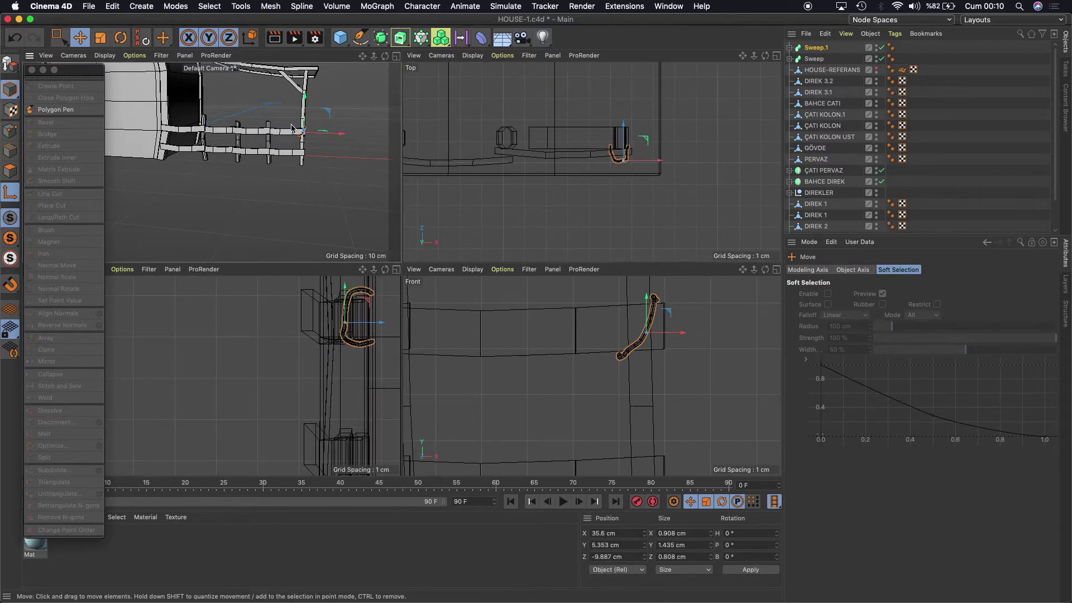
scroll(290, 128, "up", 3)
left_click(396, 56)
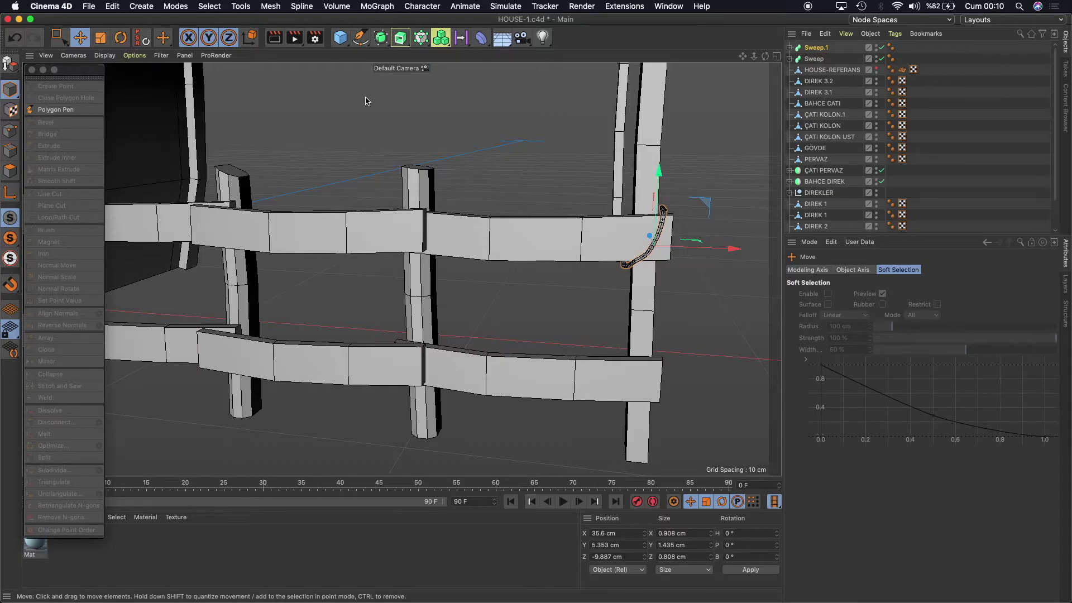
Rotate Sweep.1 on B to about -70° and nudge it along world Y and X.
left_click(126, 42)
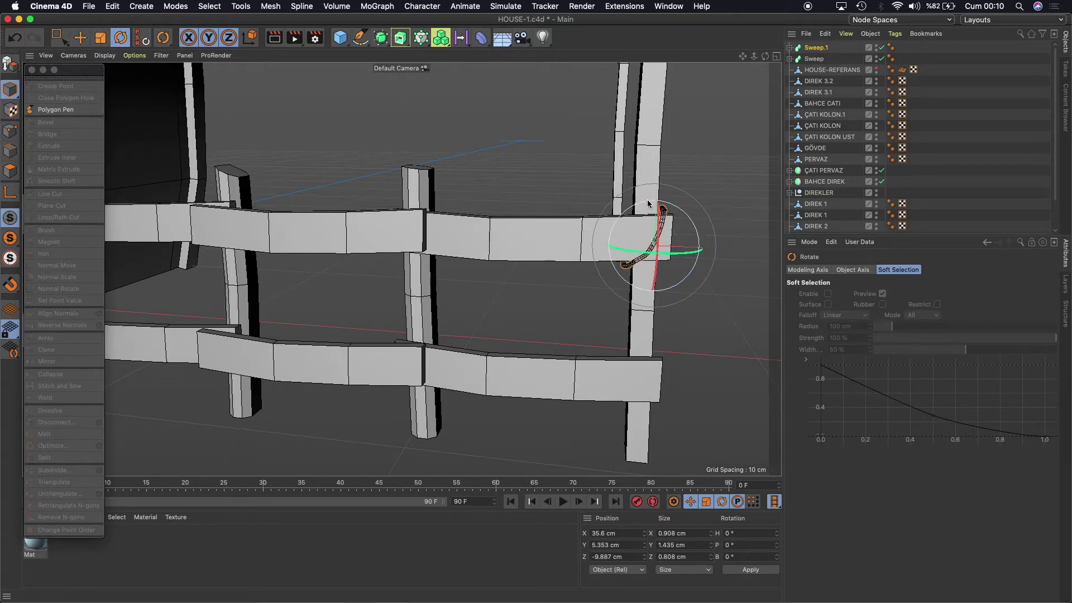
left_click_drag(648, 202, 592, 219)
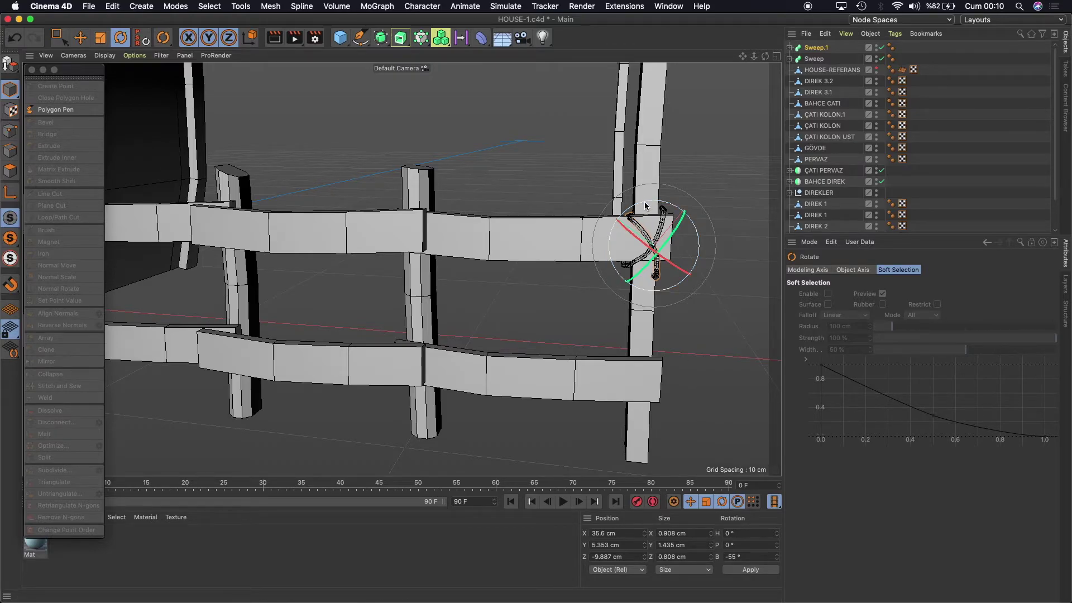
left_click_drag(645, 206, 637, 220)
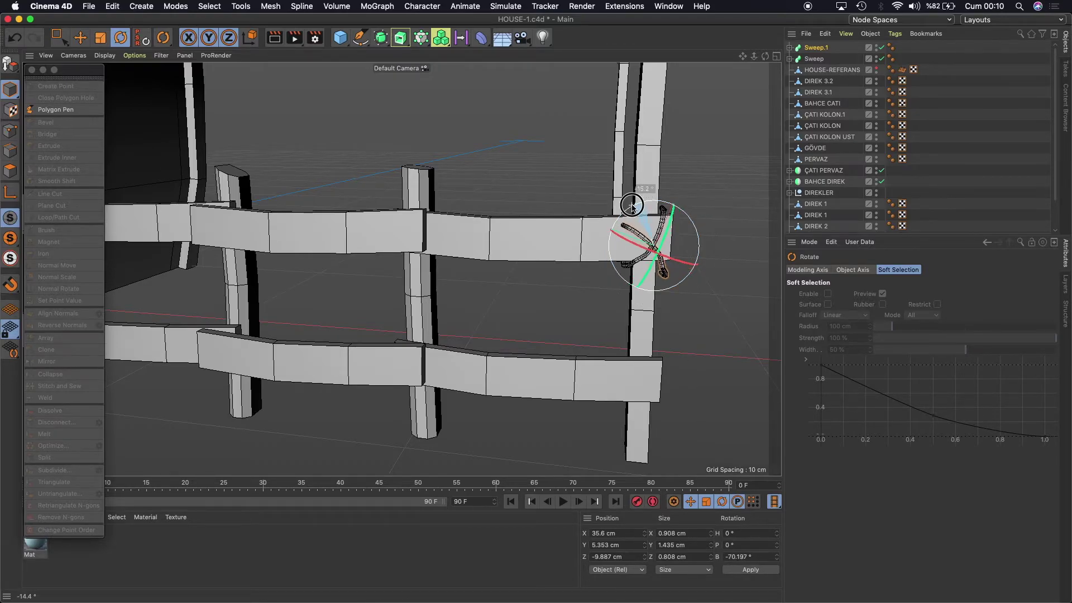
left_click(80, 37)
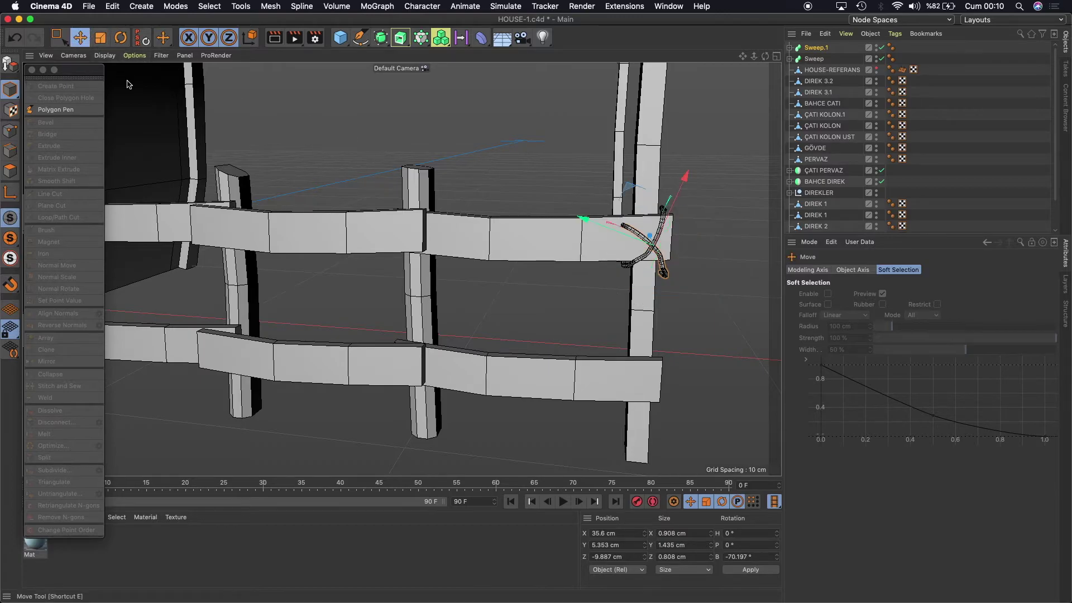
left_click(249, 38)
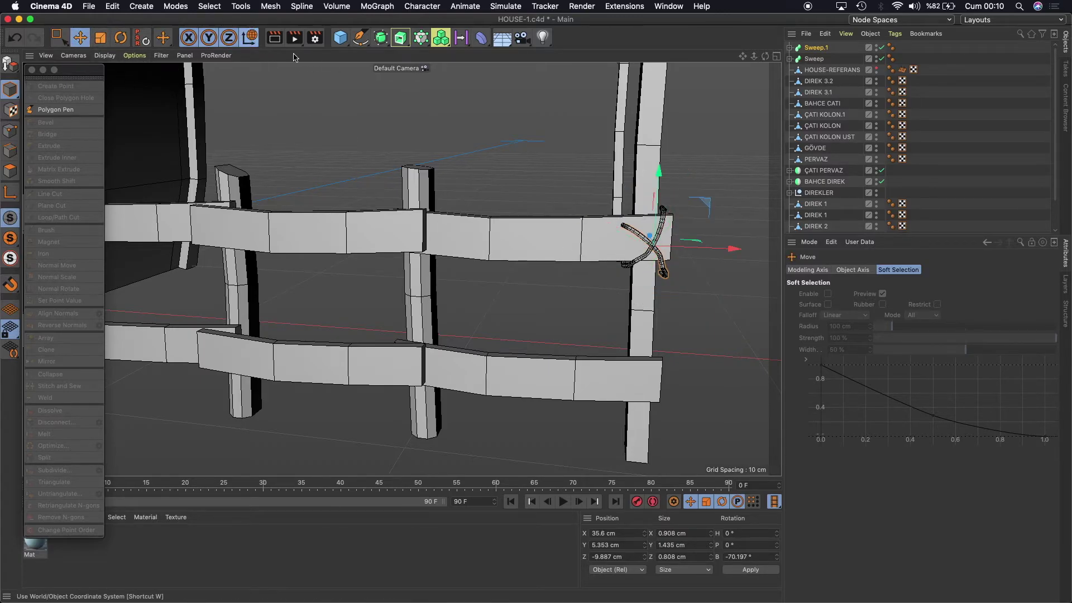
left_click_drag(659, 177, 654, 167)
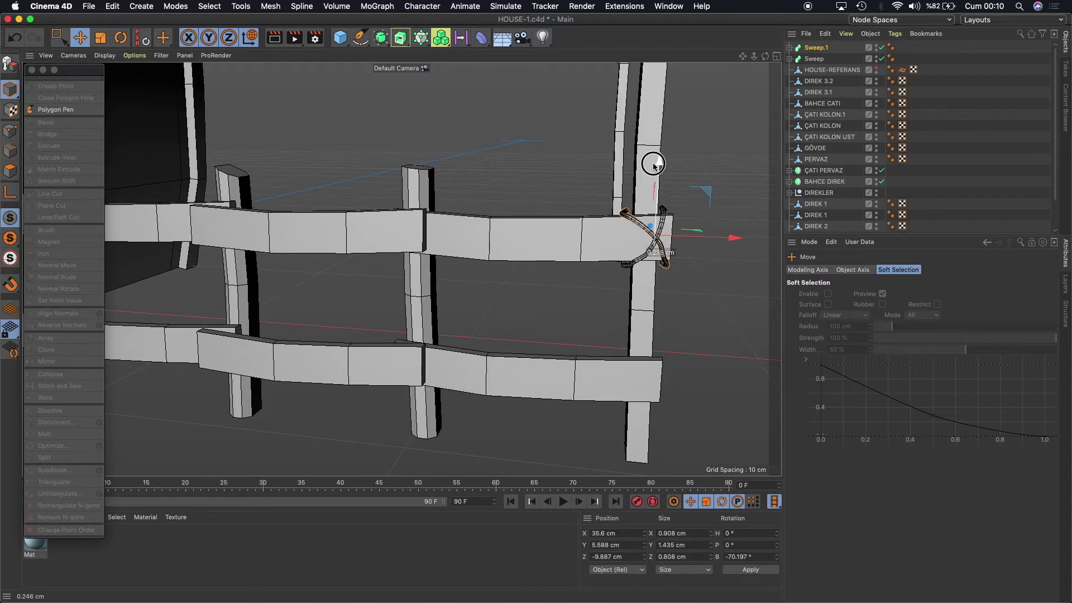
left_click_drag(730, 240, 732, 240)
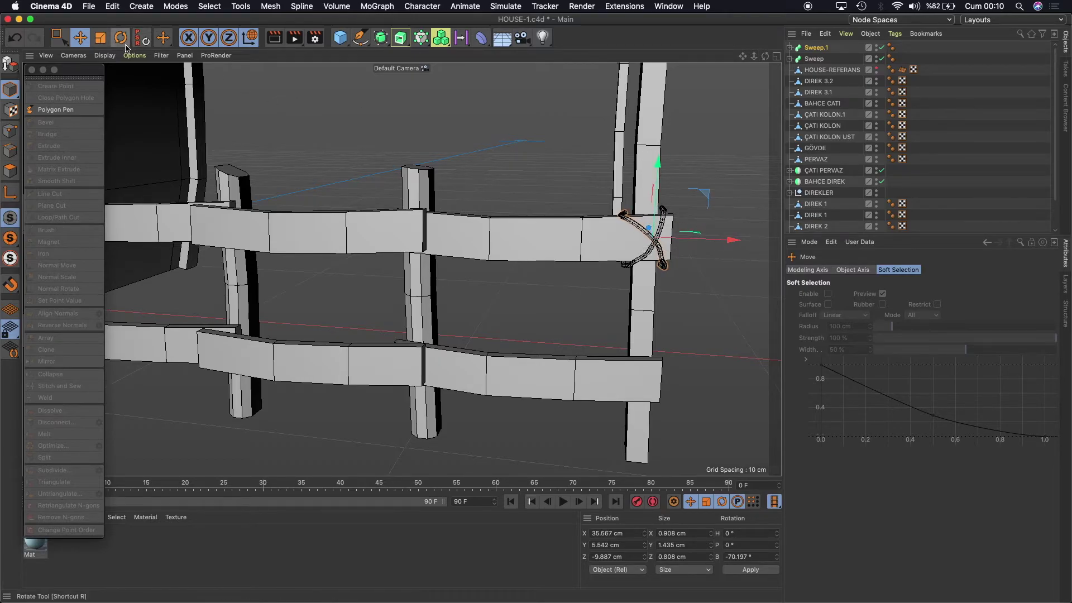
Shrink Sweep.1 to about 92% and lift it to Y 5.597 cm.
key("t")
key("w")
left_click_drag(444, 106, 404, 102)
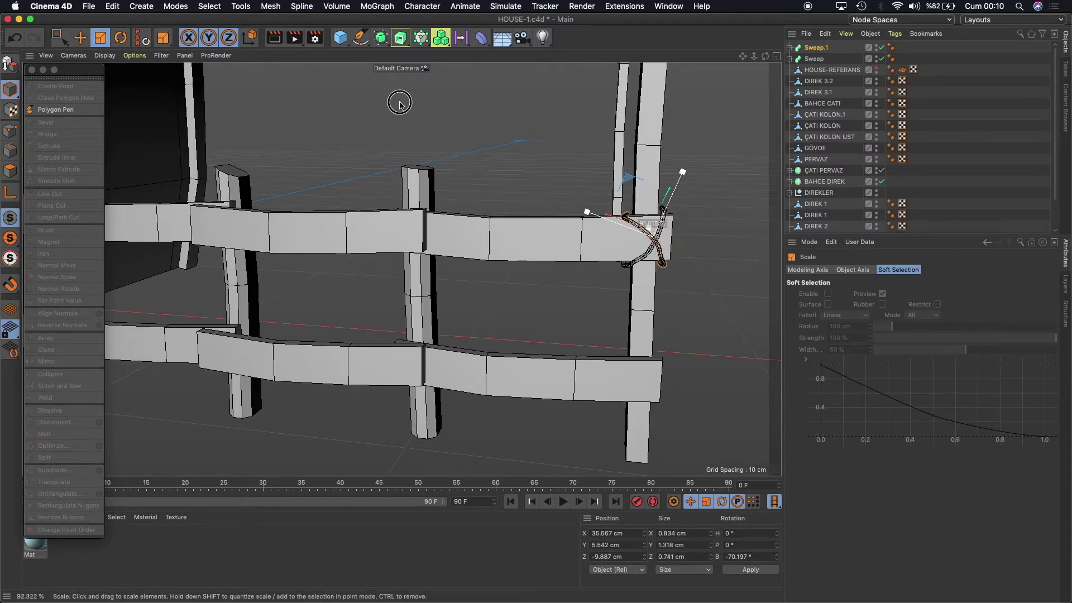
key("e")
key("w")
scroll(628, 265, "up", 2)
left_click_drag(656, 165, 654, 151)
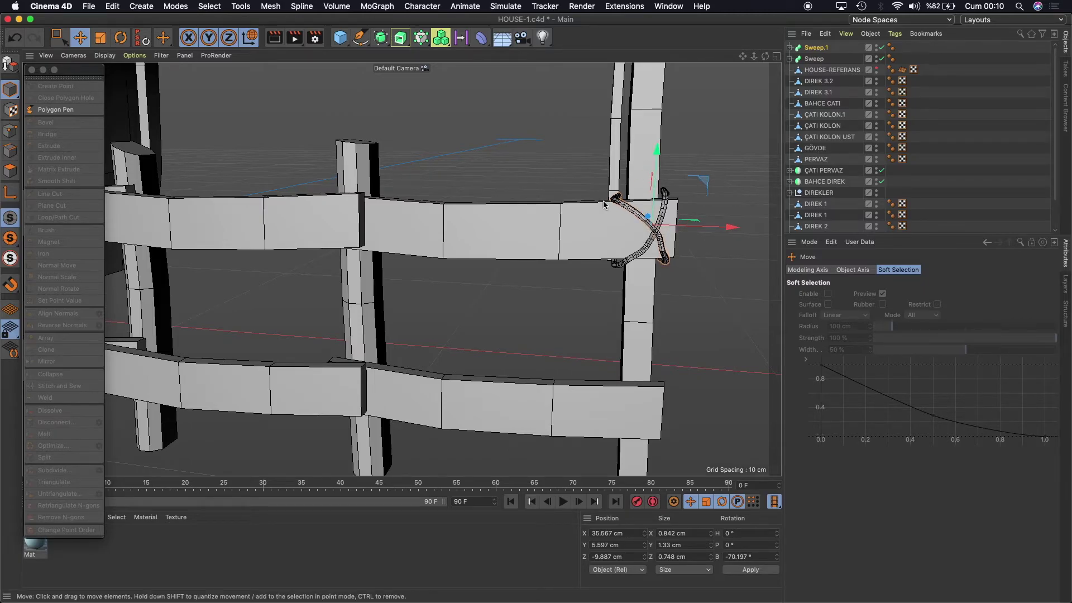
Make Sweep.1 an editable polygon object and delete its selection tags.
left_click(13, 67)
left_click_drag(1039, 49, 917, 54)
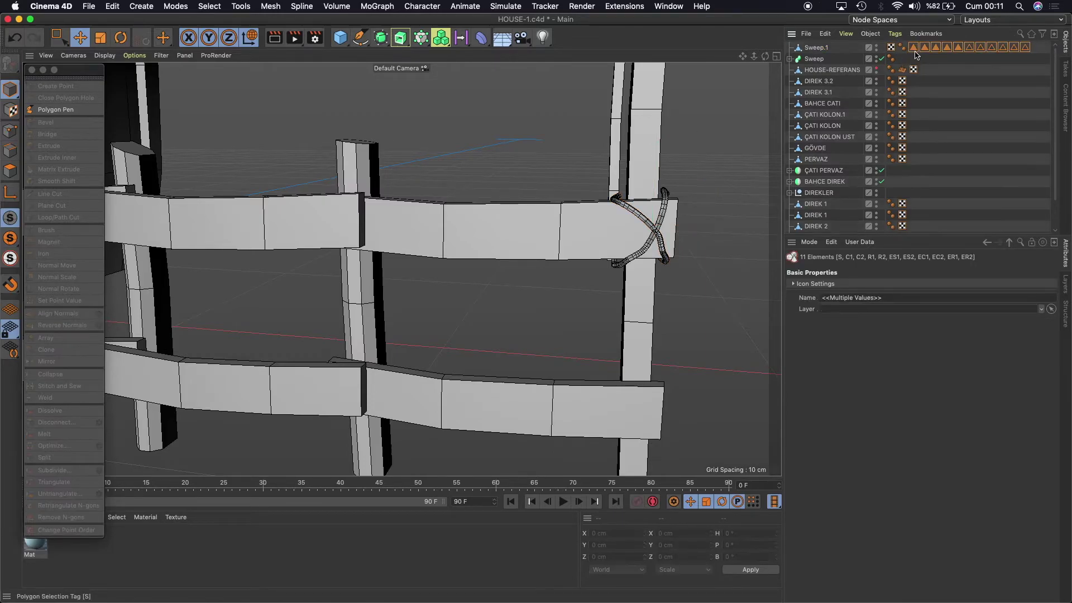
key("Delete")
left_click(816, 47)
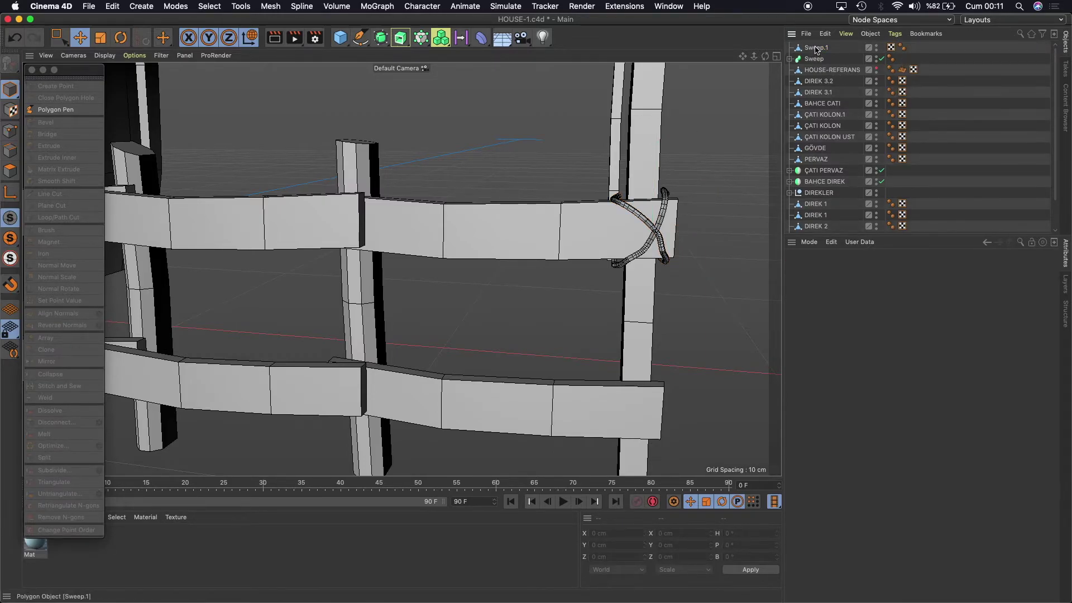
Box-select Sweep.1's points across the crossed tubes at the right post.
left_click(9, 132)
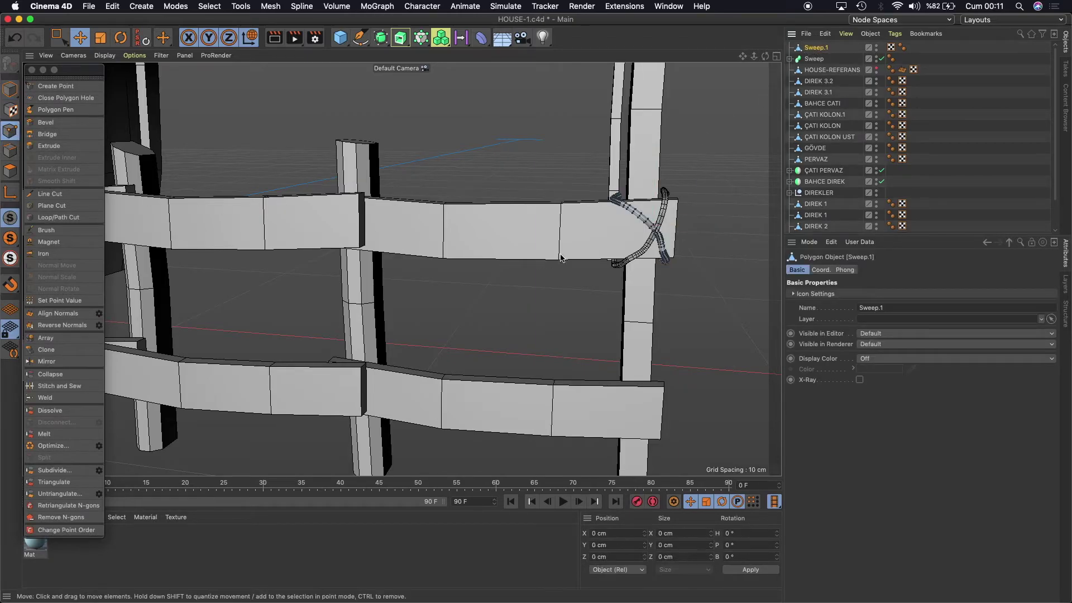
left_click(58, 37)
left_click_drag(575, 164, 728, 312)
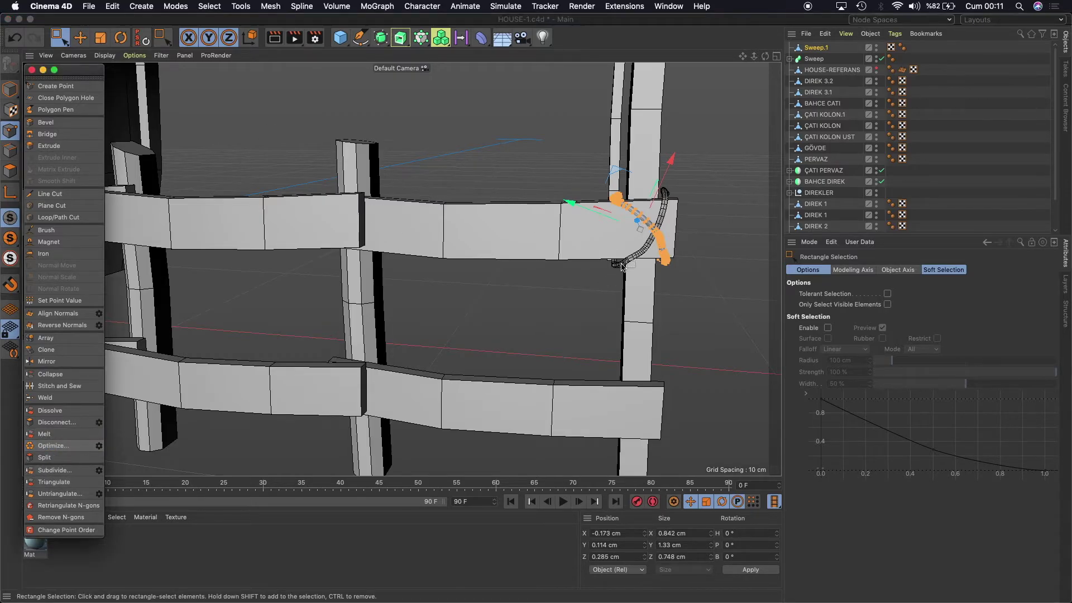
scroll(564, 147, "up", 5)
left_click_drag(588, 152, 686, 253)
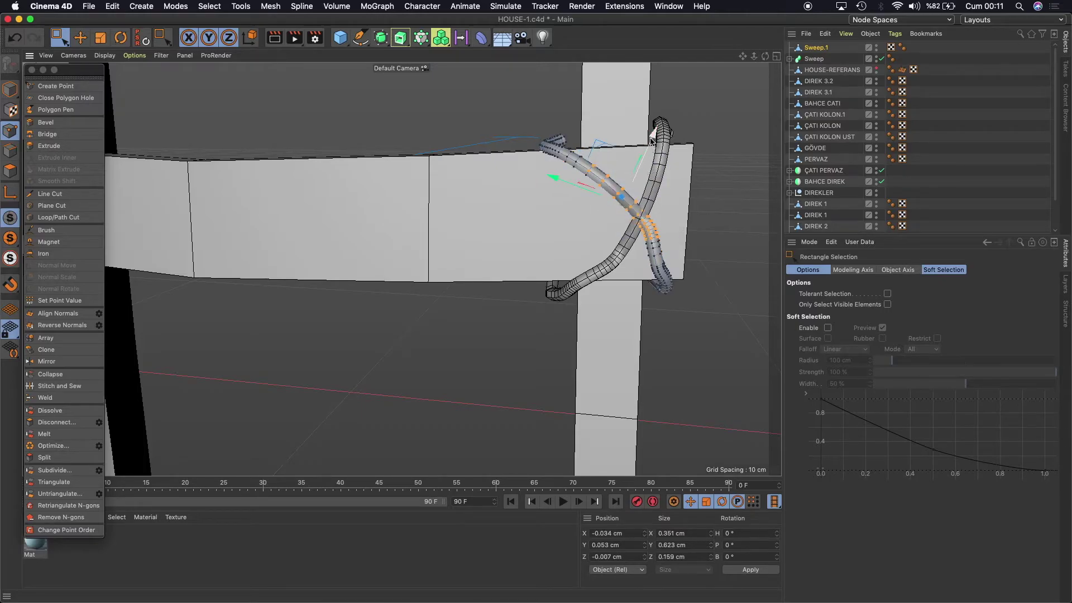
left_click_drag(645, 127, 581, 195)
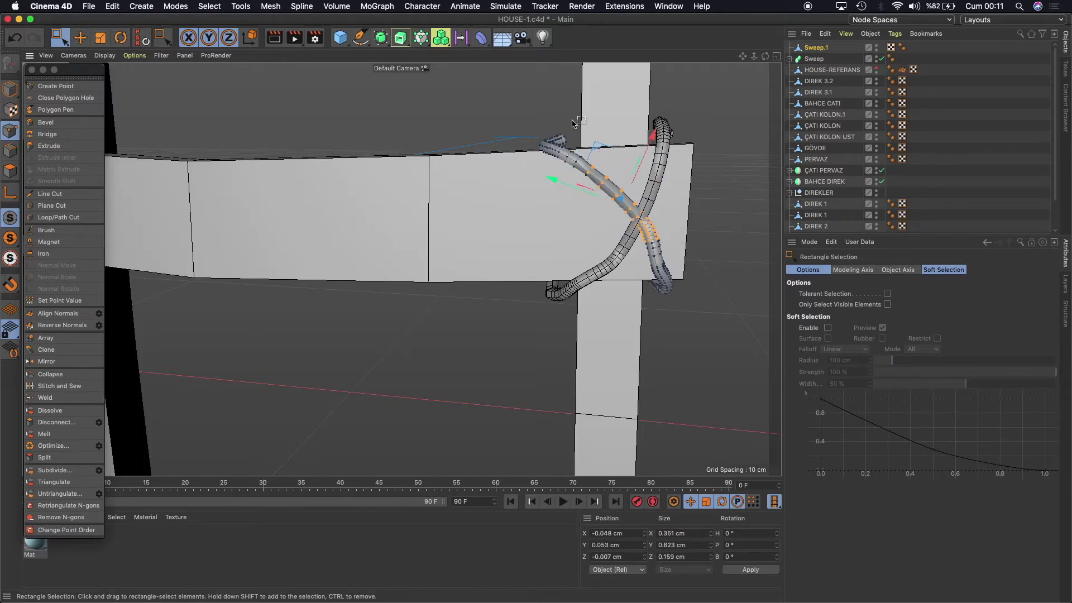
left_click_drag(573, 119, 687, 261)
left_click_drag(633, 140, 564, 155)
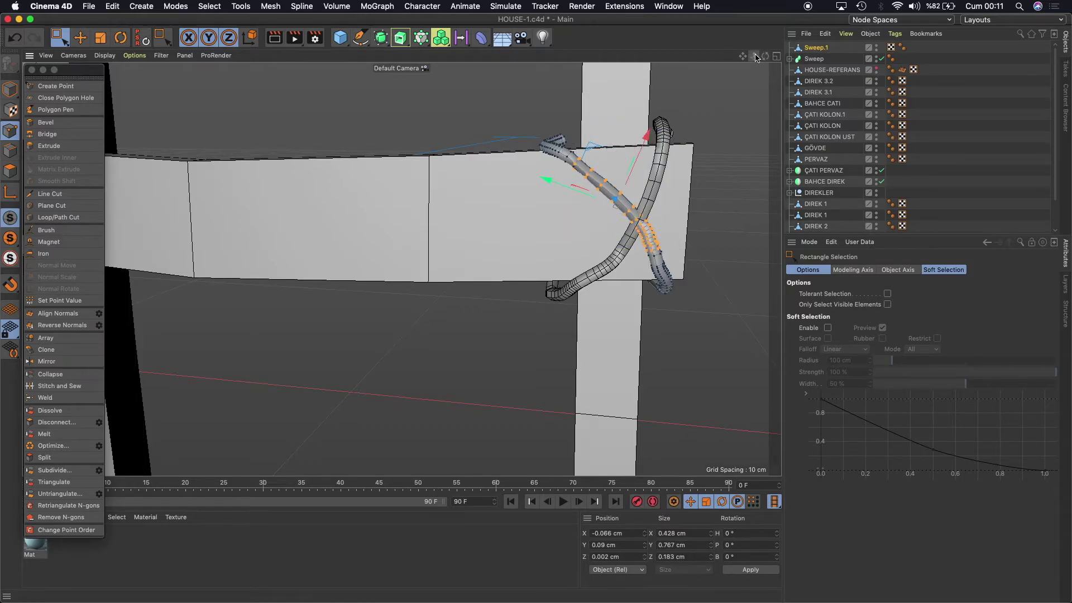
scroll(401, 269, "down", 3)
scroll(401, 270, "down", 2)
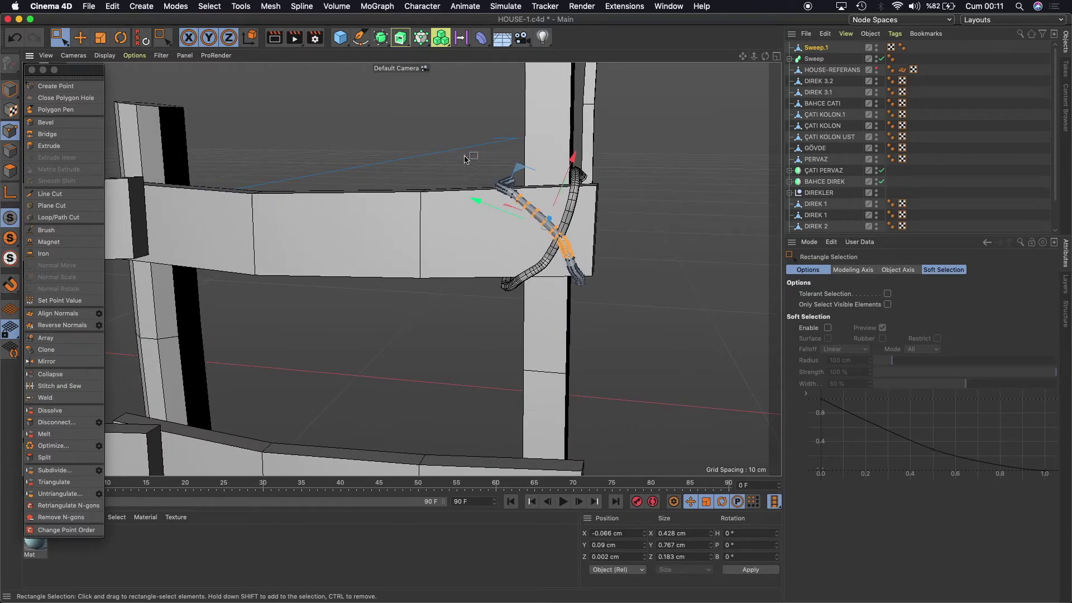
Return to Model mode with the Move tool and zoom out.
left_click(80, 38)
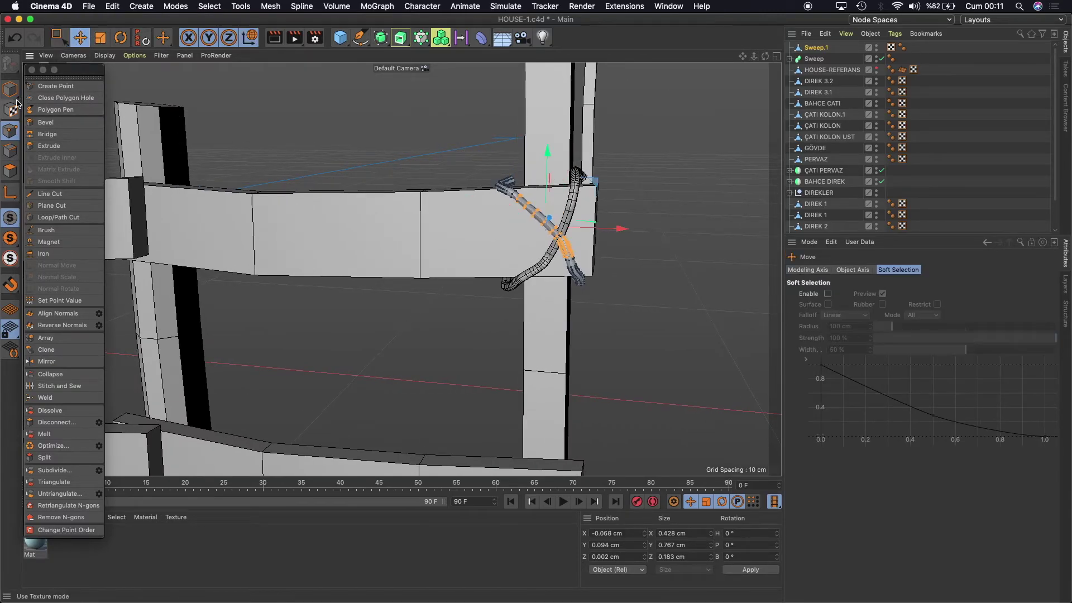
left_click(10, 89)
scroll(484, 223, "down", 2)
scroll(485, 223, "down", 2)
scroll(485, 223, "down", 2)
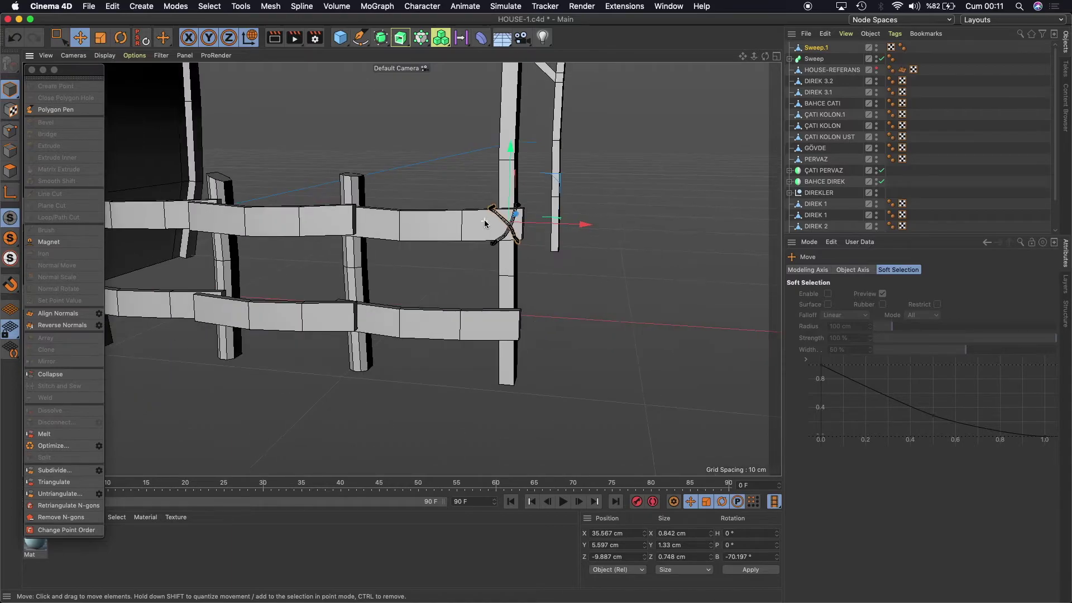
Copy and paste the Sweep object to create Sweep.2.
left_click_drag(742, 57, 753, 53)
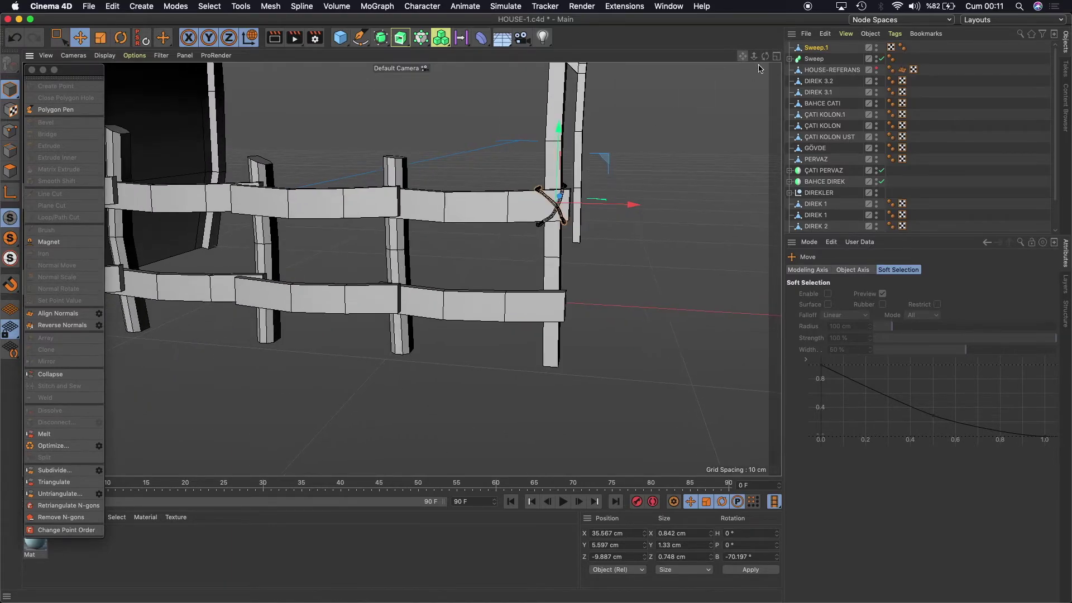
left_click(815, 59)
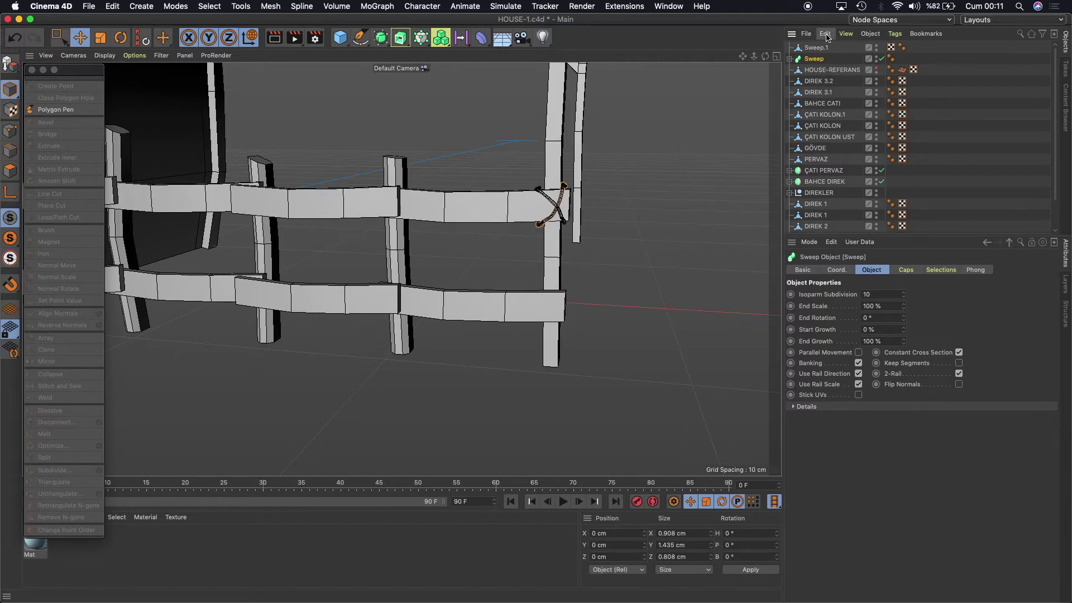
left_click(825, 33)
left_click(838, 90)
left_click(820, 34)
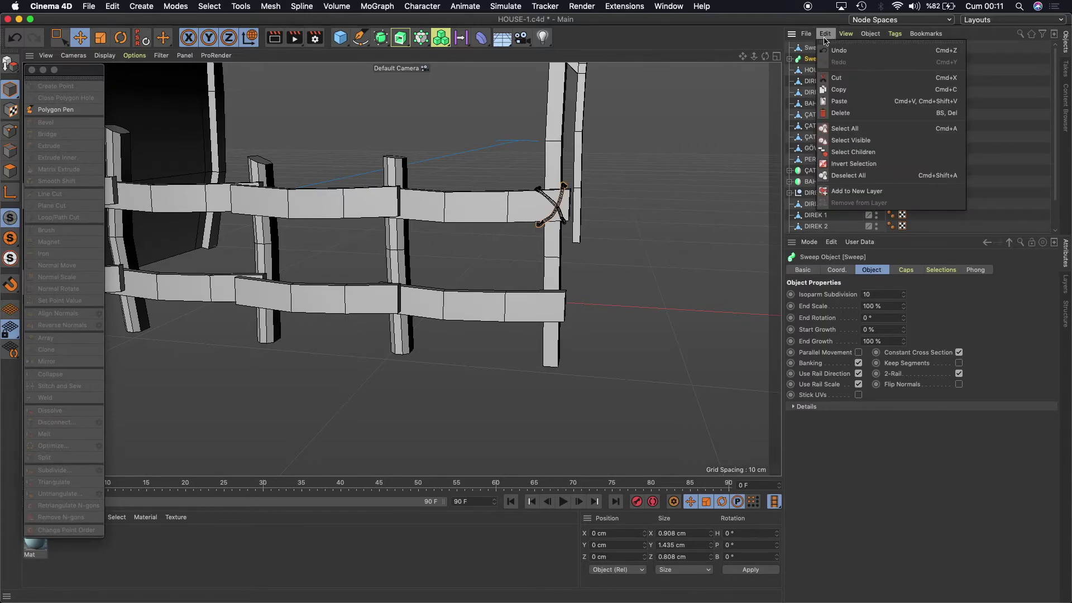
left_click(847, 101)
Add a null named YEDEK at the bottom of the object list.
left_click_drag(863, 236, 871, 406)
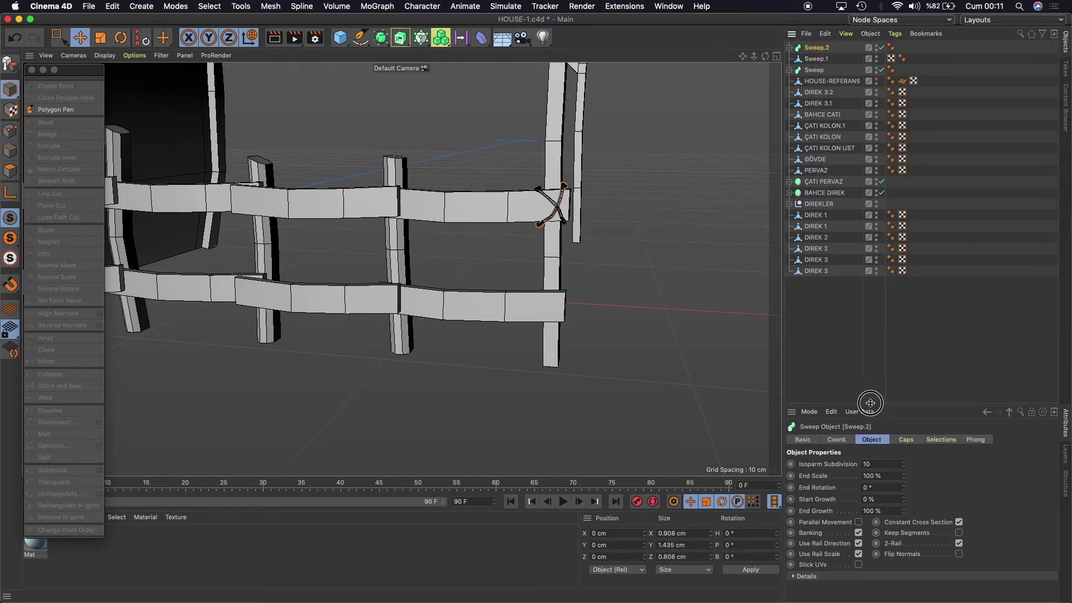
left_click_drag(340, 38, 374, 60)
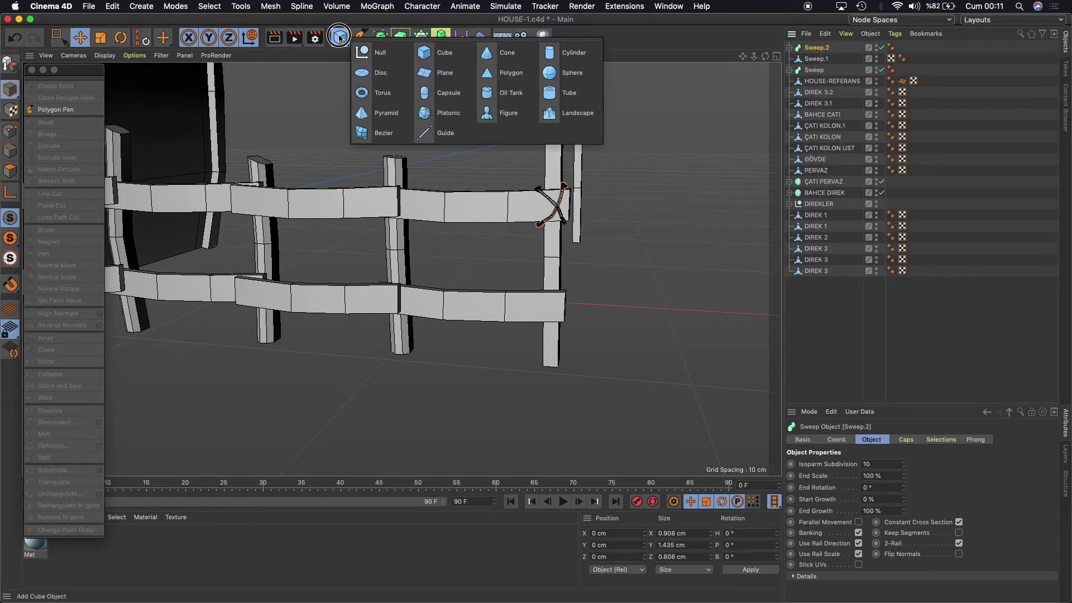
left_click(374, 60)
double_click(814, 48)
type("YEDEK")
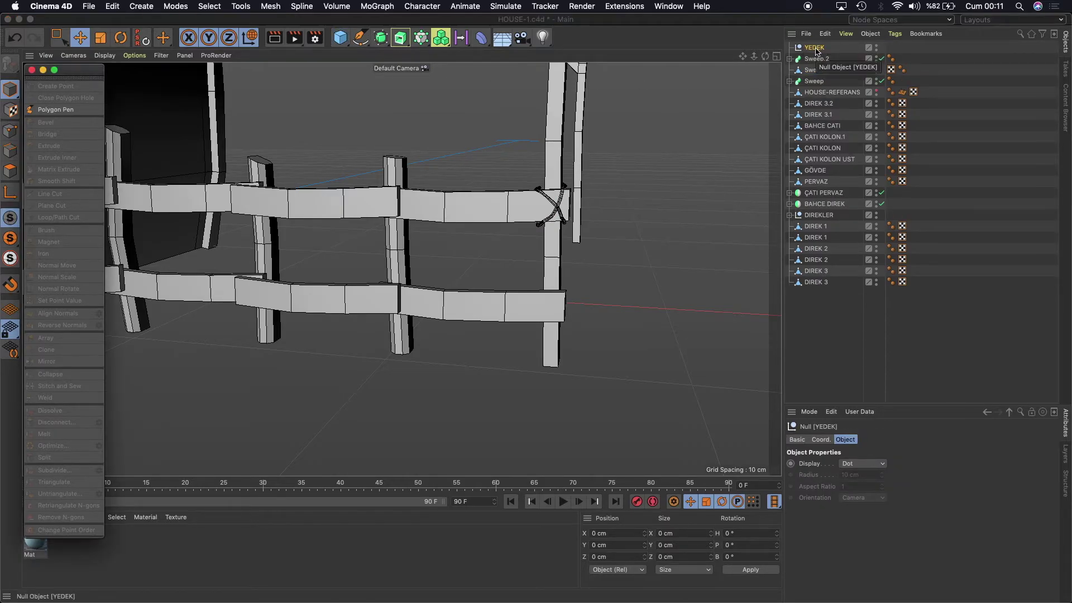
key("Return")
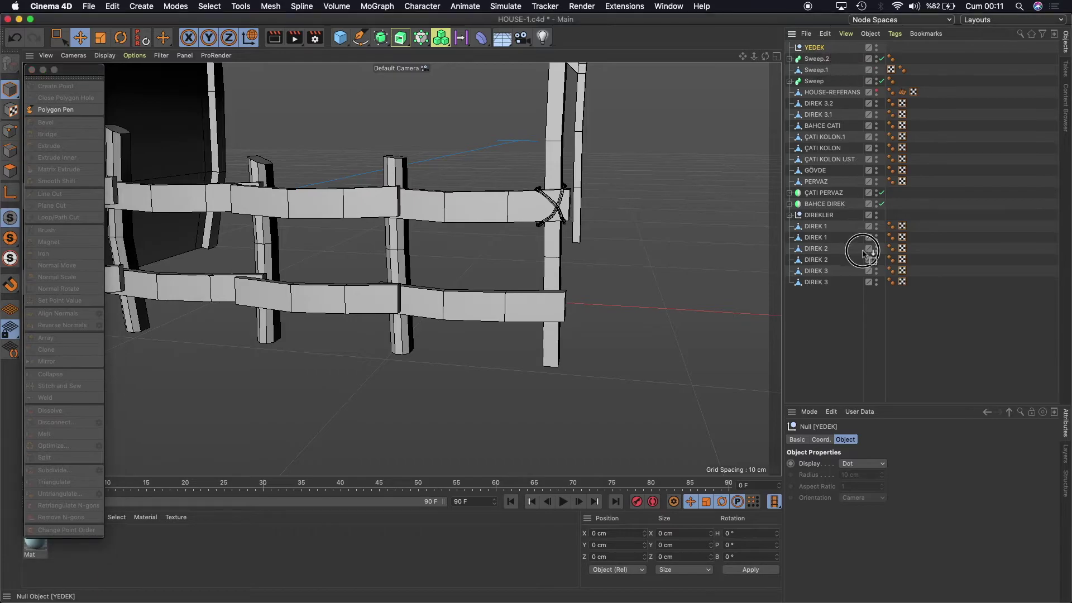
left_click_drag(816, 48, 823, 340)
Put the original Sweep inside YEDEK, hide YEDEK and collapse it.
left_click(815, 72)
left_click_drag(815, 72, 814, 272)
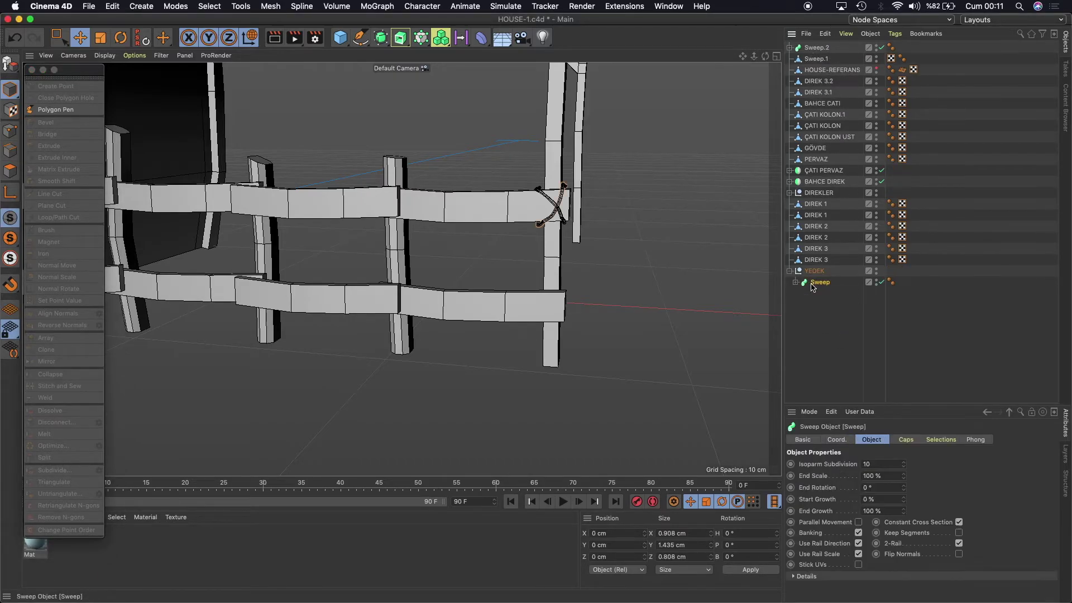
left_click(879, 283)
left_click(877, 276)
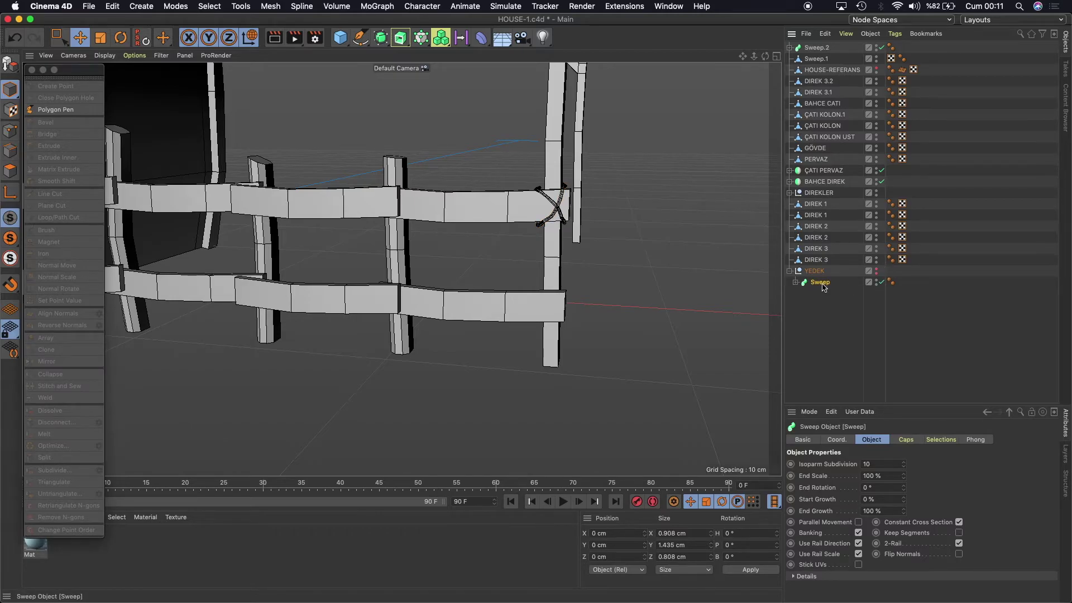
left_click(791, 272)
left_click(818, 48)
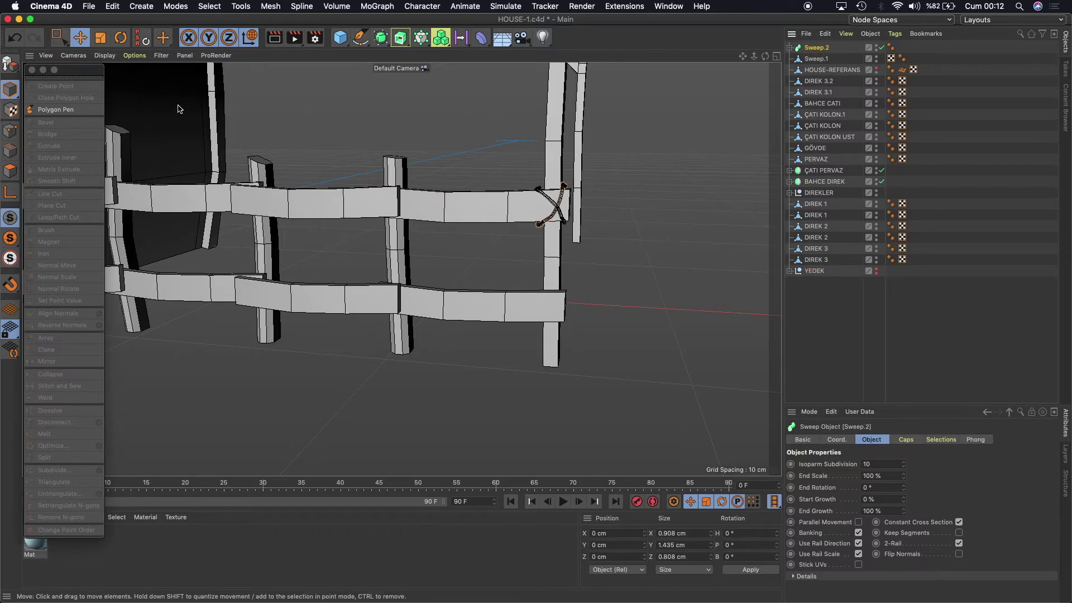
Make Sweep.2 an editable polygon object and delete its selection tags.
left_click(11, 64)
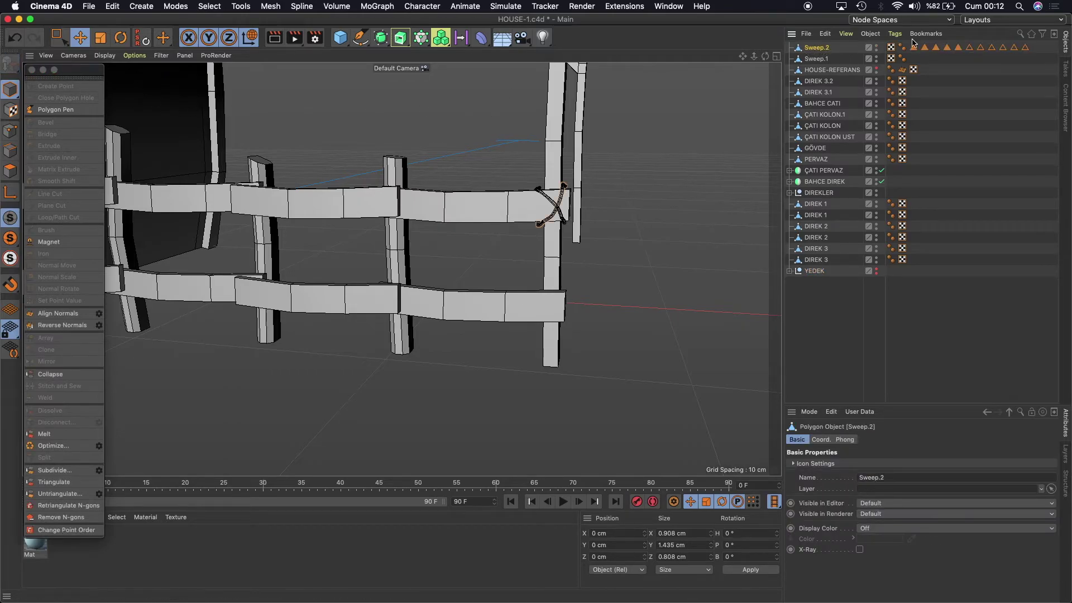
left_click_drag(1050, 47, 910, 59)
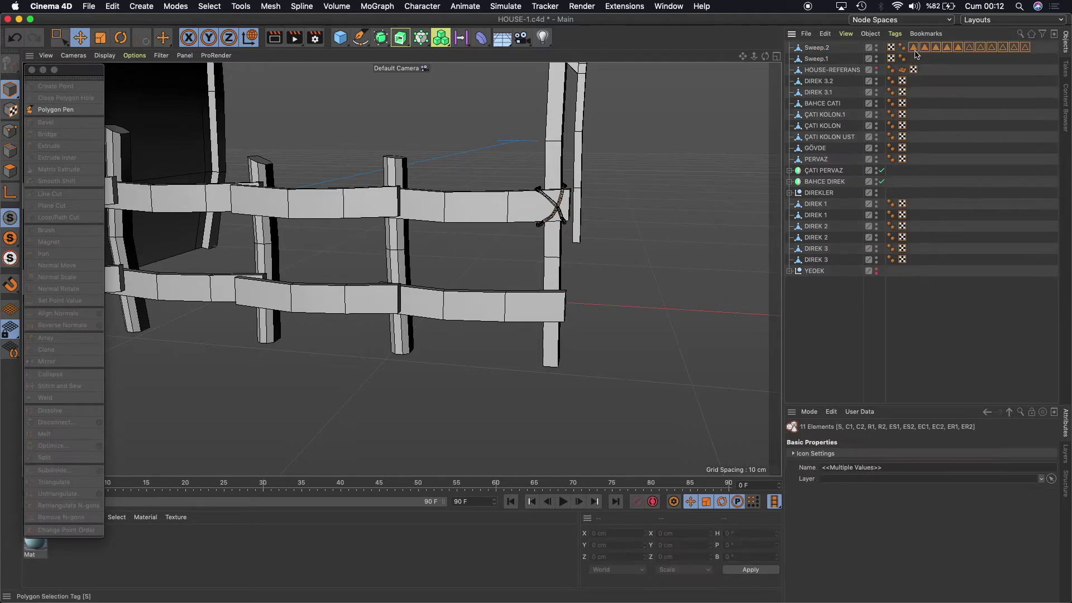
key("Delete")
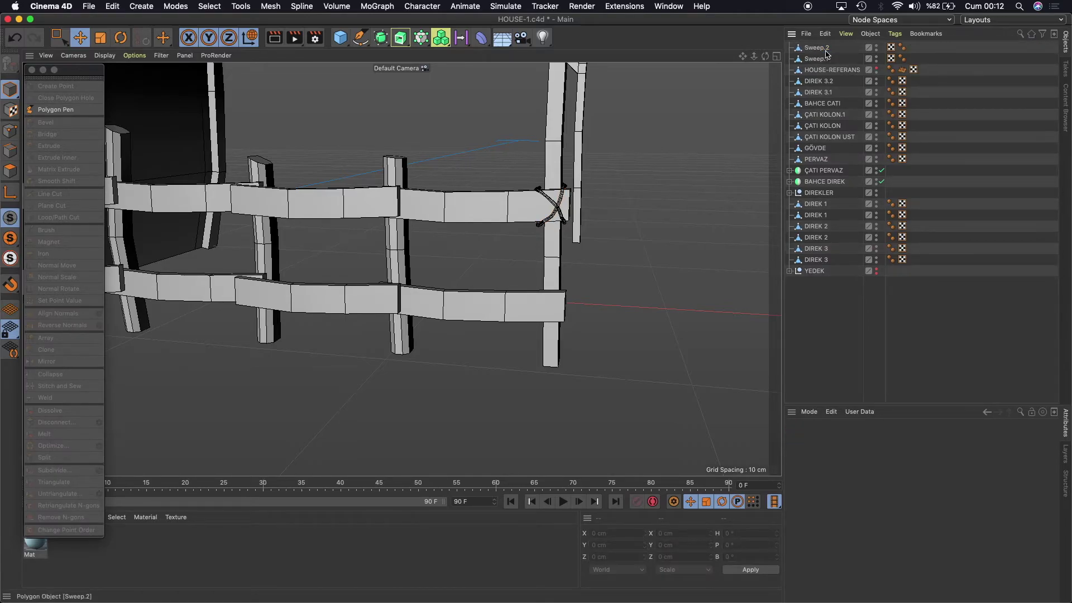
left_click(826, 49)
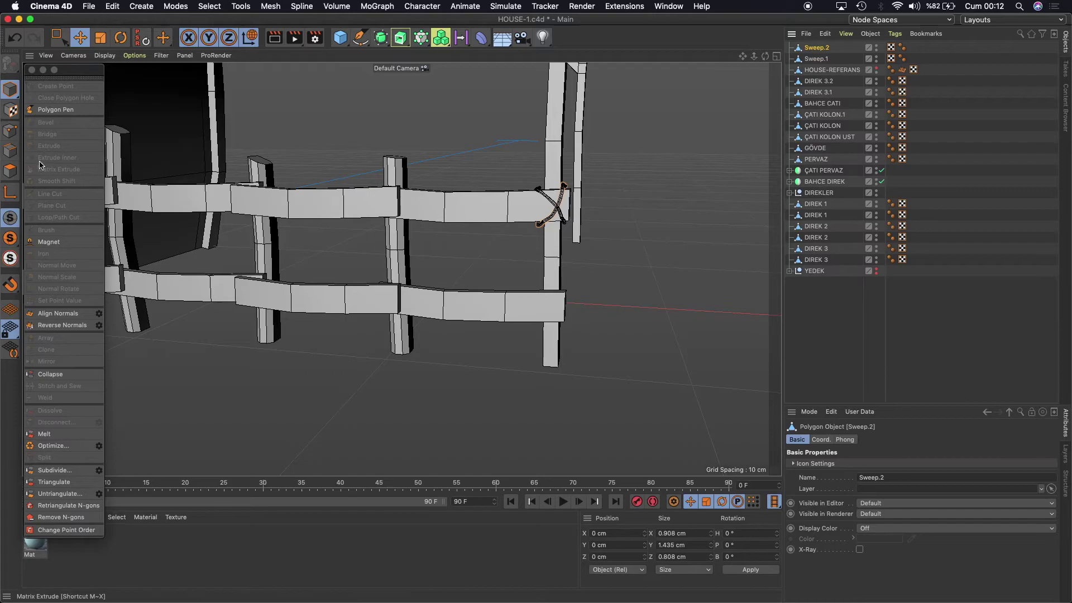
Box-select Sweep.2's curved-end points, then return to Model mode with Sweep.1 and Sweep.2 selected.
left_click(10, 130)
left_click(62, 40)
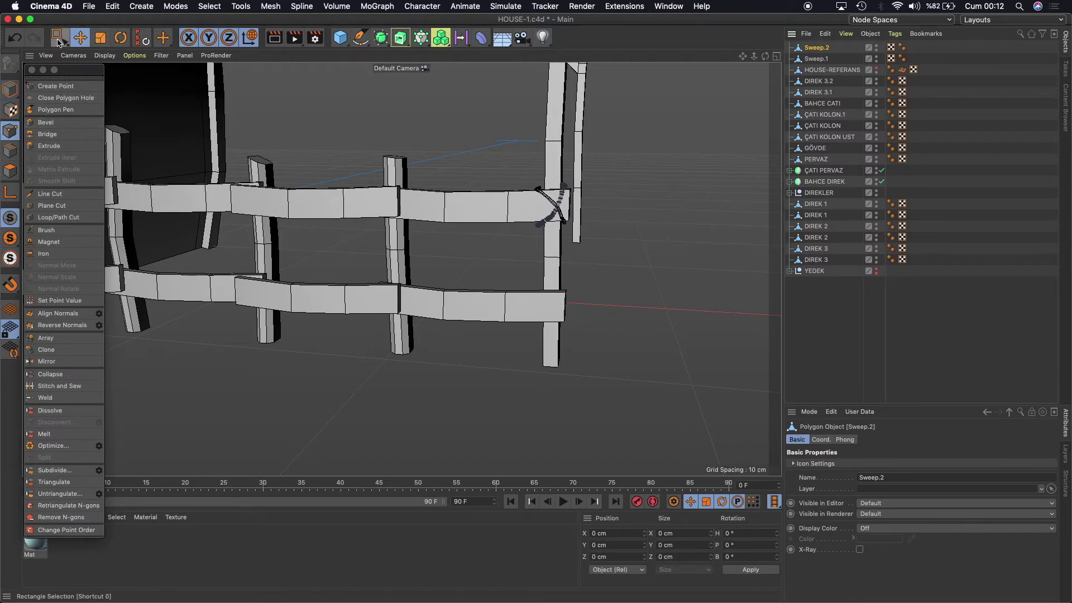
left_click_drag(491, 143, 612, 256)
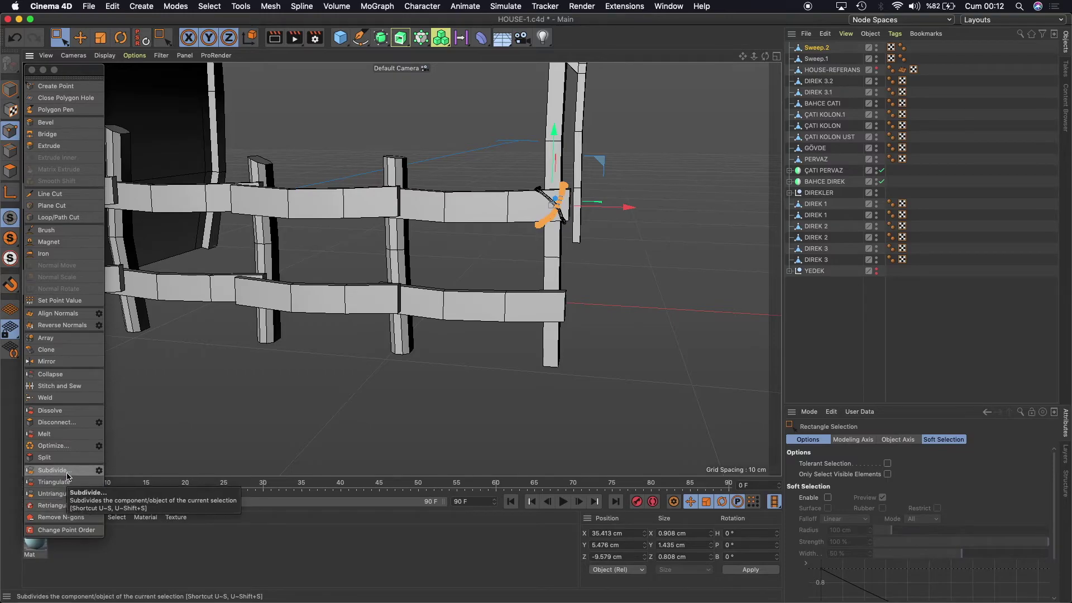
left_click(59, 446)
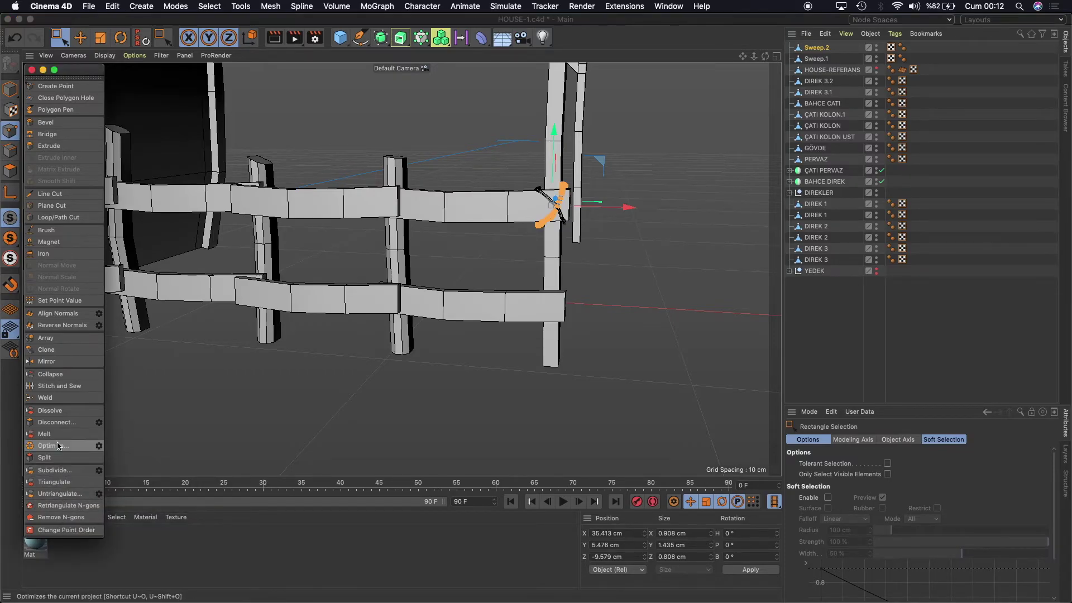
left_click(10, 89)
left_click(80, 37)
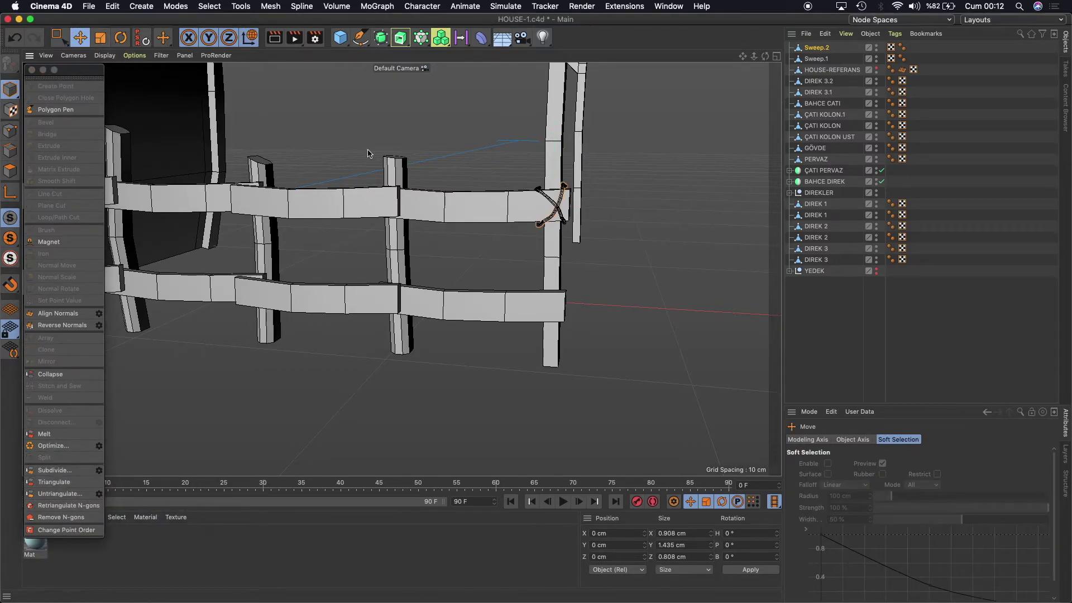
left_click(813, 59)
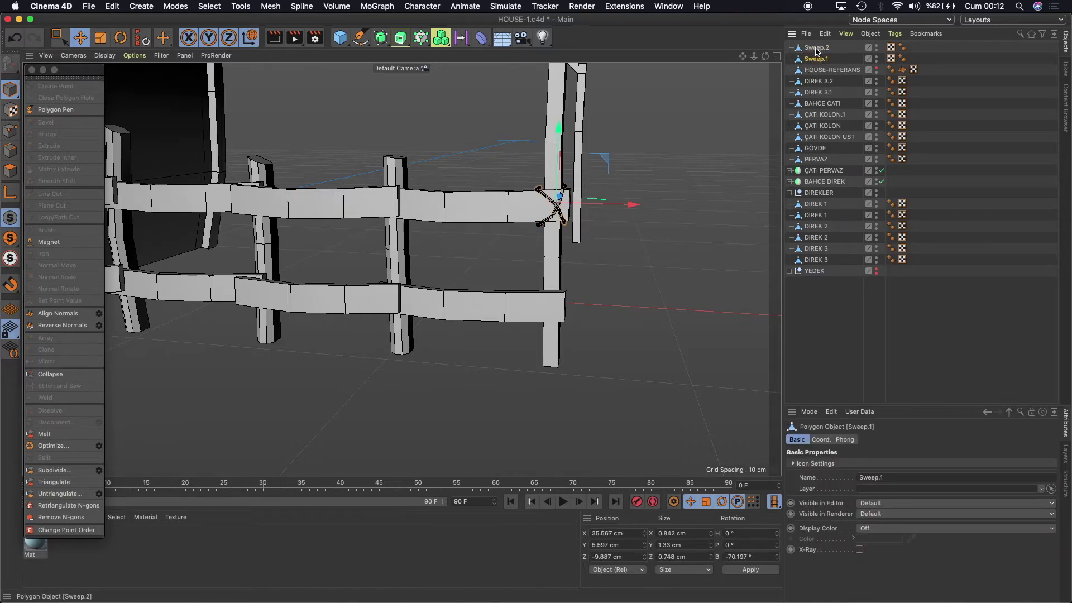
left_click(815, 49, "shift")
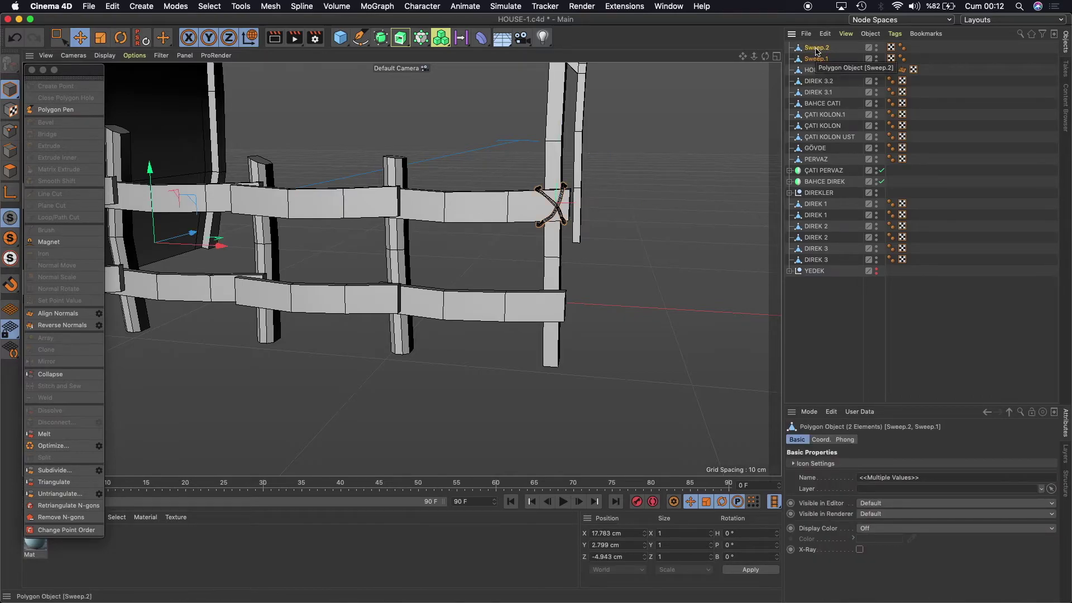
Group Sweep.1 and Sweep.2 under a new null named BAĞ.
left_click(339, 38)
left_click(374, 53)
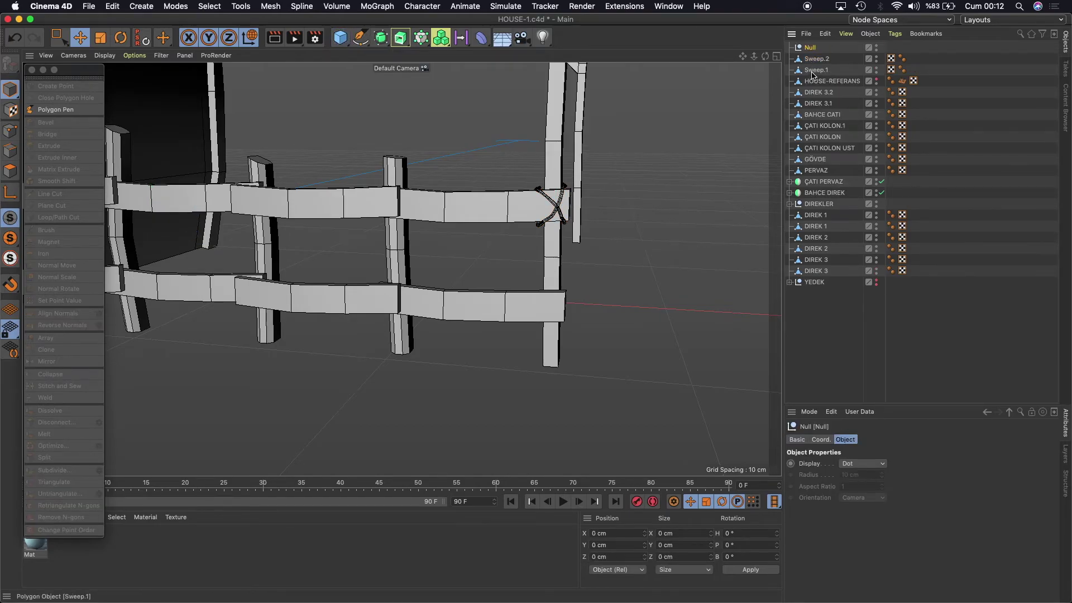
left_click(814, 70)
left_click(814, 59, "shift")
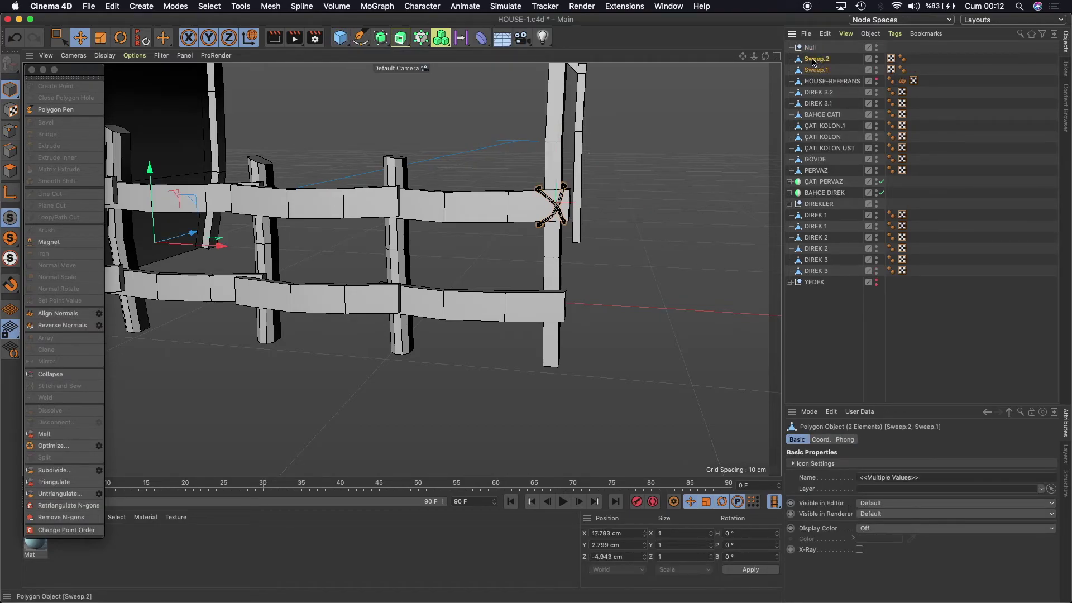
left_click_drag(814, 60, 811, 49)
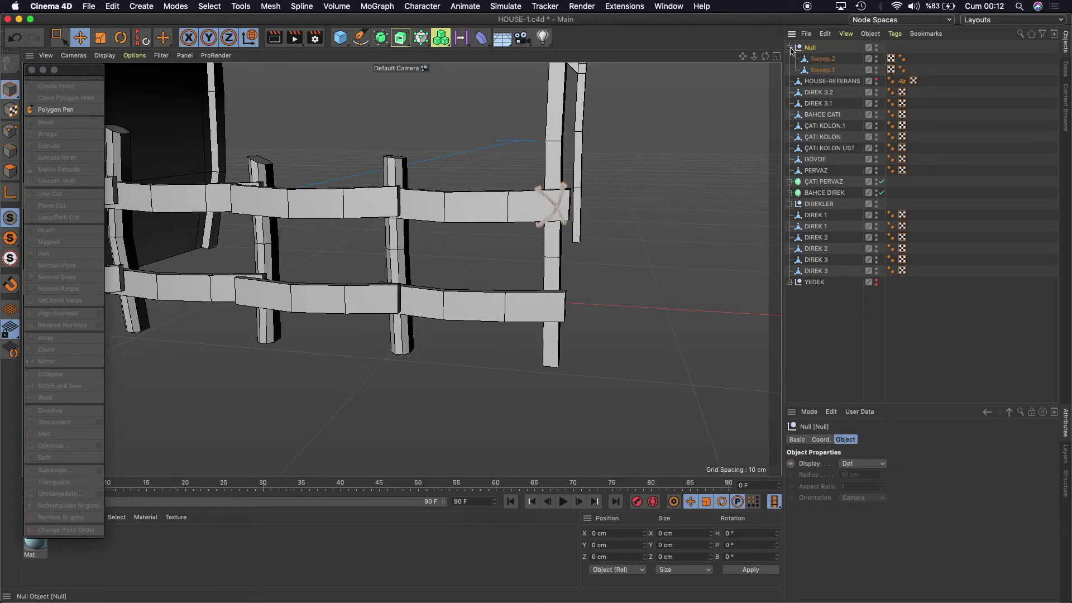
double_click(812, 49)
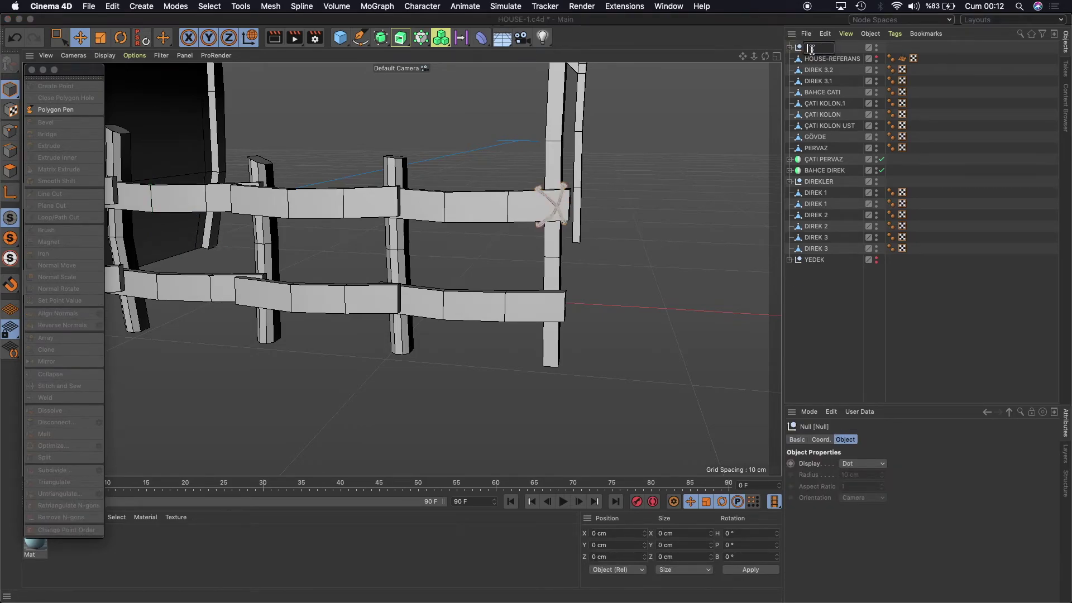
key("Return")
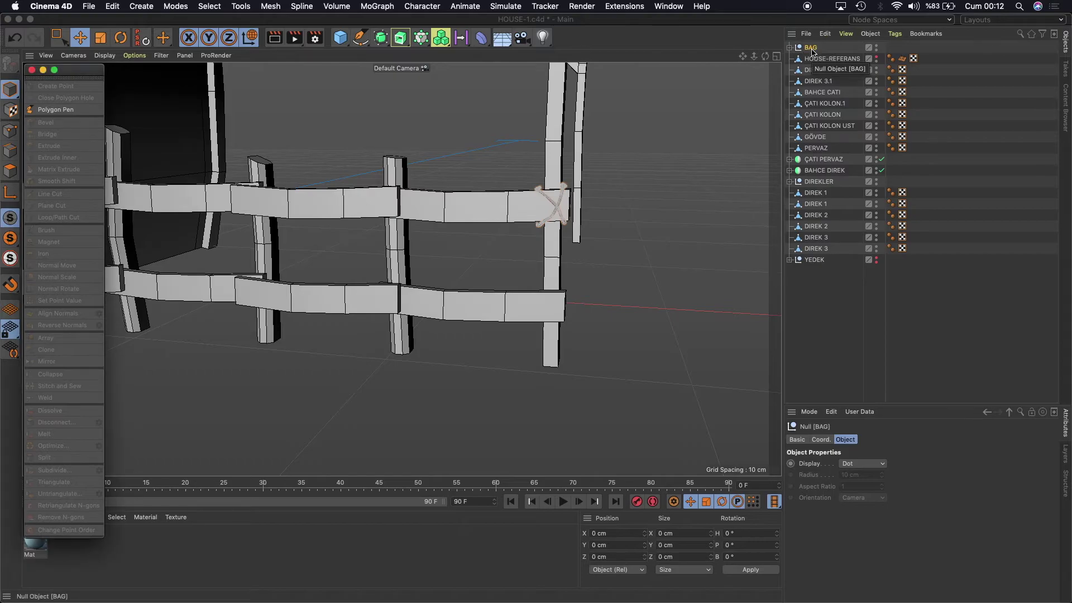
double_click(812, 49)
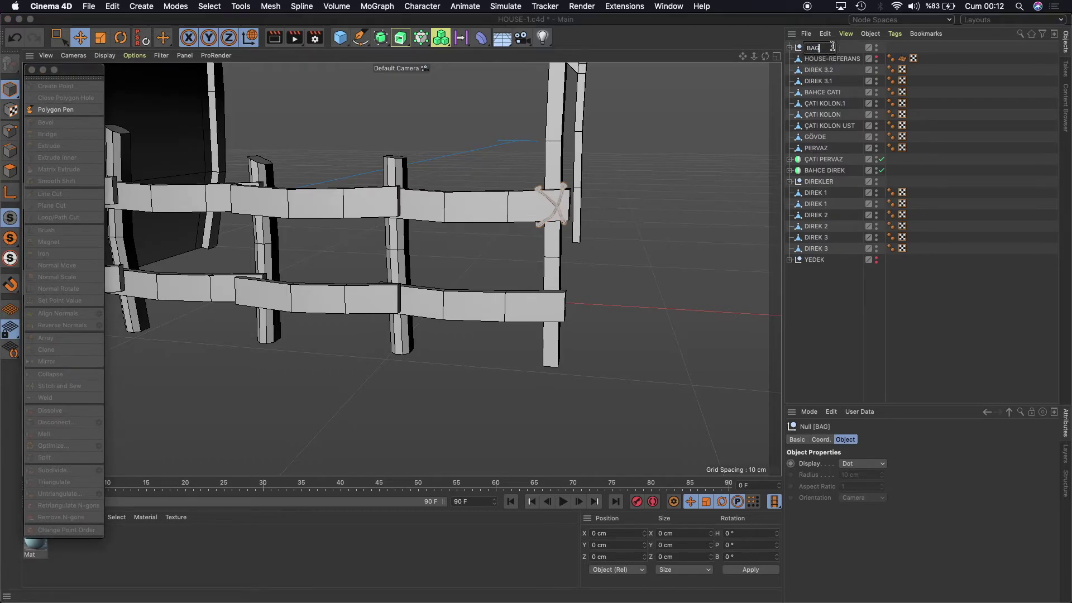
key("Return")
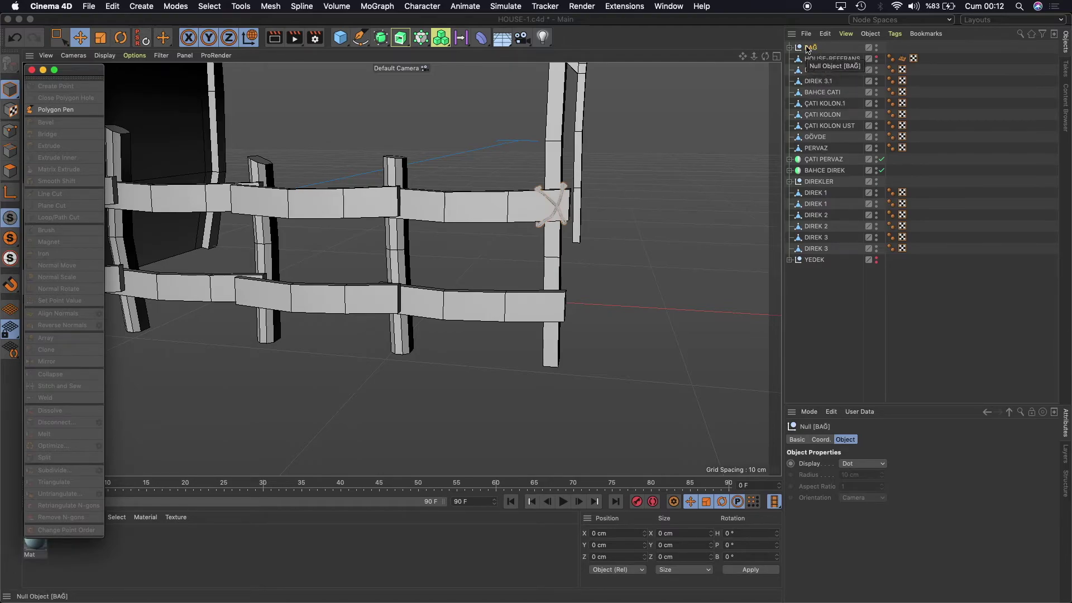
Duplicate BAĞ, then delete the BAĞ.1 copy.
left_click_drag(808, 49, 810, 57, "ctrl")
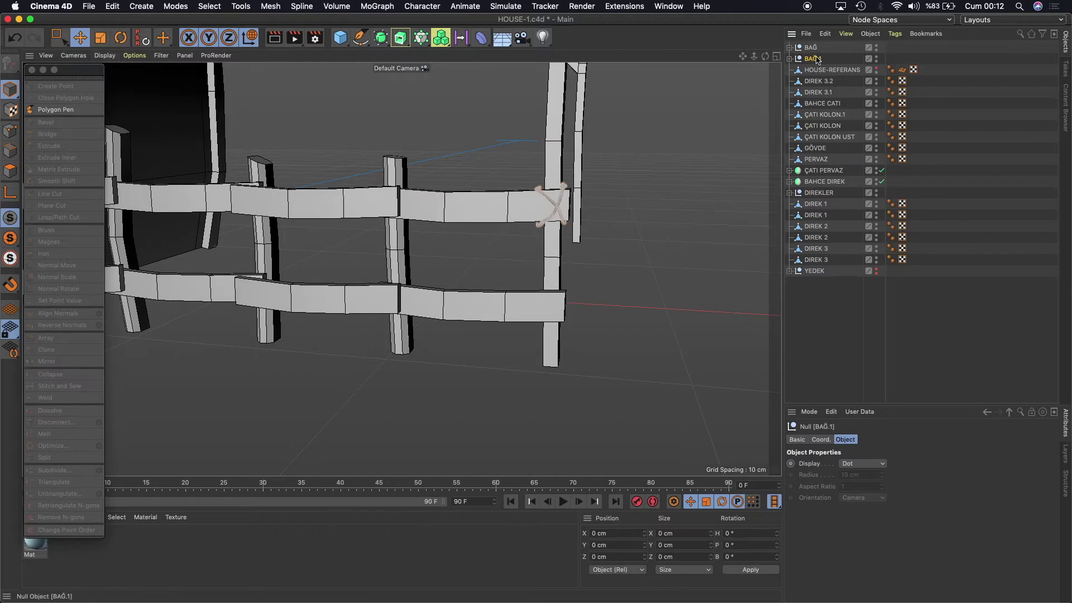
scroll(698, 143, "down", 3)
scroll(698, 146, "down", 1)
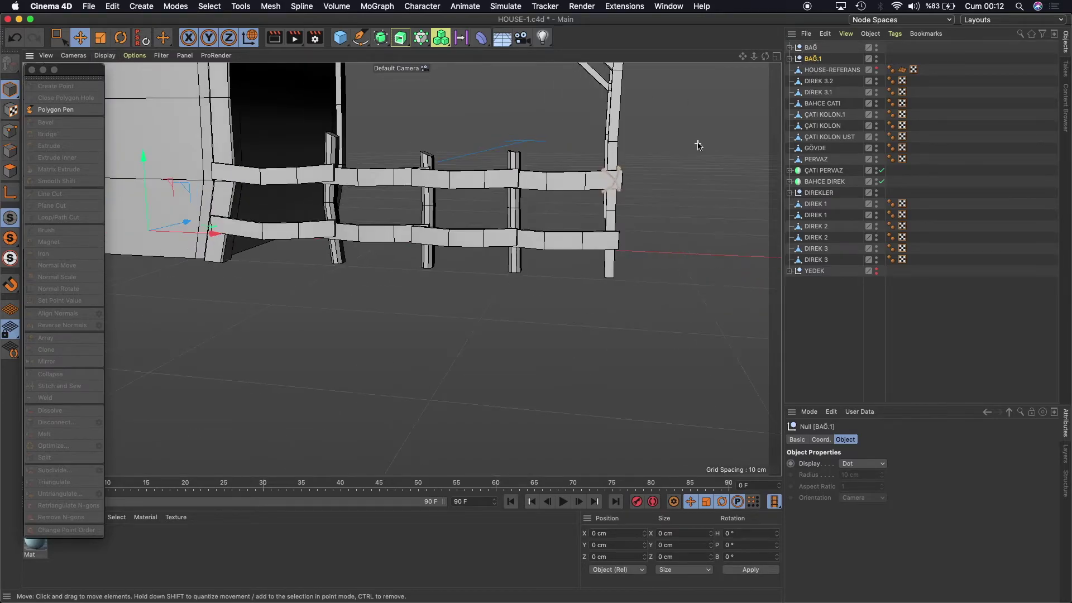
scroll(697, 146, "up", 1)
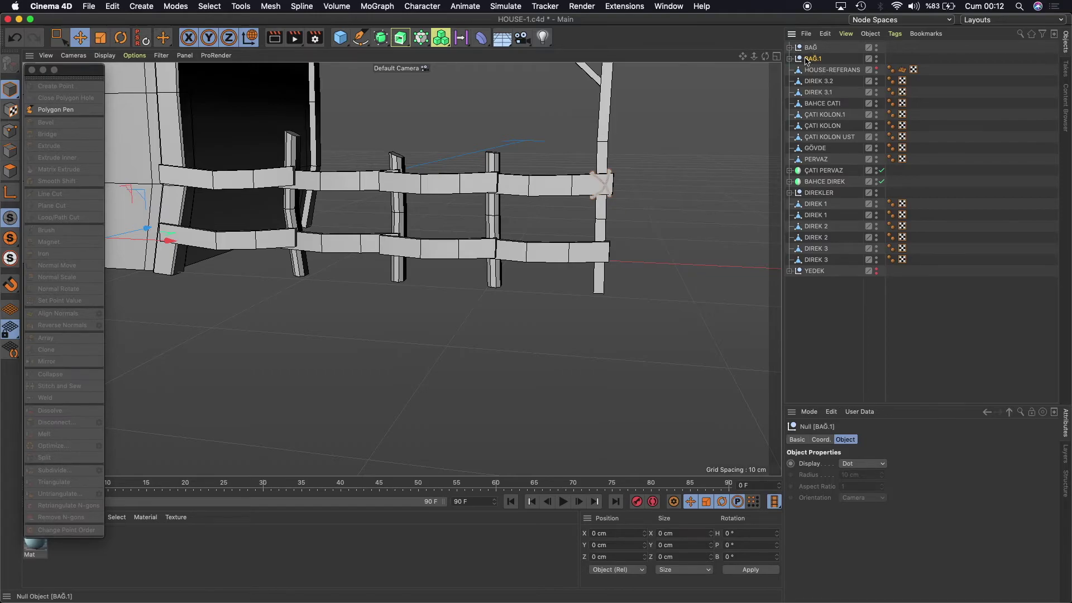
key("Delete")
Move both sweeps out of BAĞ and make BAĞ a child of Sweep.1.
left_click(789, 48)
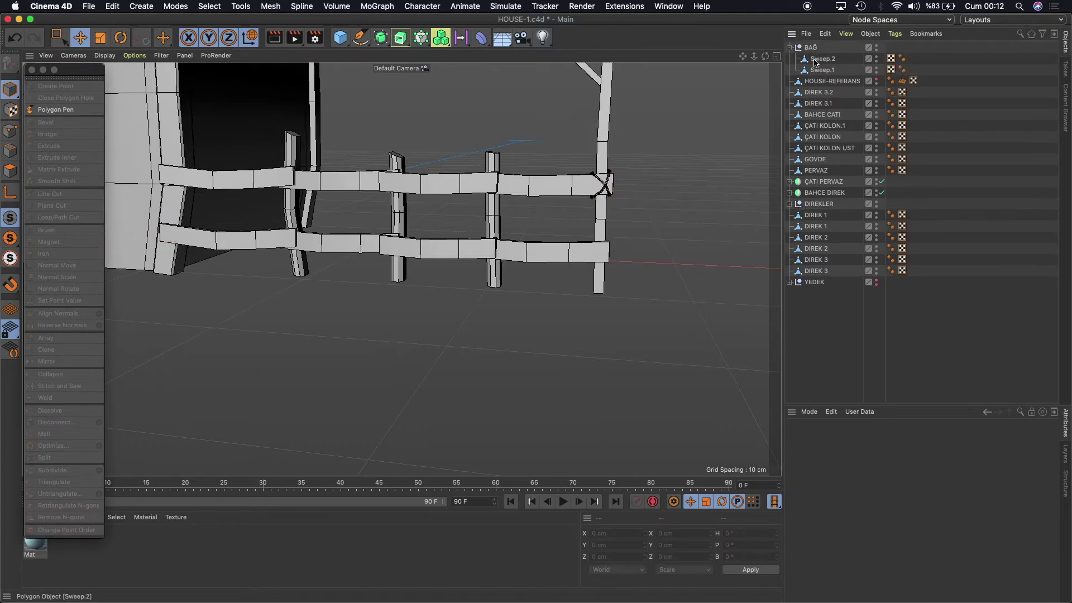
left_click(822, 58)
left_click(820, 71, "shift")
left_click_drag(820, 71, 815, 45)
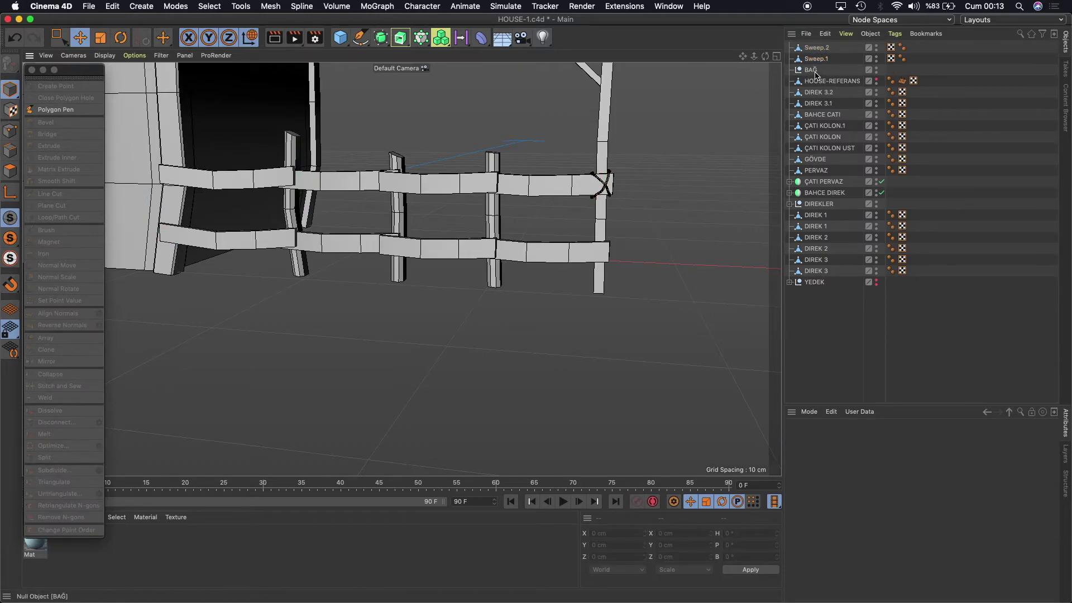
left_click(812, 70)
left_click_drag(167, 240, 347, 249)
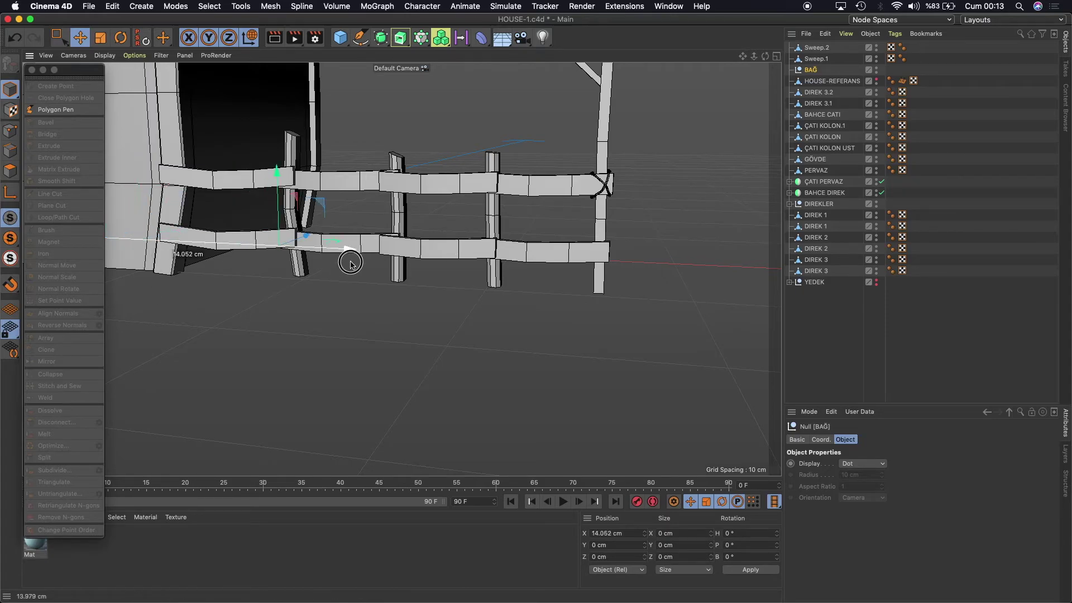
left_click_drag(810, 70, 816, 59)
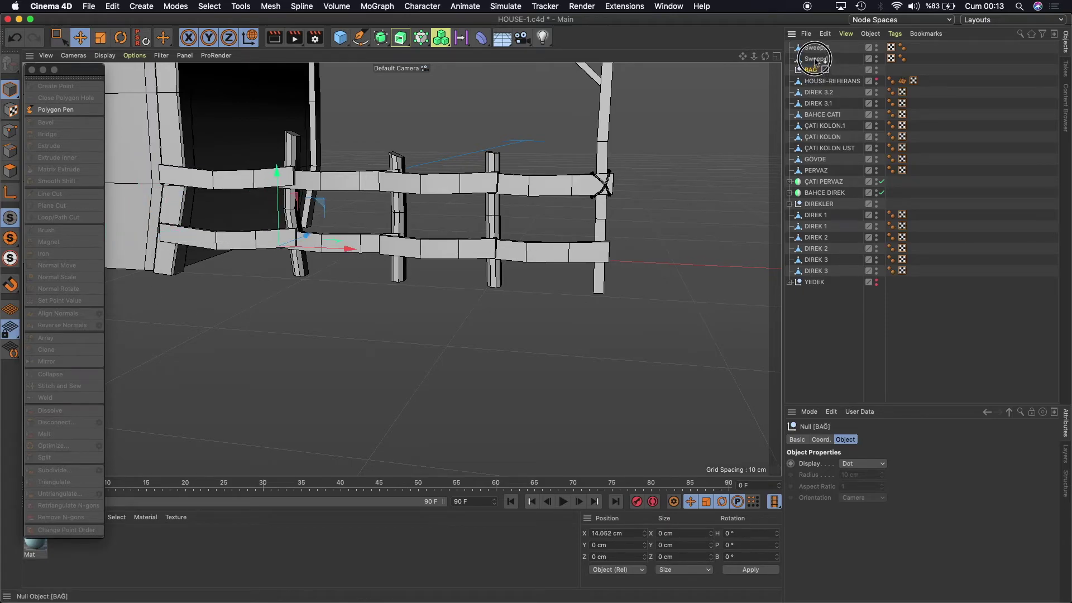
Set BAĞ's position to X 0, Y 0, Z 0.
left_click(631, 533)
type("0")
key("Tab")
type("0")
key("Tab")
type("0")
key("Return")
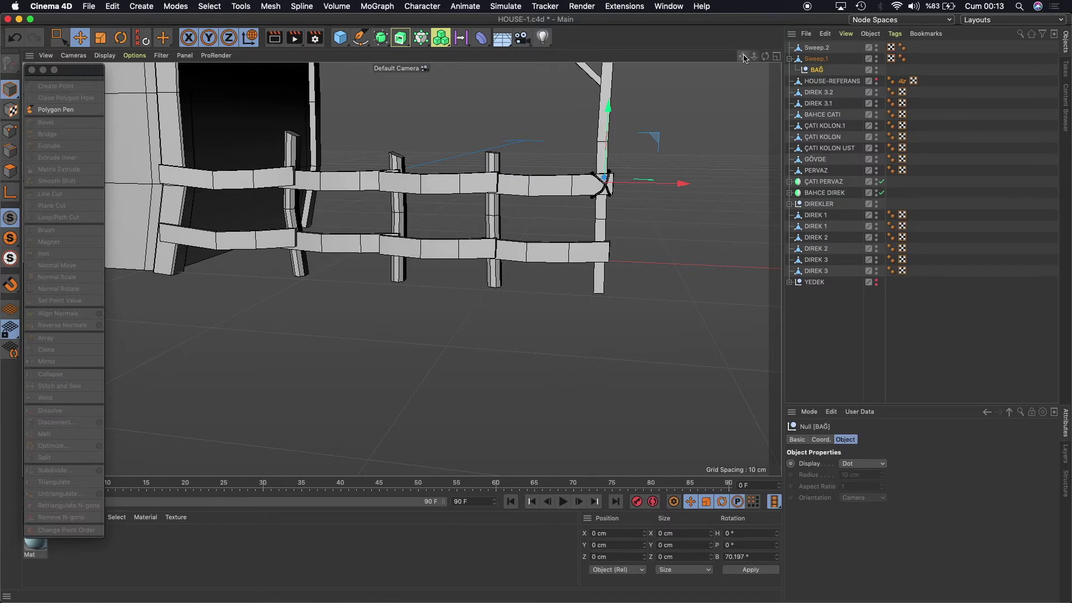
Lift BAĞ to top level and place both sweeps inside it.
left_click_drag(744, 57, 397, 268)
left_click_drag(813, 52, 816, 64)
left_click(816, 70)
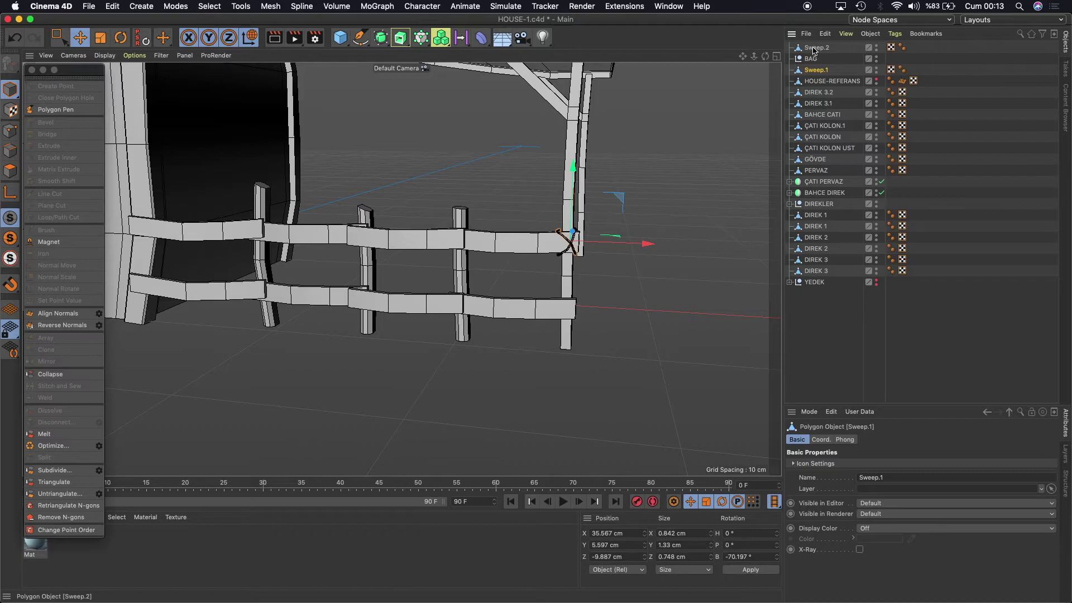
left_click_drag(814, 51, 813, 48)
left_click(790, 47)
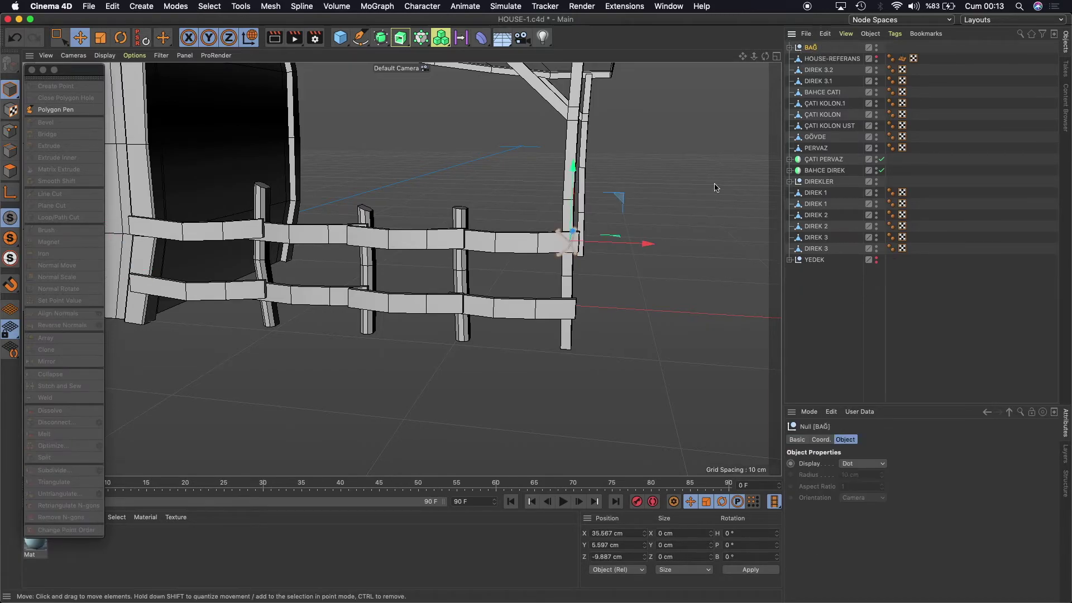
Copy and paste BAĞ as BAĞ.1 and move it down onto the lower rail.
left_click(825, 34)
left_click(839, 90)
left_click(825, 34)
left_click(839, 101)
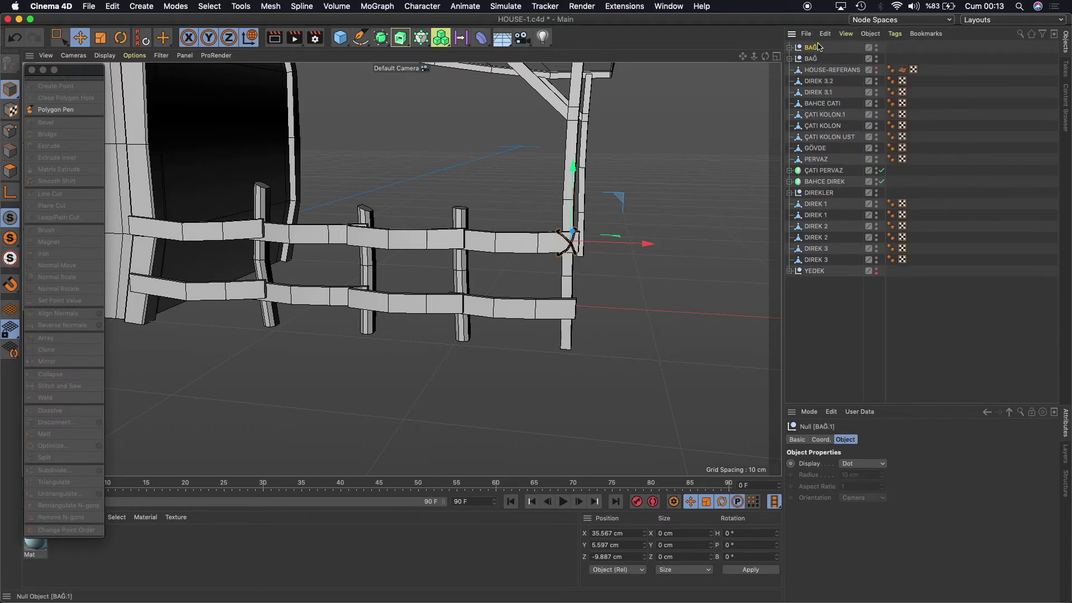
left_click_drag(573, 168, 569, 234)
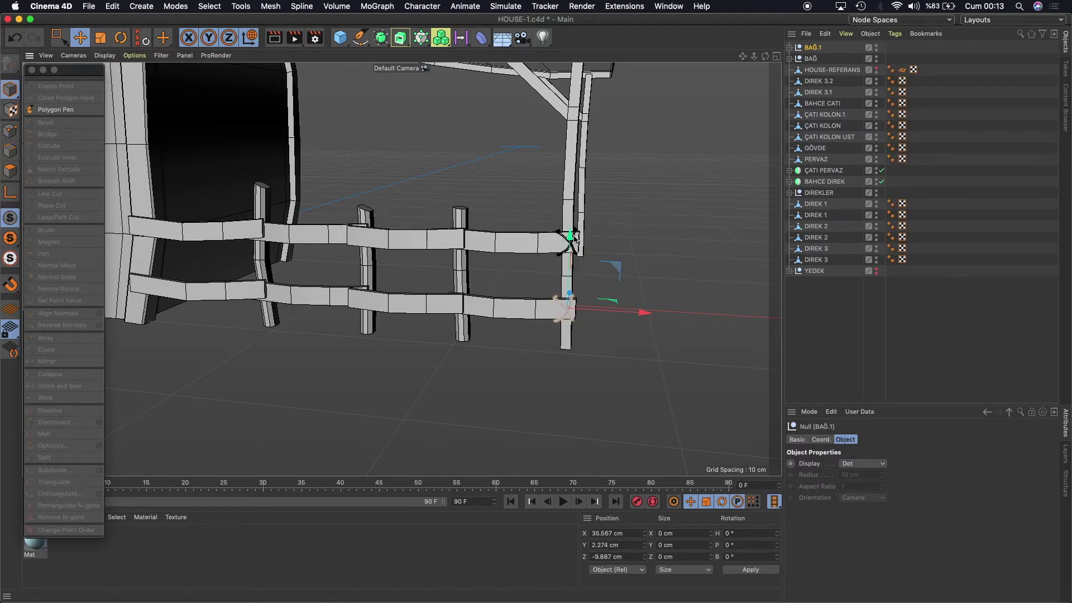
left_click(810, 58)
left_click(812, 48, "shift")
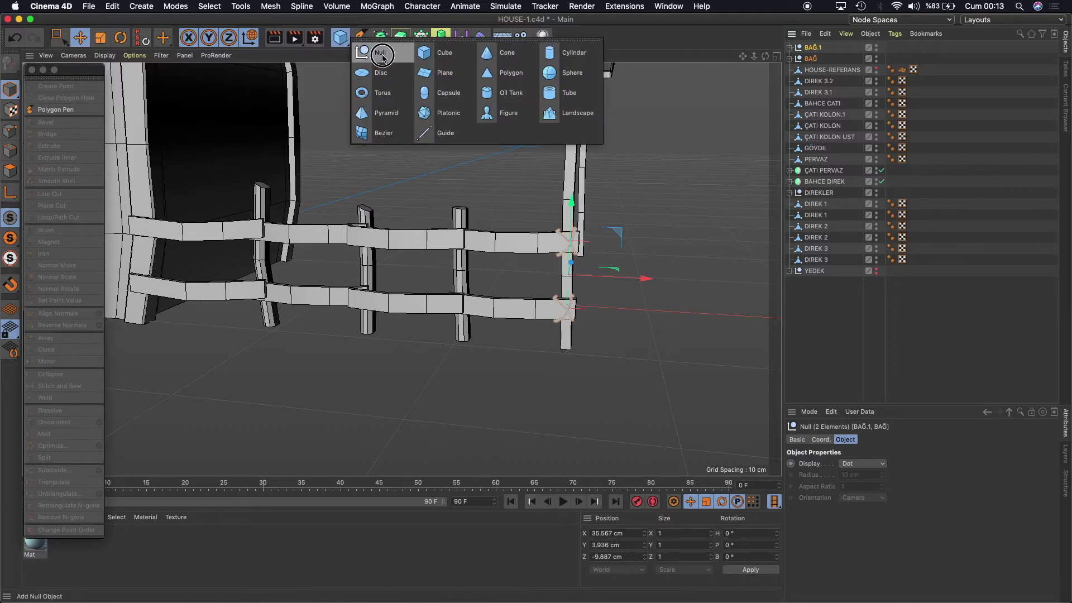
Create a new null named BAĞ and nest the two existing BAĞ nulls under it.
left_click_drag(341, 38, 375, 50)
double_click(811, 48)
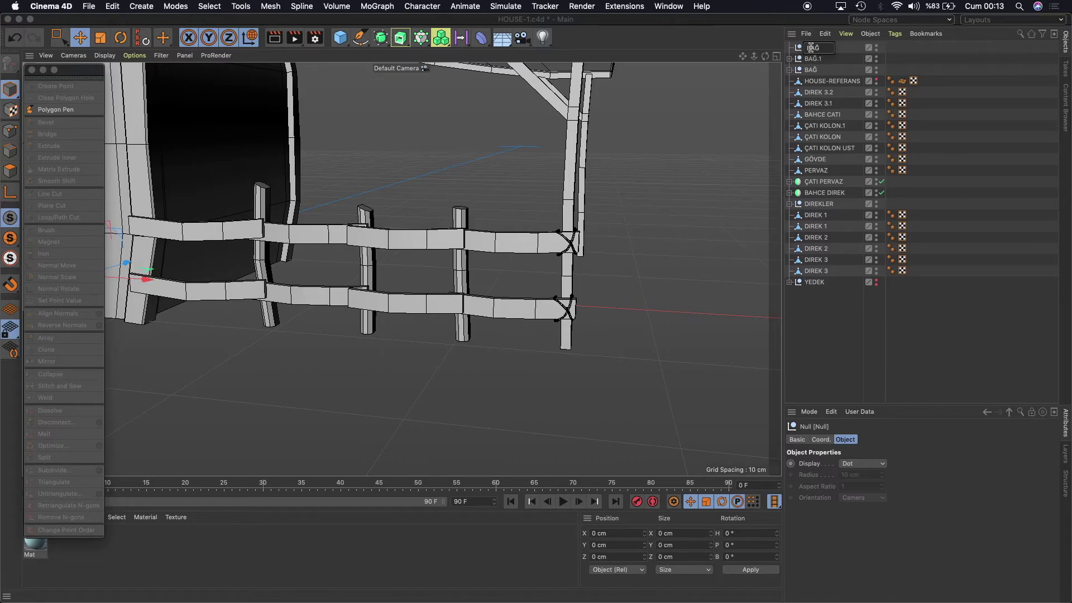
key("Return")
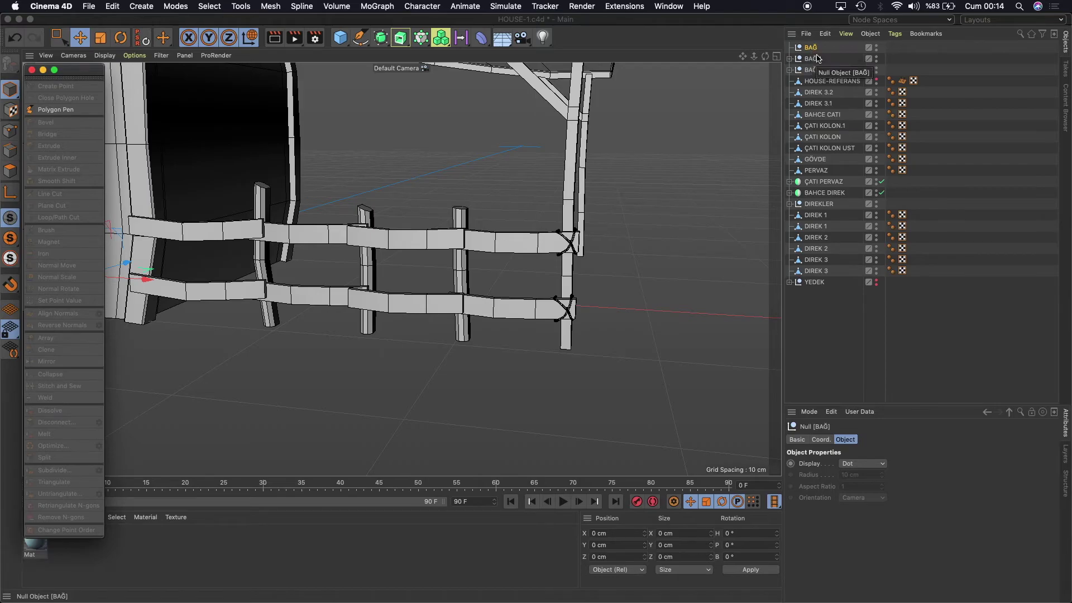
left_click(812, 55)
left_click_drag(813, 56, 812, 48)
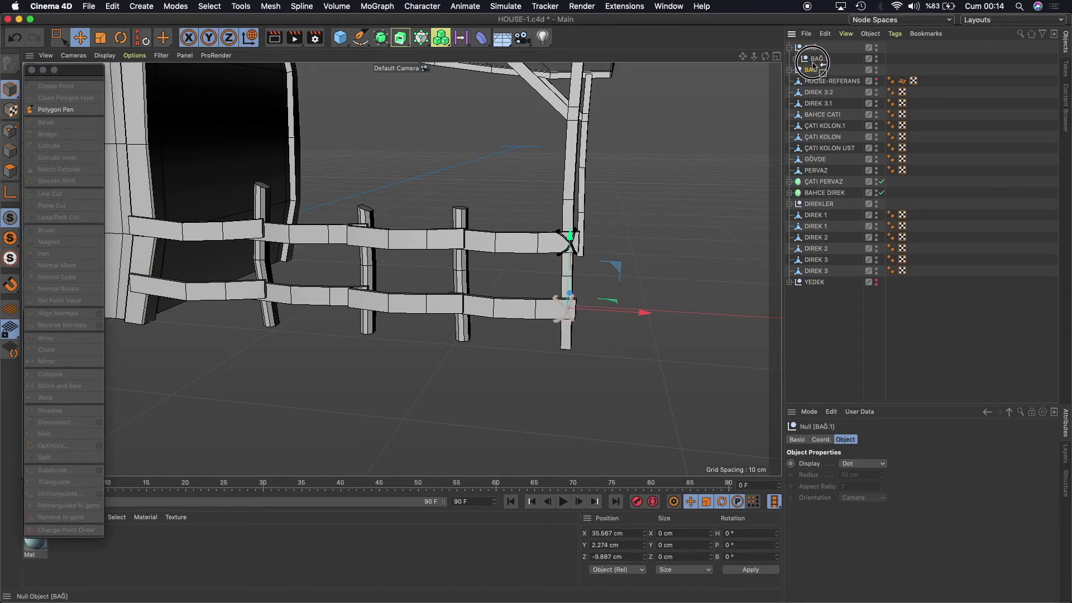
left_click_drag(811, 71, 798, 50)
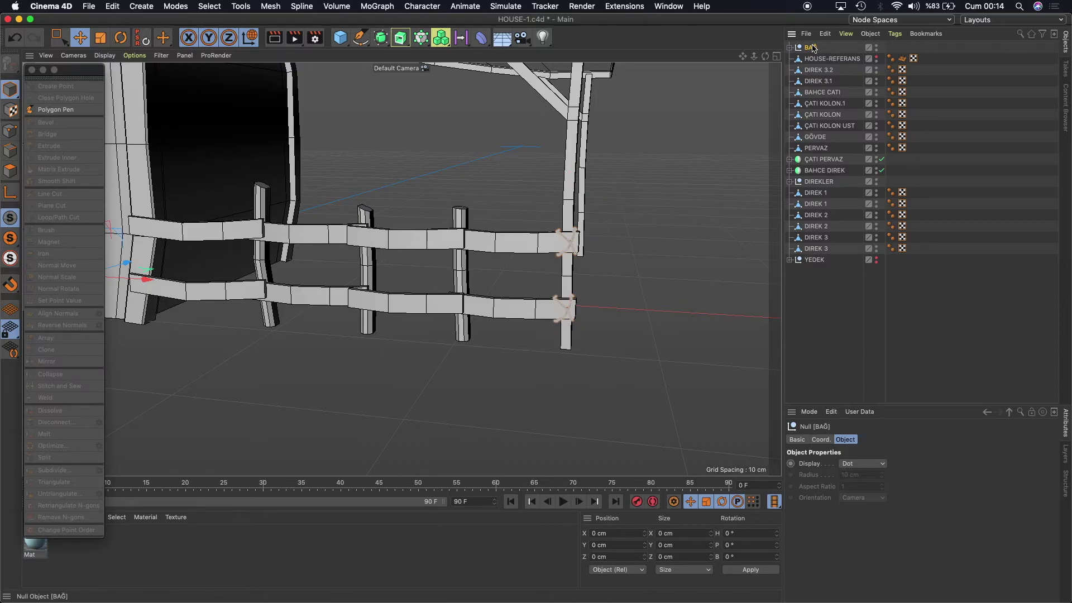
Copy and paste the BAĞ group, then delete the pasted BAĞ.1 and undo the deletion.
left_click(826, 34)
left_click(838, 89)
left_click(825, 34)
left_click(847, 103)
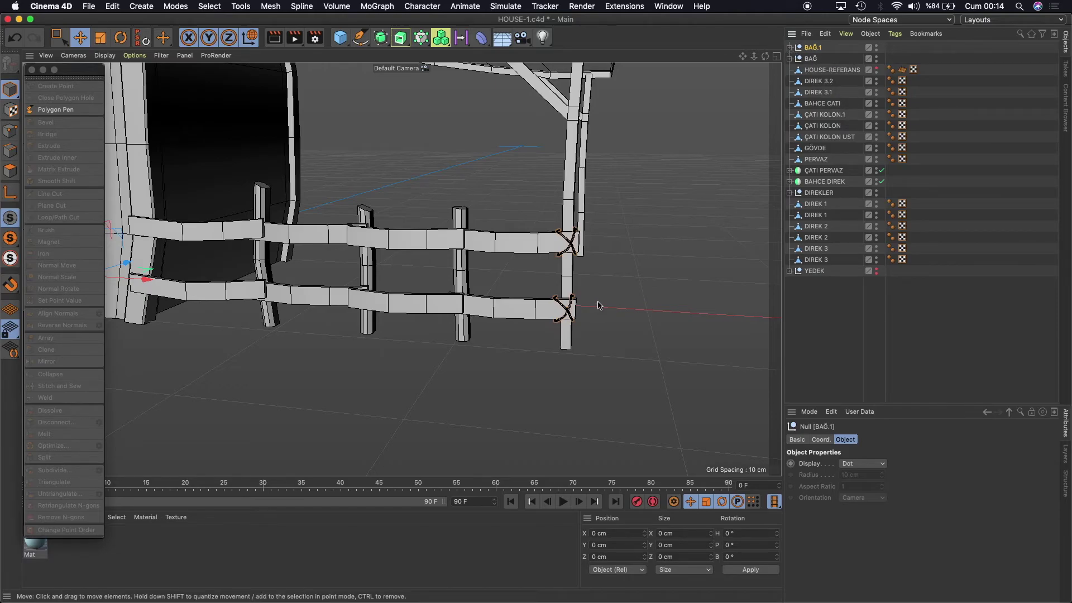
left_click(815, 49)
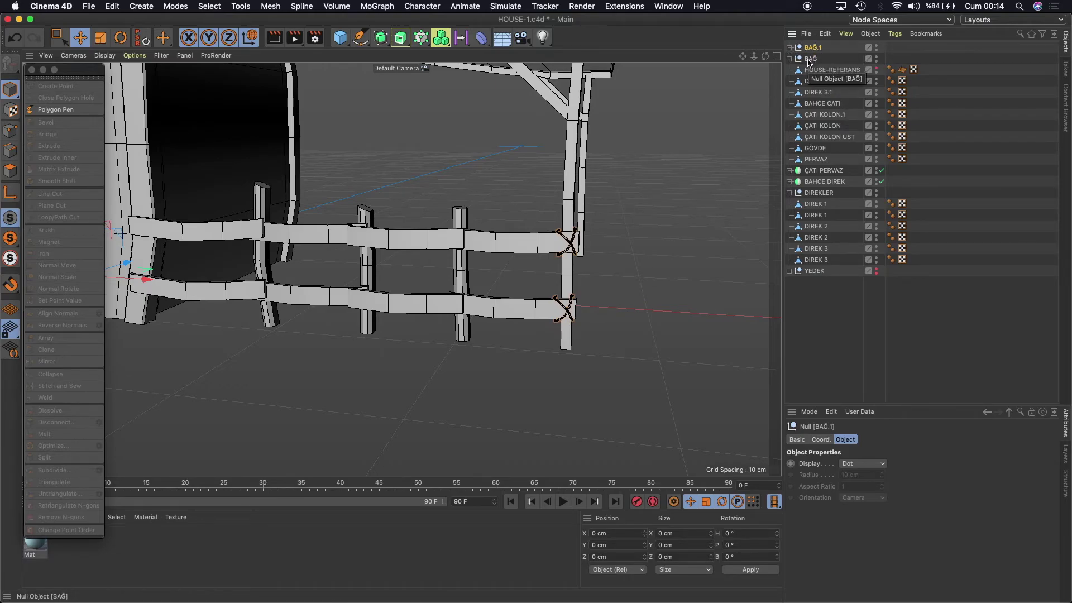
left_click(790, 47)
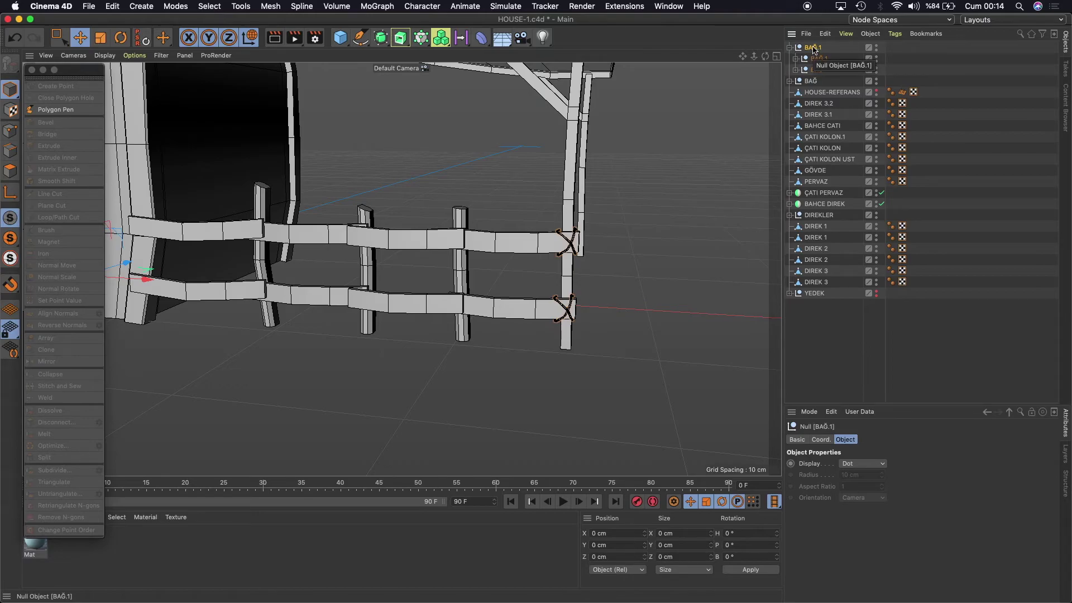
key("Delete")
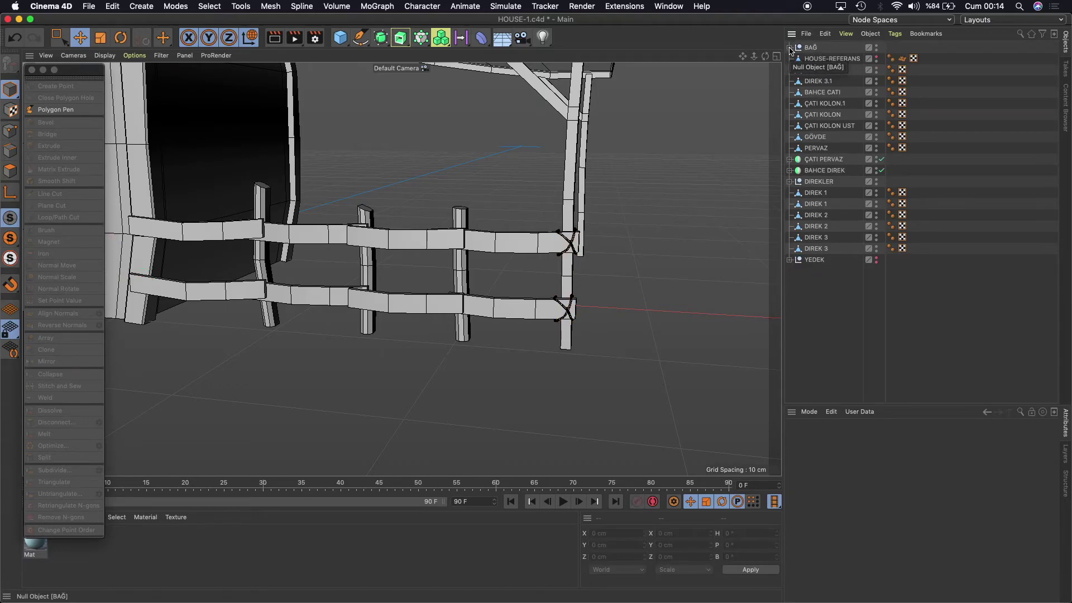
key("ctrl+z")
Move the child BAĞ nulls back to top level and nest the empty BAĞ under Sweep.1.
left_click(818, 60)
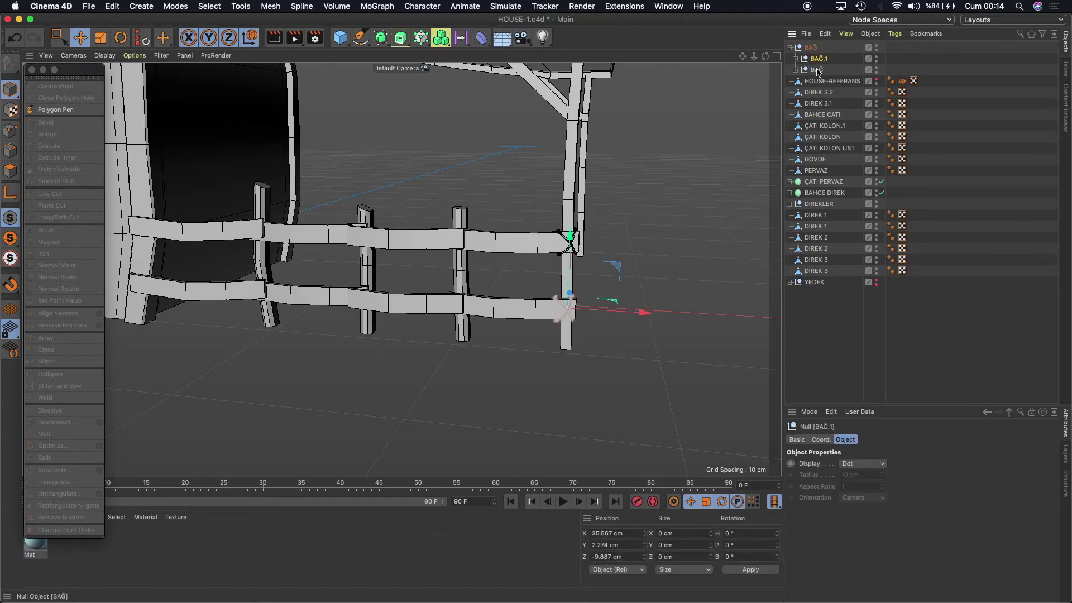
left_click(817, 70, "shift")
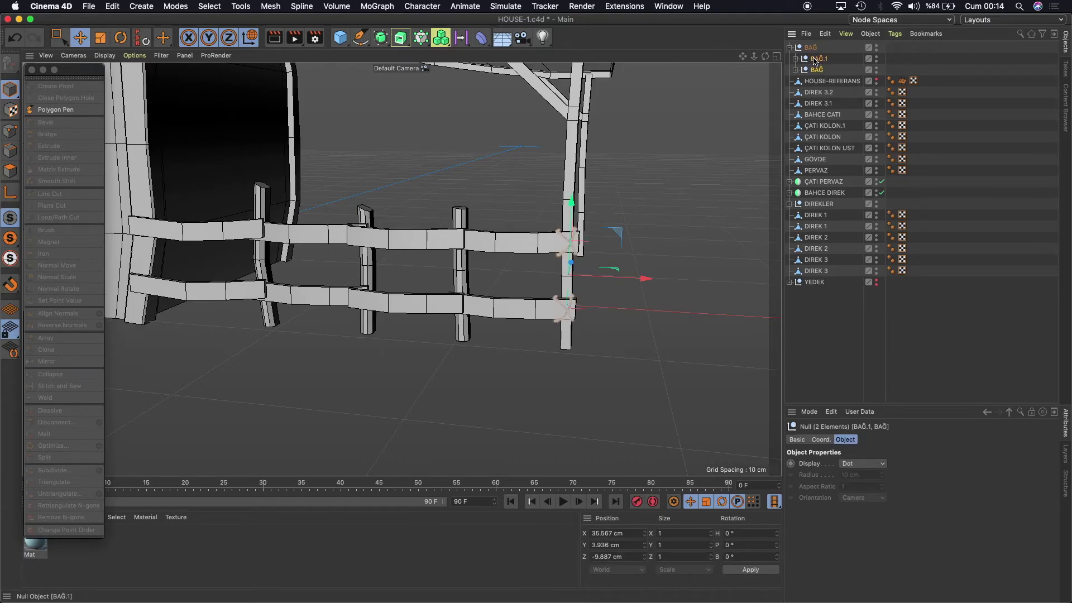
left_click_drag(813, 47, 814, 46)
left_click(852, 53)
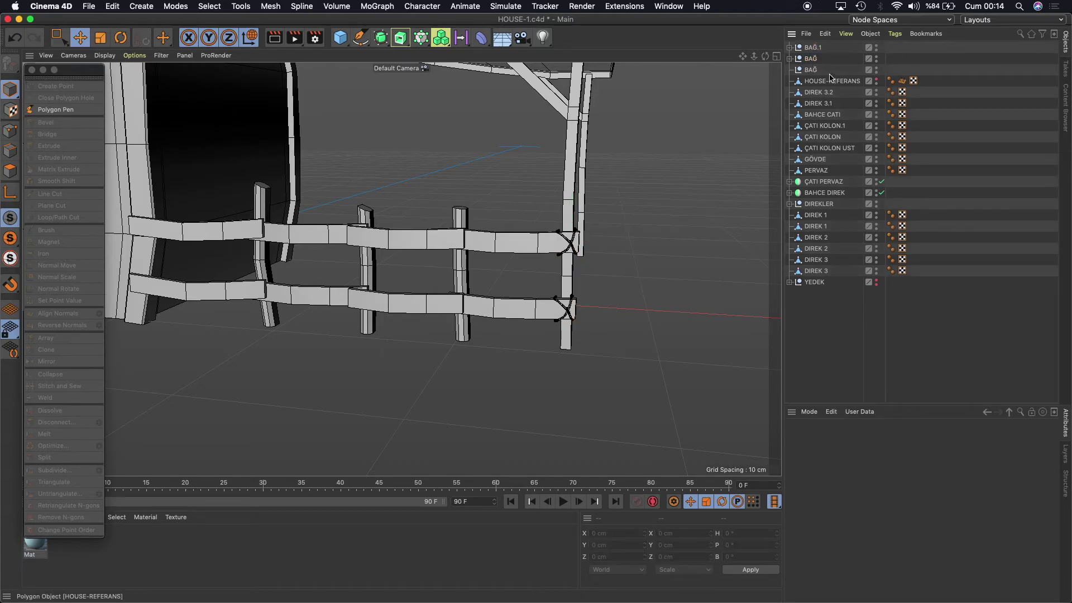
left_click(812, 71)
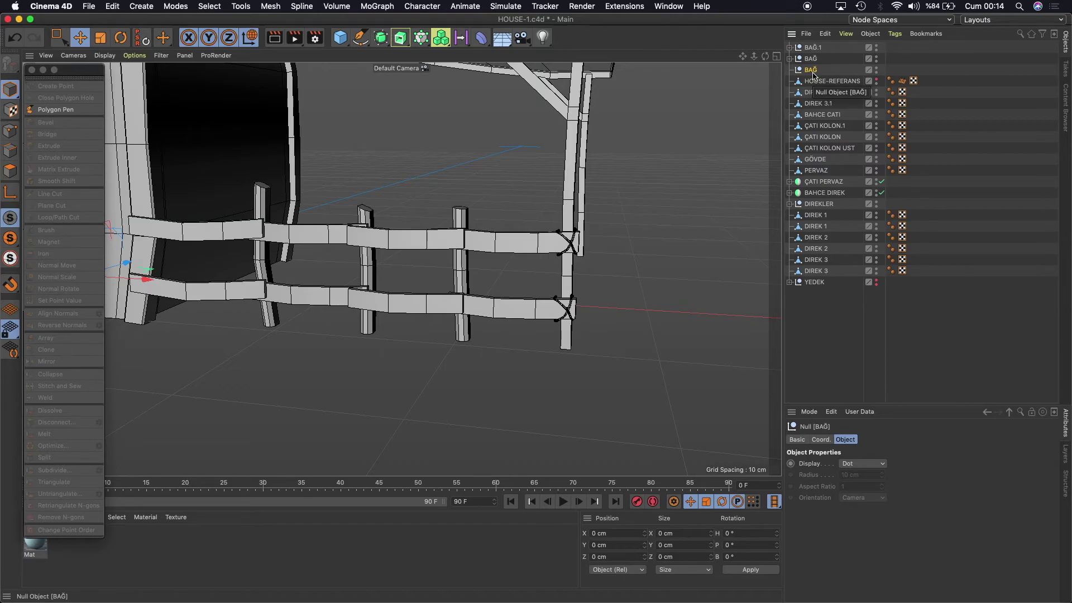
left_click(789, 59)
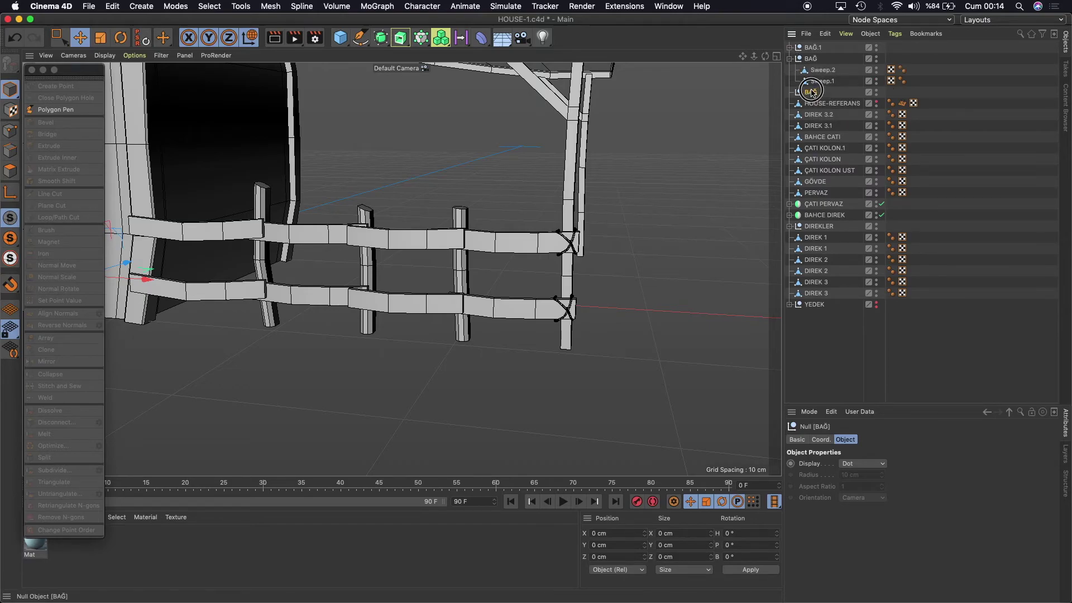
left_click_drag(811, 92, 821, 82)
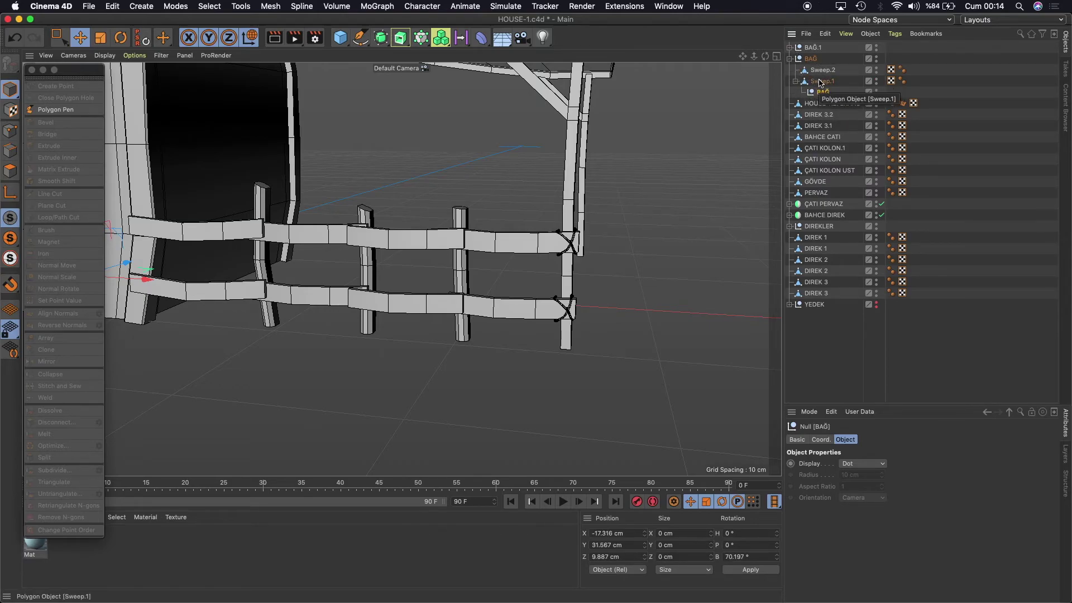
Set the BAĞ null's Y and Z position to 0.
left_click(823, 82)
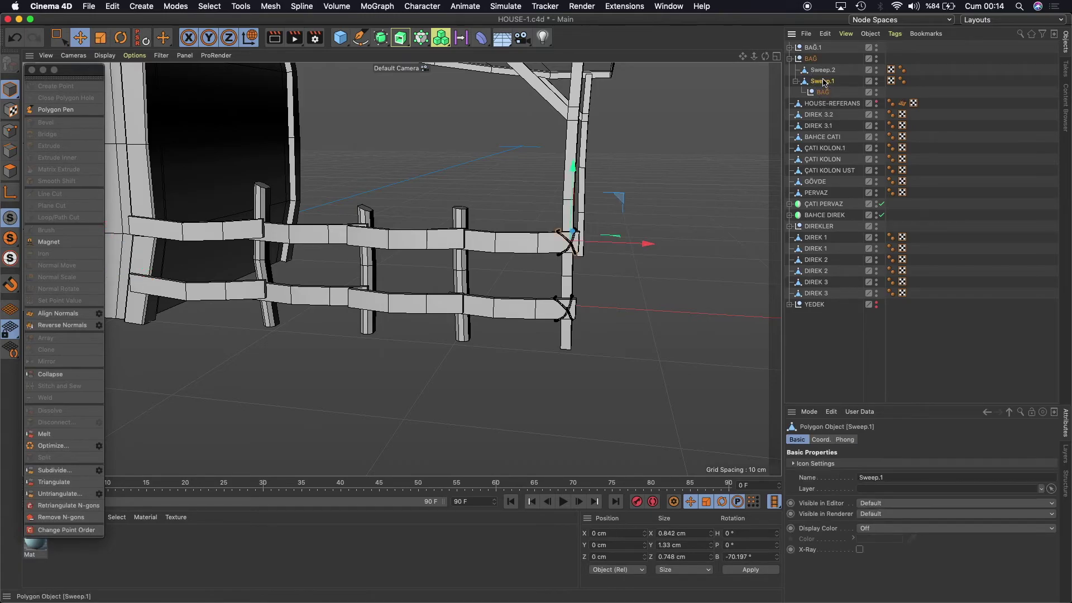
left_click(823, 93)
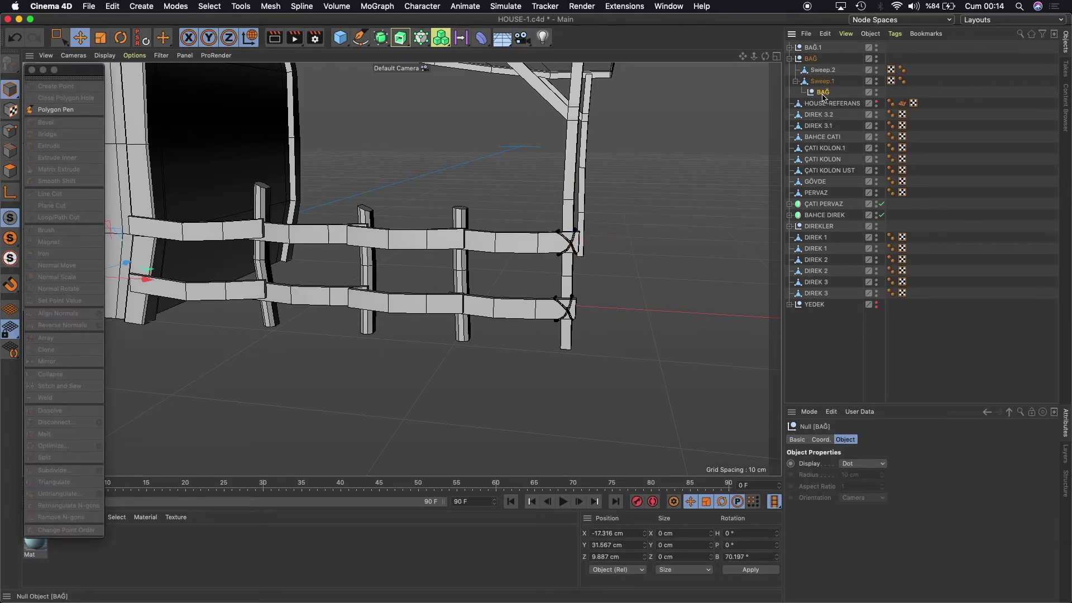
left_click(634, 535)
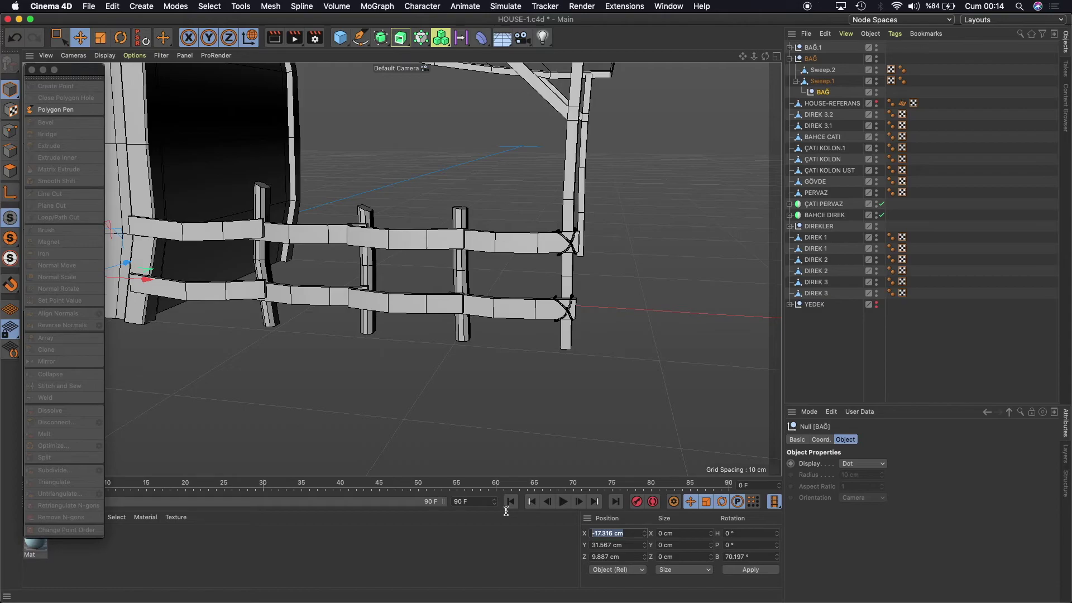
type("0")
left_click(611, 545)
type("0")
key("Return")
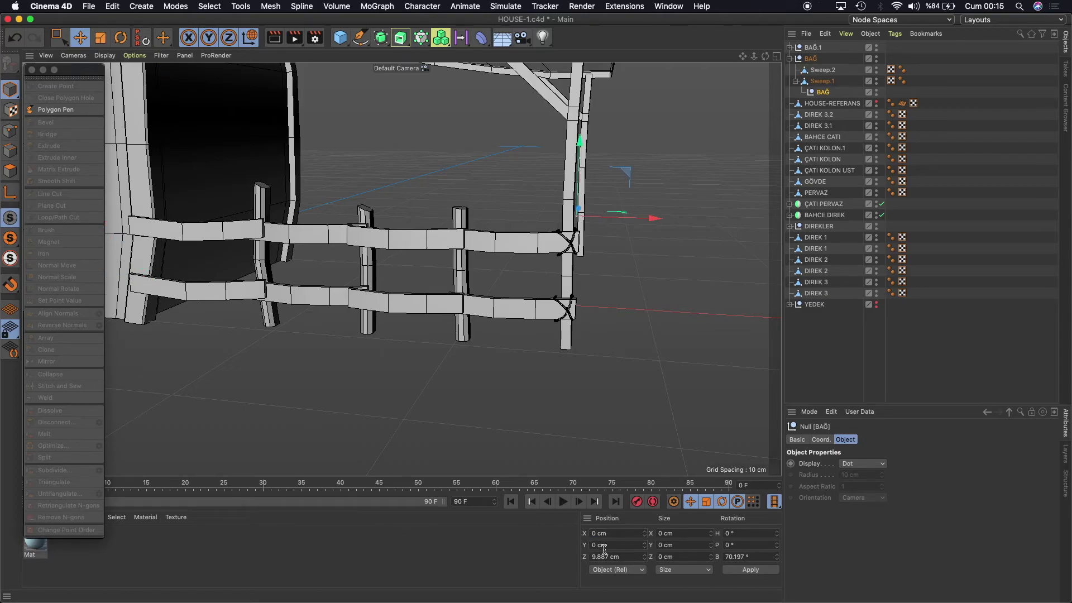
type("0")
key("Return")
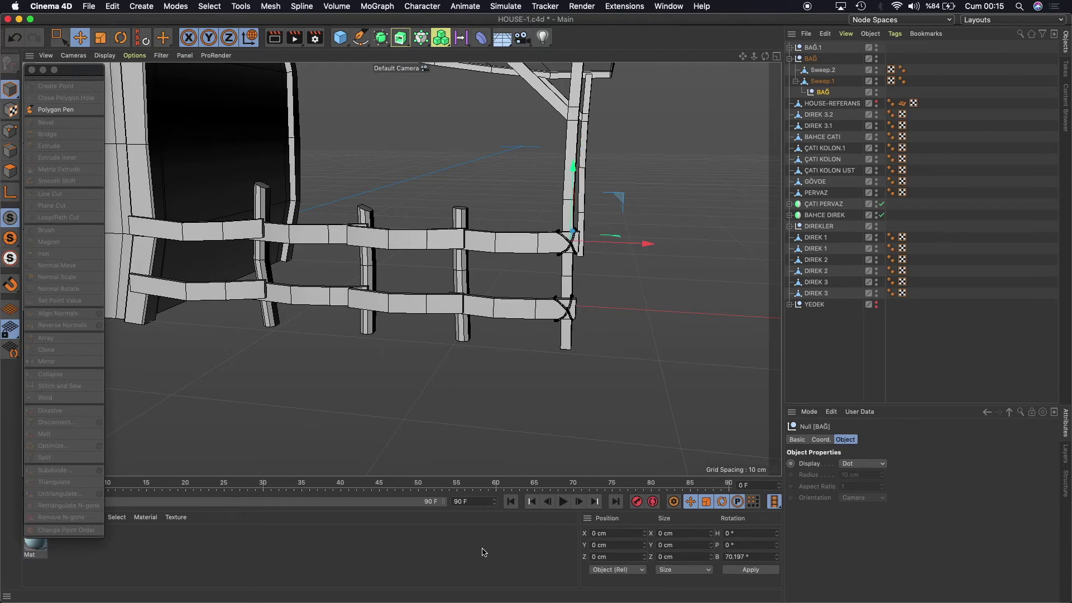
Move BAĞ back to top level and group BAĞ.1 and BAĞ under the top BAĞ null.
left_click(804, 46)
left_click_drag(804, 46, 805, 48)
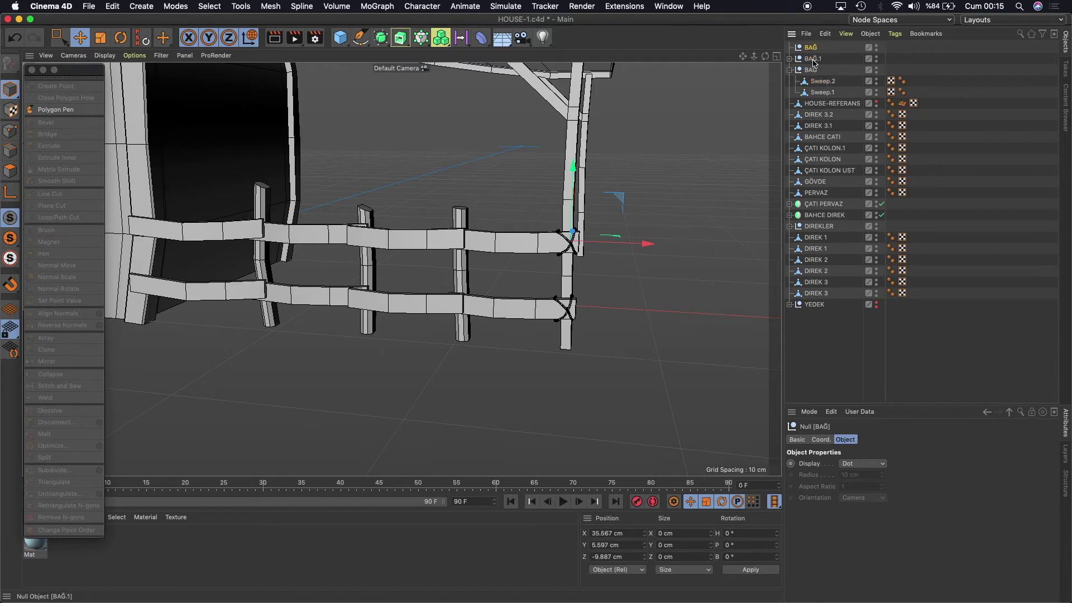
left_click(789, 70)
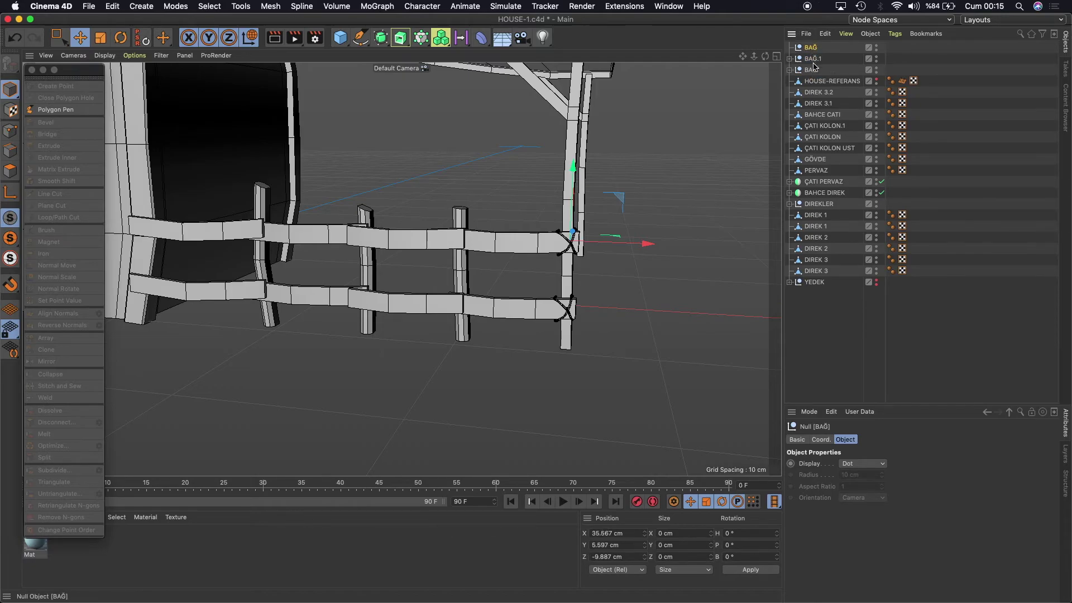
left_click(812, 59)
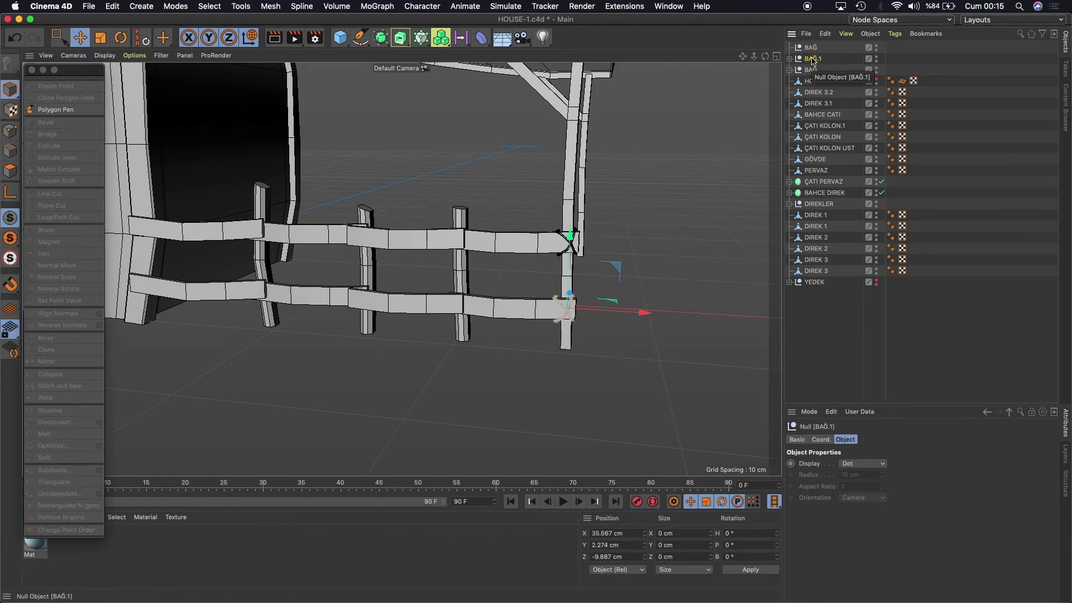
left_click(810, 69, "shift")
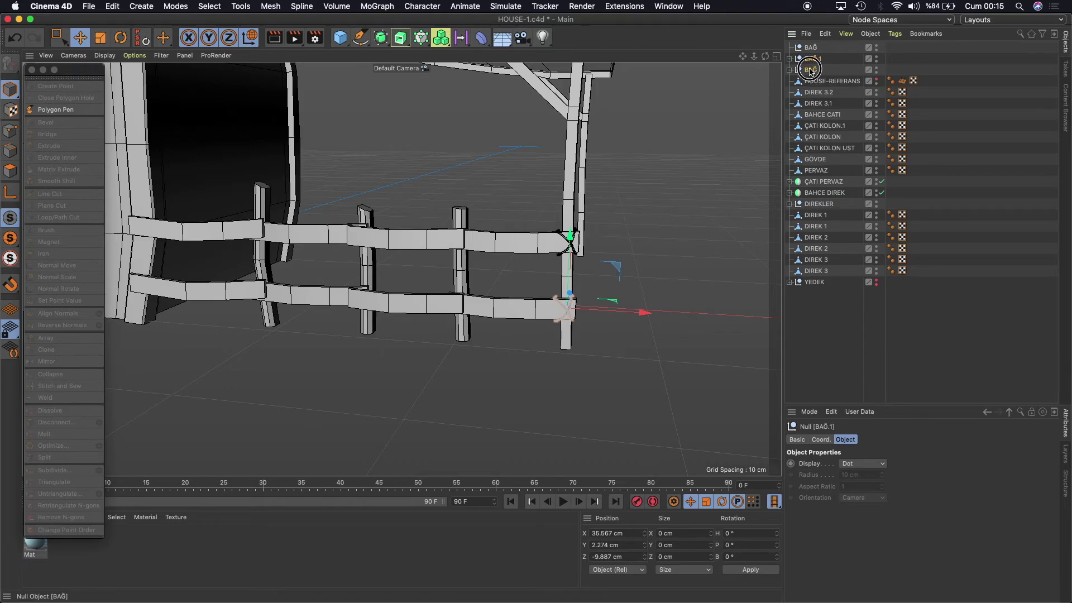
left_click_drag(811, 70, 811, 49)
left_click(811, 48)
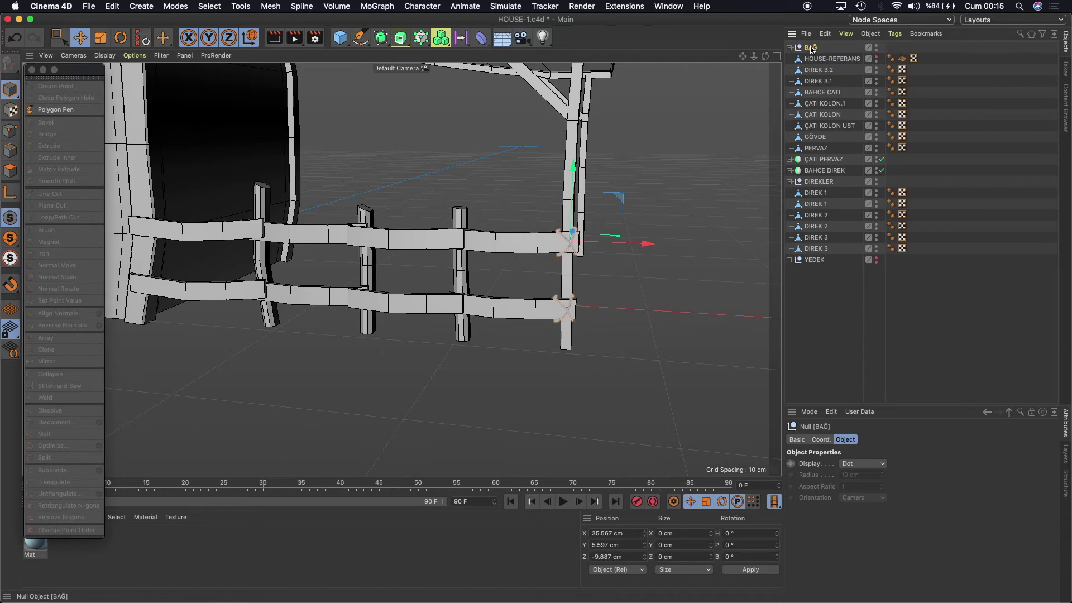
Duplicate the BAĞ group as BAĞ.1 and slide it left toward the next post.
left_click(825, 33)
left_click(840, 90)
left_click(825, 33)
left_click(849, 100)
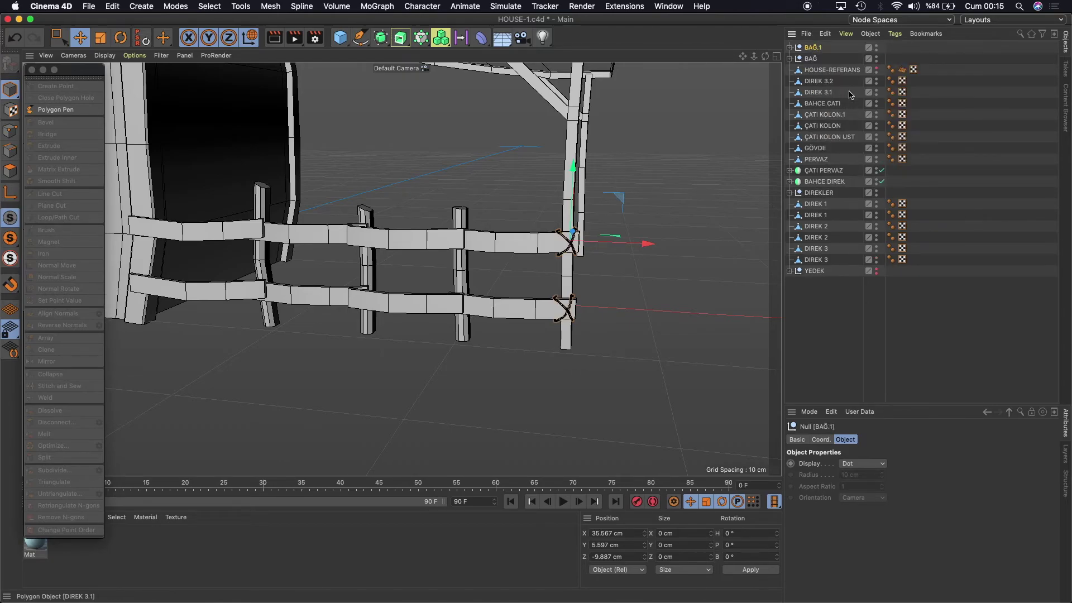
left_click_drag(646, 244, 474, 234)
Enlarge BAĞ.1 slightly and nudge it to X 30.295 cm on the inner post.
scroll(472, 234, "up", 2)
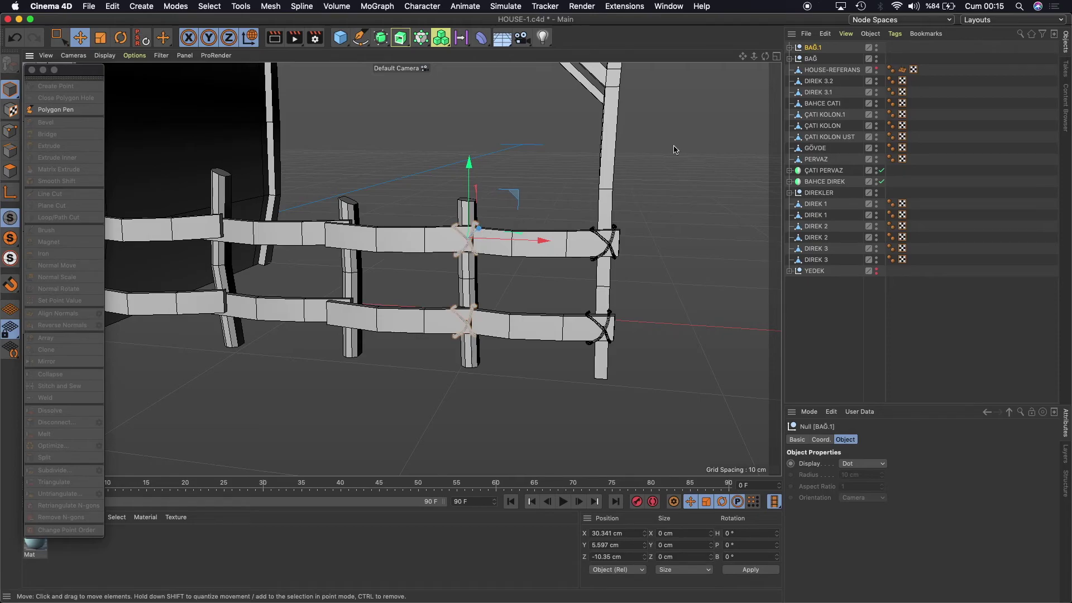
left_click_drag(763, 62, 401, 266)
mouse_move(765, 56)
left_mouse_down()
mouse_move(461, 259)
mouse_move(468, 249)
left_mouse_up()
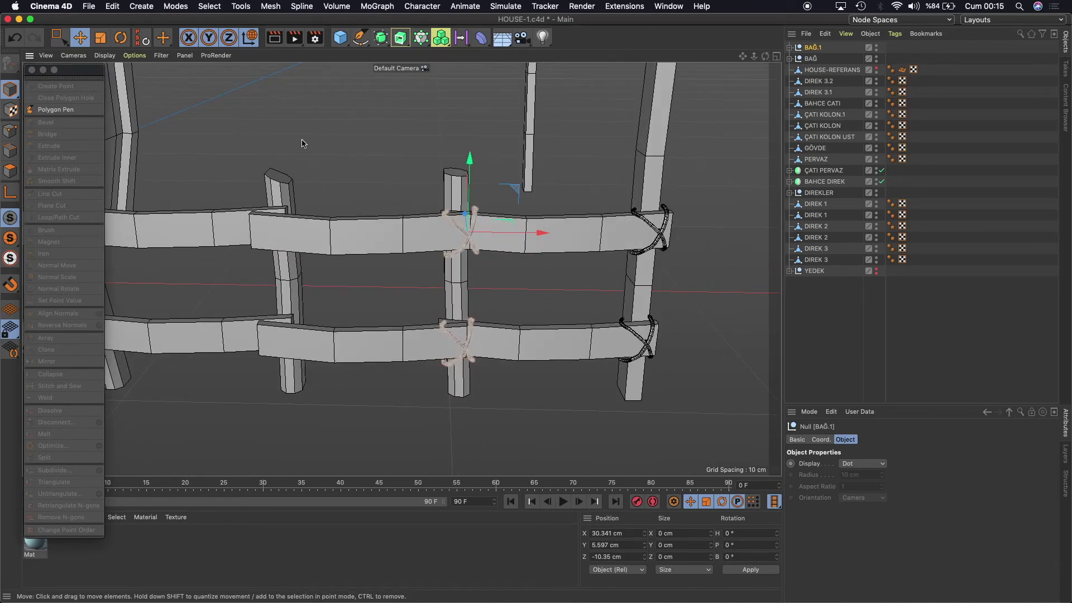
key("t")
left_click_drag(545, 233, 549, 235)
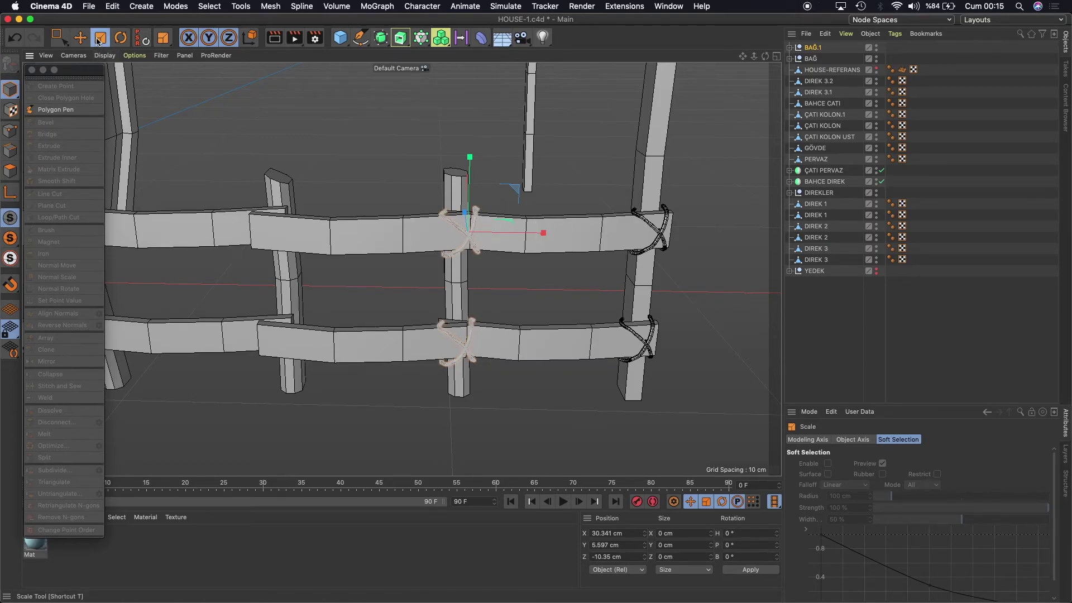
left_click(80, 37)
left_click_drag(543, 234, 541, 236)
mouse_move(765, 56)
left_mouse_down()
mouse_move(735, 62)
mouse_move(401, 268)
left_mouse_up()
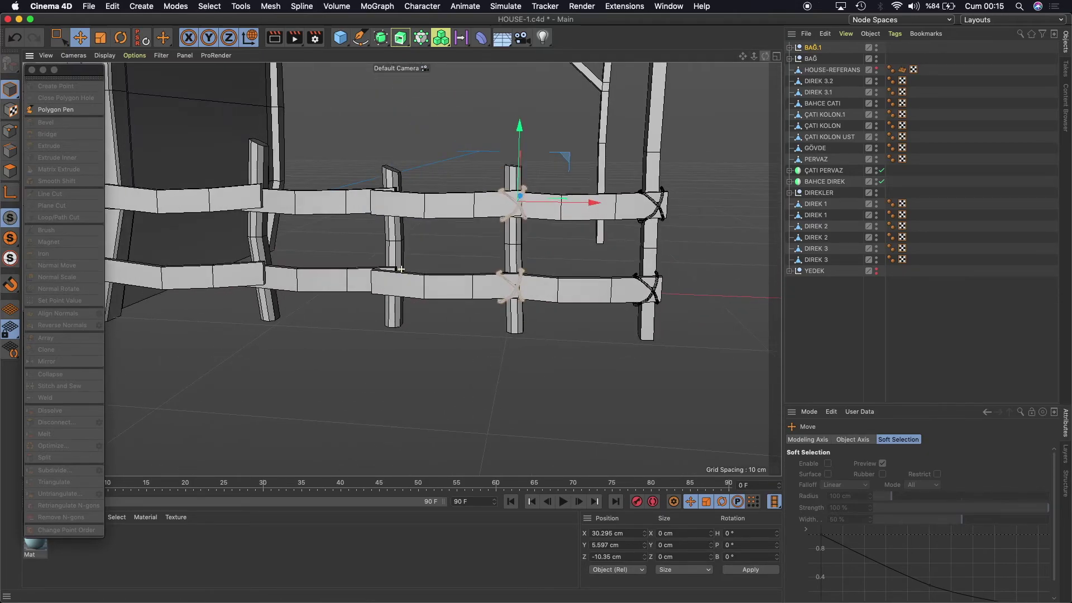
left_click(826, 34)
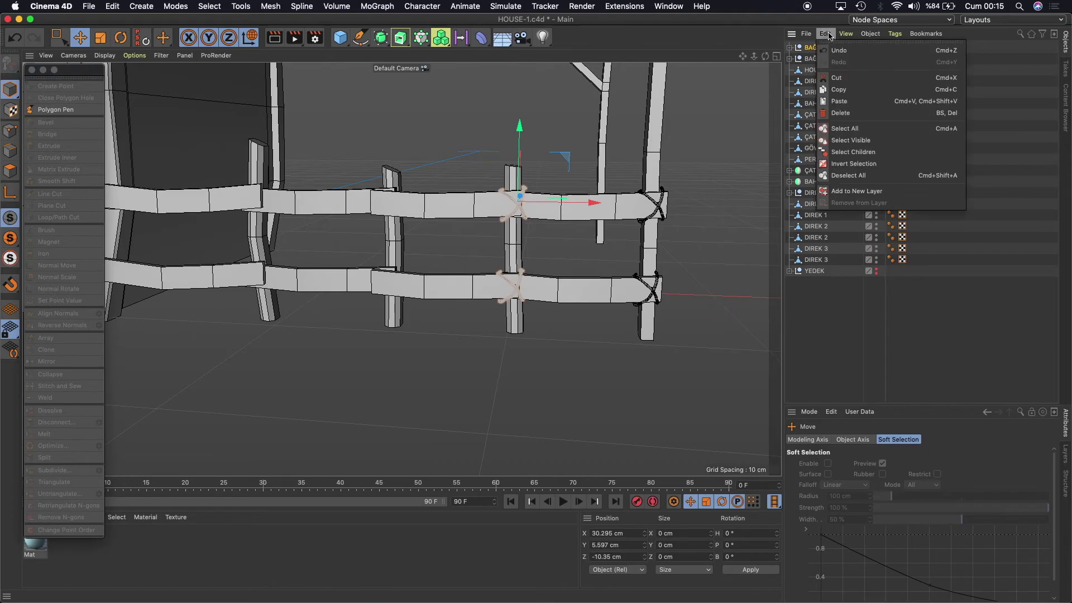
Duplicate BAĞ.1 as BAĞ.2 and drag it left onto the next post.
left_click(843, 94)
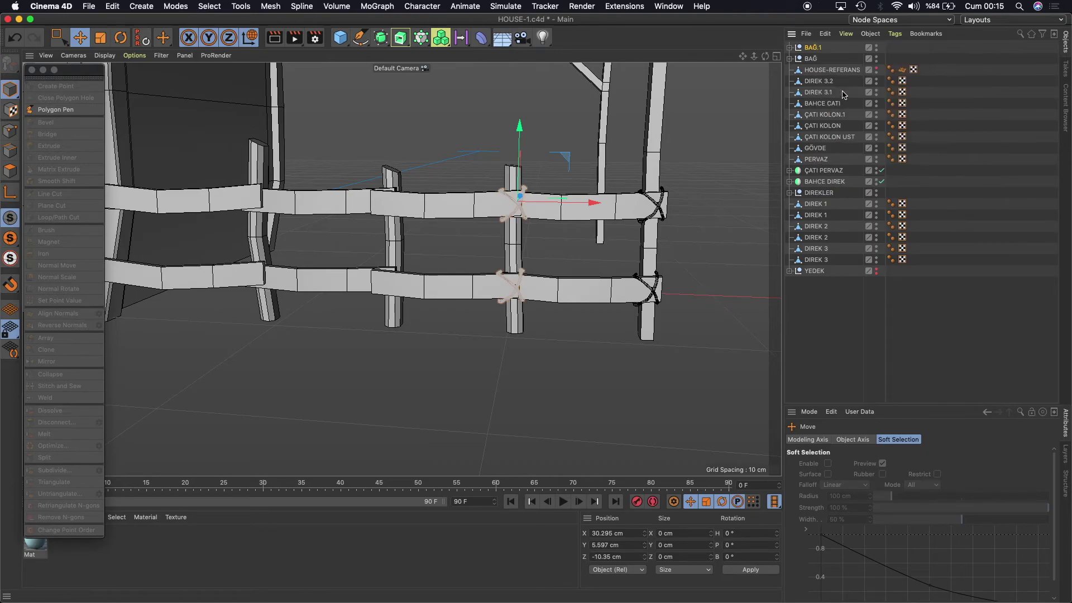
left_click(825, 34)
left_click(840, 101)
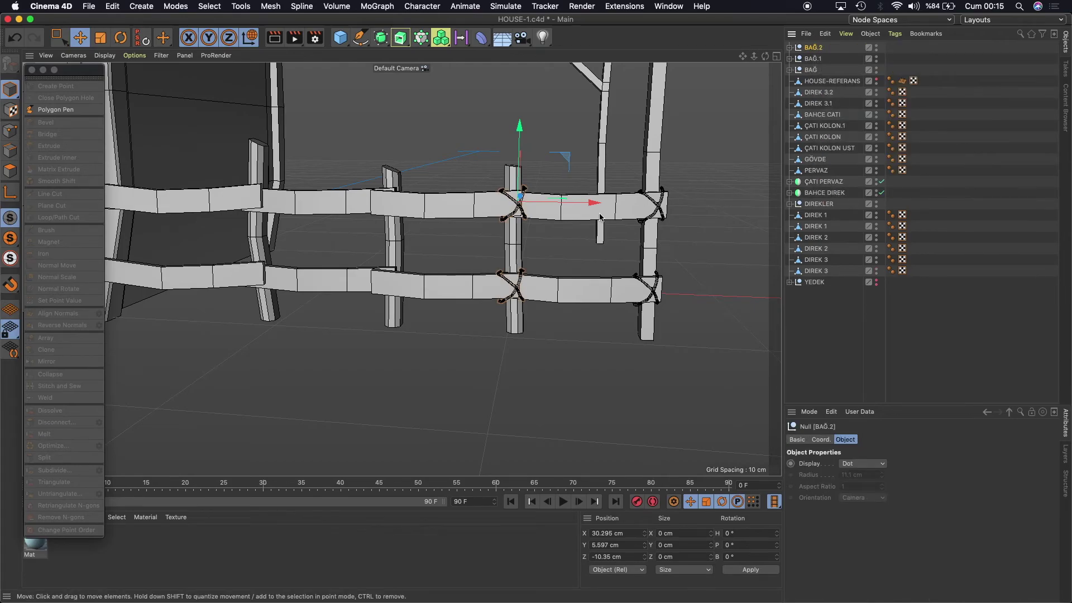
left_click_drag(580, 208, 466, 205)
scroll(373, 225, "up", 2)
scroll(373, 224, "up", 2)
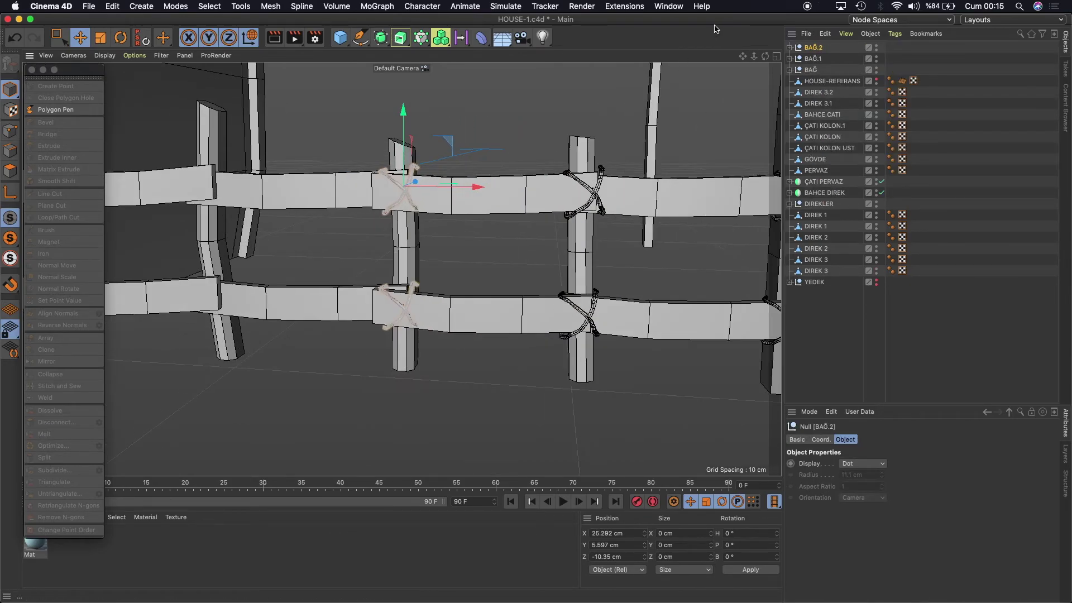
left_click_drag(768, 55, 398, 263)
Fine-tune BAĞ.2's Z, X and Y position, placing it at X 24.974 cm.
left_click_drag(386, 180, 385, 179)
left_click_drag(479, 180, 658, 87)
left_click_drag(460, 151, 455, 201, "alt")
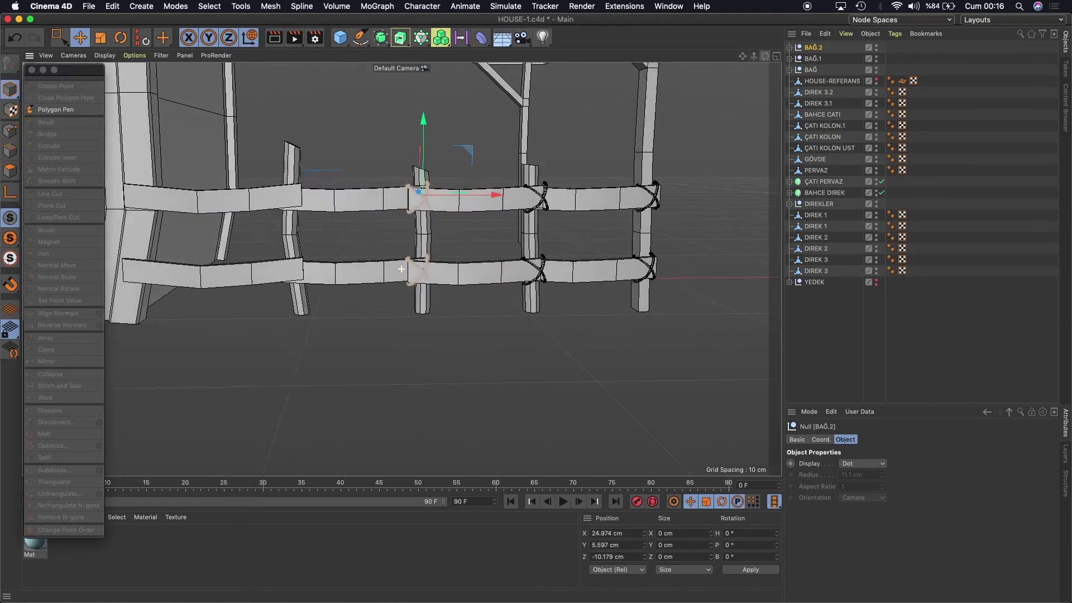
scroll(455, 201, "up", 2)
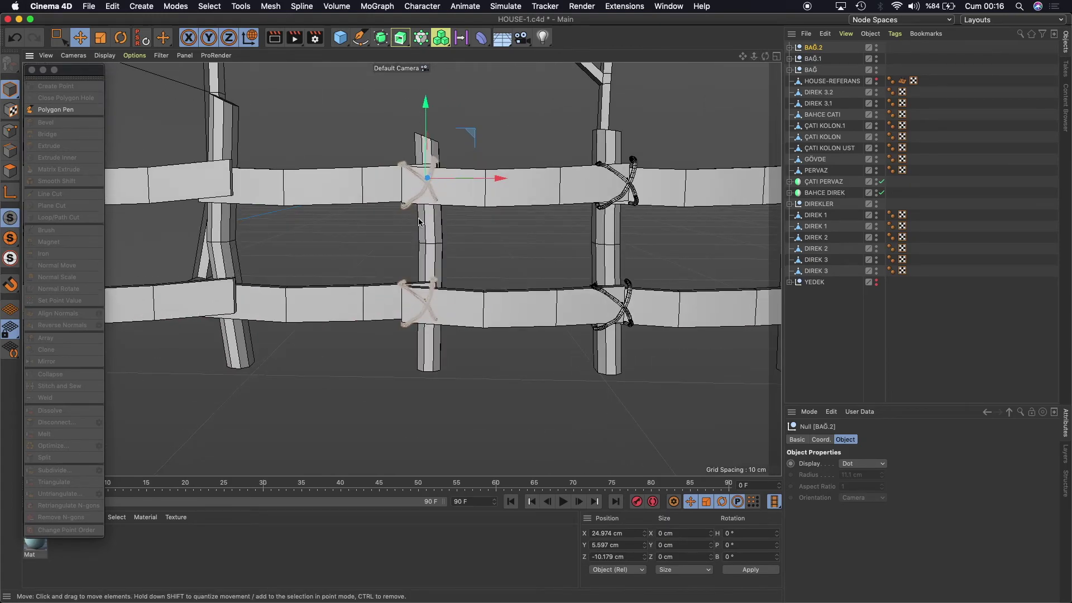
scroll(427, 218, "up", 2)
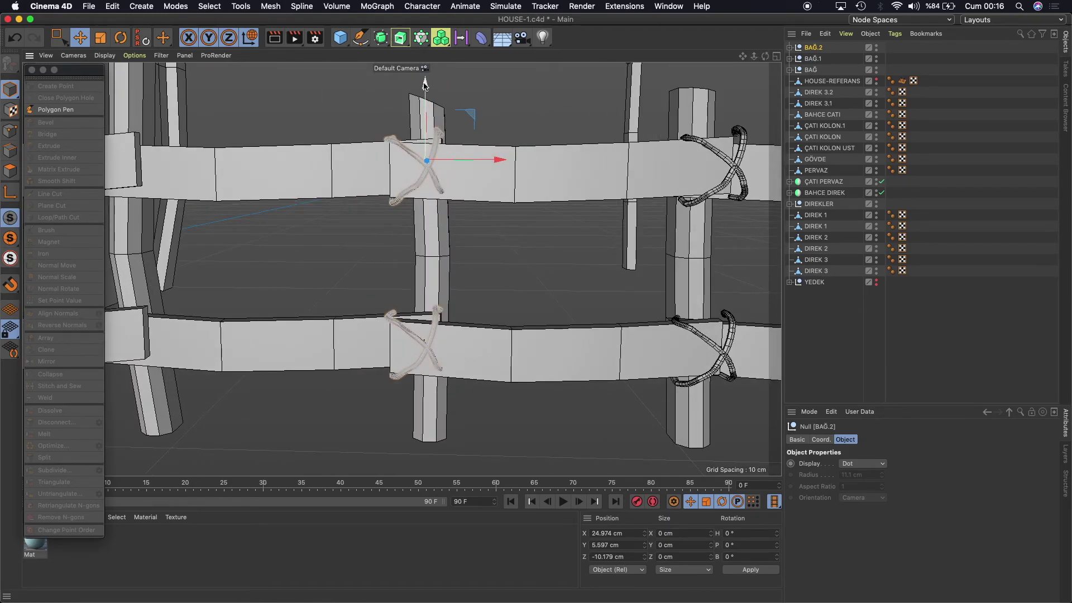
left_click_drag(425, 83, 425, 86)
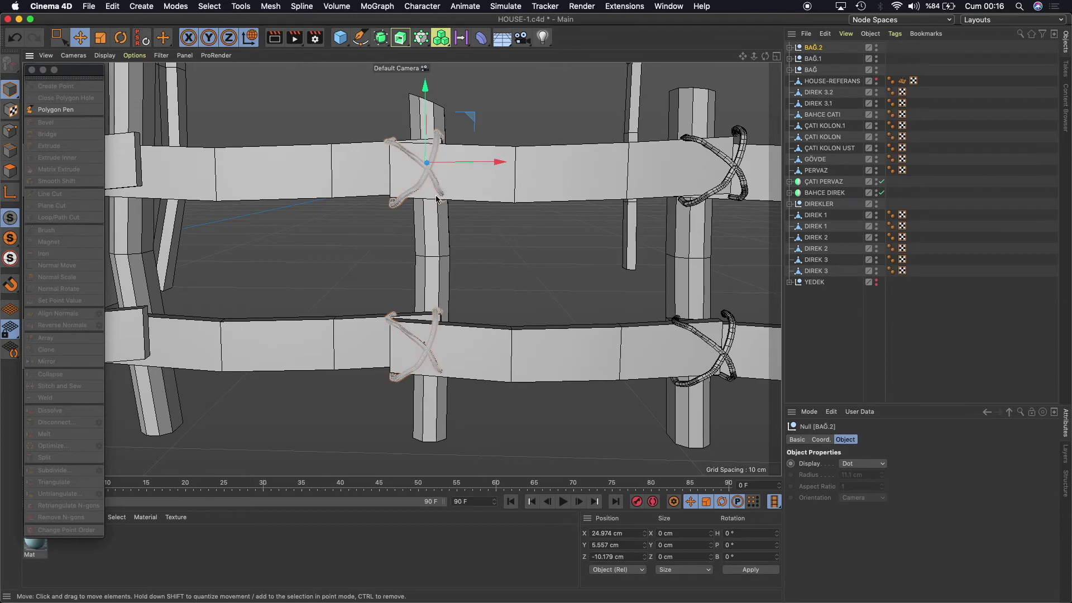
left_click(9, 132)
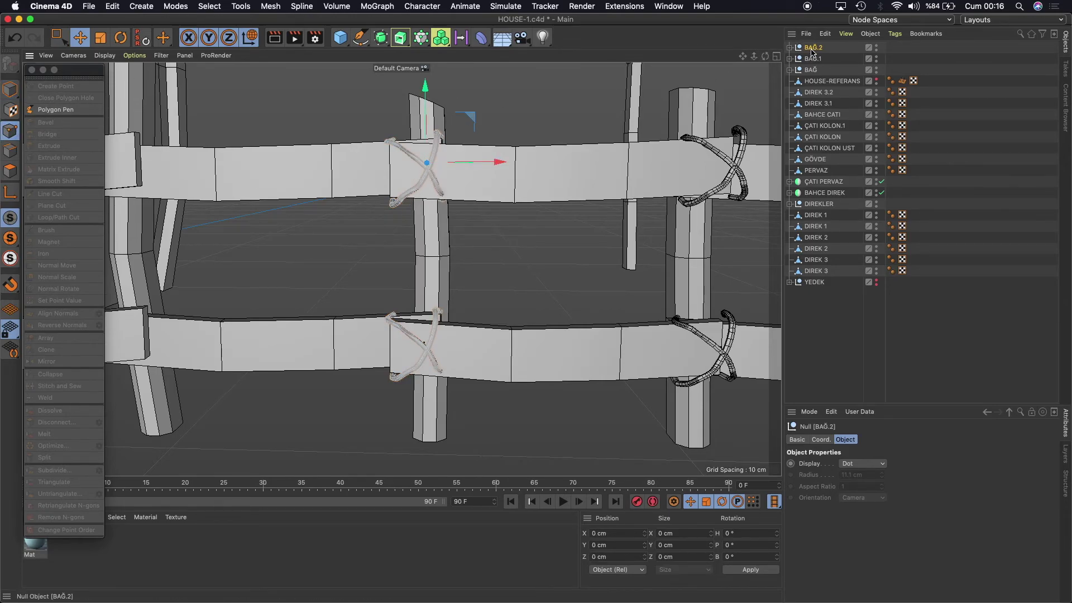
Select all of BAĞ.2's tubes and shift the upper tube-end points down and right.
left_click(789, 47)
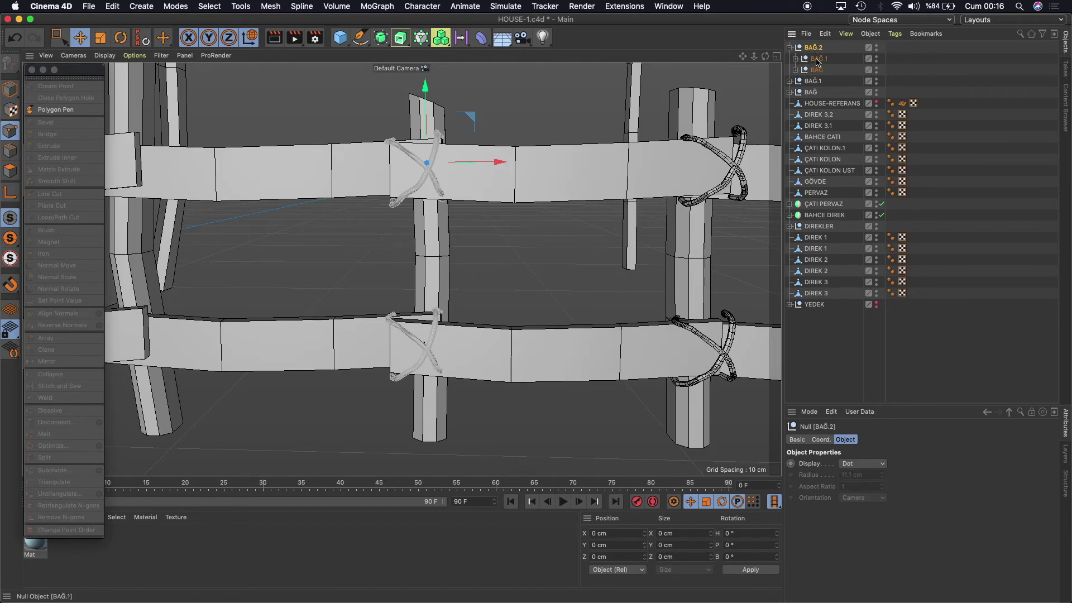
right_click(812, 49)
mouse_move(850, 199)
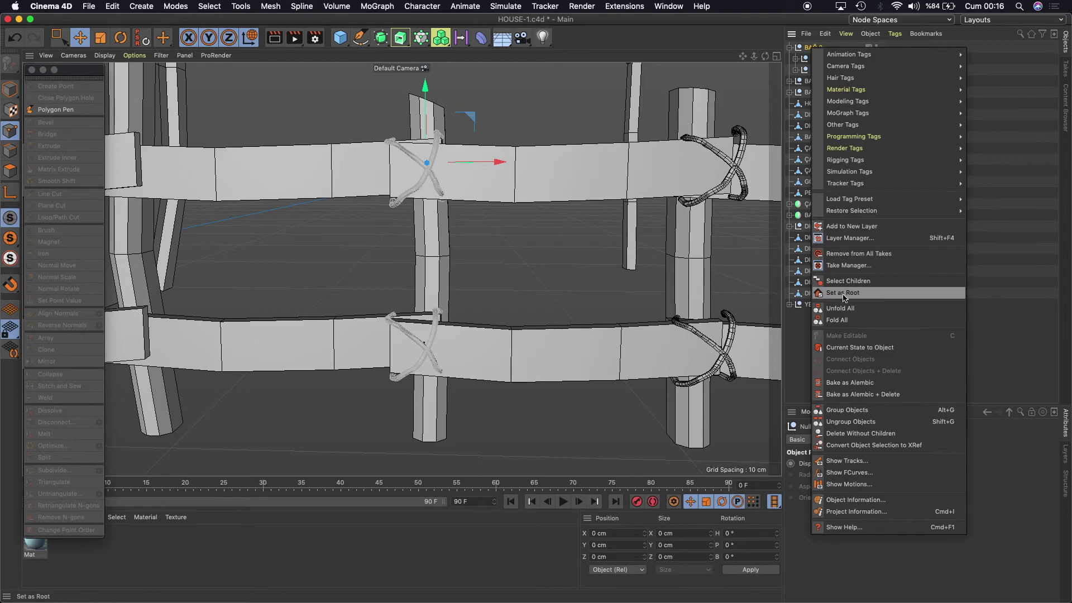
left_click(844, 281)
scroll(449, 206, "up", 3)
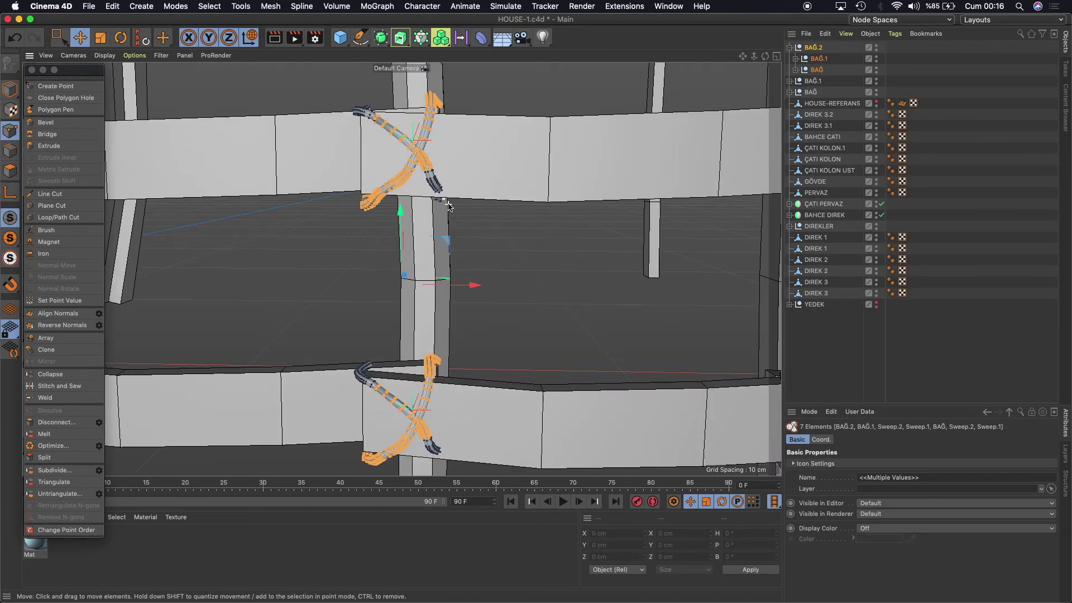
key("0")
scroll(444, 197, "up", 2)
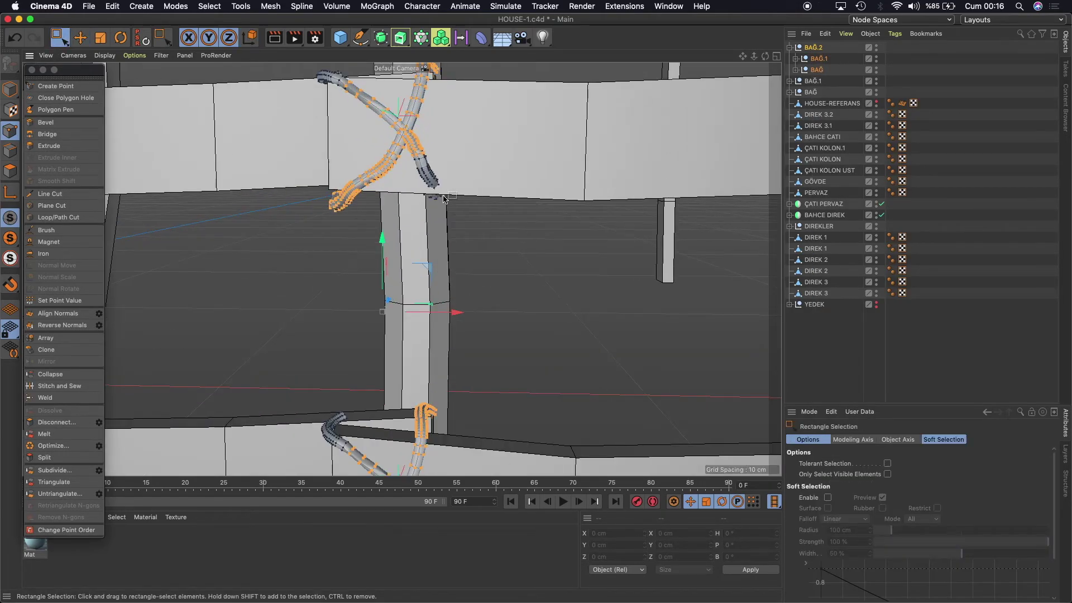
left_click_drag(411, 164, 538, 258)
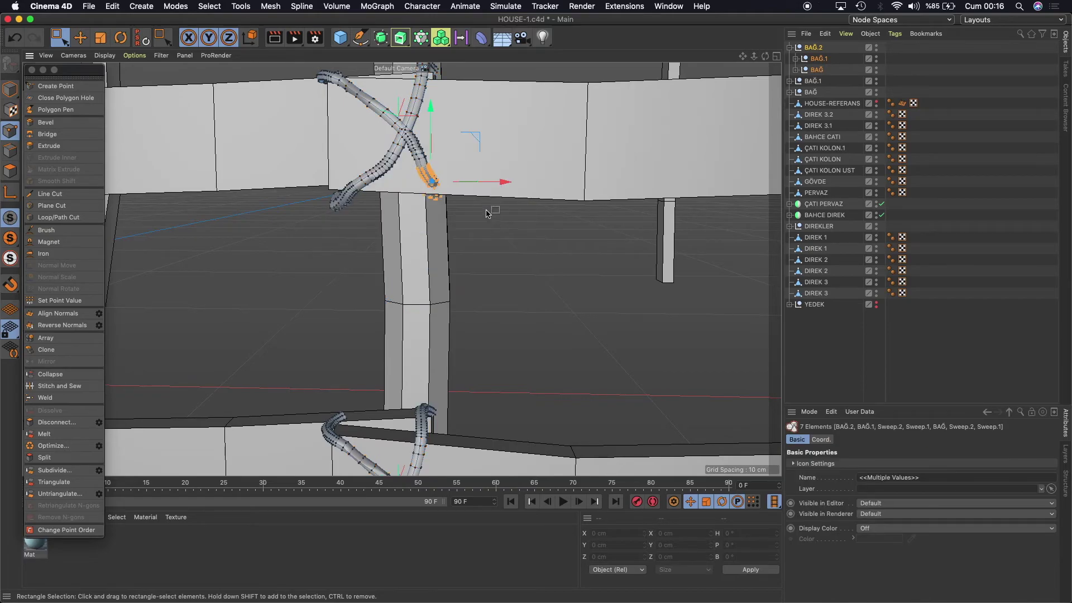
left_click_drag(431, 105, 431, 111)
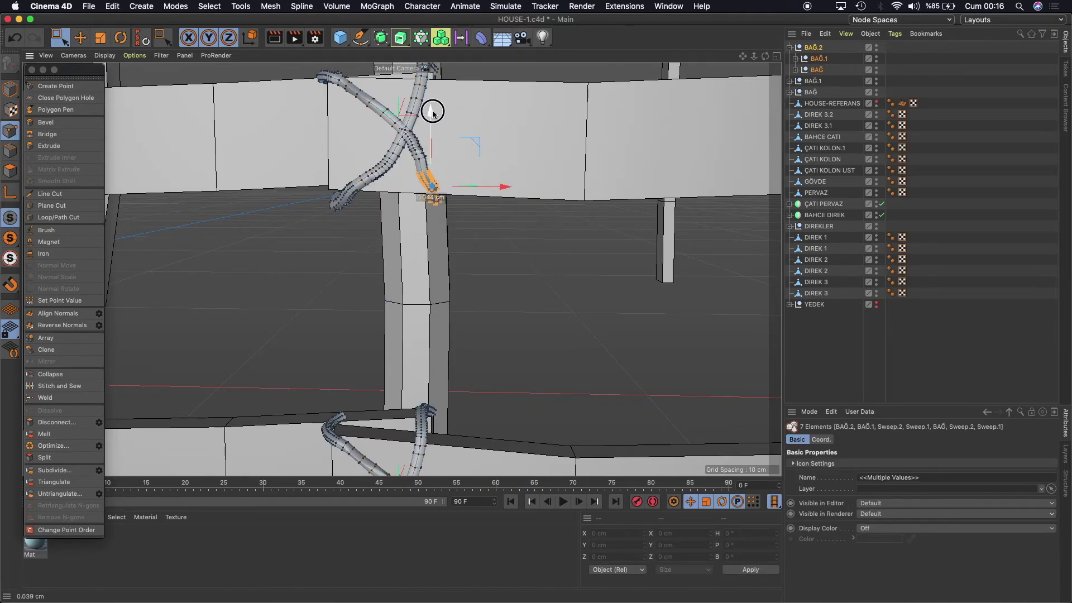
left_click_drag(499, 190, 506, 187)
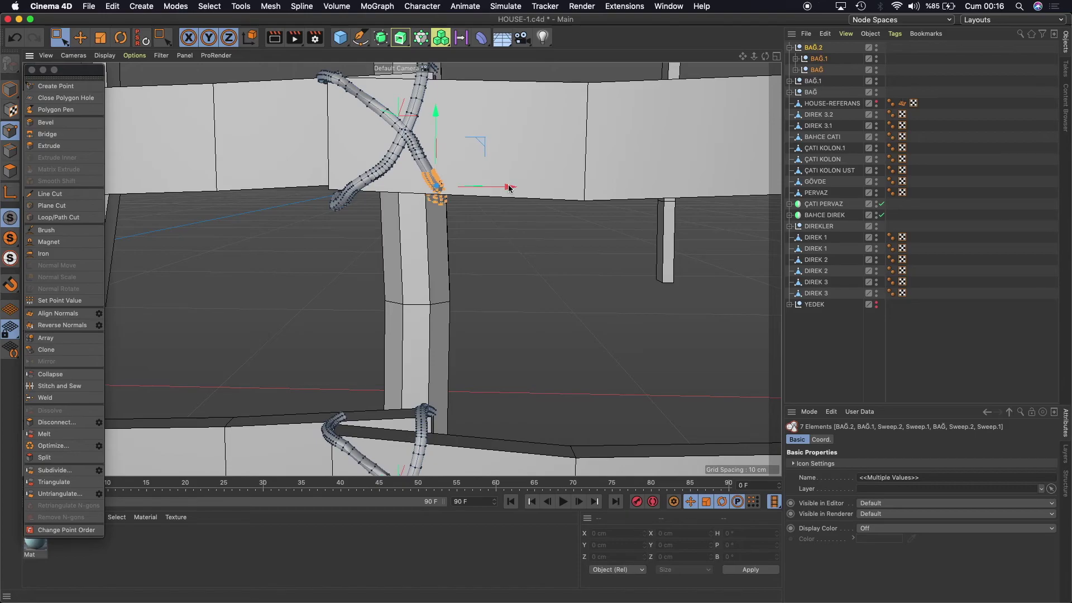
left_click_drag(435, 110, 437, 115)
left_click_drag(508, 194, 515, 193)
Shift the lower knot's tube-end points down and right against the rail, then zoom out.
scroll(438, 227, "up", 4)
scroll(436, 228, "up", 2)
scroll(436, 227, "down", 2)
scroll(436, 227, "down", 5)
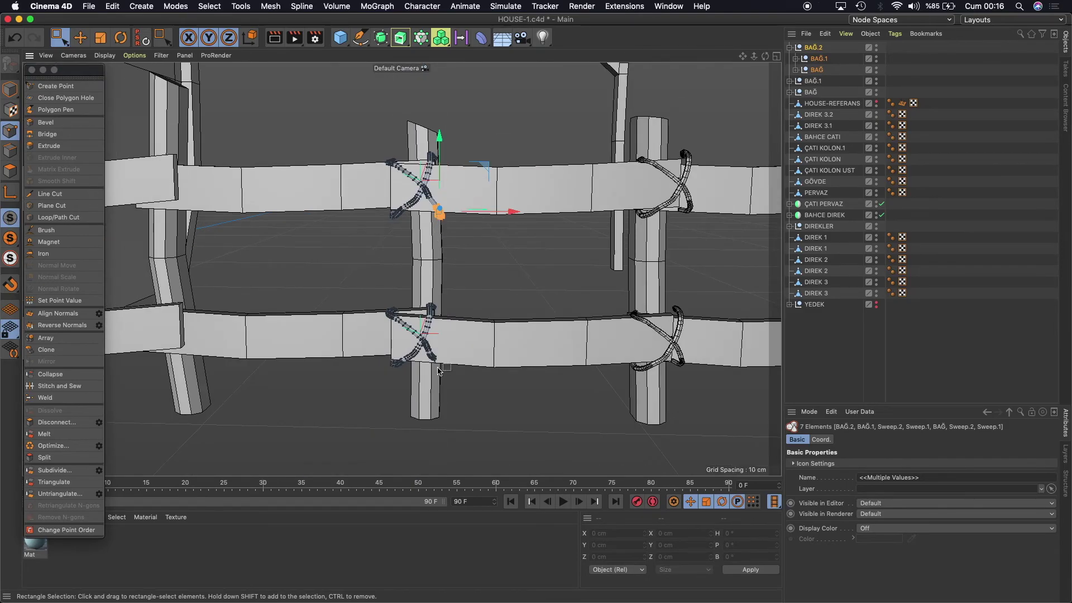
scroll(428, 389, "up", 2)
scroll(430, 388, "up", 2)
scroll(430, 388, "up", 2)
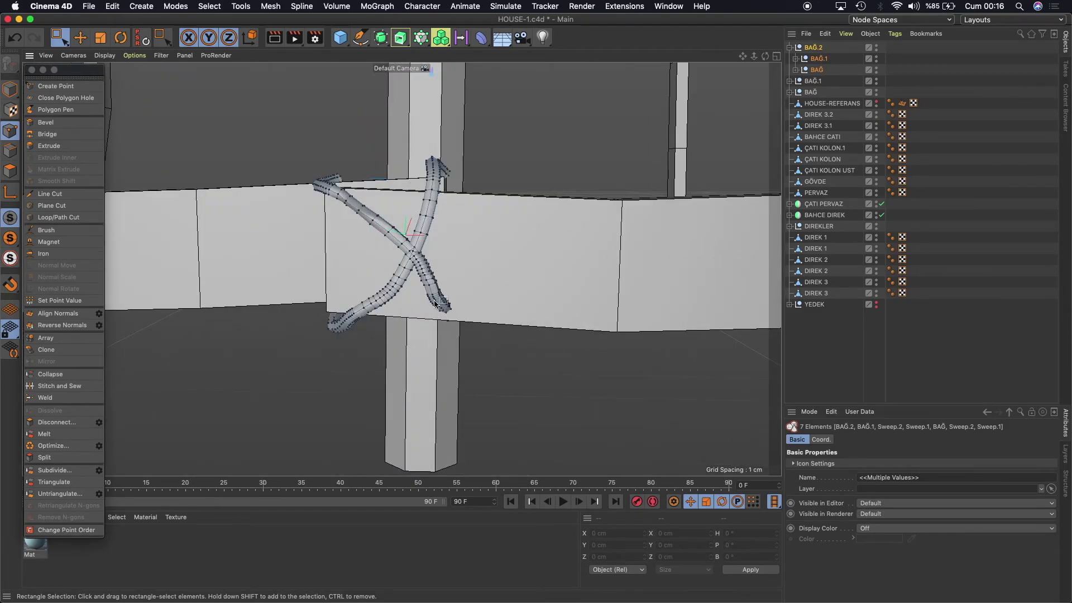
left_click_drag(421, 288, 560, 401)
left_click_drag(441, 228, 437, 235)
left_click_drag(505, 306, 525, 311)
left_click_drag(458, 265, 462, 272)
left_click_drag(519, 321, 521, 314)
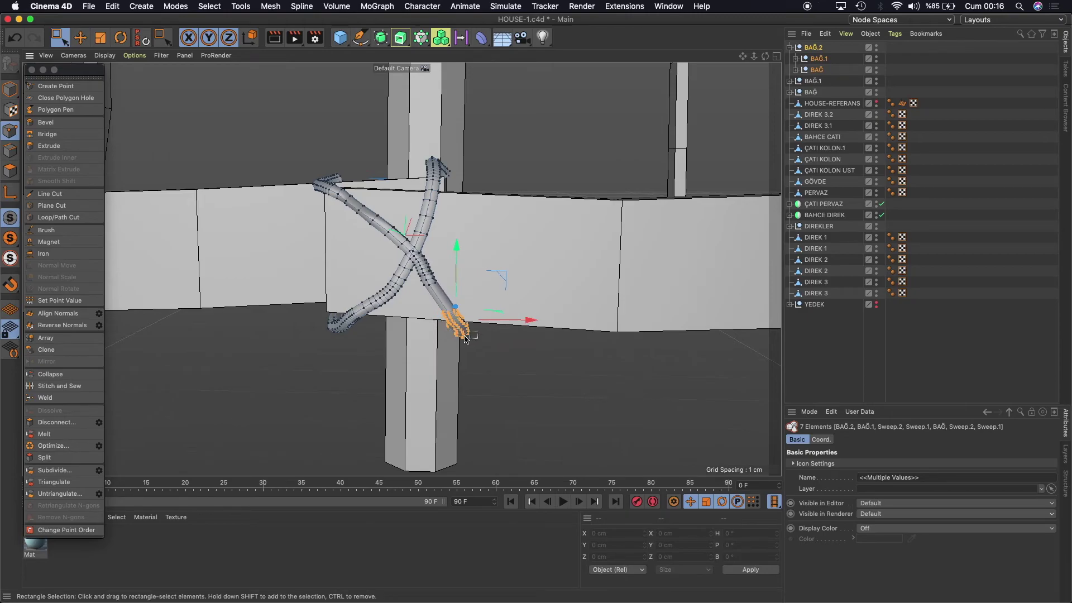
scroll(463, 339, "up", 2)
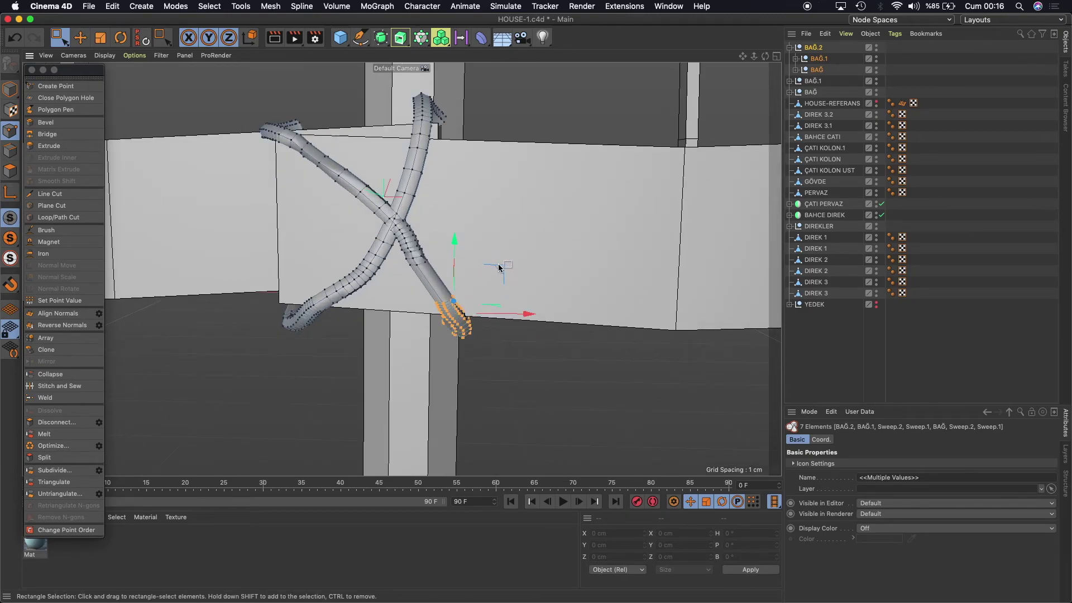
scroll(507, 311, "down", 3)
scroll(507, 311, "down", 3)
scroll(507, 310, "down", 2)
scroll(507, 310, "down", 2)
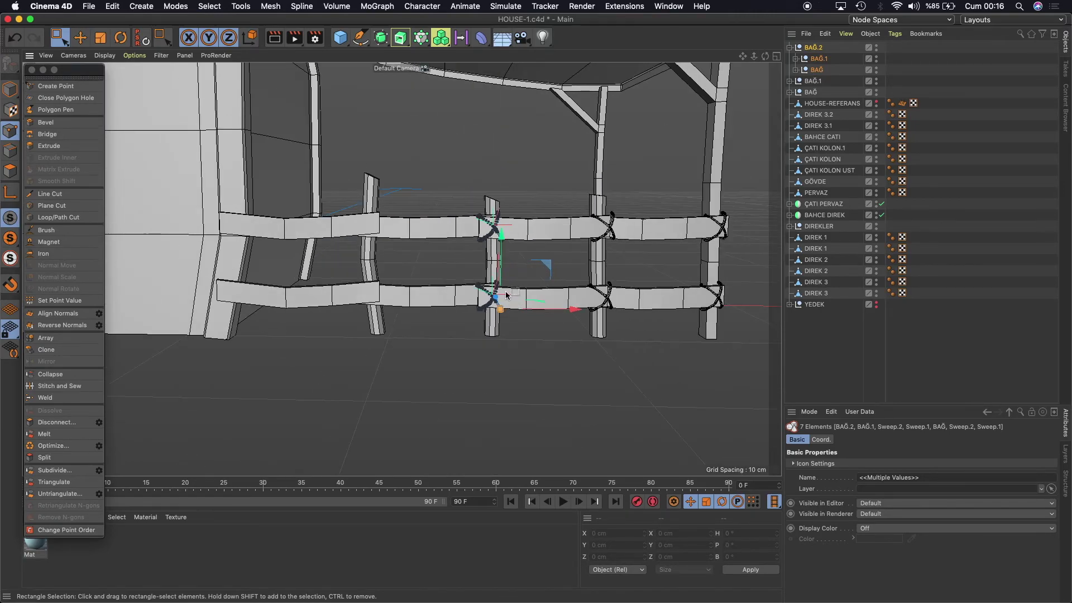
left_click(80, 37)
Duplicate BAĞ.2 as BAĞ.3 and move it onto the leftmost post at X 19.244 cm, Y 5.586 cm.
left_click(10, 89)
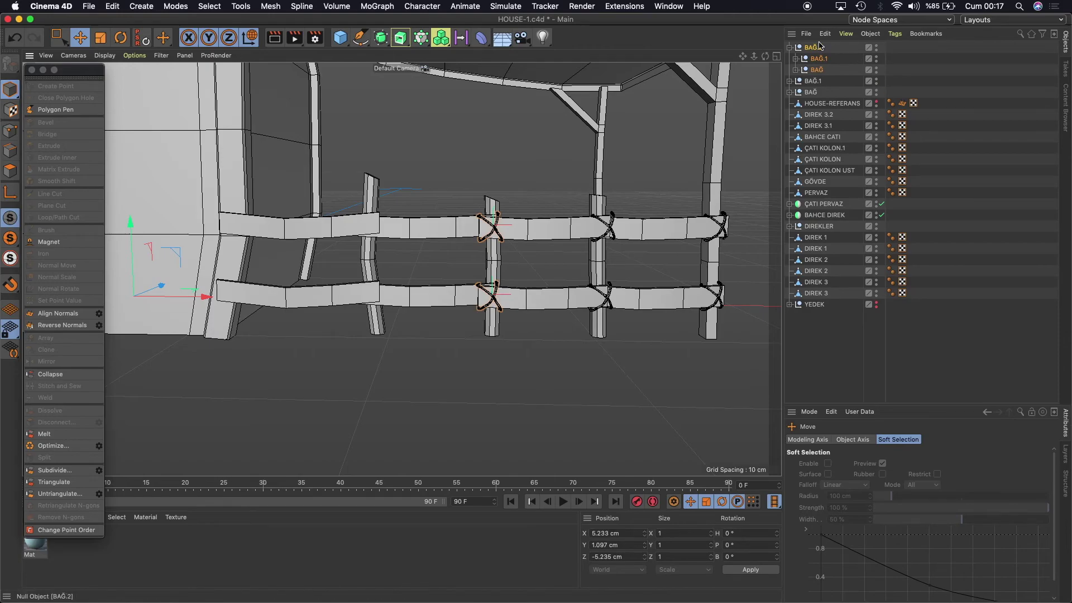
left_click(788, 48)
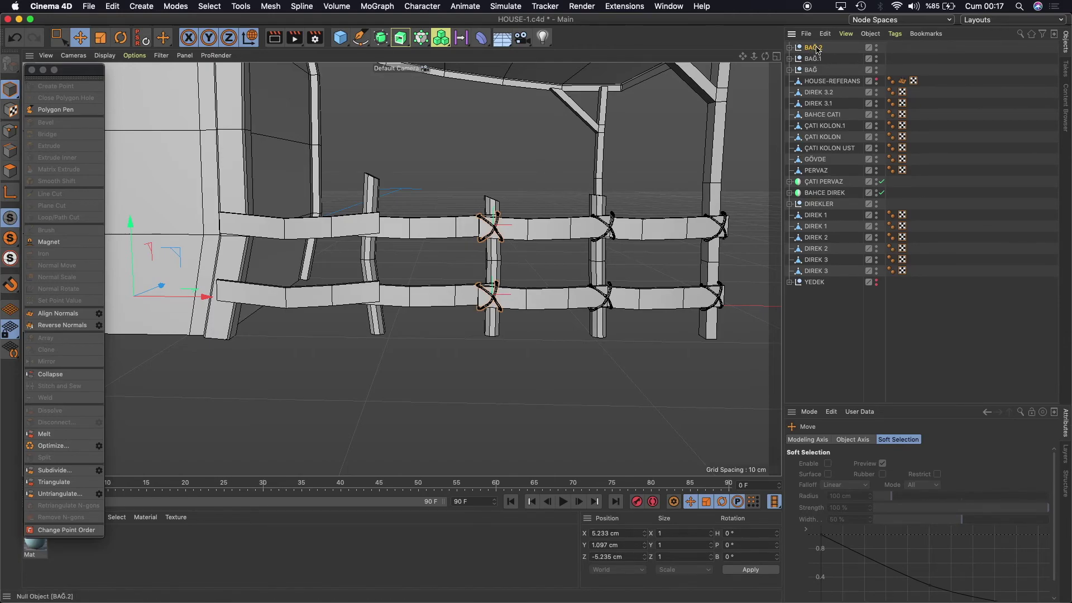
left_click(817, 48)
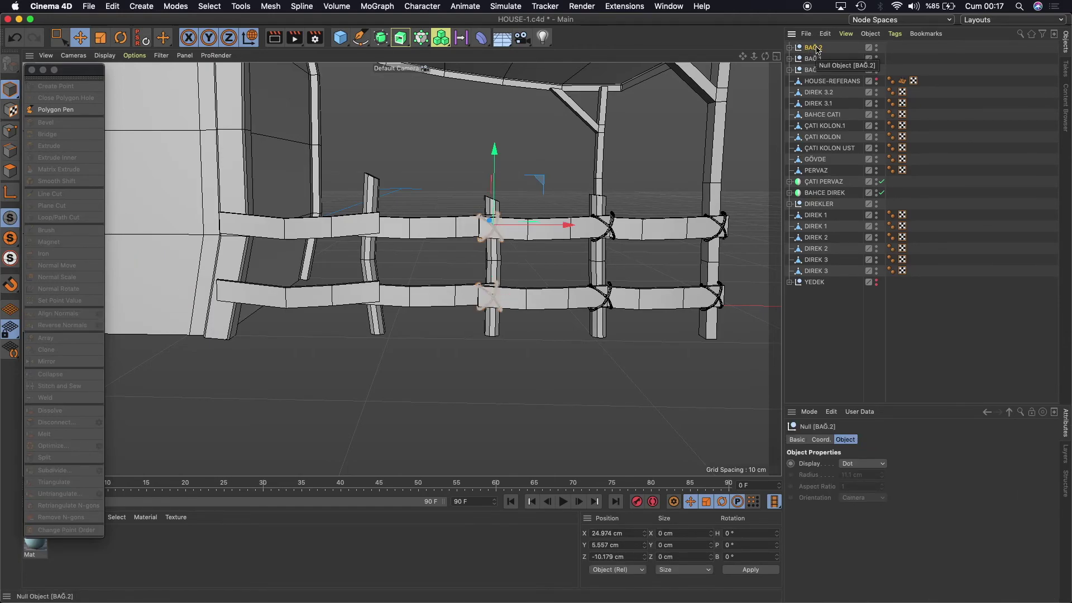
left_click(825, 33)
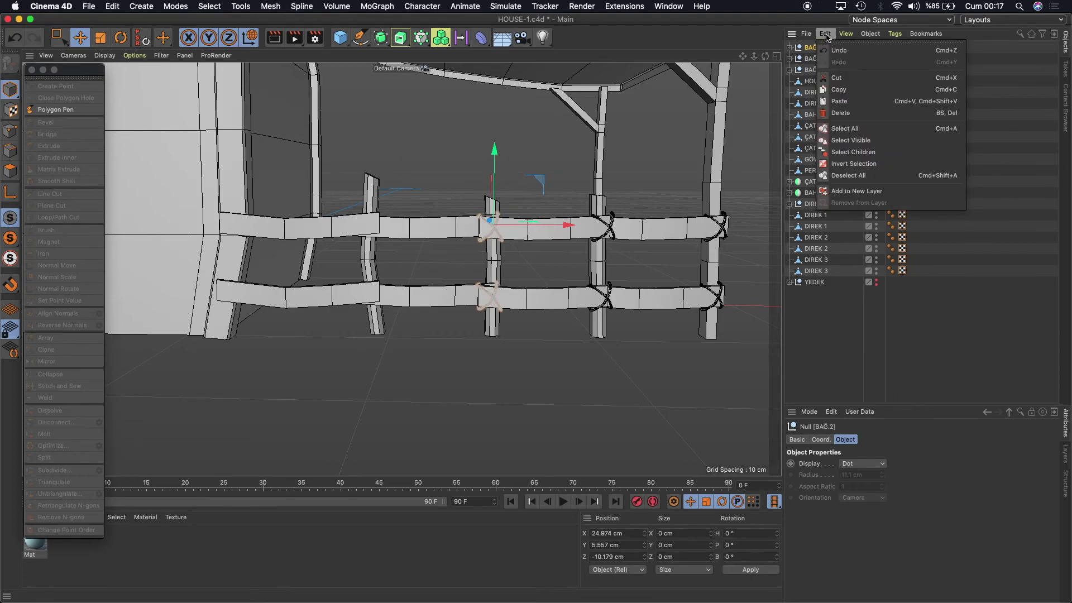
left_click(847, 102)
left_click(825, 33)
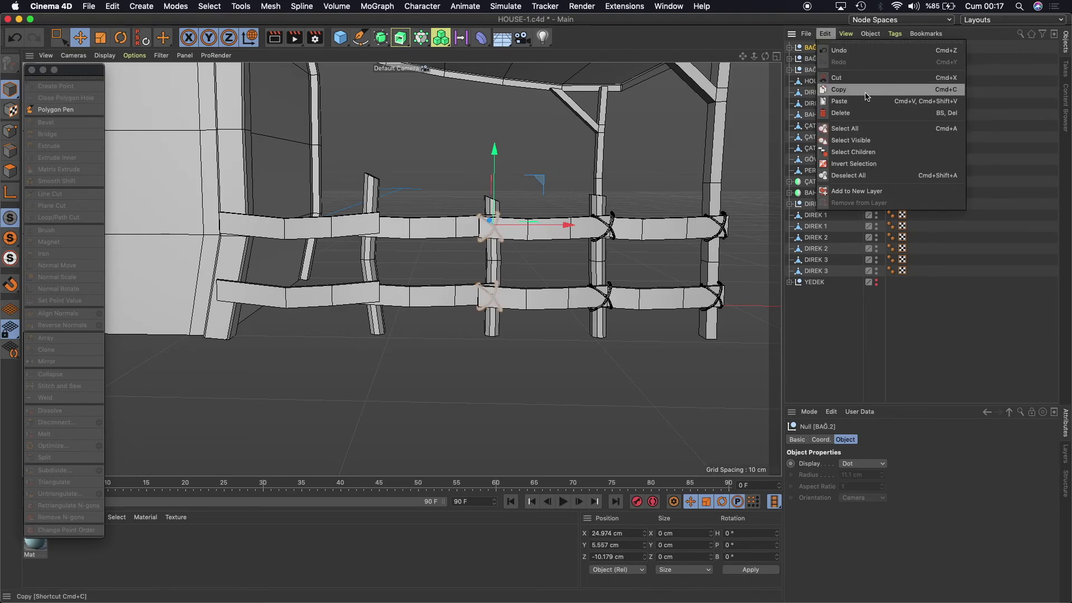
left_click(821, 52)
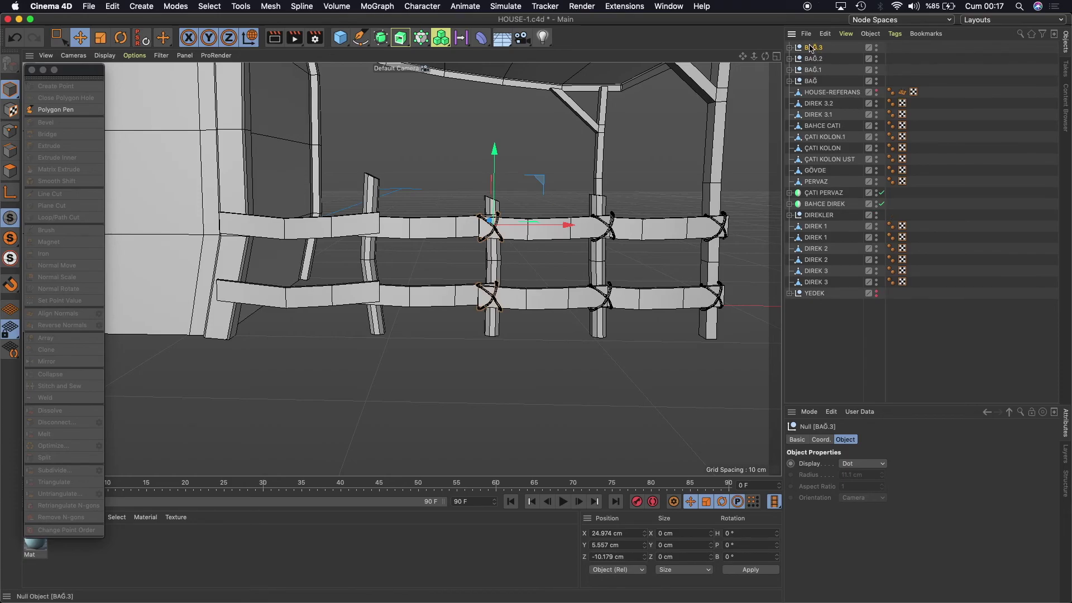
left_click_drag(567, 225, 448, 229)
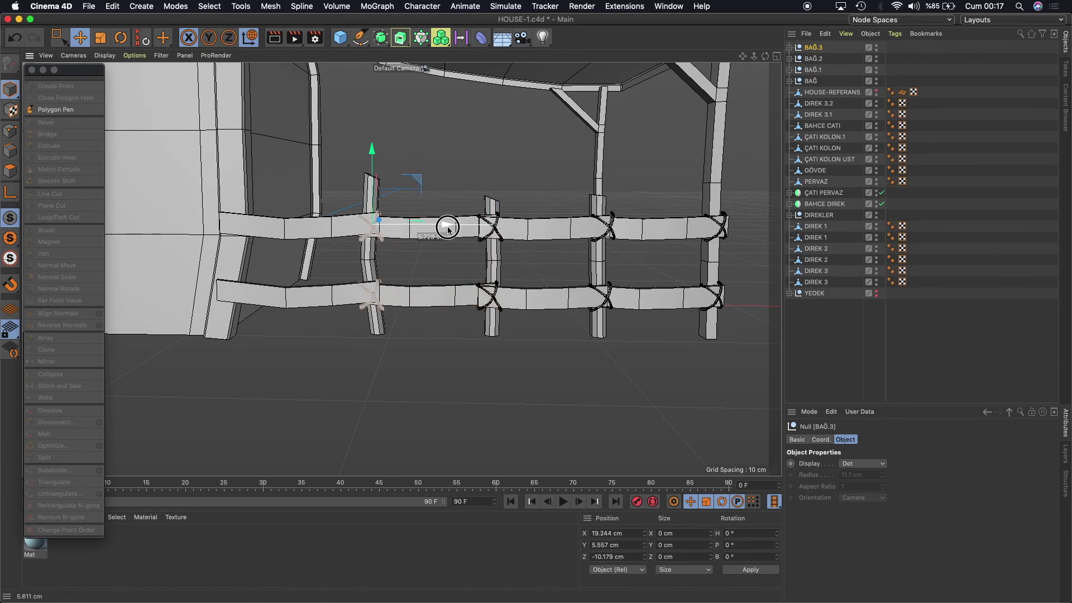
scroll(380, 223, "up", 2)
scroll(387, 203, "up", 2)
left_click_drag(388, 132, 384, 130)
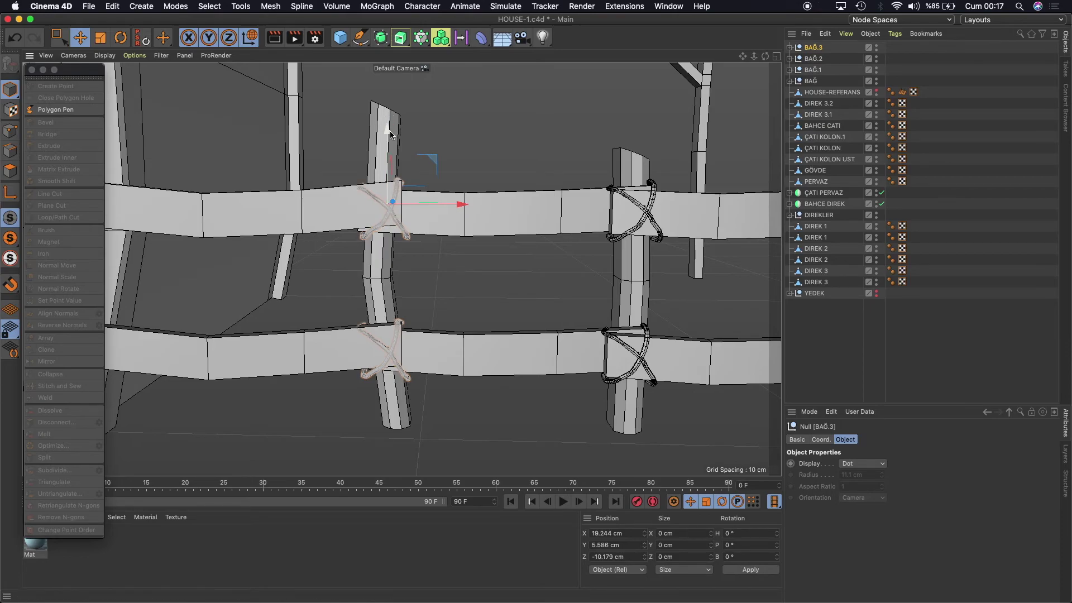
right_click(813, 48)
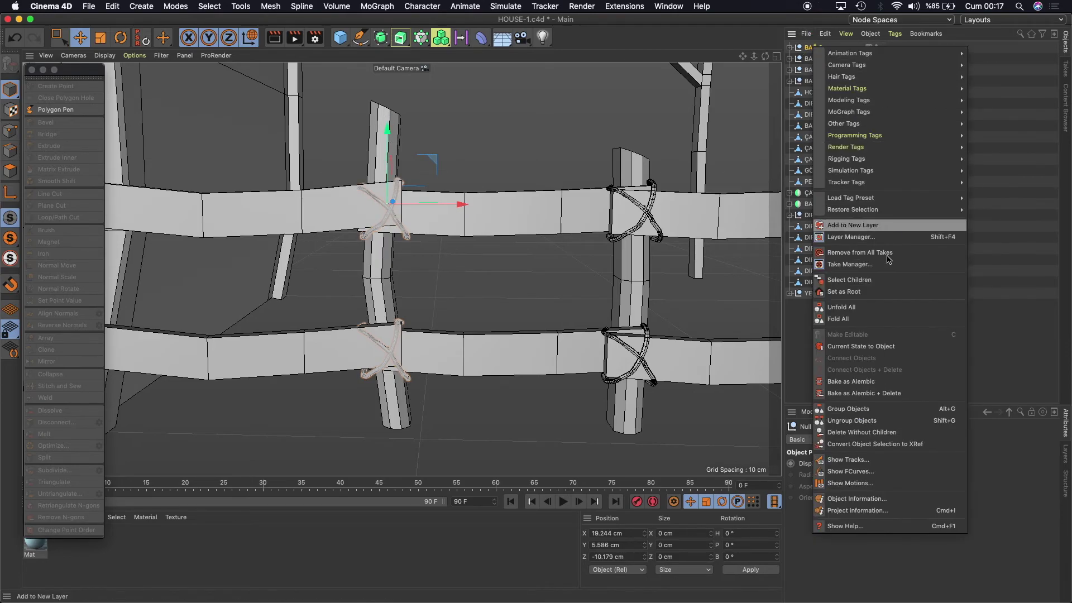
Select BAĞ.3's tubes and raise the upper-joint points slightly.
left_click(844, 284)
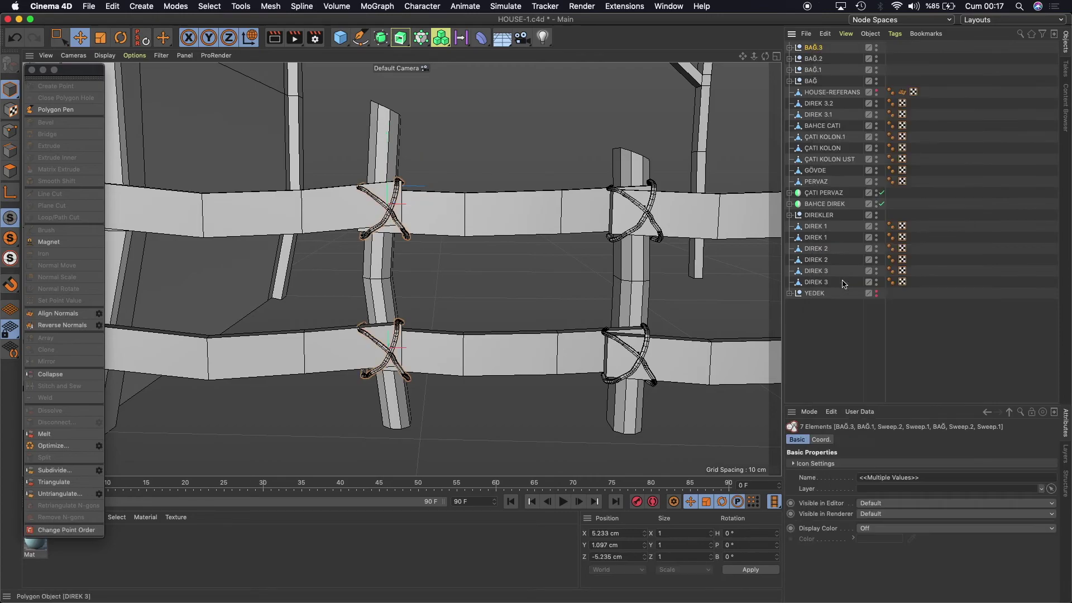
left_click(11, 133)
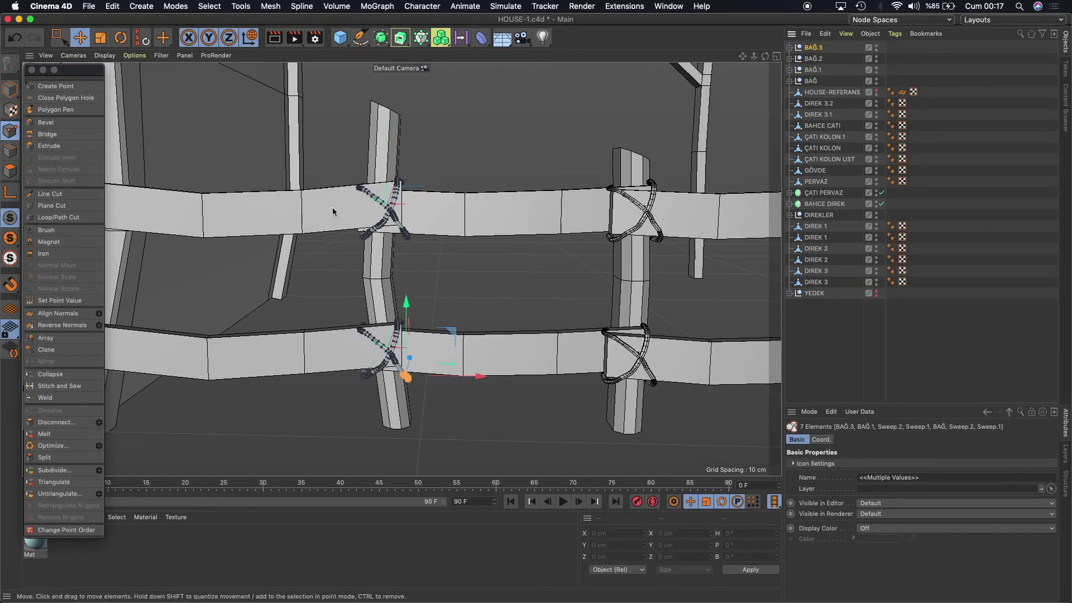
key("0")
scroll(381, 167, "up", 3)
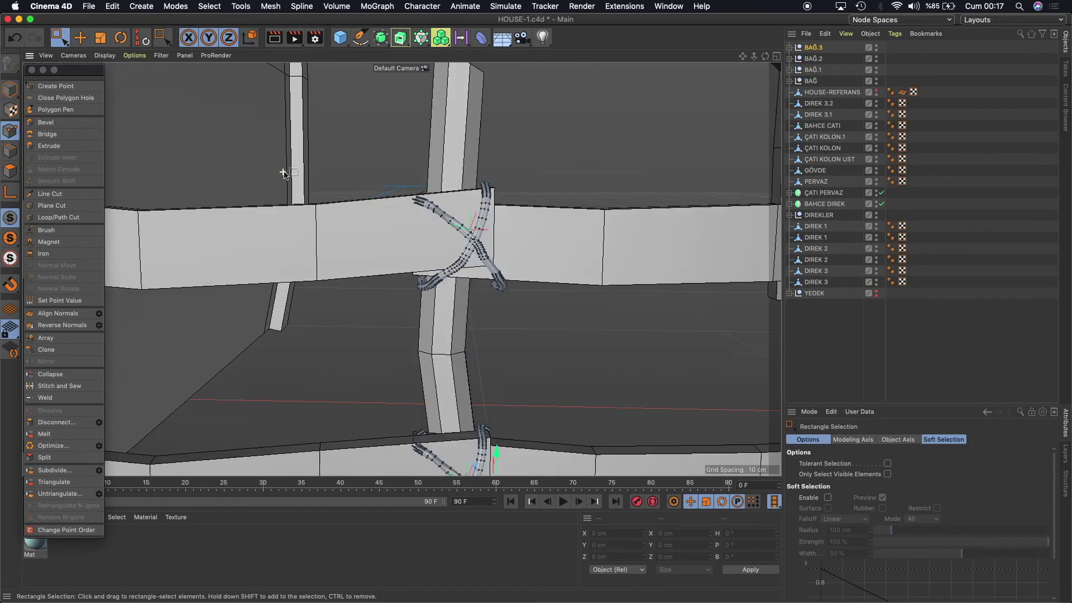
left_click_drag(380, 167, 444, 226)
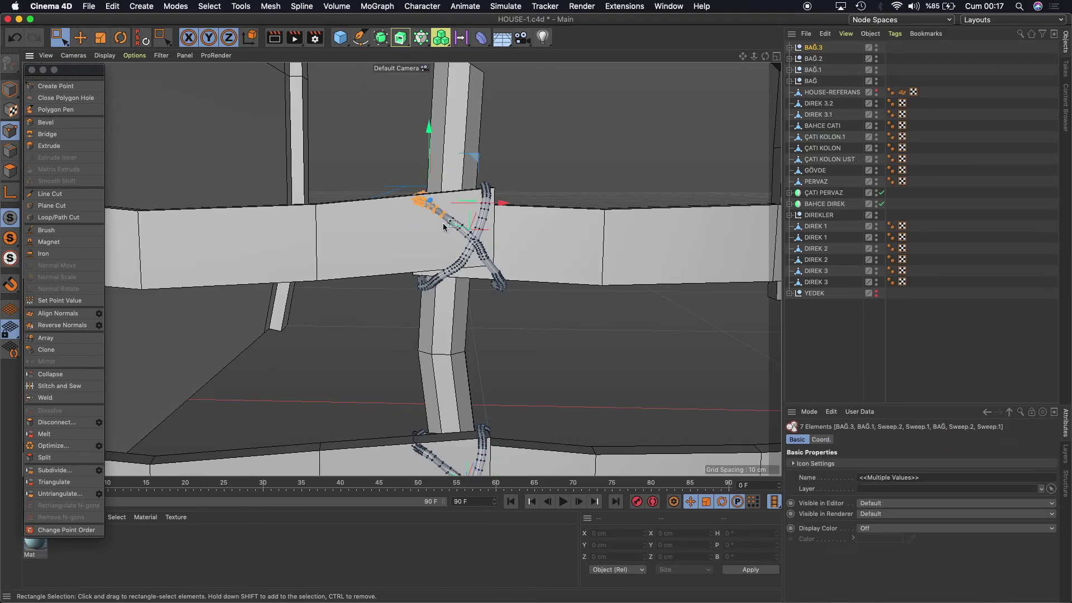
left_click_drag(429, 117, 429, 110)
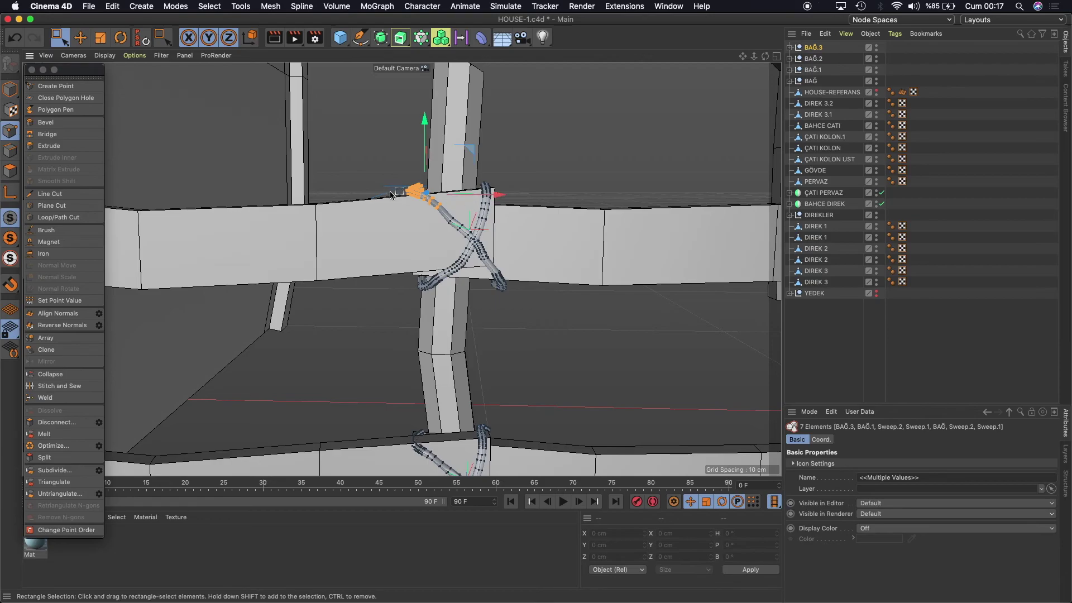
Box-select various joint points on BAĞ.3, ending on a tube's end ring.
scroll(420, 171, "up", 2)
left_click_drag(396, 153, 451, 217)
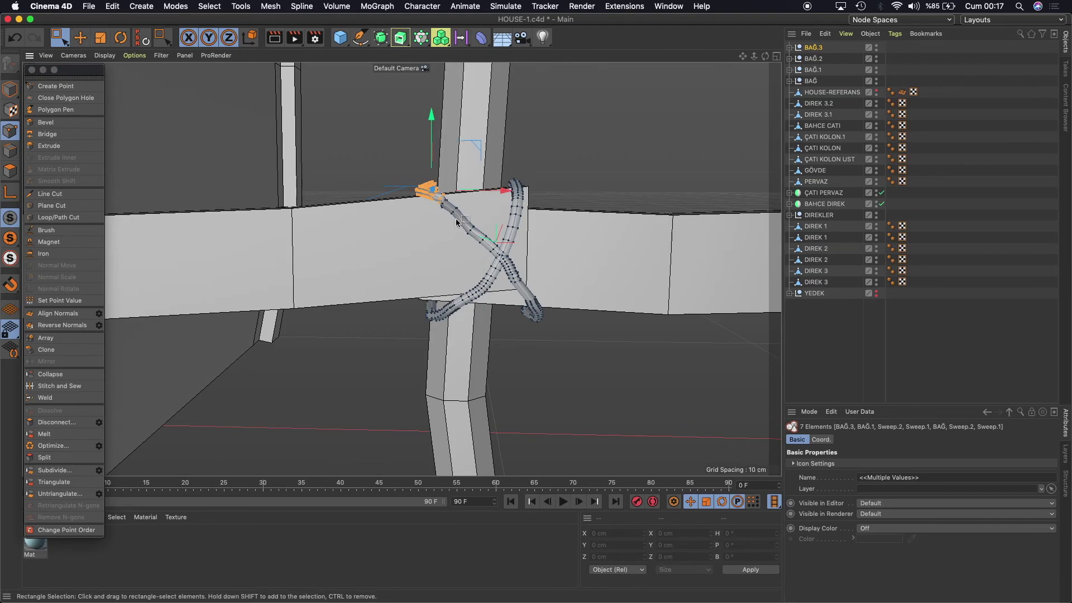
scroll(446, 223, "up", 2)
scroll(435, 185, "up", 1)
scroll(431, 196, "up", 3)
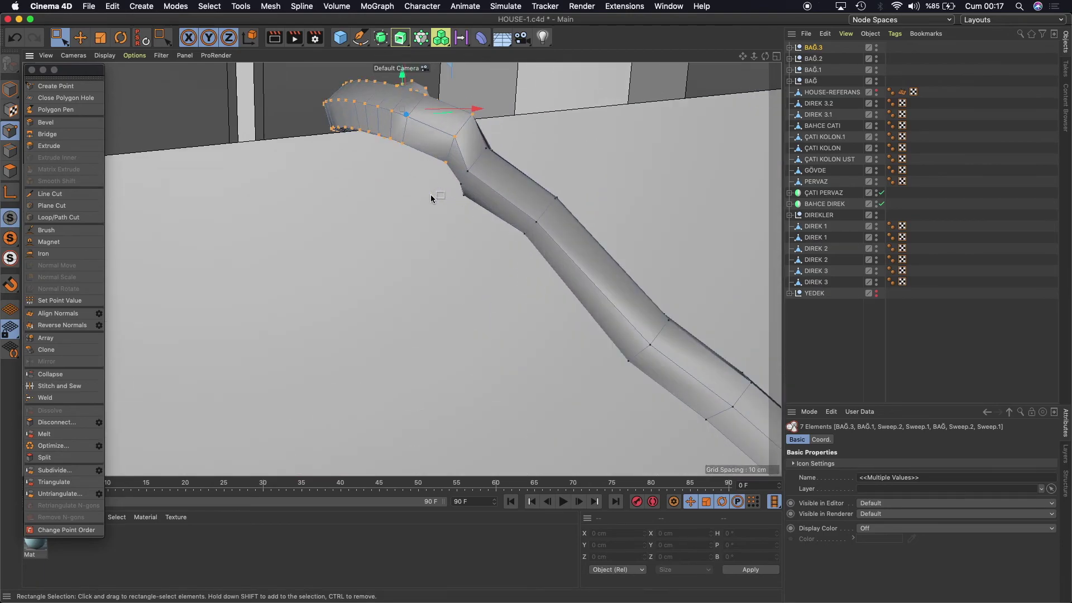
left_click_drag(450, 146, 486, 206)
left_click_drag(475, 135, 521, 172)
left_click_drag(514, 125, 524, 112)
left_click_drag(475, 197, 497, 209)
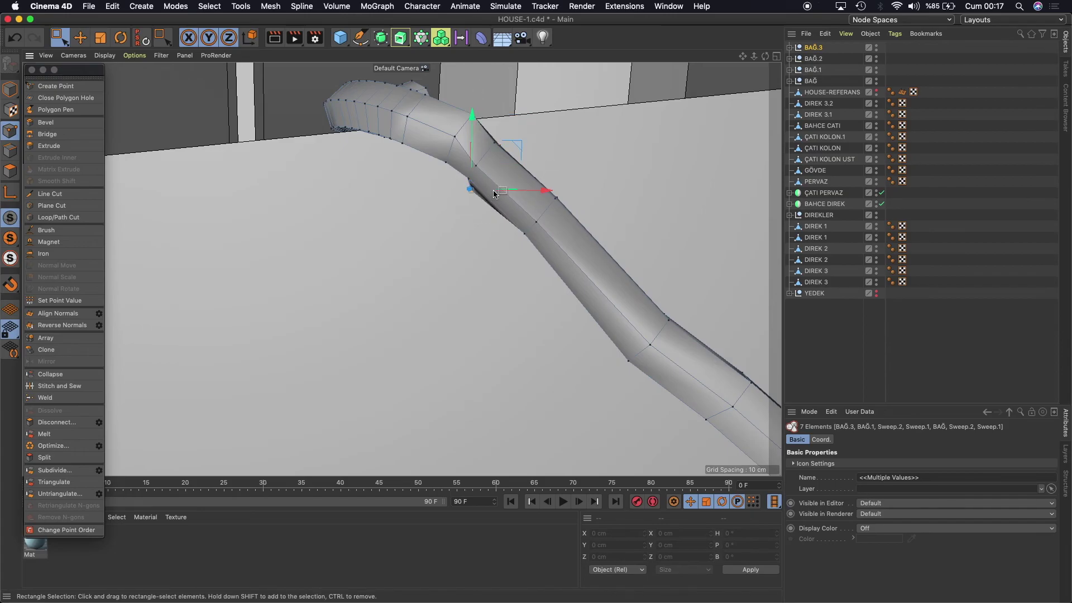
scroll(498, 212, "down", 3)
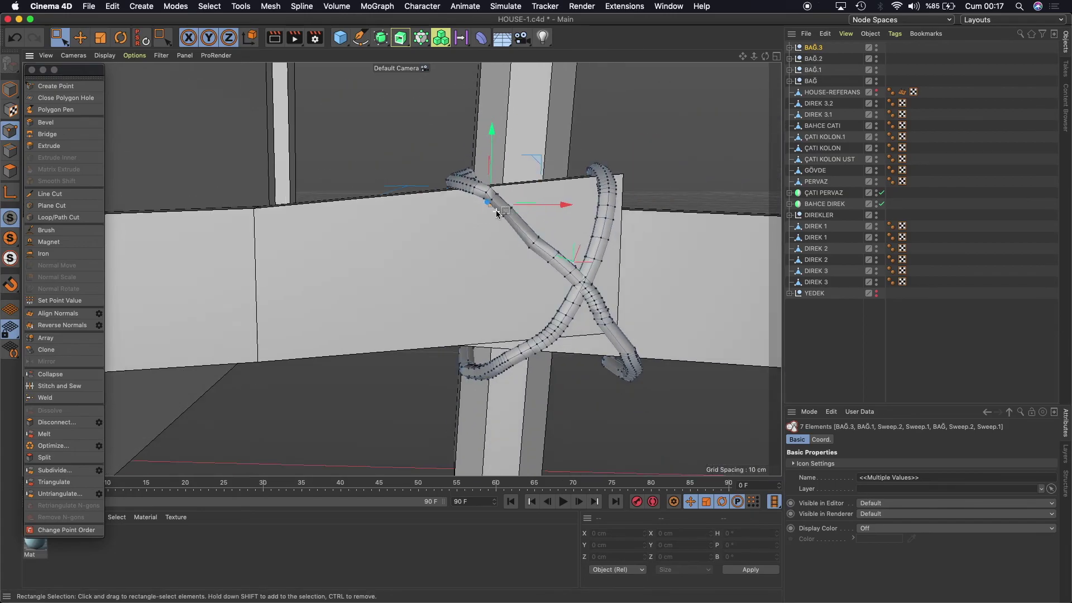
scroll(497, 213, "down", 2)
scroll(485, 307, "down", 5)
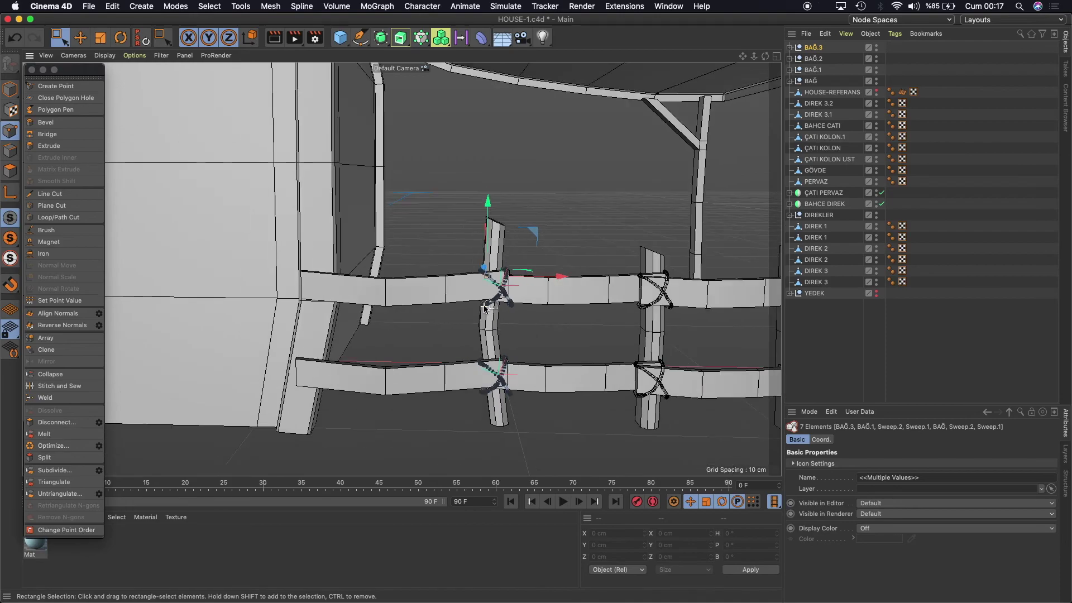
scroll(503, 416, "up", 5)
scroll(503, 416, "up", 5)
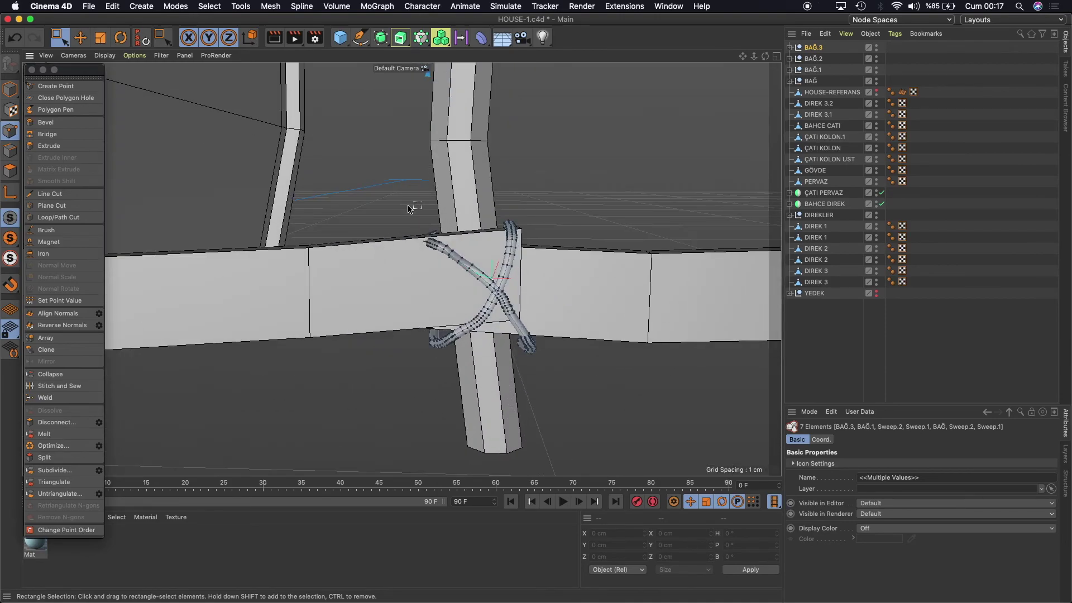
left_click_drag(407, 194, 440, 263)
scroll(440, 263, "up", 2)
scroll(438, 261, "up", 3)
scroll(435, 260, "up", 3)
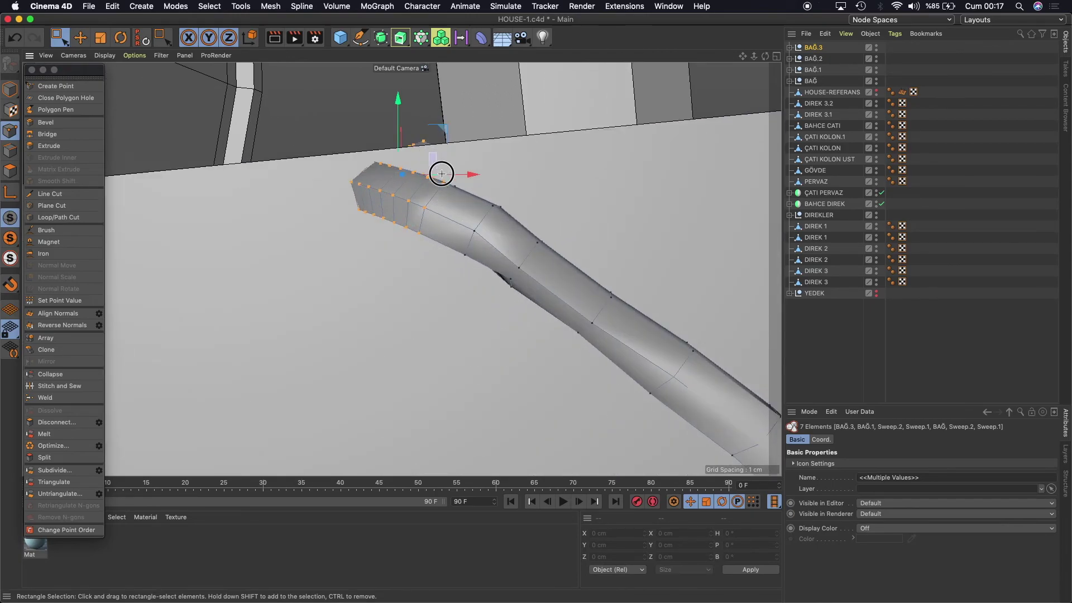
Lift the tube end over the rail and tilt it about 20°.
left_click_drag(397, 98, 398, 51)
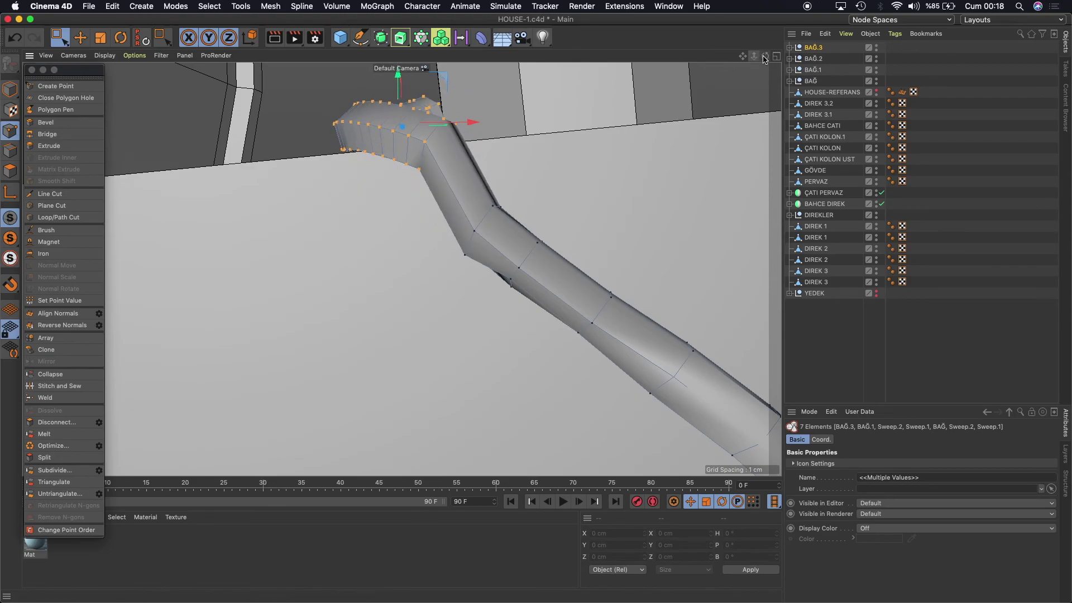
left_click_drag(755, 57, 726, 58)
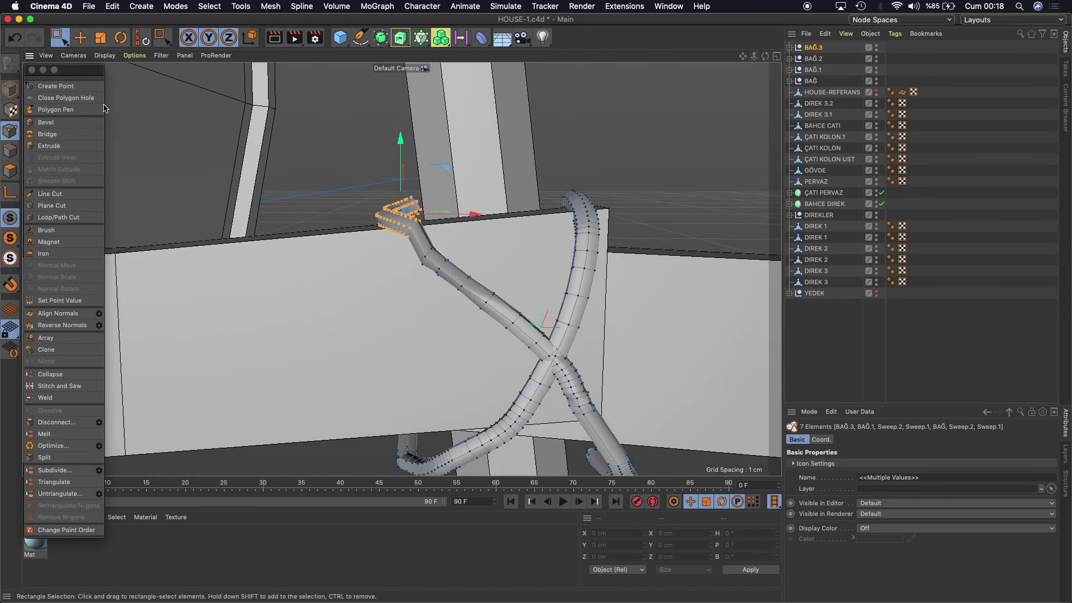
key("r")
left_click_drag(411, 178, 424, 184)
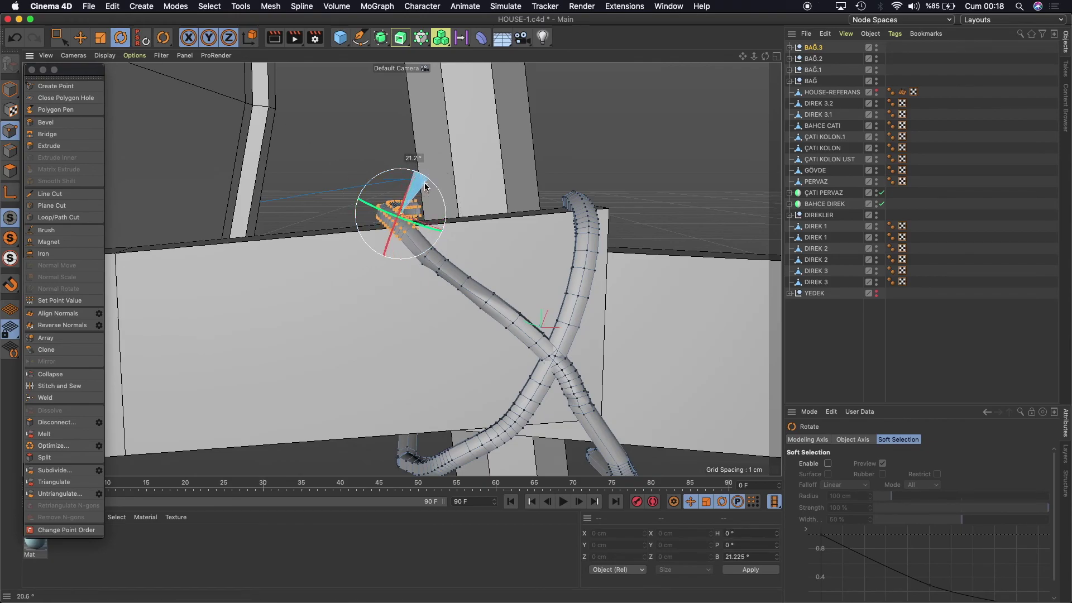
left_click(81, 39)
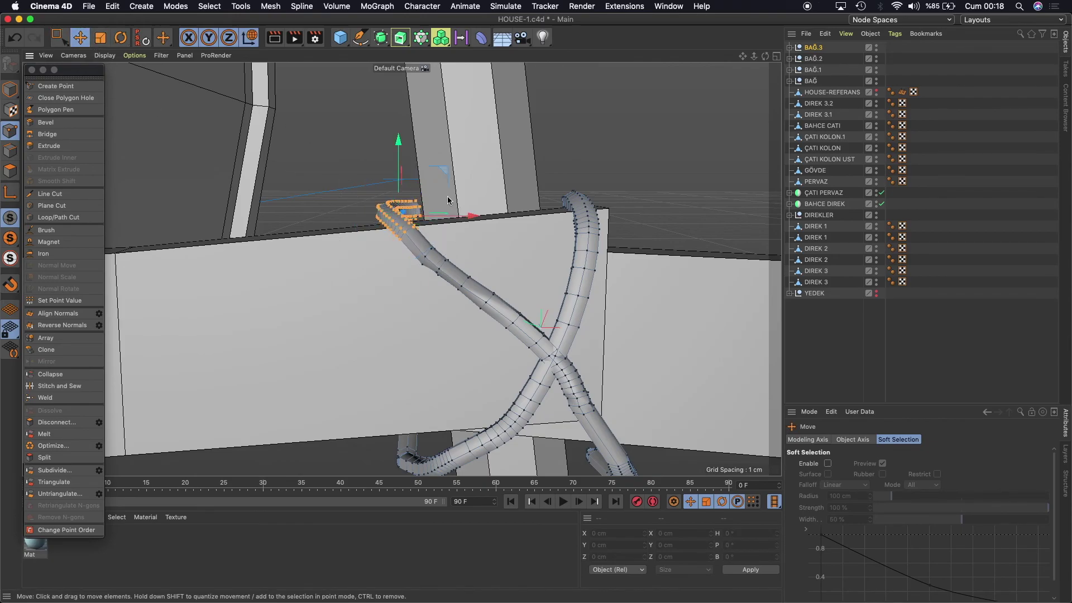
scroll(614, 190, "down", 4)
scroll(592, 192, "down", 3)
scroll(581, 193, "down", 3)
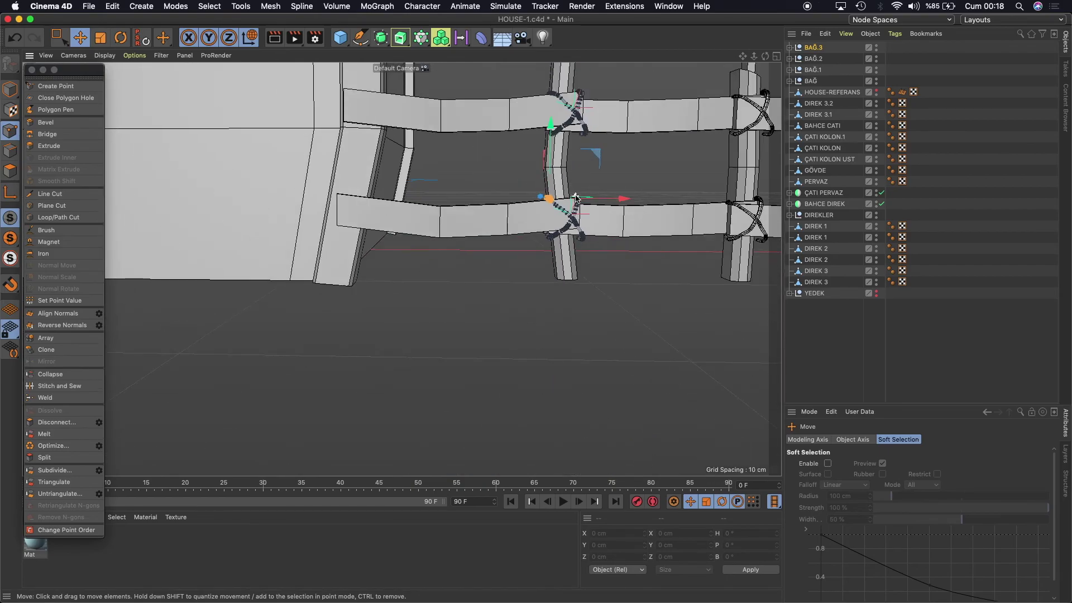
left_click_drag(753, 55, 759, 83)
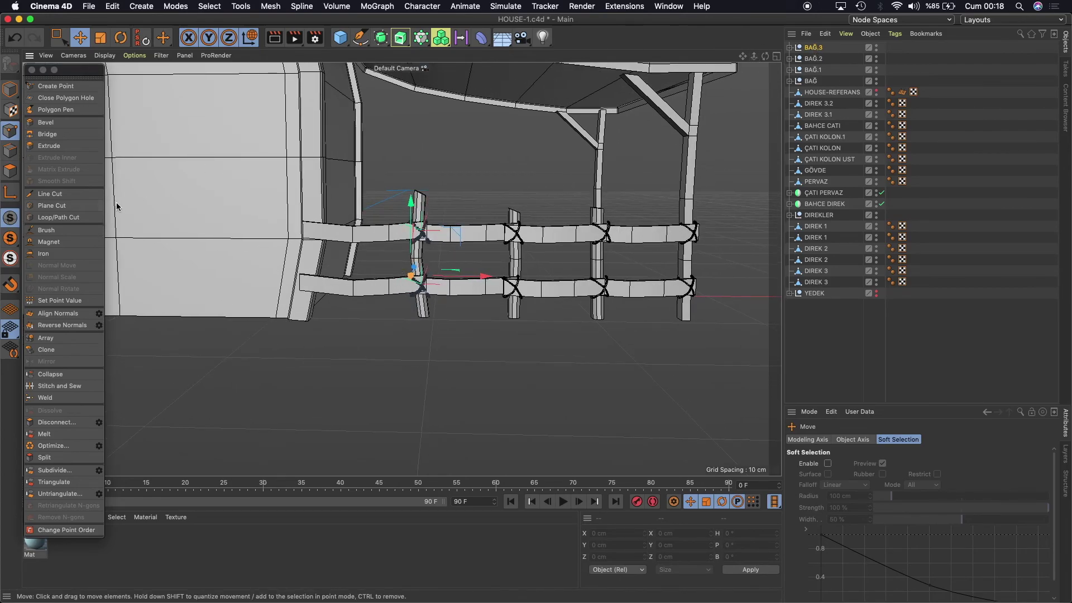
left_click(814, 49)
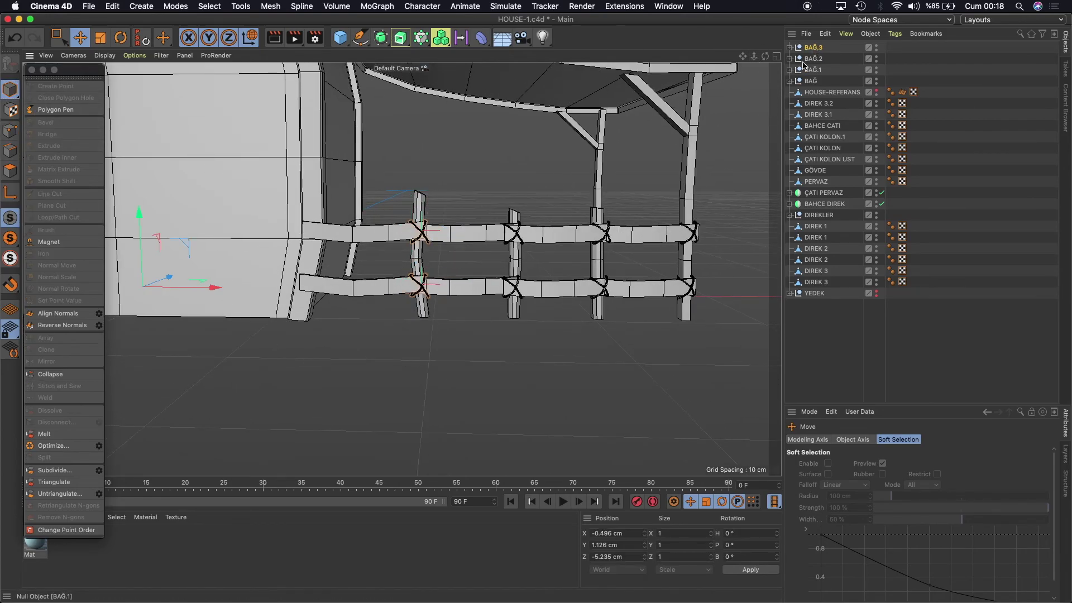
Duplicate the BAĞ.3 cross-tie group by copy and paste to create BAĞ.4.
left_click(815, 49)
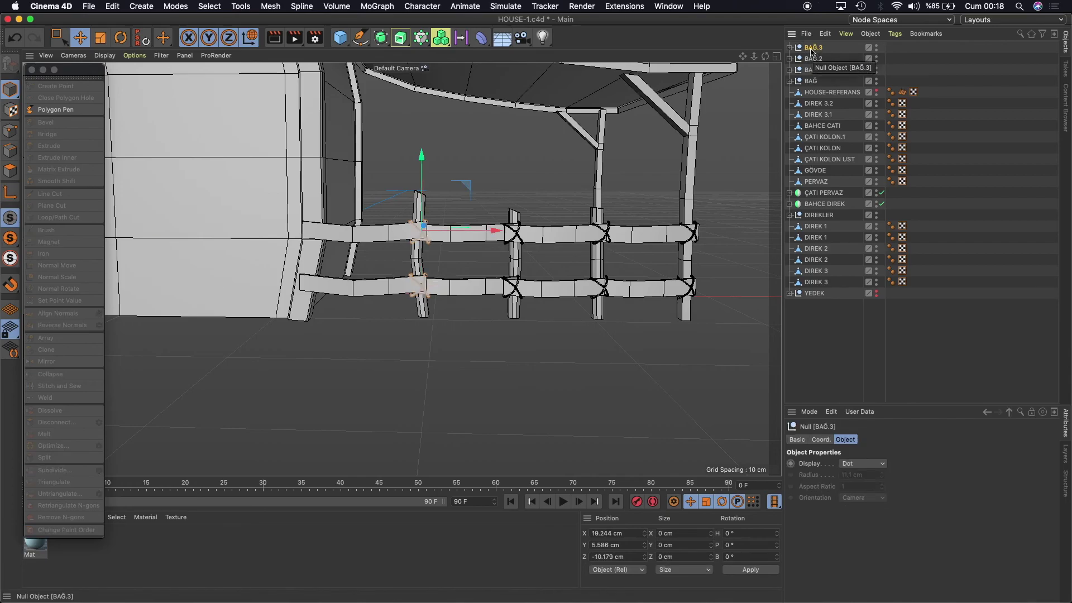
left_click_drag(743, 57, 747, 60)
left_click(826, 37)
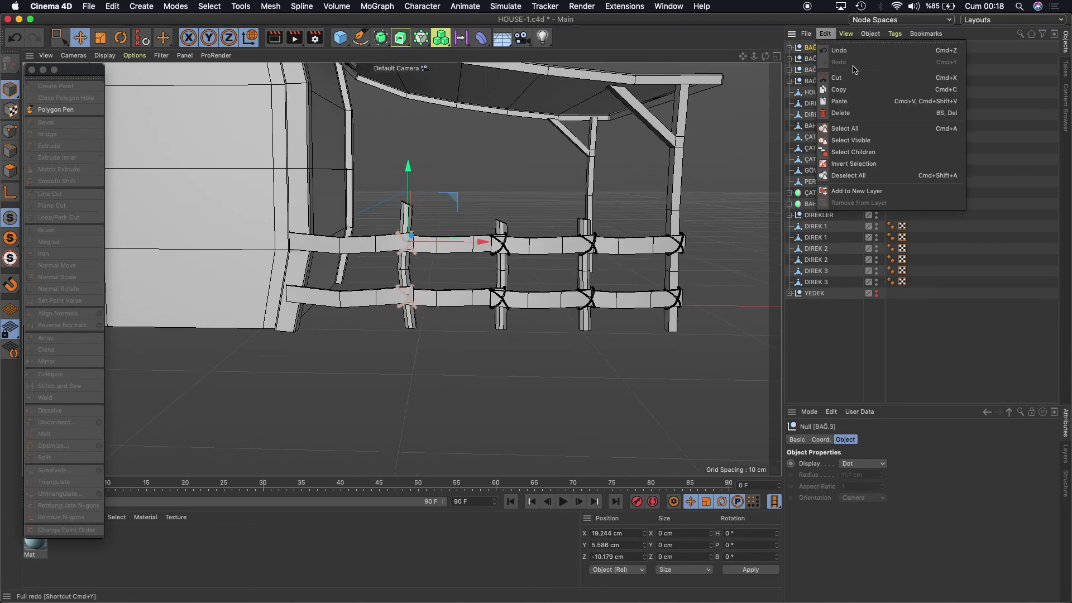
left_click(848, 91)
left_click(826, 34)
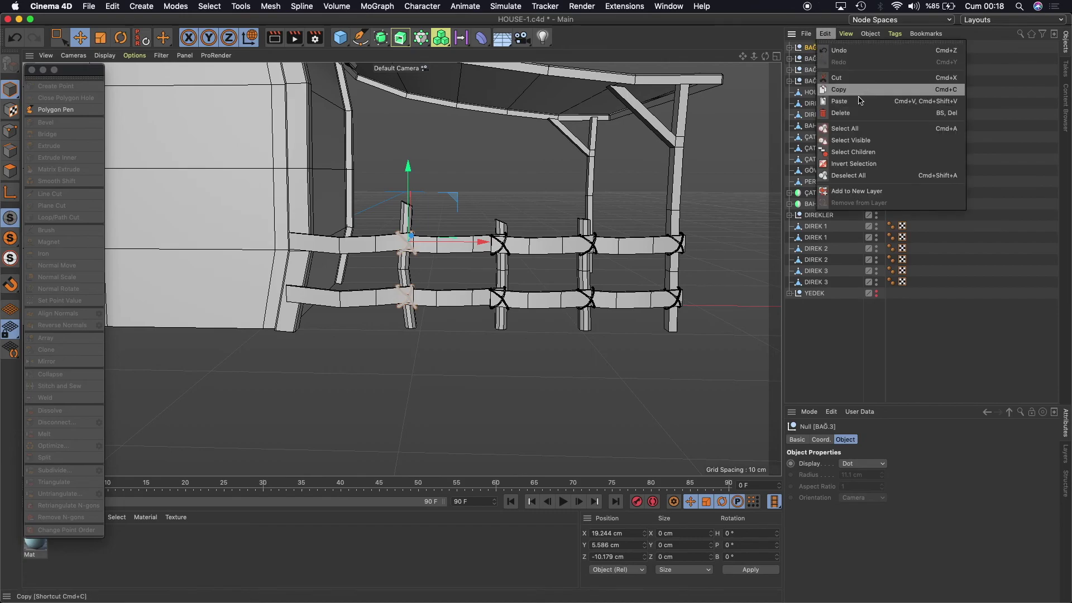
left_click(850, 102)
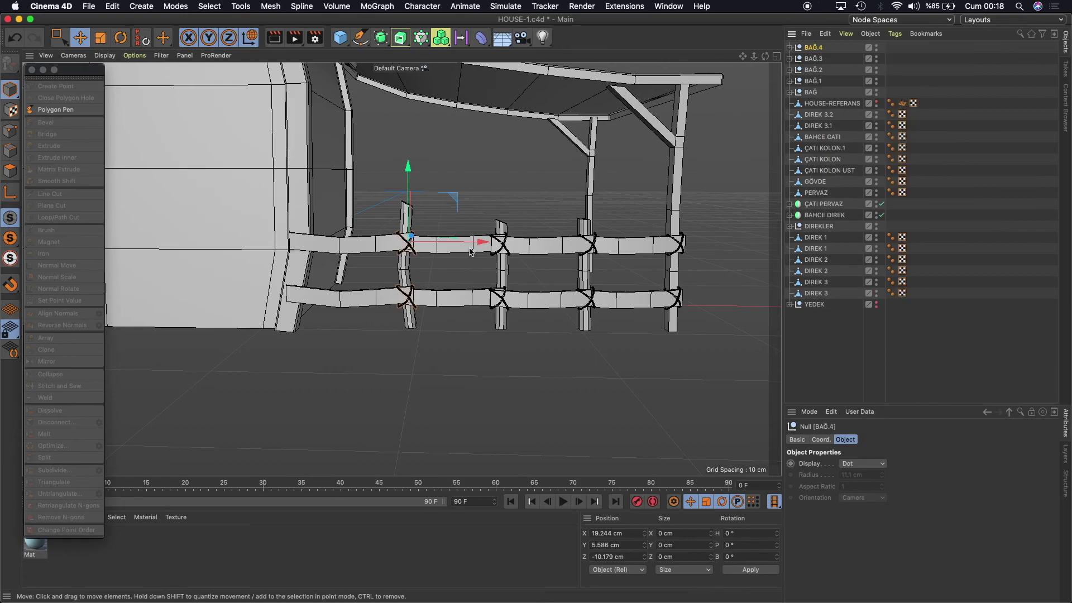
Move BAĞ.4 onto the wall-side post at X 12.822 cm, raised to the rails.
mouse_move(481, 242)
left_mouse_down()
mouse_move(322, 242)
mouse_move(279, 267)
left_mouse_up()
scroll(284, 269, "up", 3)
left_click_drag(381, 213, 397, 215)
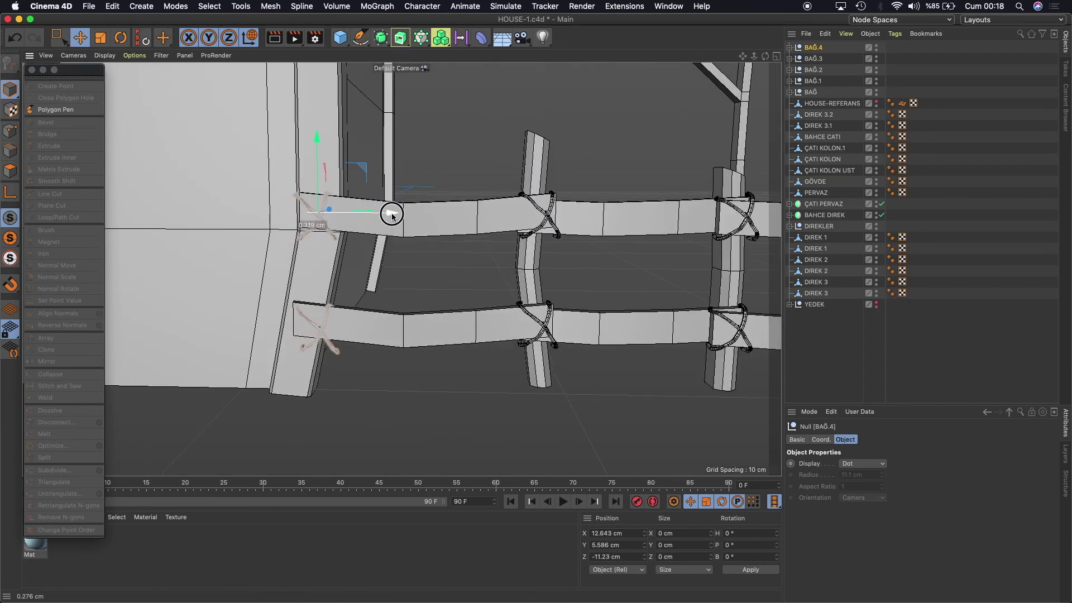
scroll(342, 216, "up", 2)
left_click_drag(331, 132, 318, 130)
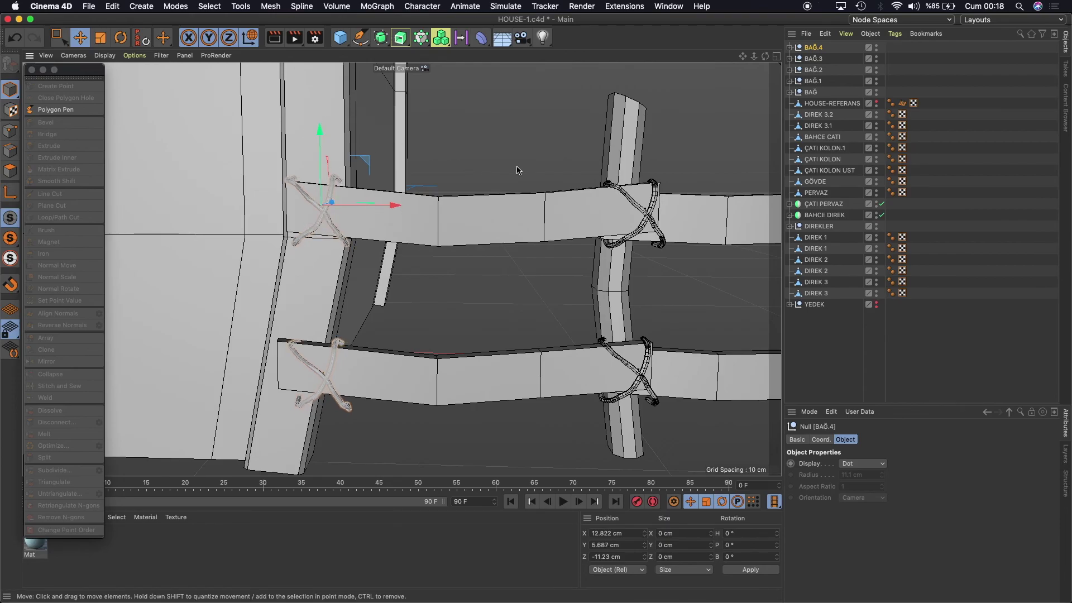
Inside BAĞ.4, shift the lower cross tie BAĞ.1 left onto the wall-side post.
left_click(789, 47)
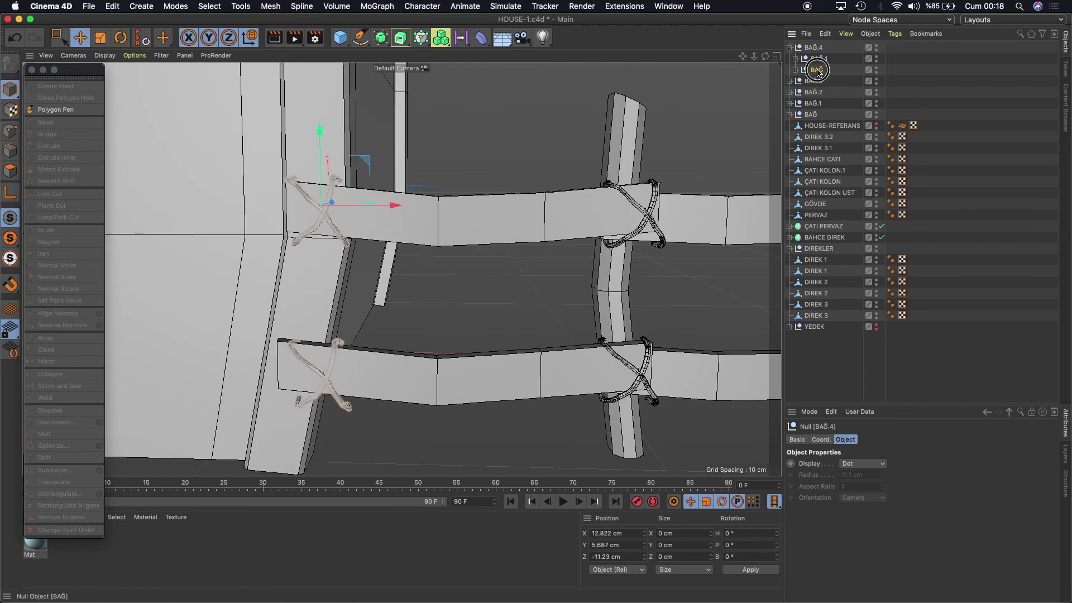
left_click(819, 59)
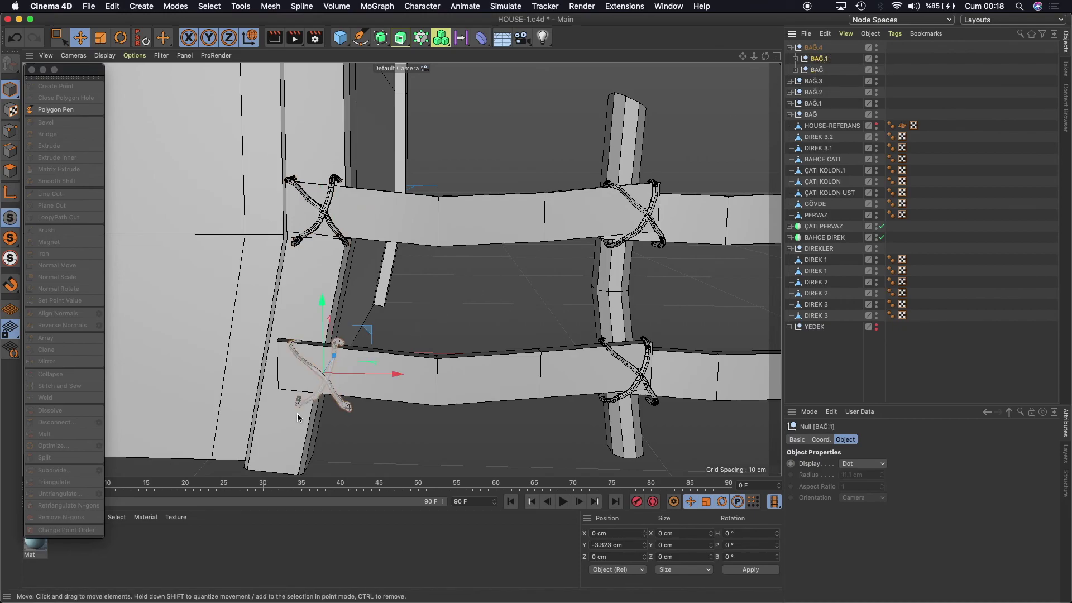
left_click_drag(397, 373, 377, 373)
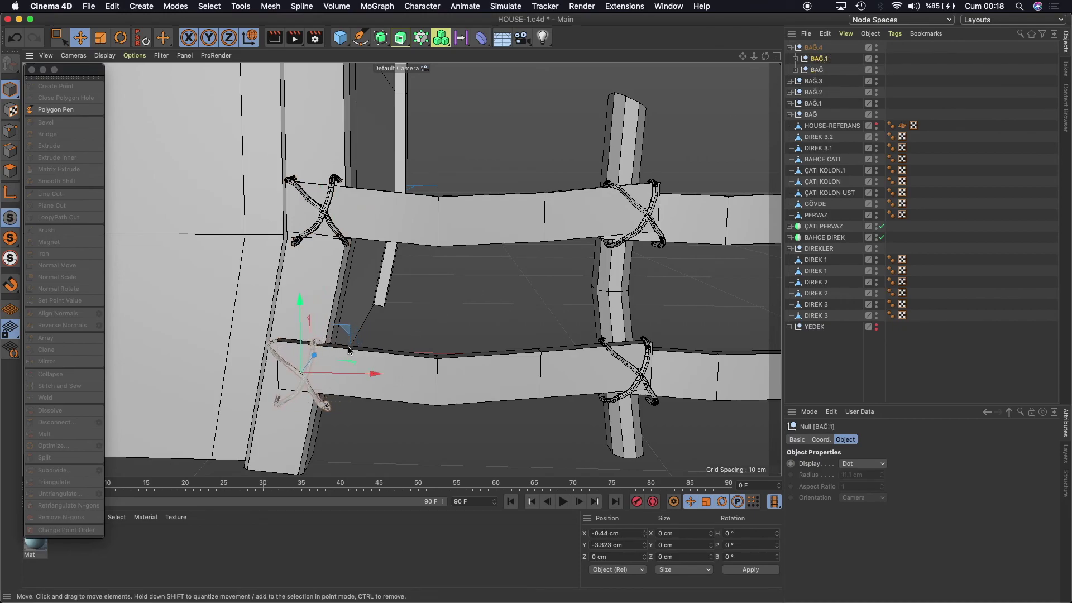
left_click_drag(310, 368, 378, 368)
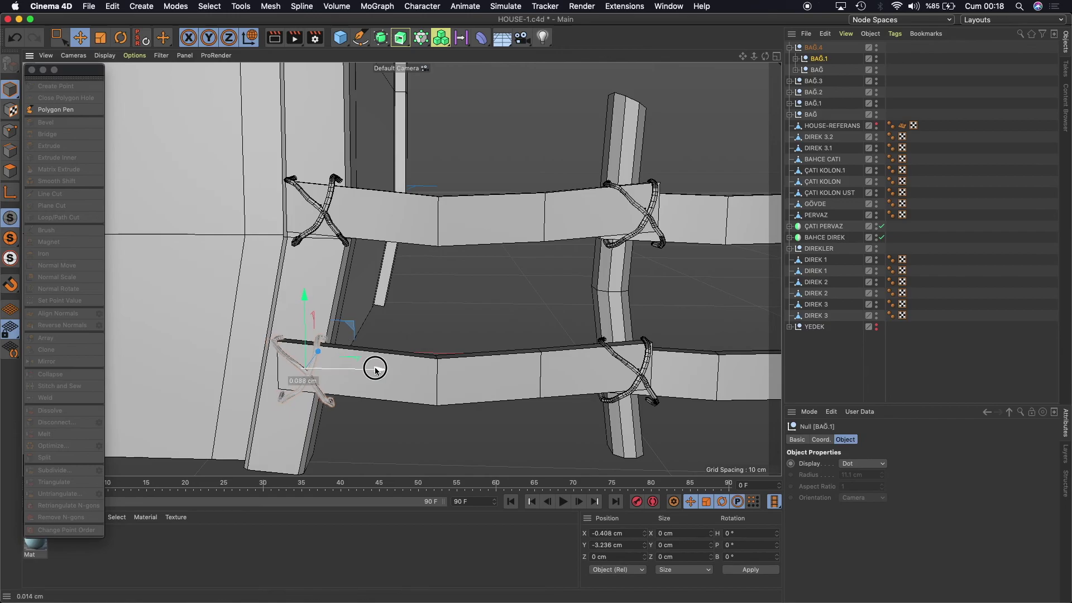
scroll(297, 400, "up", 3)
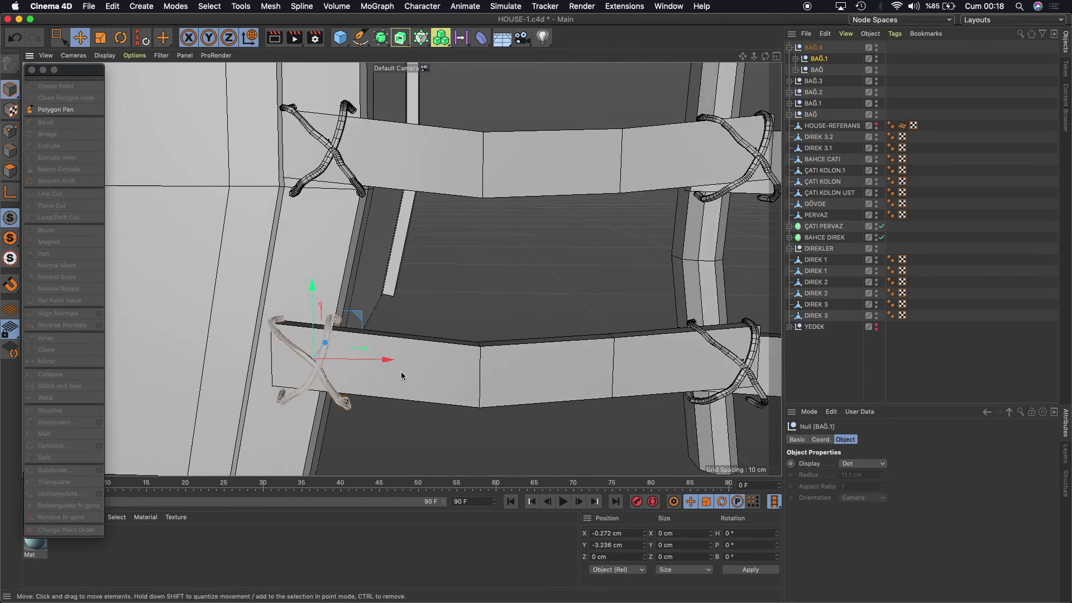
scroll(330, 401, "up", 2)
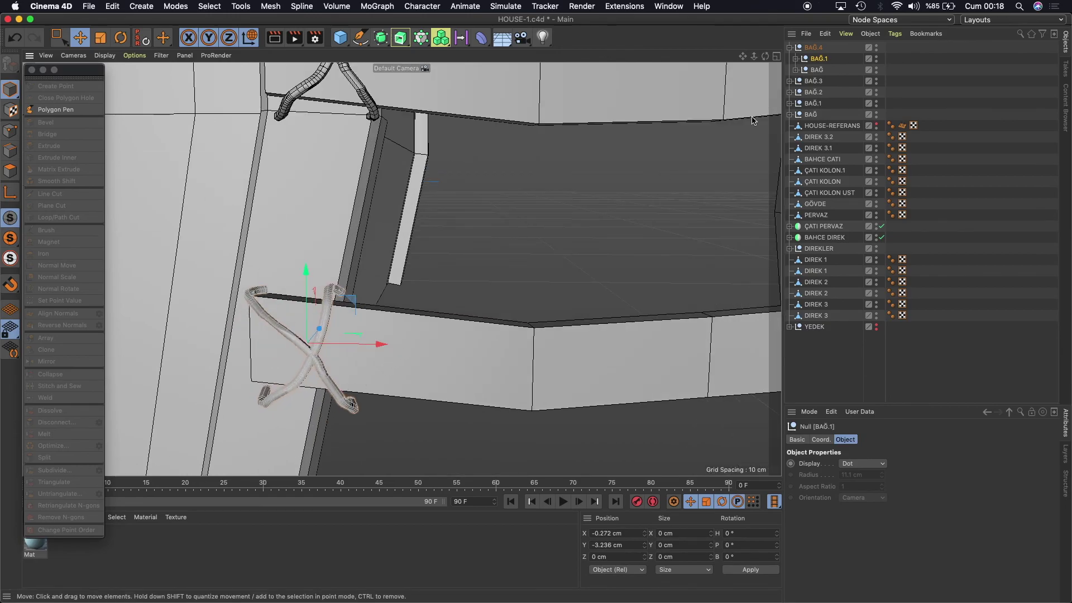
Scale the lower tie's Sweep.1 tube down slightly.
left_click(795, 60)
left_click(822, 82)
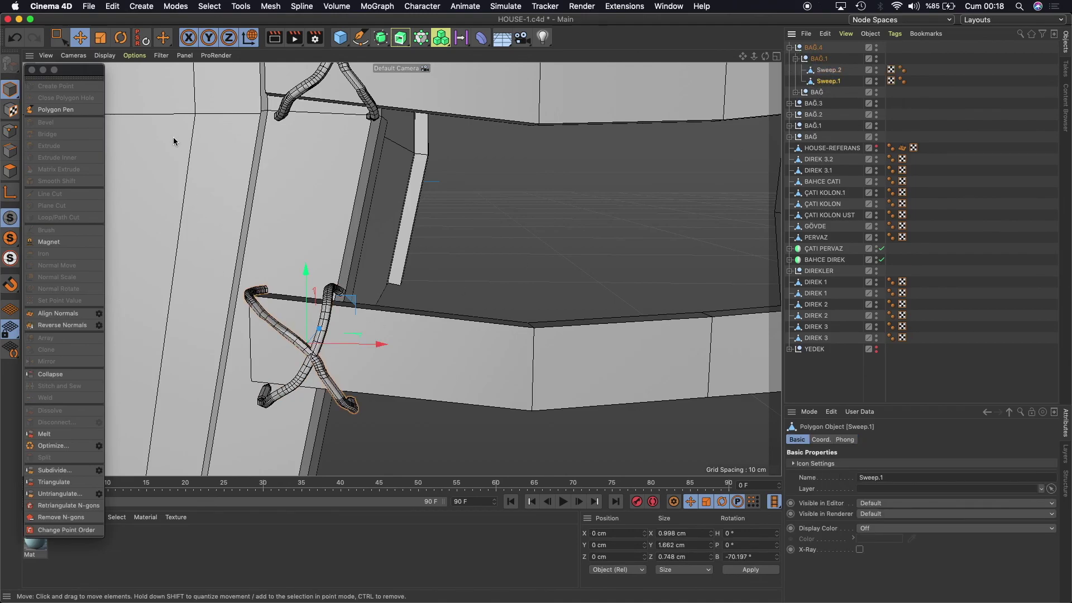
left_click(110, 41)
mouse_move(235, 263)
left_mouse_down()
mouse_move(285, 320)
mouse_move(461, 259)
mouse_move(442, 261)
left_mouse_up()
key("e")
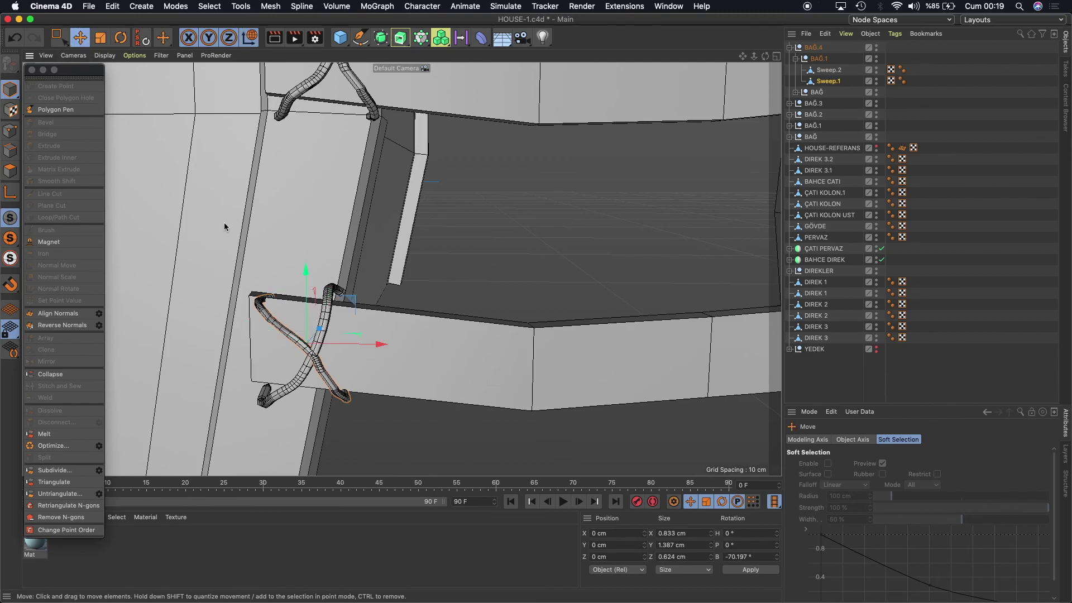
Set Sweep.1 to Y 0.033 cm and rotate it to -59.671° to hug the rail.
left_click_drag(302, 277, 306, 269)
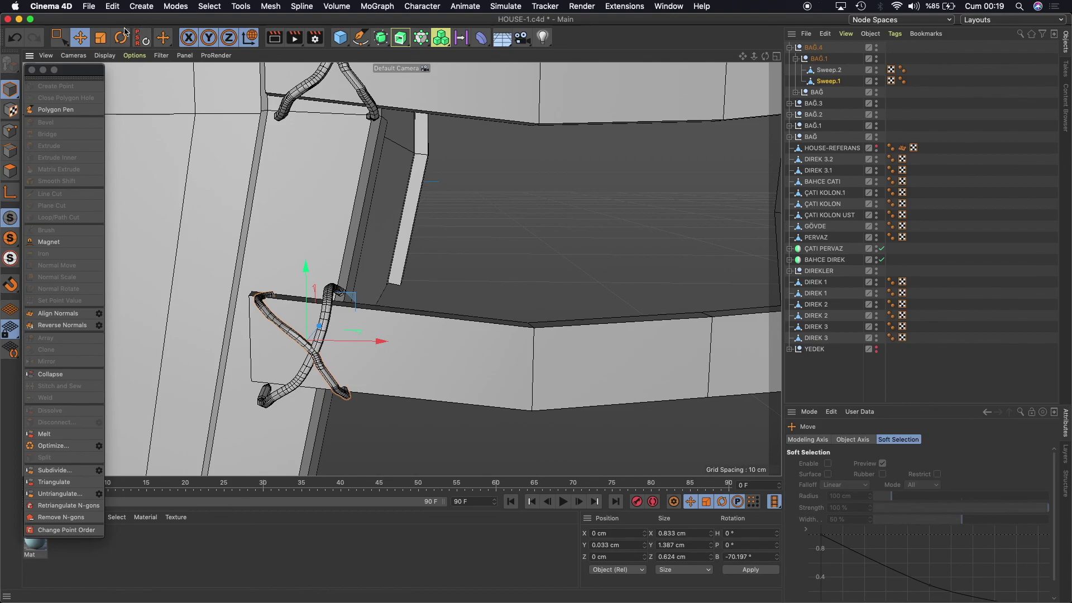
key("r")
left_click_drag(342, 314, 347, 320)
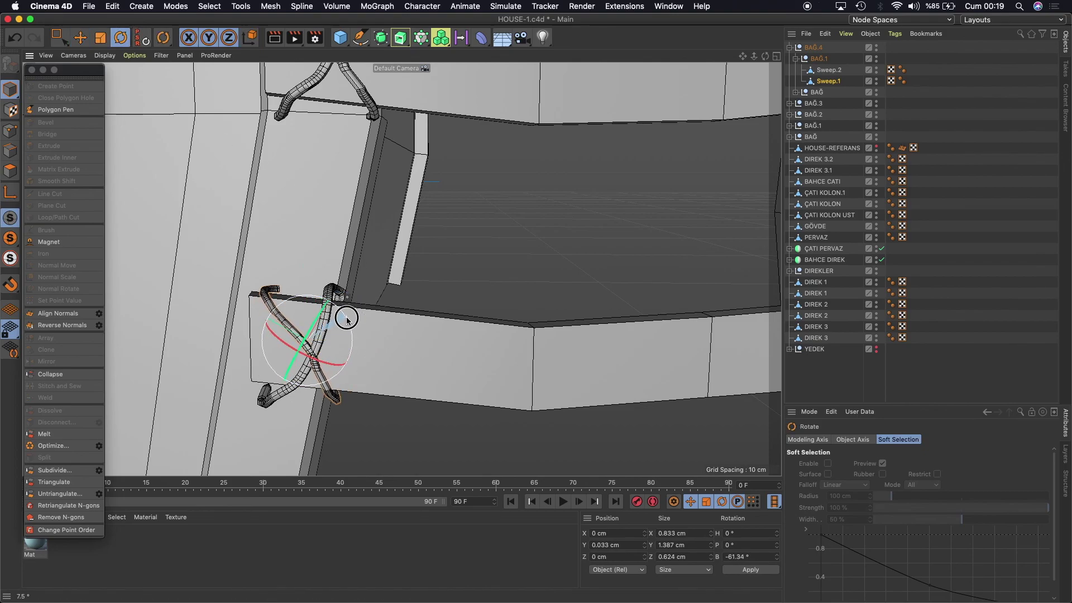
scroll(320, 219, "down", 3)
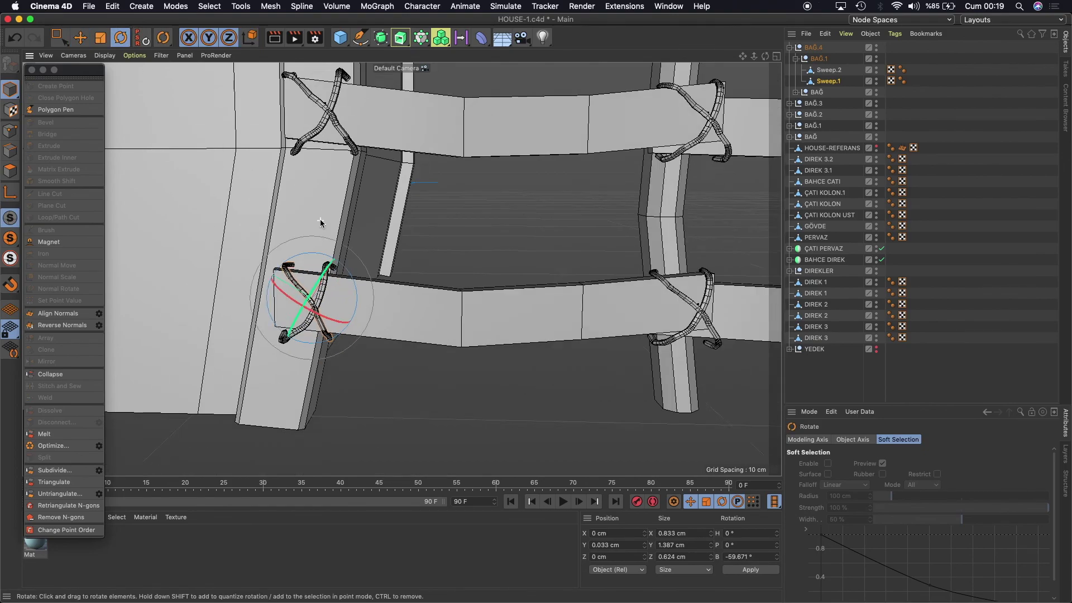
scroll(321, 219, "down", 2)
left_click(83, 42)
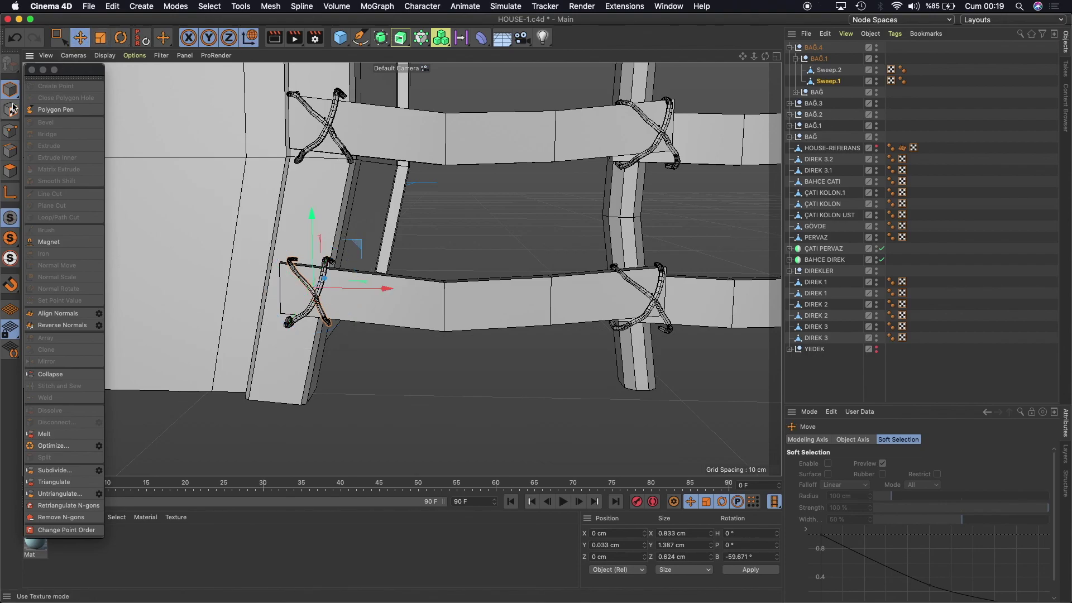
scroll(391, 224, "down", 2)
scroll(475, 207, "down", 2)
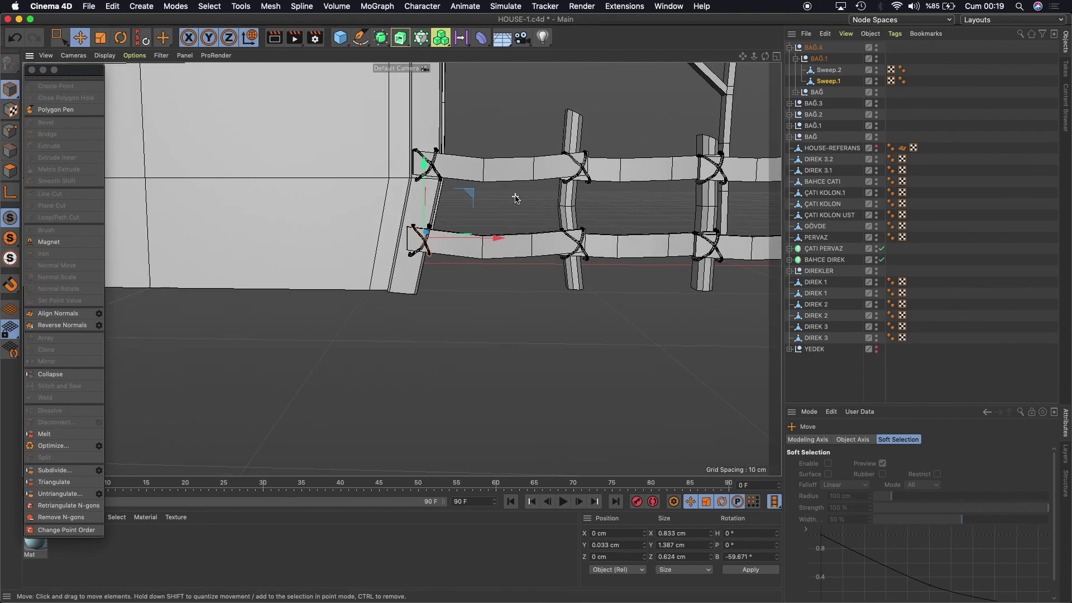
scroll(502, 201, "down", 2)
scroll(516, 198, "down", 2)
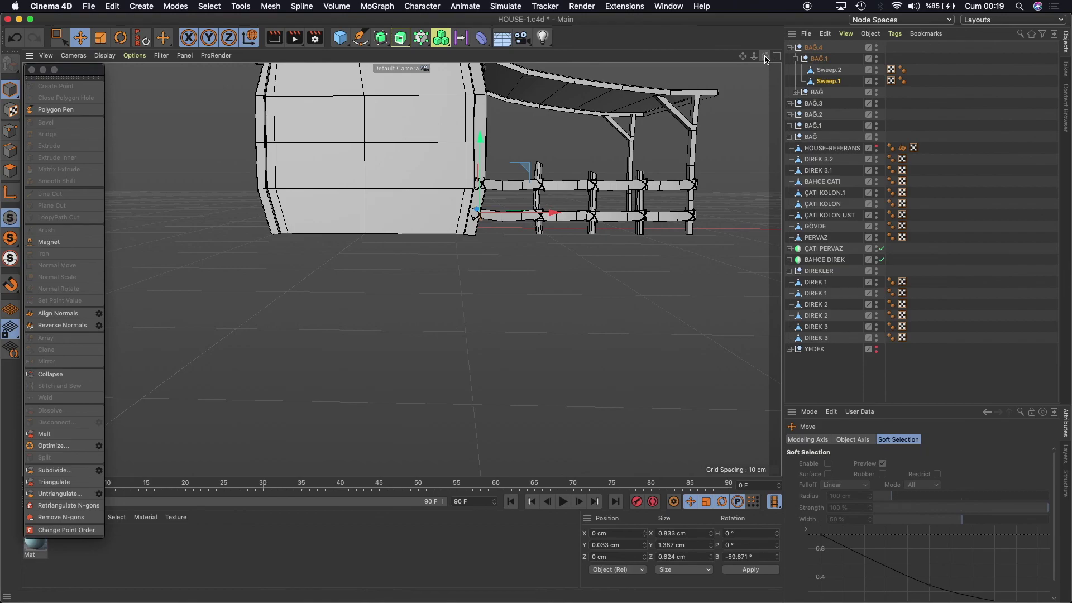
Add a new Null object and name it BAĞLAR.
left_click_drag(765, 58, 401, 269)
mouse_move(755, 59)
left_mouse_down()
mouse_move(744, 60)
mouse_move(765, 58)
mouse_move(754, 58)
left_mouse_up()
left_click_drag(402, 269, 402, 269)
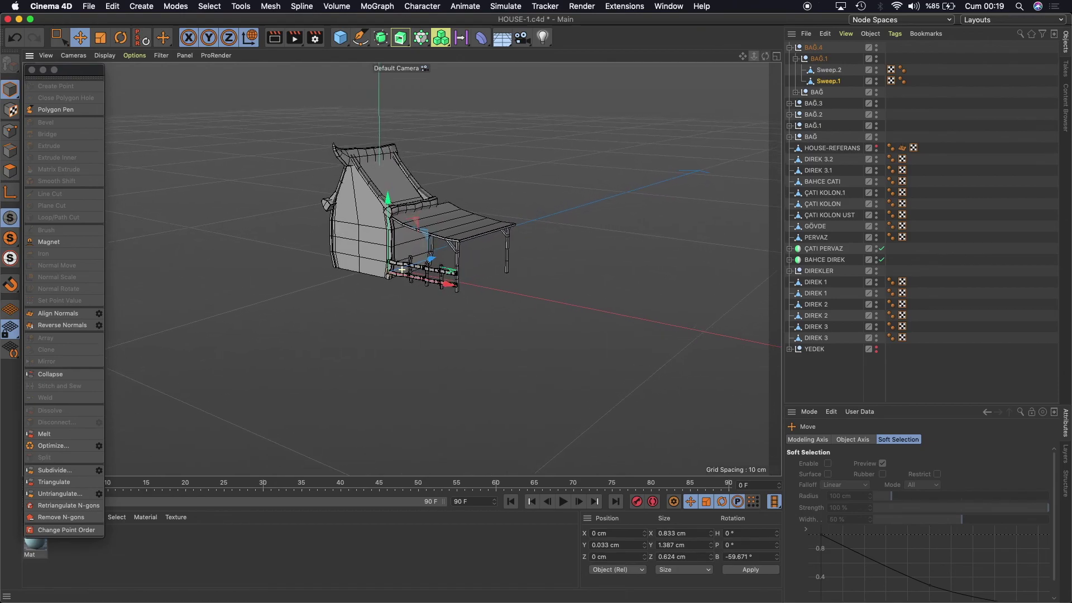
left_click(790, 47)
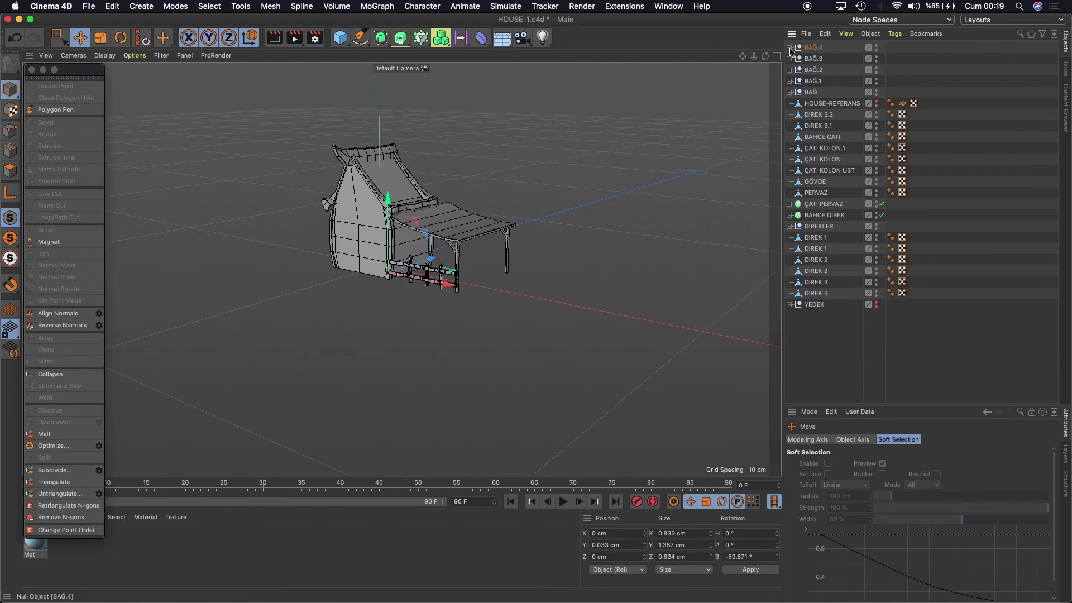
left_click(342, 39)
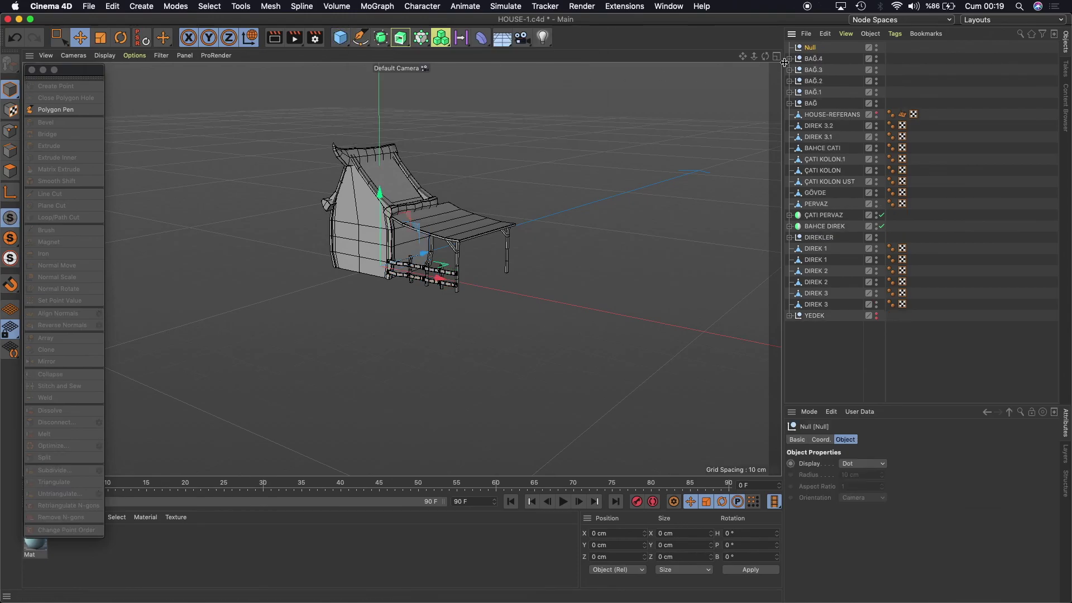
double_click(811, 48)
type("BAĞLAR")
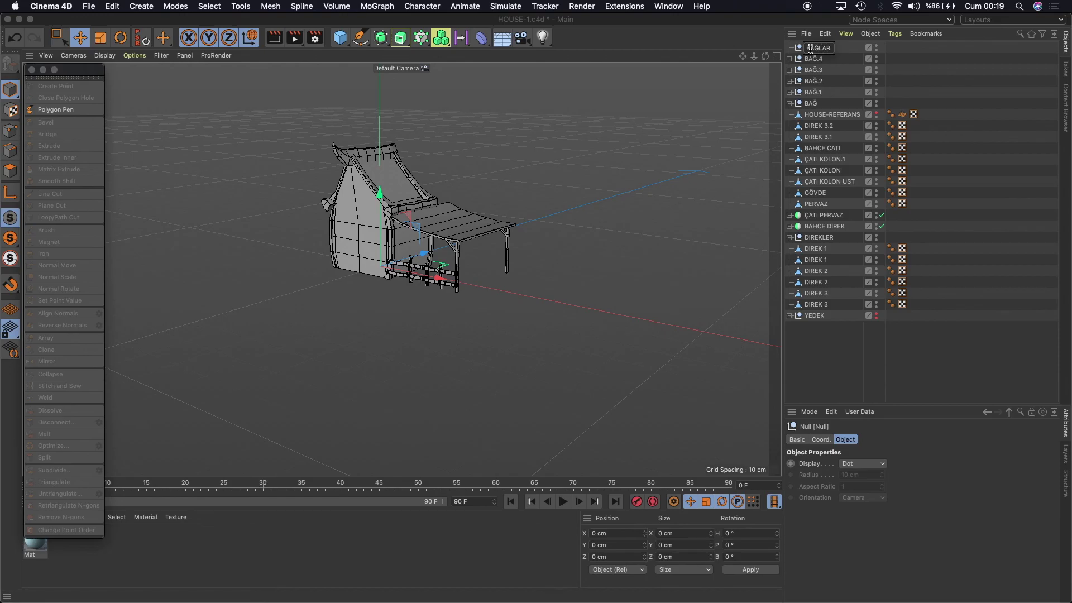
key("Return")
Place BAĞ through BAĞ.4 inside BAĞLAR and make HOUSE-REFERANS visible.
left_click(813, 58)
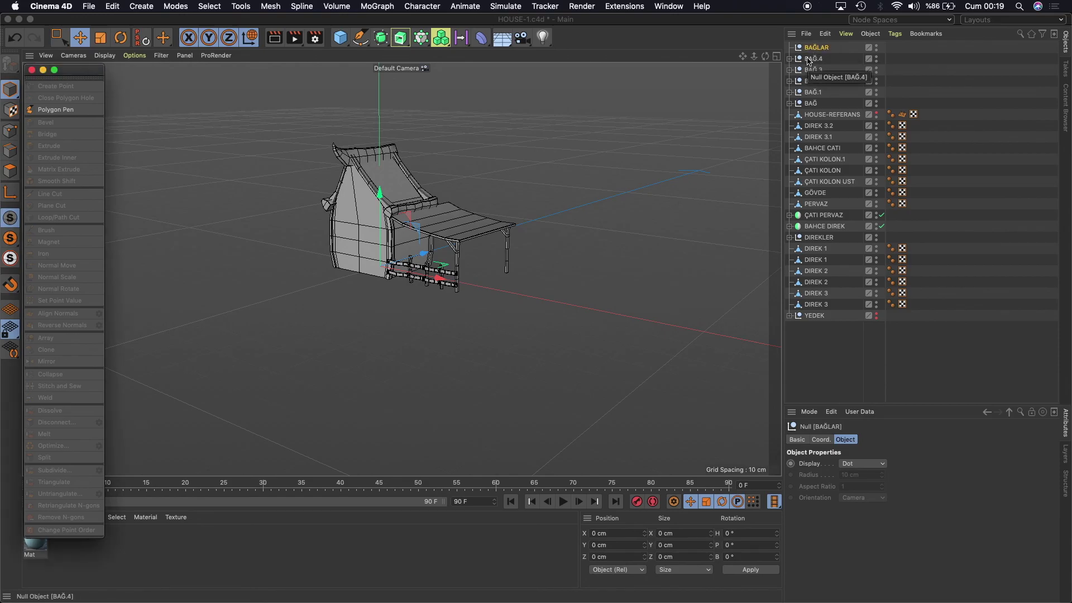
left_click(811, 105, "shift")
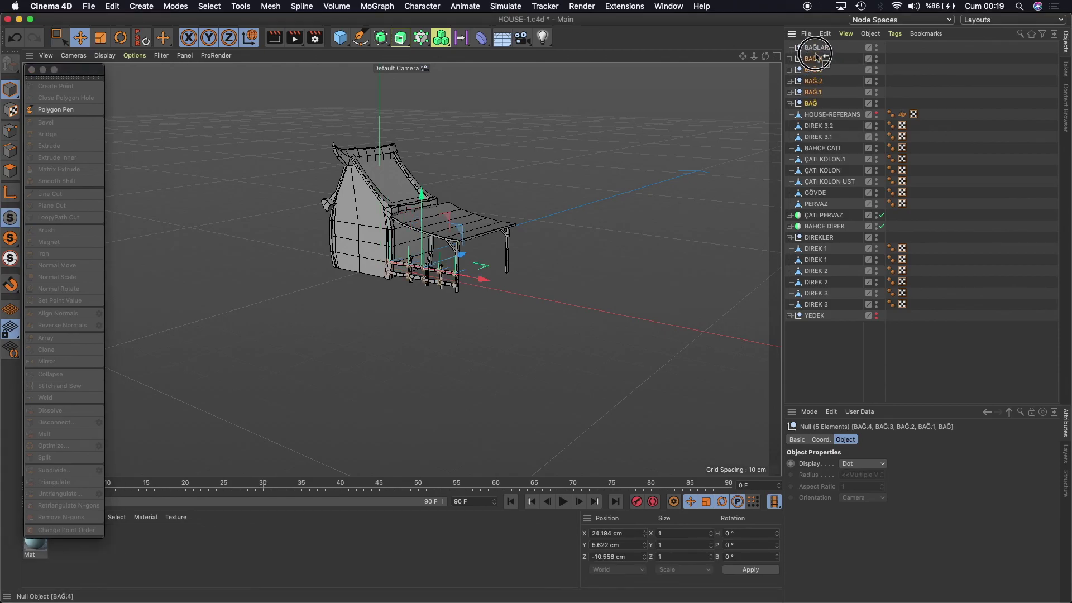
left_click_drag(815, 57, 813, 48)
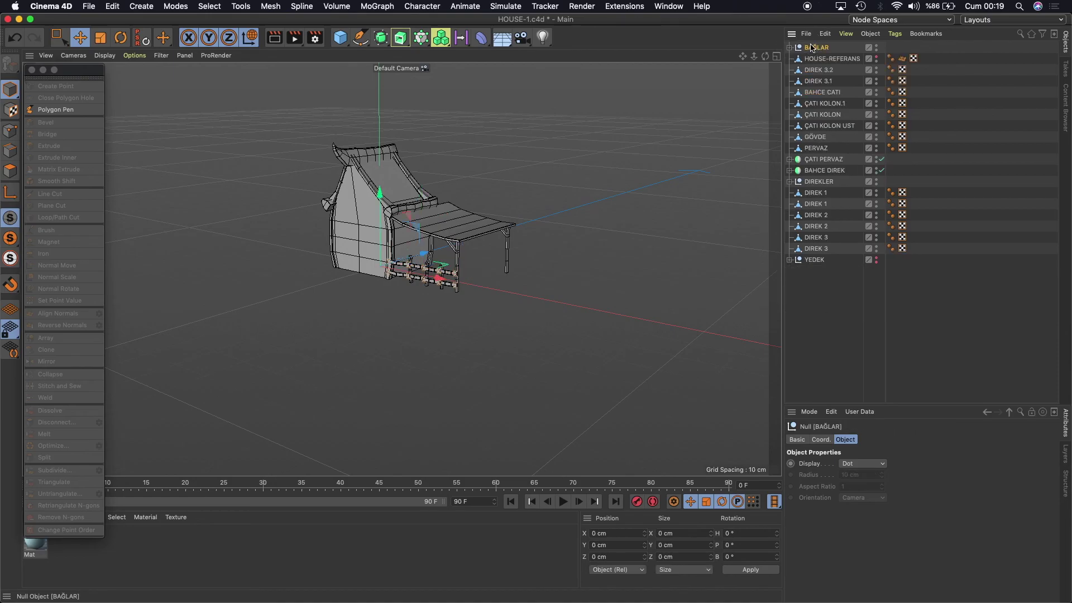
left_click(876, 59)
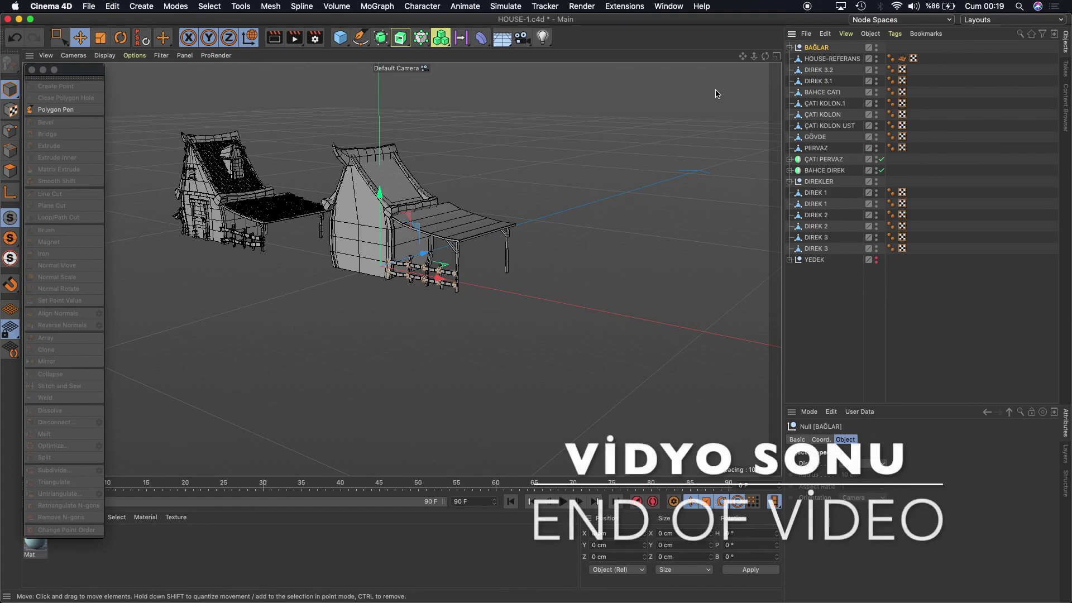
left_click_drag(765, 55, 749, 67)
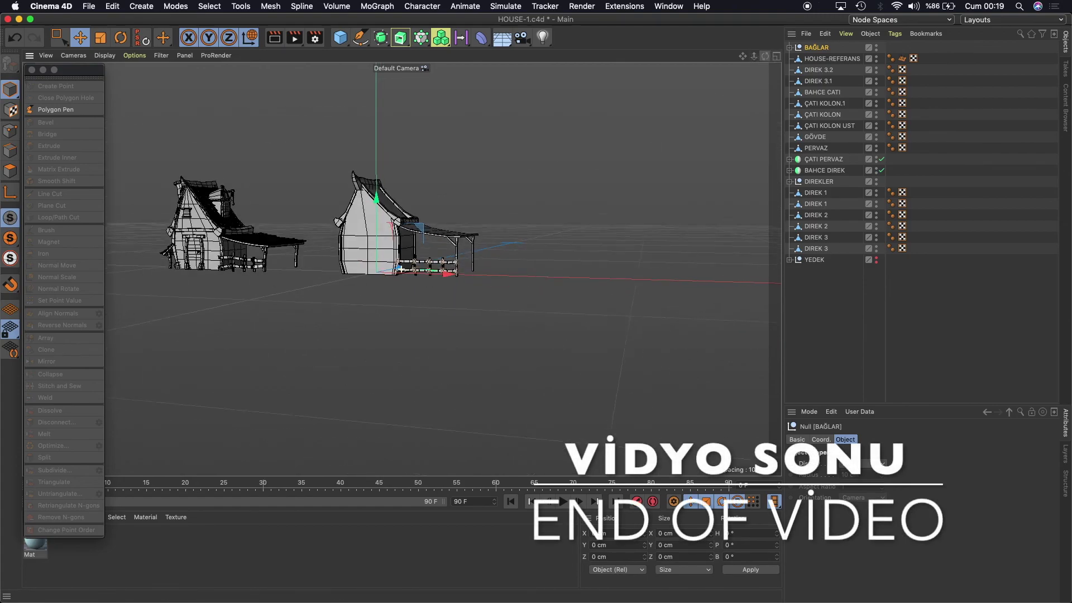
left_click_drag(401, 268, 401, 270, "alt")
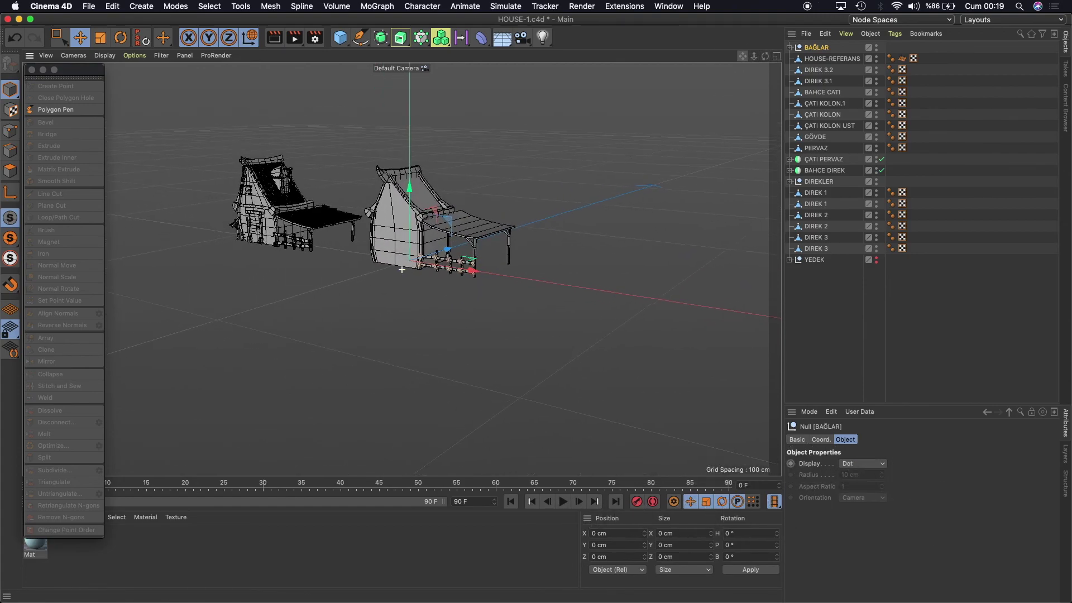